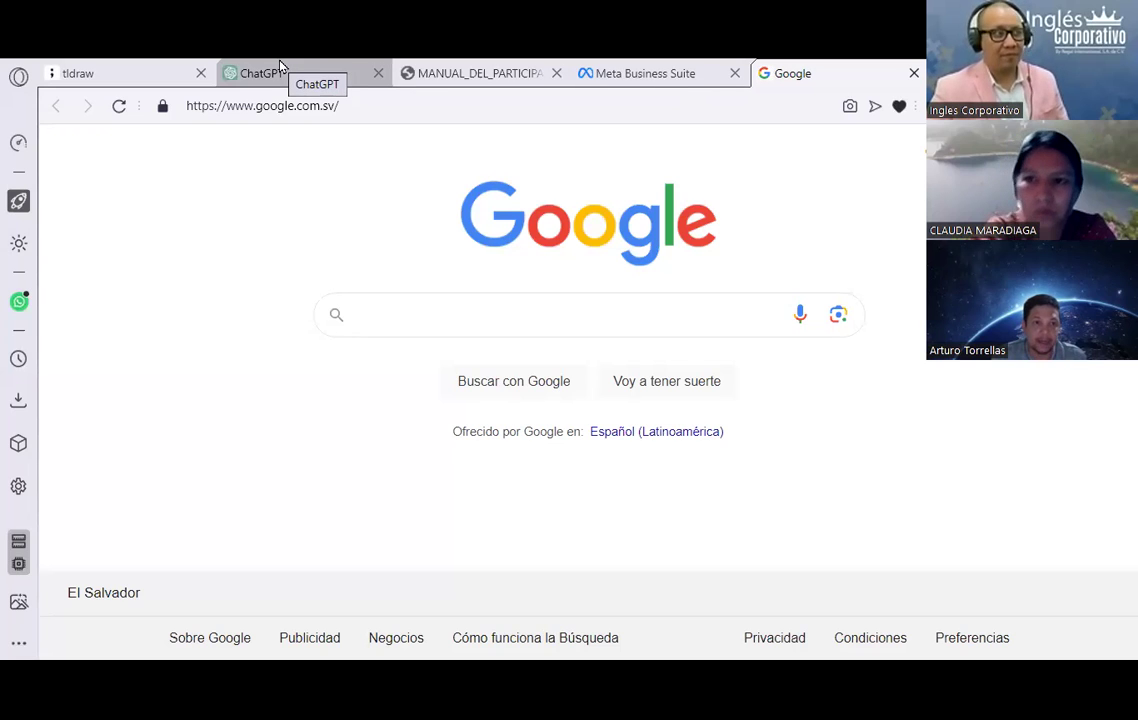
- Go to the Facebook participant manual PDF and highlight the 3.1 ad formats entry in its contents
click(330, 64)
key(ctrl+Tab)
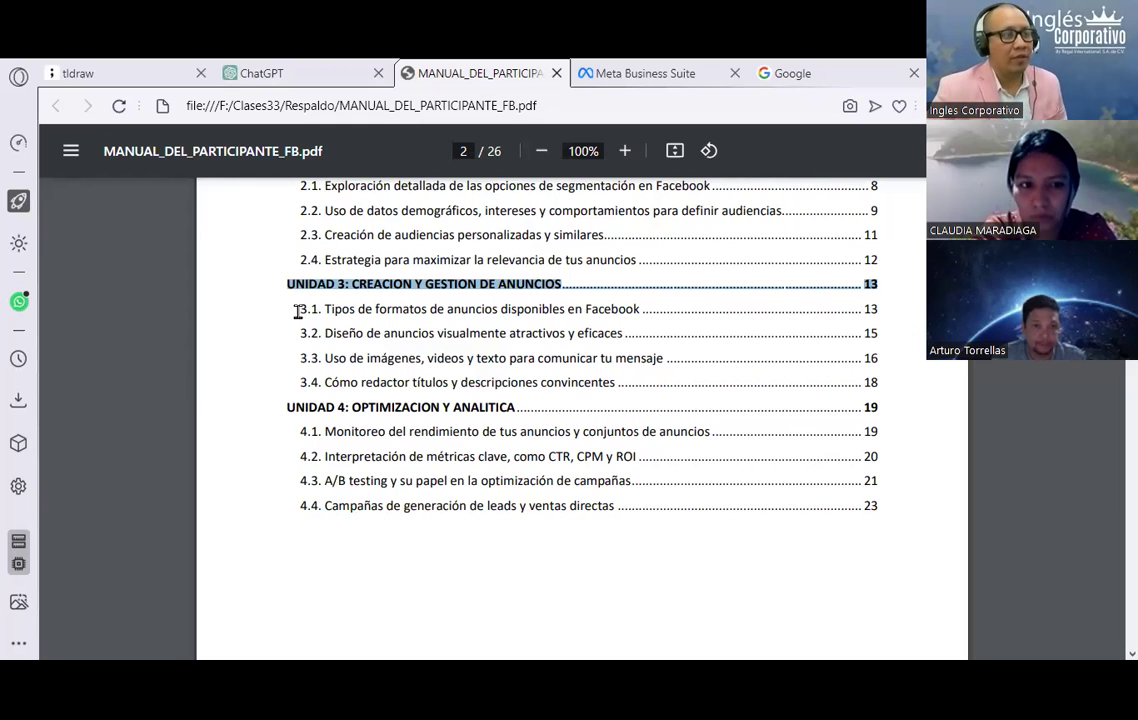
drag(872, 296, 871, 314)
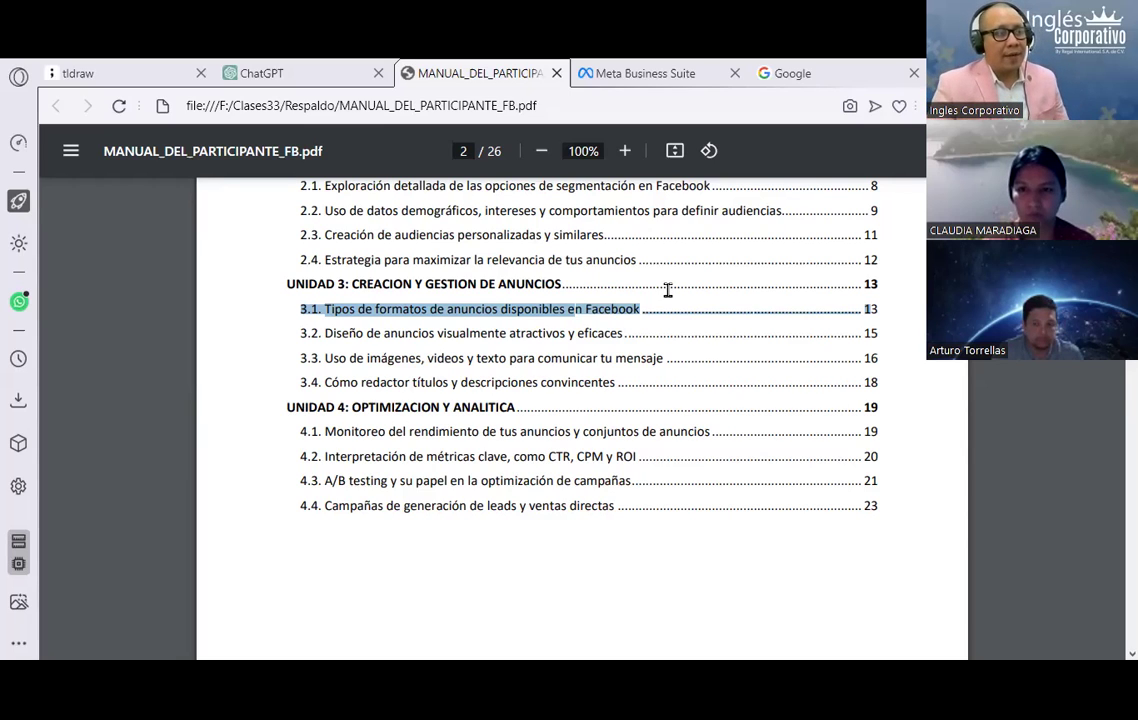
- Highlight the UNIDAD 3: CREACION Y GESTION DE ANUNCIOS heading line in the table of contents
drag(289, 288, 808, 284)
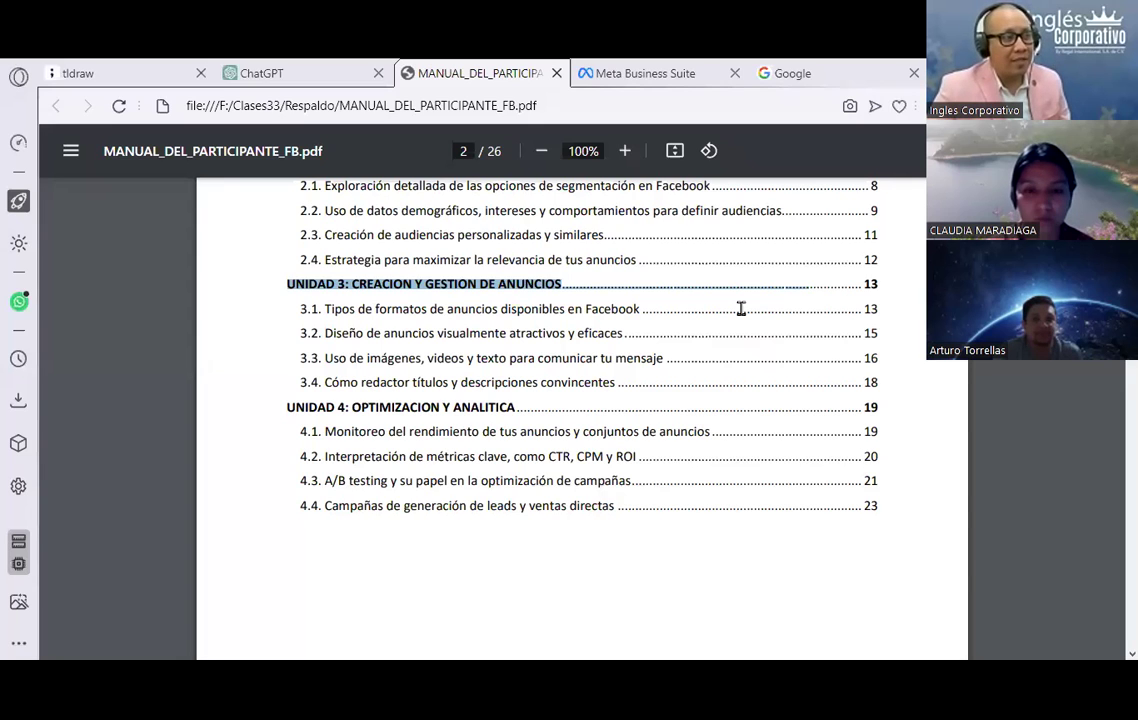
- Scroll the manual down to page 15, where Unit 3 begins
scroll(733, 323, up, 2)
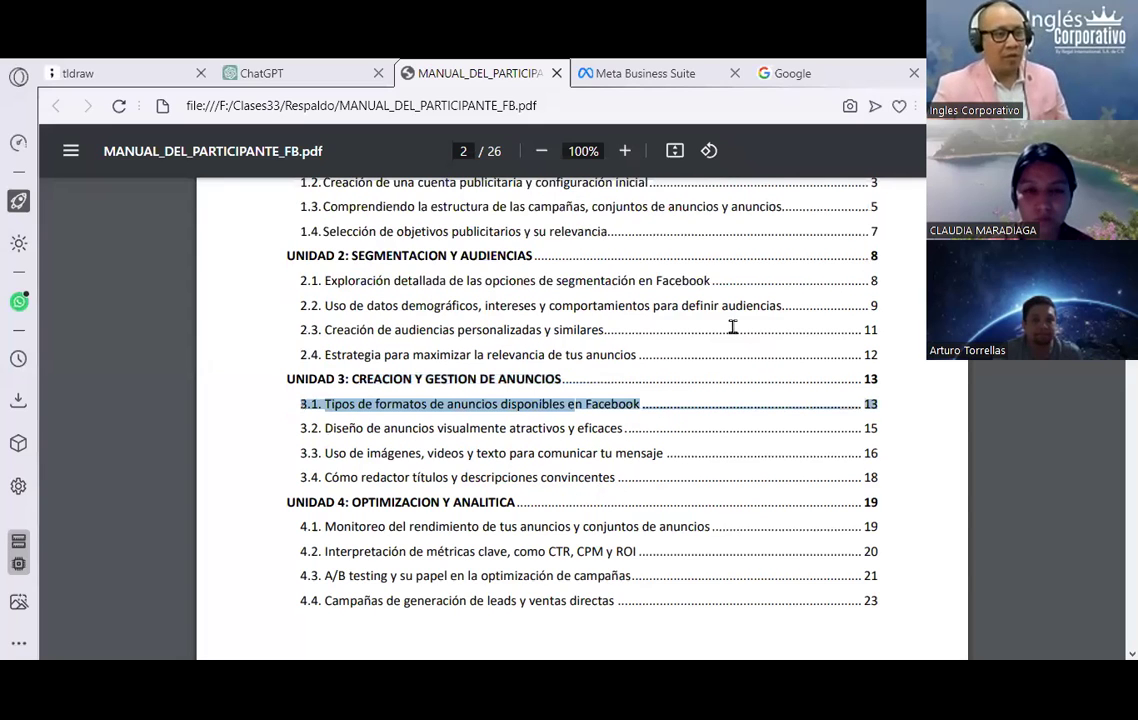
scroll(777, 320, down, 2)
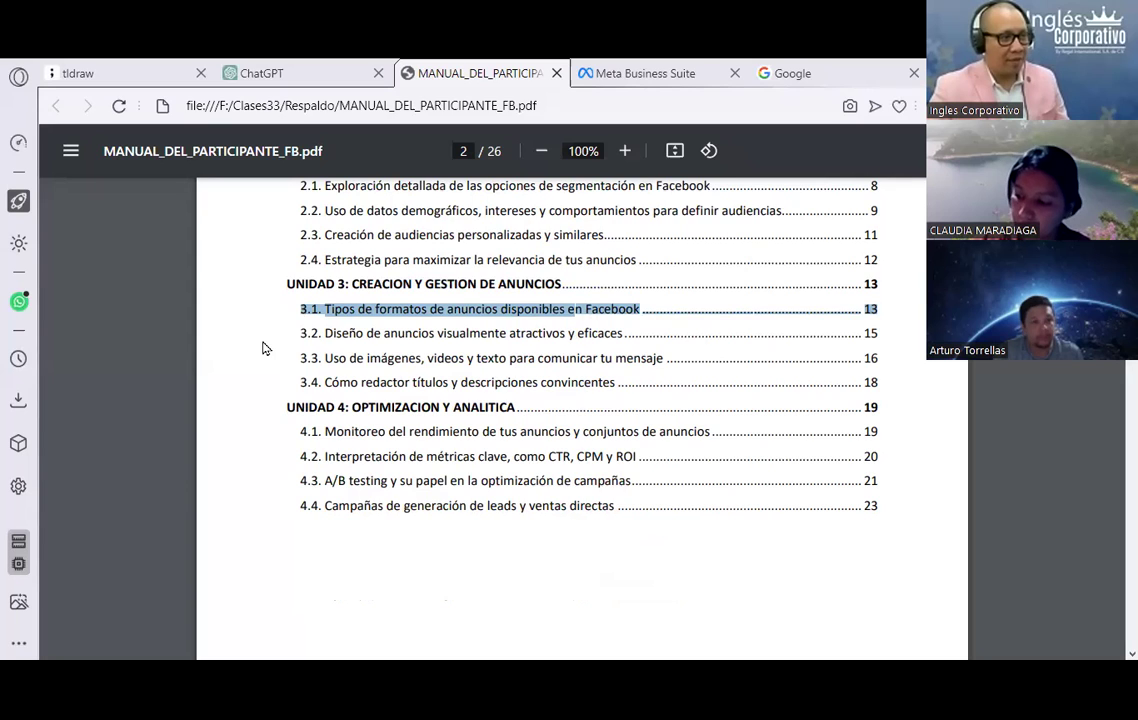
scroll(646, 411, down, 5)
scroll(650, 412, down, 15)
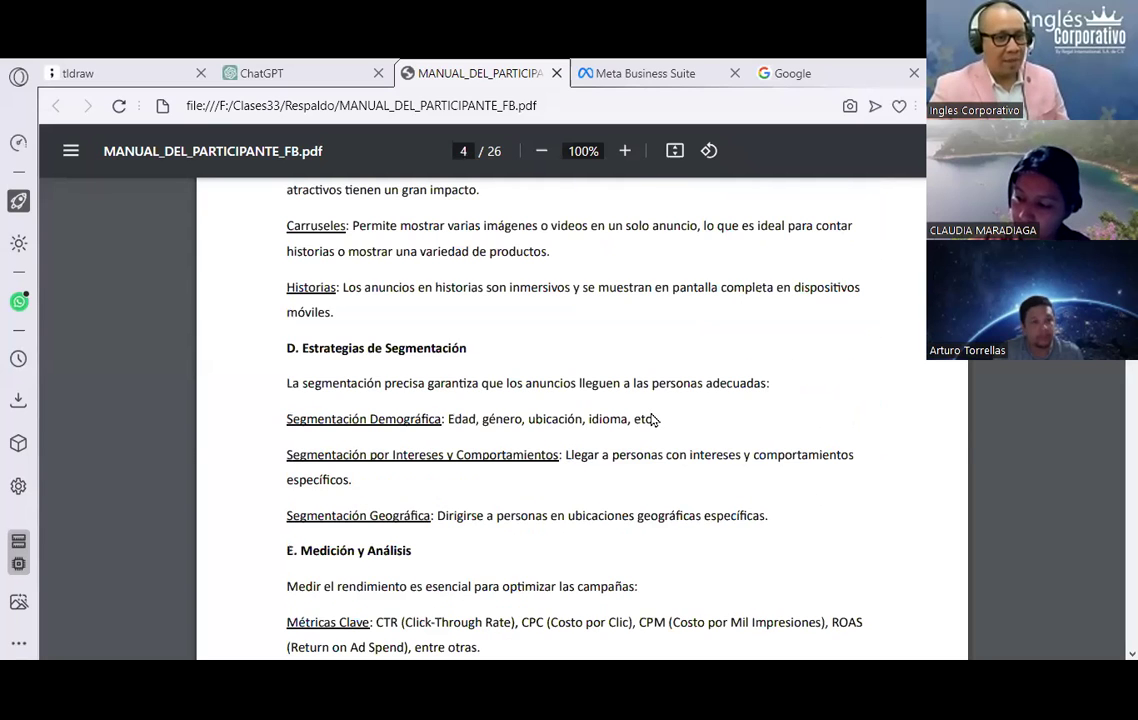
scroll(655, 414, down, 5)
scroll(657, 413, down, 3)
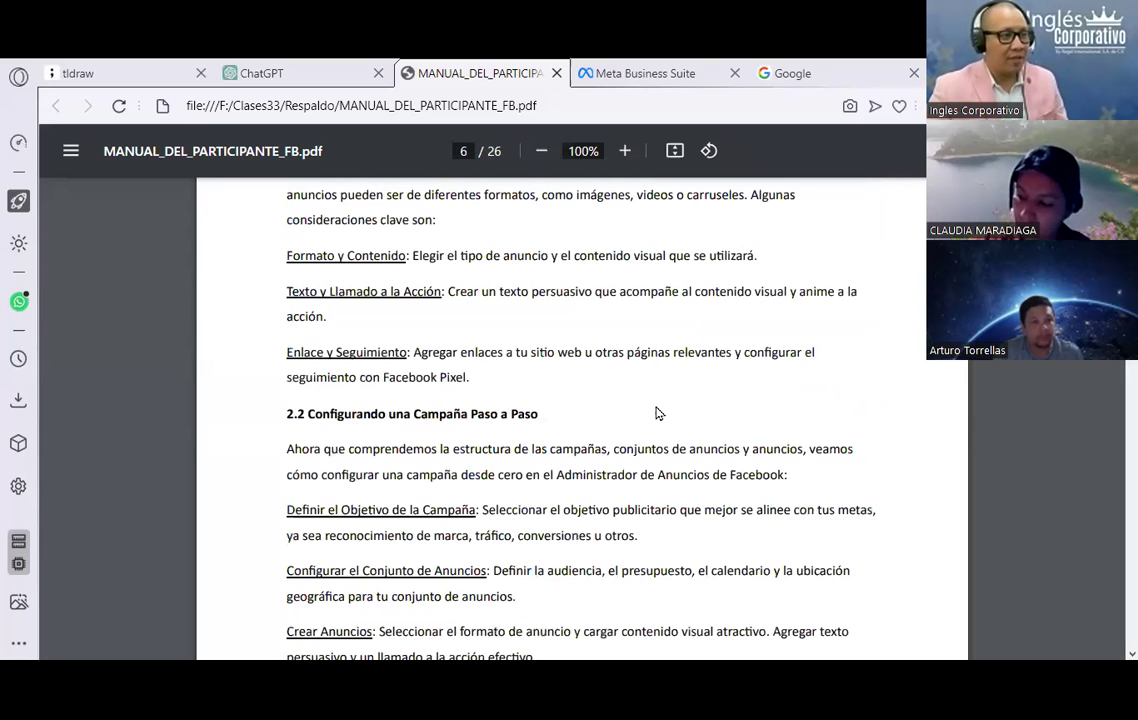
scroll(657, 413, down, 5)
scroll(657, 413, down, 5)
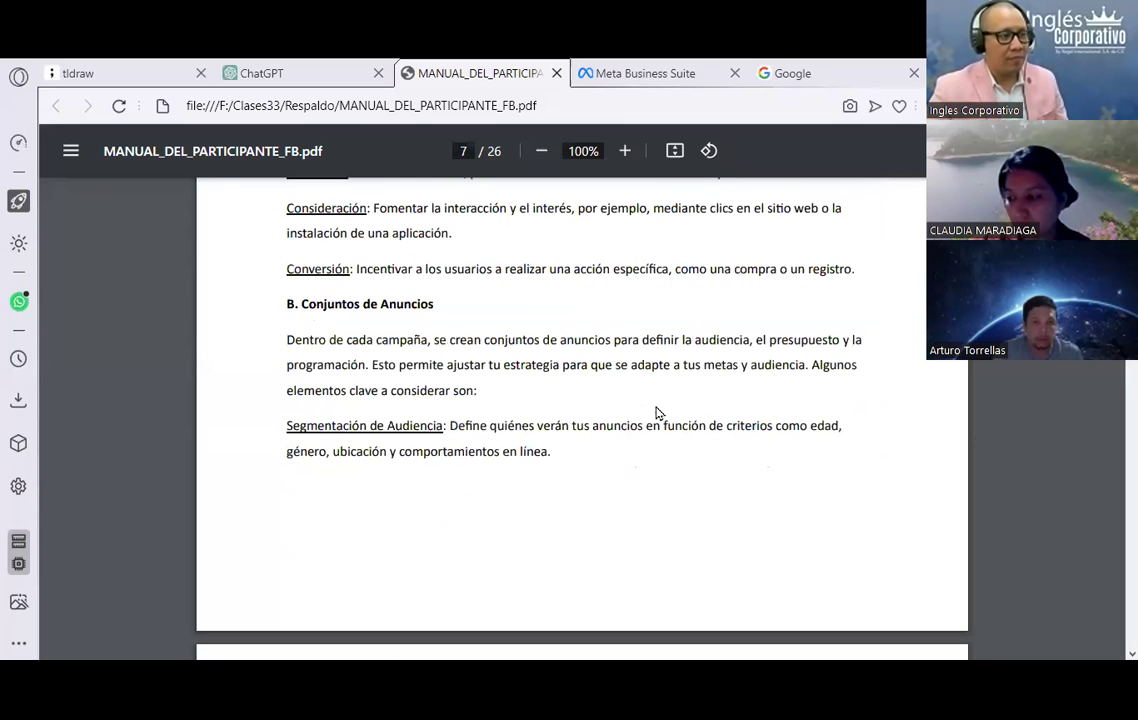
scroll(657, 413, down, 5)
scroll(657, 413, down, 5)
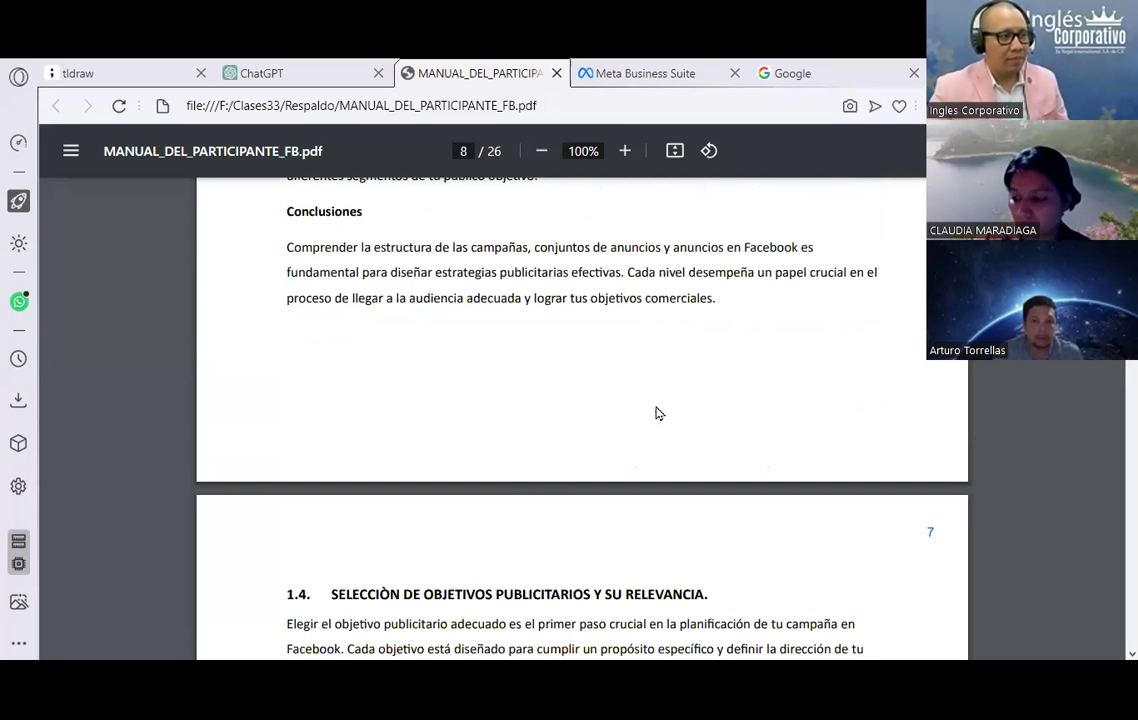
scroll(657, 413, down, 5)
scroll(657, 413, down, 5)
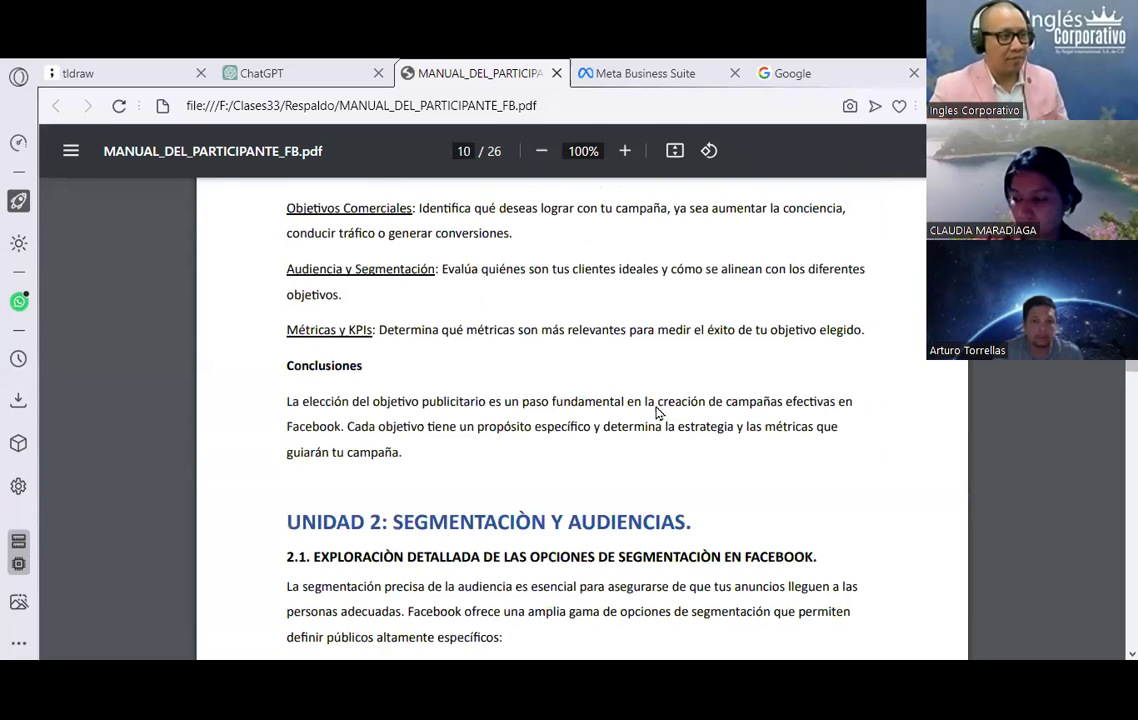
scroll(657, 413, down, 5)
scroll(657, 413, down, 5)
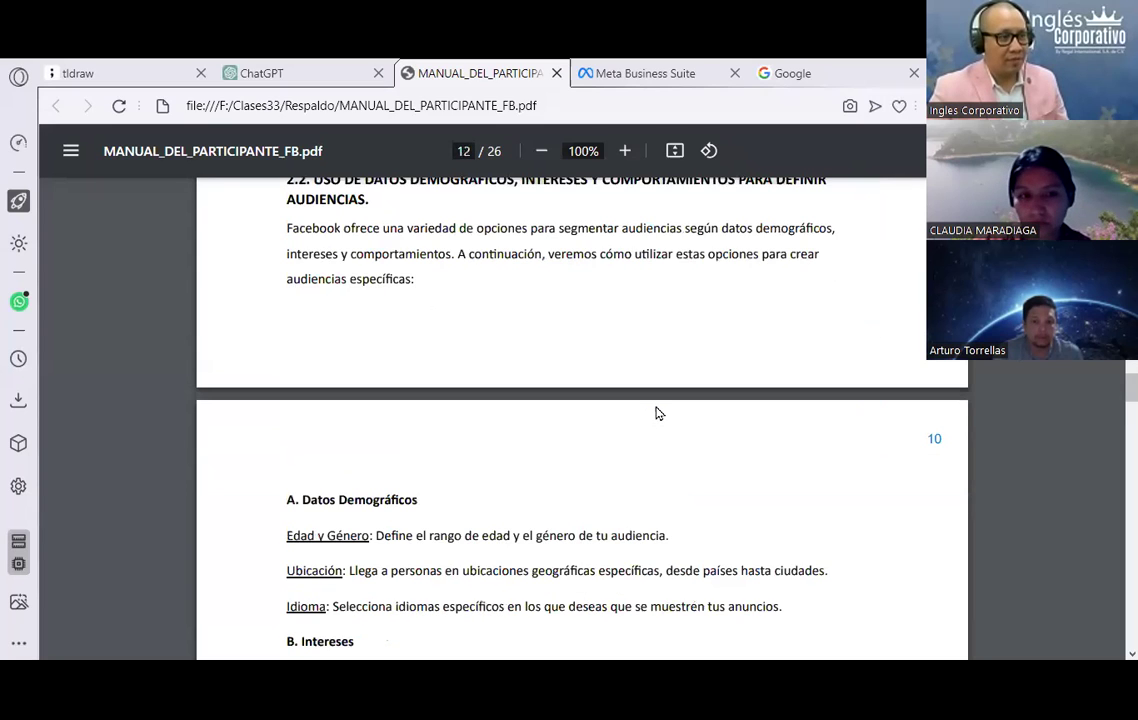
scroll(657, 413, down, 5)
scroll(657, 413, down, 5)
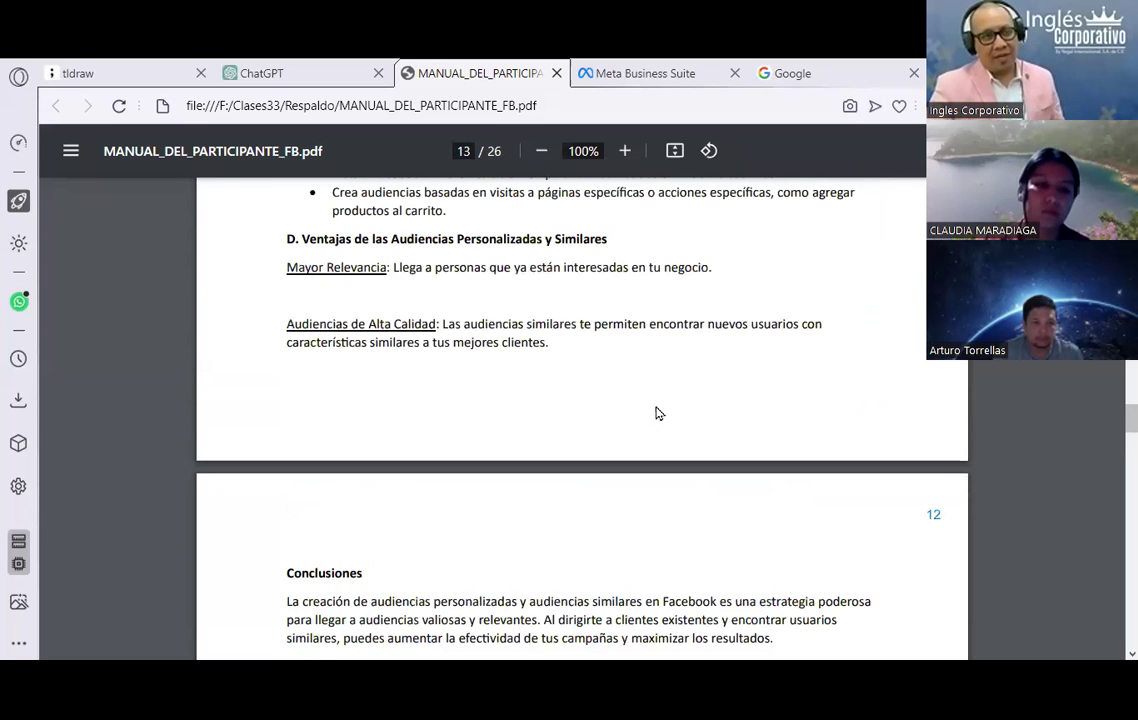
scroll(657, 413, down, 5)
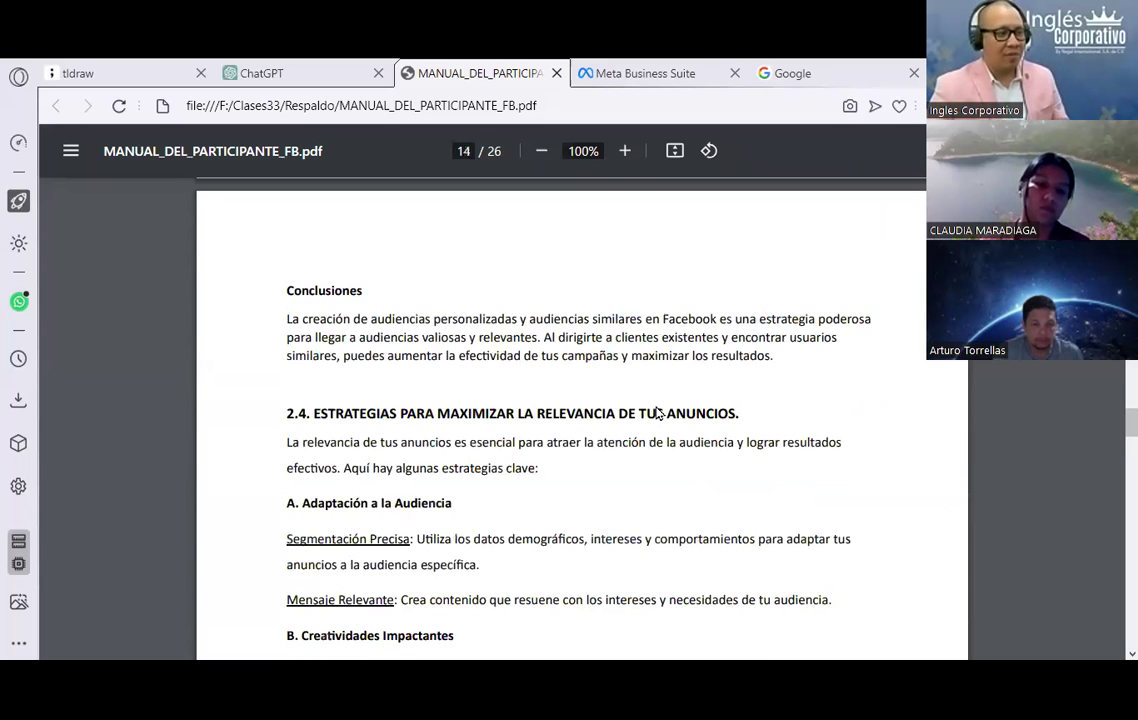
scroll(657, 413, down, 5)
scroll(657, 413, down, 5)
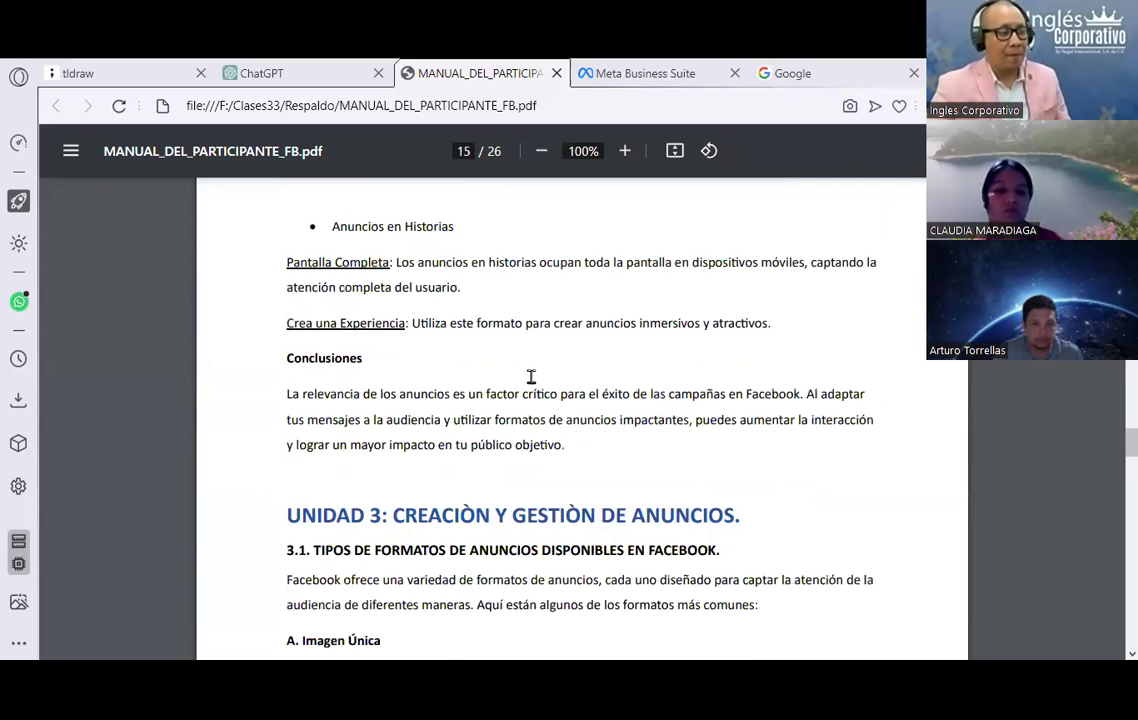
scroll(531, 376, down, 3)
scroll(981, 612, down, 2)
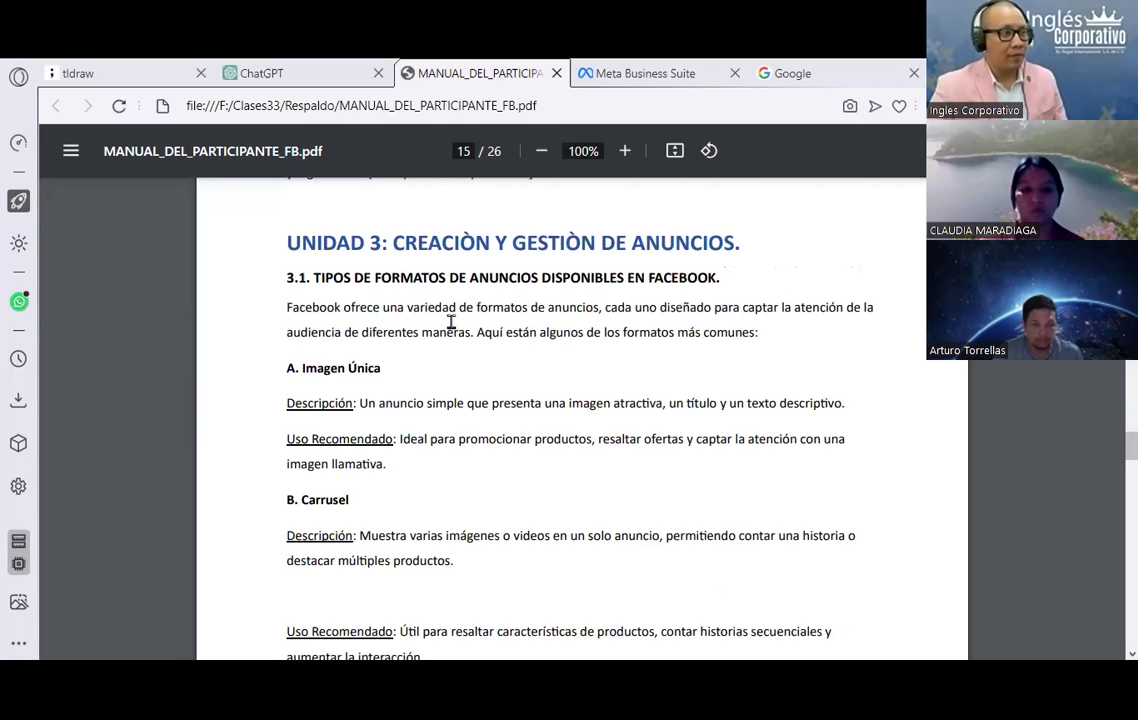
- Select just the 3.1 TIPOS DE FORMATOS heading, then go to the Meta Business Suite ads page
drag(284, 278, 767, 260)
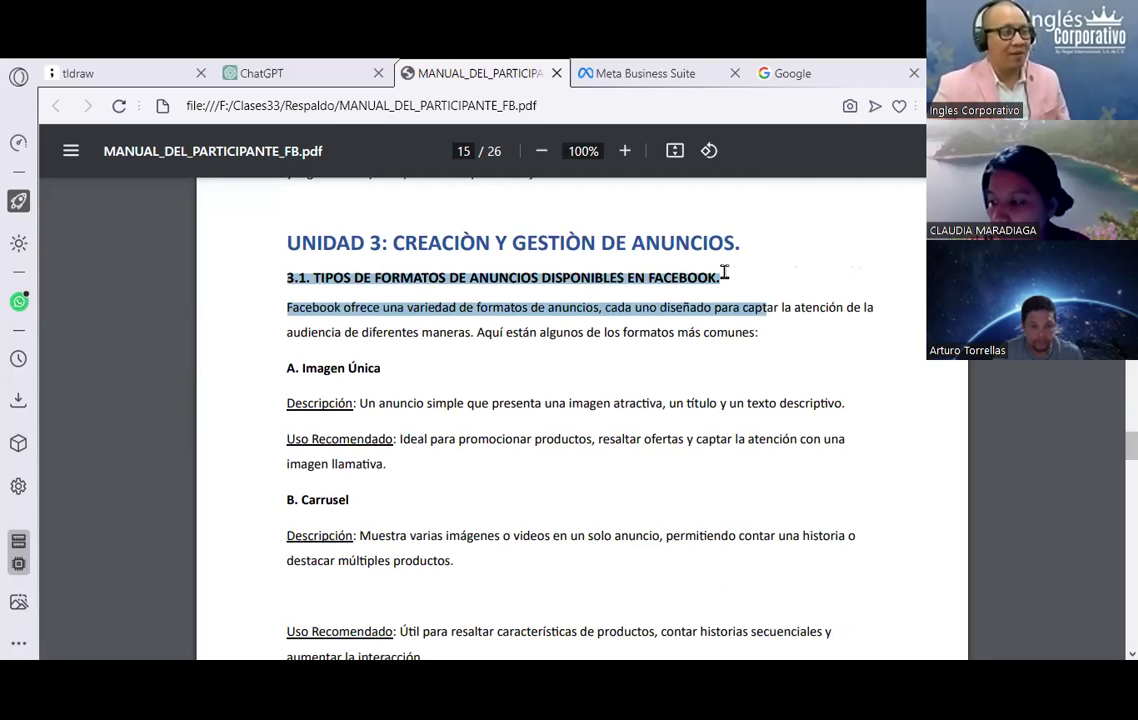
drag(767, 260, 724, 284)
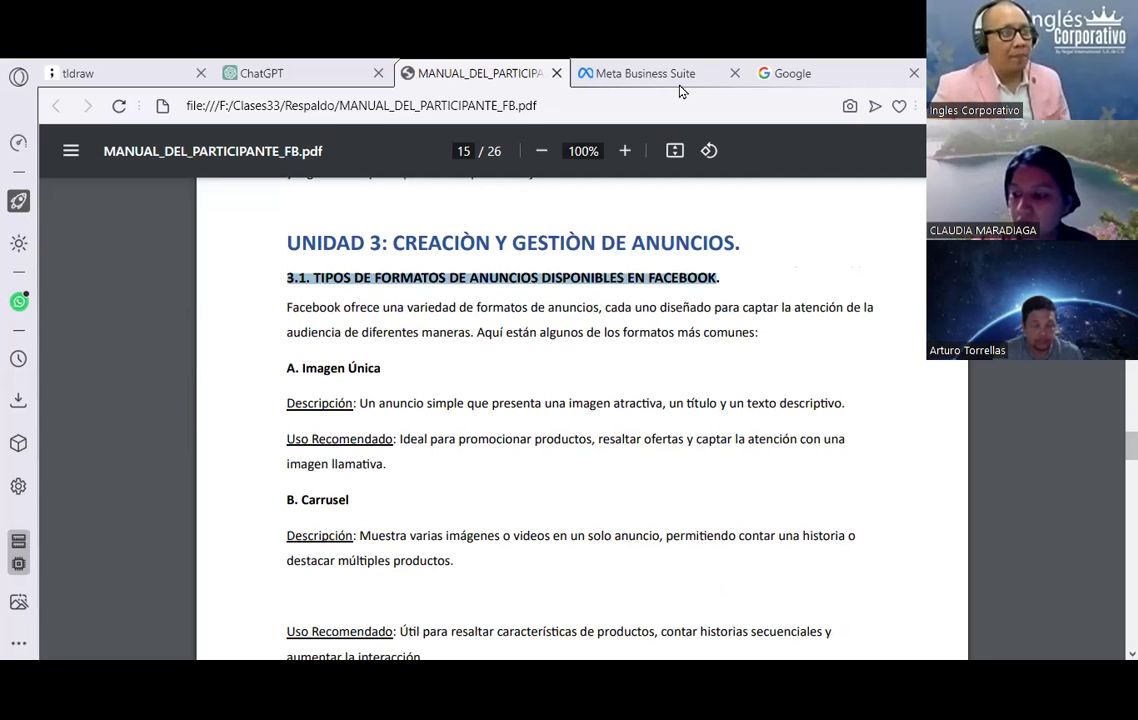
click(678, 78)
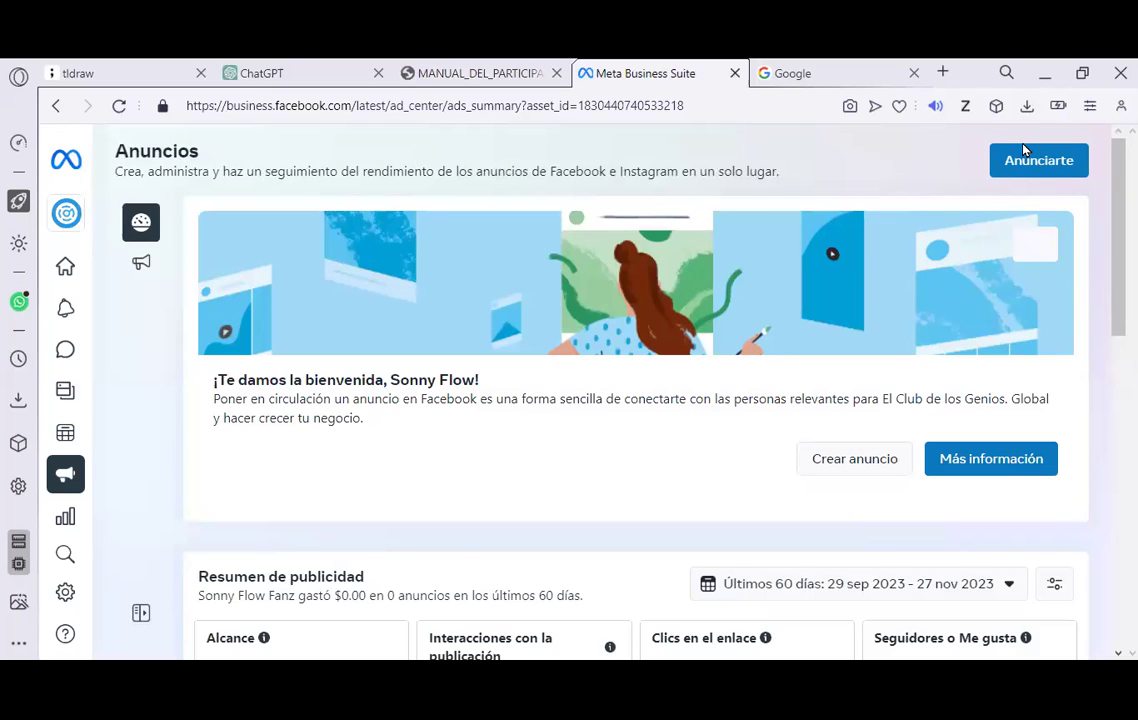
- Leave the Meta Business Suite Anuncios page for the tldraw board
click(102, 70)
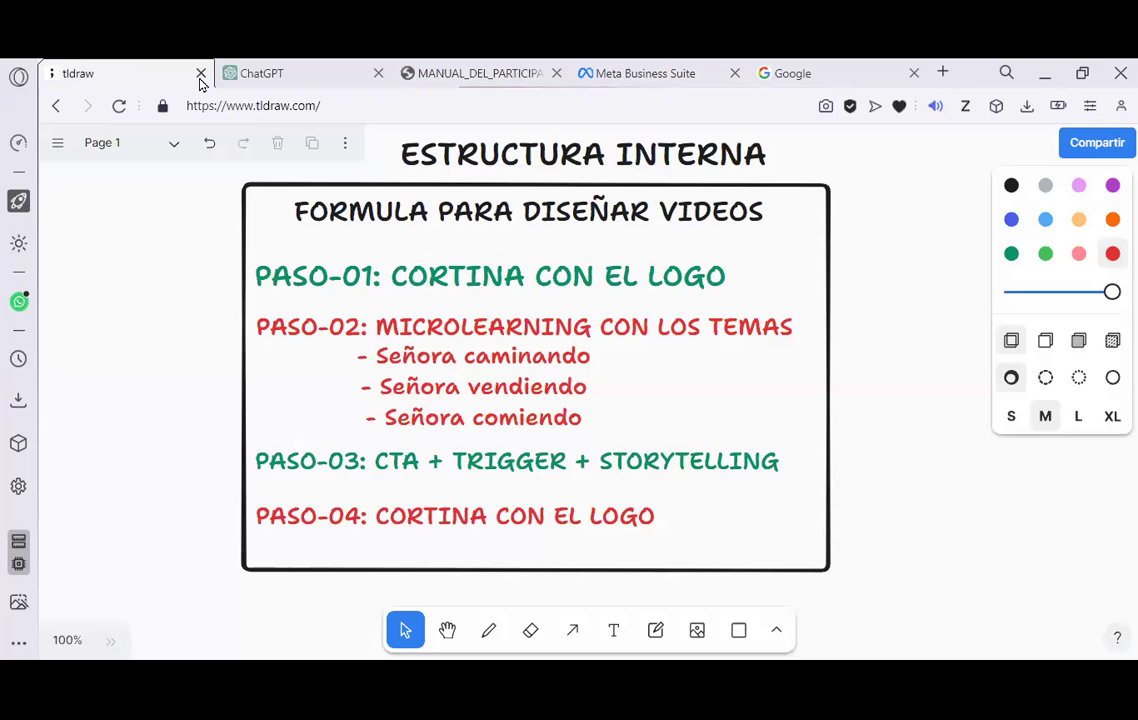
- Start a new blank tldraw project from the main menu's Archivo section
click(58, 146)
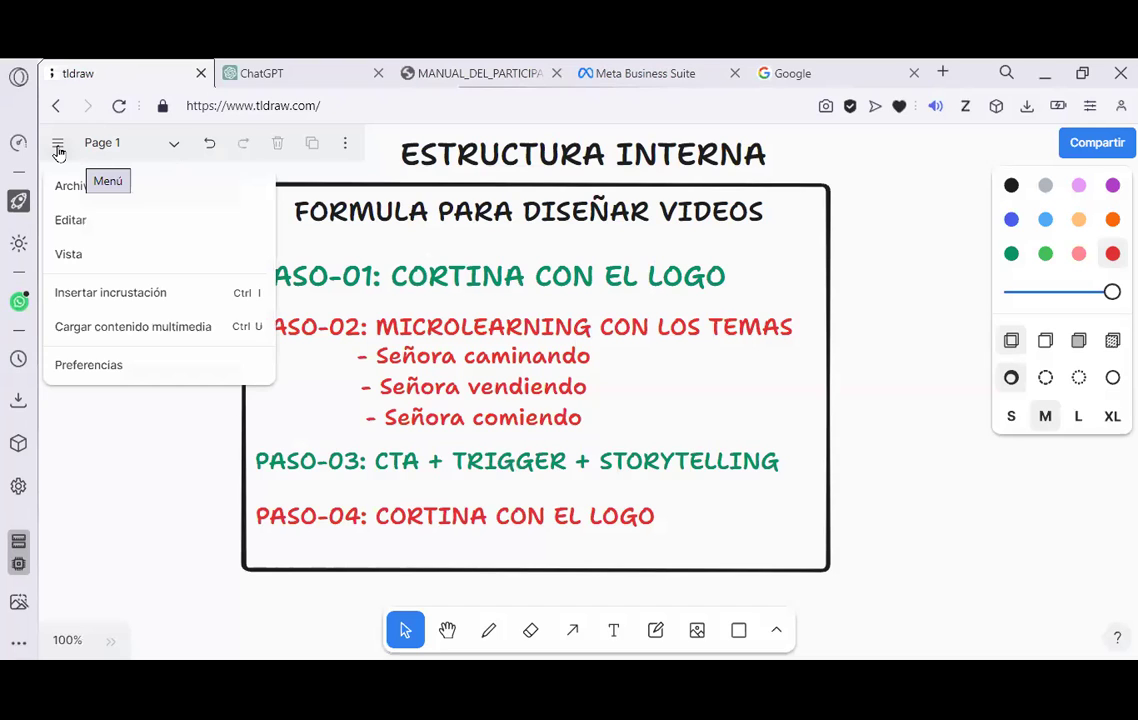
click(58, 148)
click(58, 146)
mouse_move(240, 185)
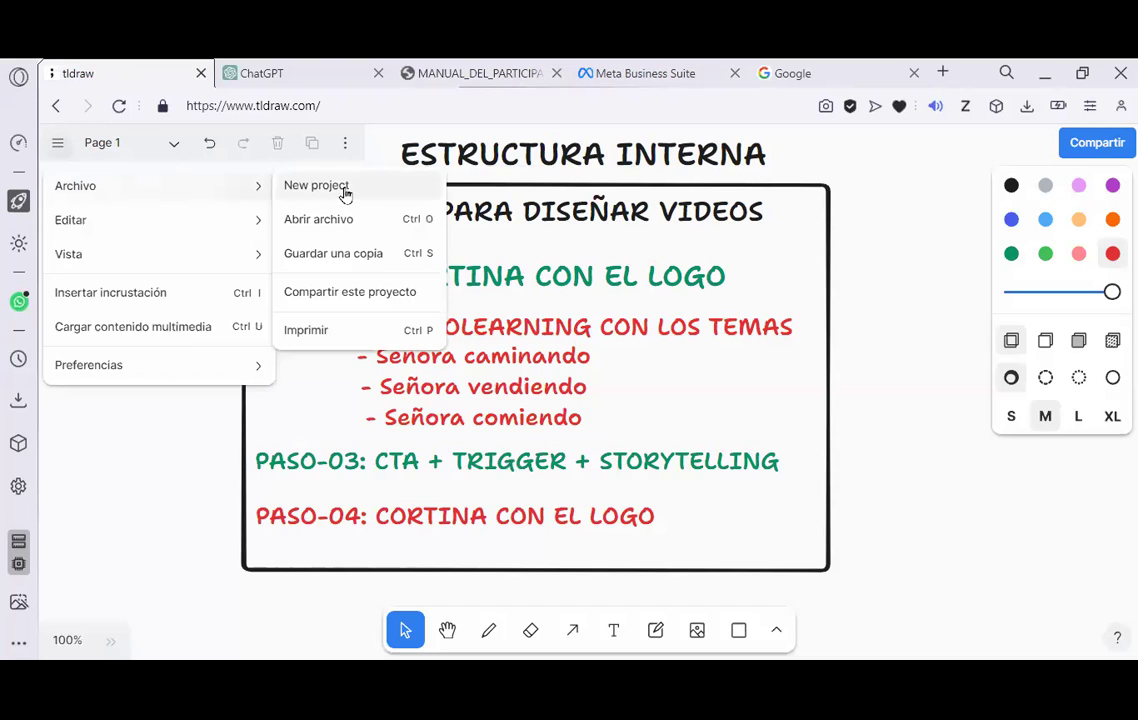
click(343, 190)
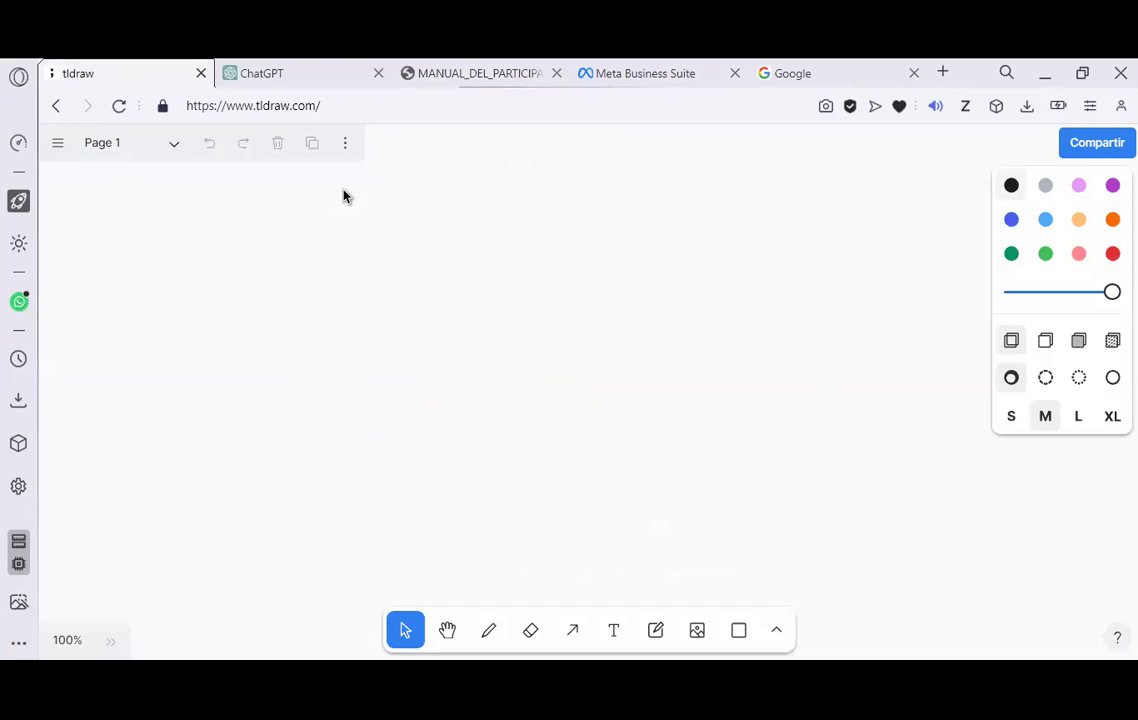
- Draw a large rectangle across the canvas, shift it up-left and widen it rightward
click(740, 630)
drag(284, 217, 930, 590)
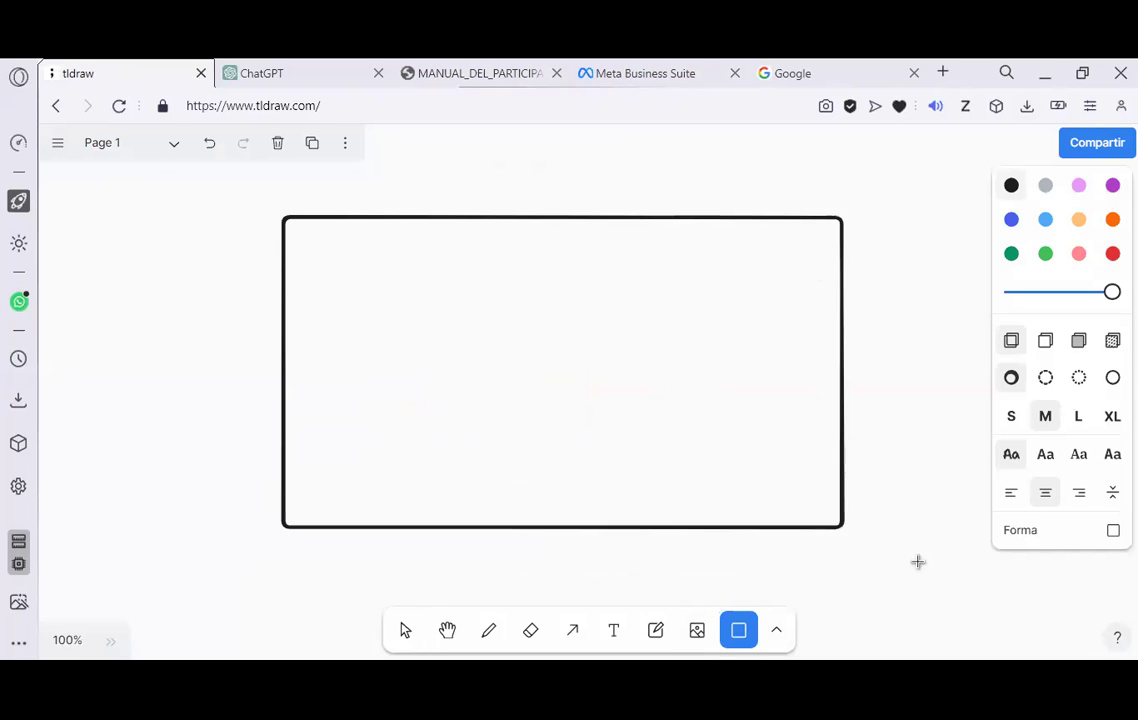
drag(782, 476, 654, 448)
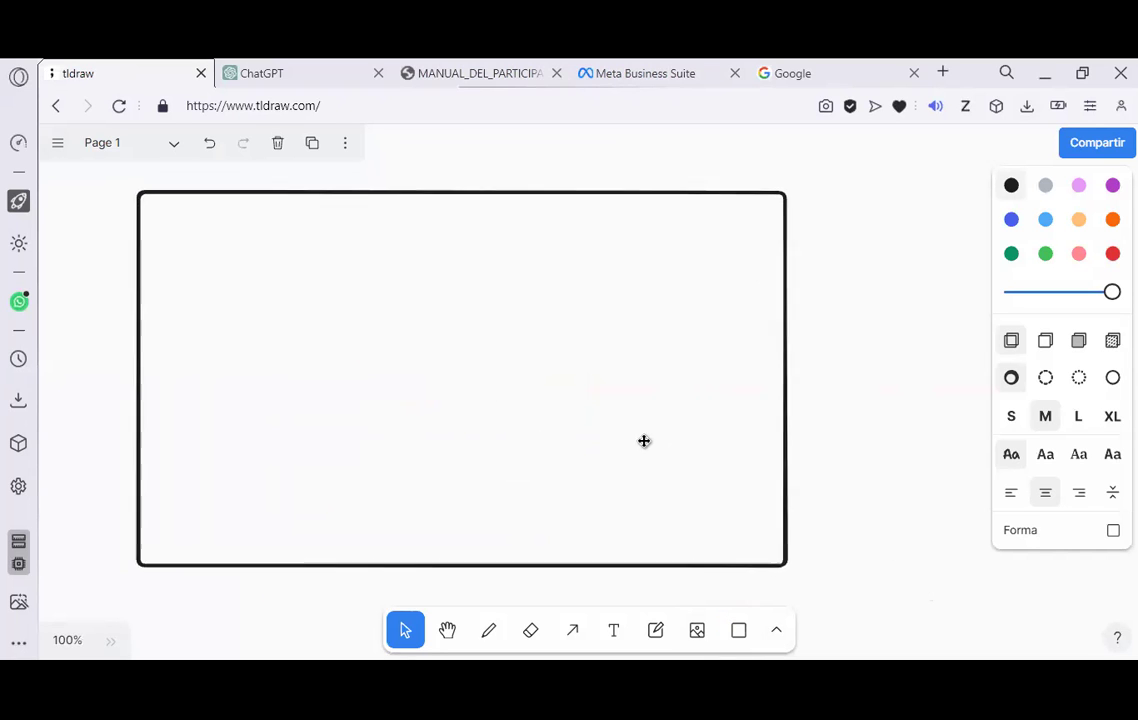
drag(802, 380, 890, 385)
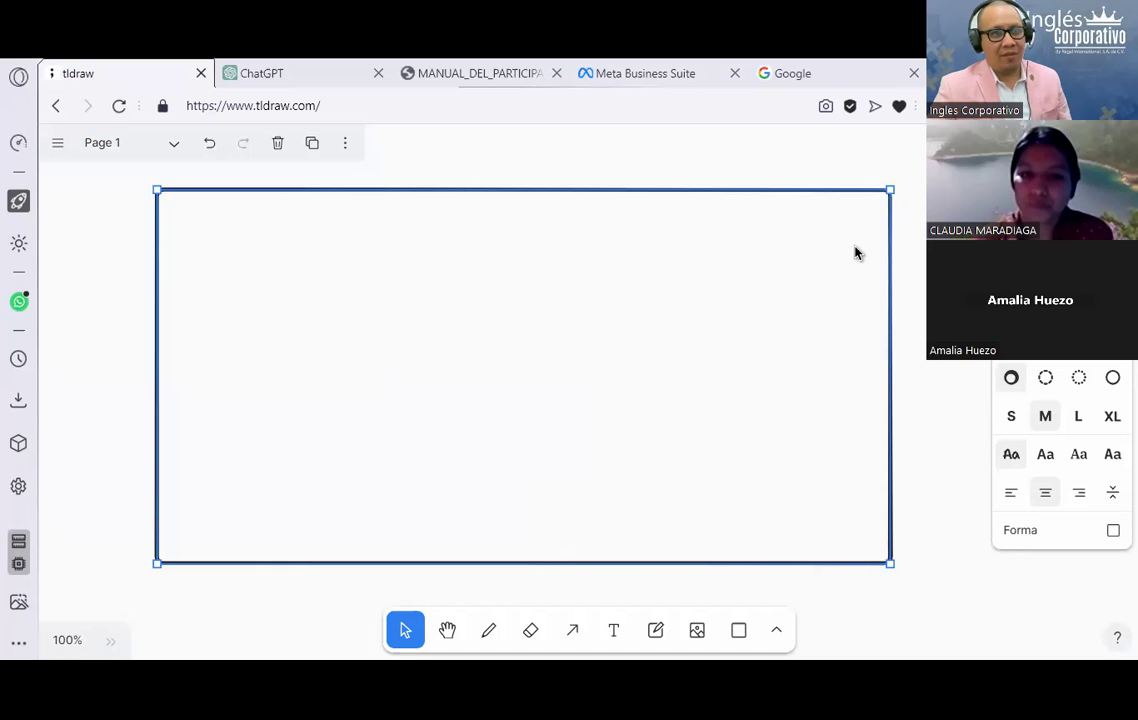
click(738, 630)
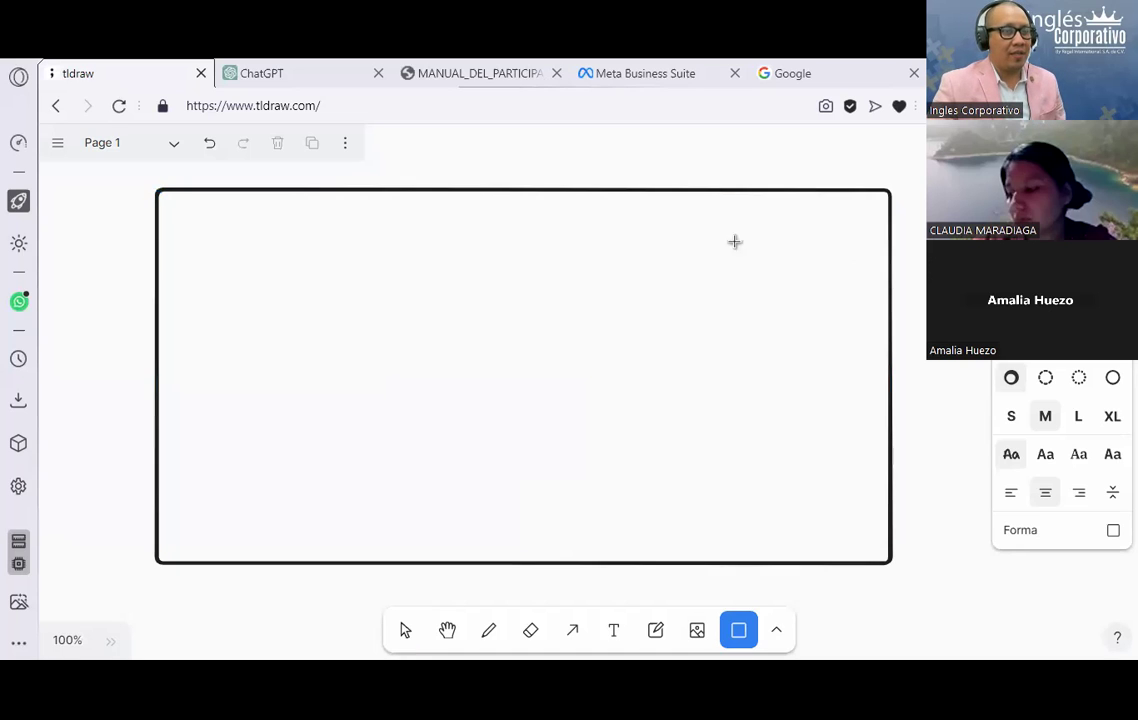
click(632, 68)
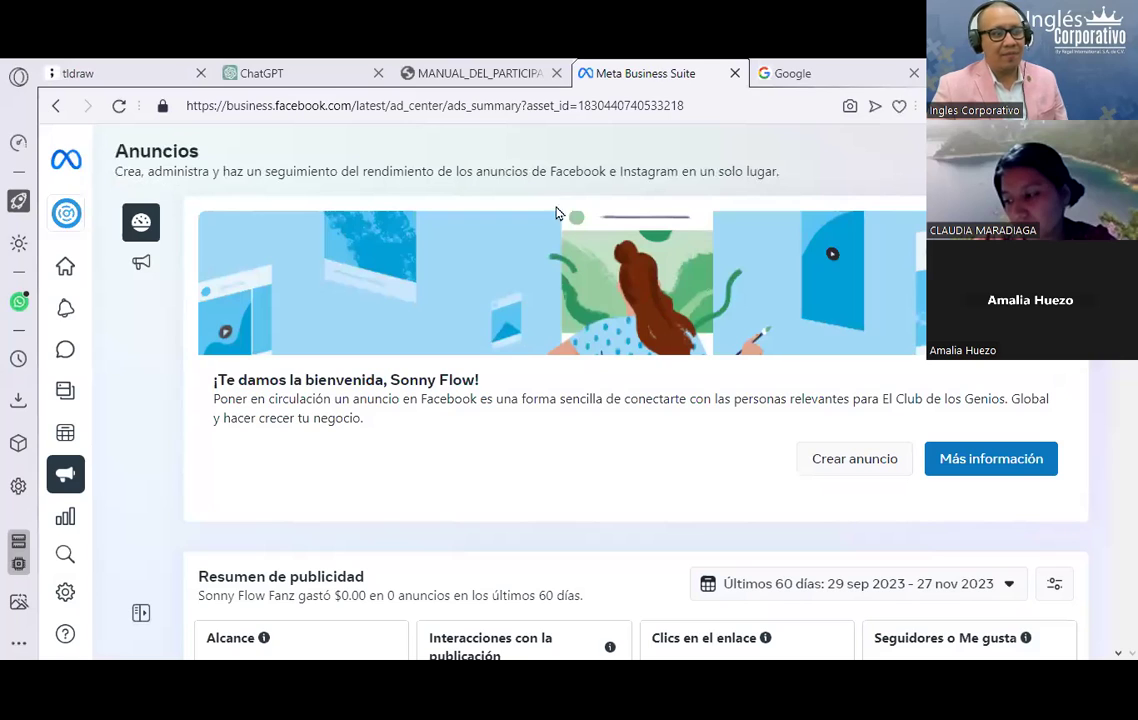
- Check the manual PDF and Meta ads tabs, then move the tldraw tab after ChatGPT
click(490, 72)
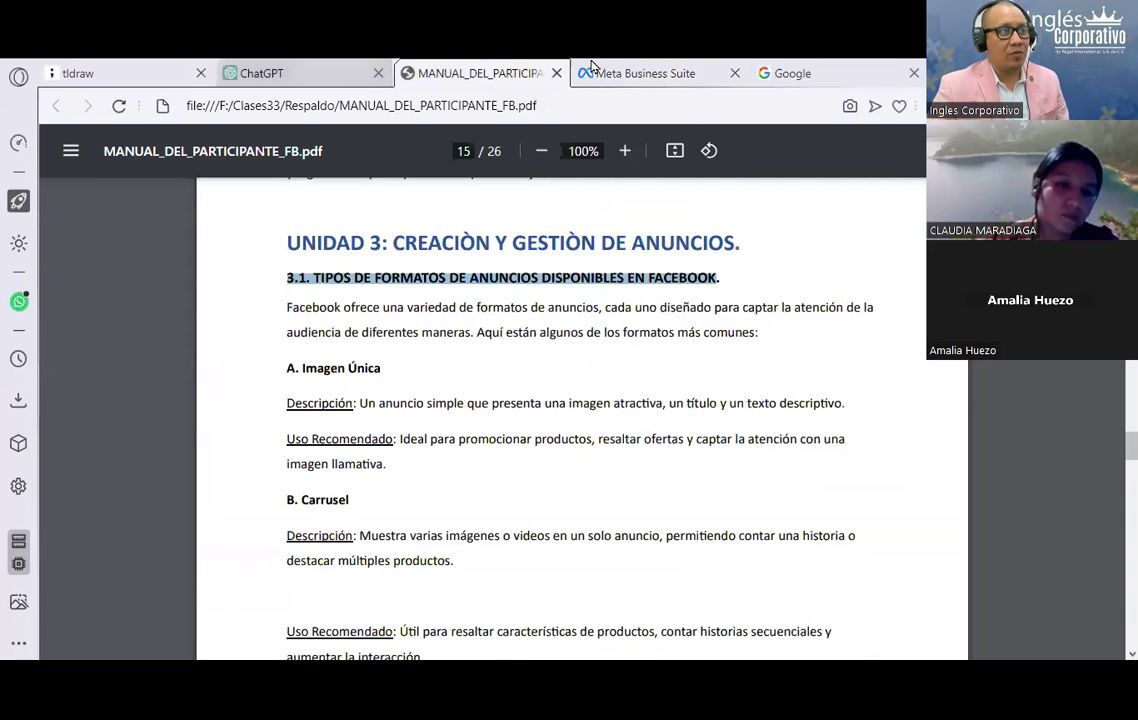
click(630, 70)
drag(178, 70, 312, 66)
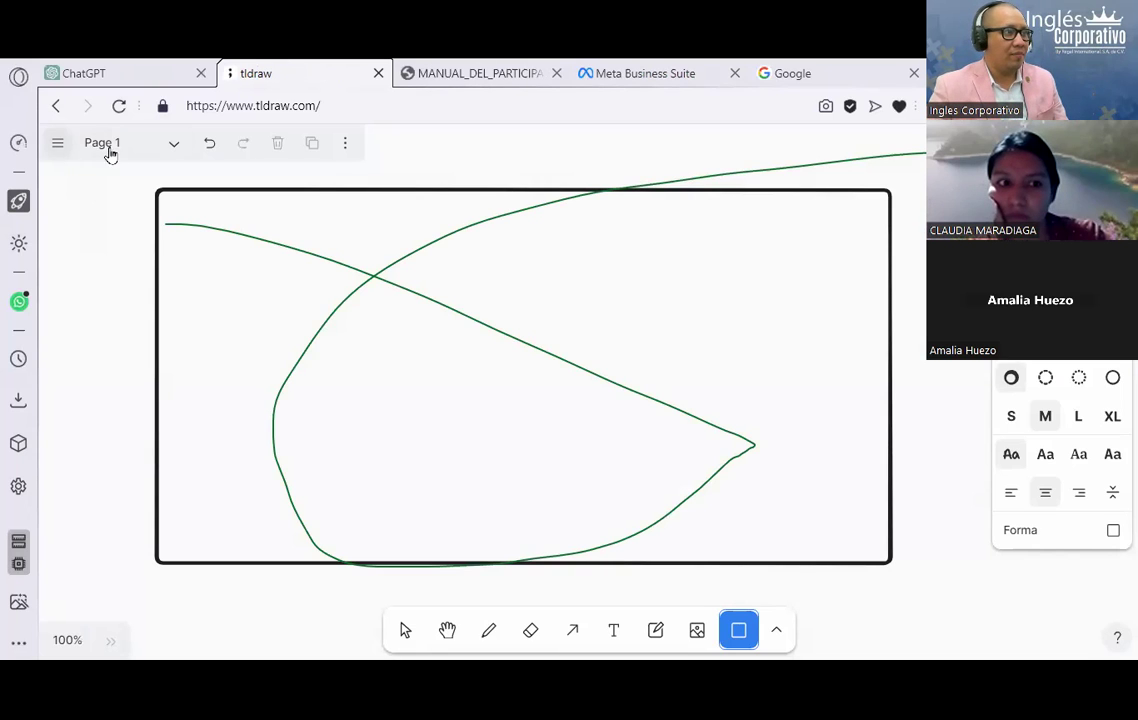
- Undo the rectangle edits, then start a new blank project via Archivo > New project
click(212, 144)
click(213, 144)
click(213, 144)
click(57, 142)
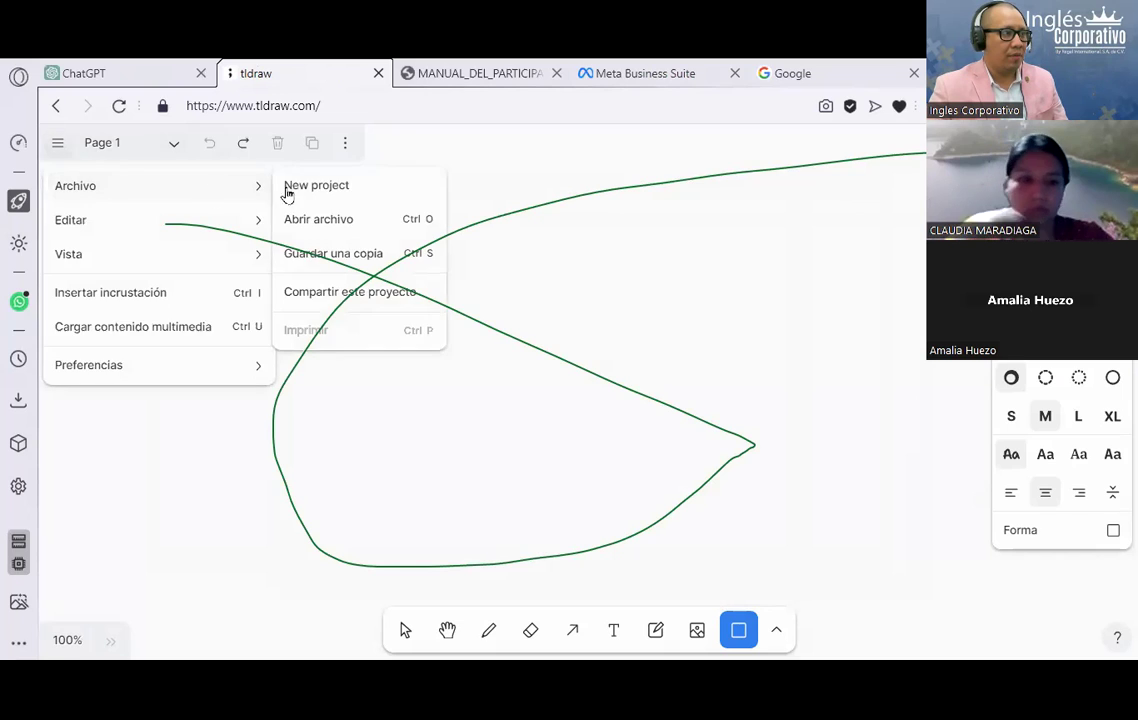
click(391, 203)
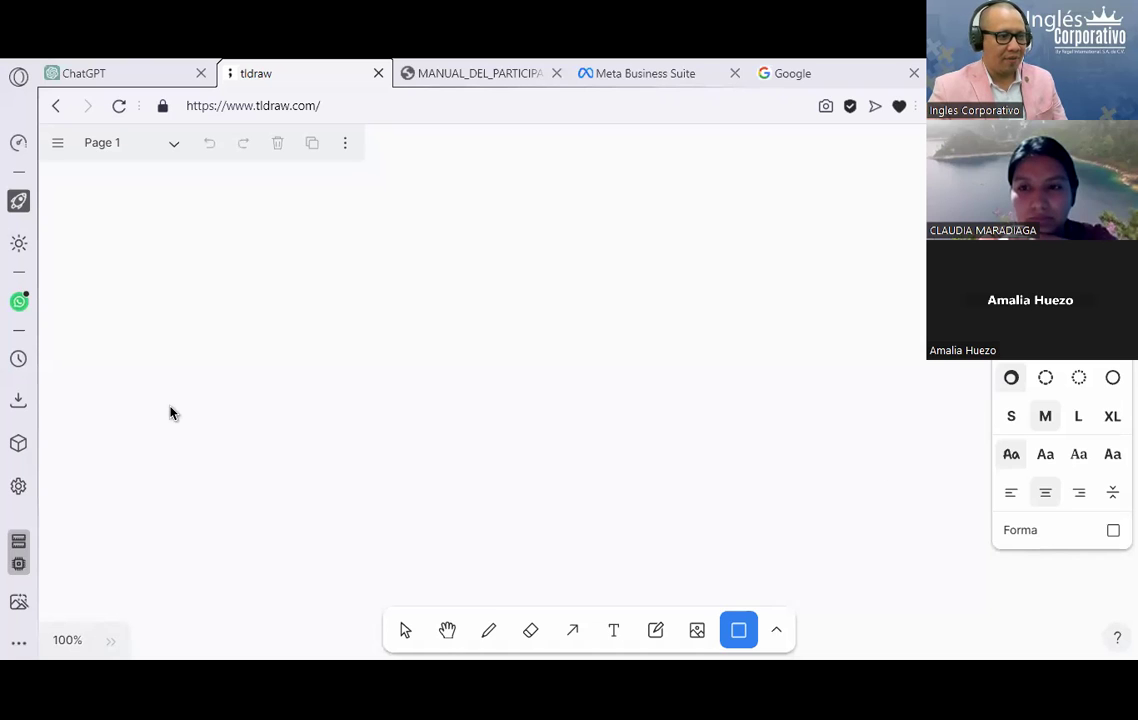
- Draw a large rectangle spanning the board and a small one in its top-left corner
drag(98, 199, 150, 343)
drag(178, 395, 879, 580)
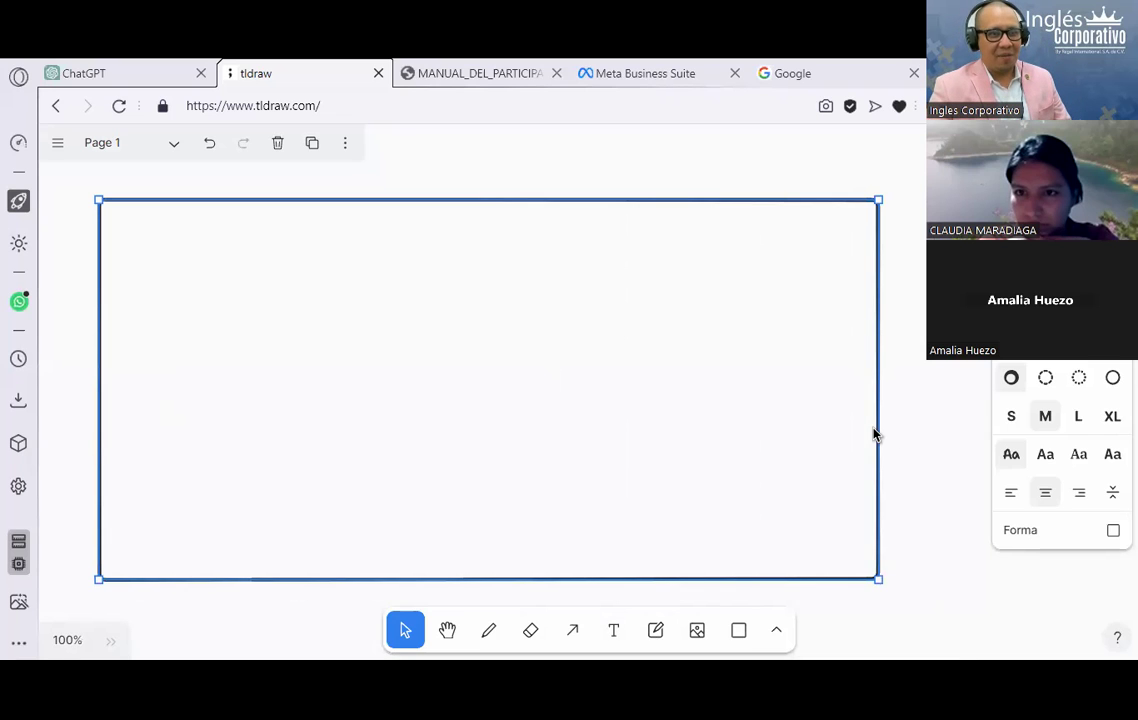
click(738, 630)
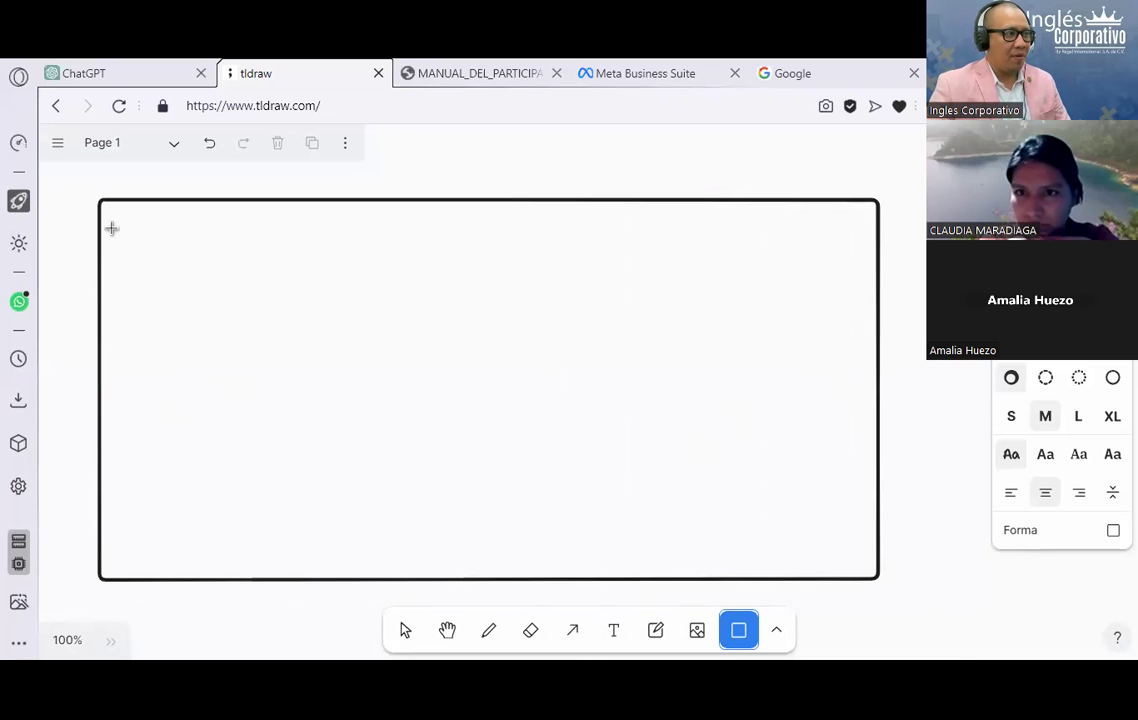
drag(118, 228, 297, 338)
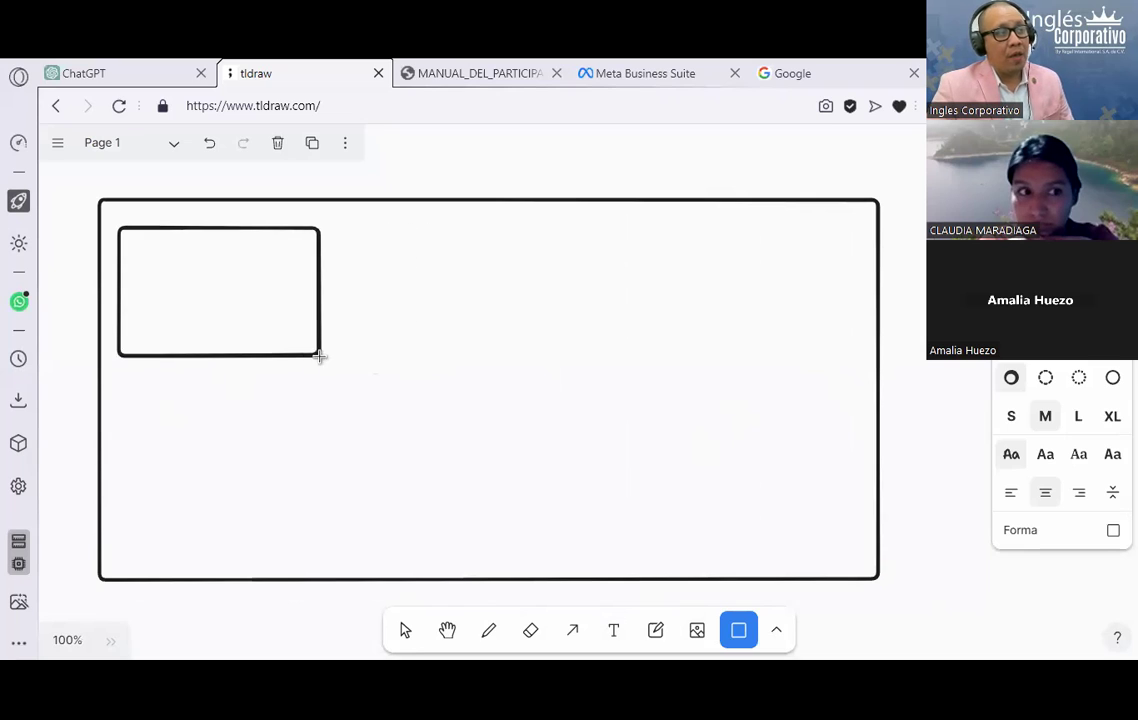
drag(316, 335, 296, 344)
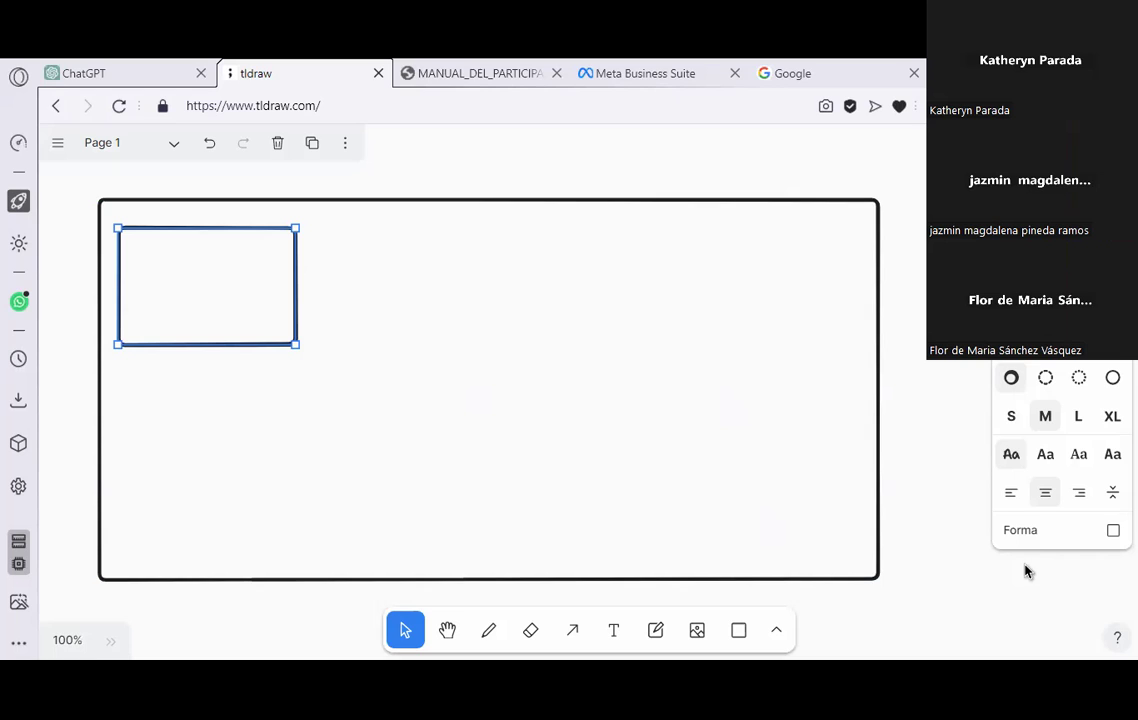
- Nudge the frame up, move the small rectangle up-left, and give it a green outline
mouse_move(561, 199)
mouse_down()
mouse_move(566, 179)
mouse_move(546, 183)
mouse_up()
click(203, 254)
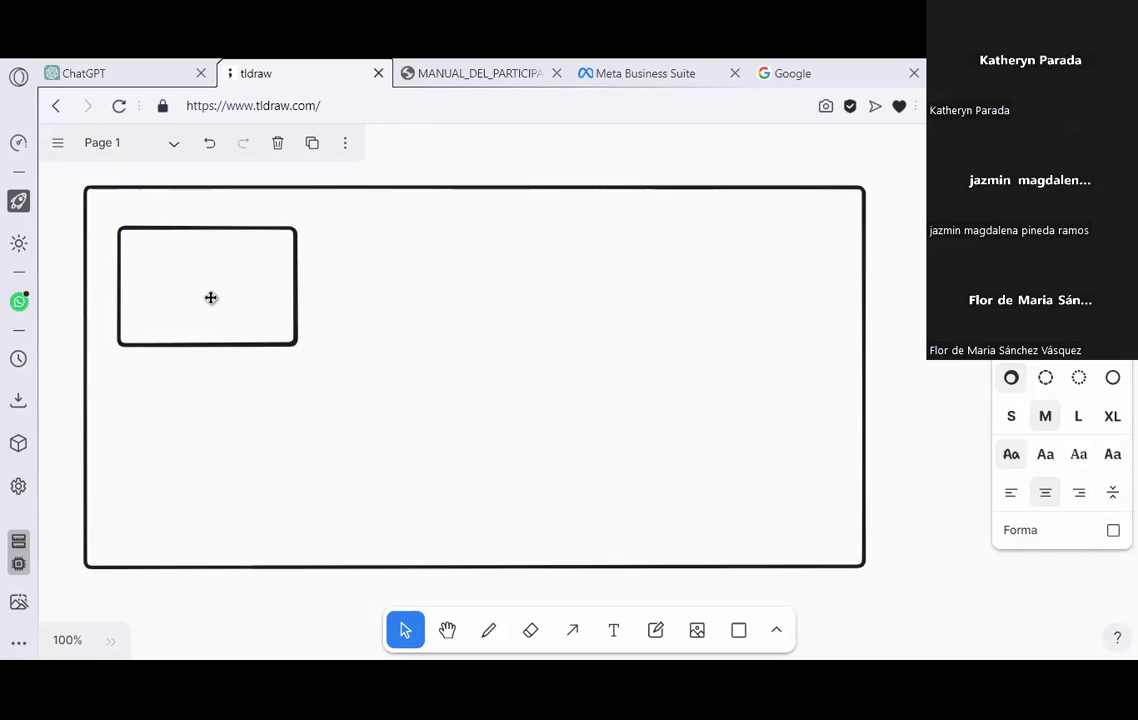
click(226, 241)
drag(221, 254, 199, 205)
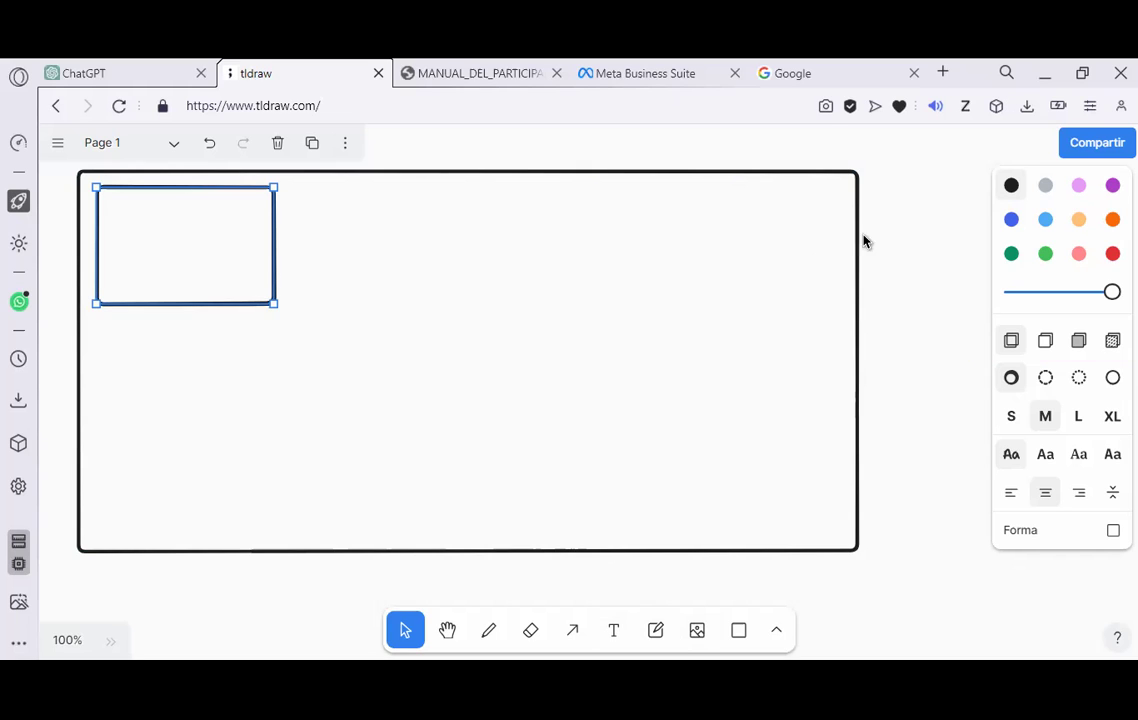
click(1011, 219)
- Make the small rectangle green with a light semi fill and nudge it up-left
click(1045, 253)
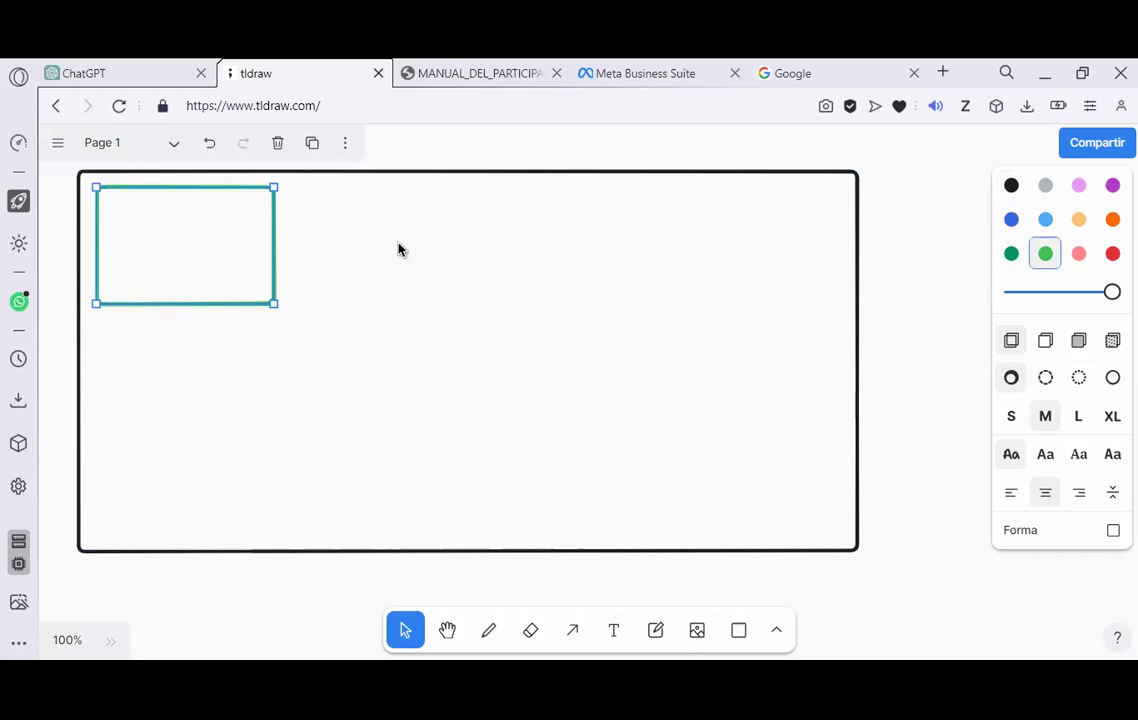
click(1078, 340)
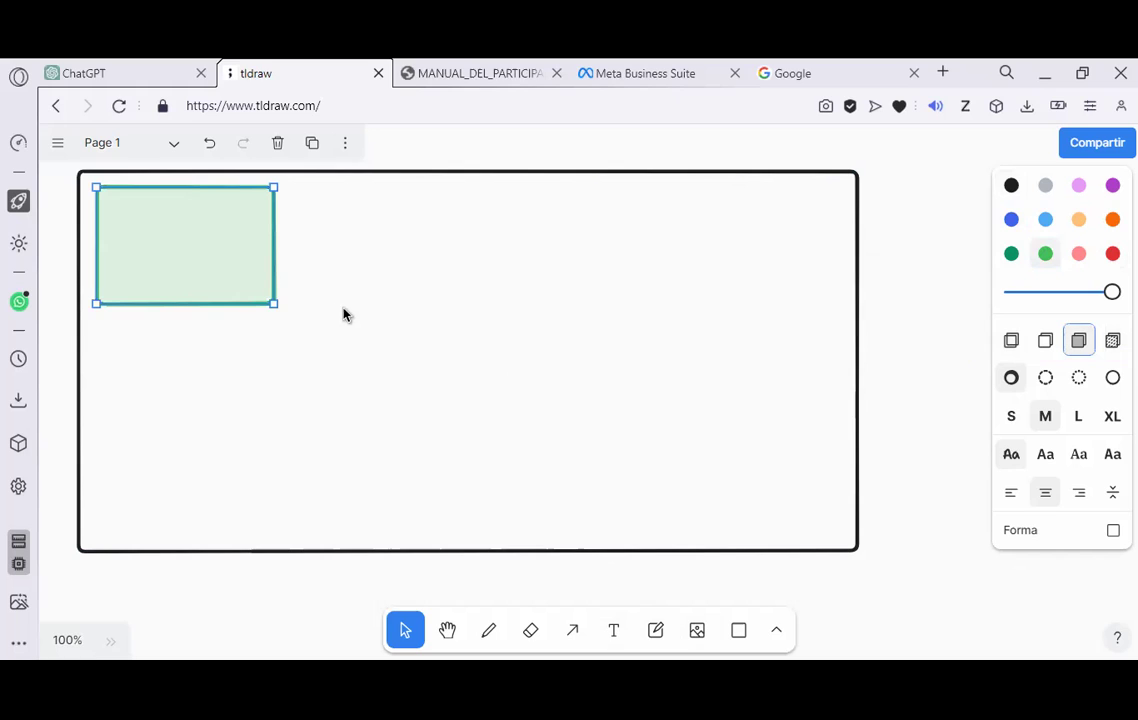
double_click(199, 250)
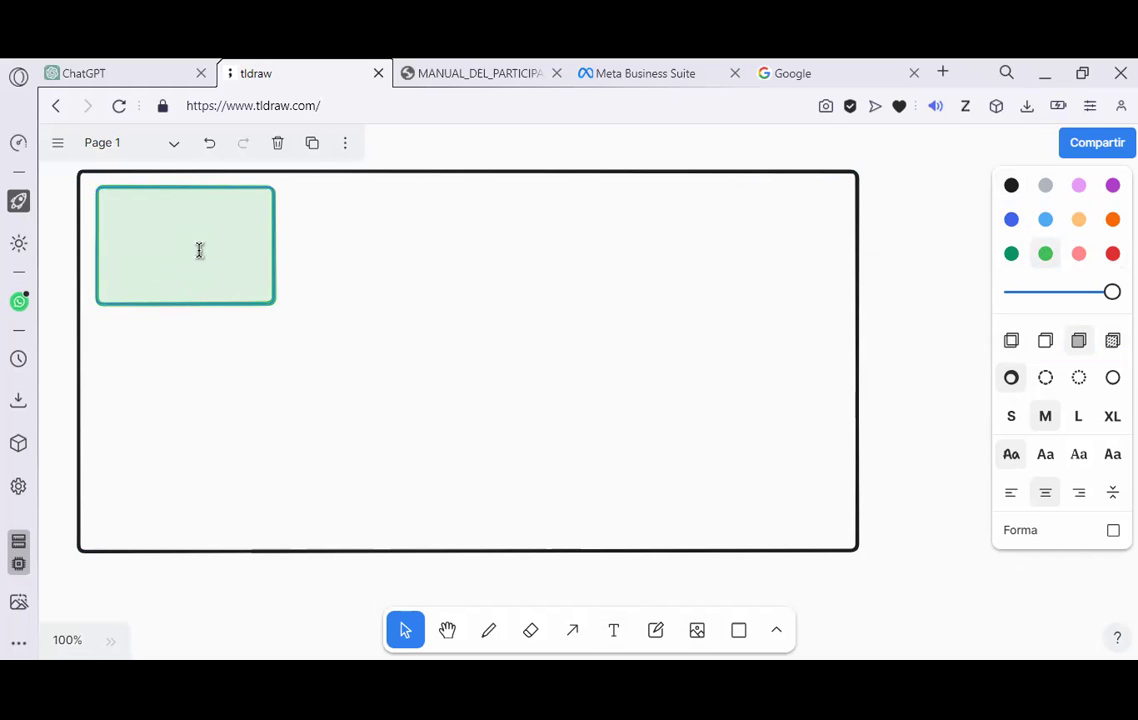
drag(251, 280, 246, 271)
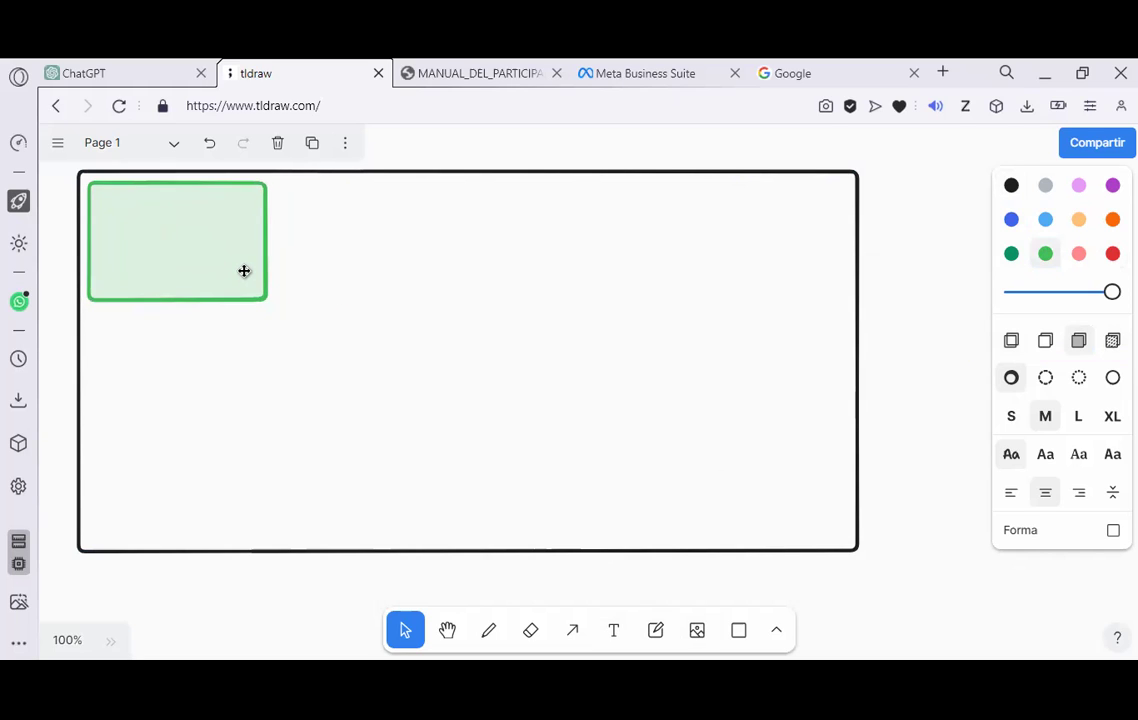
click(246, 271)
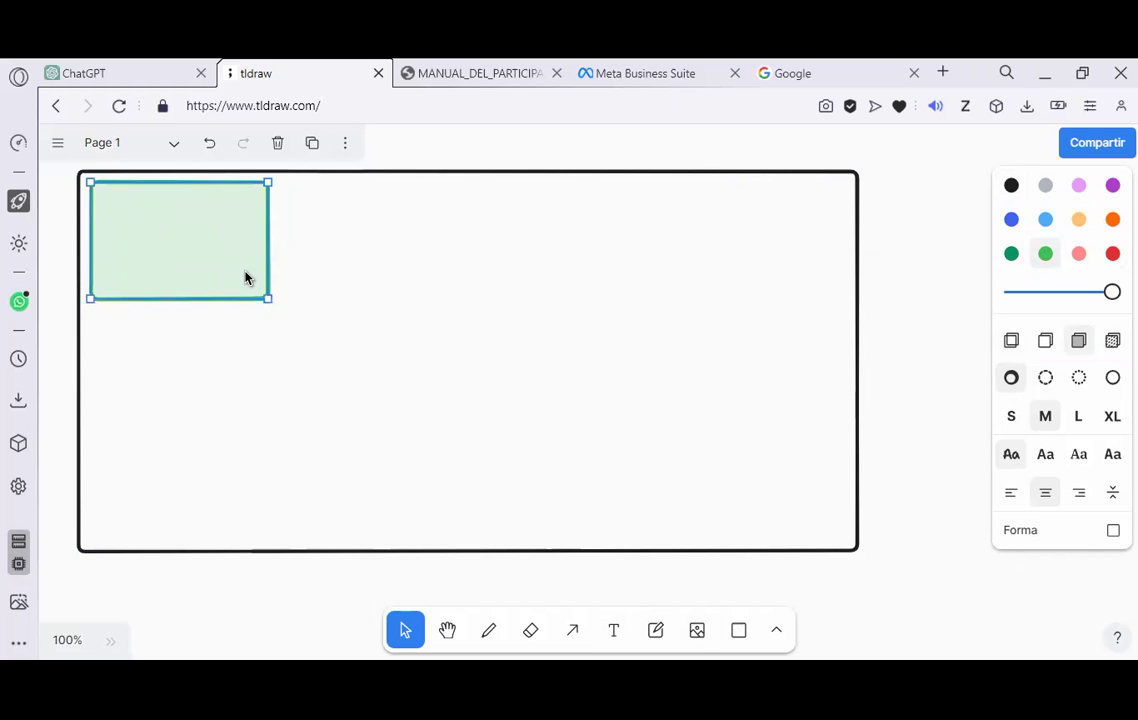
- Duplicate it twice to the right, making the copies light blue, for a row of three
alt+drag(253, 261, 452, 254)
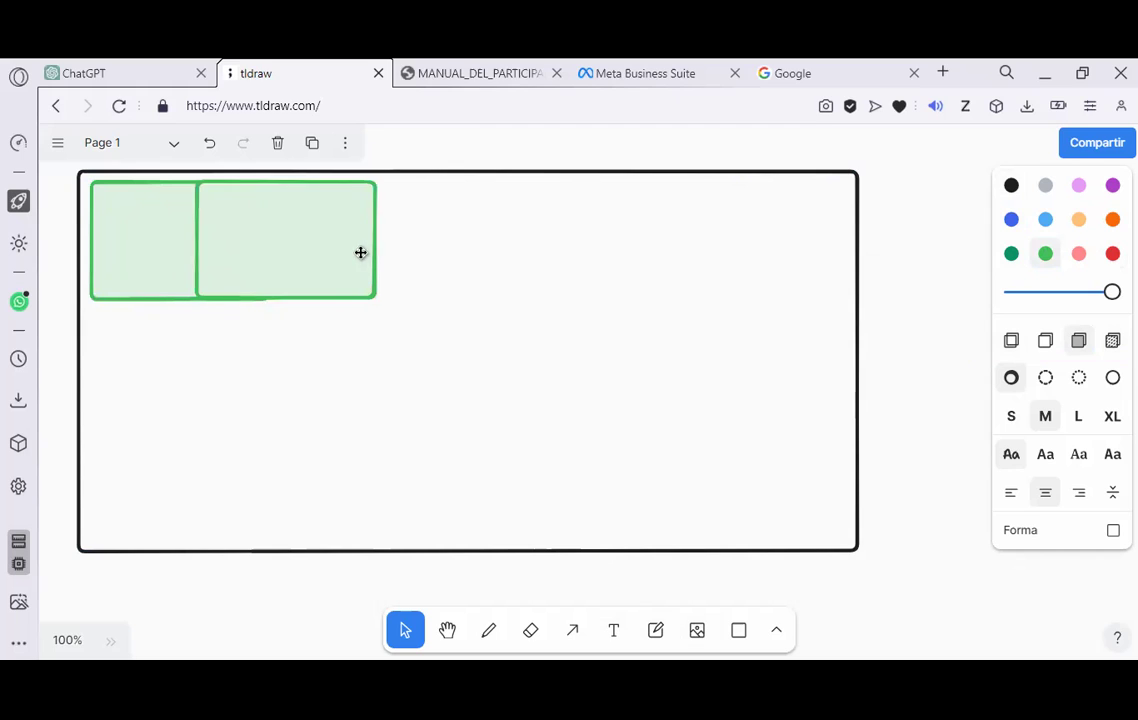
click(462, 252)
click(1045, 219)
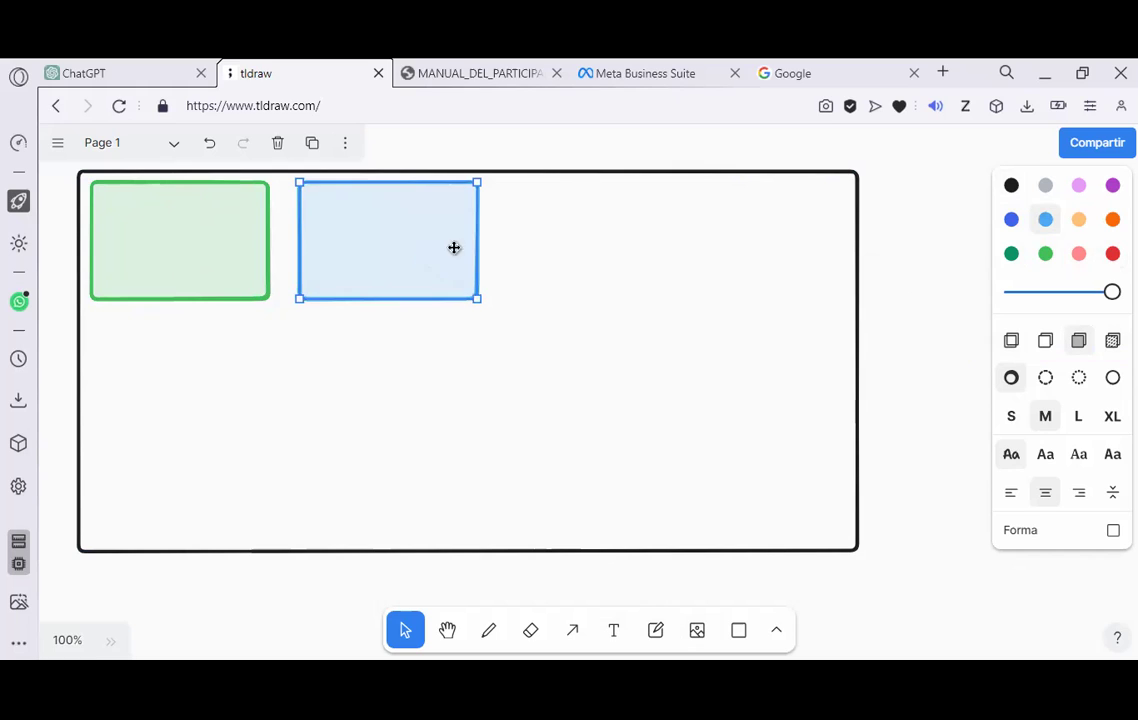
drag(422, 246, 629, 249)
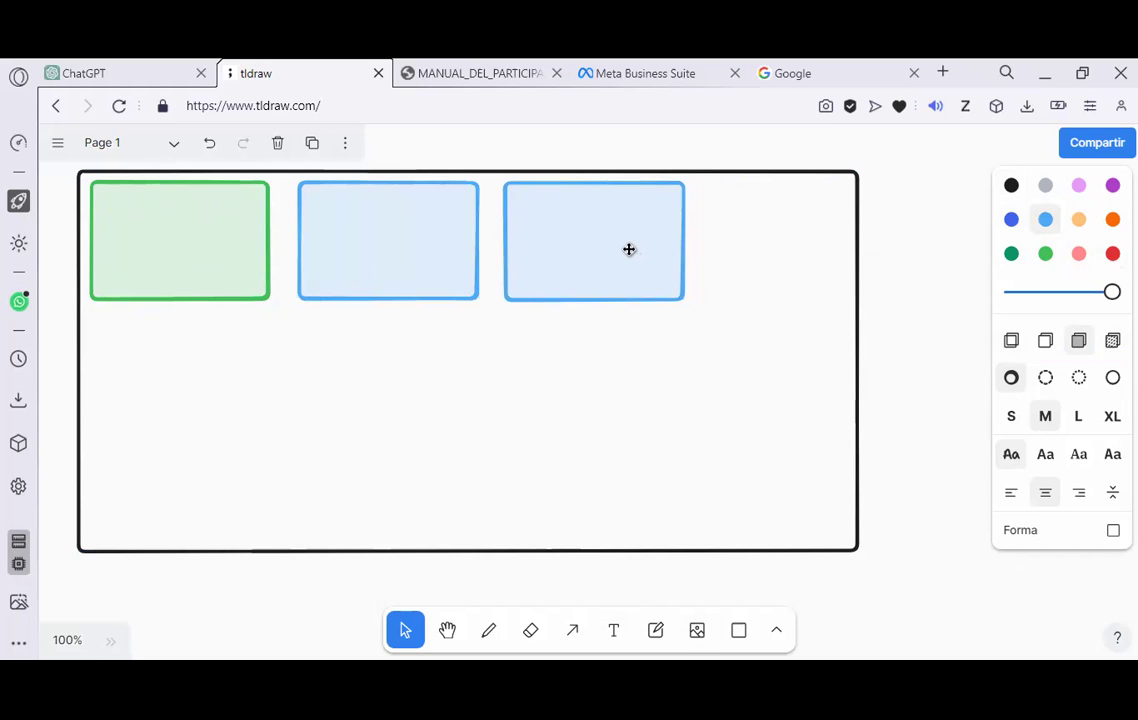
click(629, 249)
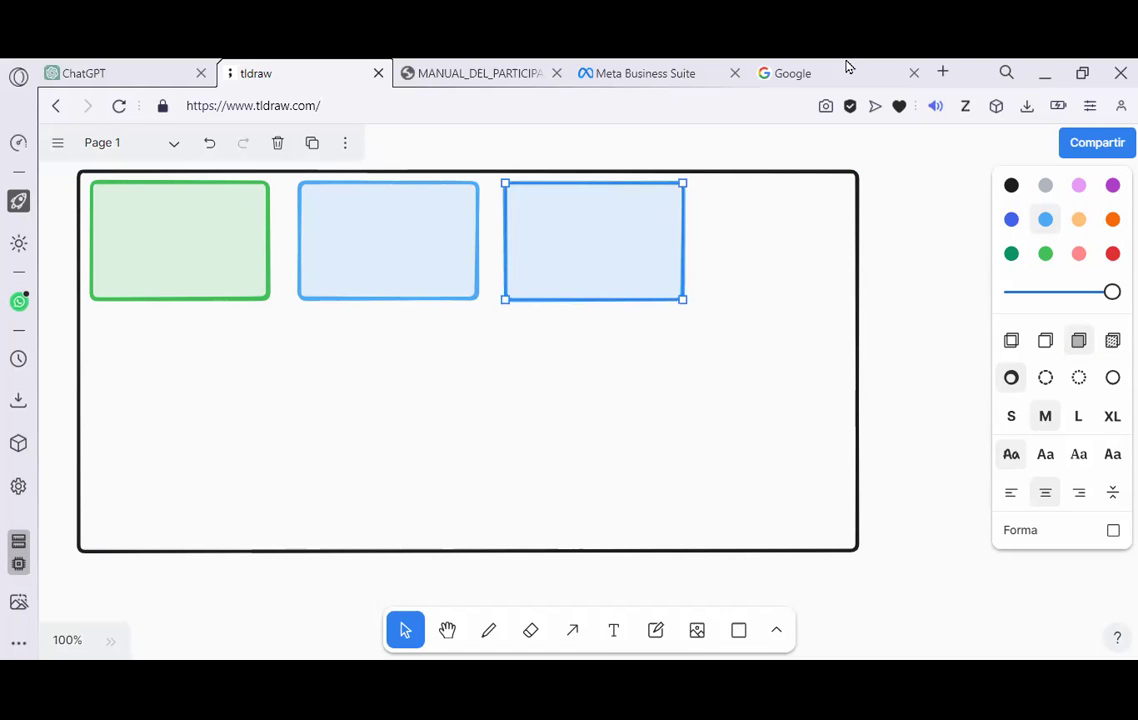
- In Meta Business Suite, go from the Anuncios page to Crear anuncio via Anunciarte
click(668, 70)
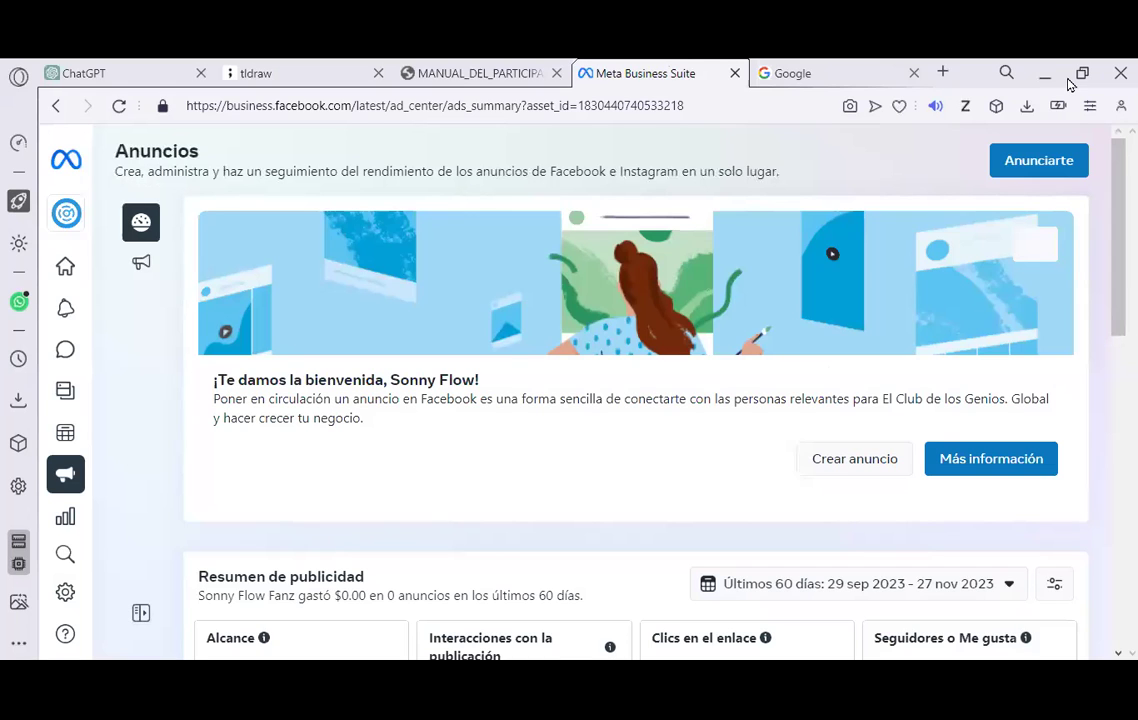
scroll(1039, 455, down, 5)
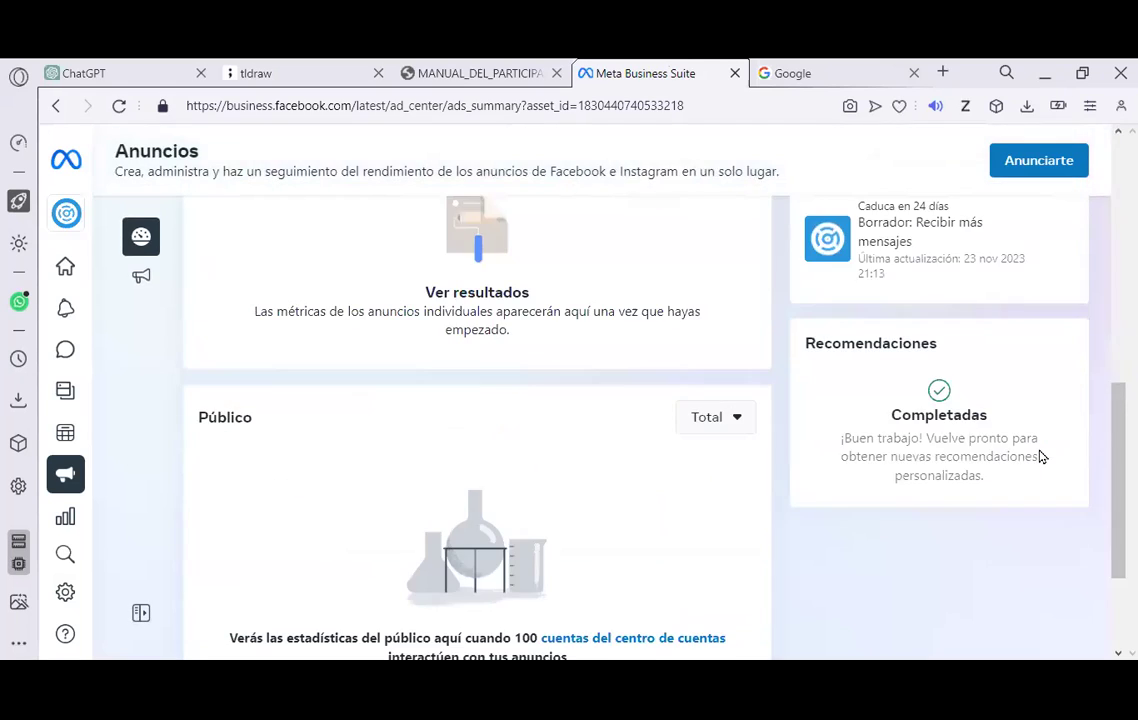
scroll(1040, 457, up, 5)
scroll(1040, 457, down, 1)
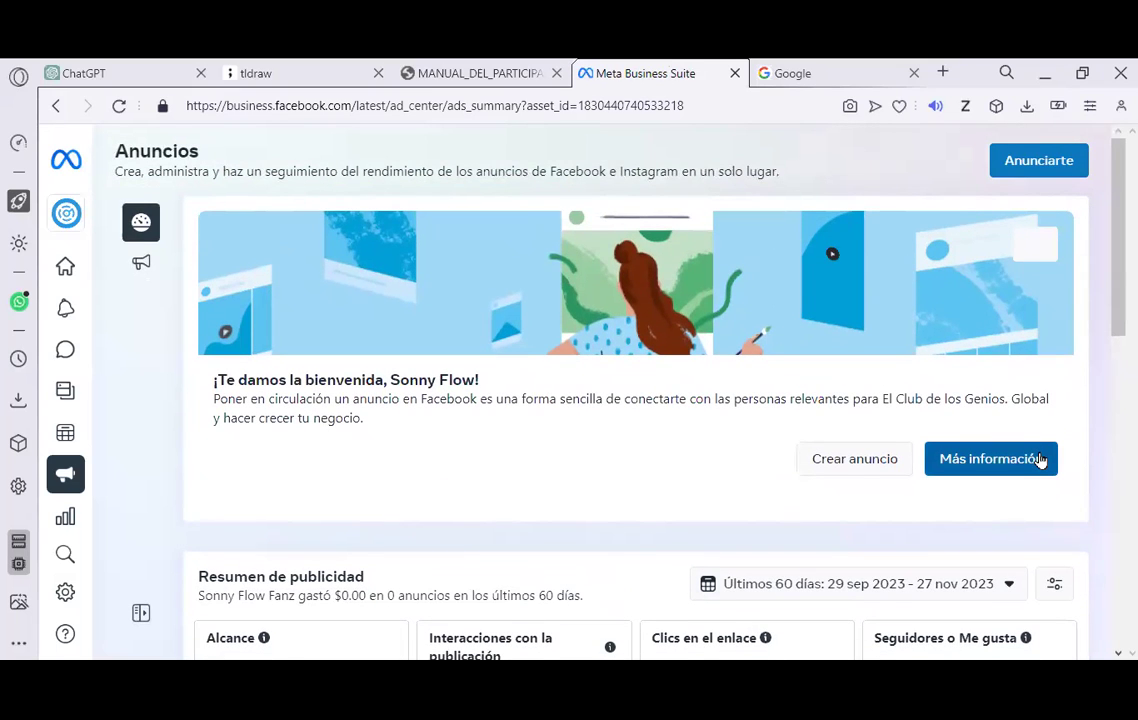
click(1036, 171)
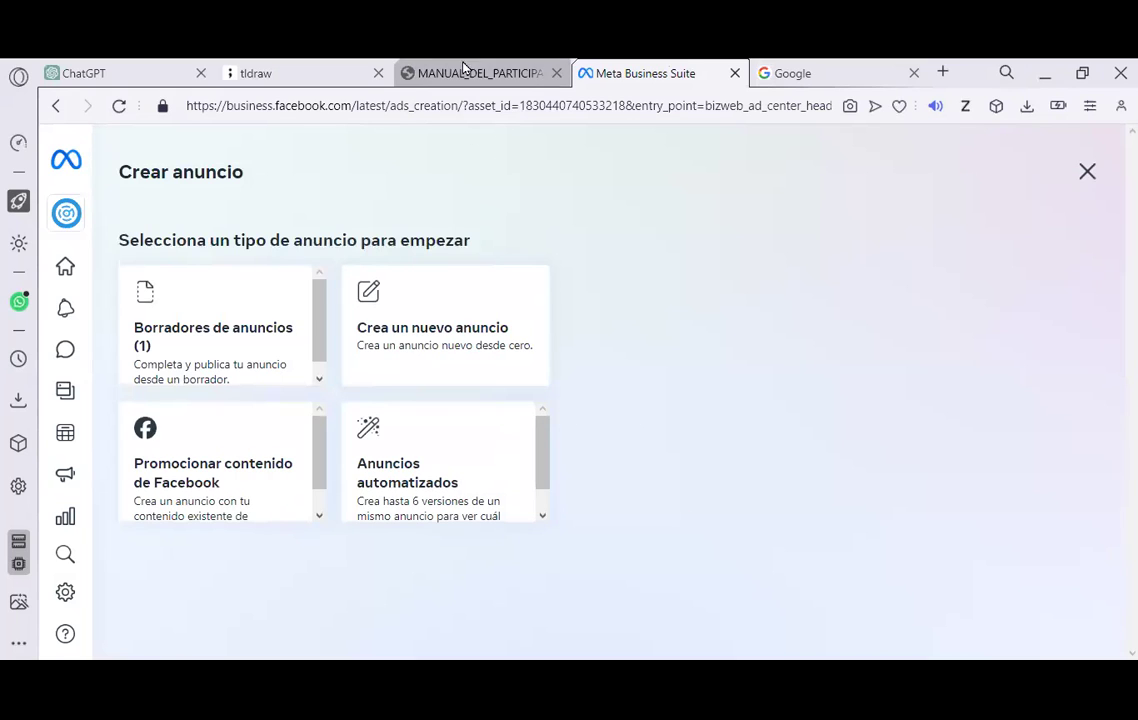
- Space the green, blue and right rectangles evenly across the tldraw frame
click(265, 66)
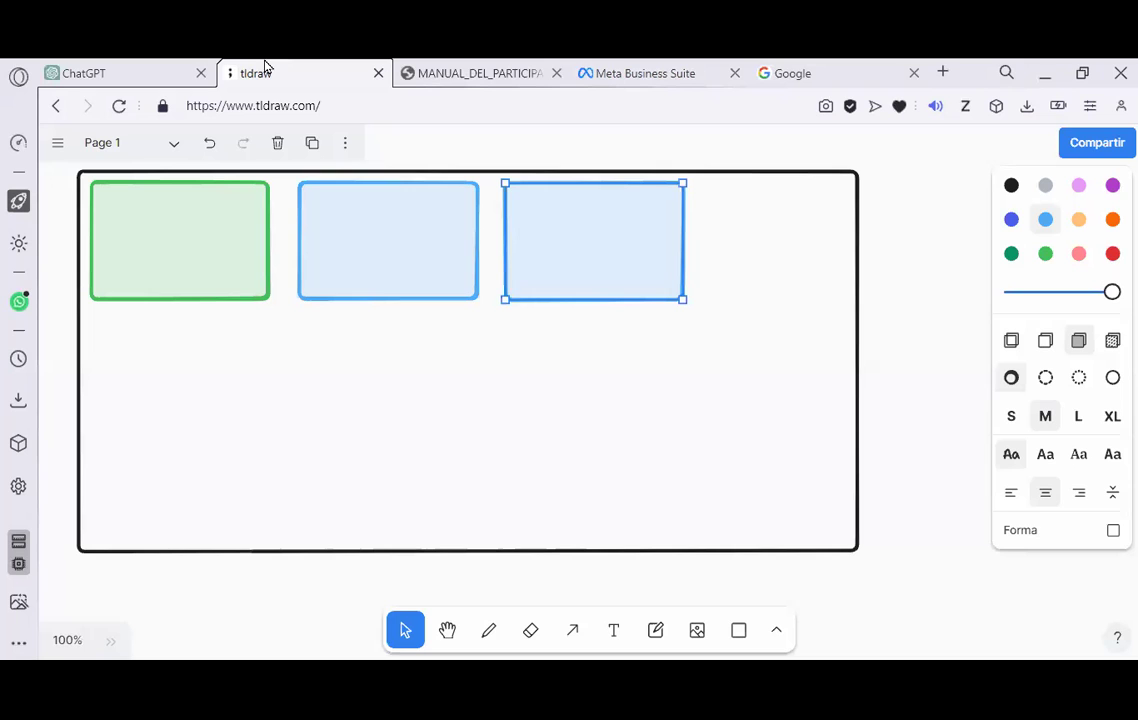
mouse_move(636, 222)
mouse_down()
mouse_move(716, 222)
mouse_move(768, 292)
mouse_up()
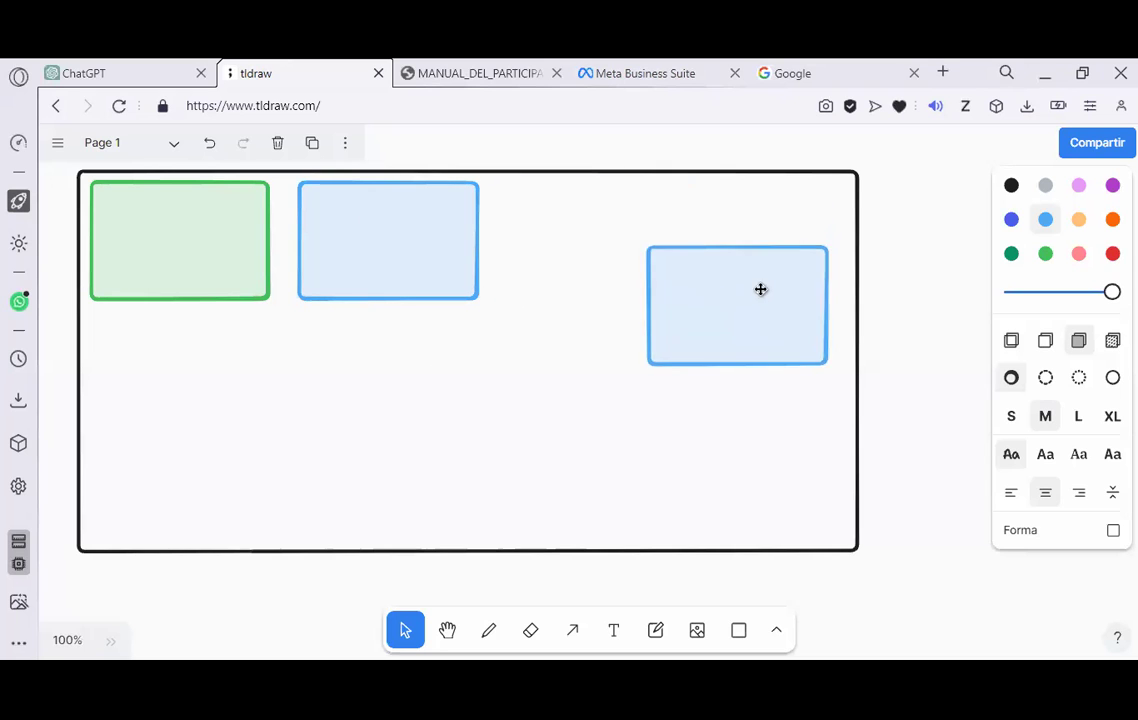
drag(414, 244, 509, 313)
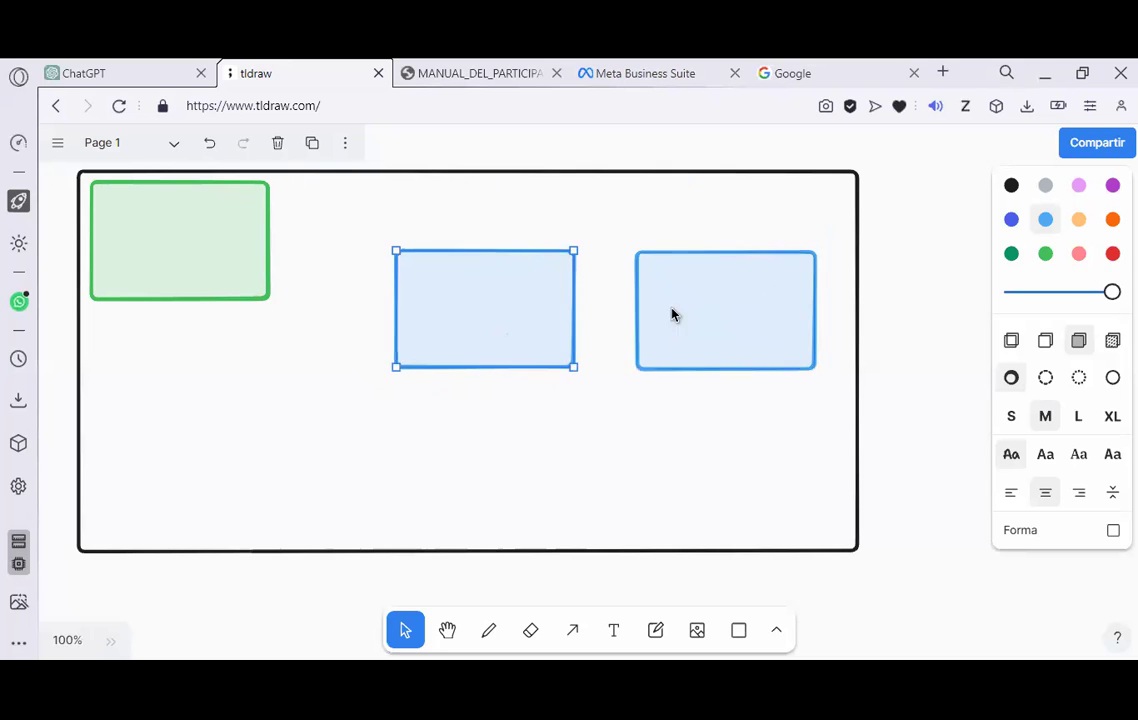
drag(691, 302, 701, 302)
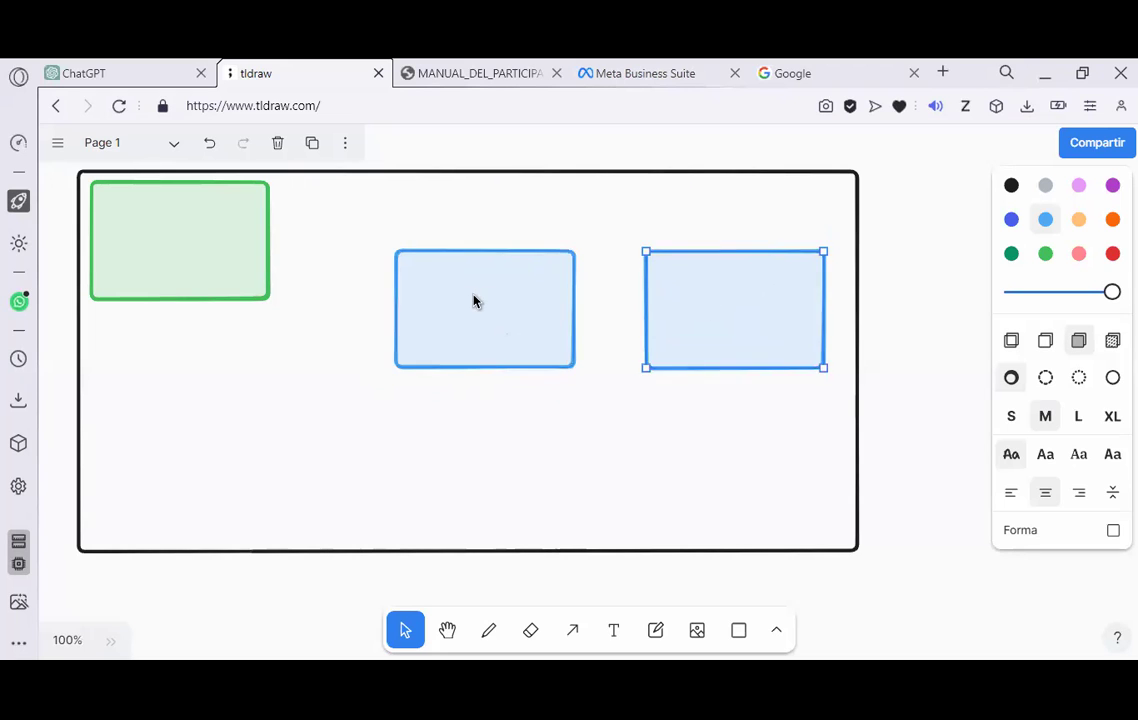
drag(472, 300, 496, 300)
drag(179, 259, 227, 334)
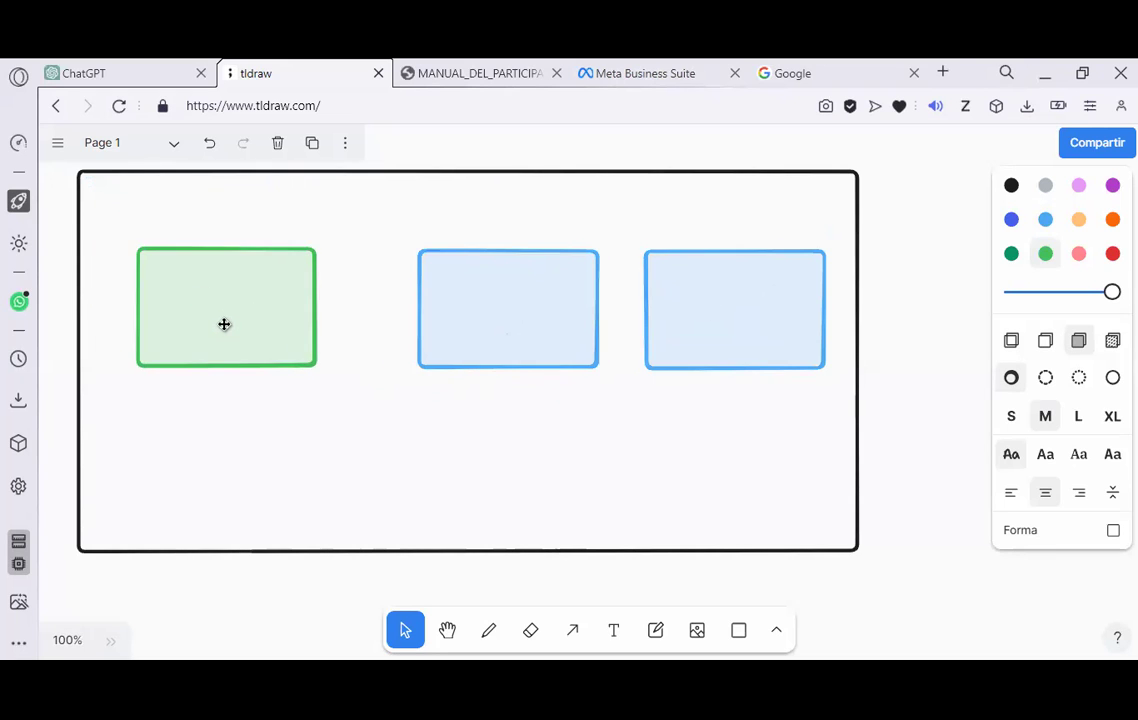
drag(526, 317, 497, 321)
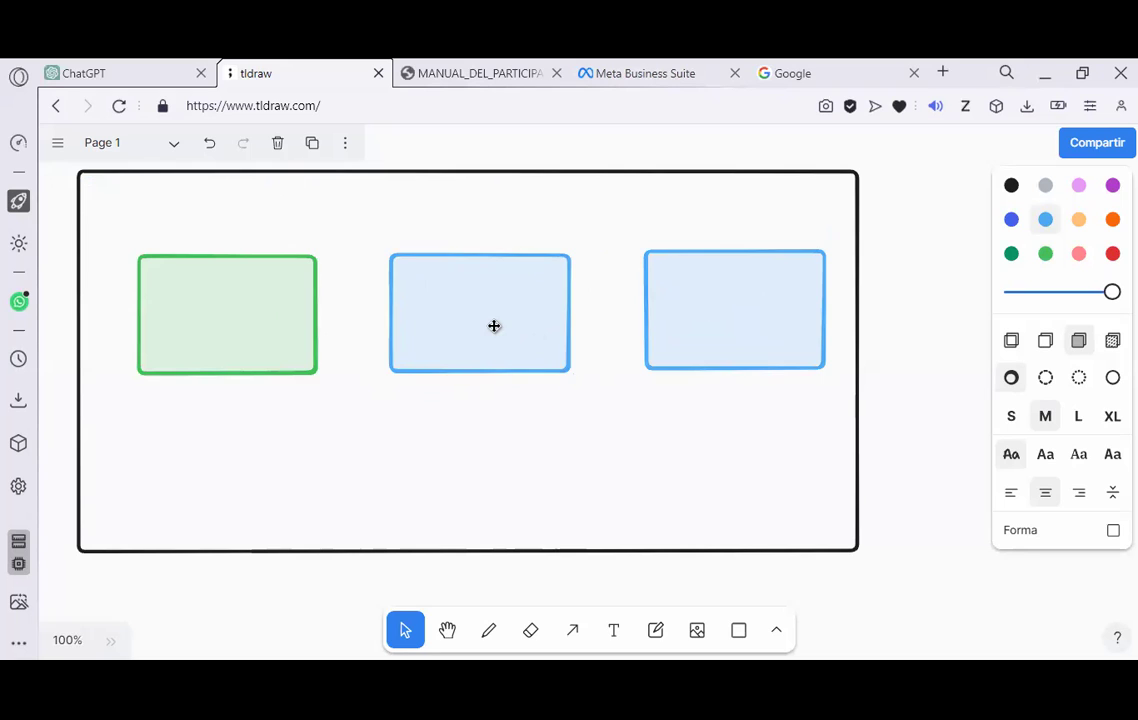
- Colour the middle rectangle pink and the right one light red, then realign all three
click(1079, 190)
drag(738, 300, 732, 298)
click(1113, 186)
click(1079, 254)
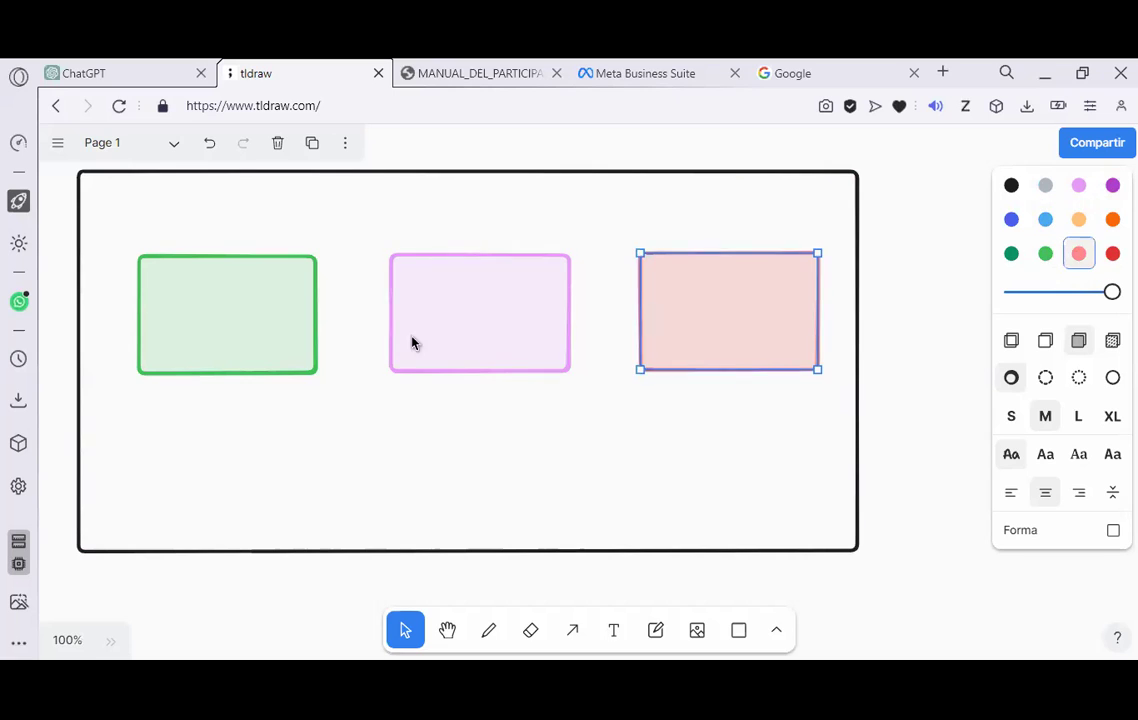
drag(279, 340, 256, 333)
drag(418, 345, 460, 325)
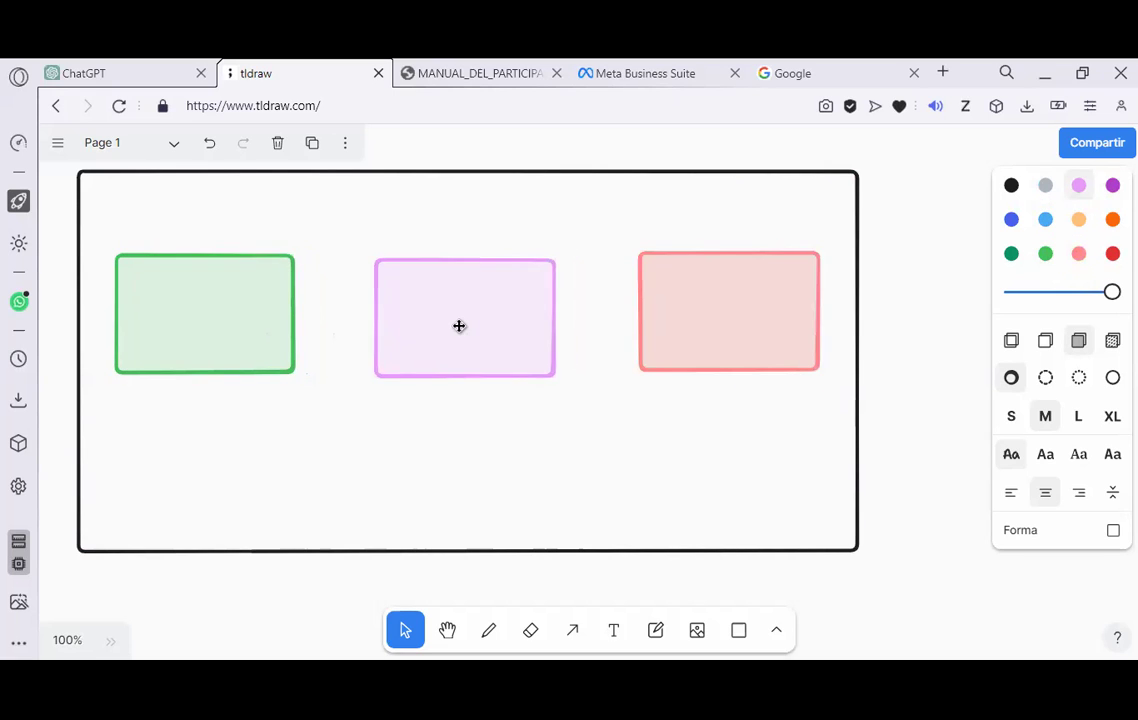
drag(762, 334, 752, 330)
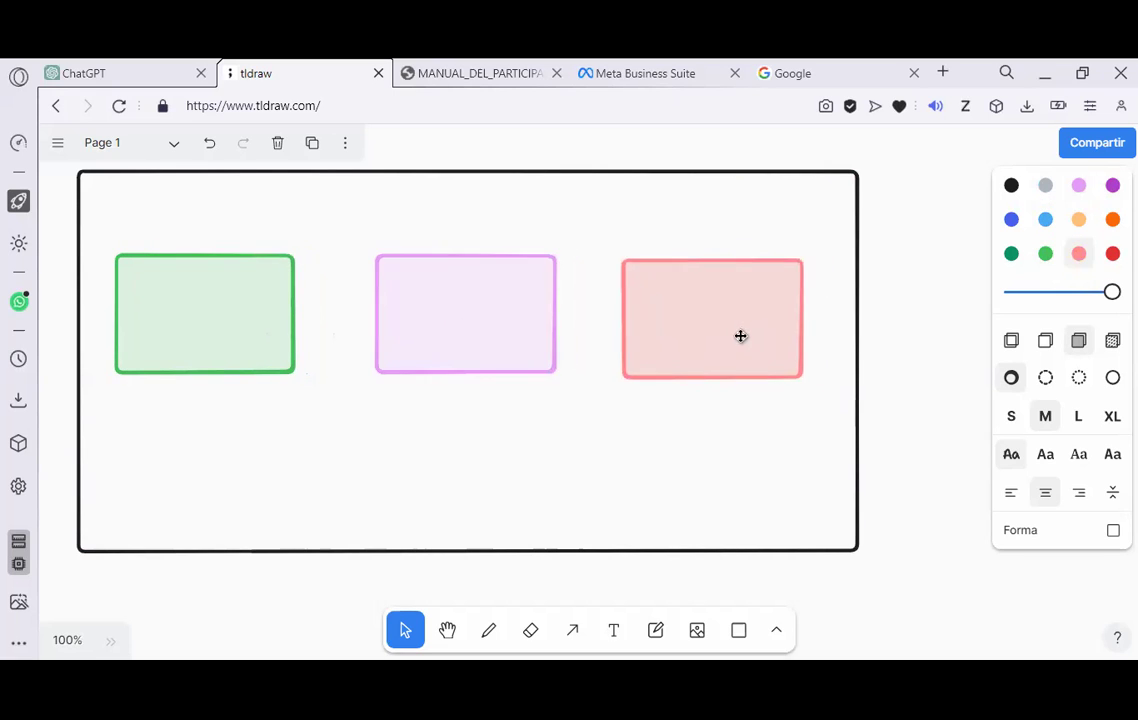
click(613, 629)
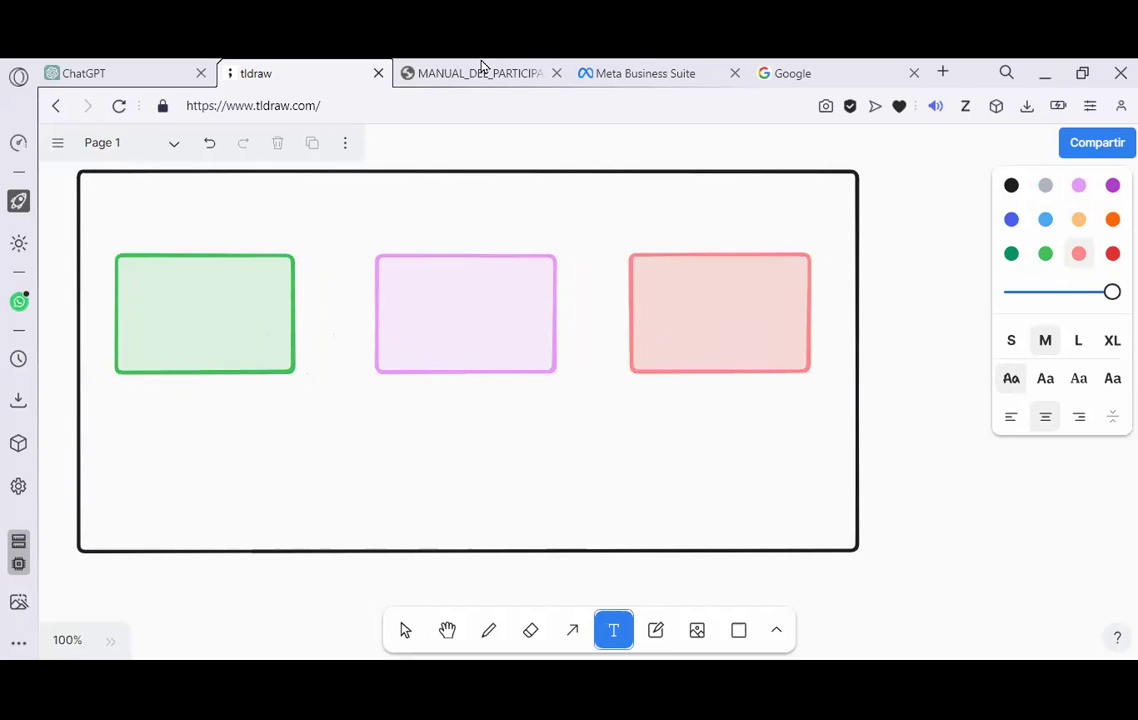
- Reorder the browser tabs so Meta Business Suite sits before the participant manual
click(638, 70)
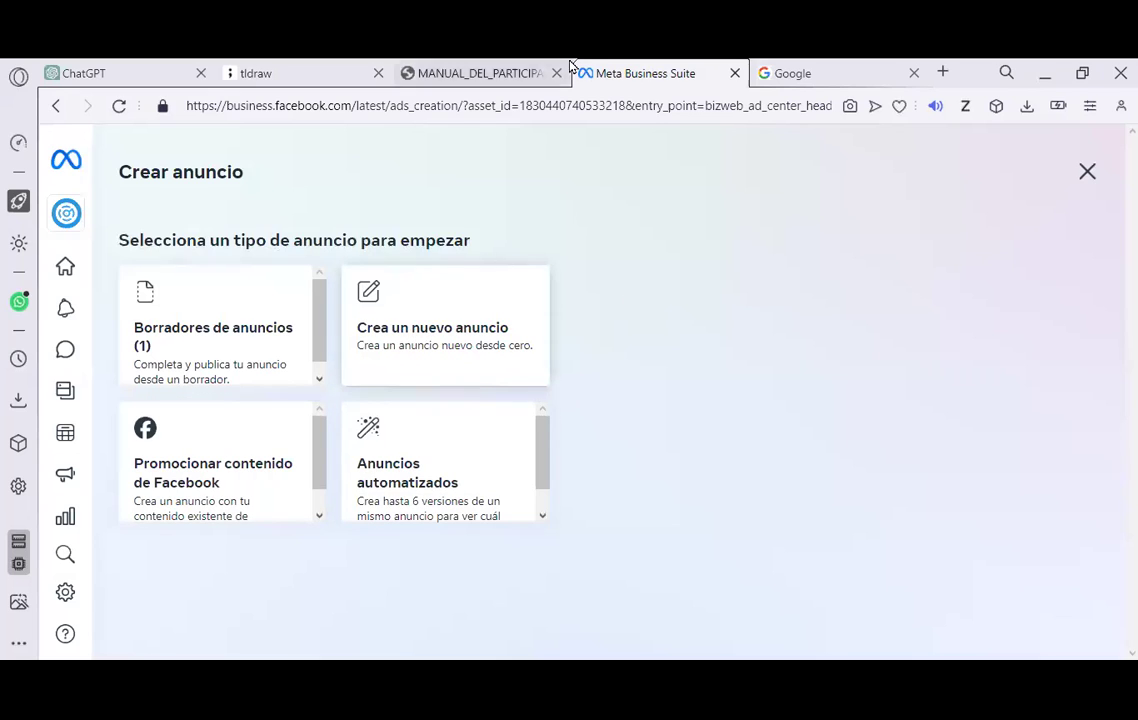
click(497, 70)
click(297, 74)
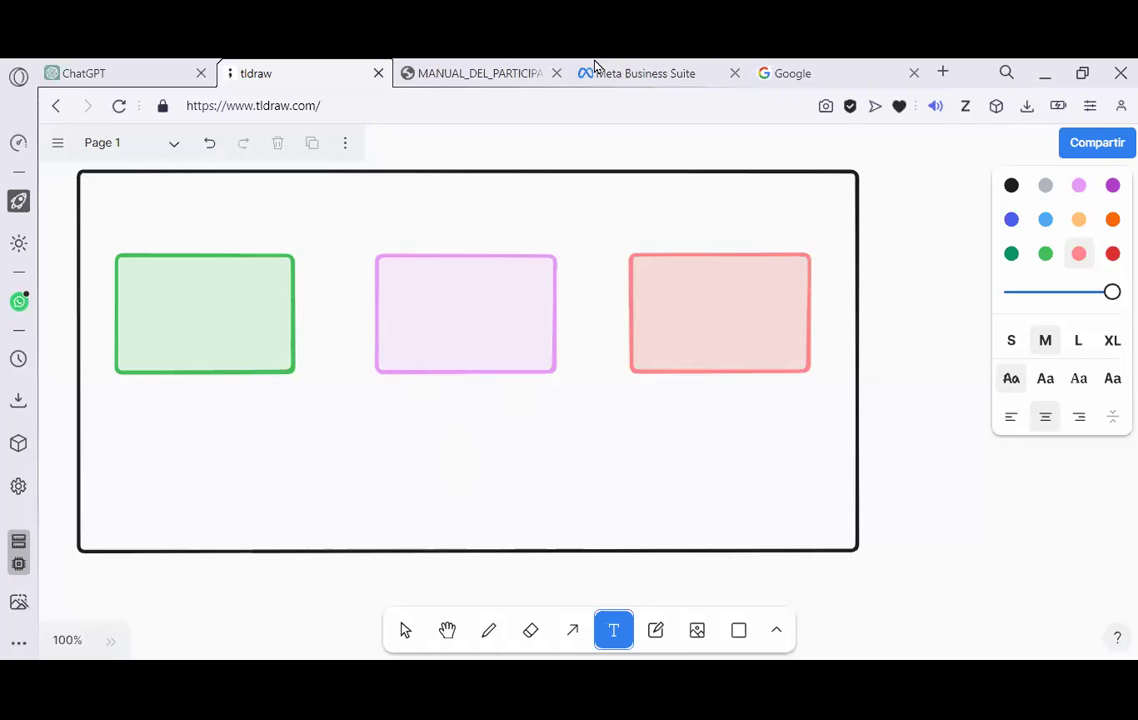
click(597, 72)
drag(536, 75, 485, 75)
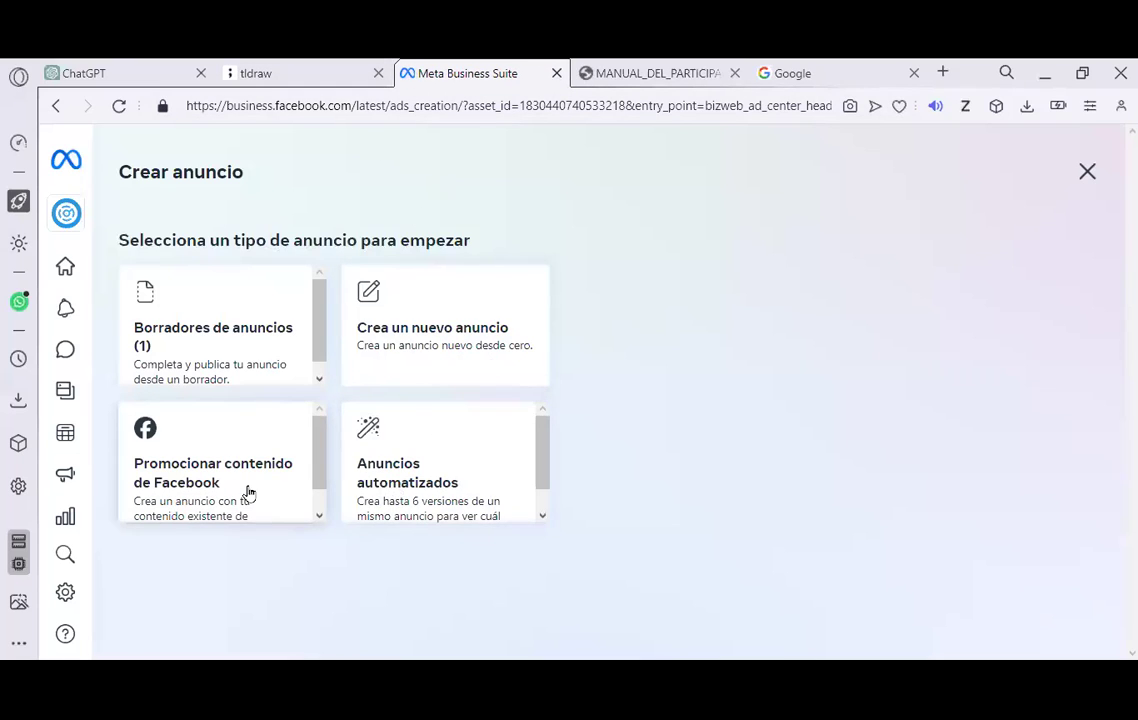
click(284, 70)
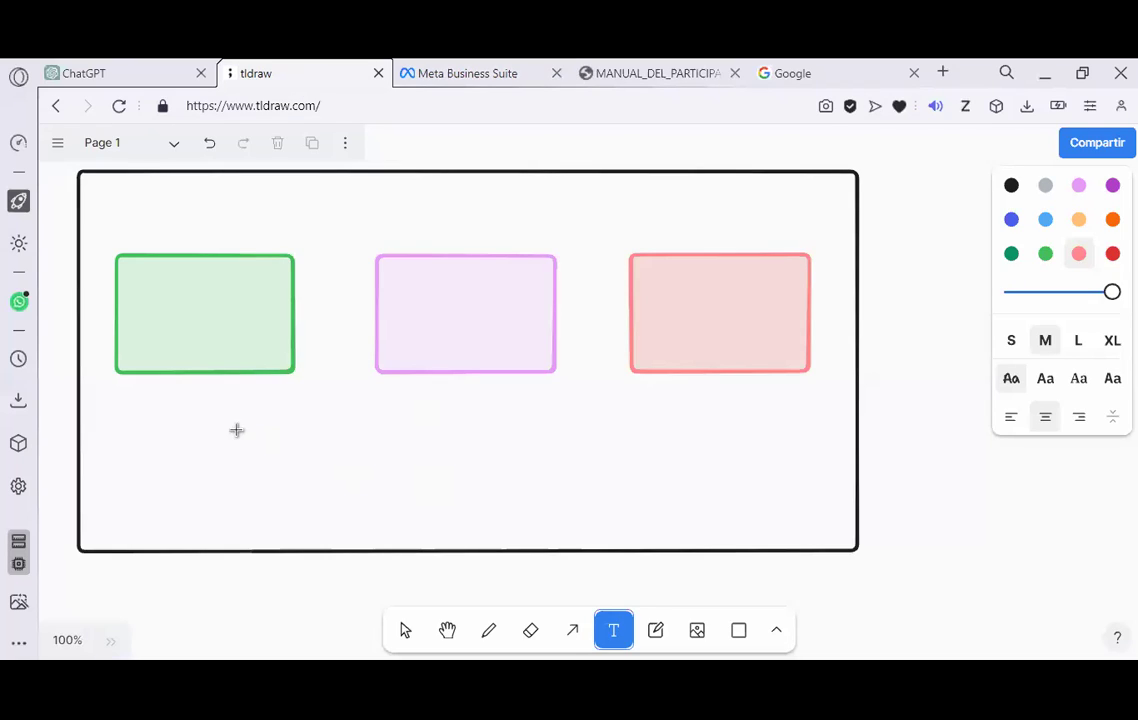
- Add a 'CREAR NUEVO ANUNCIO' label under the green box and copy it under the pink box
click(183, 419)
text(cREAR NUEvoanucio)
key(BackSpace)
key(BackSpace)
key(BackSpace)
text(nCIO)
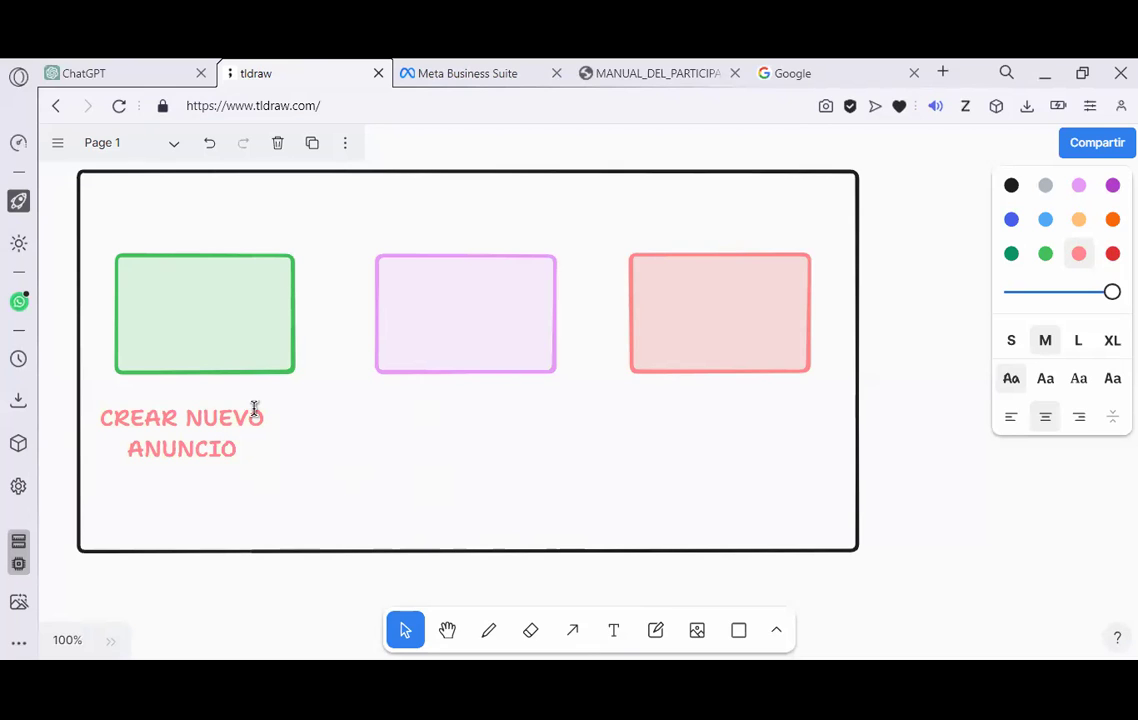
drag(196, 433, 218, 407)
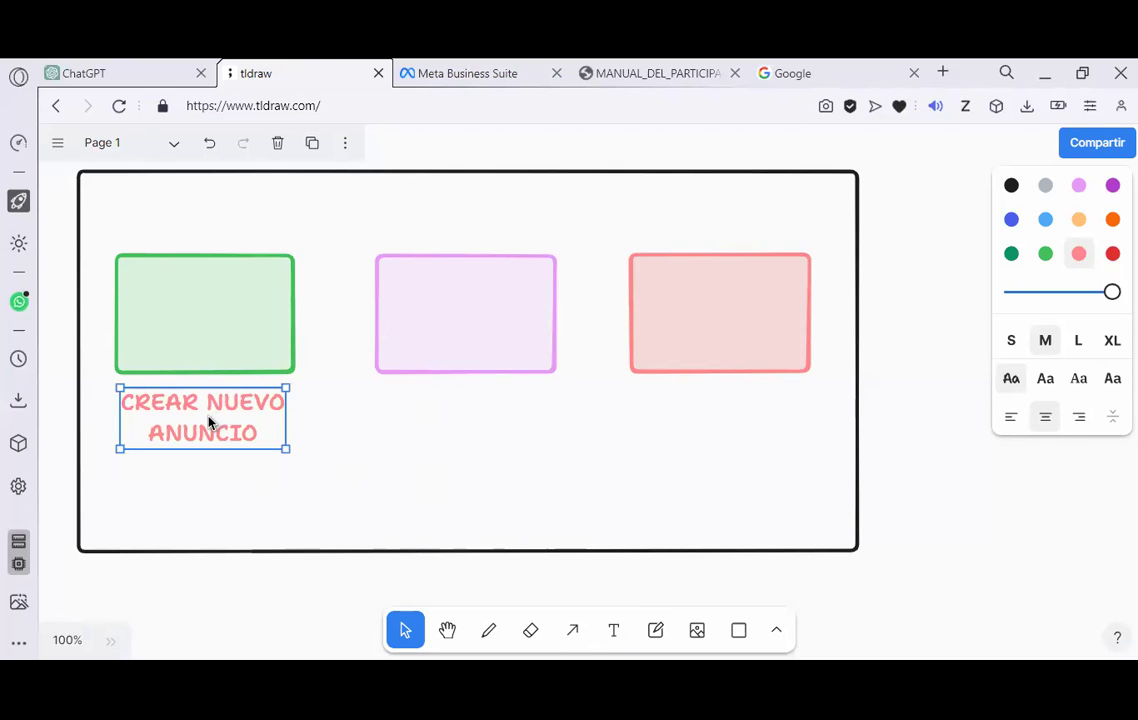
alt+drag(210, 422, 480, 412)
click(437, 66)
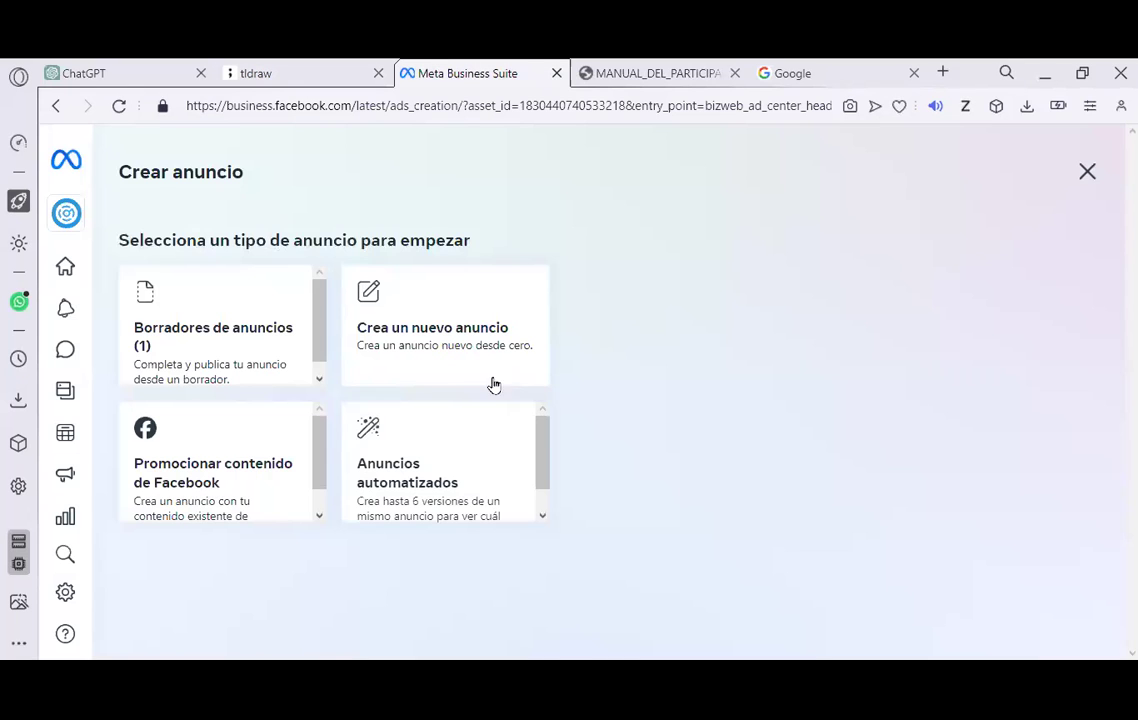
- Retype the copied label as 'PROMOCIONAR CONTENIDO' on two lines
click(318, 69)
double_click(528, 433)
click(531, 430)
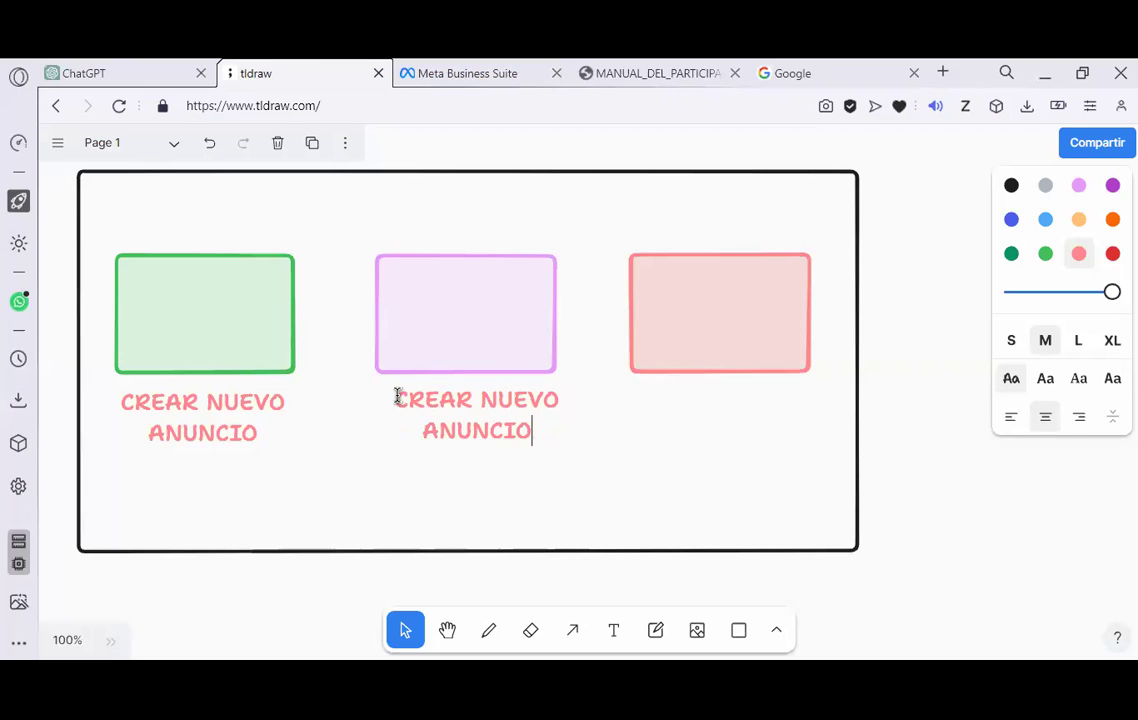
drag(397, 396, 582, 450)
text(PROMOCIONAR)
key(Return)
text(CONTENIDO)
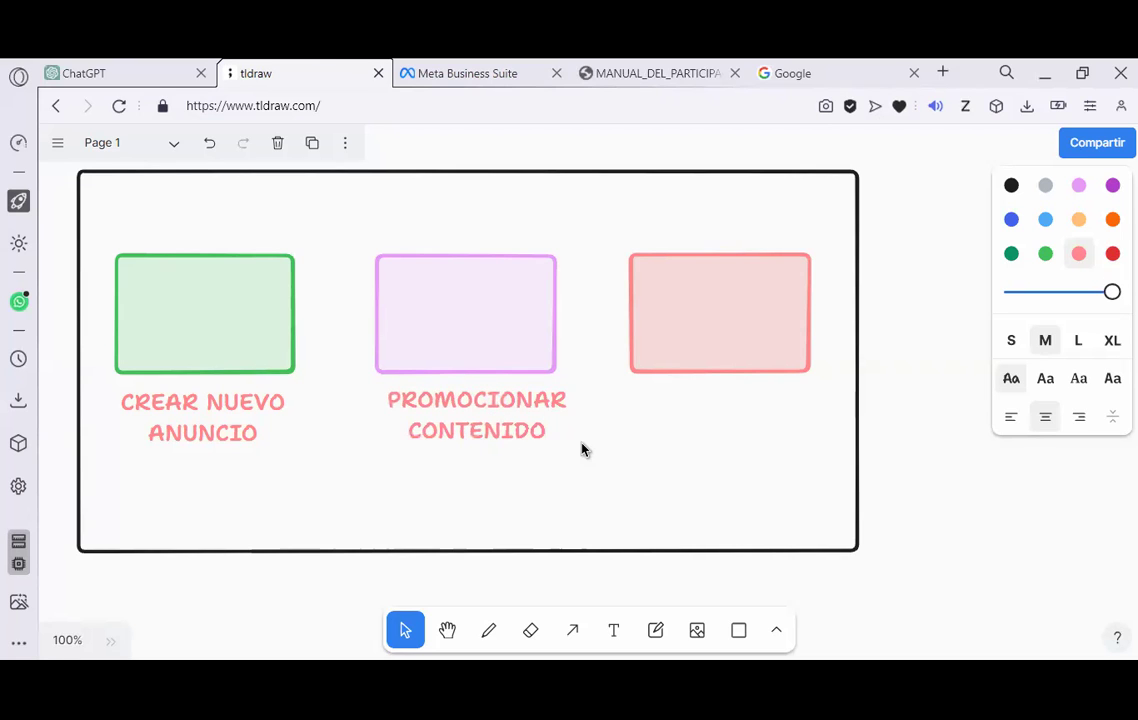
- Colour CREAR NUEVO ANUNCIO green and PROMOCIONAR CONTENIDO light violet to match their boxes
click(448, 62)
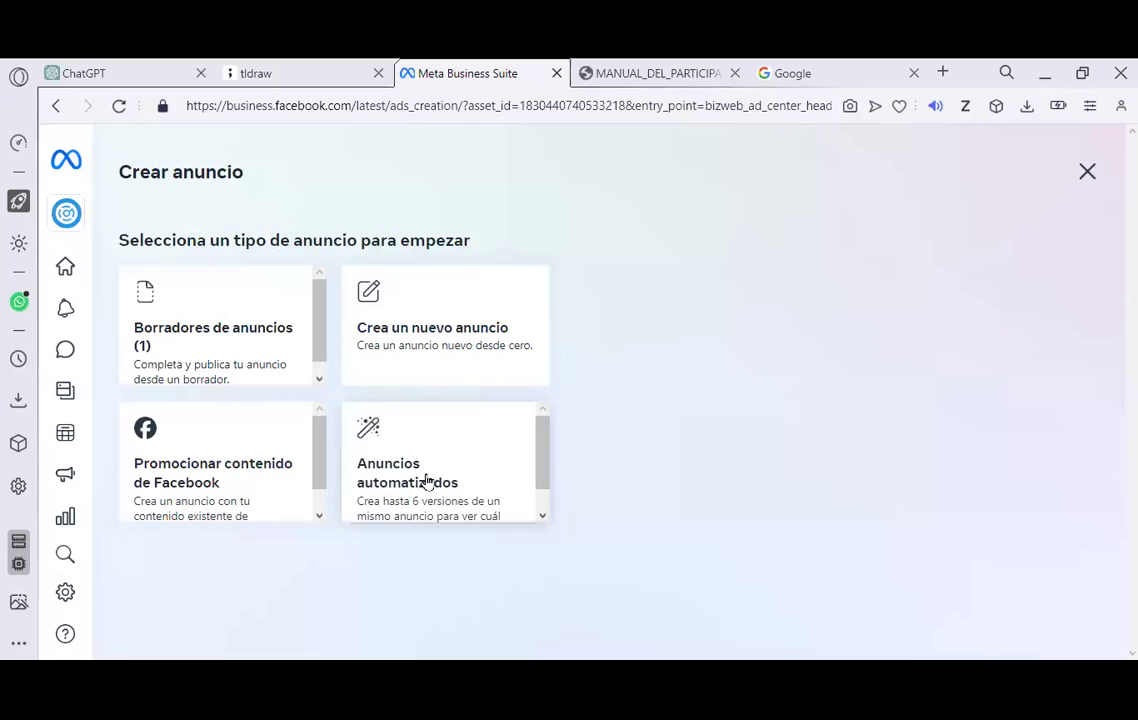
click(340, 70)
click(546, 421)
click(1011, 219)
click(237, 414)
click(1079, 185)
click(1011, 255)
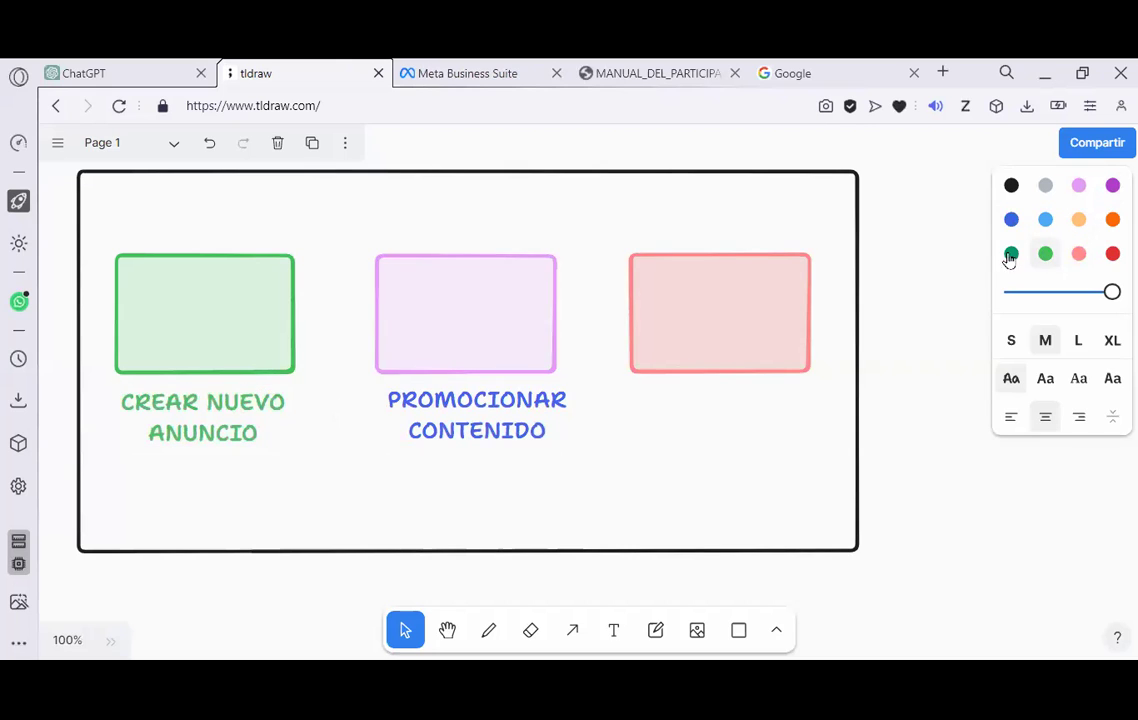
click(477, 414)
click(1079, 185)
- Copy the label under the red box and retype it 'ANUNCIOS AUTOMATIZADOS'
click(535, 414)
mouse_move(535, 414)
mouse_down()
mouse_move(521, 403)
mouse_move(781, 410)
mouse_up()
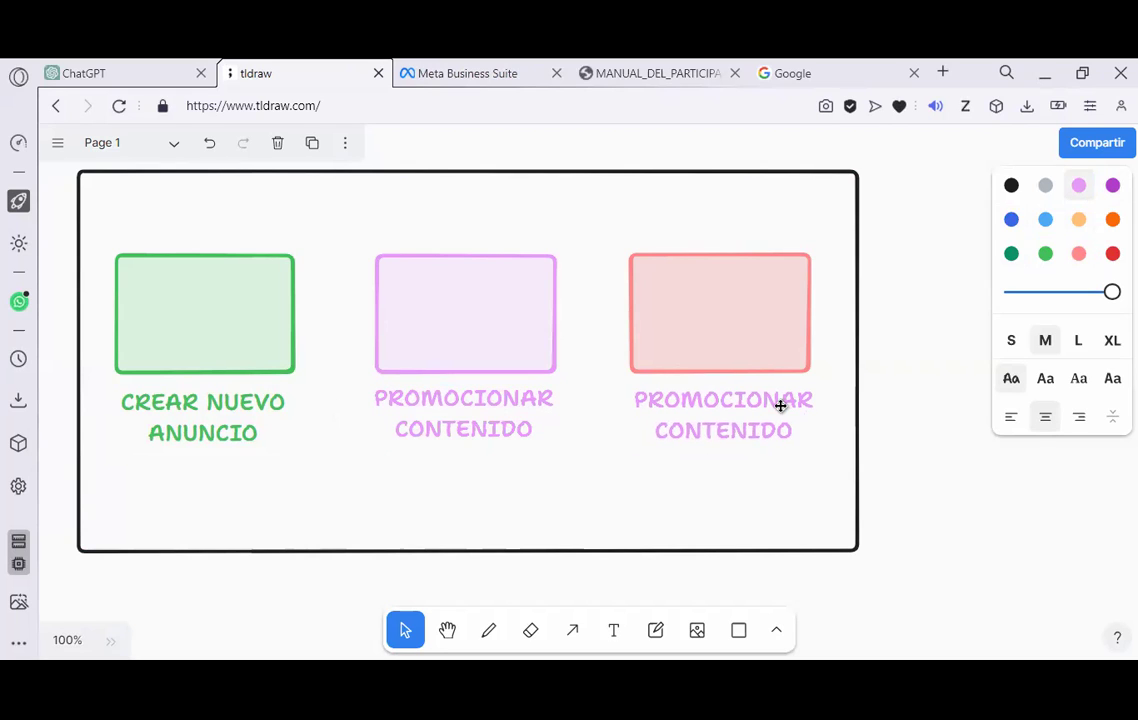
double_click(752, 413)
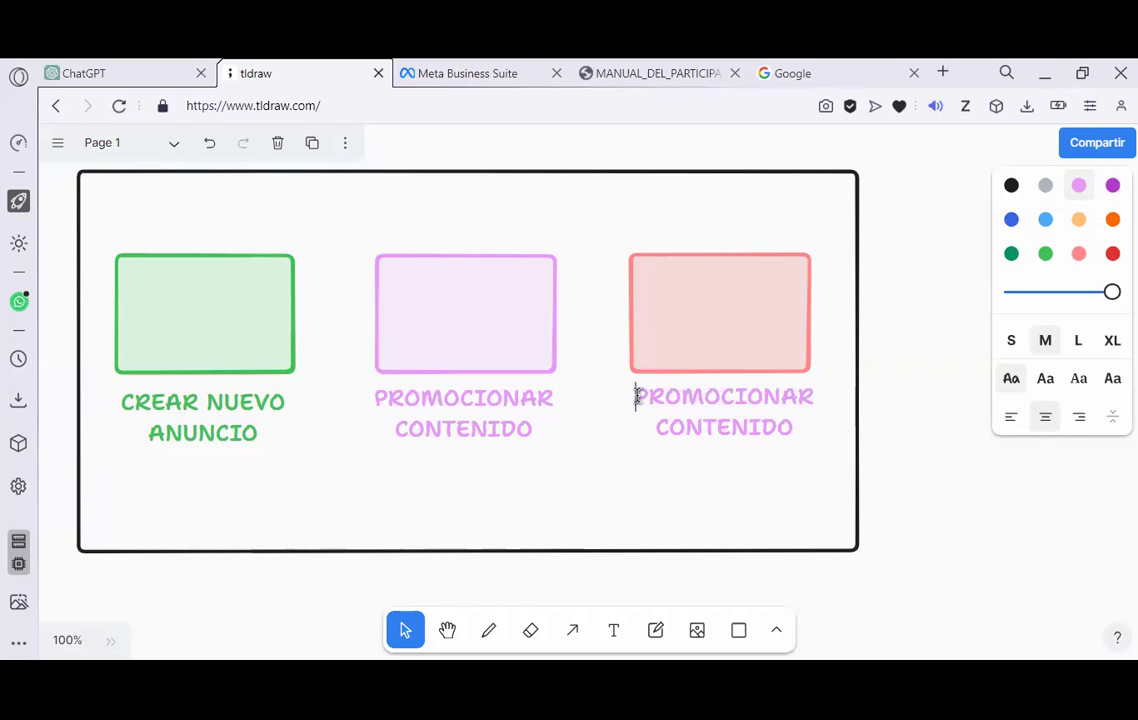
text(ANUNCIOS)
key(Return)
text(AUTOMATIZADOS)
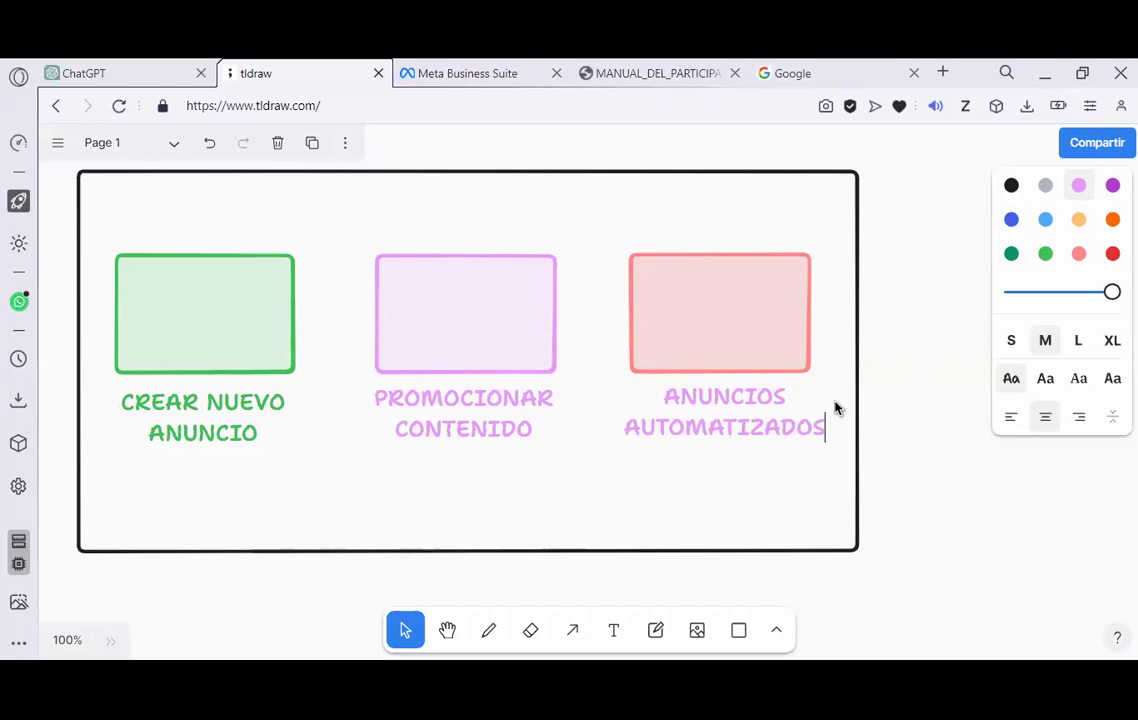
- Colour the ANUNCIOS AUTOMATIZADOS label light red
click(1076, 255)
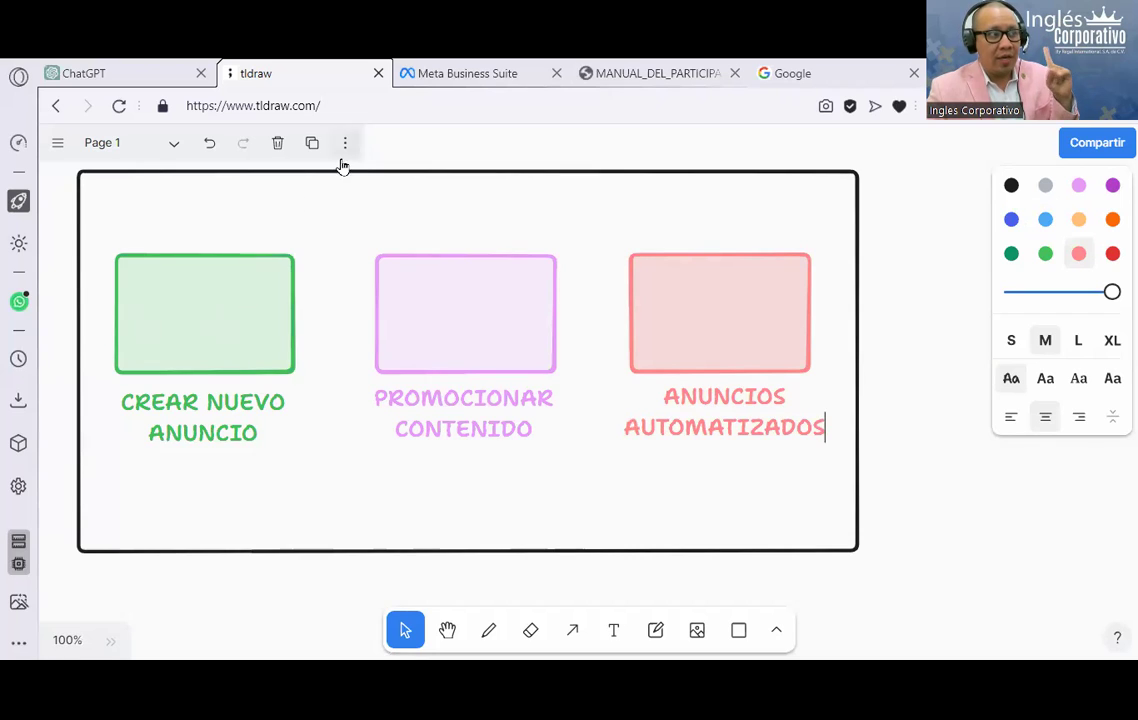
click(445, 72)
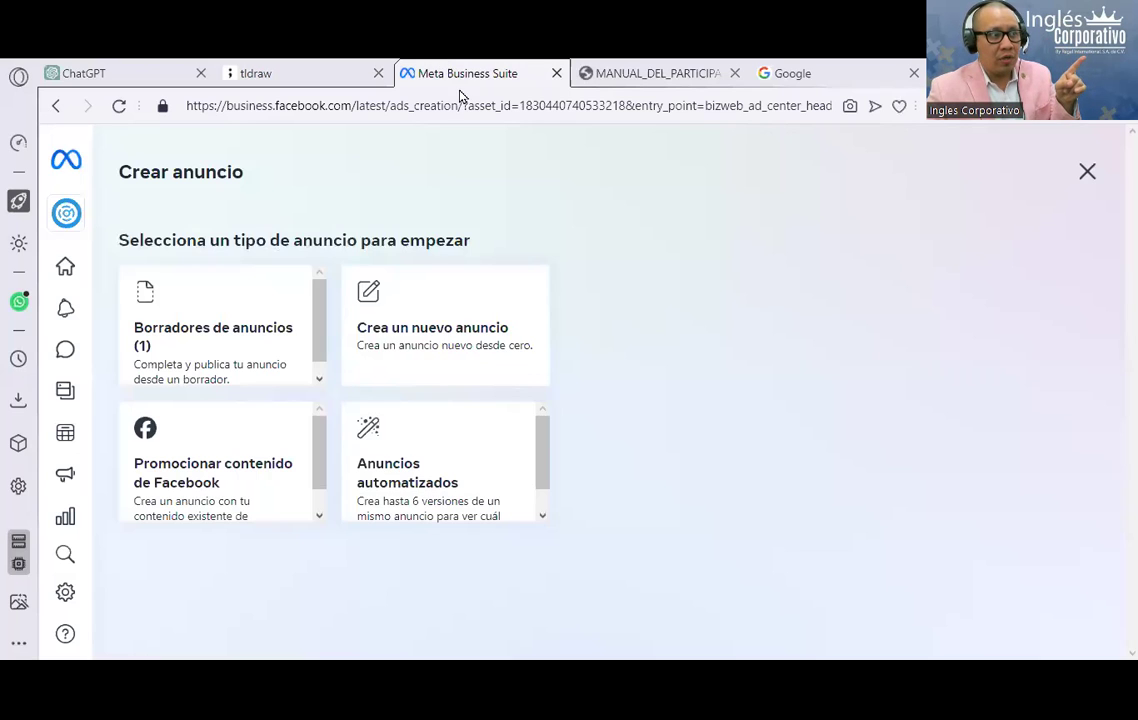
click(333, 67)
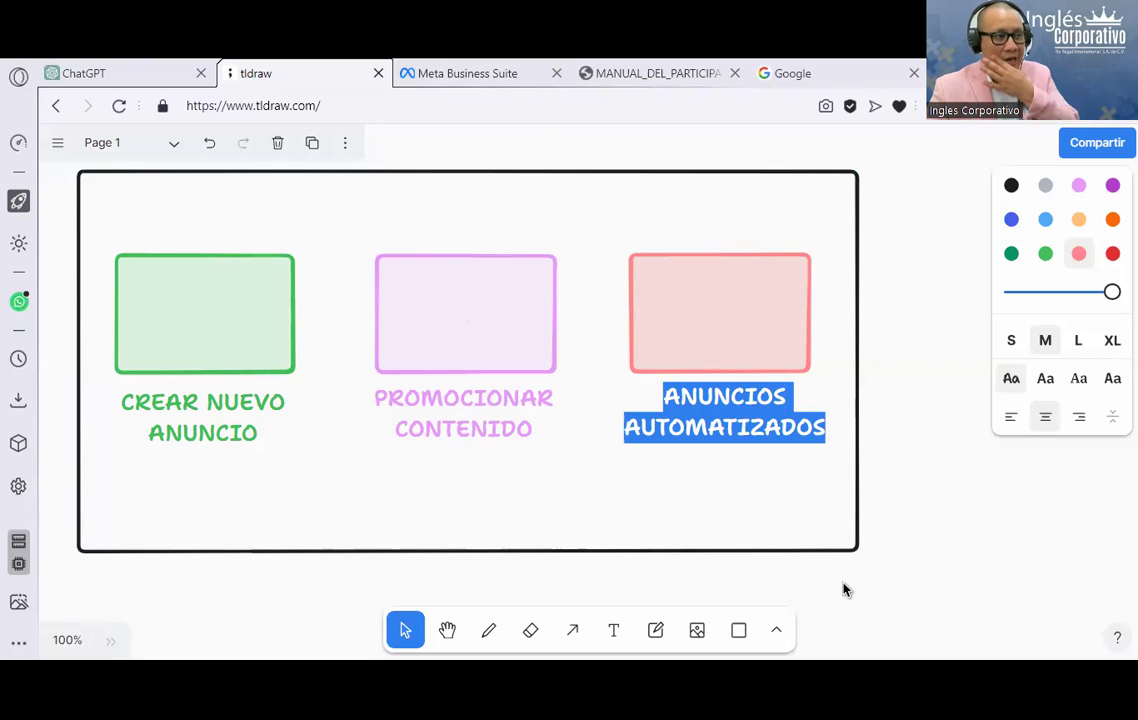
click(462, 73)
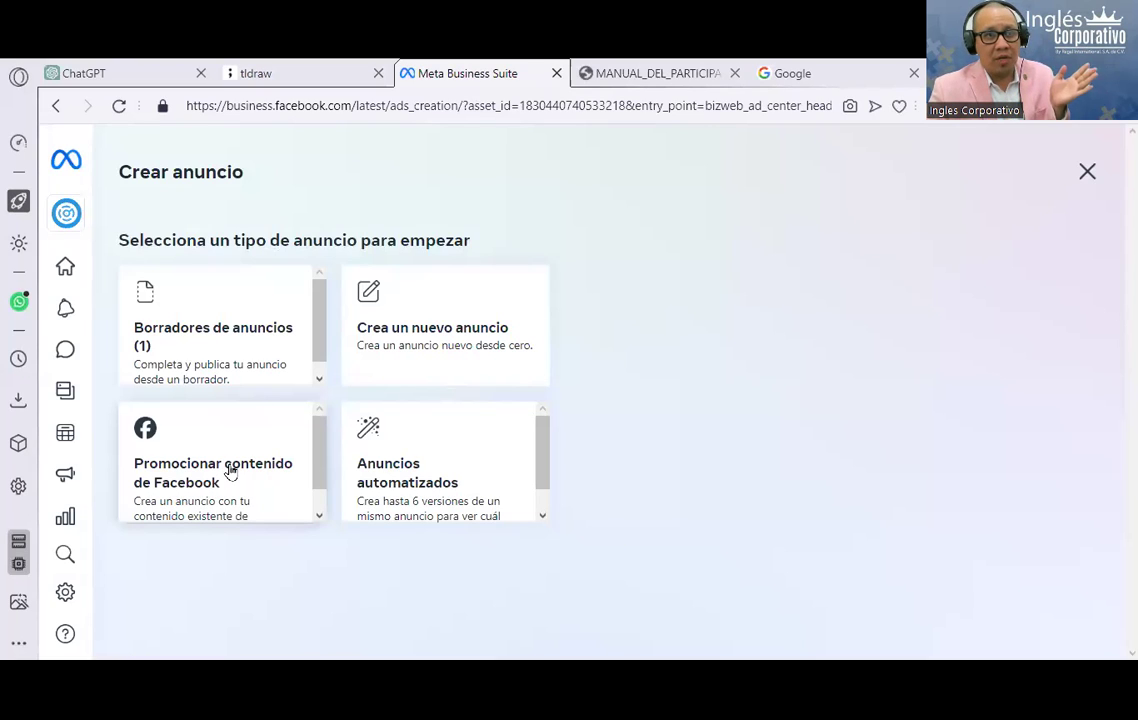
click(300, 73)
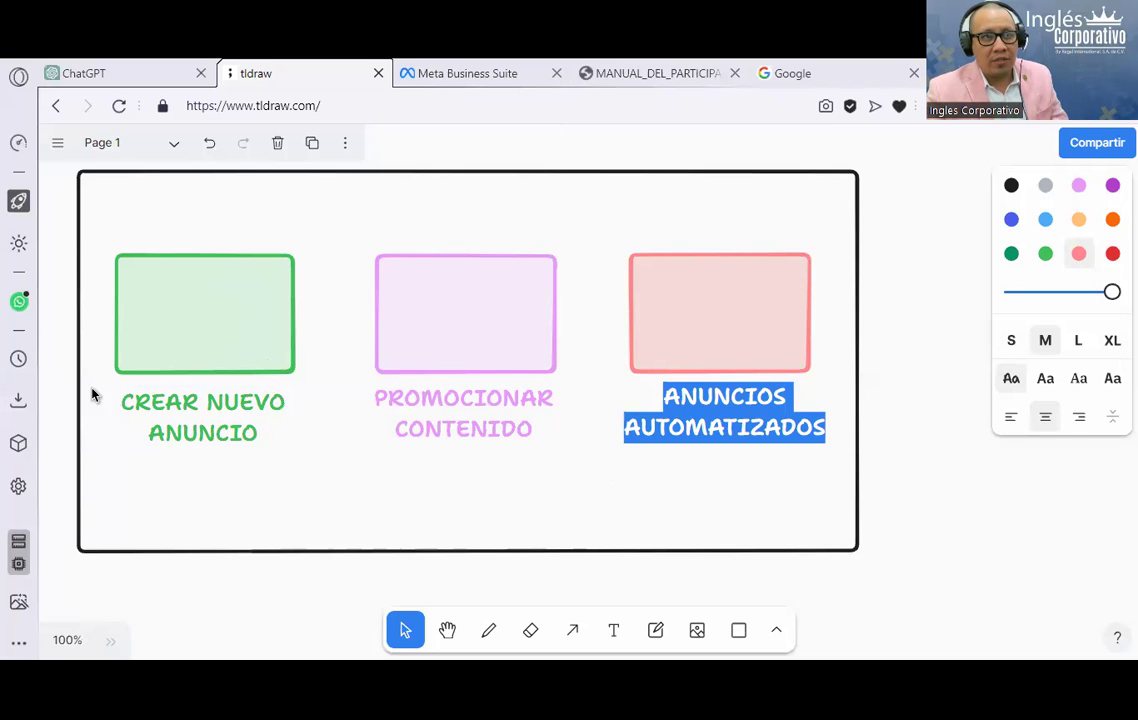
click(474, 75)
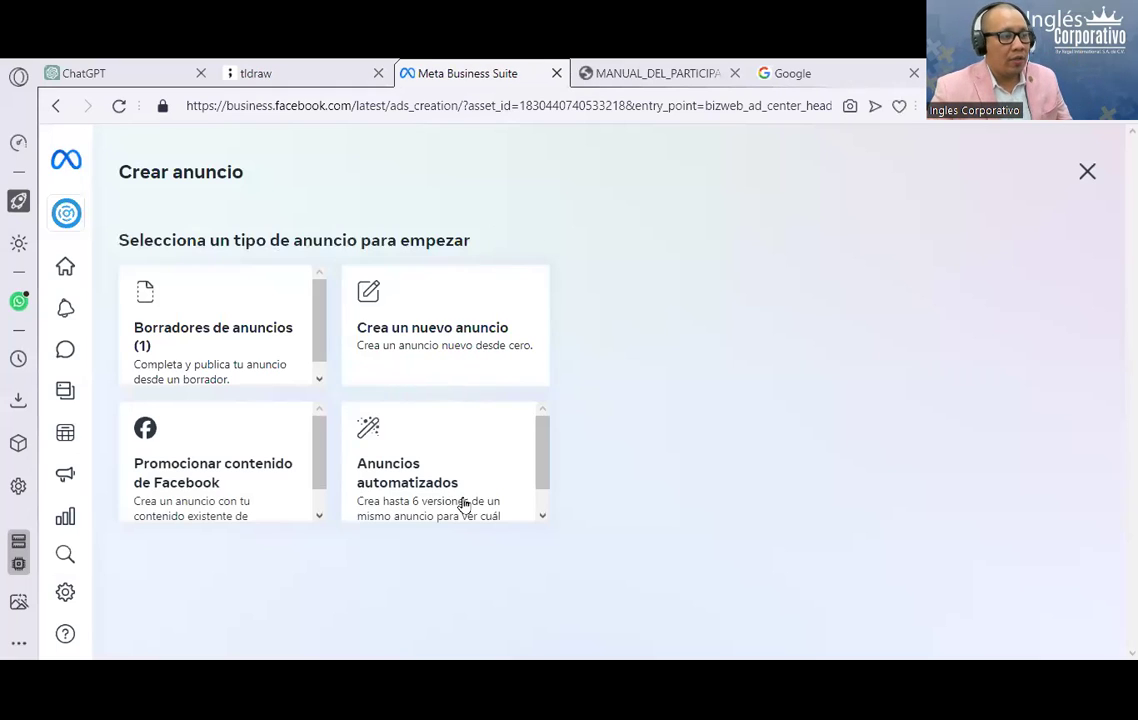
scroll(458, 506, down, 1)
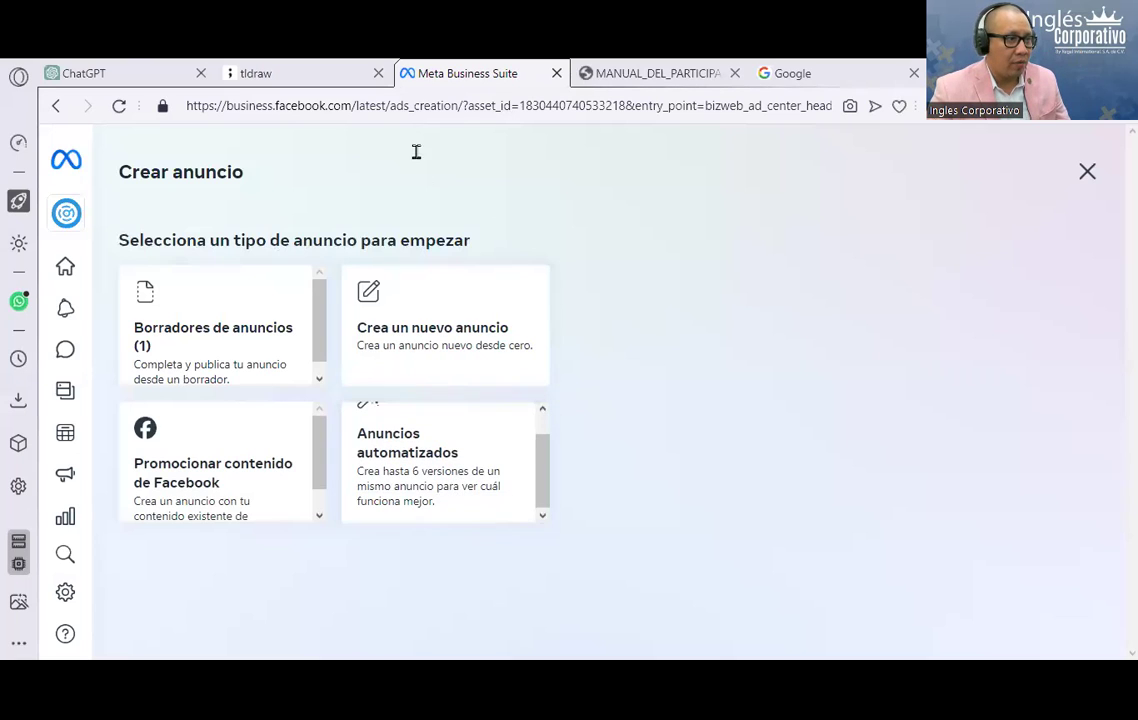
click(301, 65)
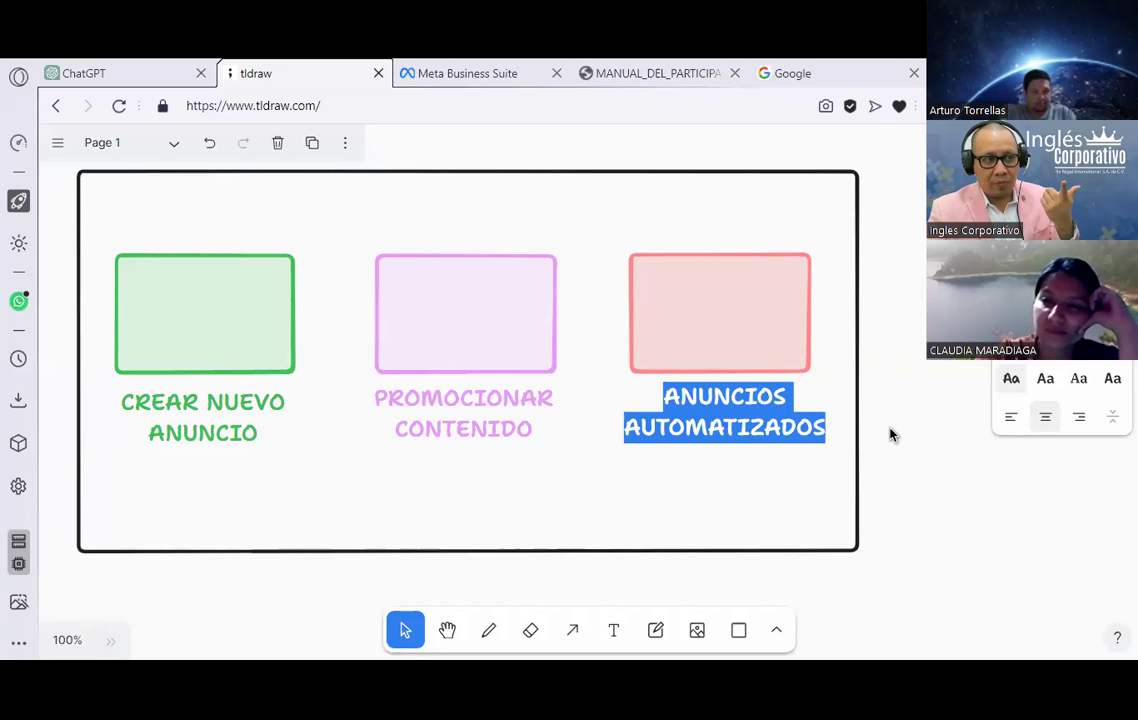
- Leave the label unchanged and pick the Crea un nuevo anuncio card in Meta Business Suite
click(789, 397)
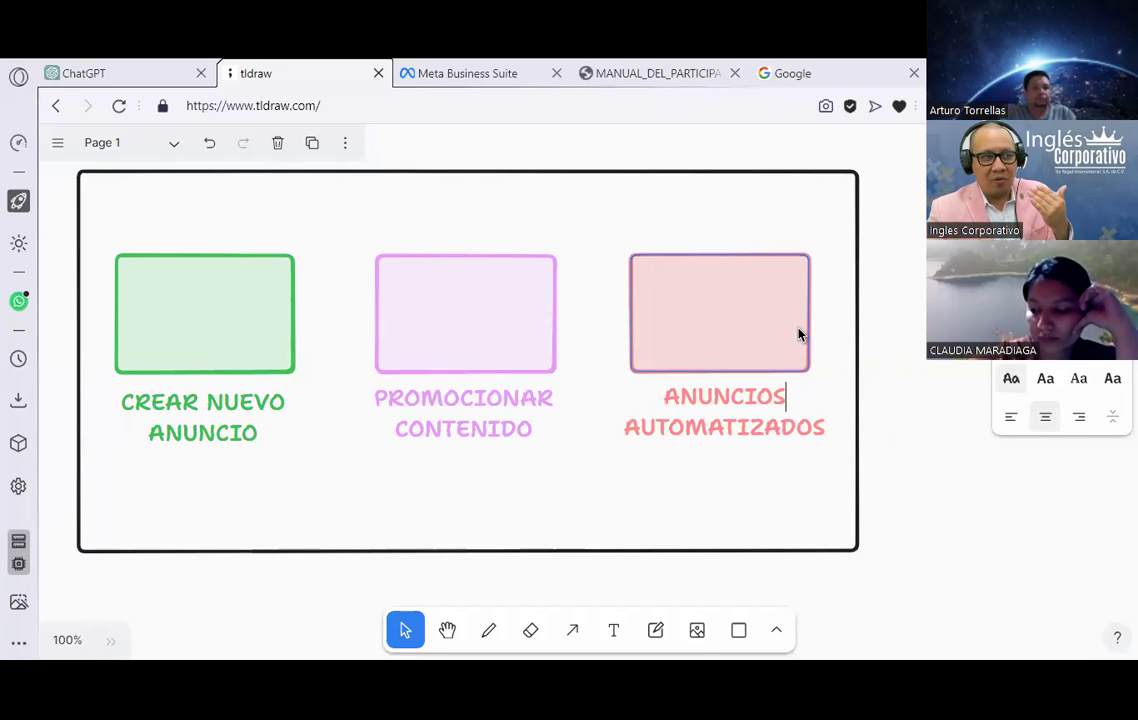
click(636, 206)
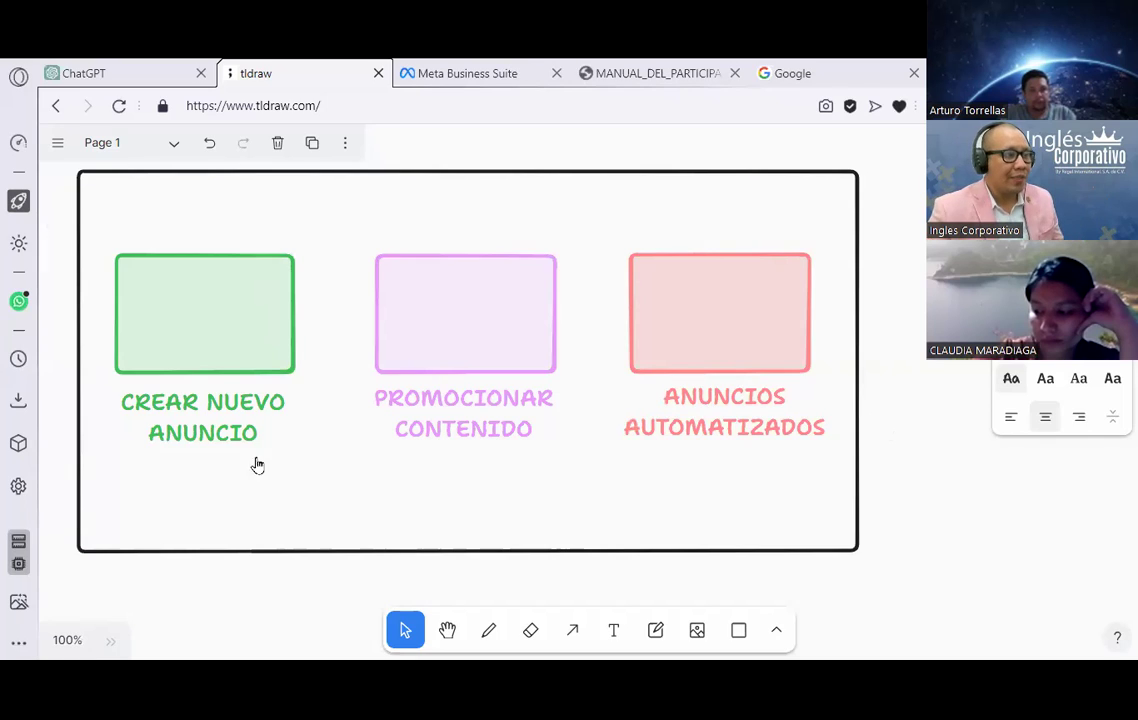
key(ctrl+Tab)
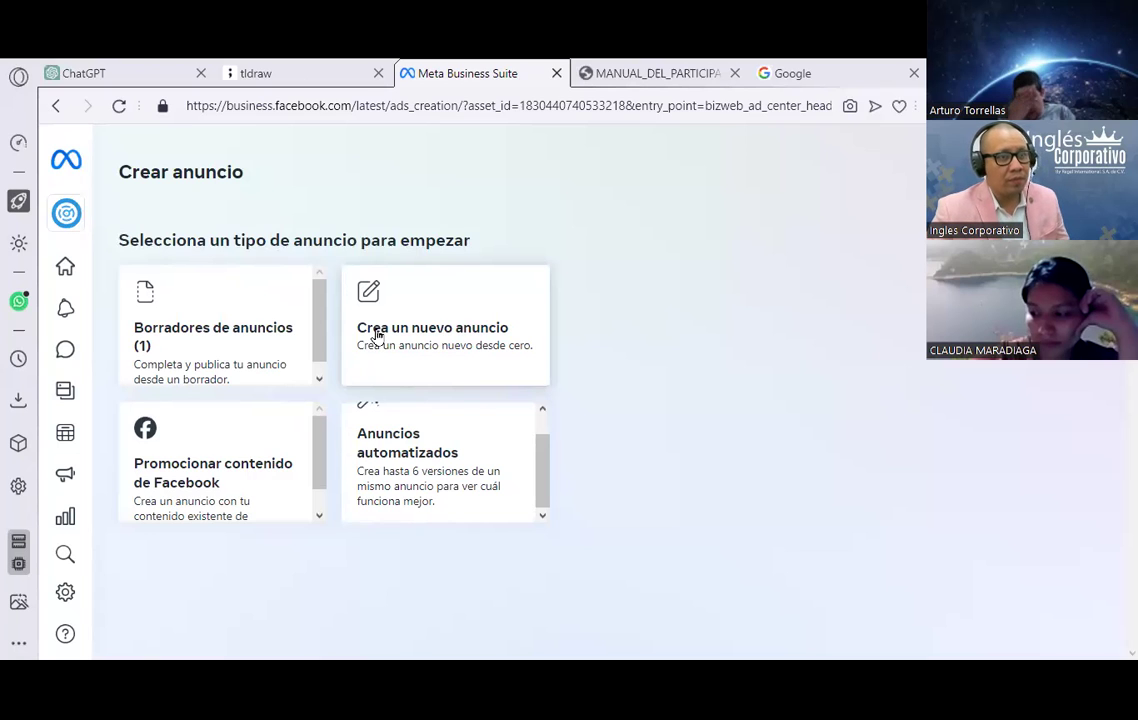
click(386, 333)
- Review the new-ad objectives, then move CREAR NUEVO ANUNCIO above the green box in tldraw
click(465, 297)
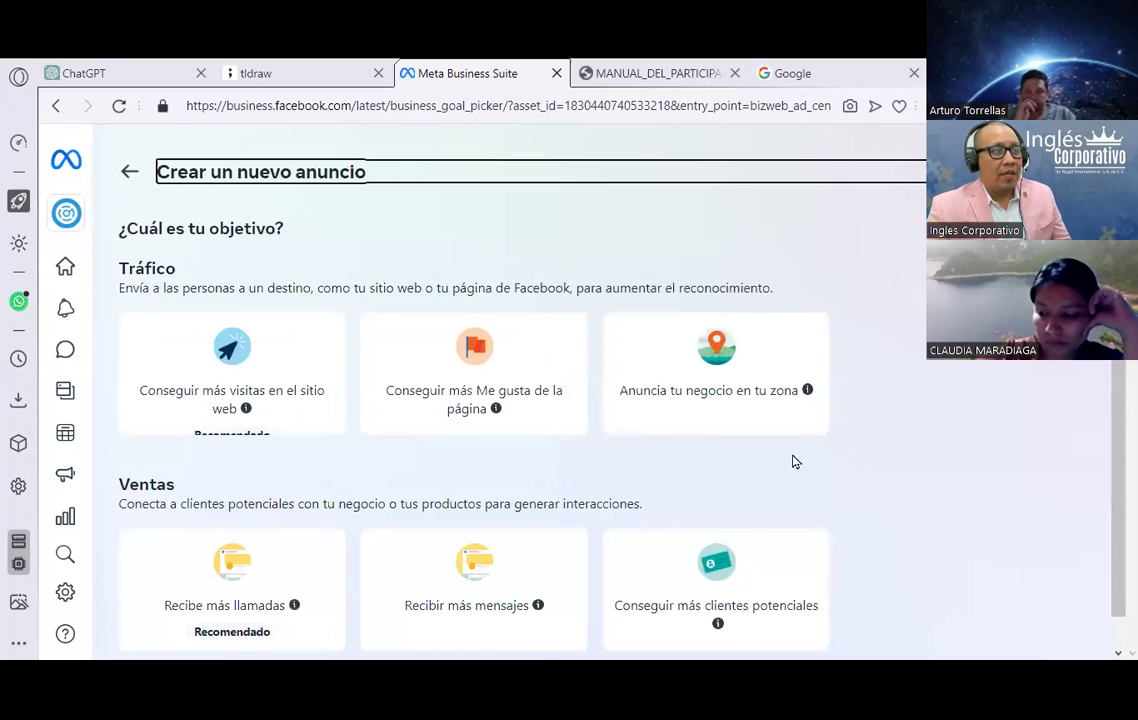
click(292, 72)
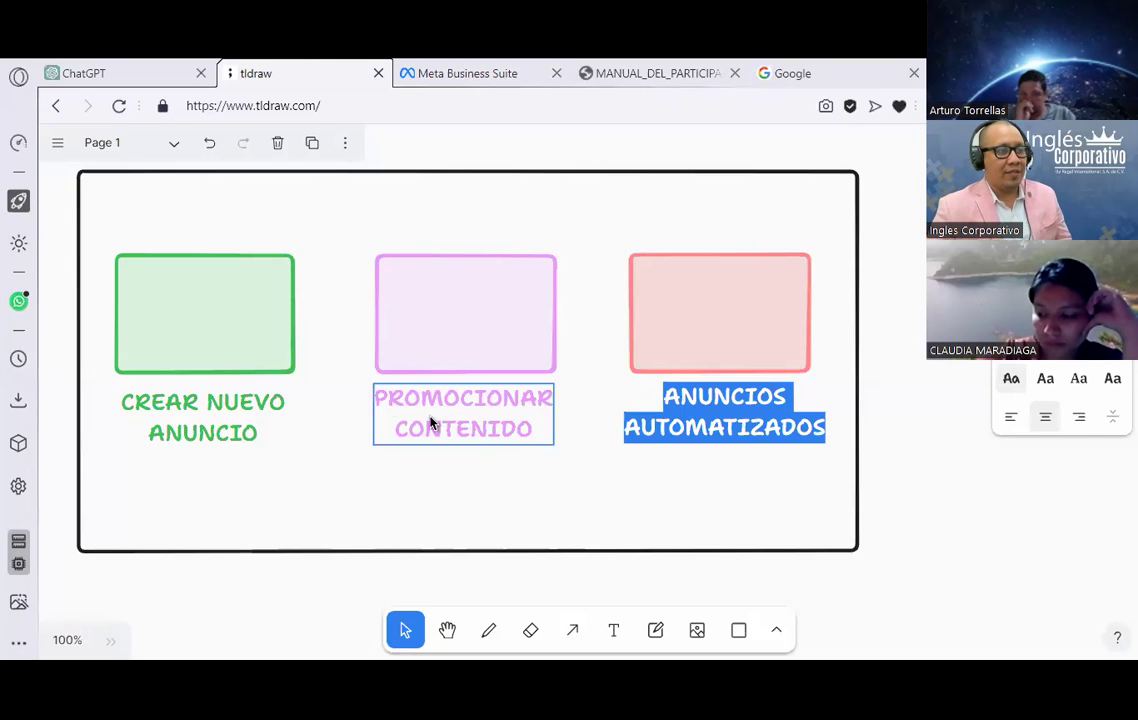
drag(272, 325, 302, 244)
click(467, 73)
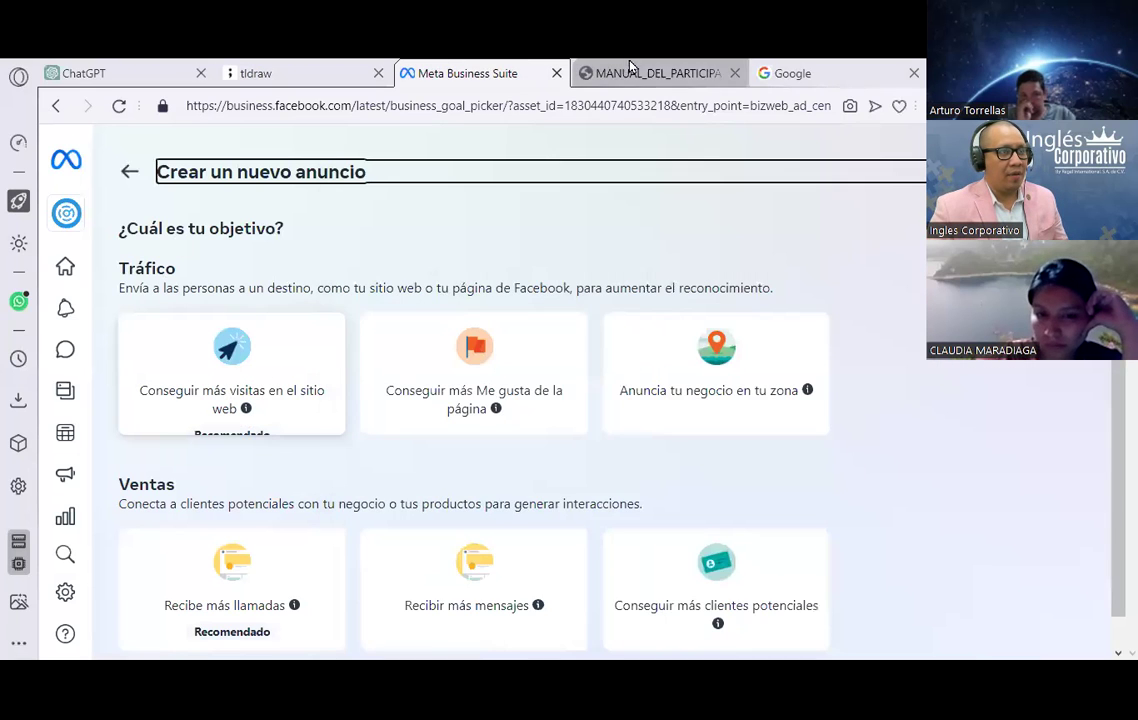
click(272, 70)
drag(297, 272, 325, 346)
drag(267, 419, 241, 211)
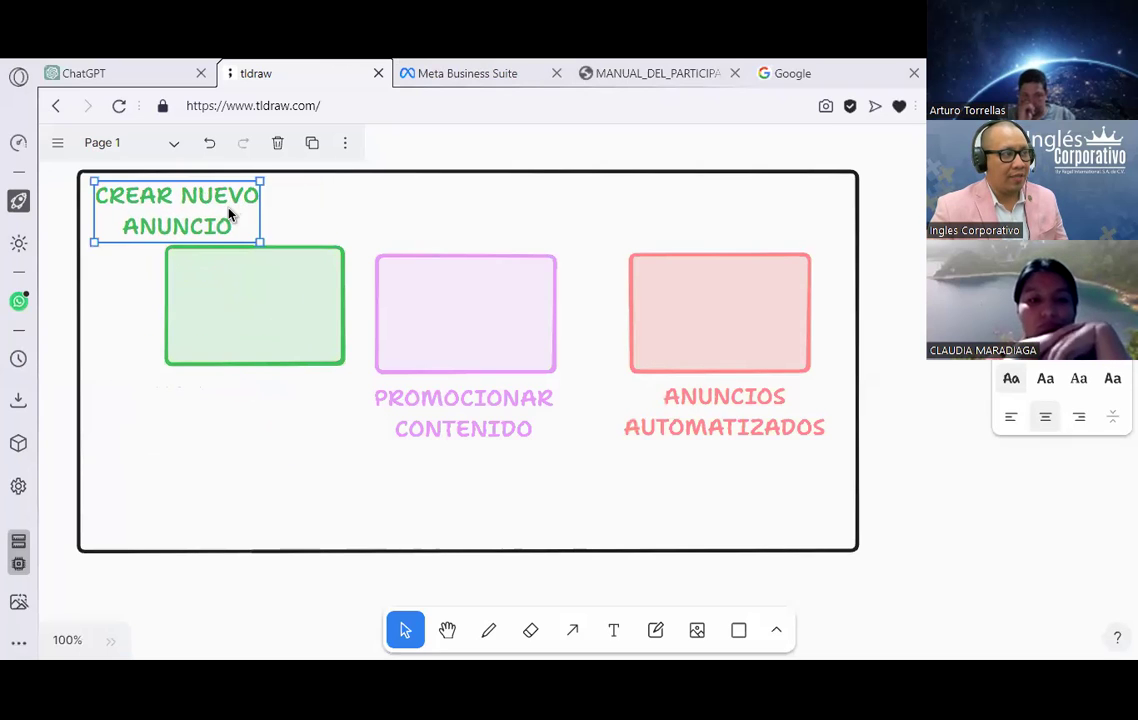
double_click(229, 214)
text(TRAFICO)
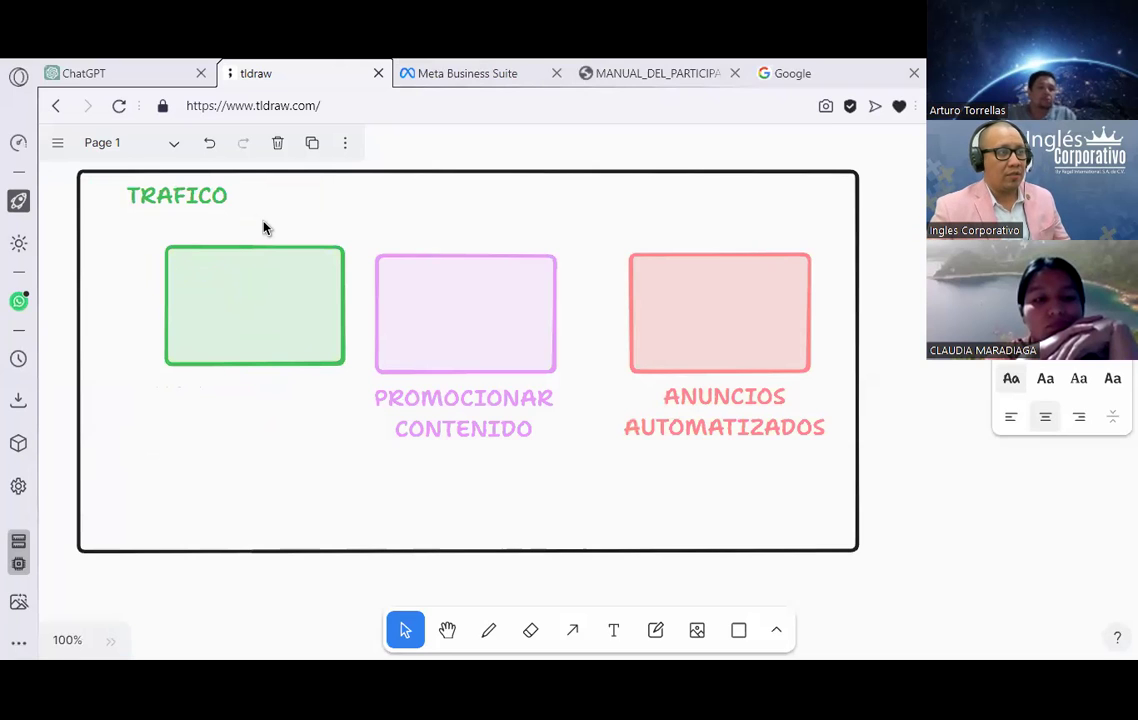
click(505, 70)
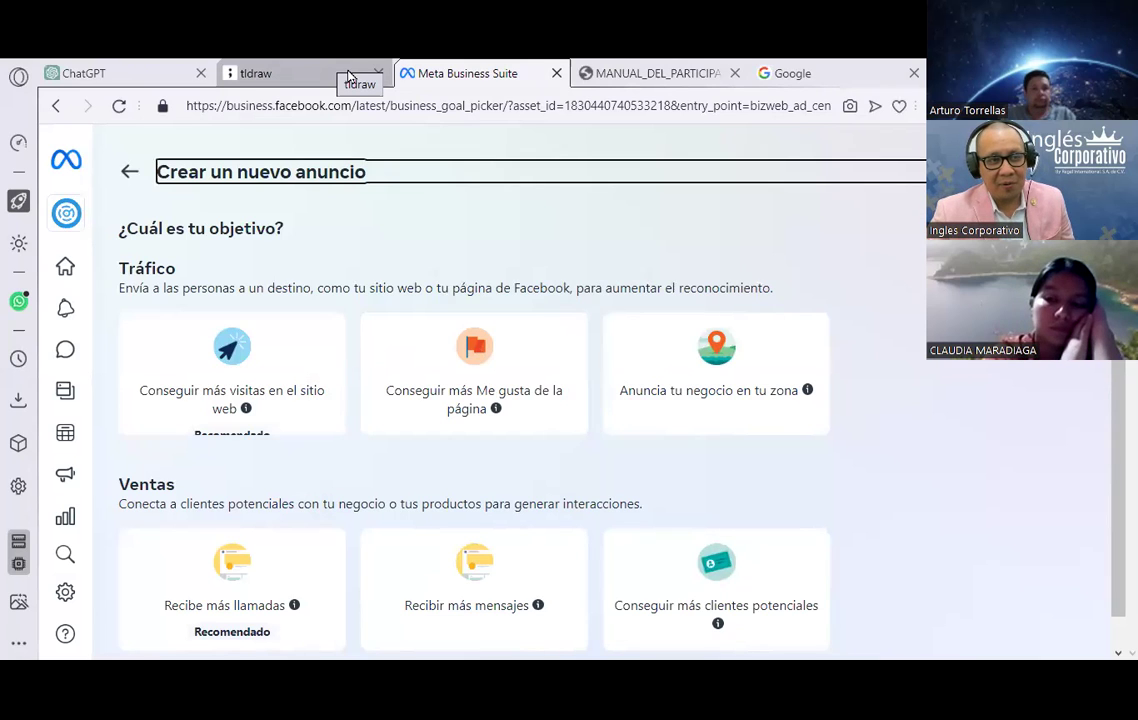
- Move the green TRAFICO box up-left and shorten it, and shift the pink box down-left
click(331, 67)
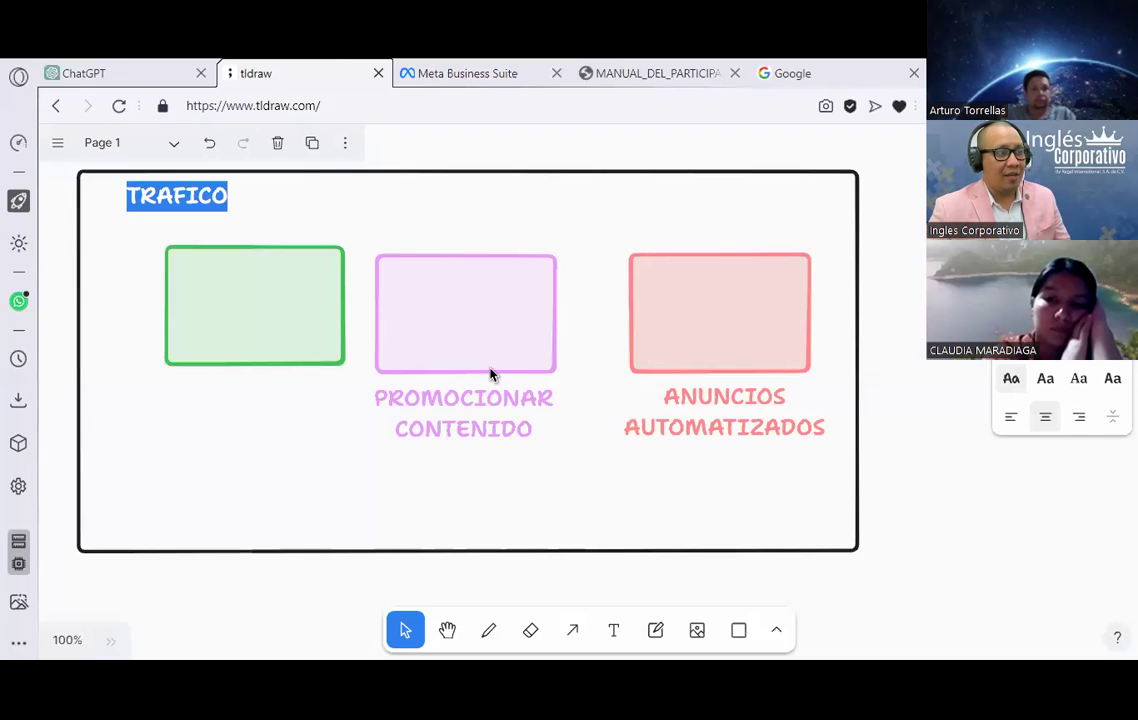
drag(292, 279, 237, 244)
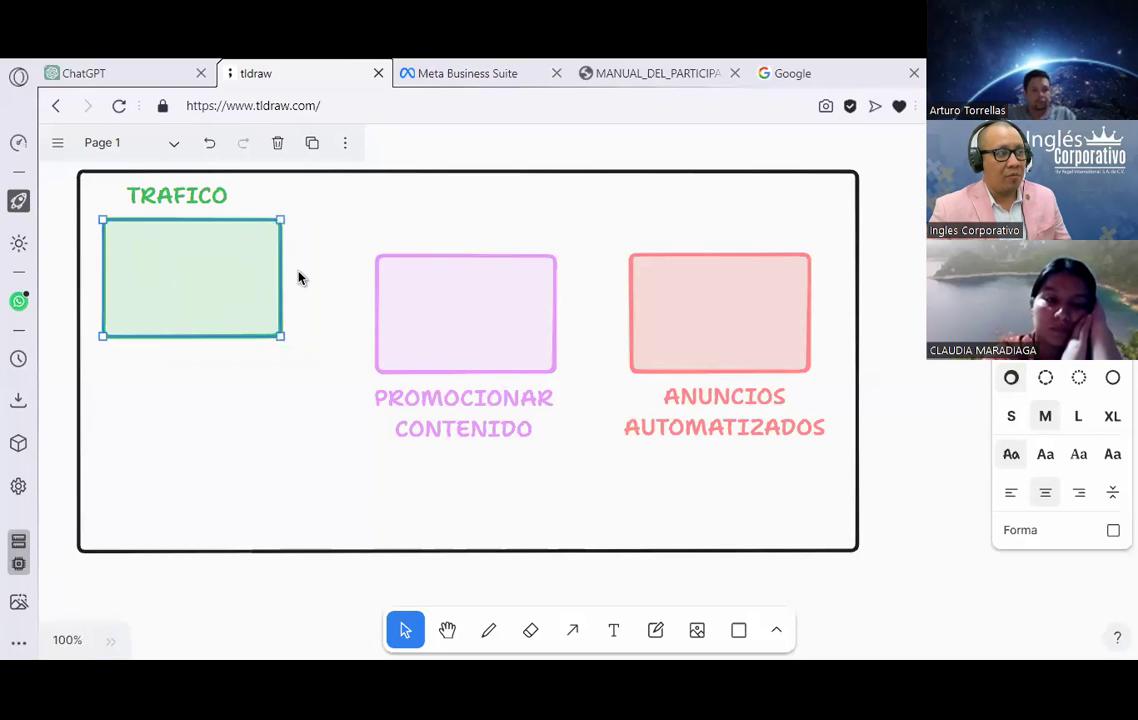
drag(202, 339, 200, 306)
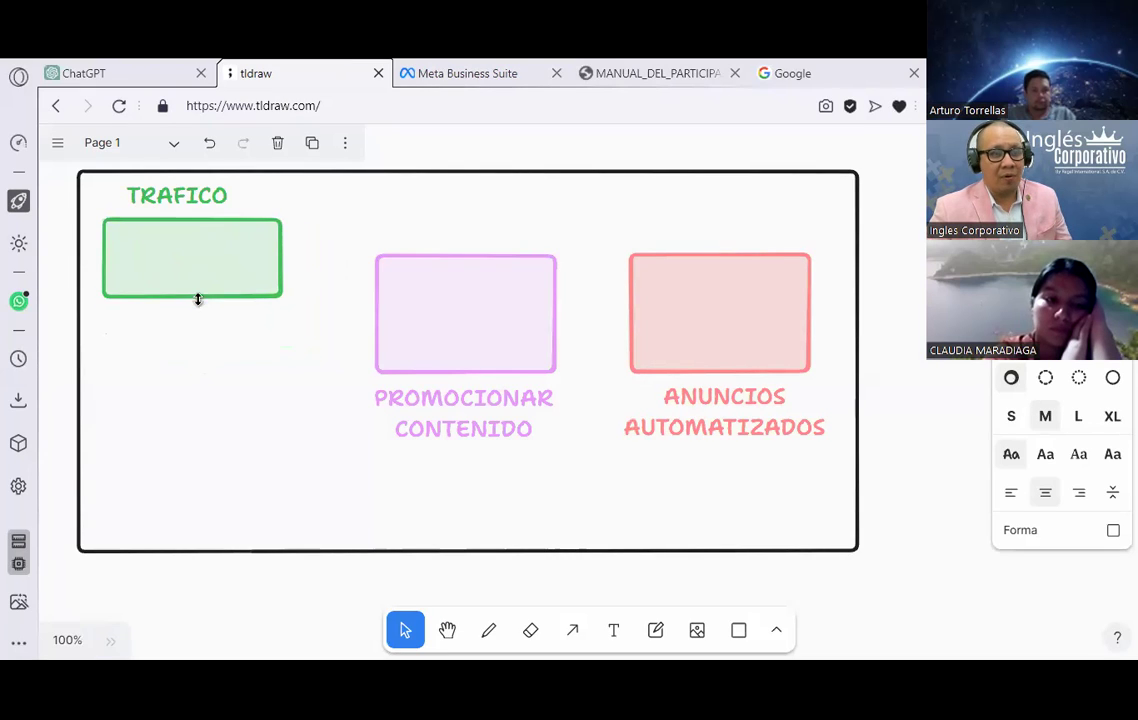
drag(493, 310, 455, 358)
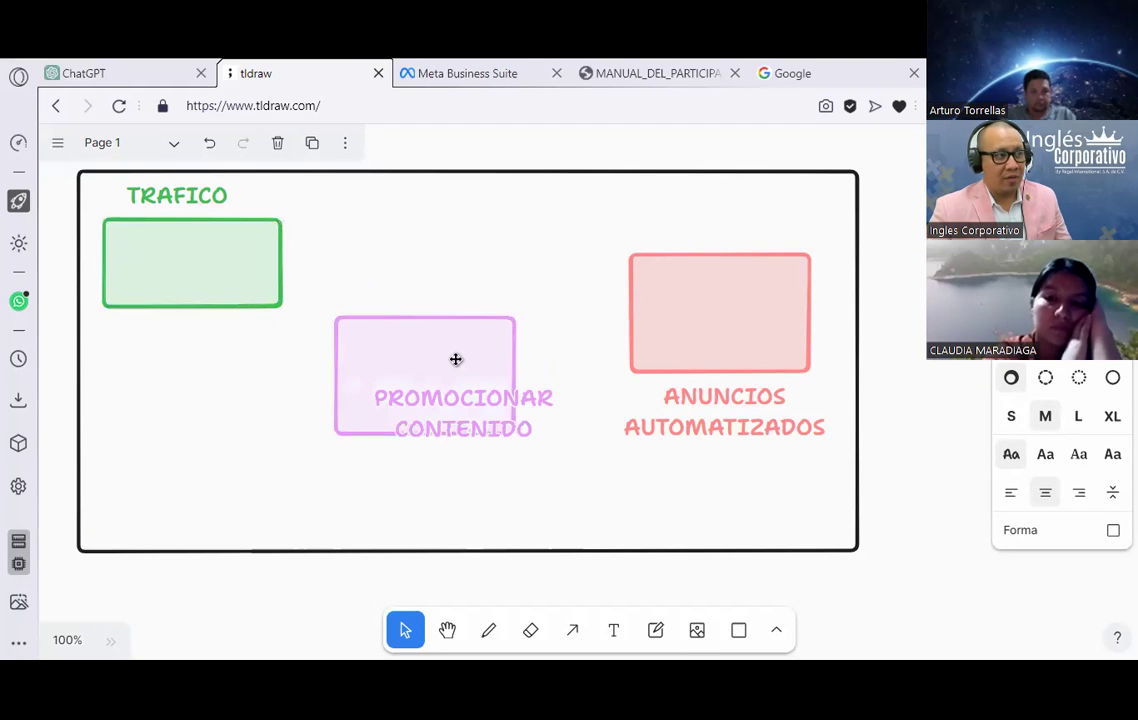
click(404, 66)
click(311, 66)
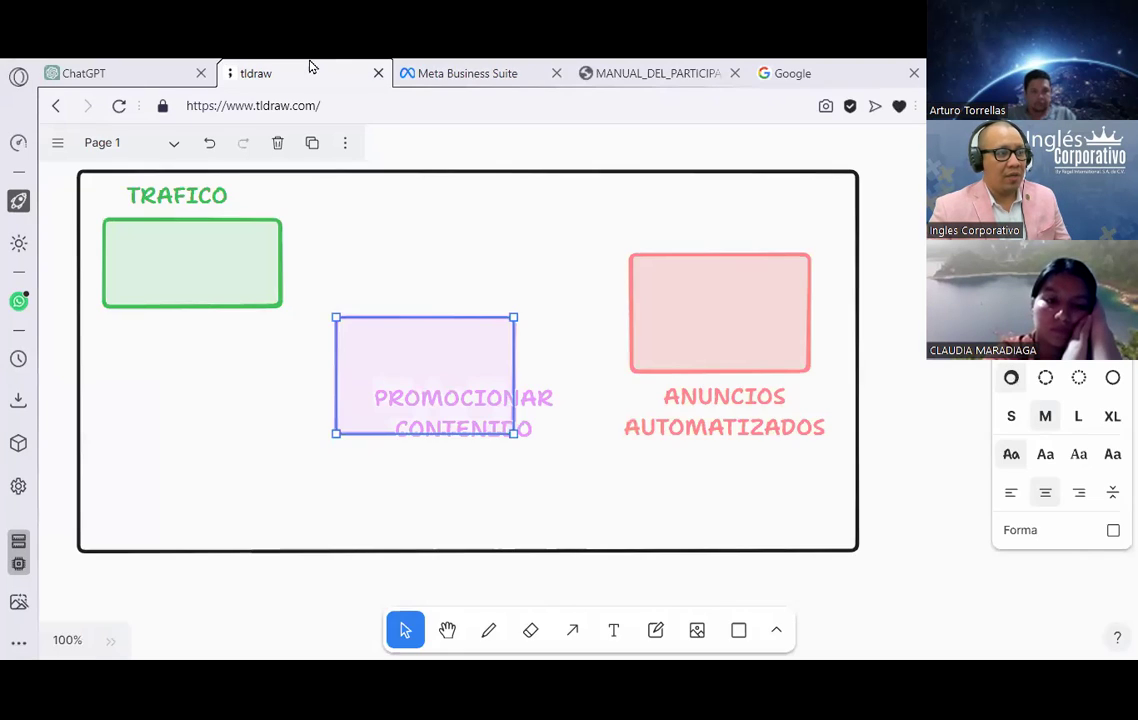
click(457, 68)
click(330, 66)
click(462, 68)
click(330, 72)
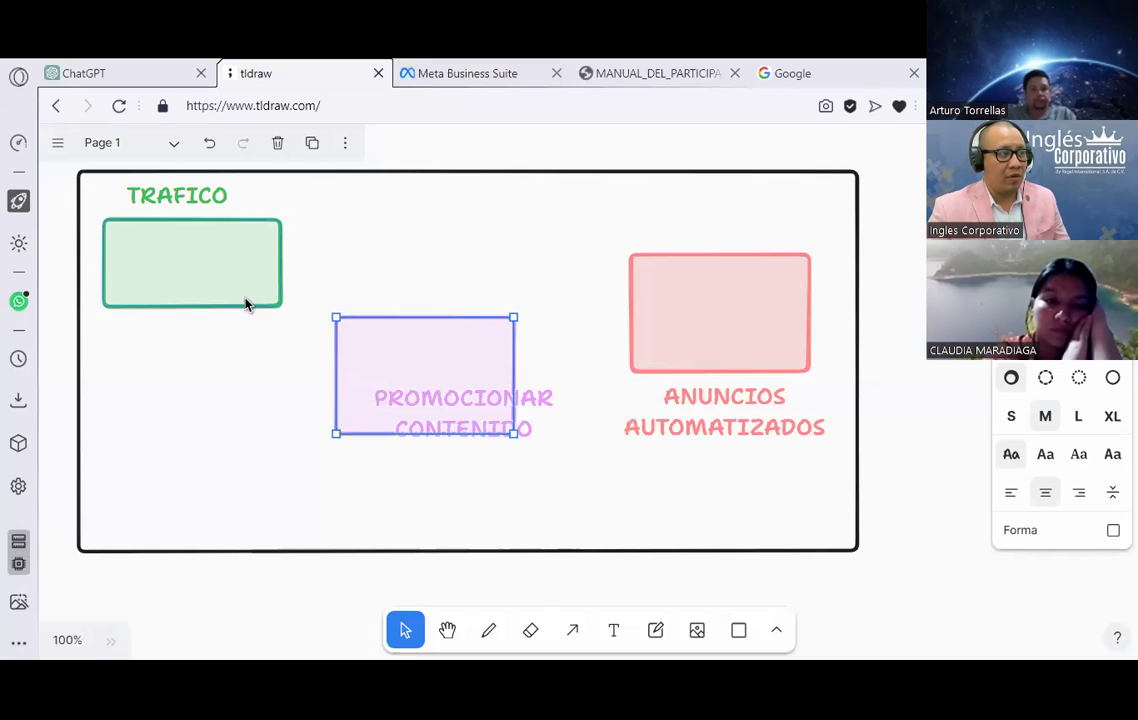
drag(240, 271, 229, 269)
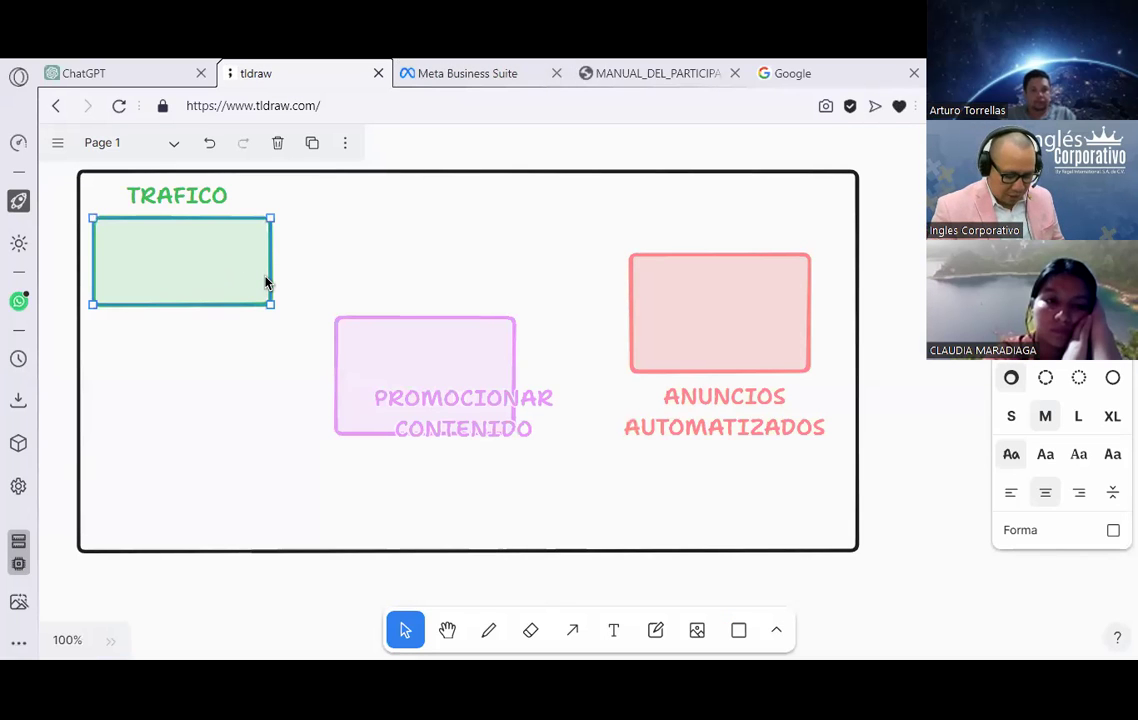
- Duplicate the green box to the right and move the pink box and PROMOCIONAR CONTENIDO below
alt+drag(258, 279, 462, 272)
drag(465, 352, 229, 379)
mouse_move(439, 408)
mouse_down()
mouse_move(259, 509)
mouse_move(172, 508)
mouse_up()
click(196, 462)
drag(196, 461, 188, 416)
- Even out the green boxes' heights and bring PROMOCIONAR CONTENIDO up to the pink box
click(269, 254)
drag(269, 254, 280, 254)
click(185, 366)
mouse_move(193, 369)
mouse_down()
mouse_move(182, 364)
mouse_move(201, 366)
mouse_up()
click(215, 492)
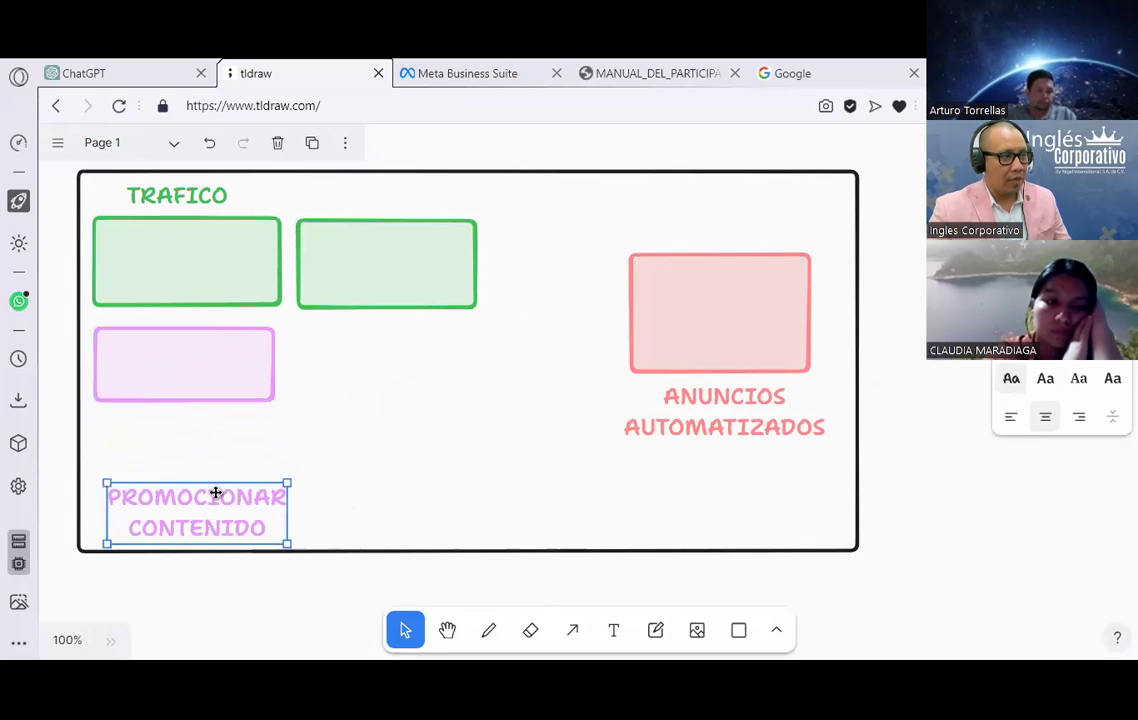
drag(215, 492, 245, 437)
click(404, 308)
drag(404, 308, 396, 298)
click(206, 307)
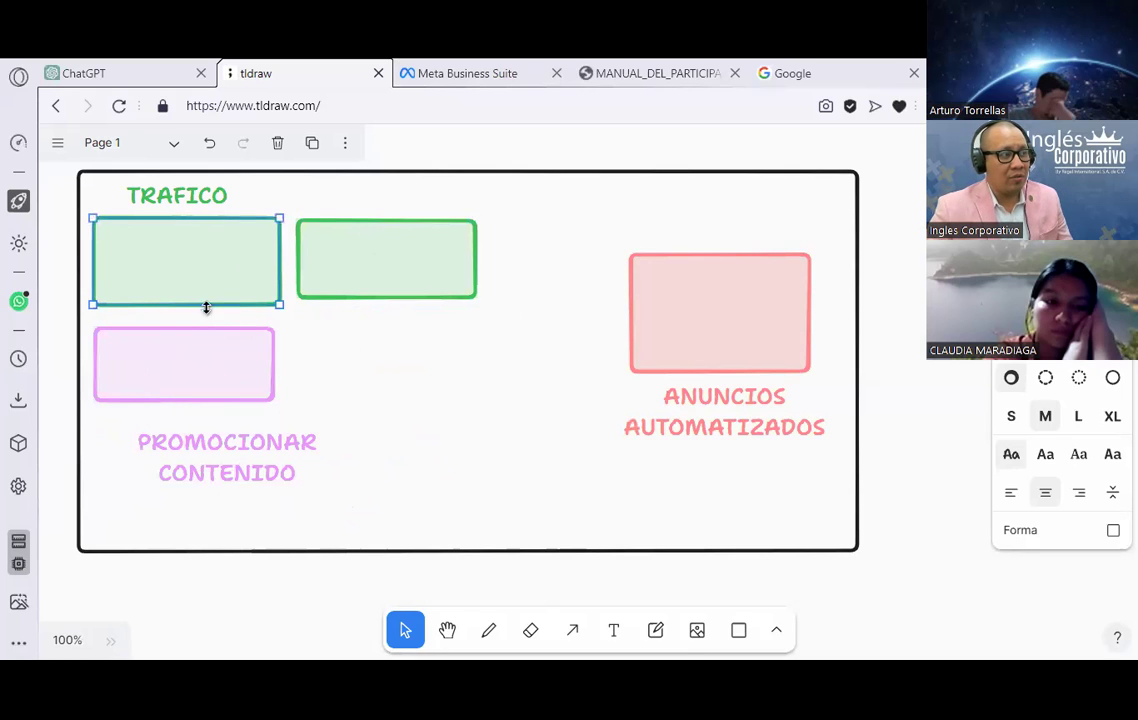
drag(180, 306, 173, 296)
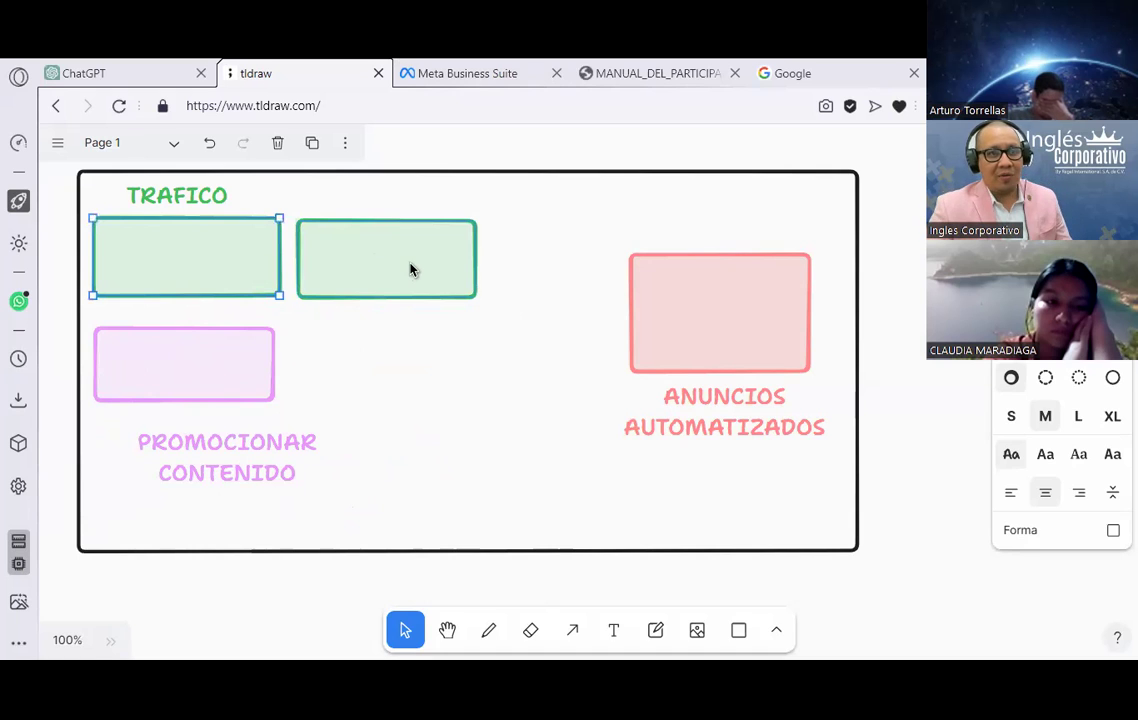
- Put the red box with ANUNCIOS AUTOMATIZADOS at the bottom middle and add a third green box
drag(765, 301, 577, 461)
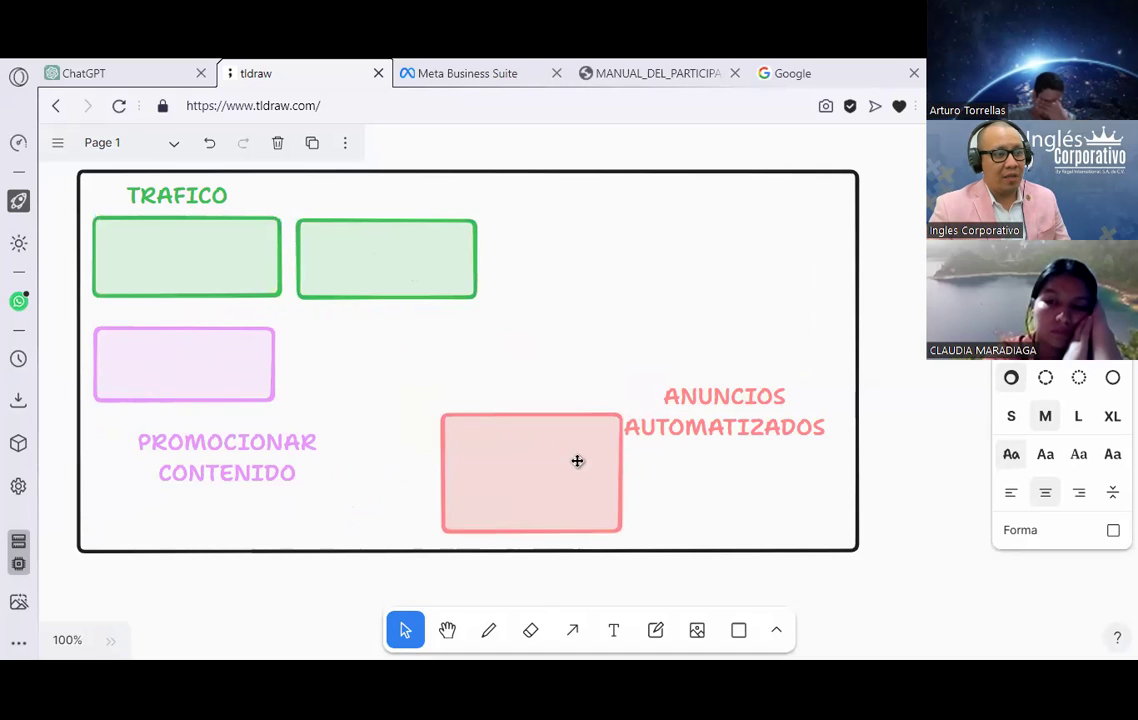
drag(742, 422, 551, 485)
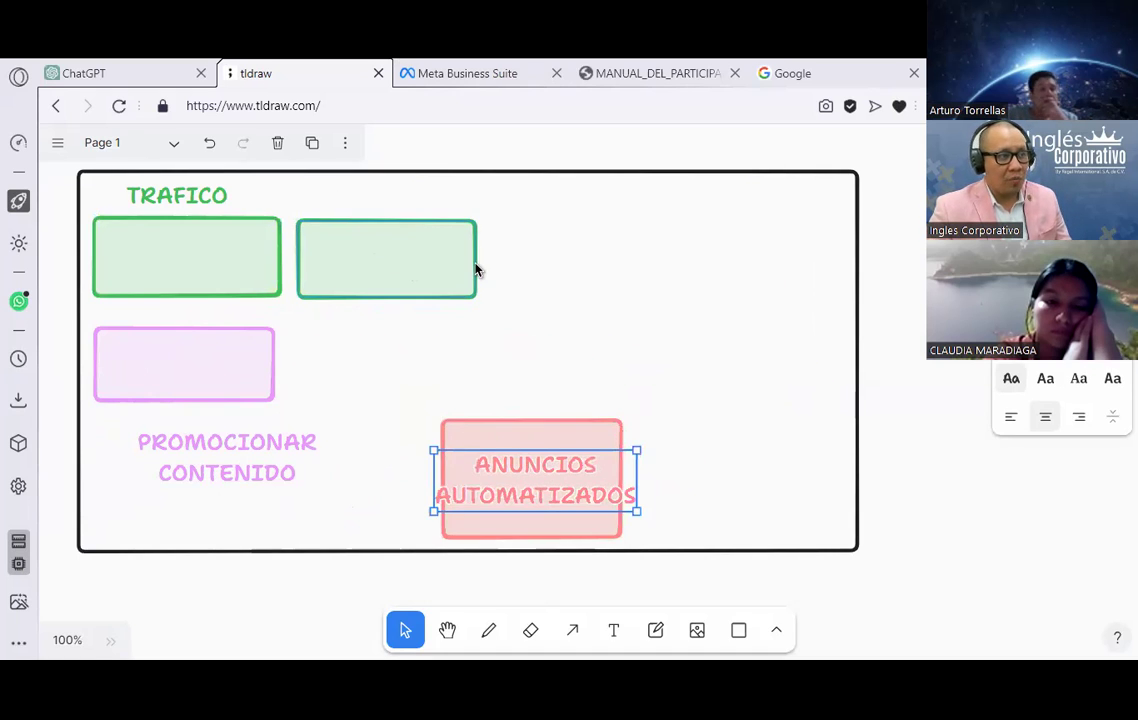
drag(399, 269, 397, 276)
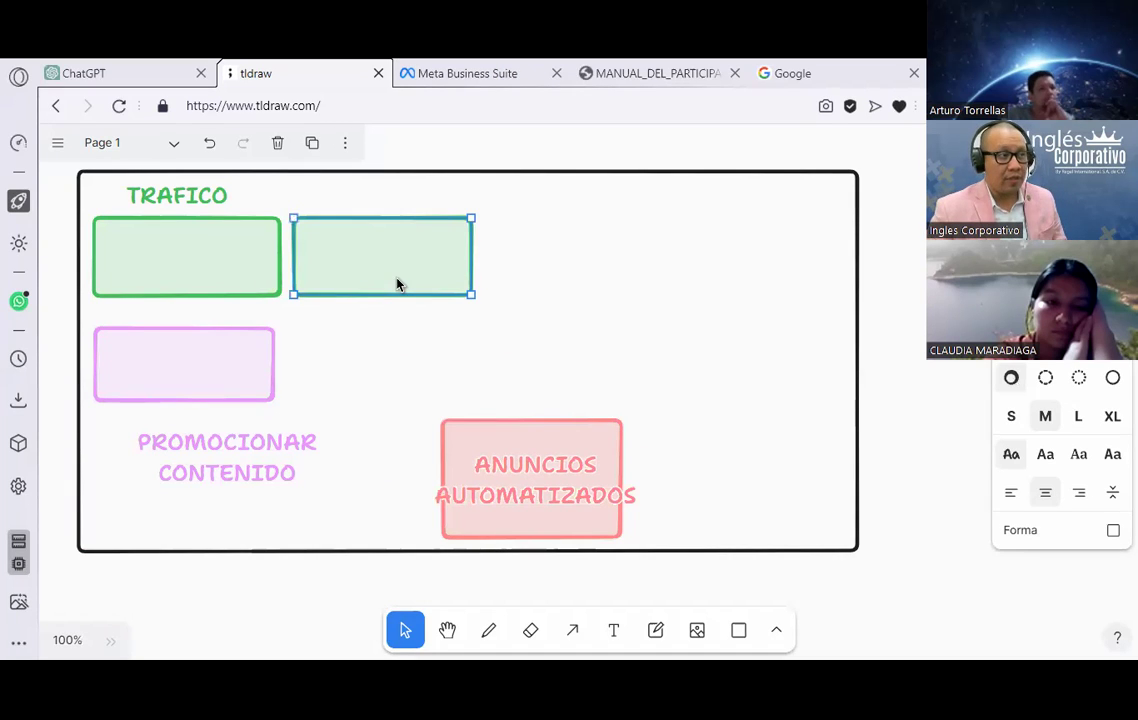
drag(417, 285, 612, 278)
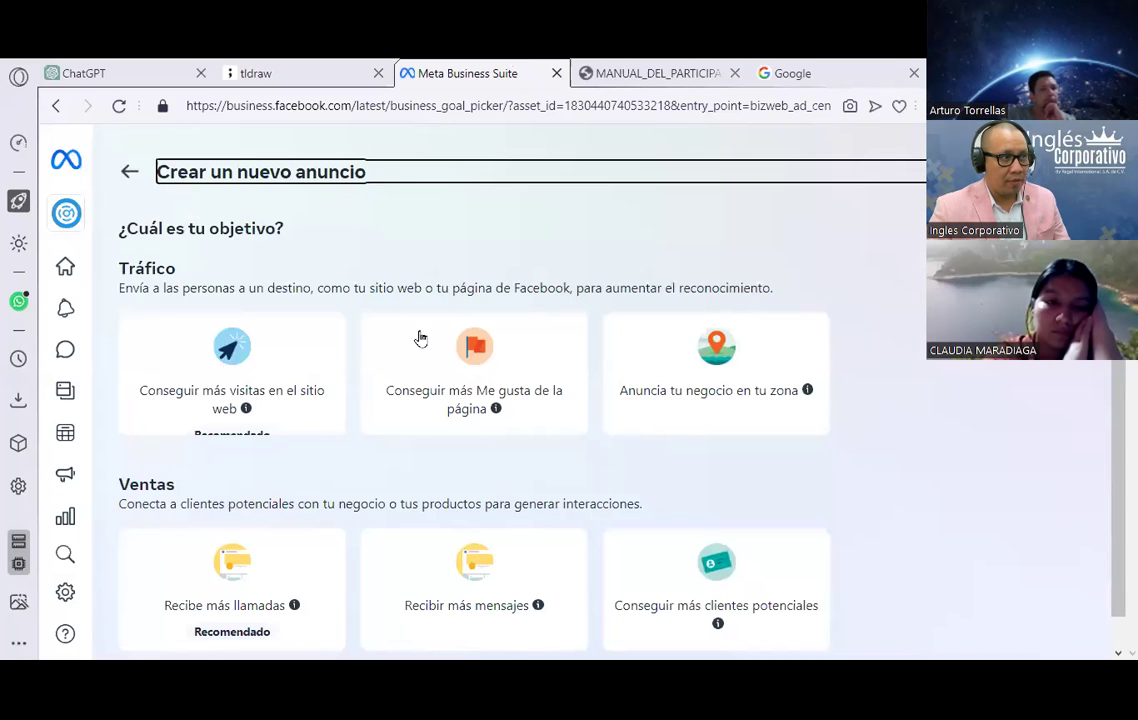
- Rename PROMOCIONAR CONTENIDO to 'VENTAS' and set the pink box beneath it
mouse_move(381, 377)
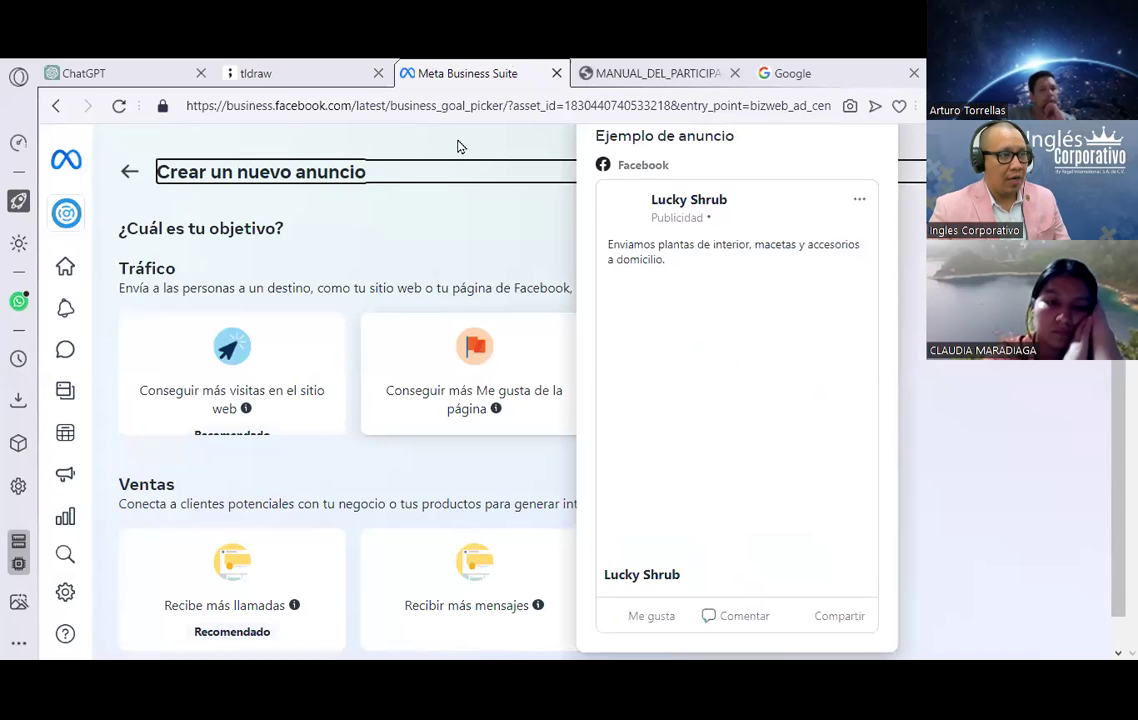
click(307, 76)
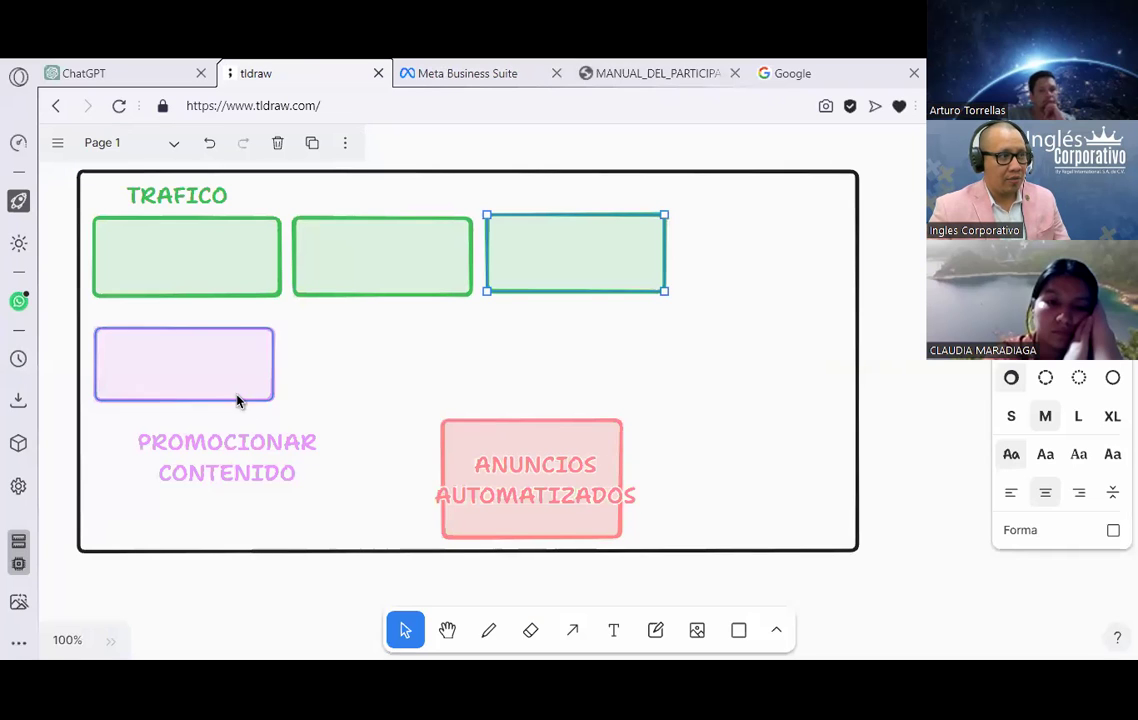
drag(229, 379, 339, 398)
mouse_move(254, 462)
mouse_down()
mouse_move(205, 335)
mouse_move(100, 312)
mouse_up()
double_click(246, 337)
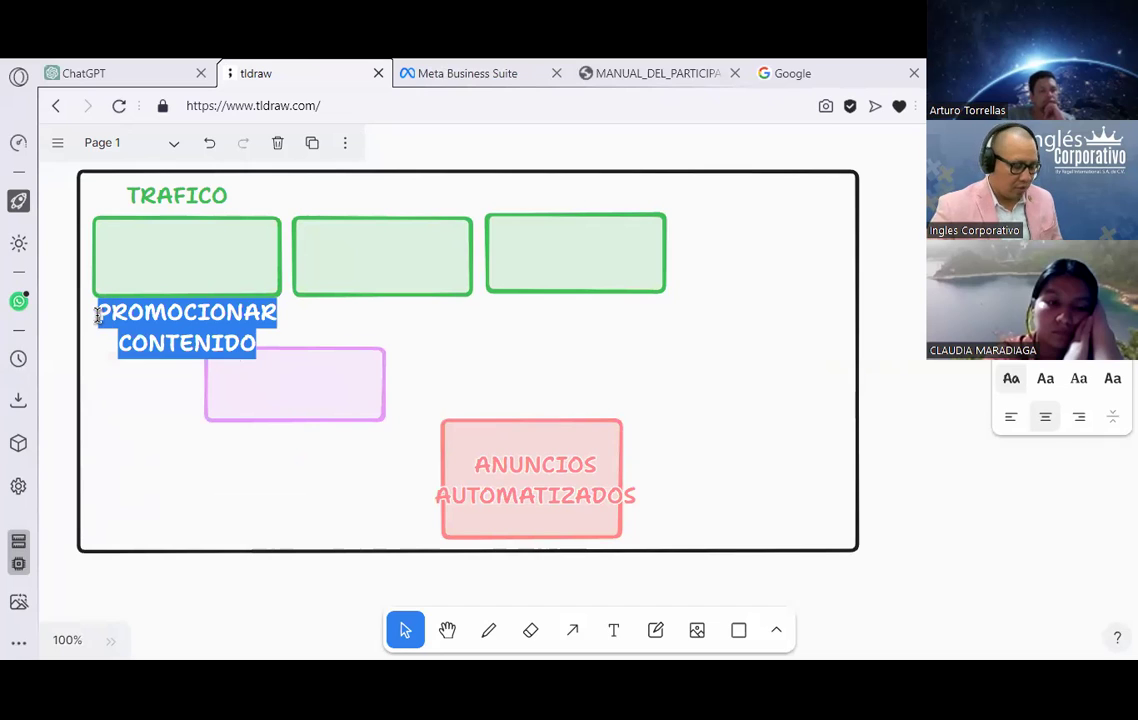
text(VENTAS)
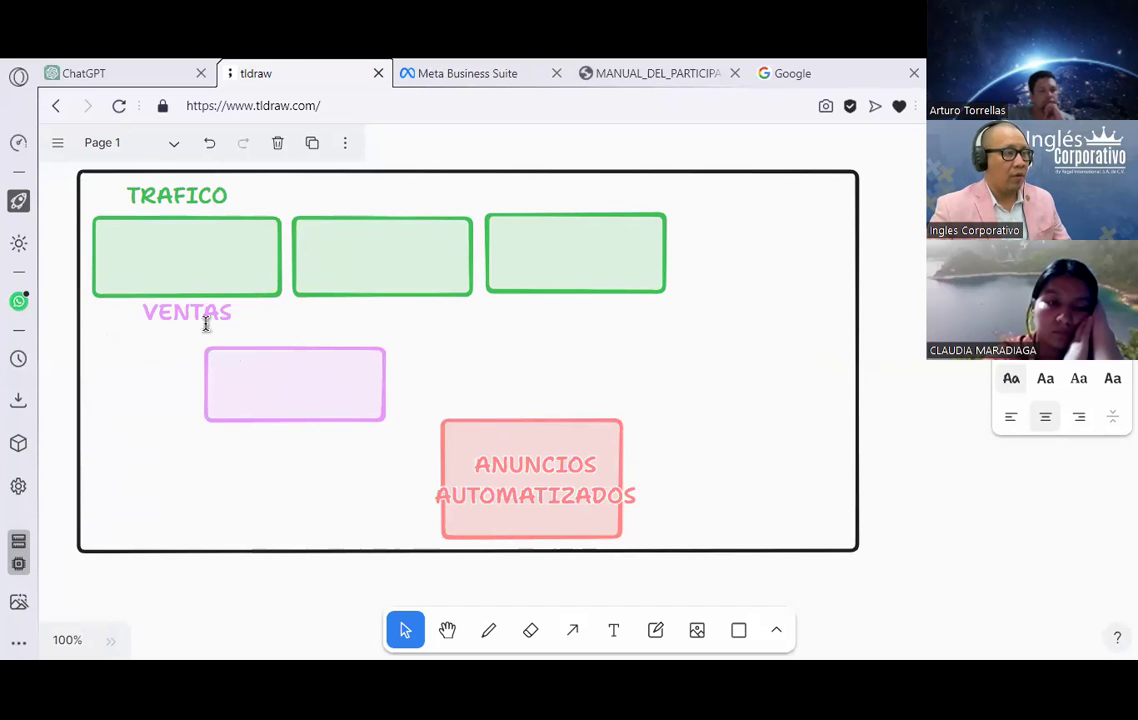
drag(267, 384, 162, 381)
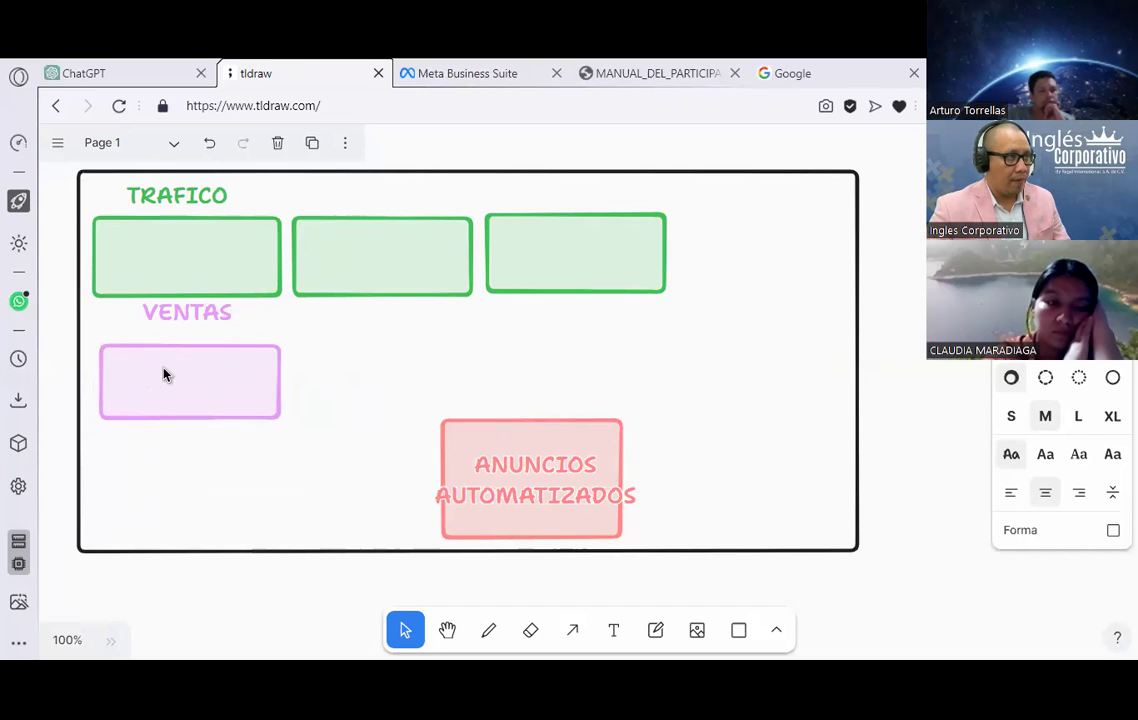
click(150, 315)
- Preview the 'Conseguir más clientes potenciales' objective in Meta, then go back to tldraw
click(530, 70)
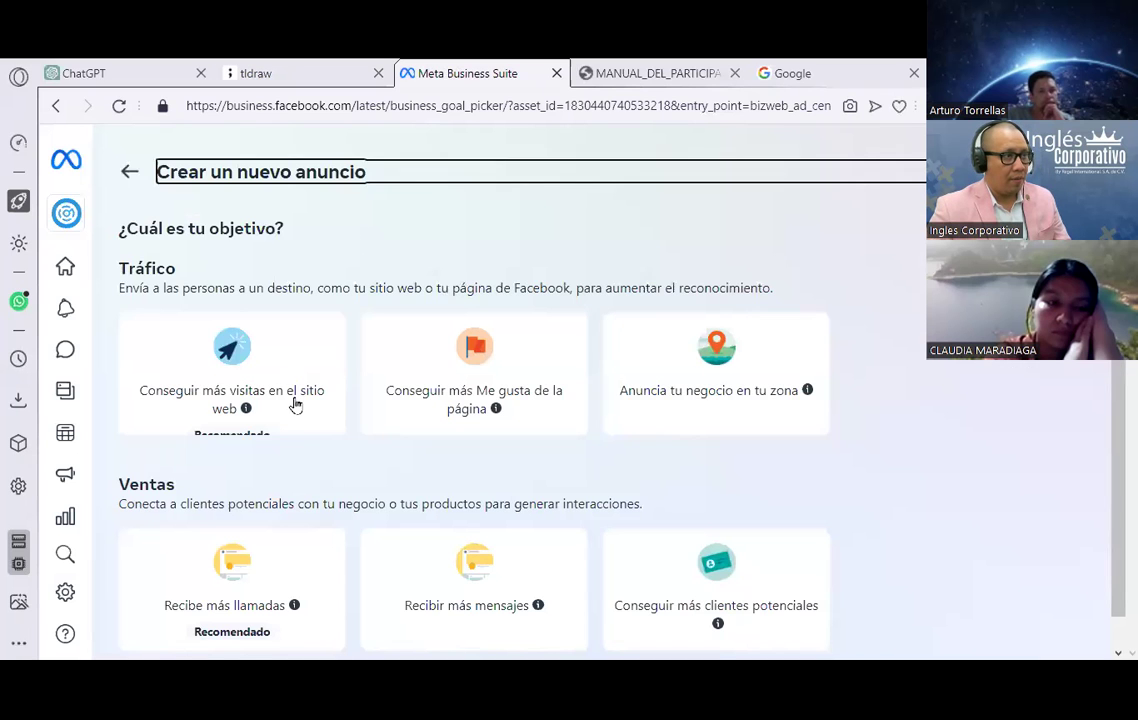
scroll(855, 502, down, 1)
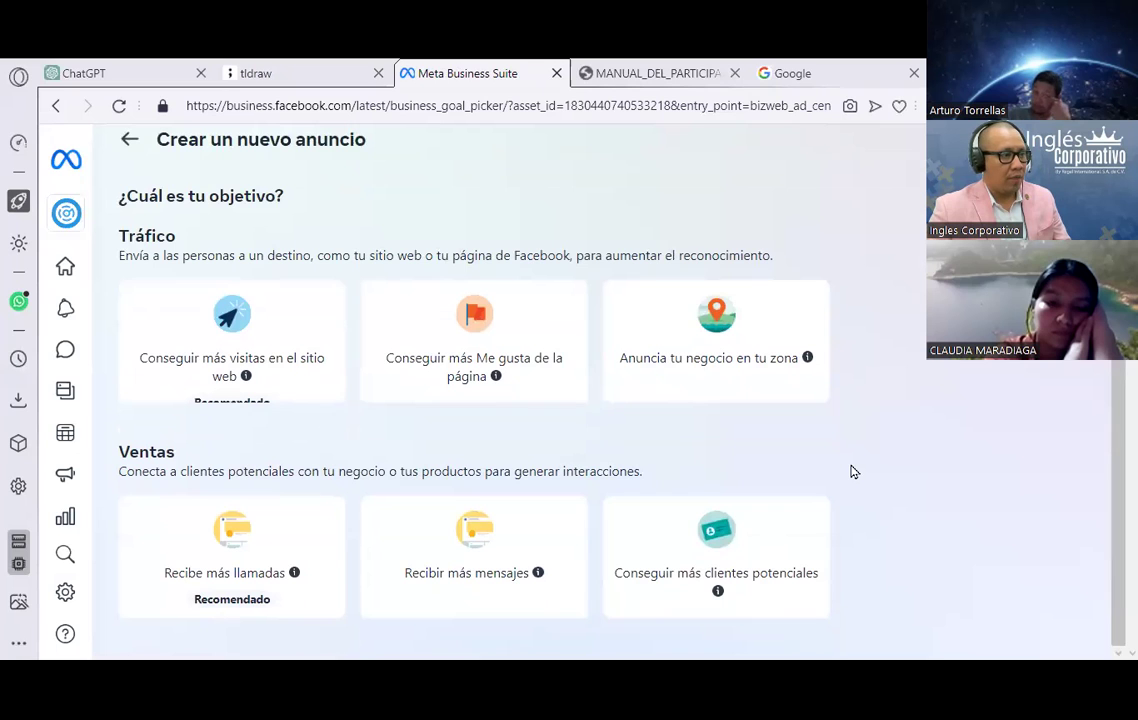
click(658, 577)
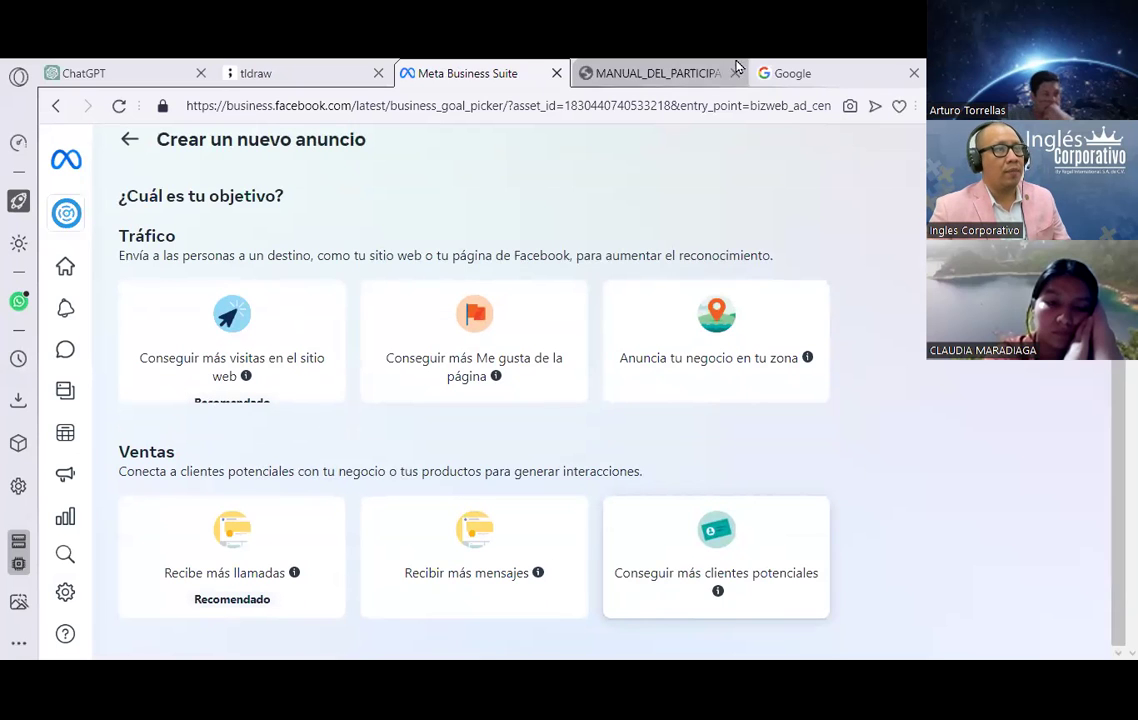
click(680, 65)
click(437, 70)
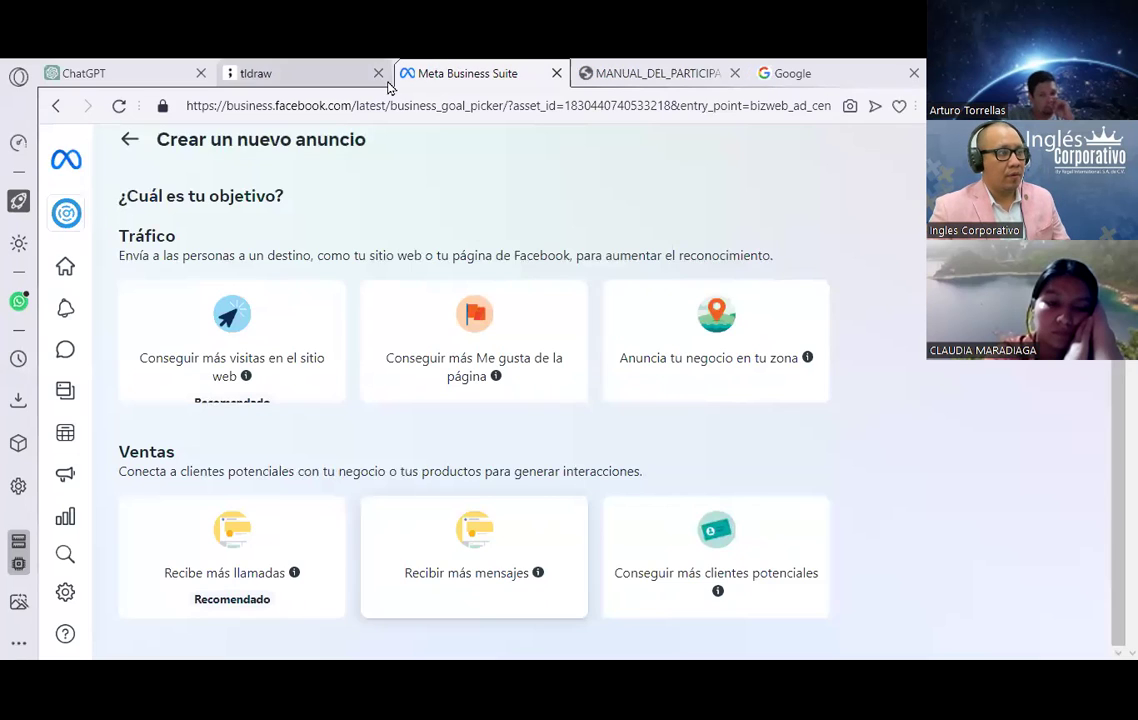
click(313, 66)
- Delete the ANUNCIOS AUTOMATIZADOS label and the red box from the board
click(574, 481)
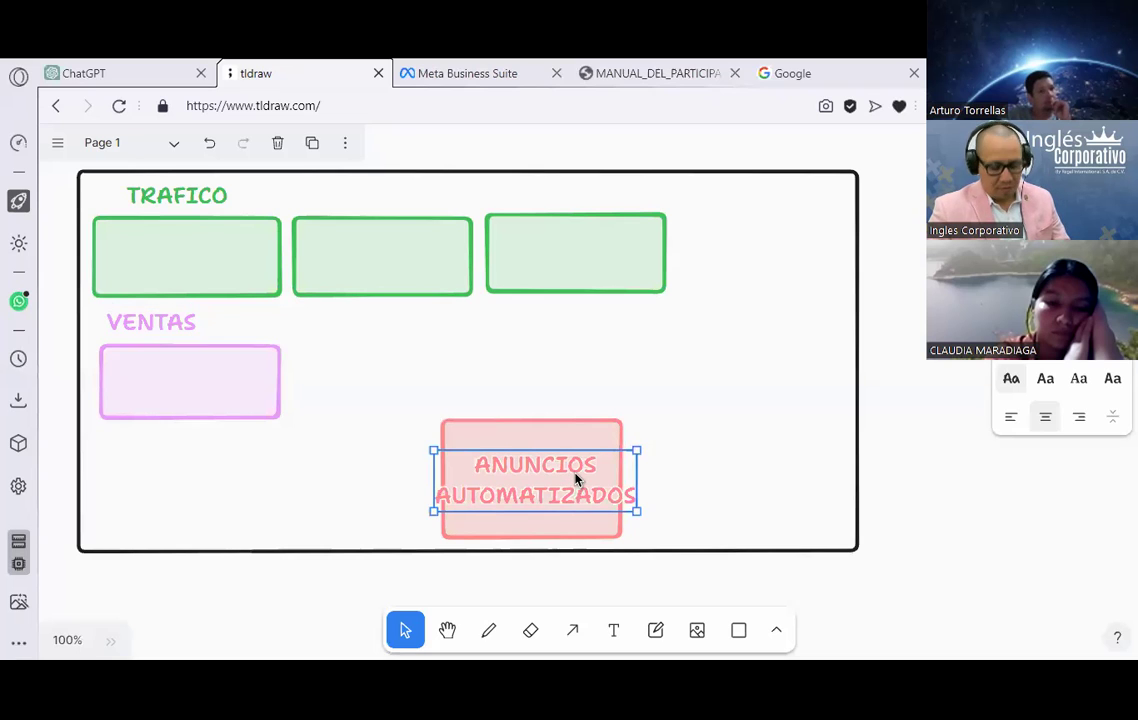
key(Delete)
click(524, 450)
key(Delete)
- Duplicate the pink box under VENTAS into a row of three boxes
click(268, 370)
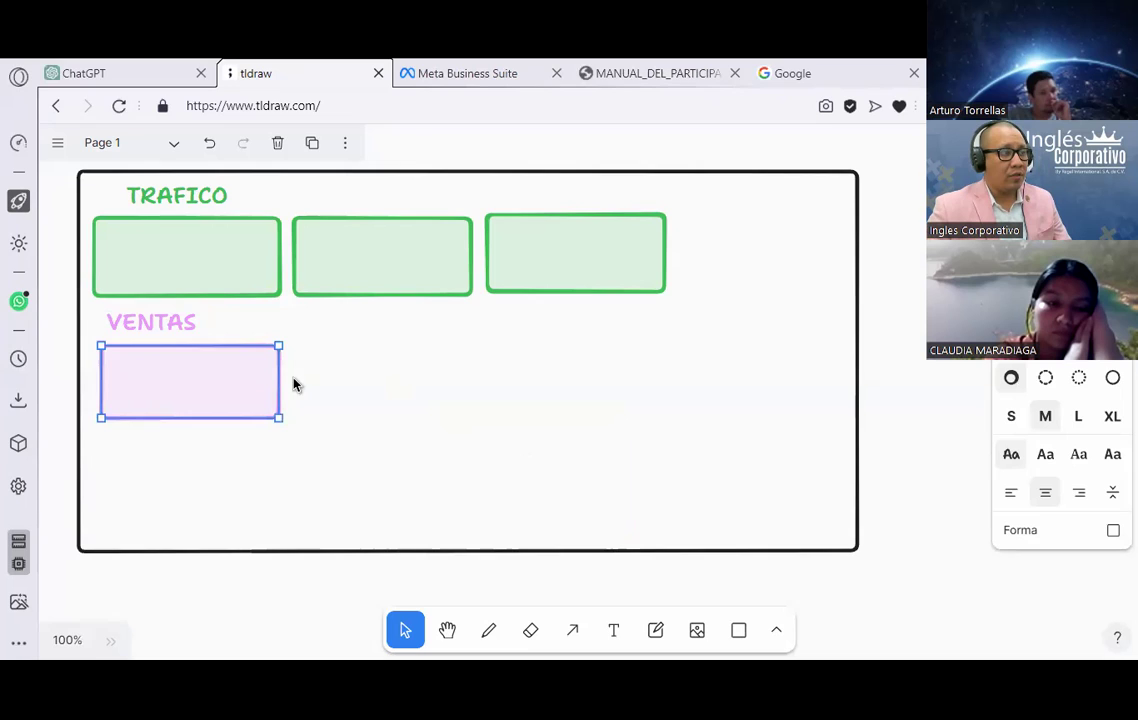
alt+drag(273, 377, 453, 371)
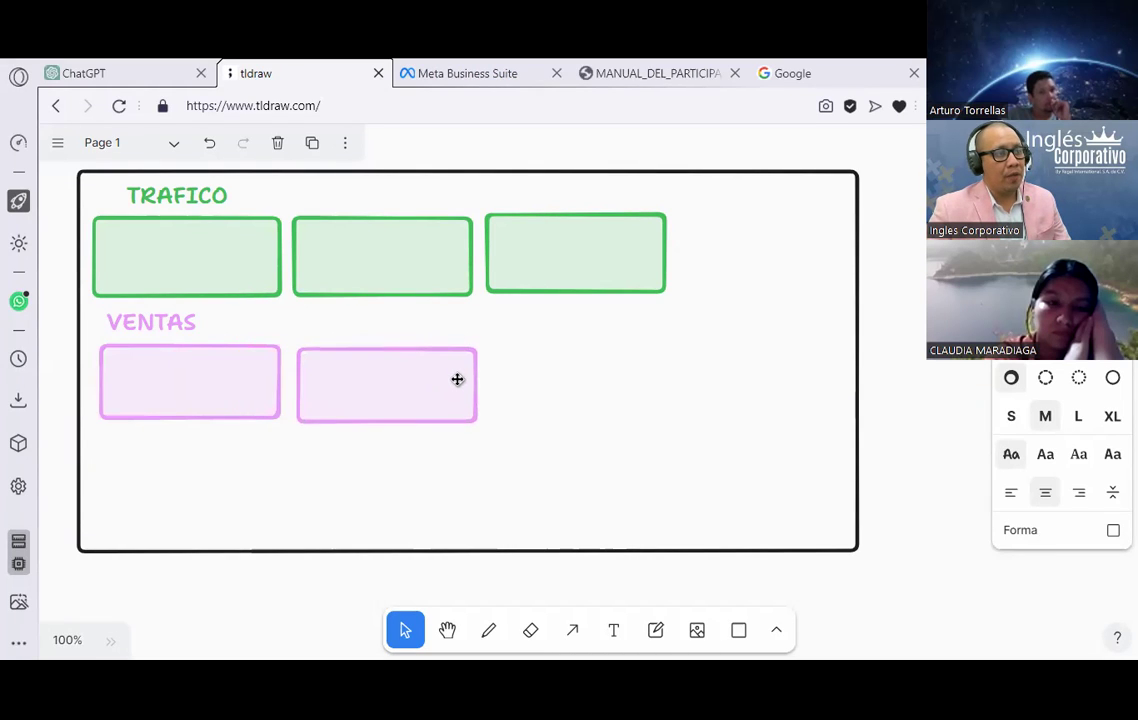
drag(453, 371, 455, 372)
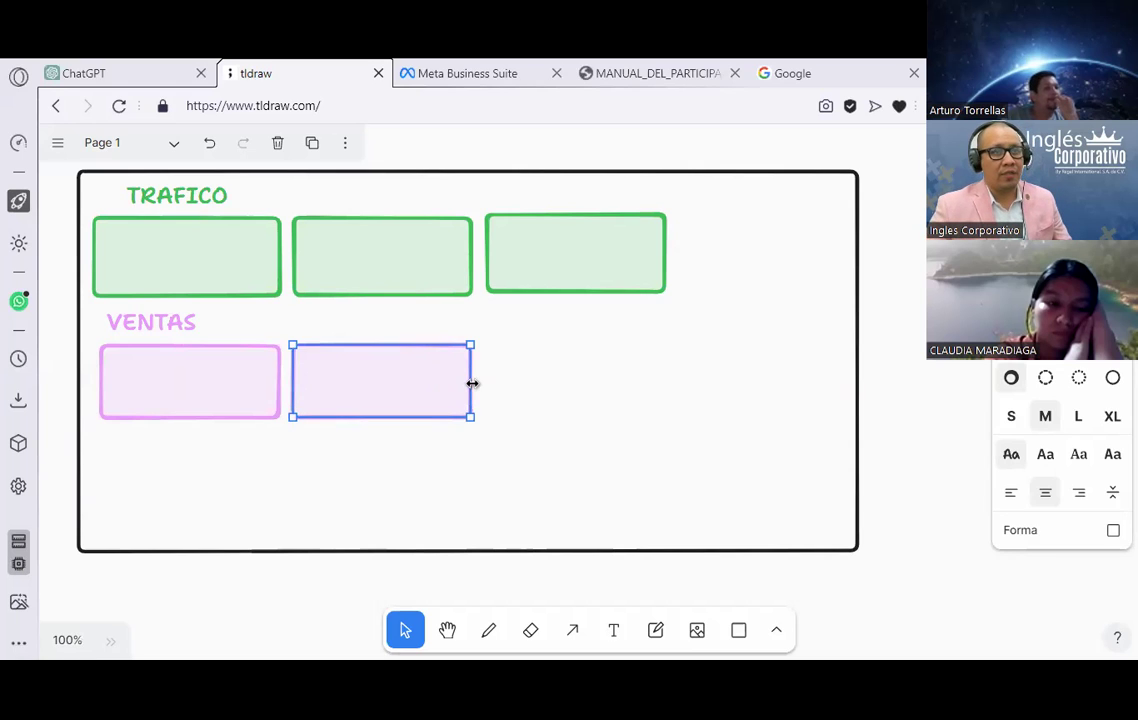
alt+drag(451, 394, 645, 386)
- Shift the second and third green boxes slightly right to even out the TRAFICO row
drag(577, 252, 582, 254)
drag(409, 259, 417, 259)
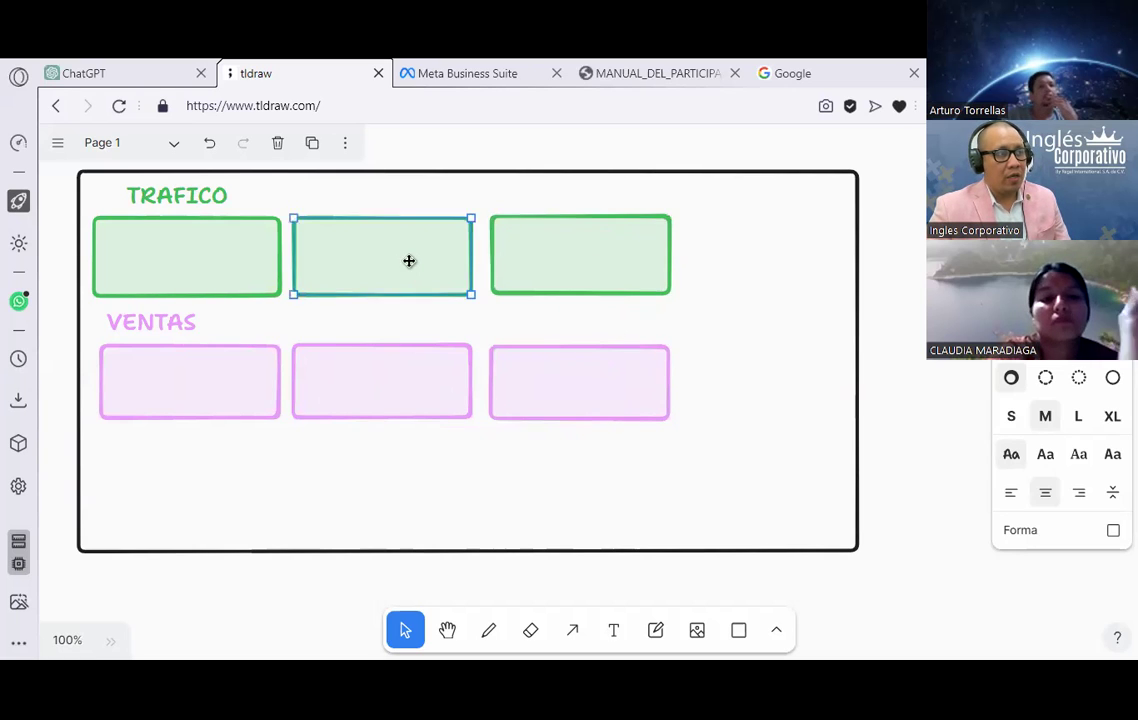
click(528, 257)
- Move the VENTAS label and pink boxes lower, then shift the TRAFICO label left of its boxes
click(469, 70)
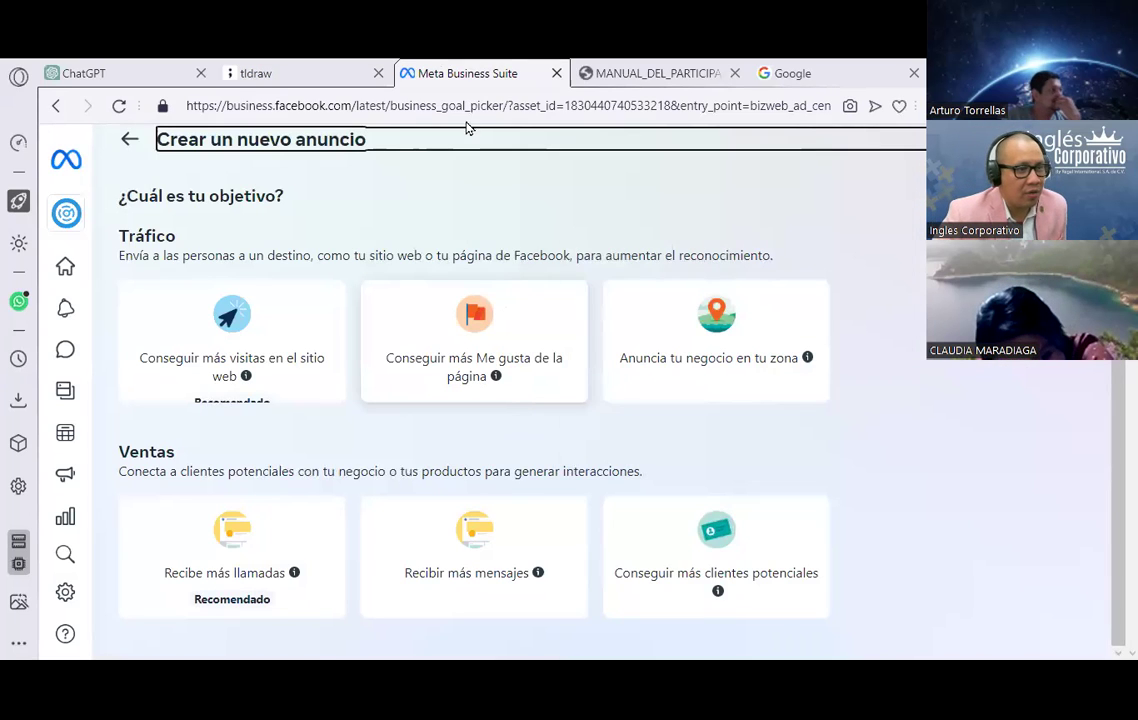
mouse_move(397, 383)
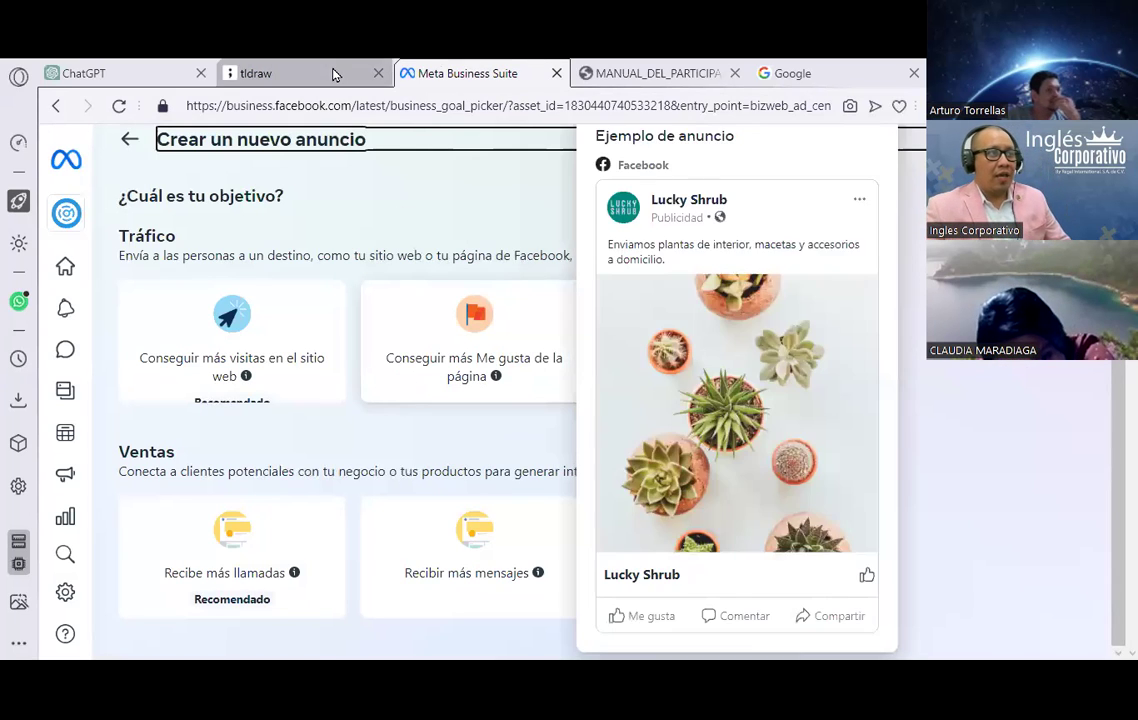
click(325, 70)
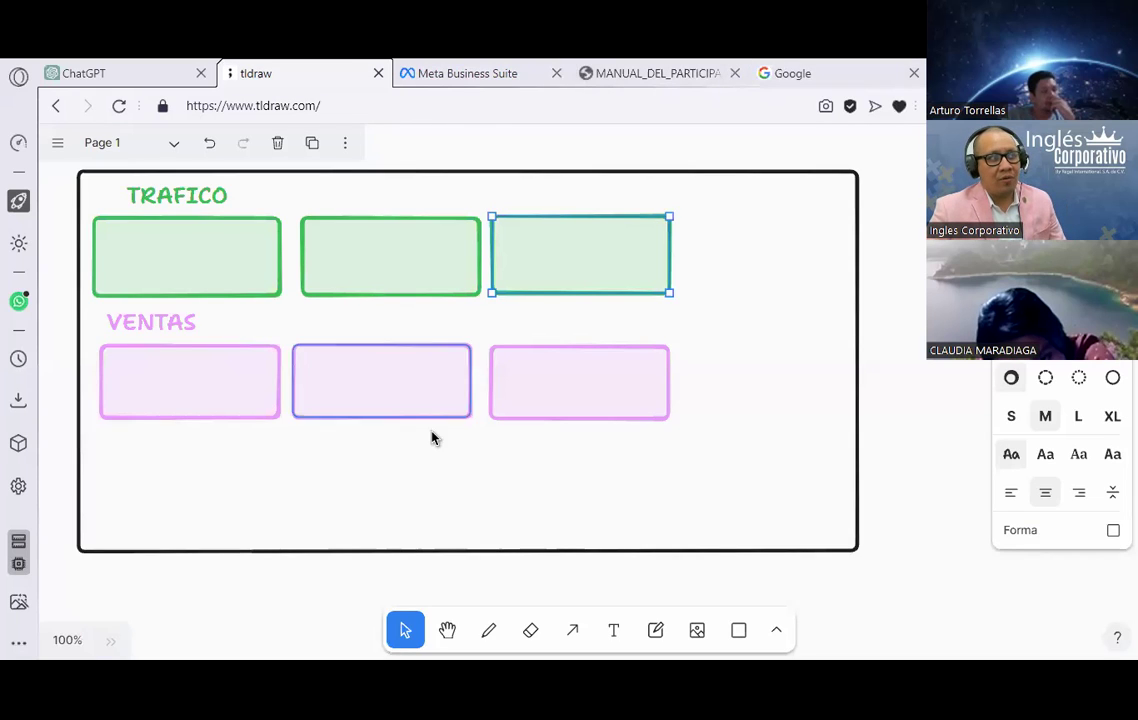
mouse_move(572, 466)
mouse_down()
mouse_move(111, 312)
mouse_move(142, 363)
mouse_move(139, 399)
mouse_up()
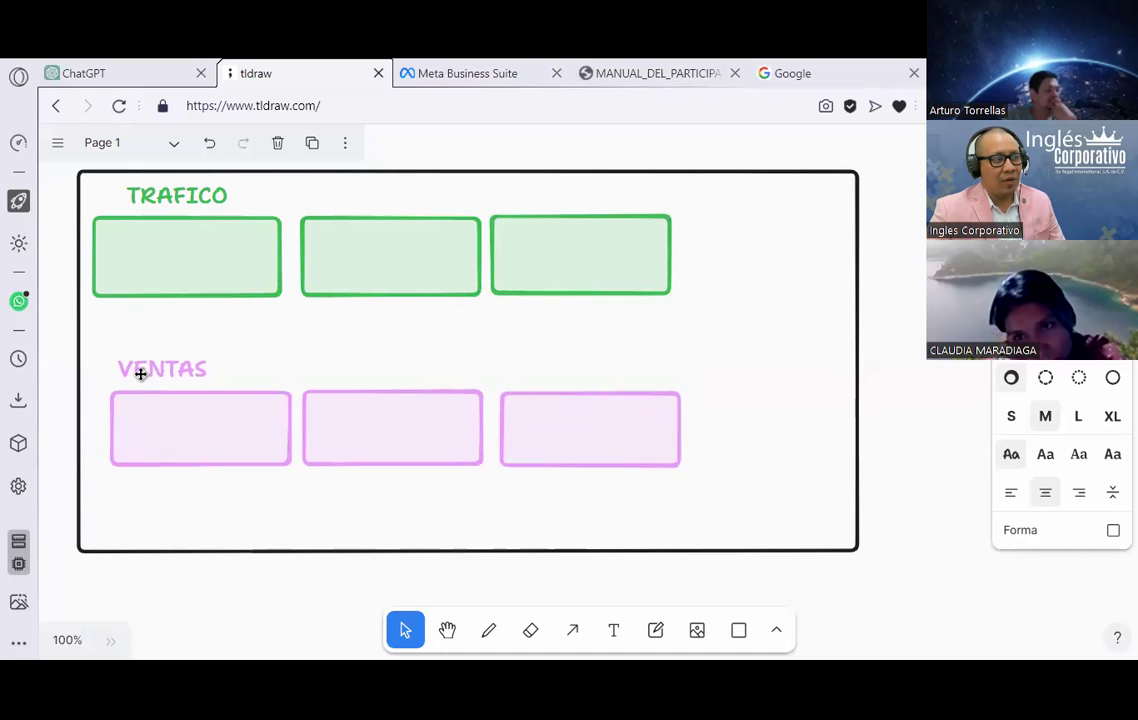
mouse_move(708, 311)
mouse_down()
mouse_move(151, 205)
mouse_move(164, 219)
mouse_up()
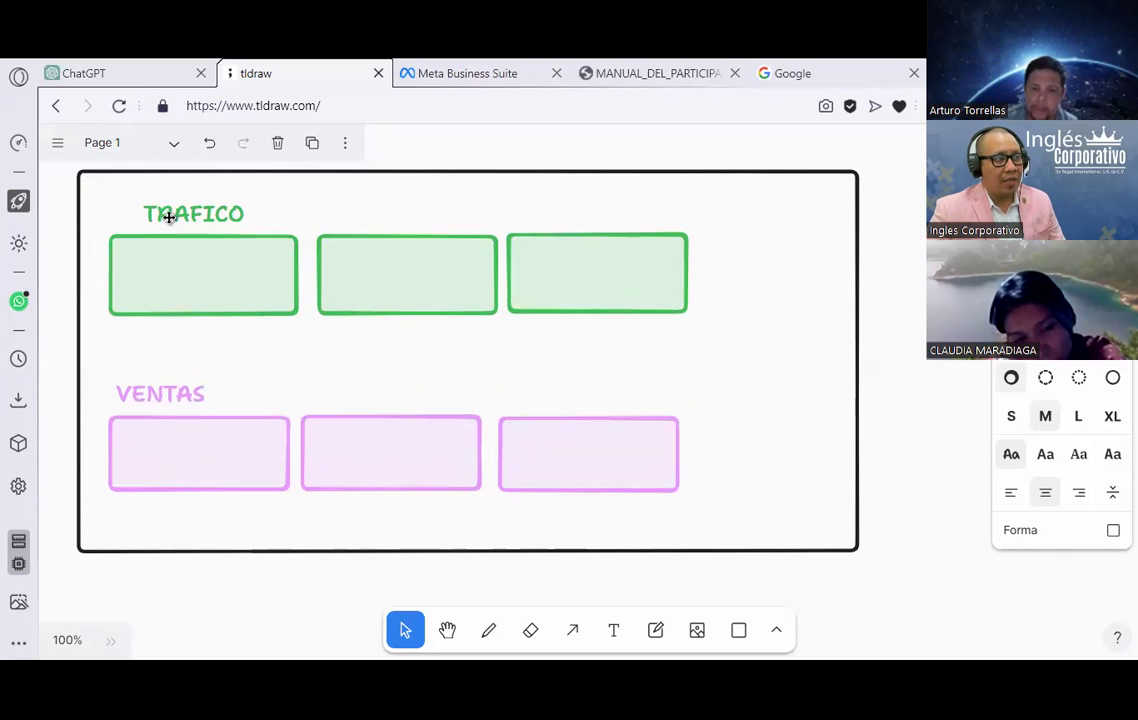
drag(170, 213, 145, 203)
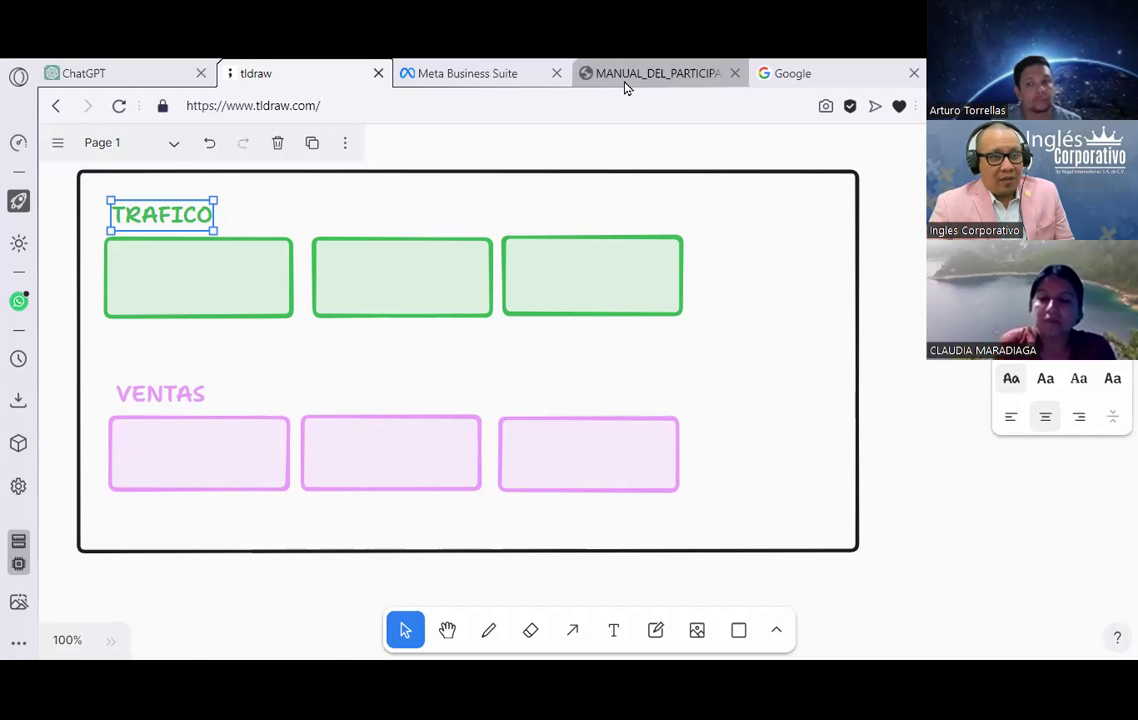
- Scroll the participant manual PDF down to the ad-format section on page 16
click(625, 80)
scroll(671, 340, down, 1)
scroll(661, 368, down, 1)
scroll(661, 364, down, 4)
scroll(661, 361, down, 2)
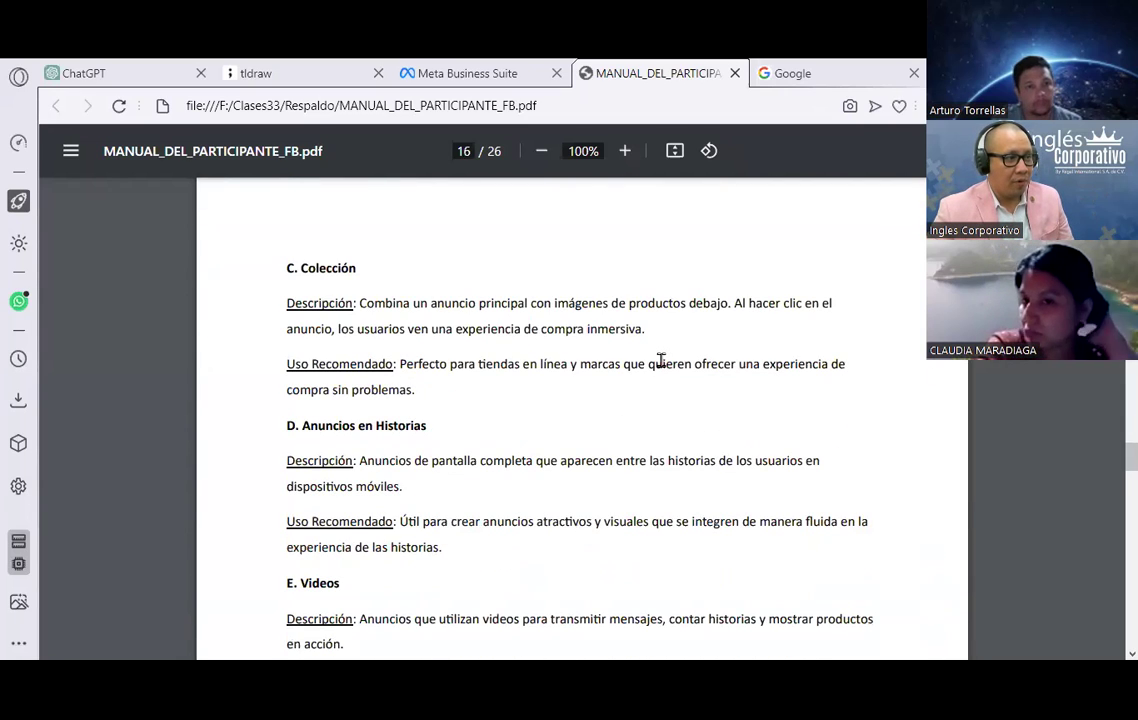
scroll(661, 361, down, 4)
scroll(656, 381, down, 3)
- Glance at the Meta ad page and the tldraw board, then return to ChatGPT
click(475, 66)
click(328, 66)
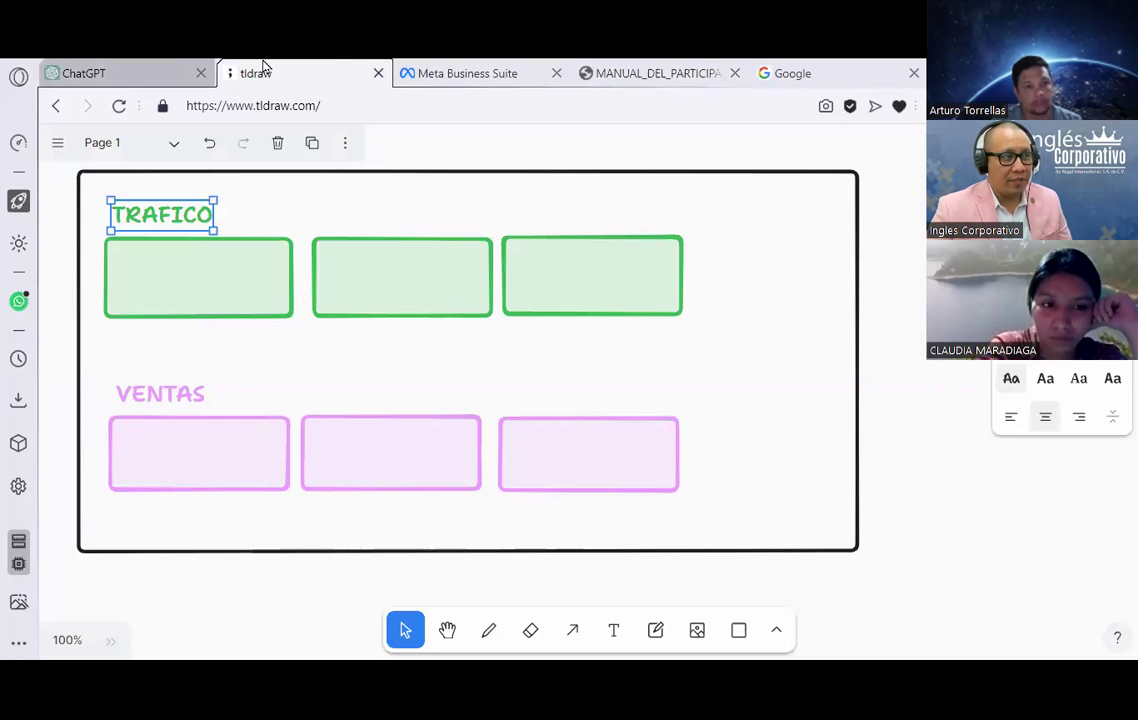
click(100, 72)
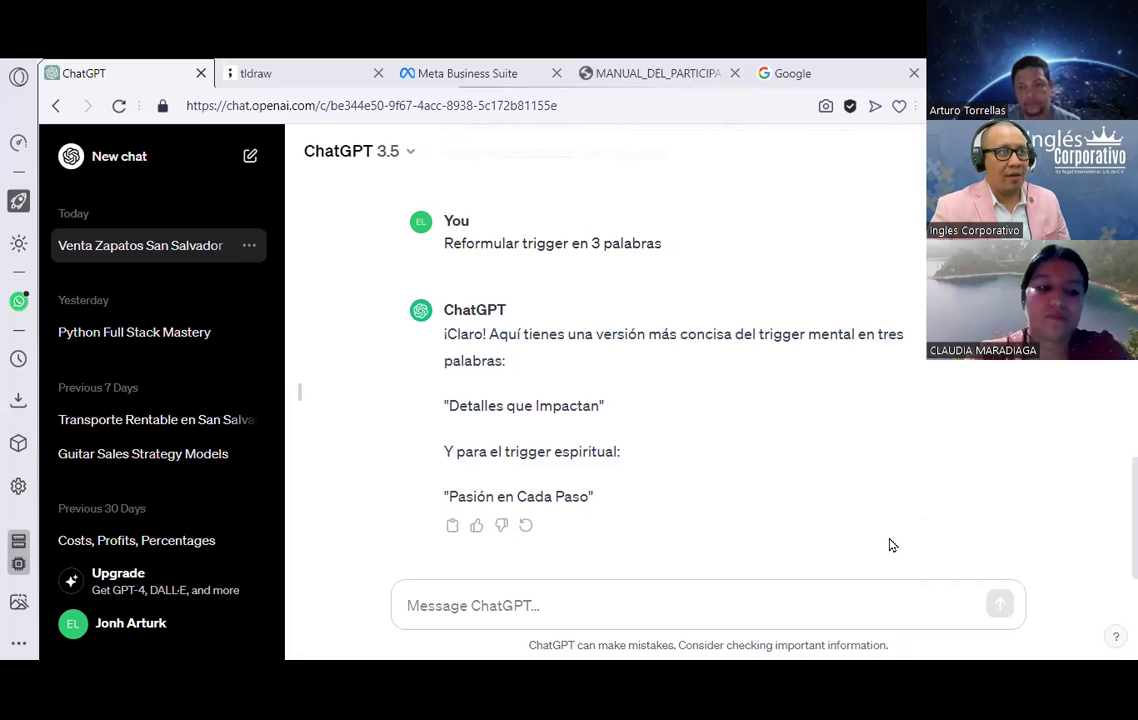
- Scroll back up in the manual PDF and glance at the Meta ad objective page
click(690, 65)
scroll(490, 473, up, 2)
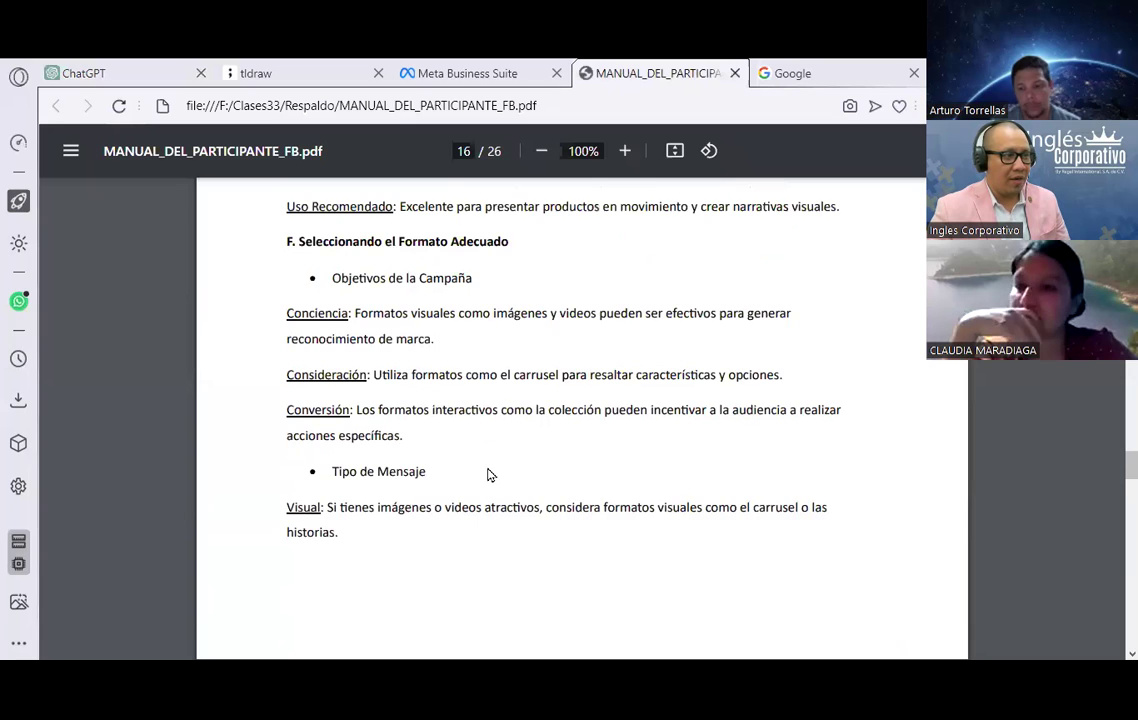
scroll(490, 473, up, 3)
scroll(485, 468, up, 3)
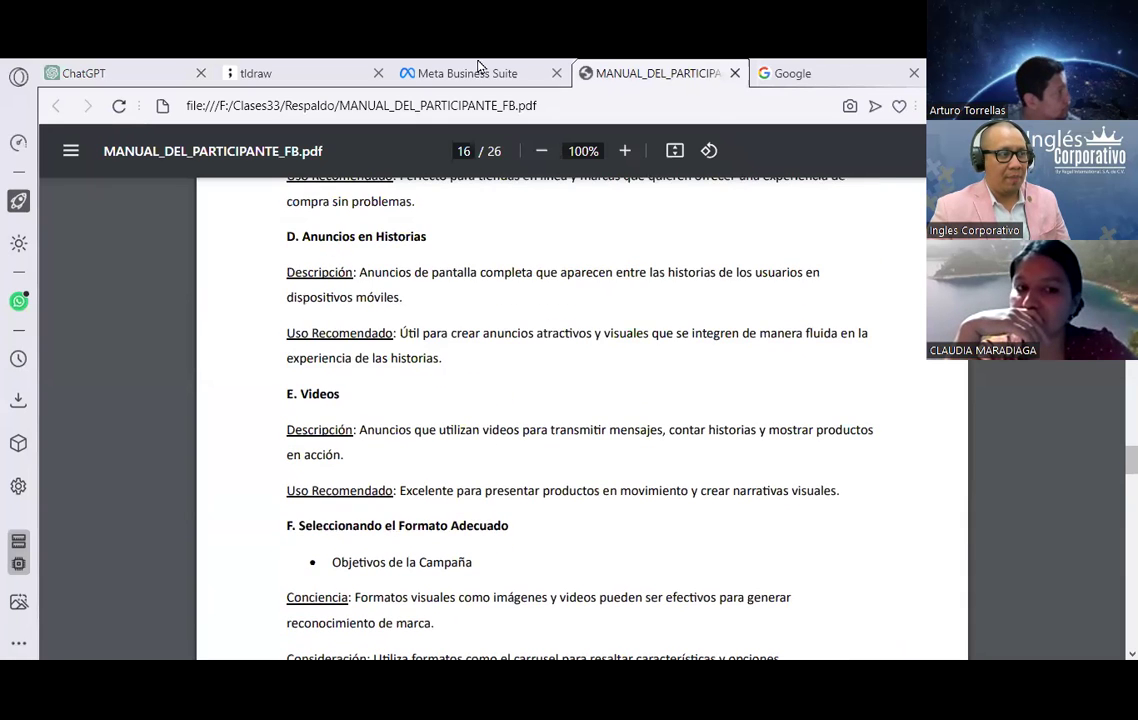
click(487, 68)
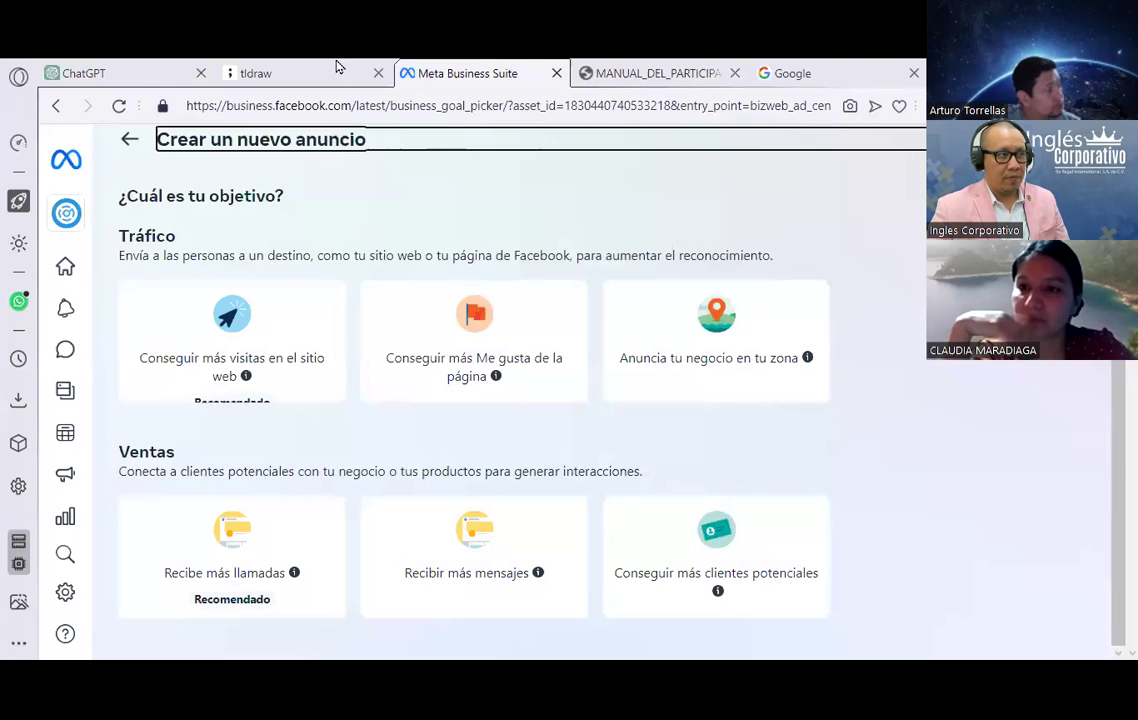
- Move the ChatGPT tab to sit after tldraw and return to its message box
drag(150, 68, 343, 66)
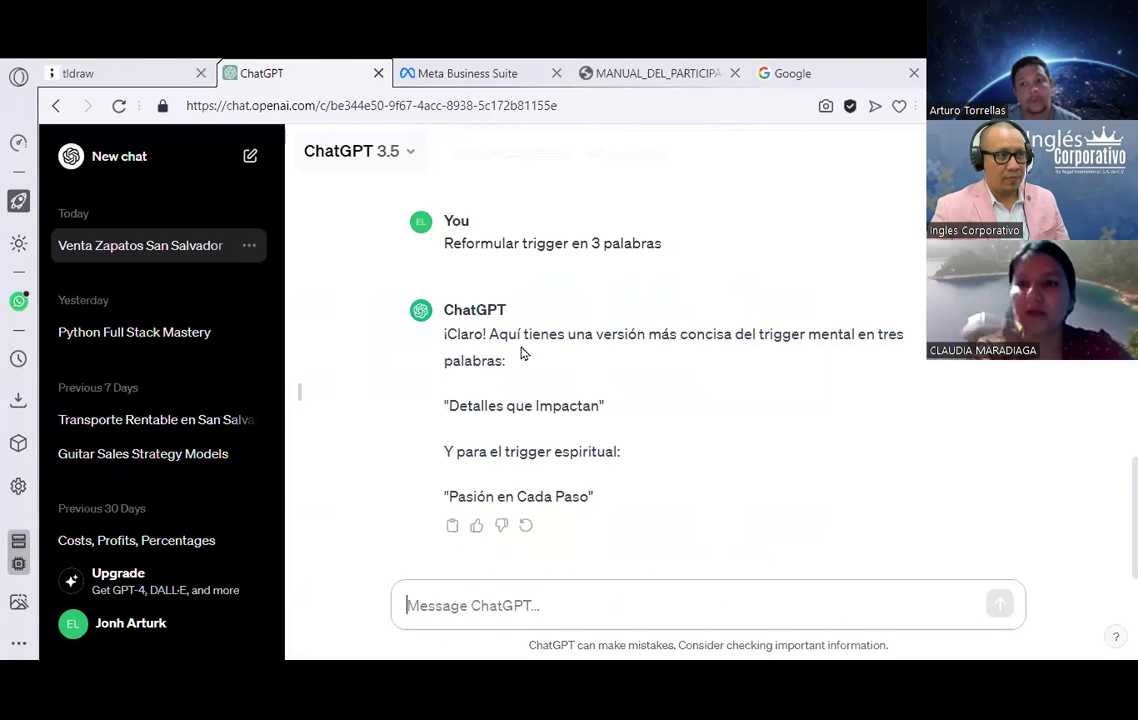
click(585, 595)
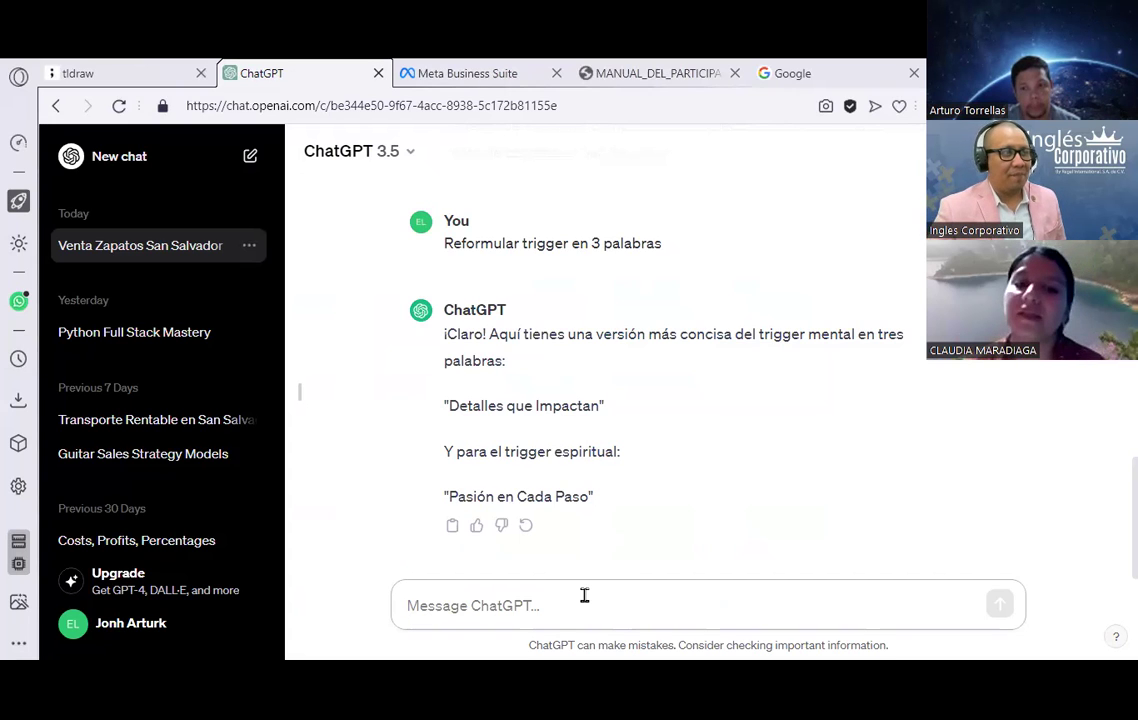
click(475, 67)
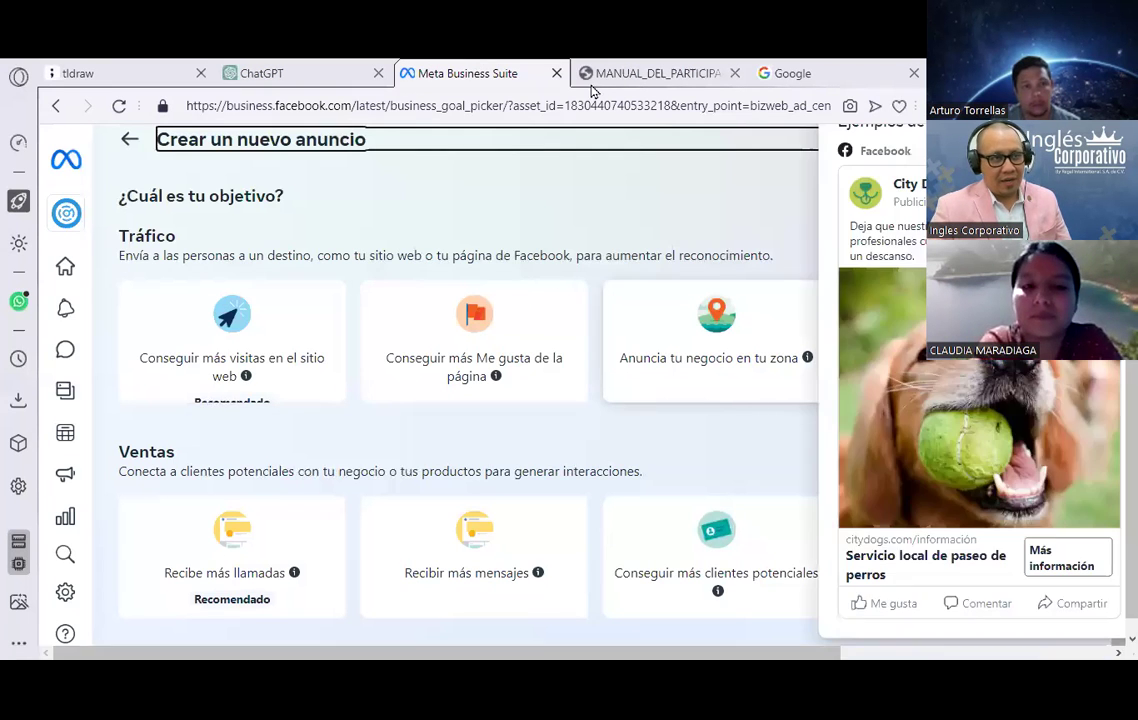
click(275, 73)
- Start the prompt asking ChatGPT to act as a wedding planner with 33 years' experience
click(564, 605)
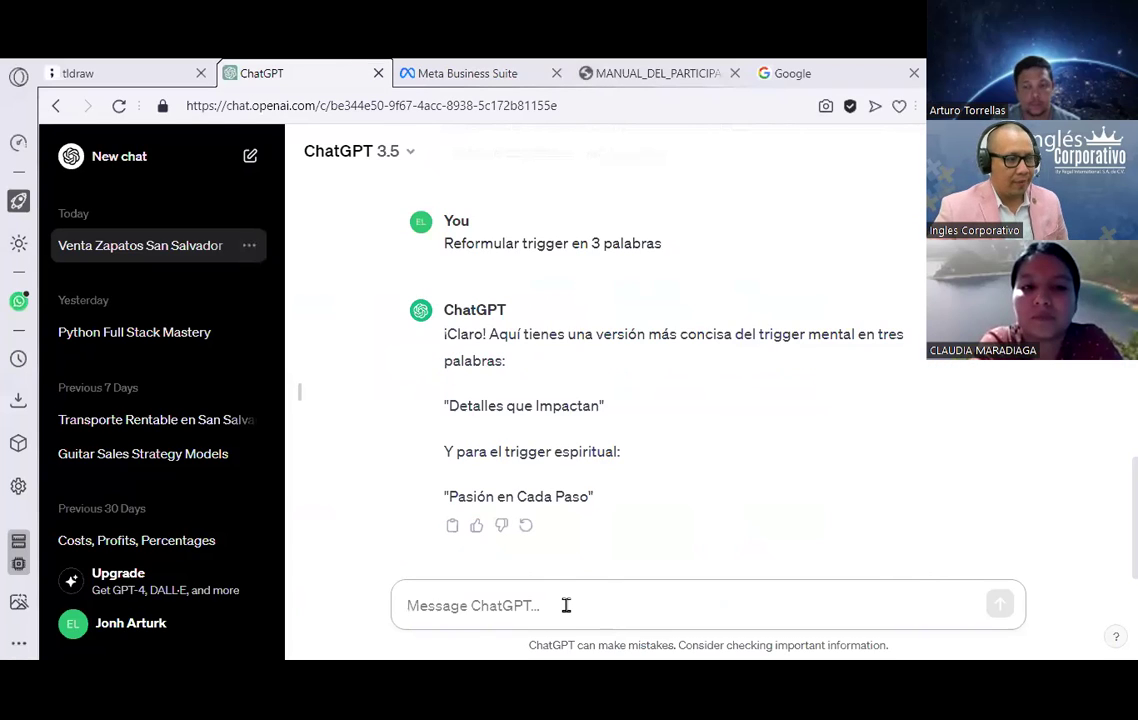
text(Actuar como )
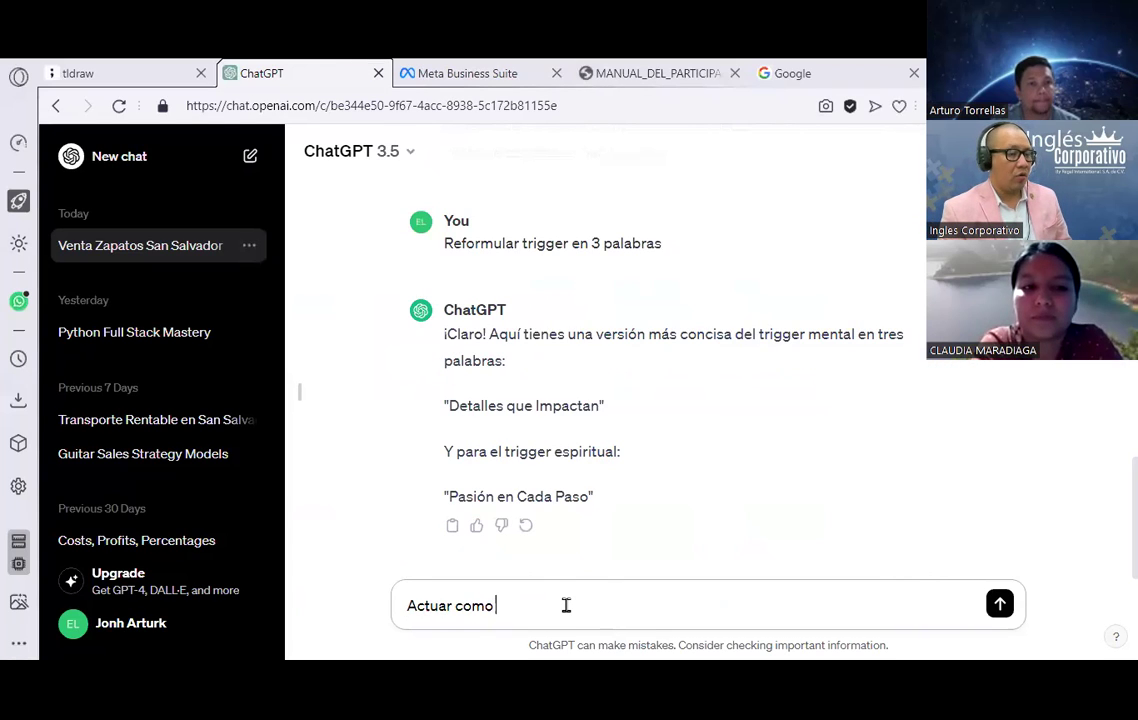
text(un vende)
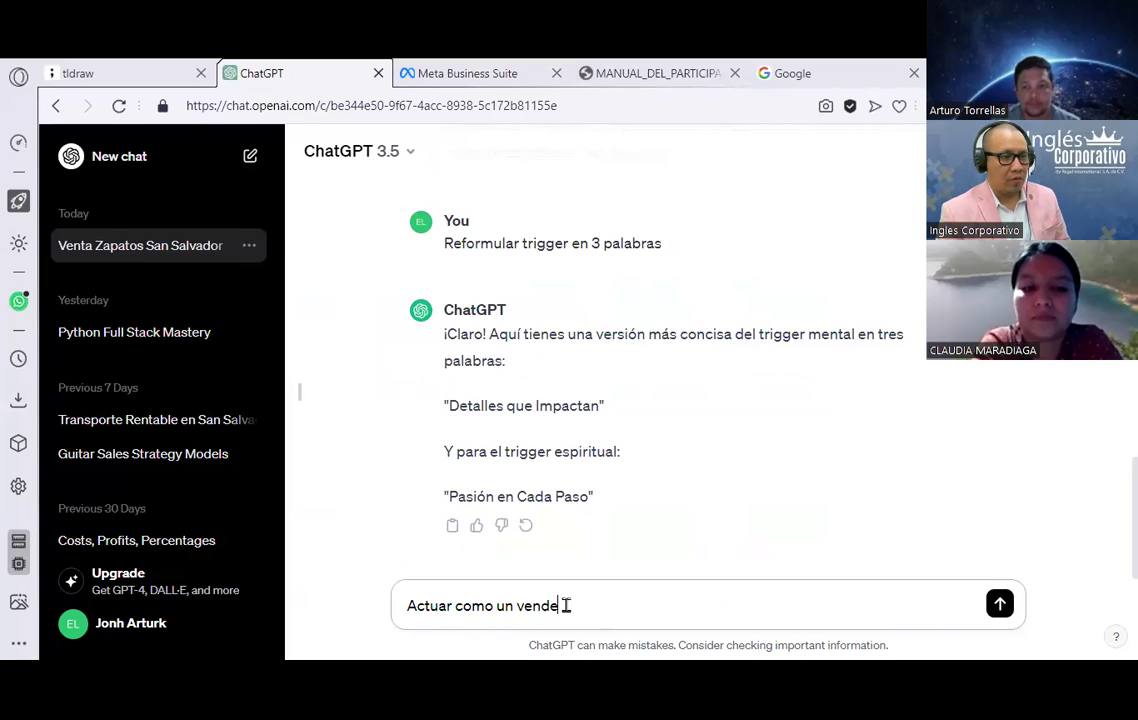
text(dor de)
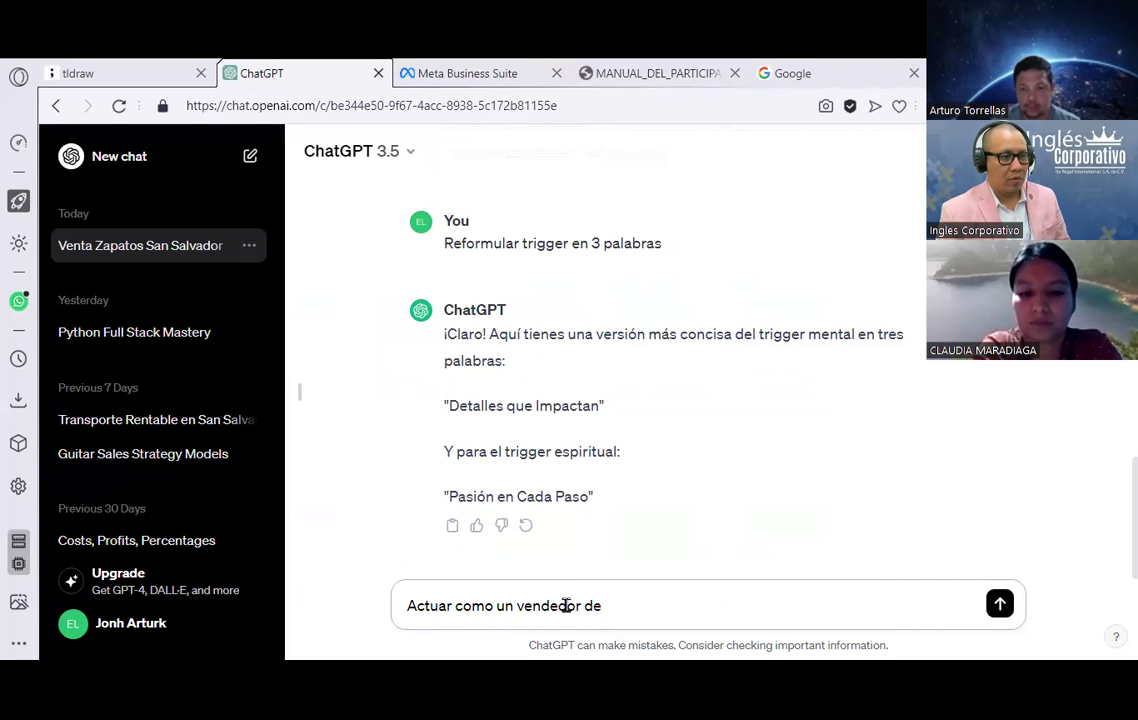
key(BackSpace)
key(BackSpace)
key(BackSpace)
key(BackSpace)
key(BackSpace)
text(publici)
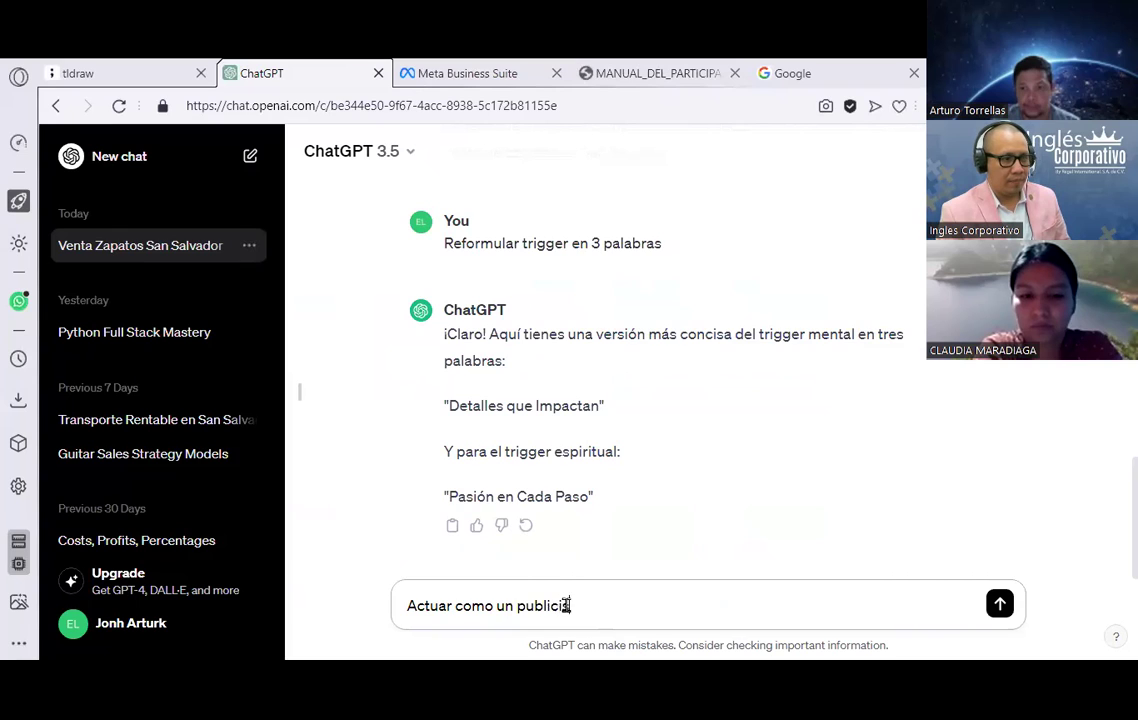
text(sta y plan)
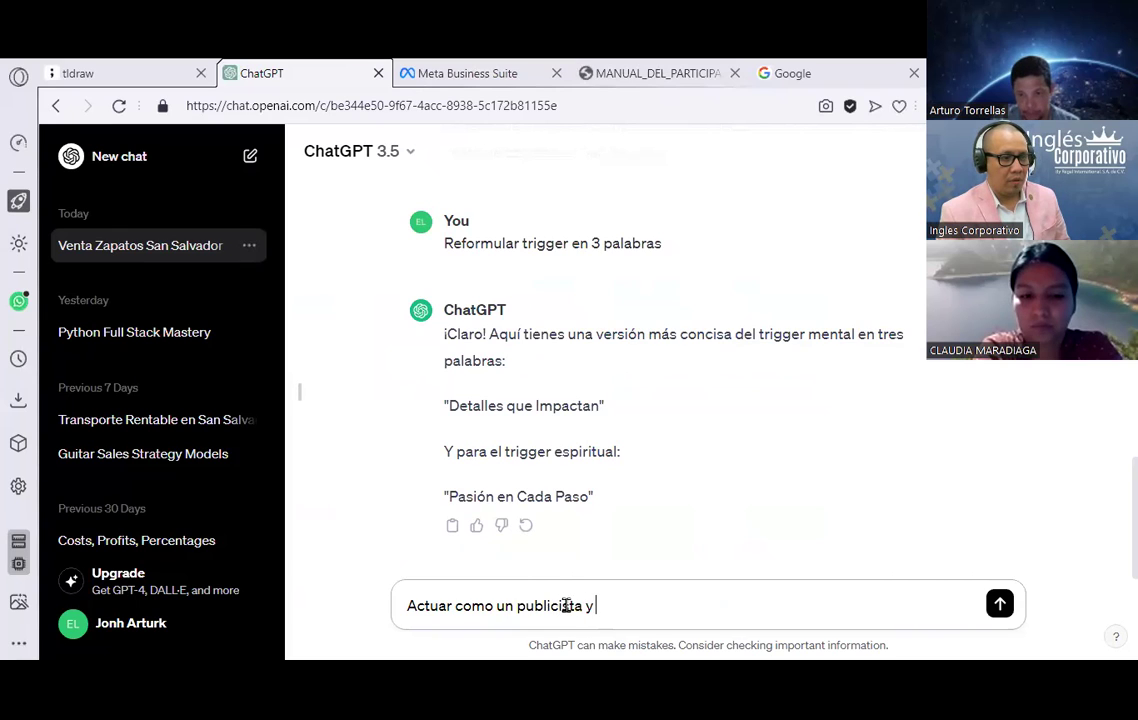
text(ificador de)
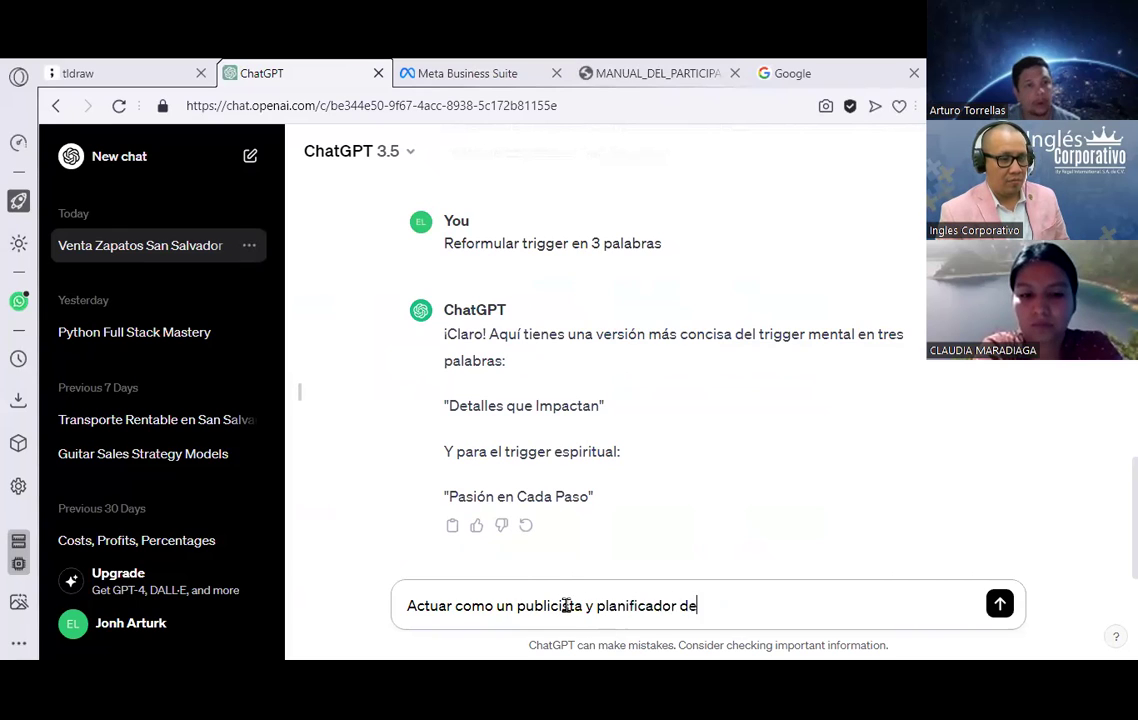
text( bodas de d3)
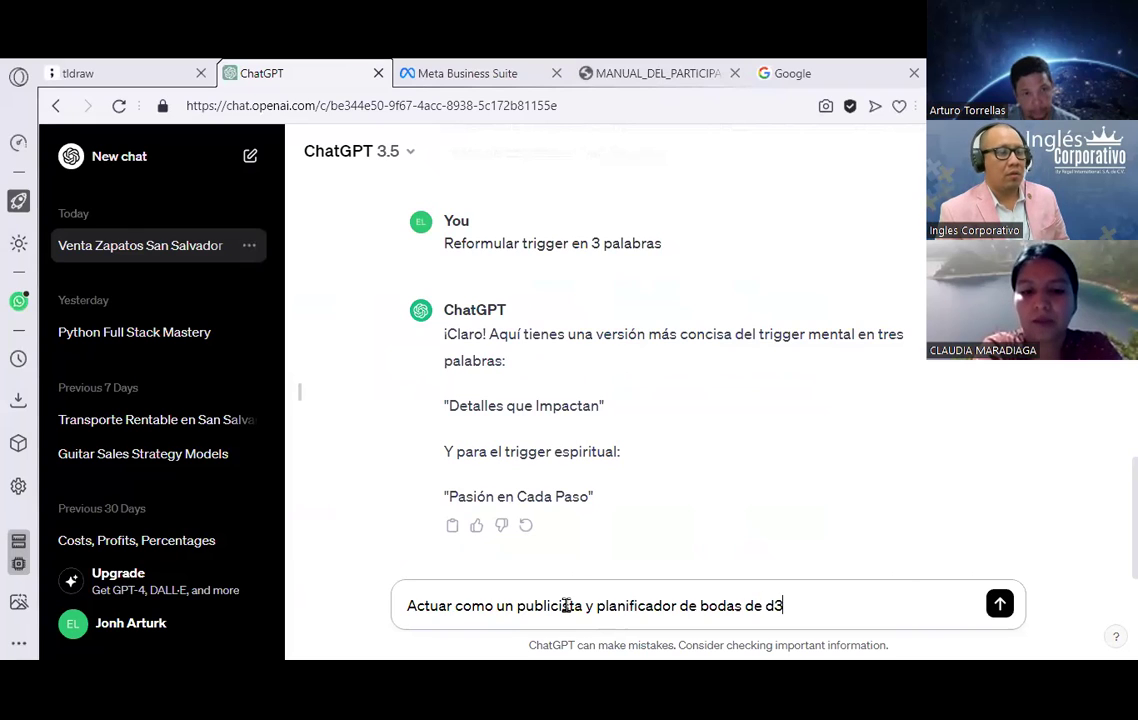
key(BackSpace)
key(BackSpace)
text(33 año)
key(BackSpace)
text(s de exe)
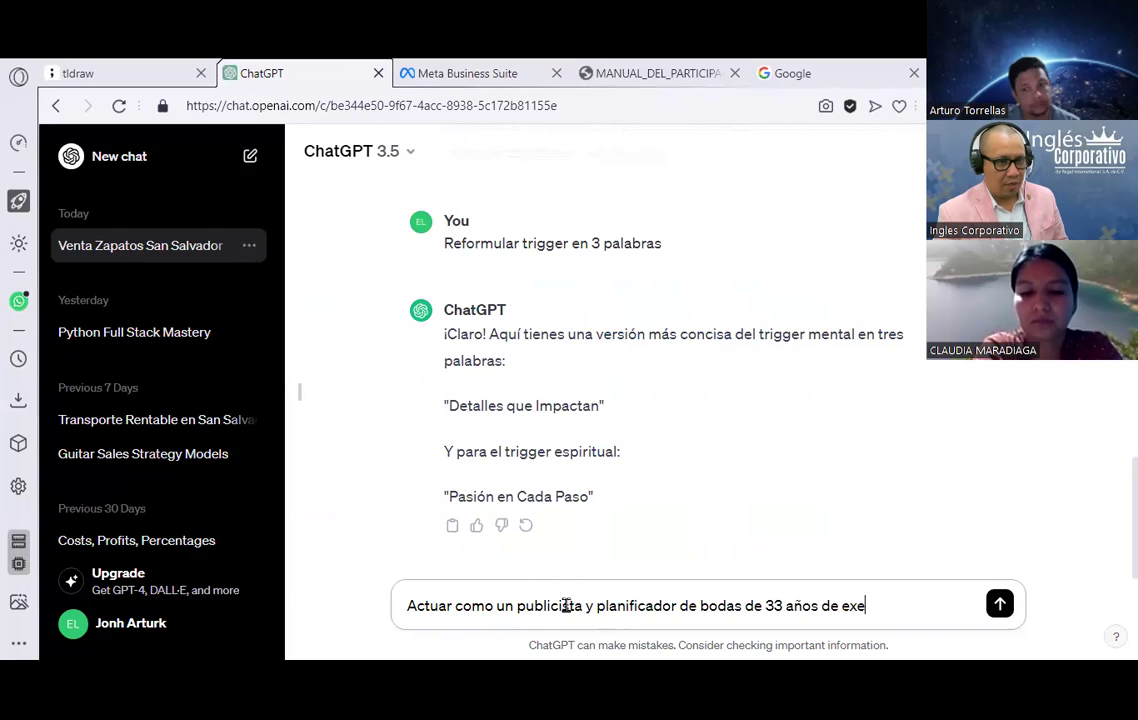
key(BackSpace)
- Request cold, warm and hot traffic strategies for 10,000 leads and $100,000 yearly, and send it
text(encia)
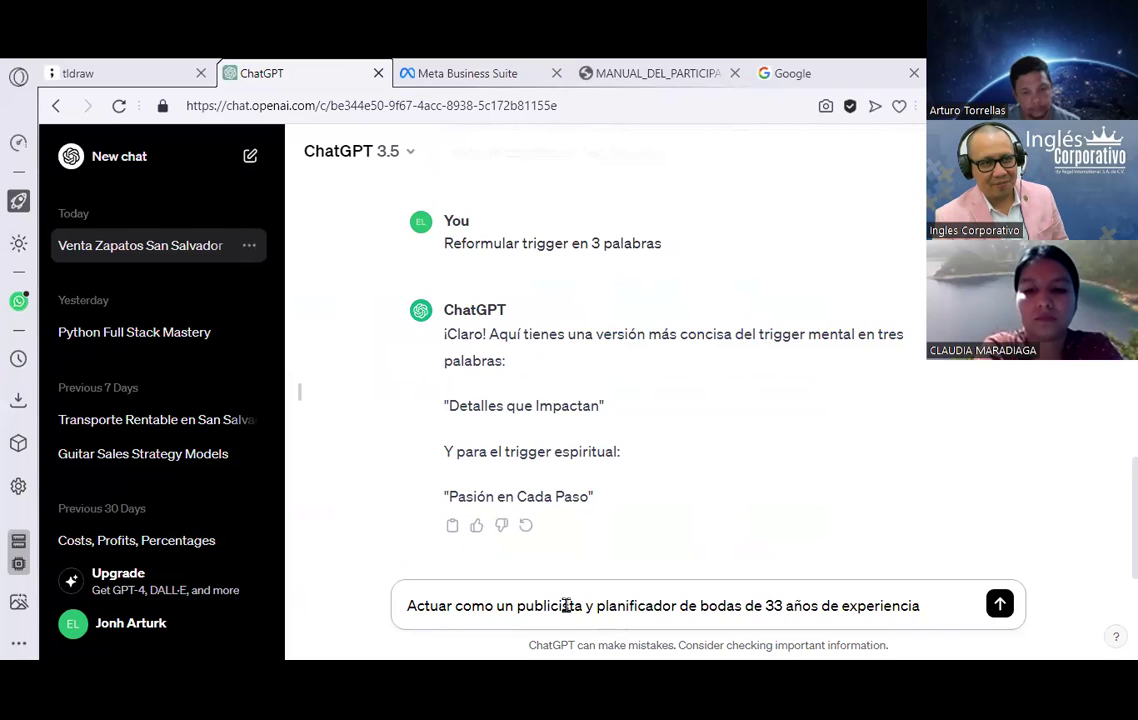
text( en SanSal)
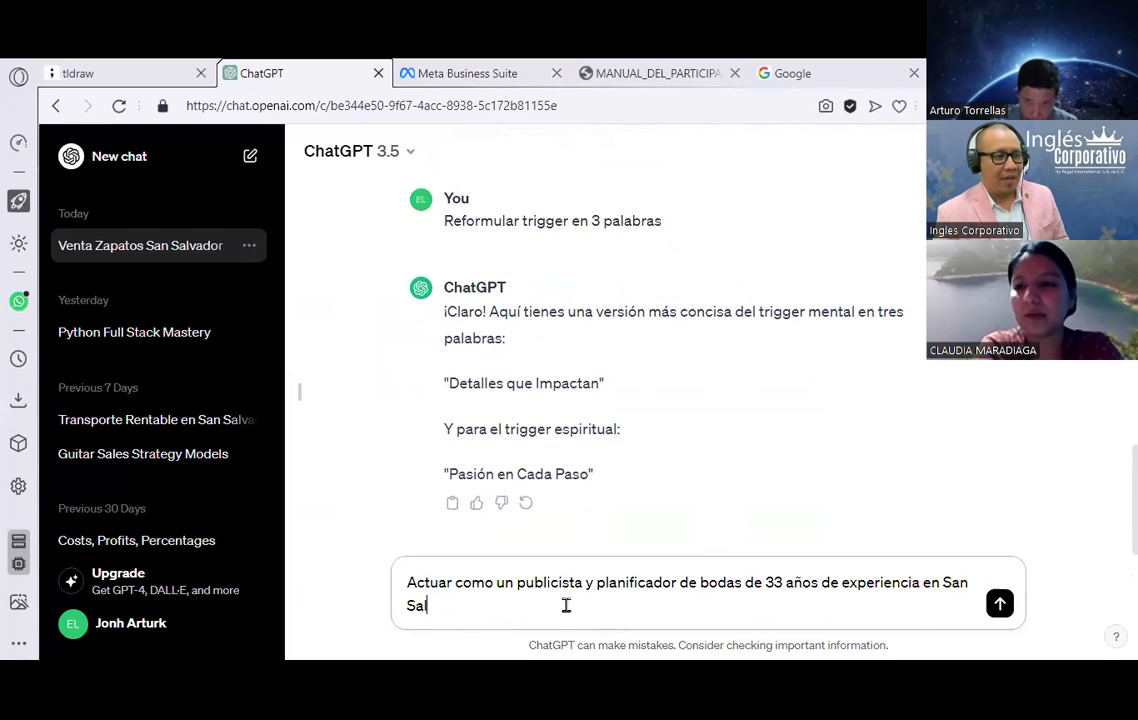
text(vador)
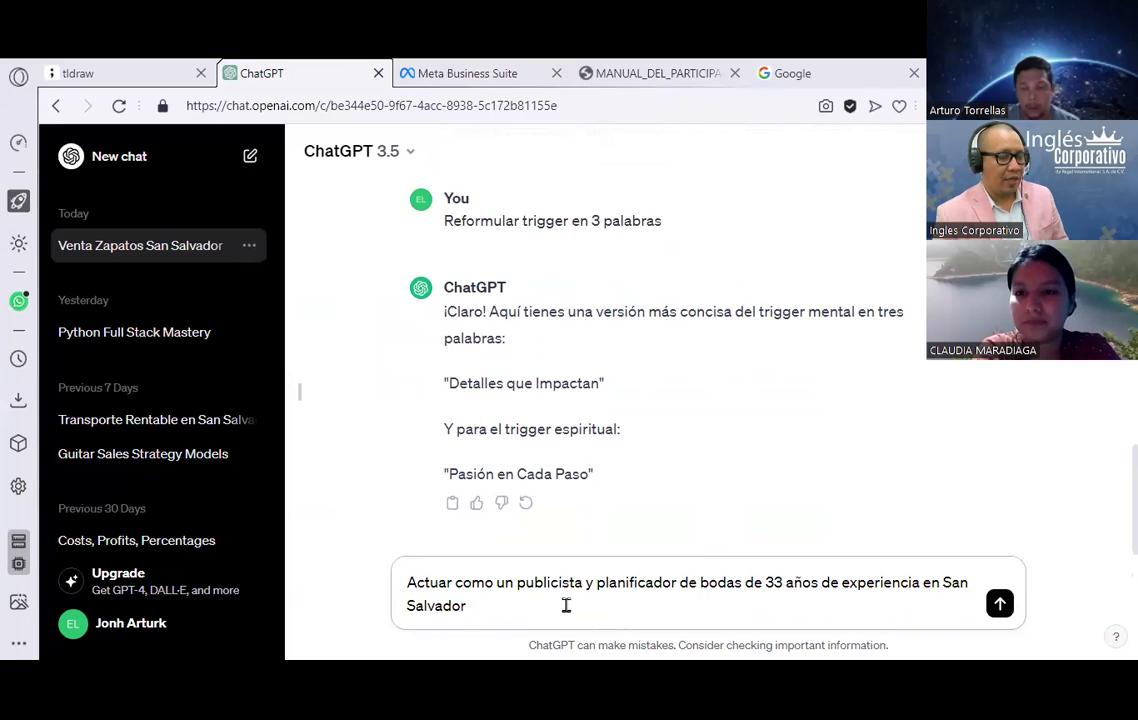
text(. Crear)
text( 2)
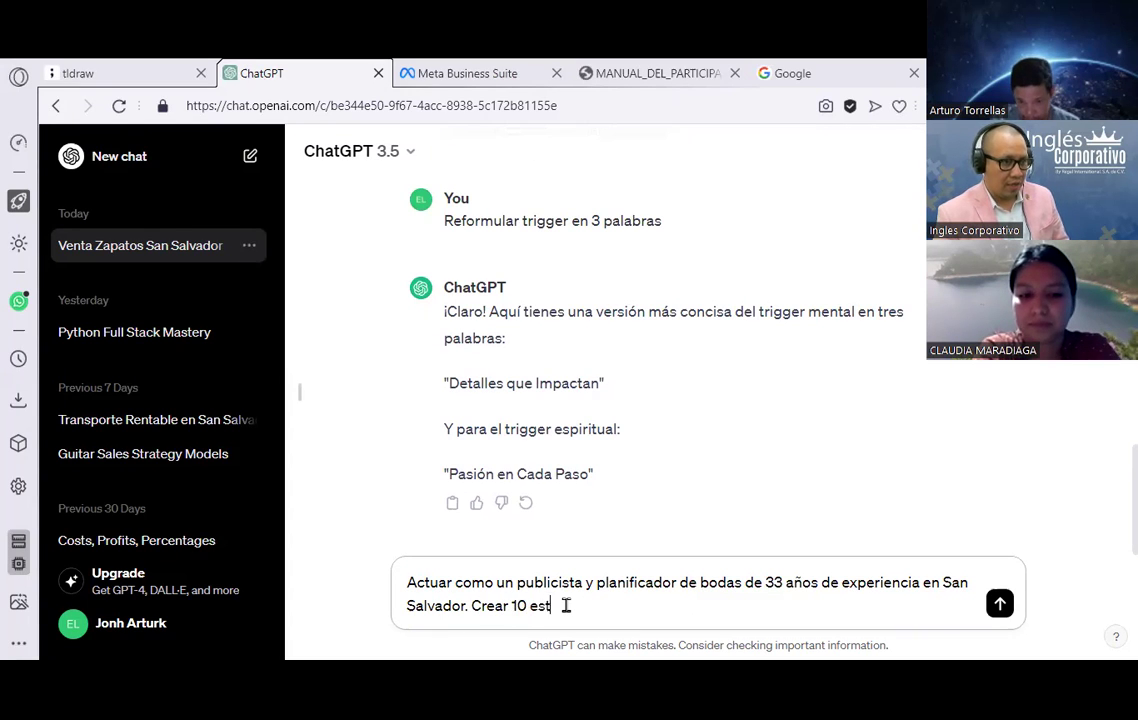
text(rategias para generar tra)
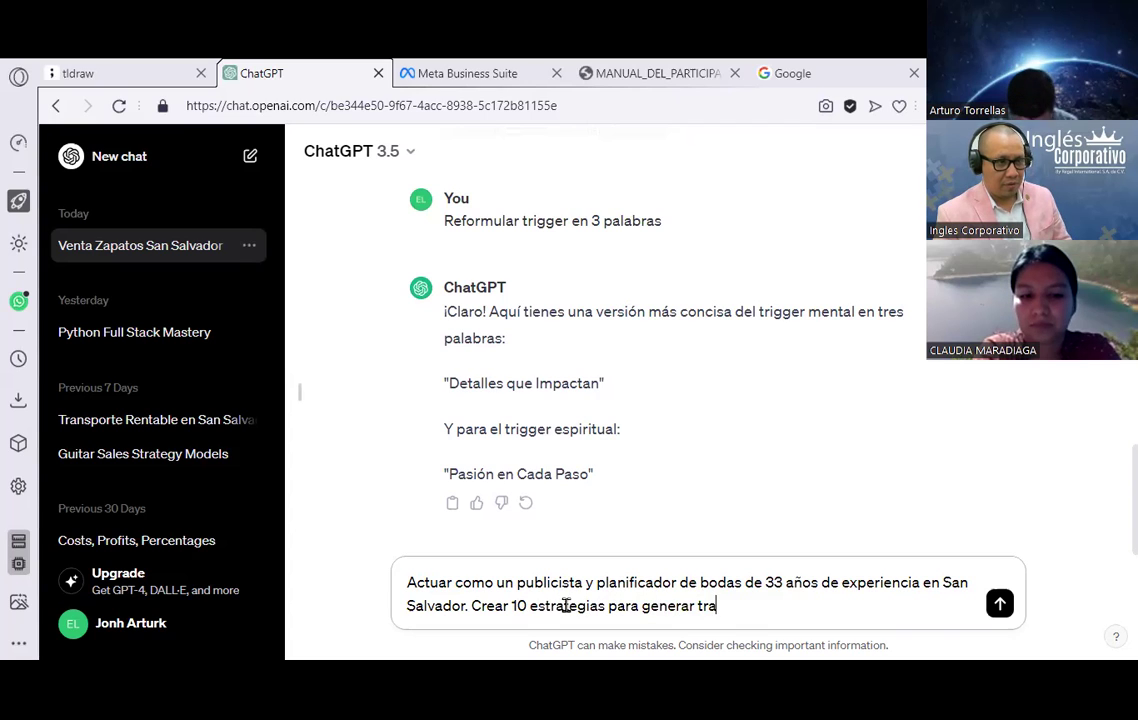
text(fico frio, tran)
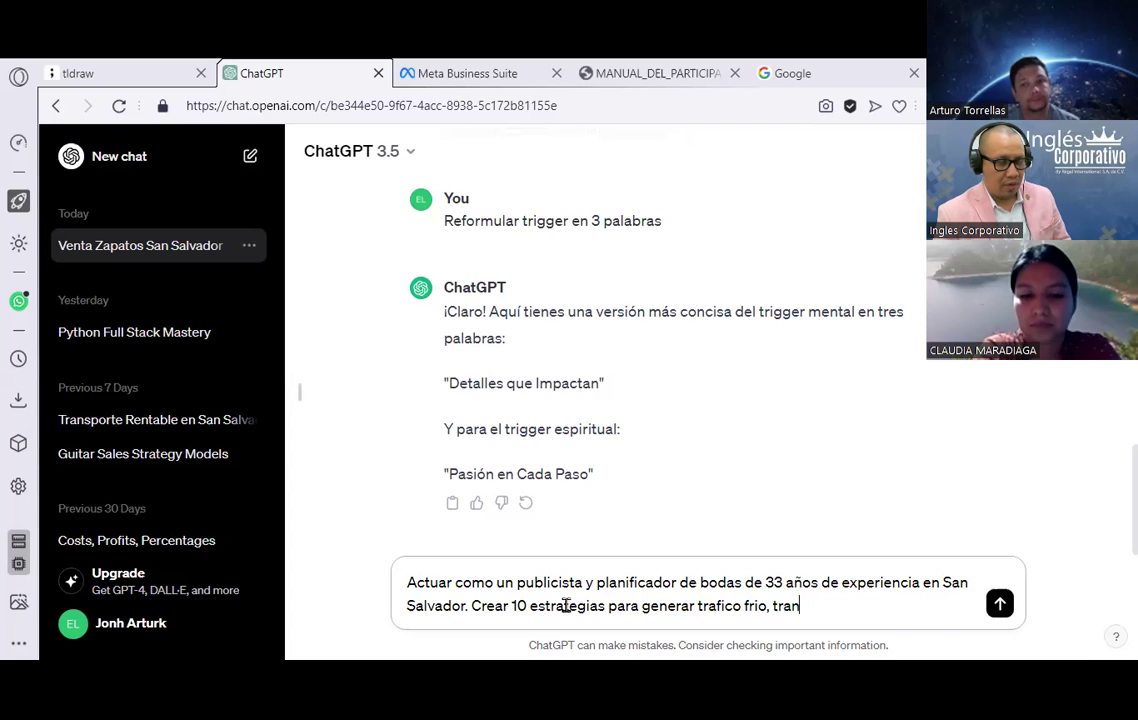
key(BackSpace)
text(f)
text(o calie)
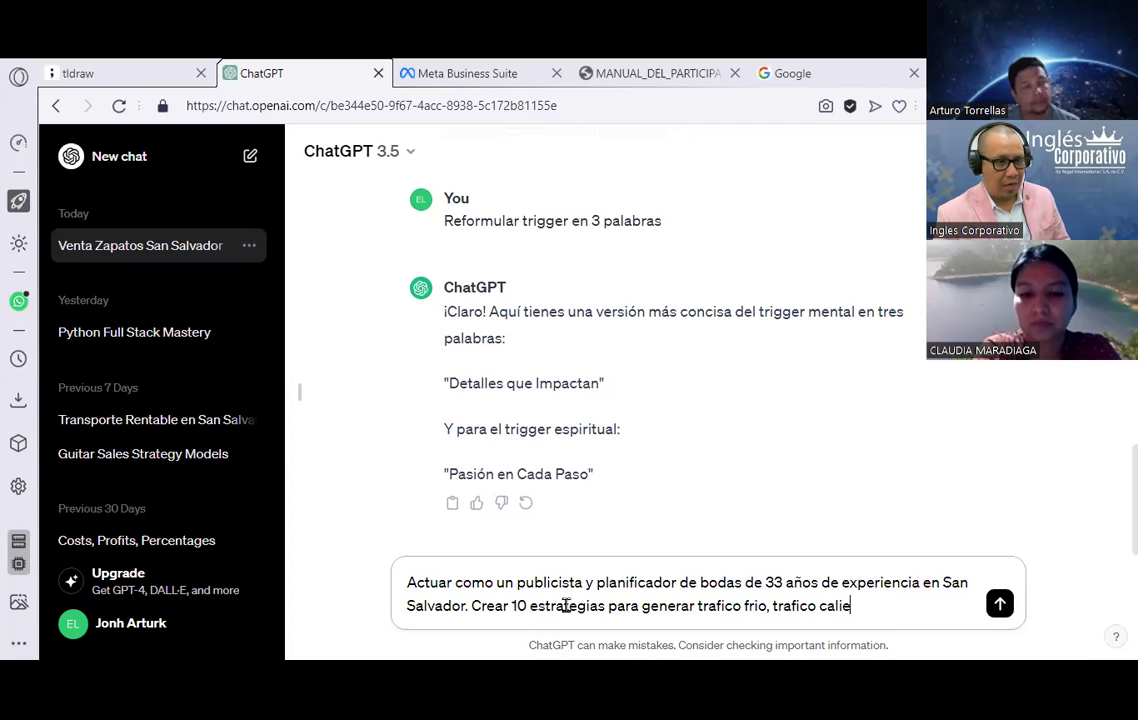
text(nte)
key(BackSpace)
key(BackSpace)
key(BackSpace)
key(BackSpace)
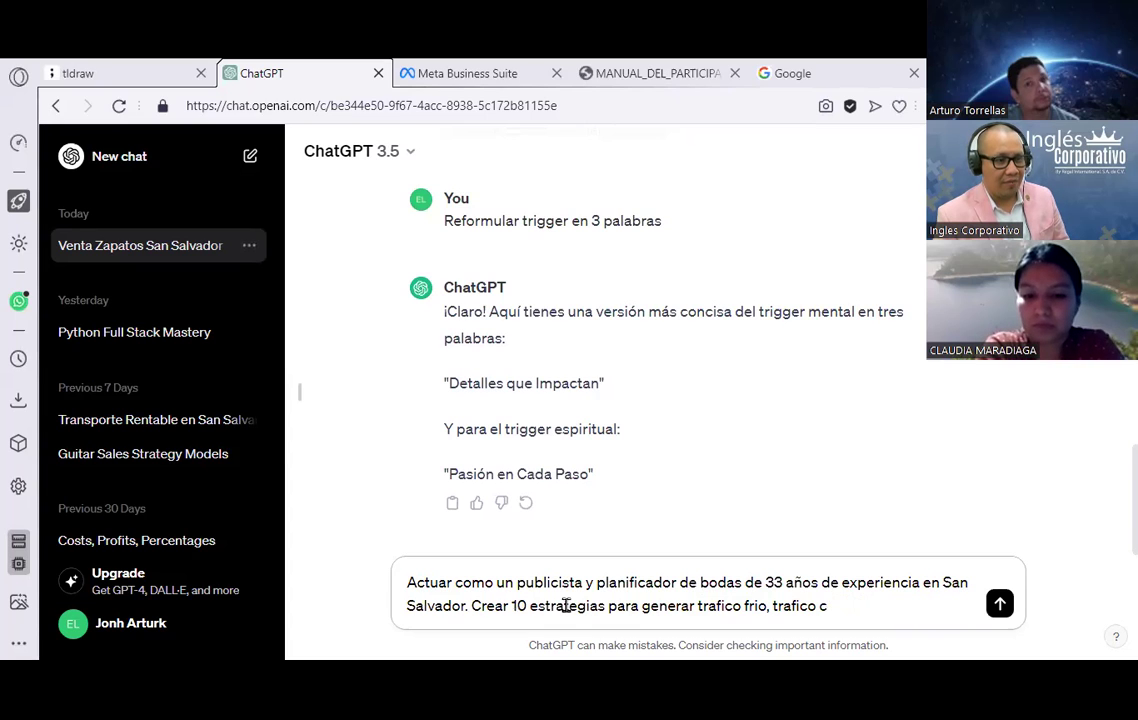
text(tibio)
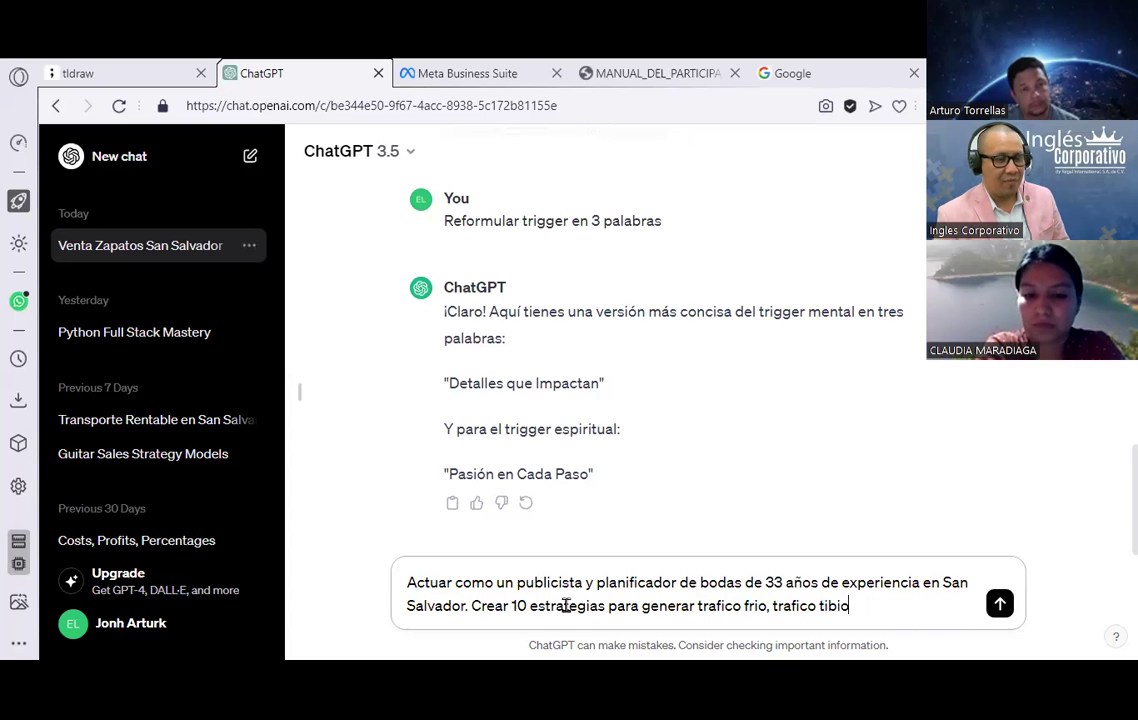
text(, trafico caliente para at)
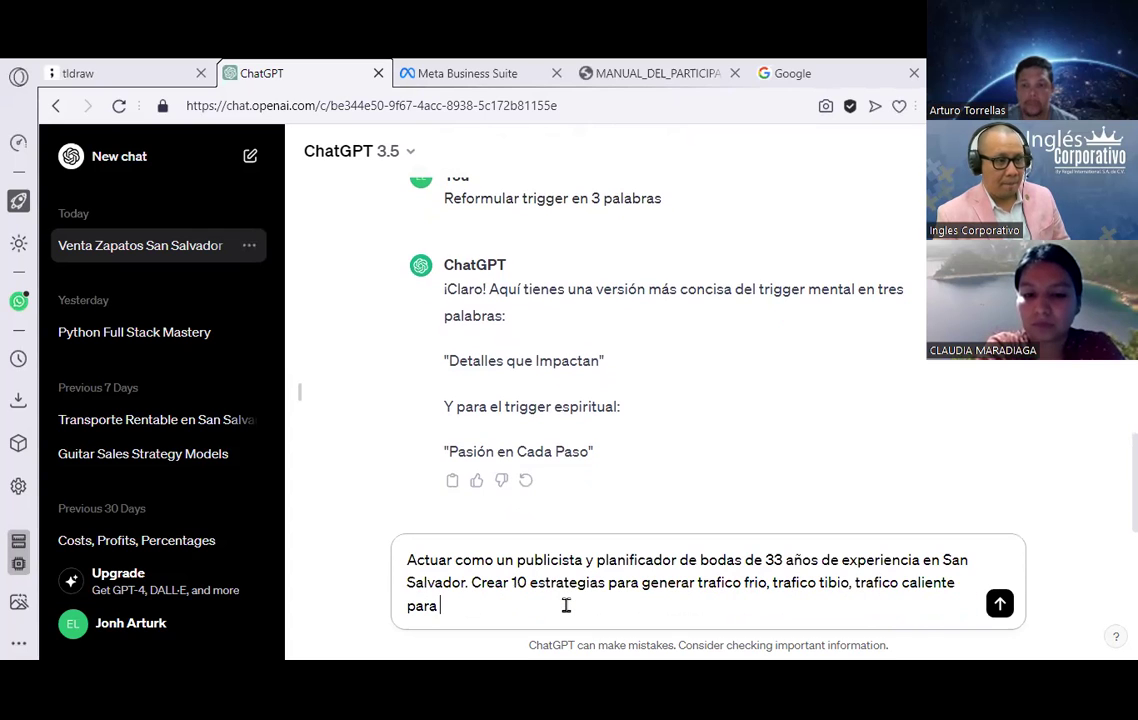
text(raer )
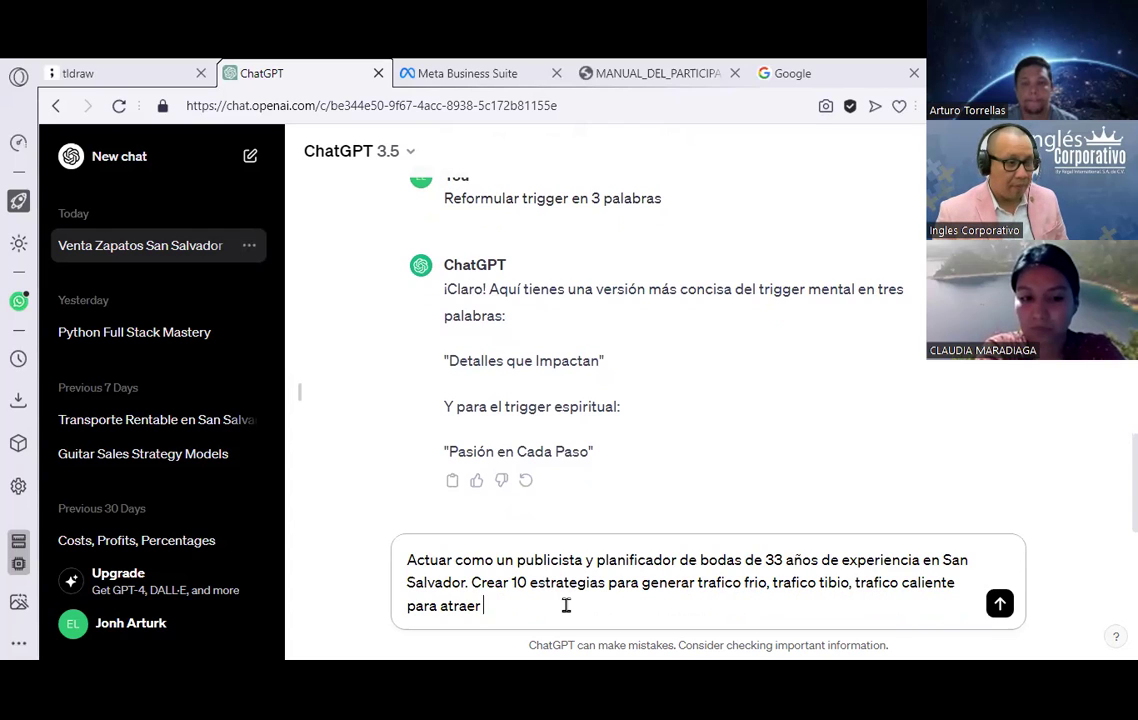
text(10000 lead)
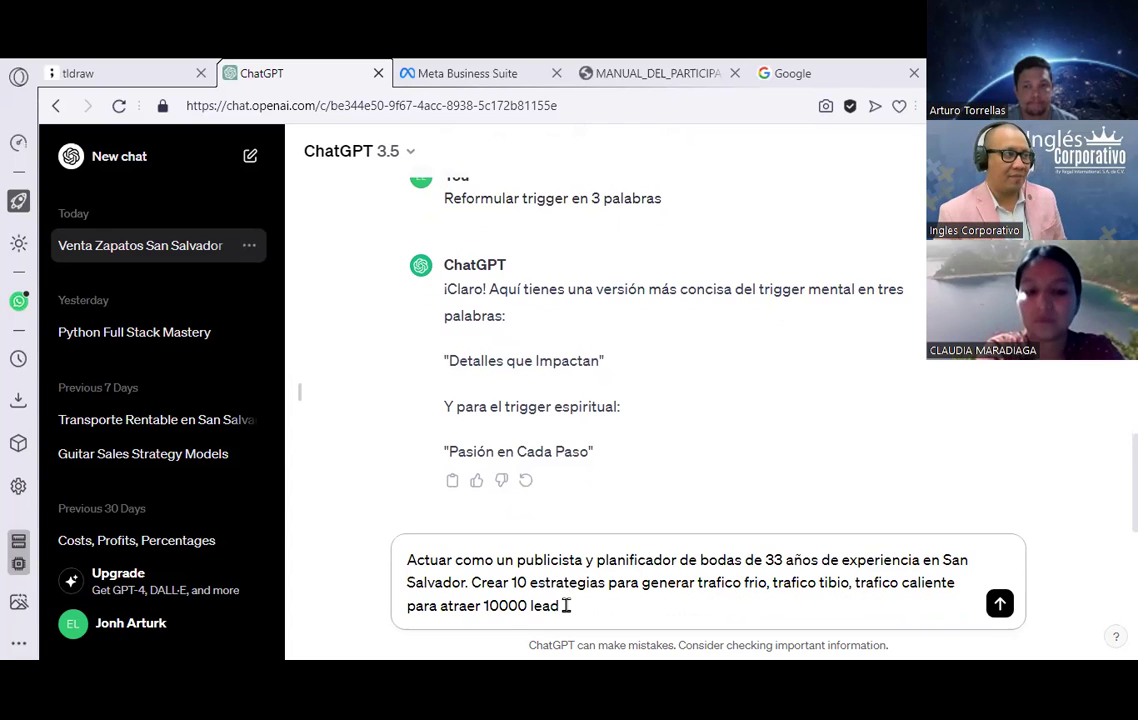
text( y vender $)
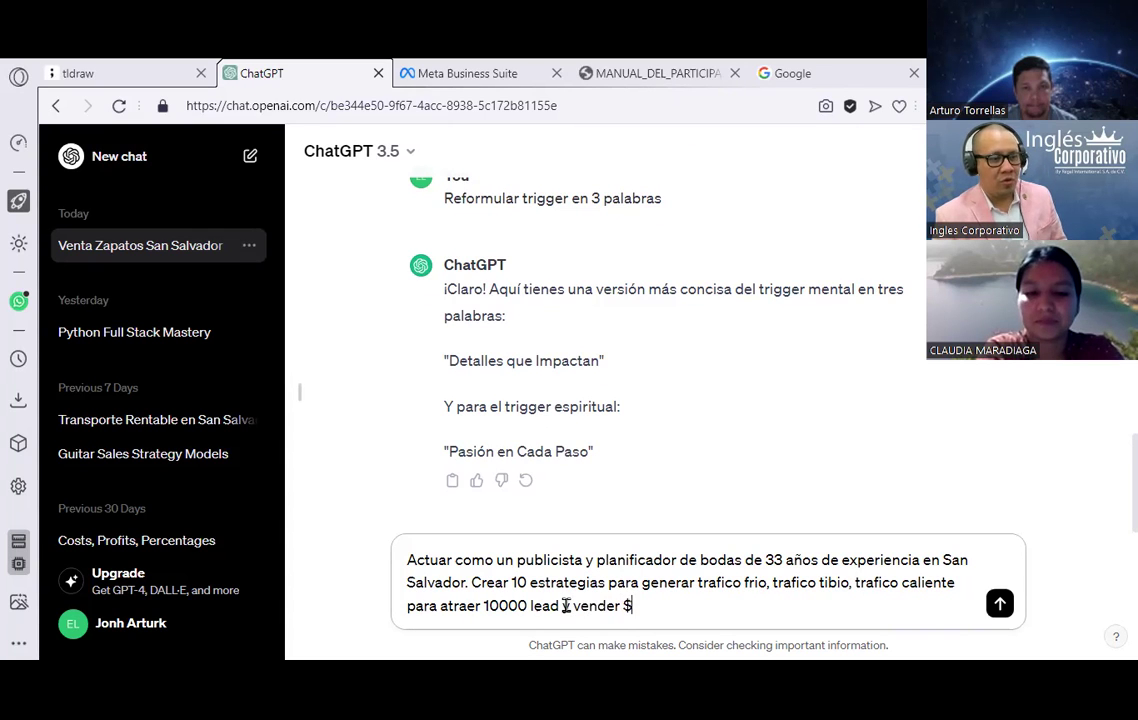
text(1)
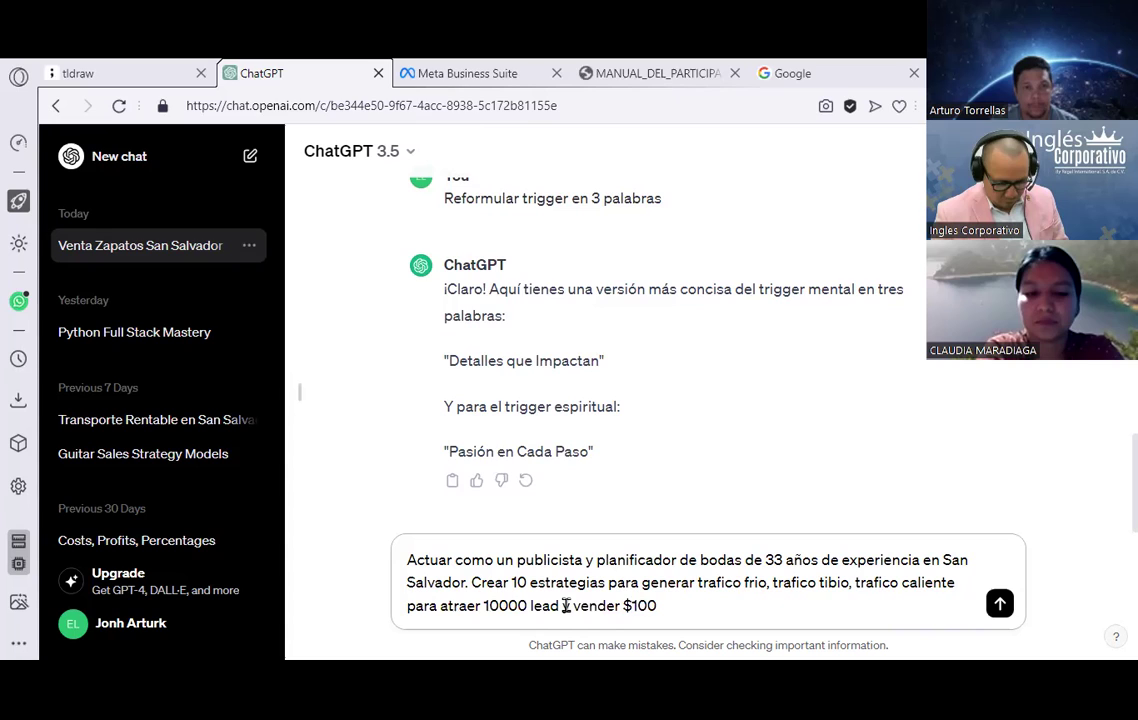
text(000)
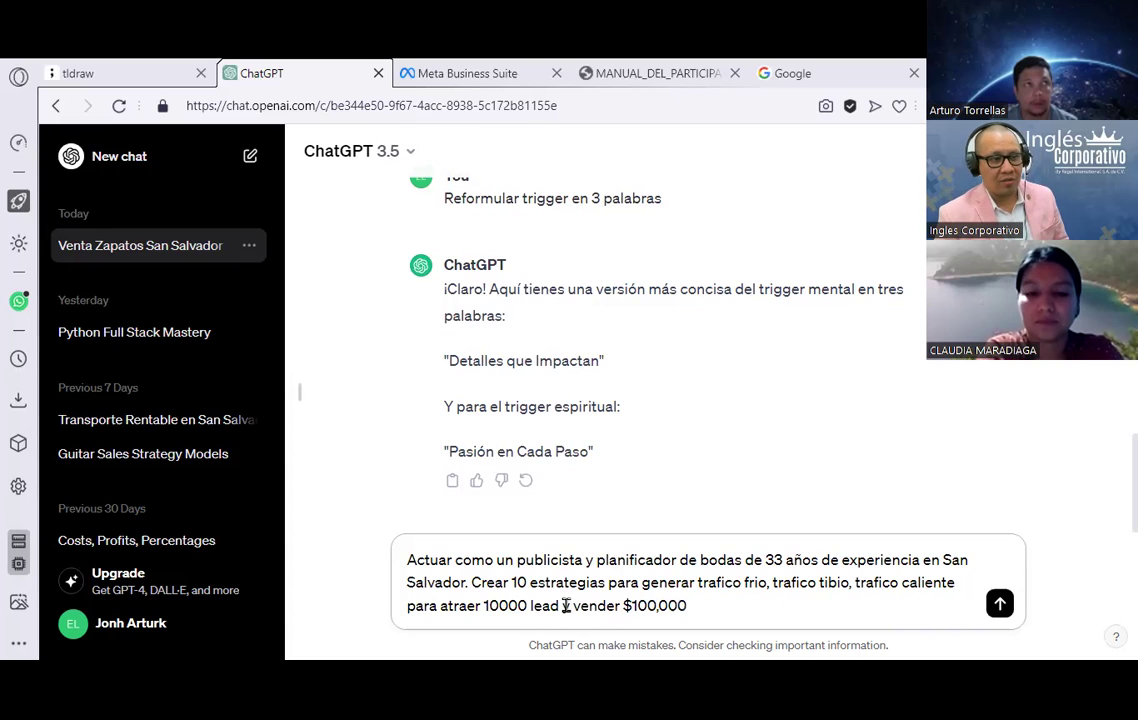
click(497, 606)
text(,)
click(706, 605)
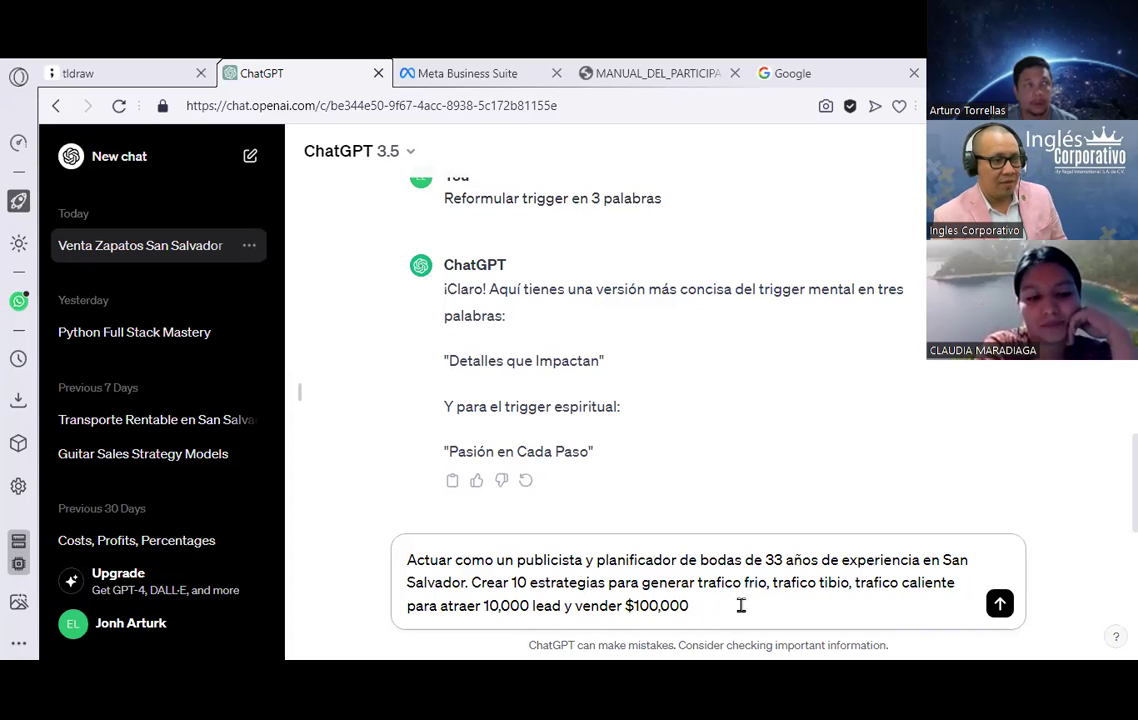
text( al año)
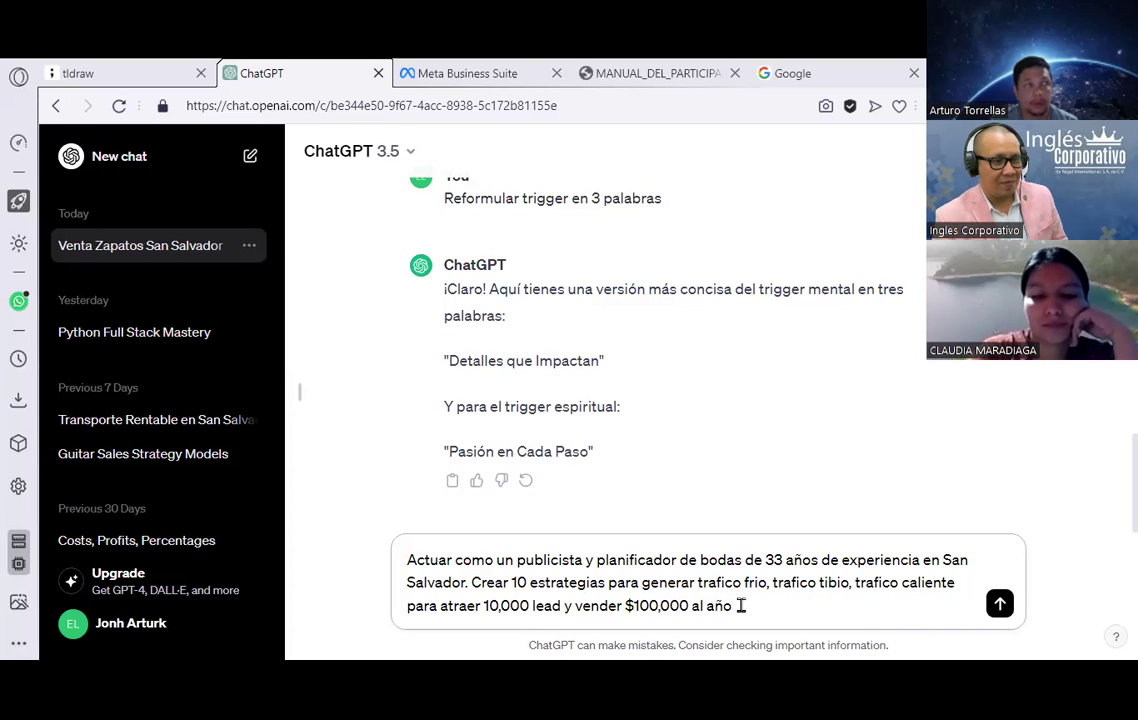
text(:_)
key(Return)
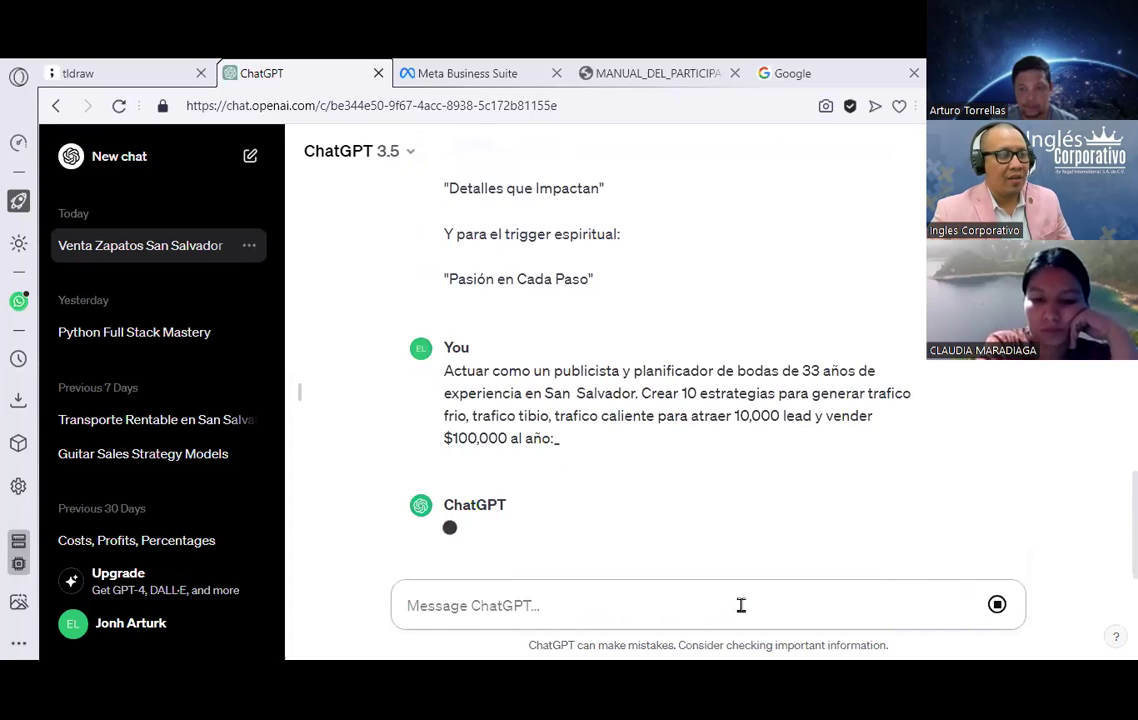
- Check the Meta draft and tldraw board, then read ChatGPT's cold-traffic strategies as they stream in
click(436, 73)
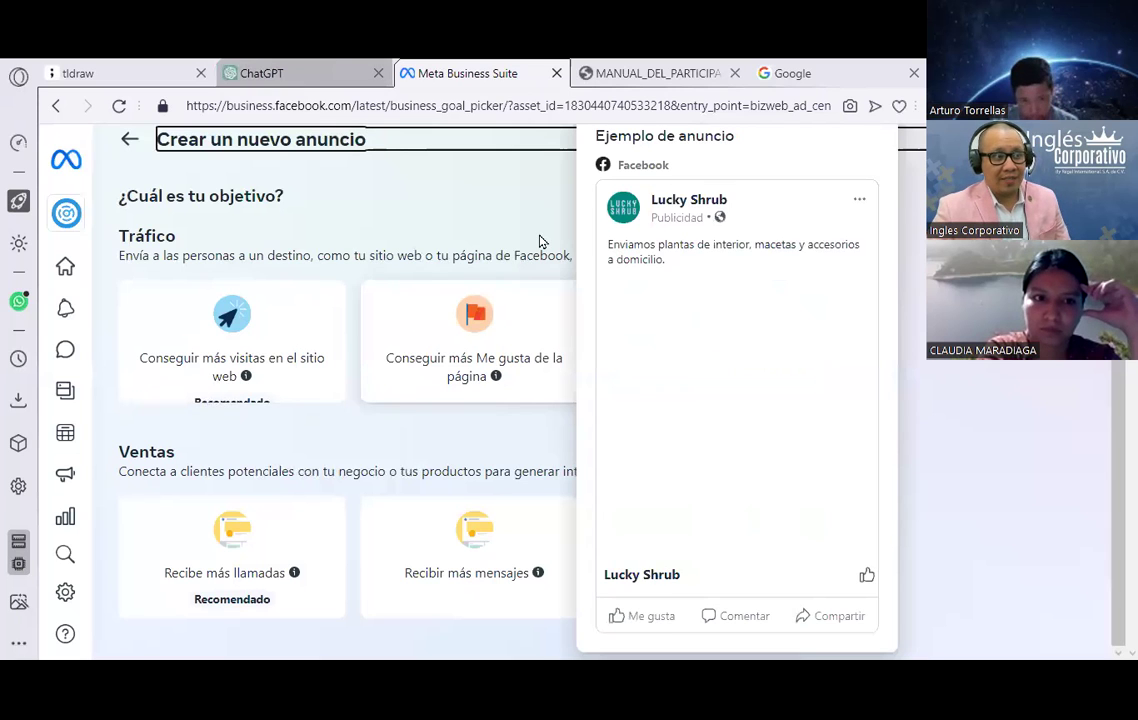
click(298, 68)
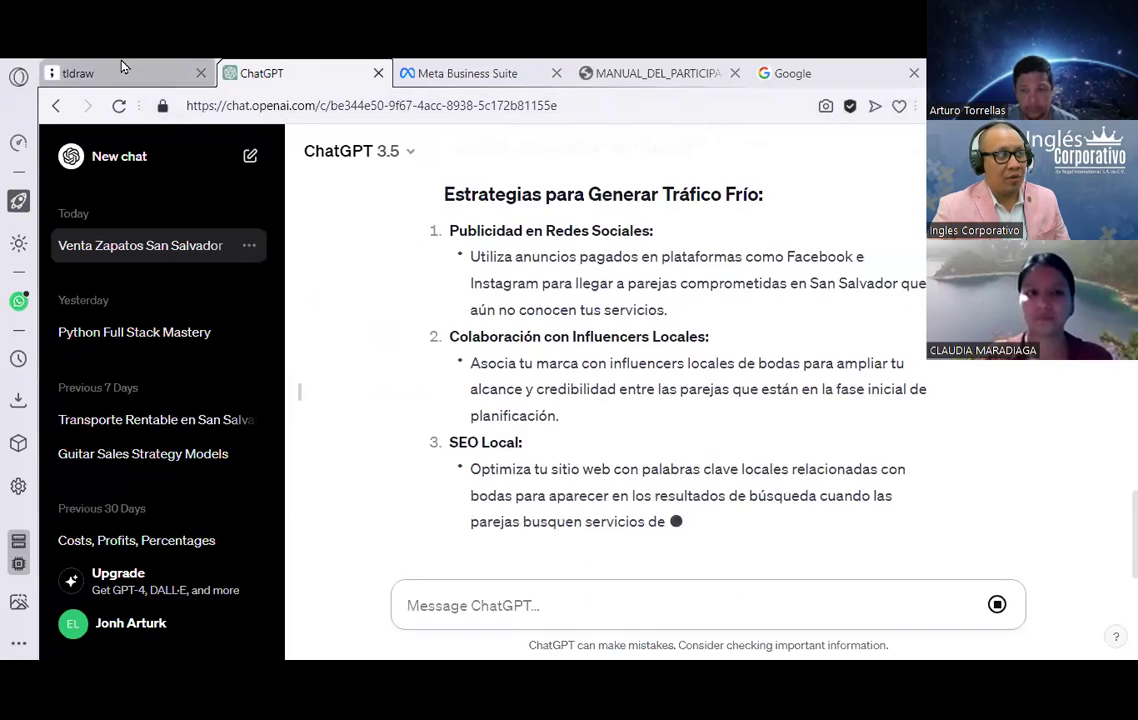
click(122, 66)
click(290, 68)
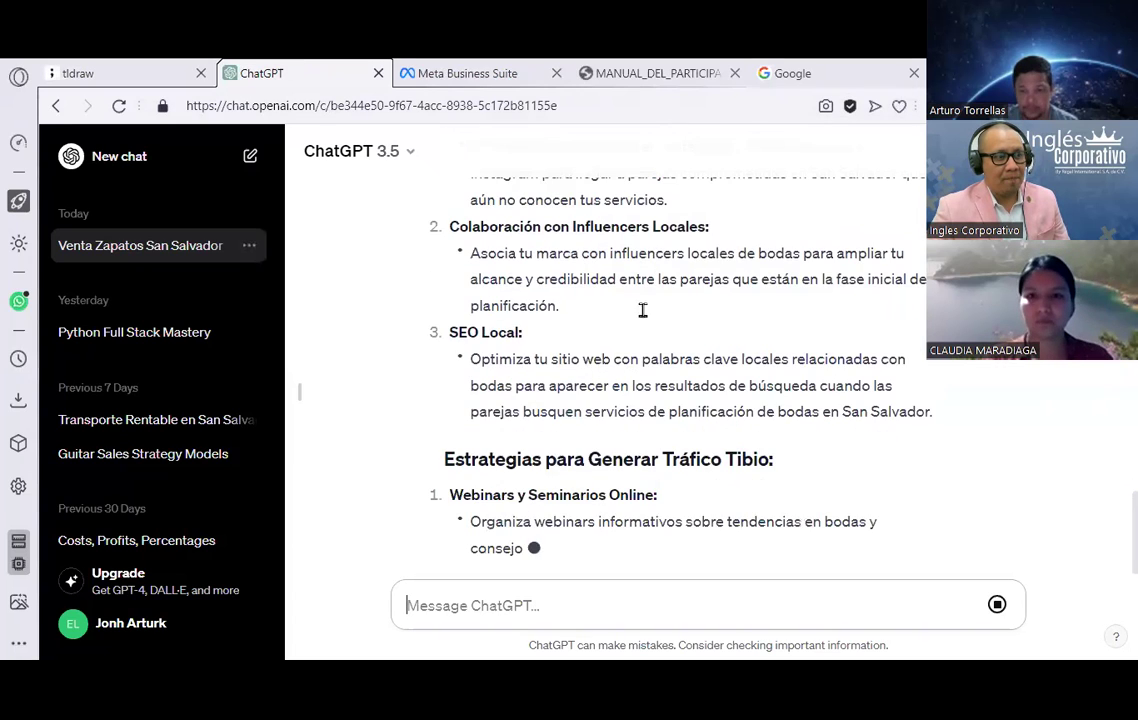
scroll(668, 395, up, 2)
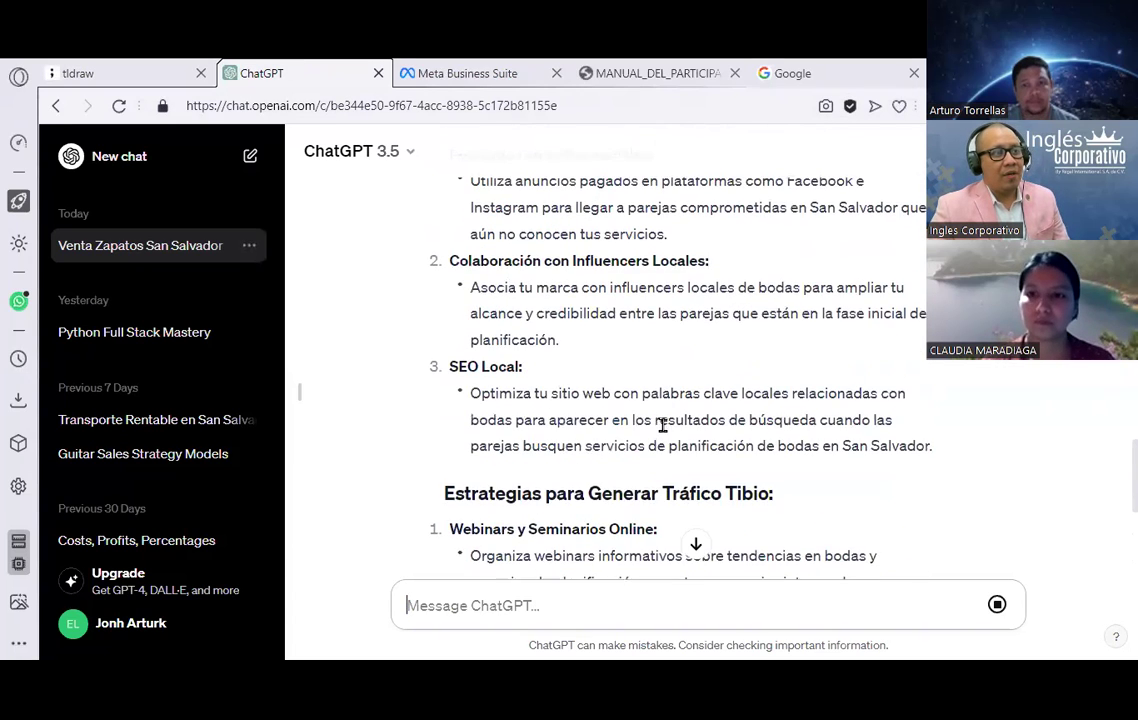
scroll(660, 440, up, 1)
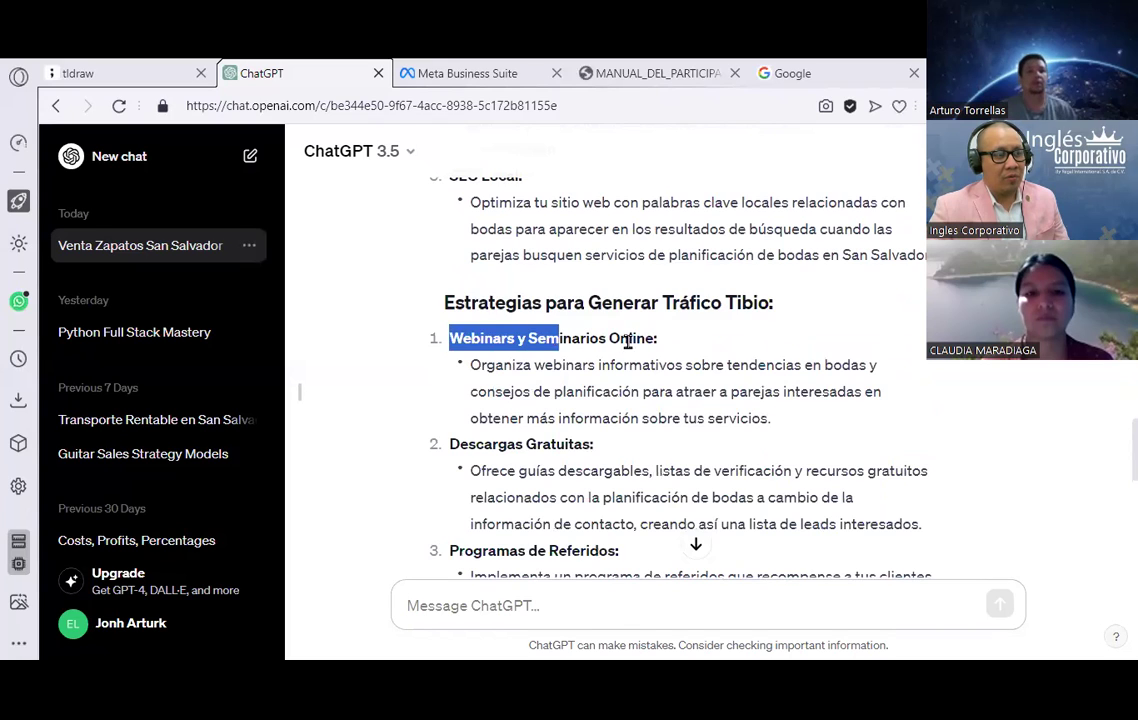
drag(452, 338, 673, 350)
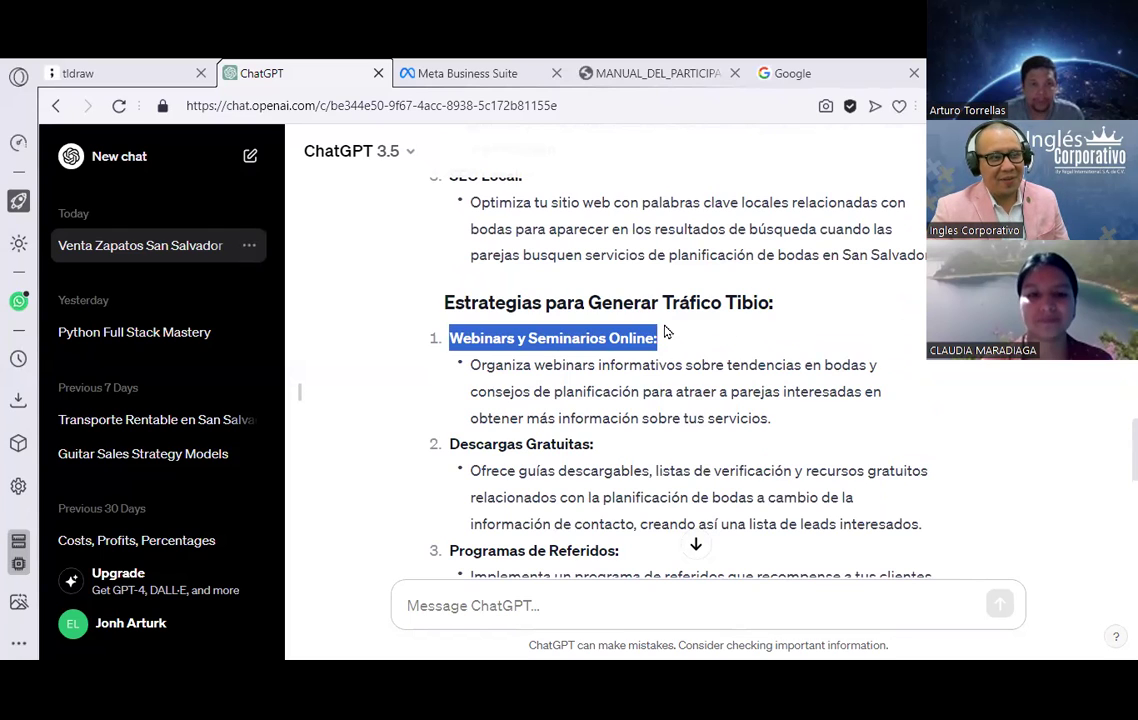
scroll(660, 343, down, 1)
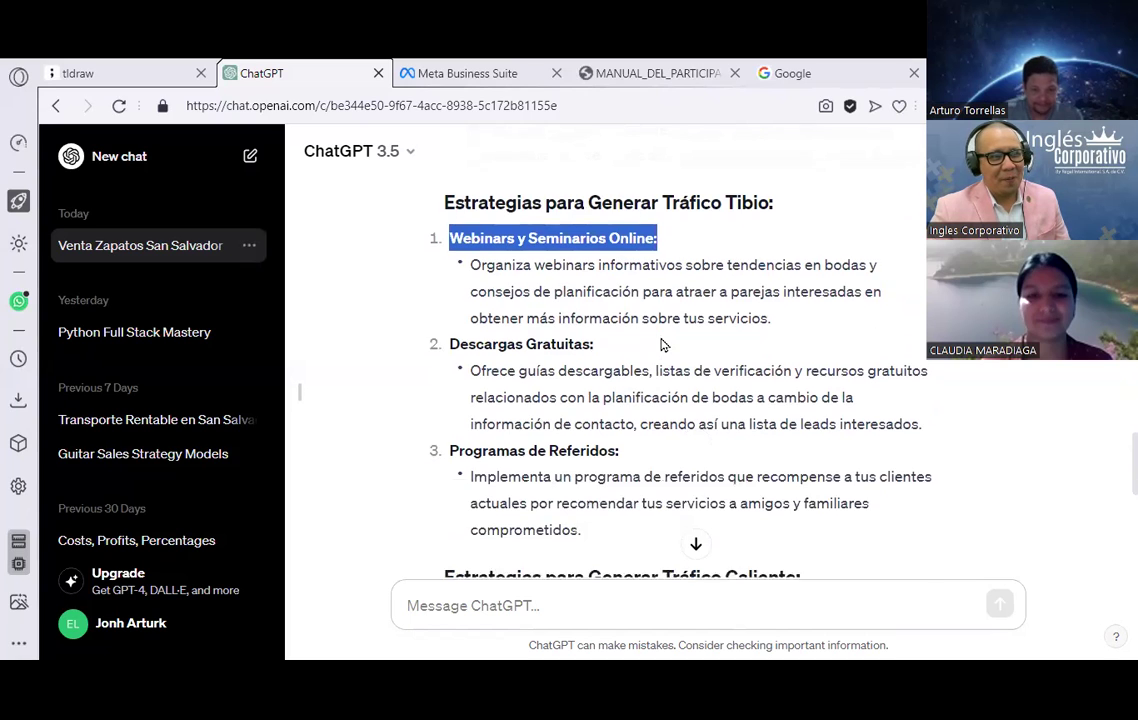
scroll(635, 356, down, 1)
scroll(592, 381, up, 1)
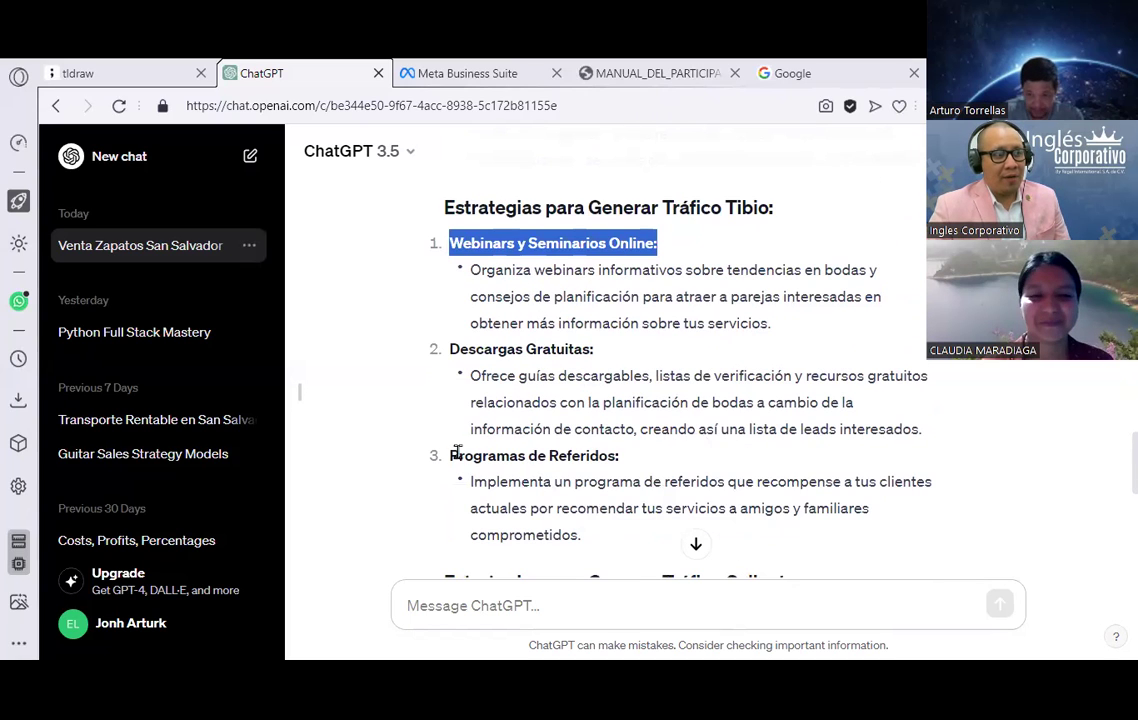
drag(451, 455, 628, 458)
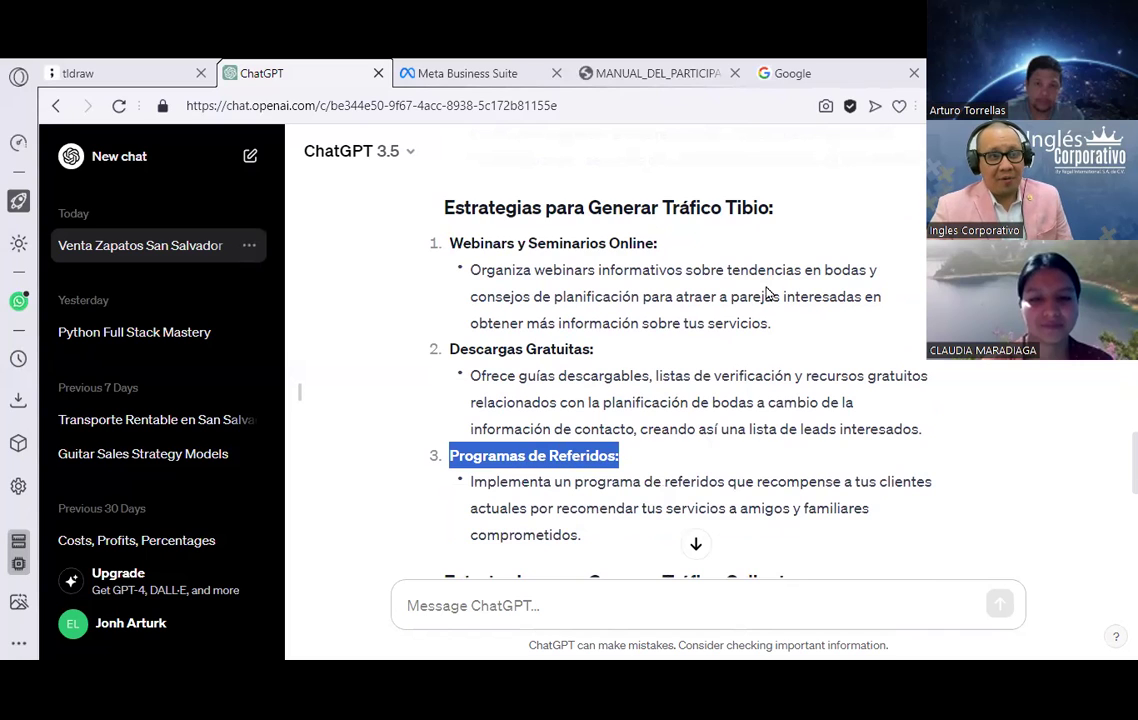
scroll(597, 368, down, 2)
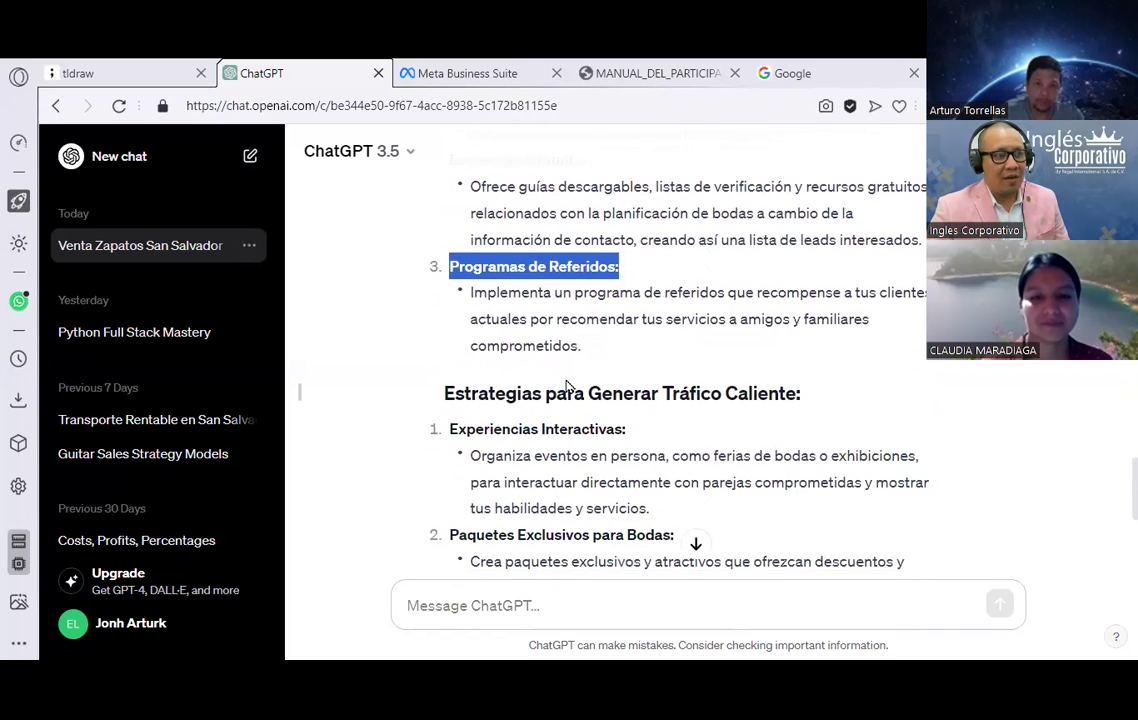
scroll(540, 375, down, 1)
drag(445, 298, 827, 313)
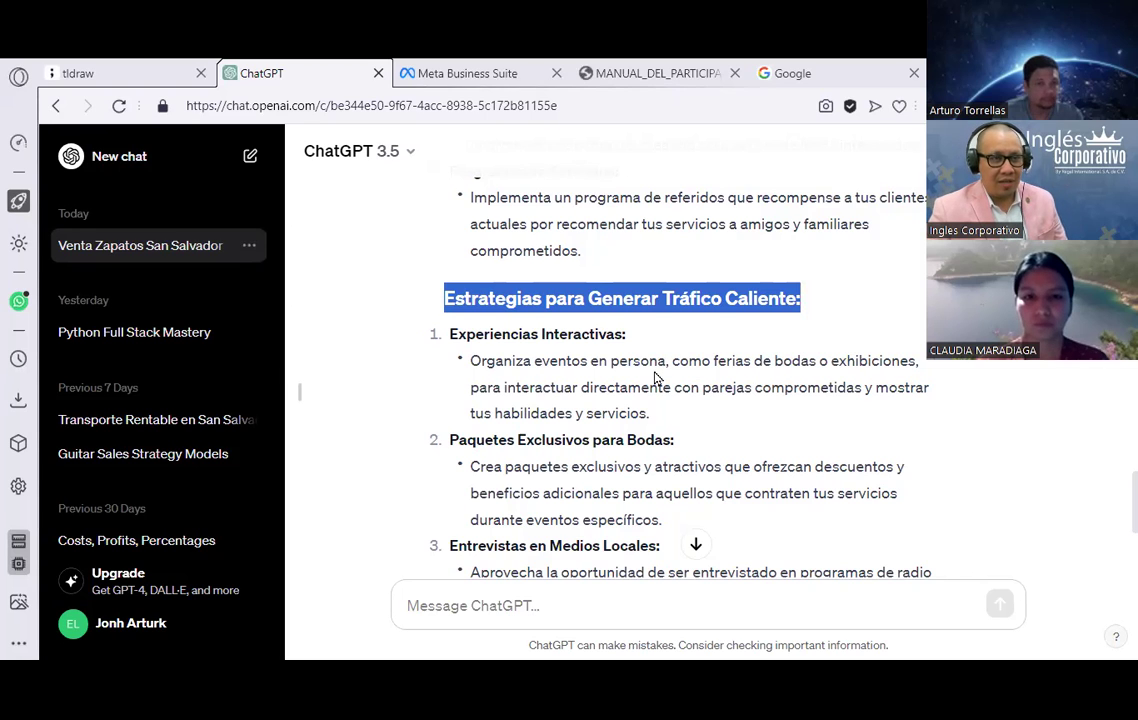
- Scroll ChatGPT's hot-traffic list, highlighting Experiencias Interactivas, Paquetes Exclusivos para Bodas and Entrevistas en Medios Locales
scroll(655, 377, down, 1)
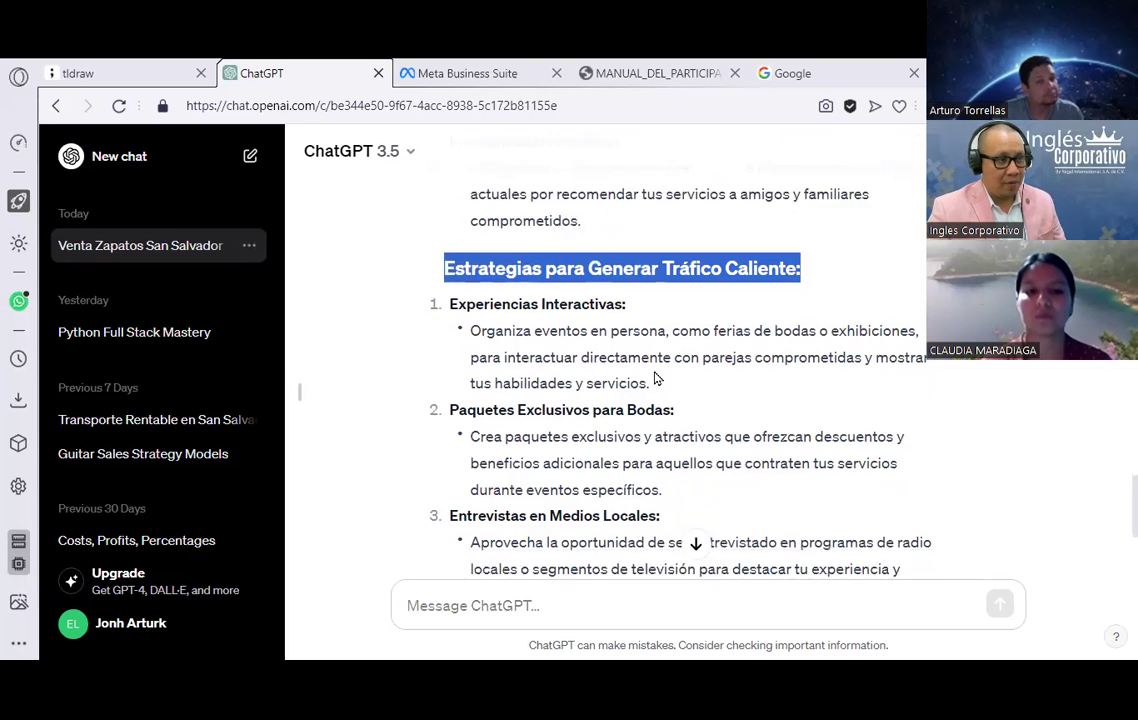
drag(450, 240, 656, 262)
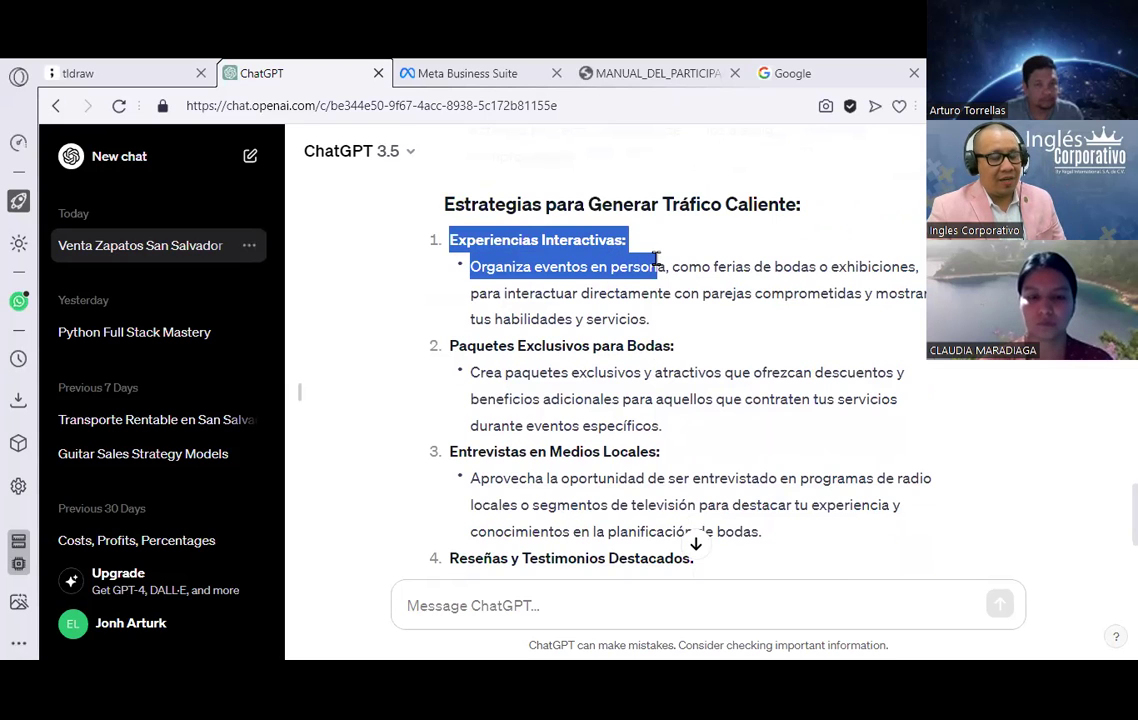
scroll(642, 295, down, 1)
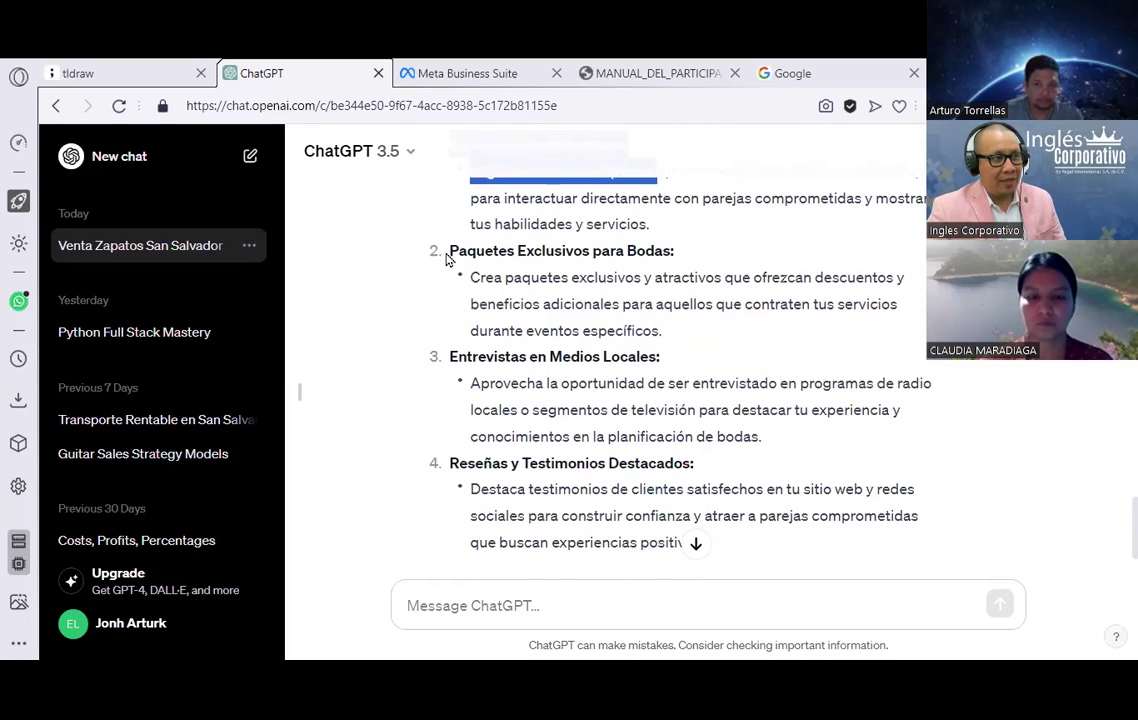
drag(447, 255, 688, 257)
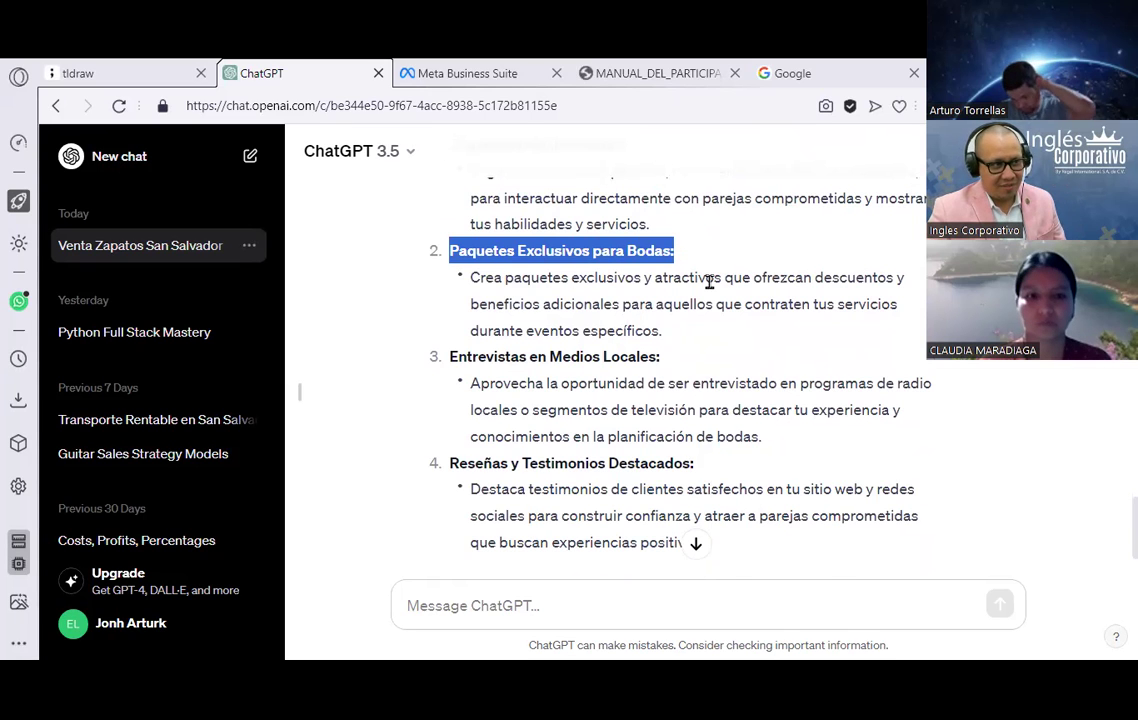
scroll(709, 282, down, 1)
mouse_move(447, 262)
mouse_down()
mouse_move(670, 264)
mouse_move(433, 272)
mouse_up()
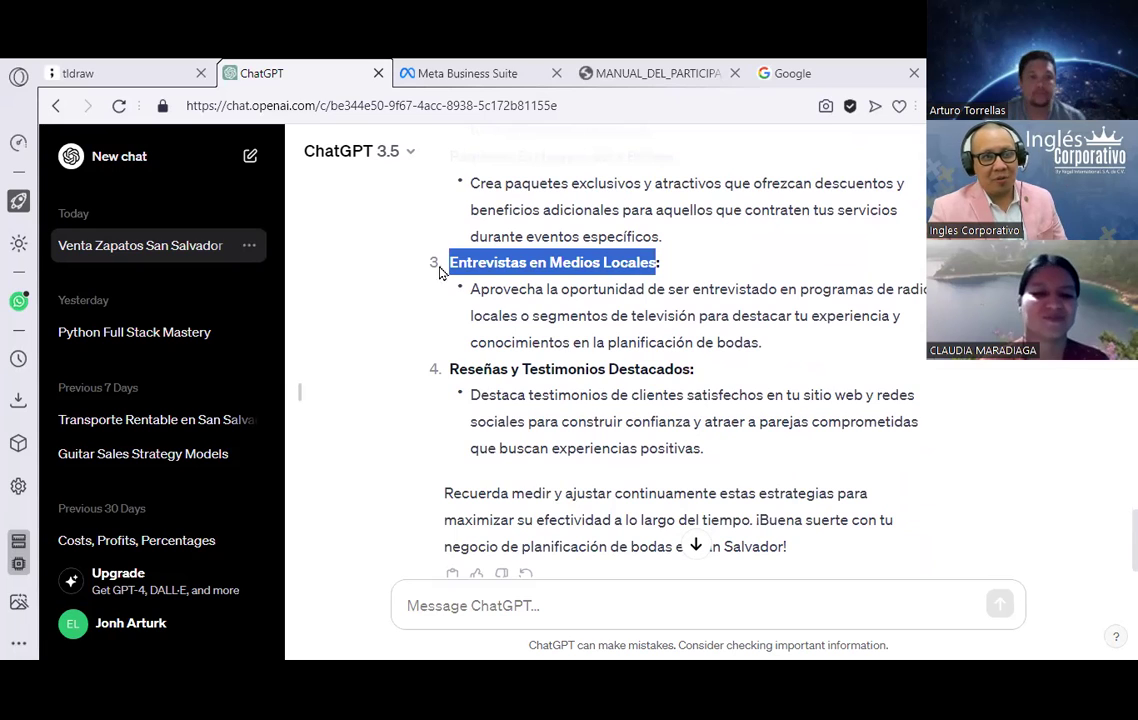
scroll(815, 221, down, 1)
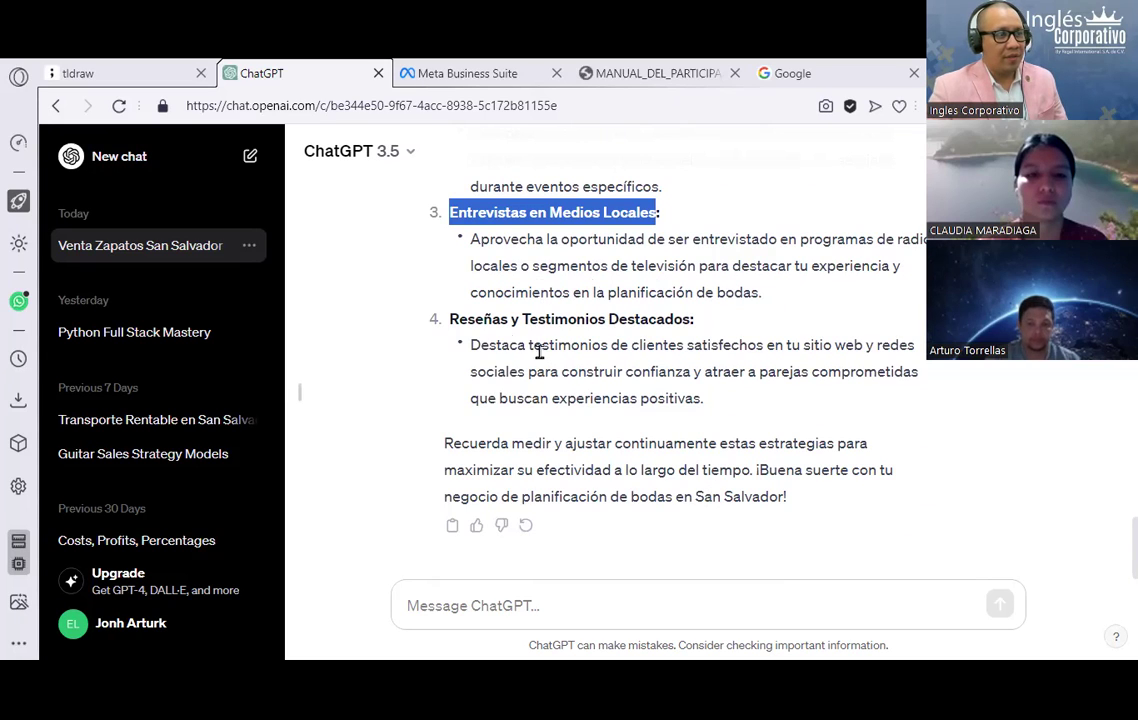
scroll(754, 349, up, 1)
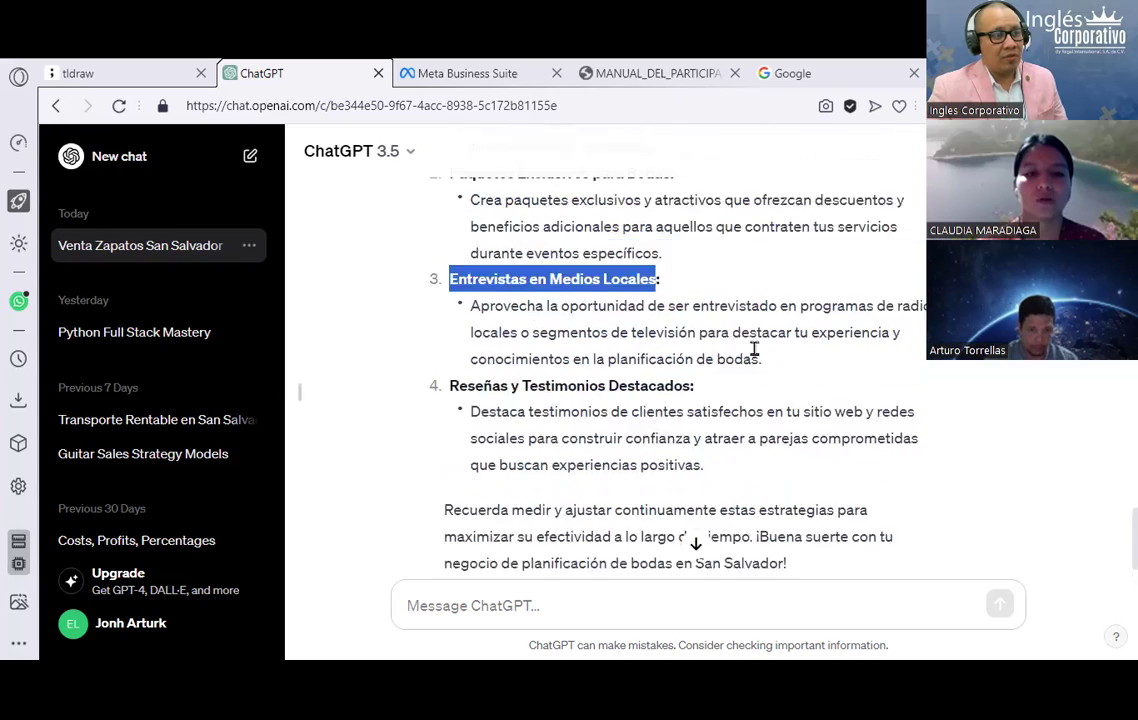
scroll(756, 355, up, 3)
scroll(763, 360, up, 3)
scroll(700, 400, down, 3)
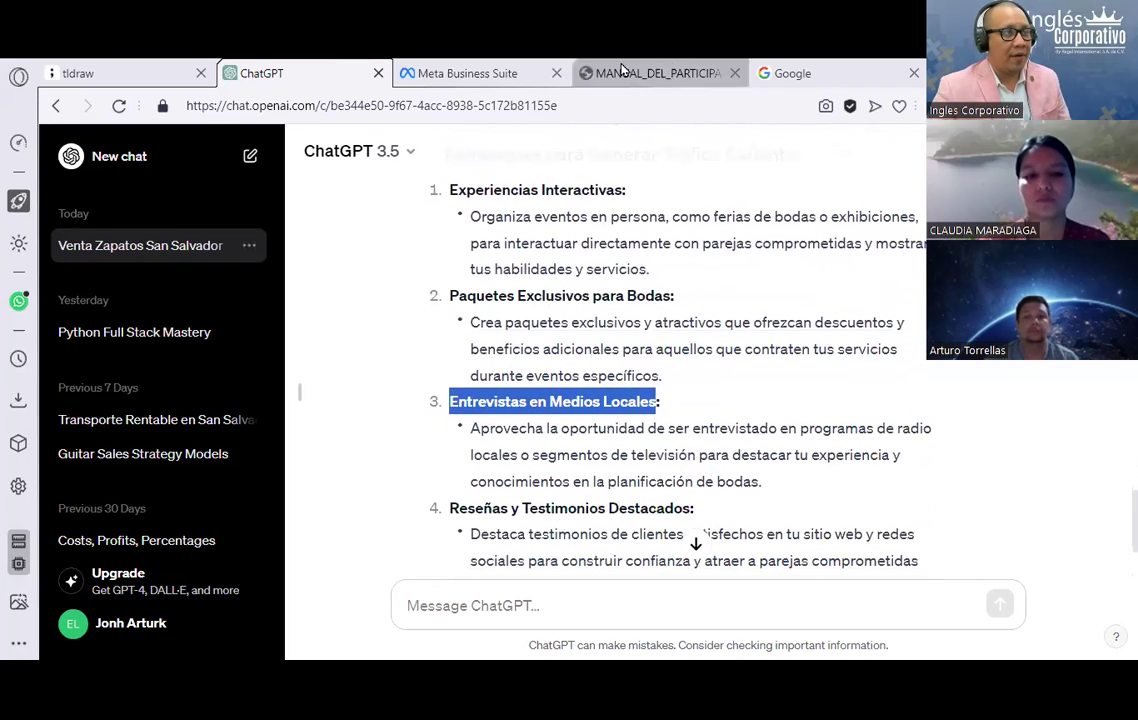
- In the manual PDF, highlight the Imagen Única and Carrusel ad format descriptions
click(470, 73)
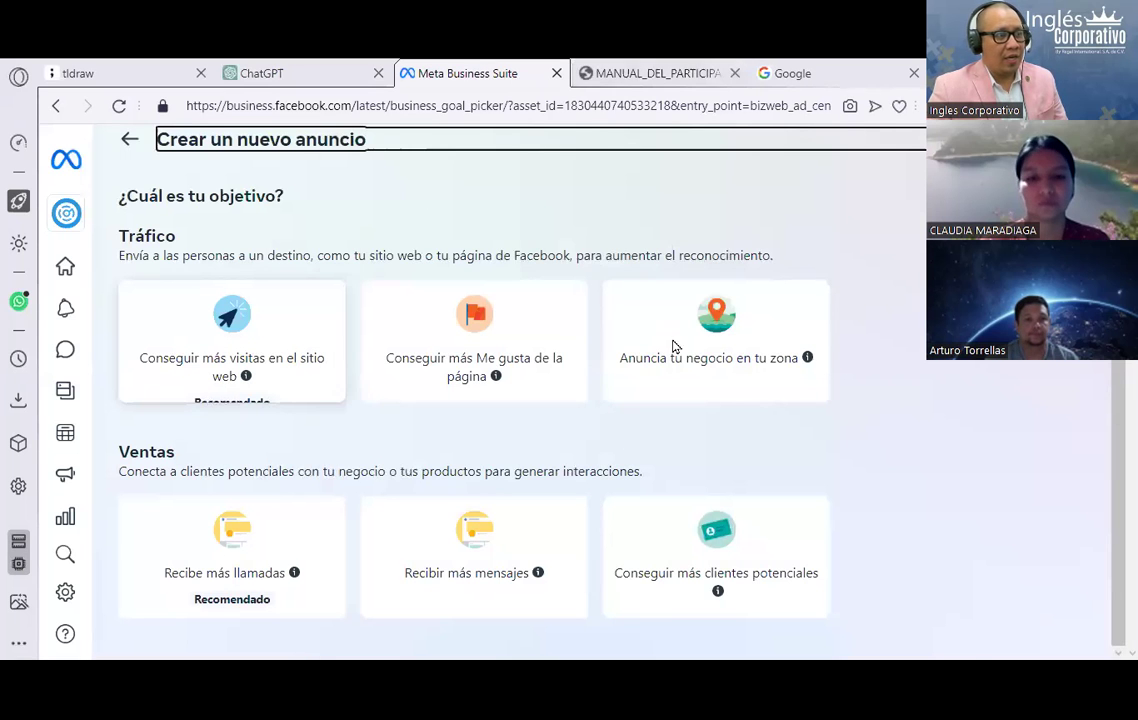
click(607, 72)
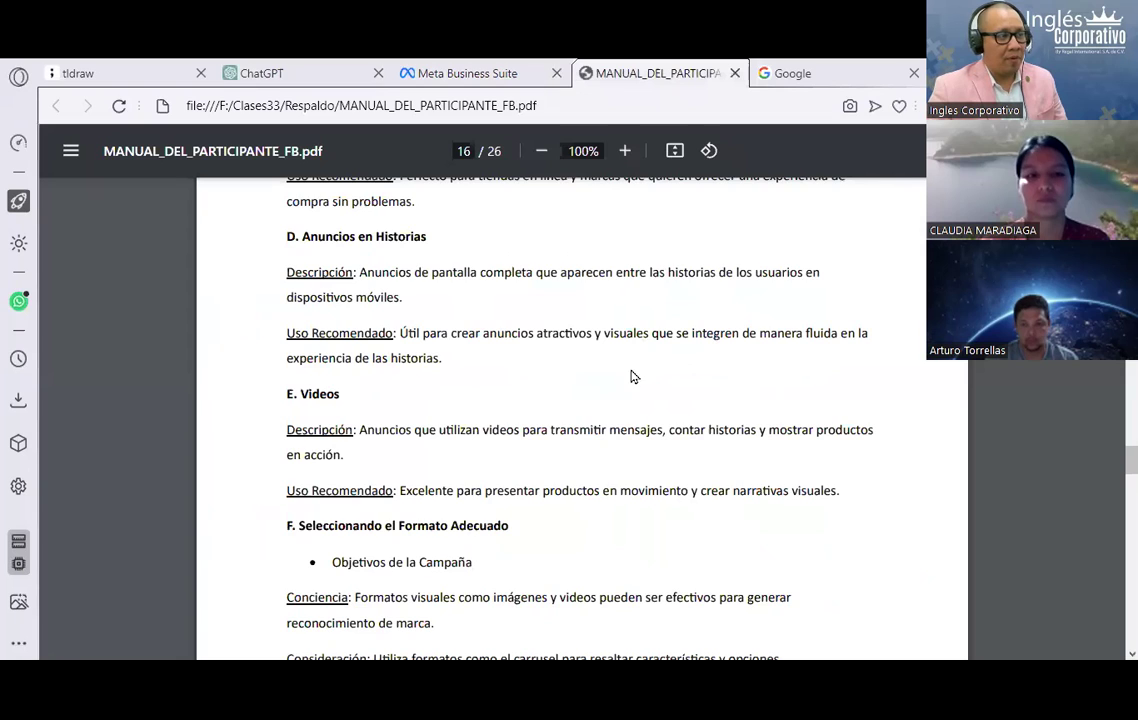
scroll(608, 414, up, 2)
scroll(609, 414, up, 2)
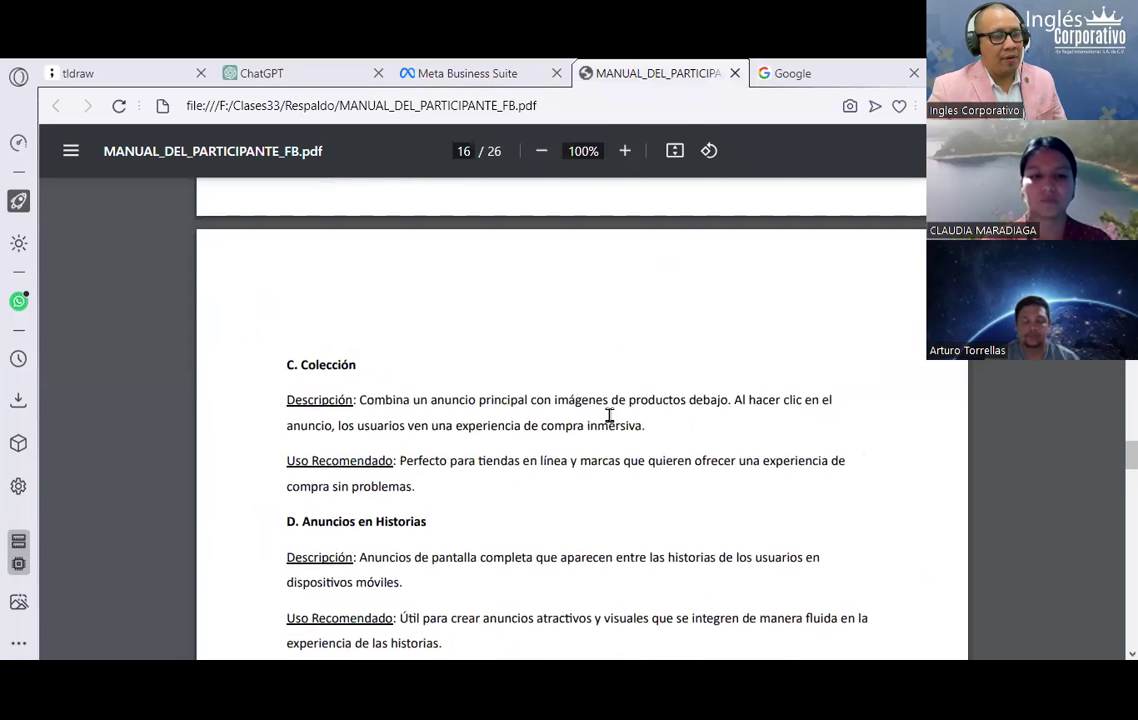
scroll(609, 414, up, 3)
scroll(609, 414, up, 1)
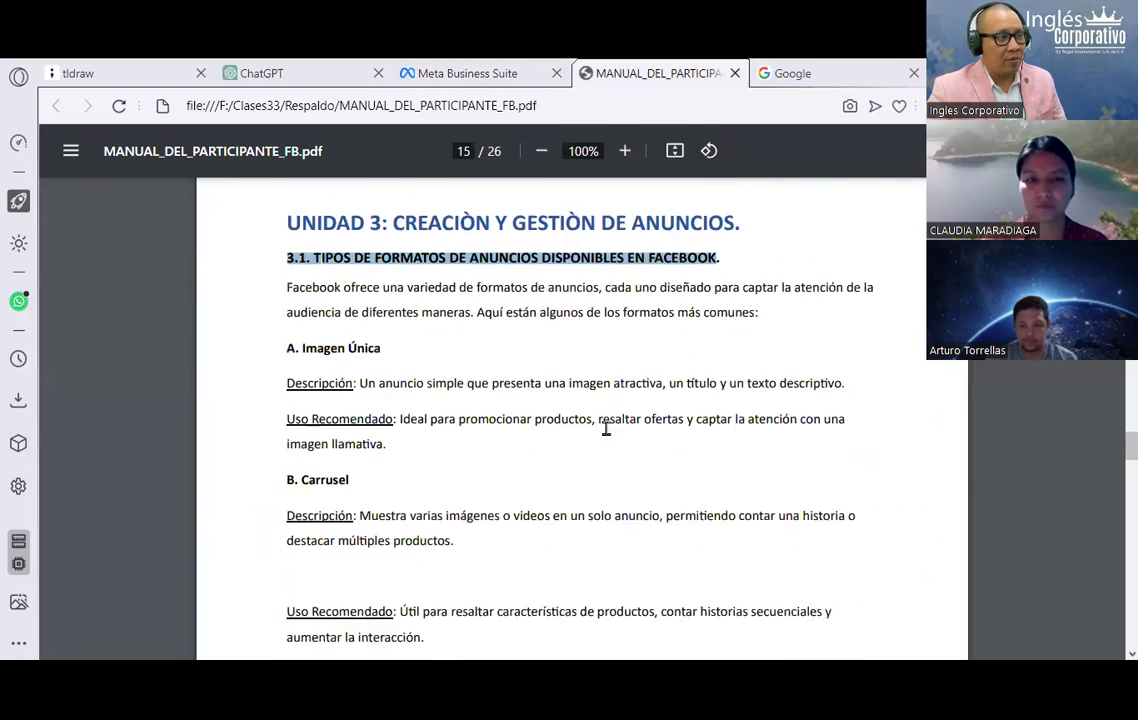
scroll(609, 414, down, 1)
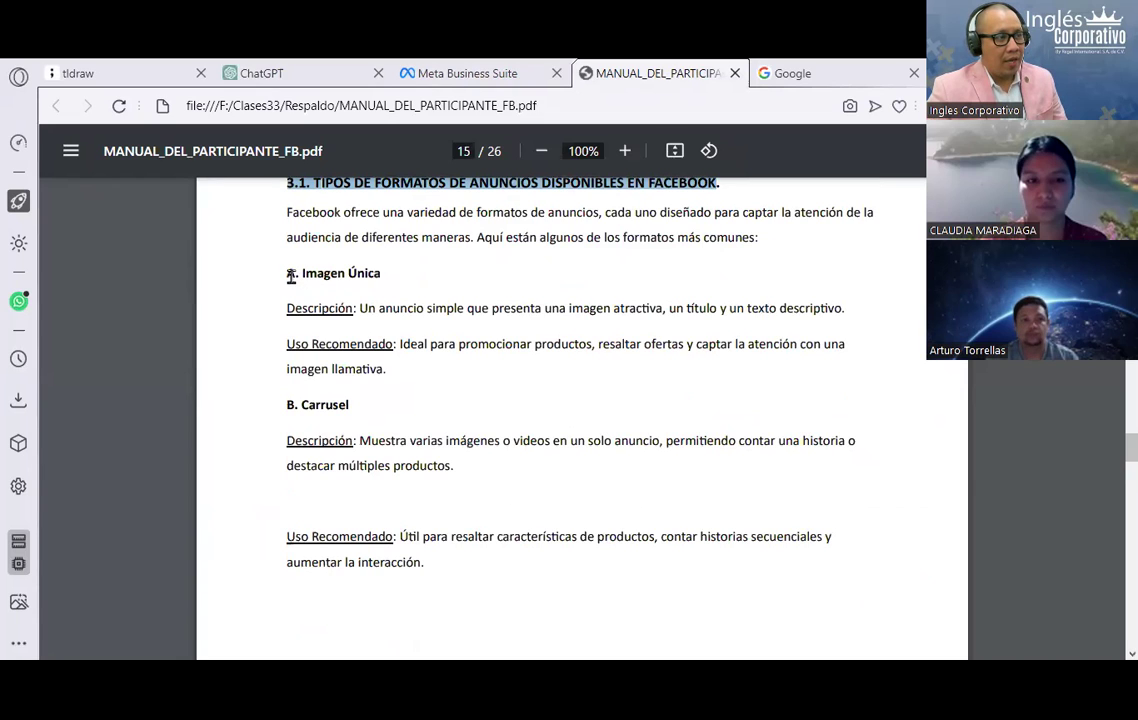
drag(323, 273, 394, 275)
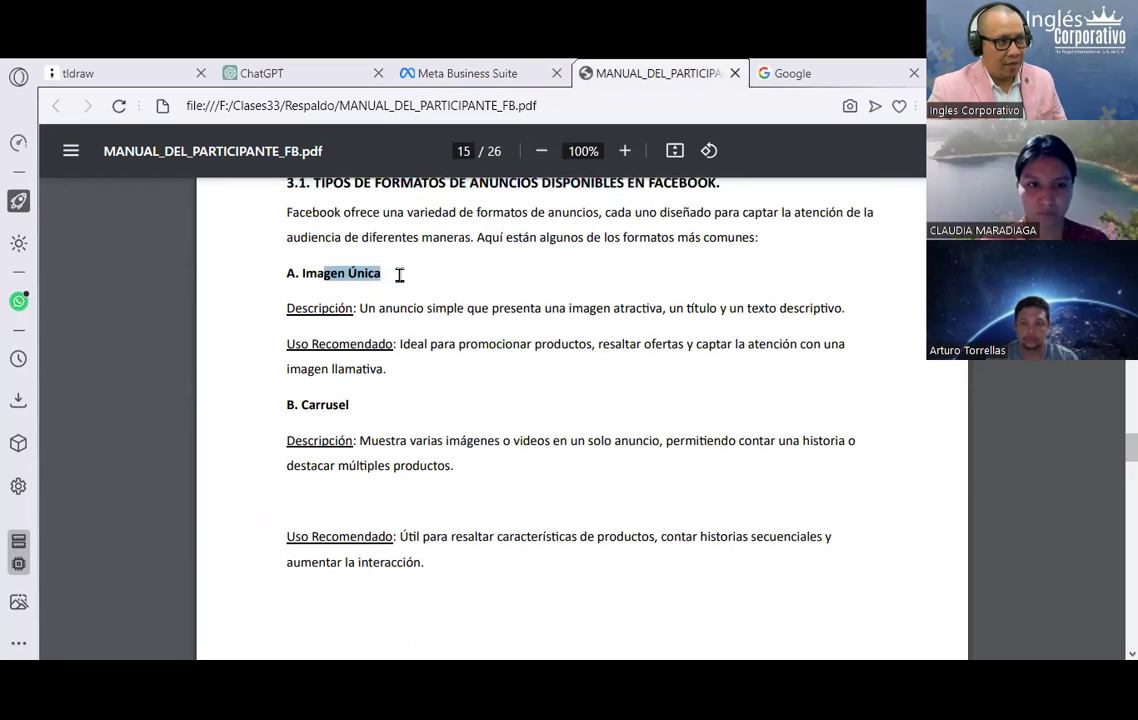
scroll(378, 363, down, 1)
scroll(380, 365, down, 1)
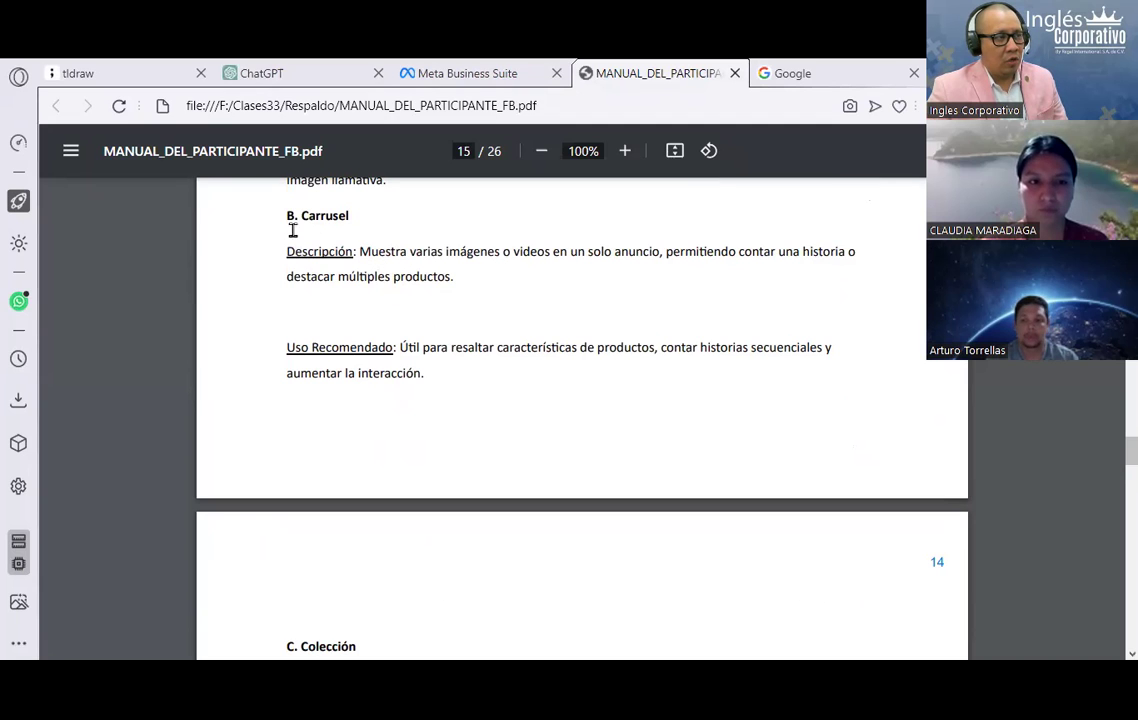
drag(288, 216, 474, 279)
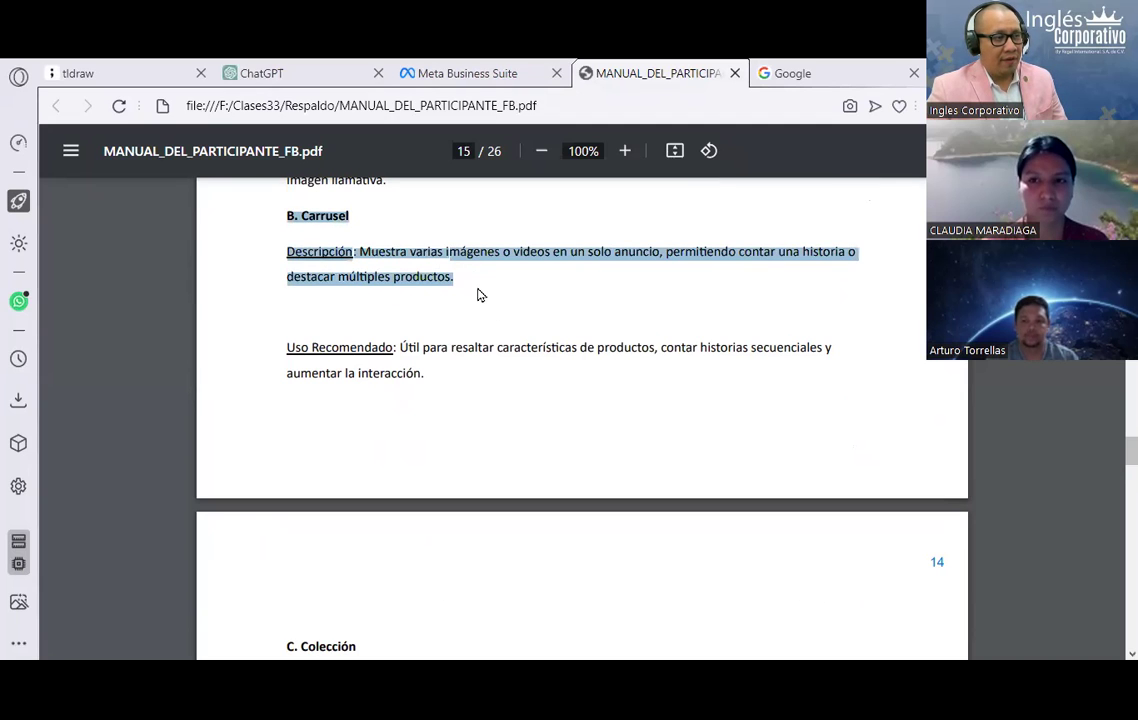
- Highlight the Videos format description, then return to the ChatGPT conversation
scroll(510, 361, down, 3)
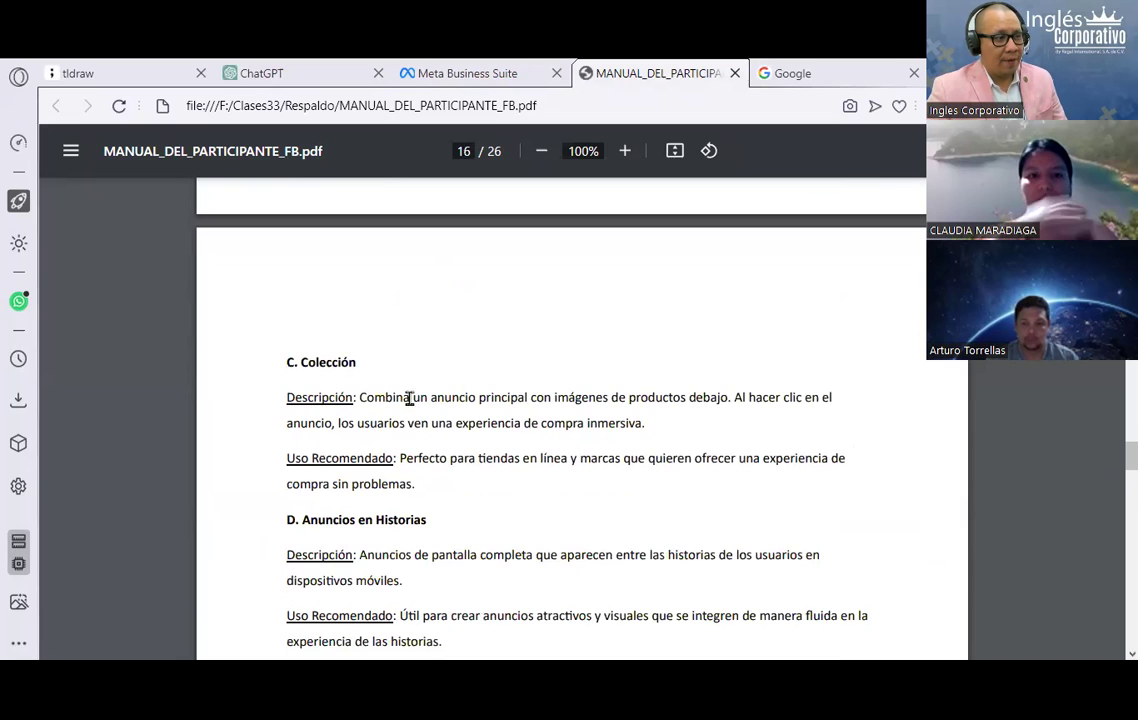
scroll(605, 411, down, 1)
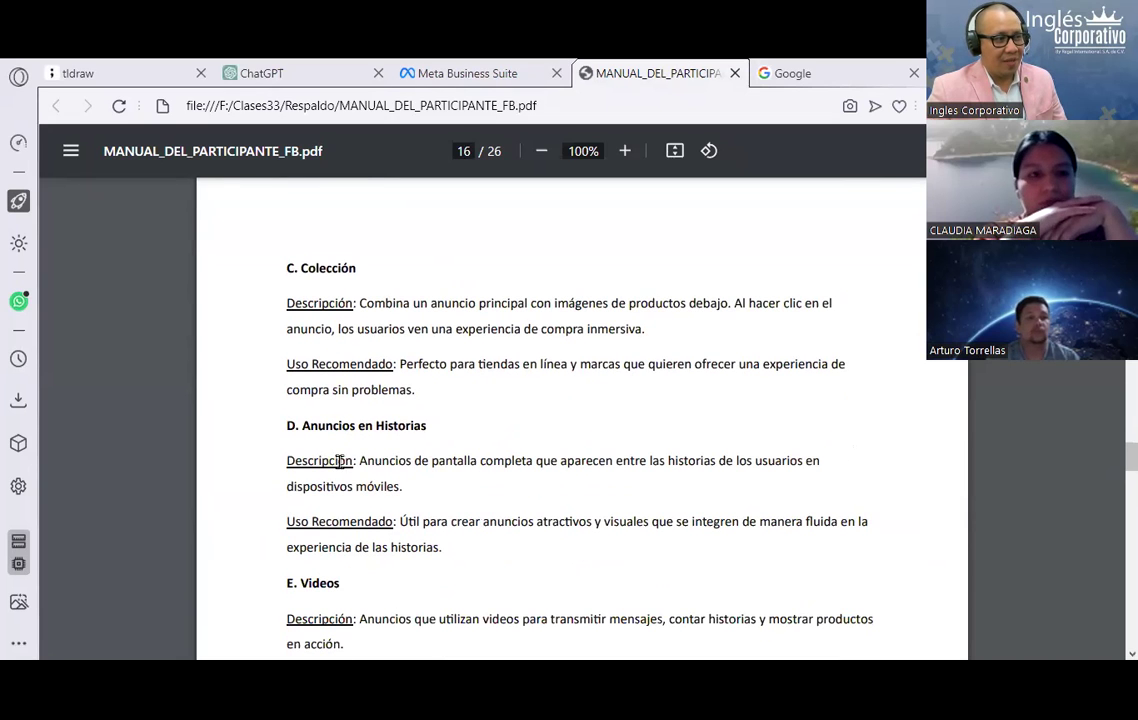
scroll(338, 460, down, 2)
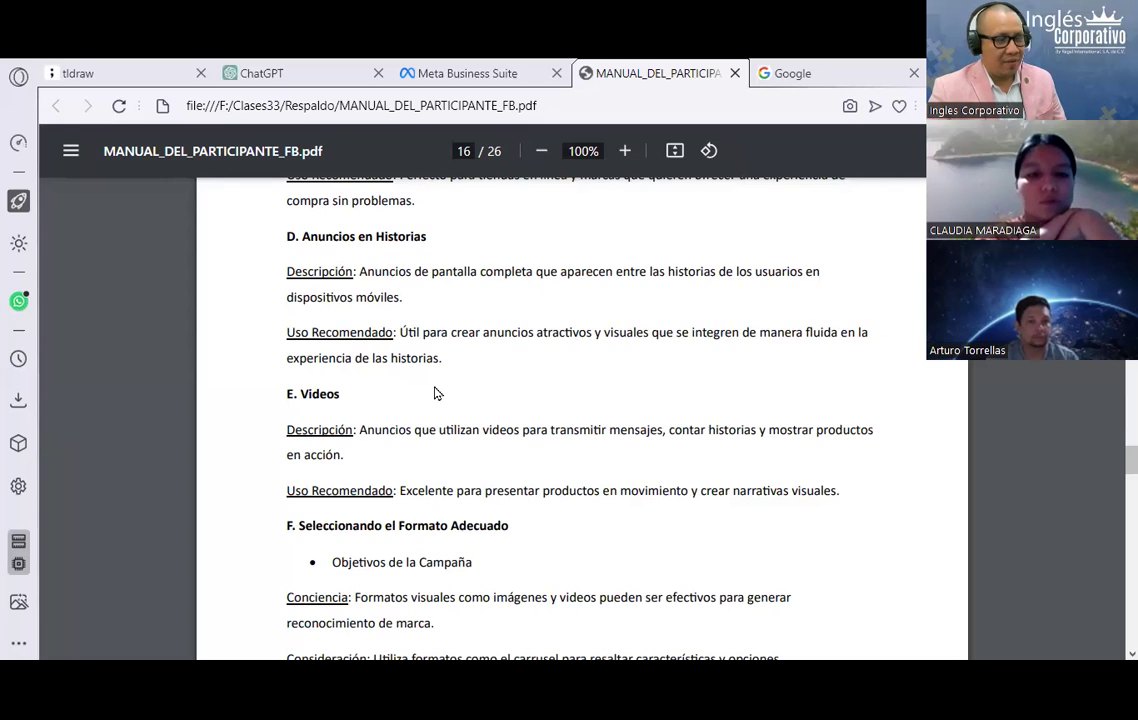
scroll(435, 393, down, 2)
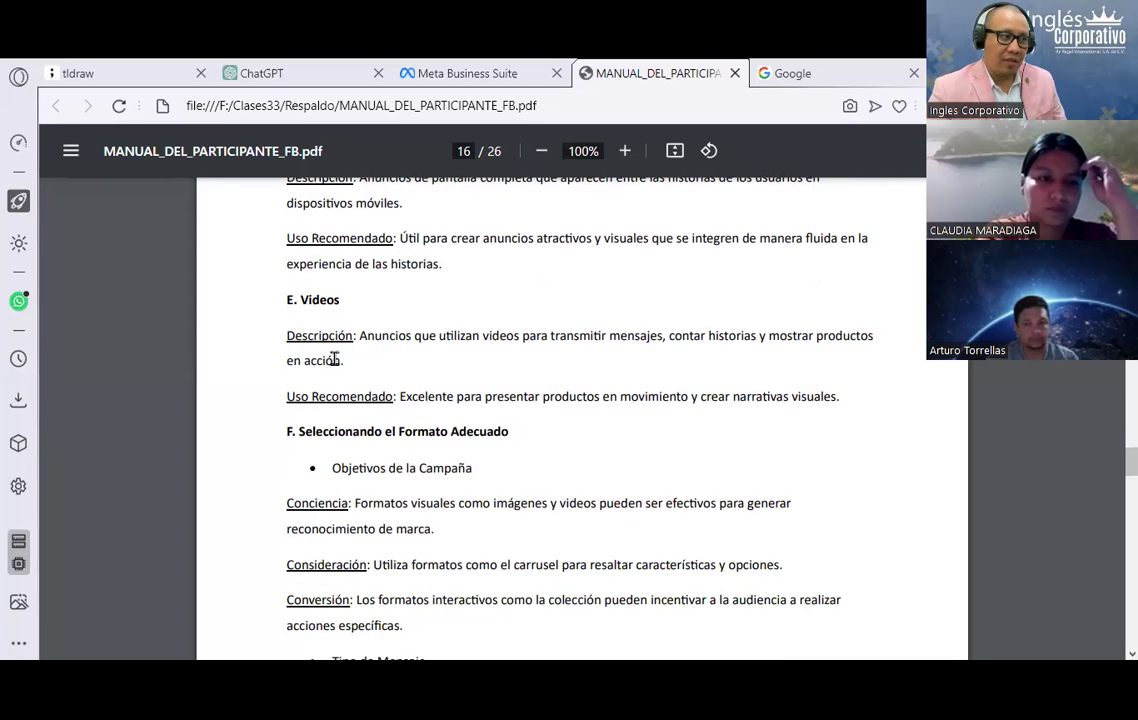
drag(340, 360, 302, 306)
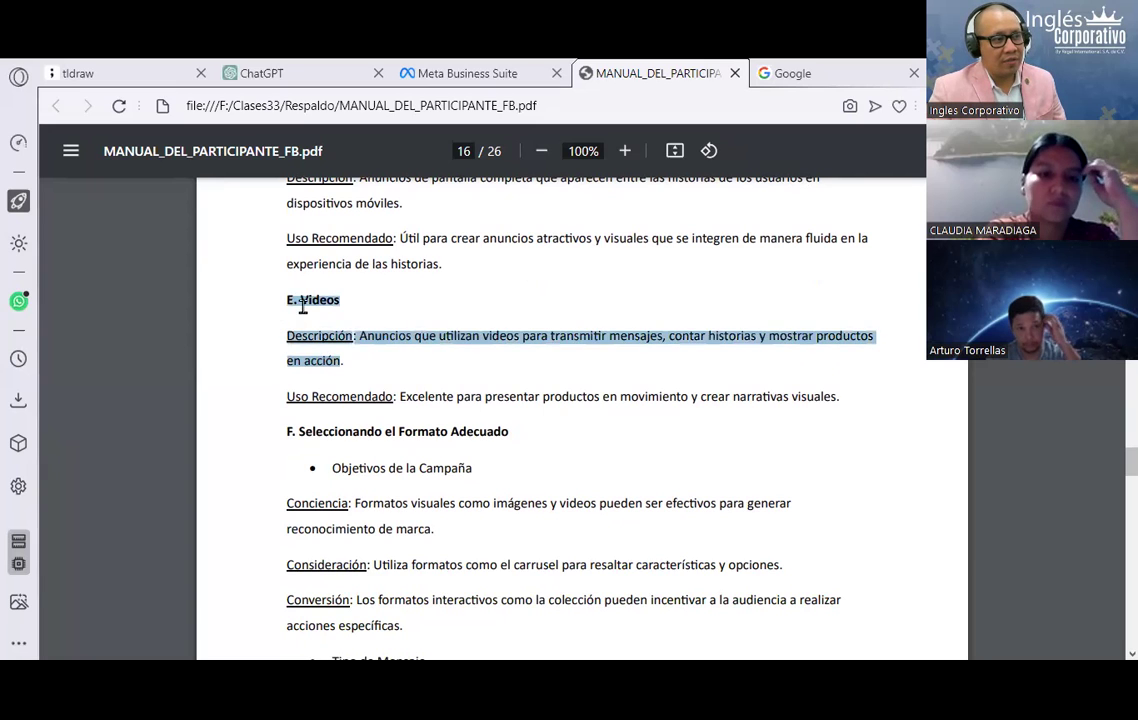
scroll(526, 310, down, 2)
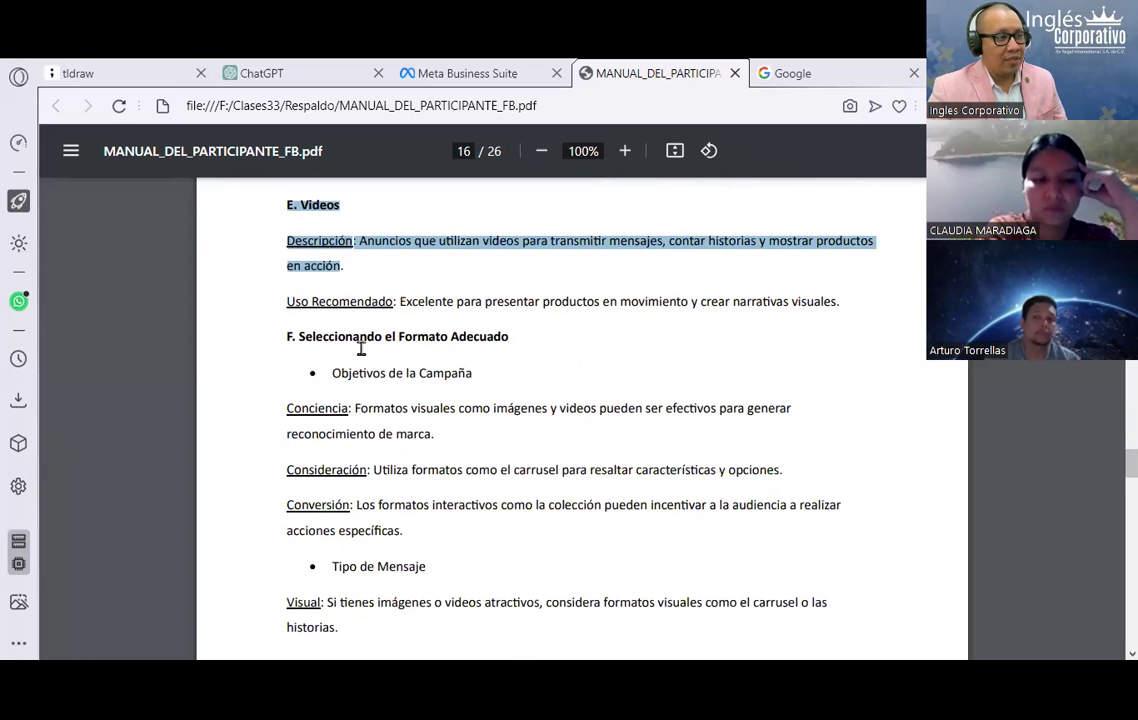
scroll(453, 339, down, 4)
scroll(455, 340, down, 7)
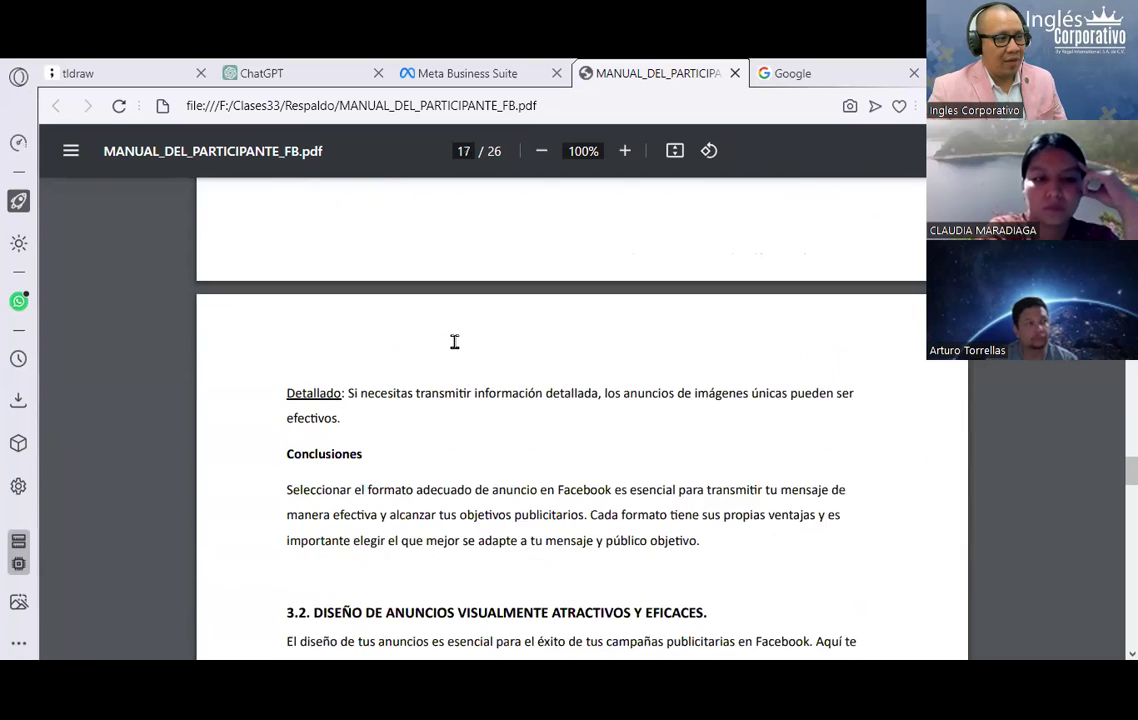
click(445, 73)
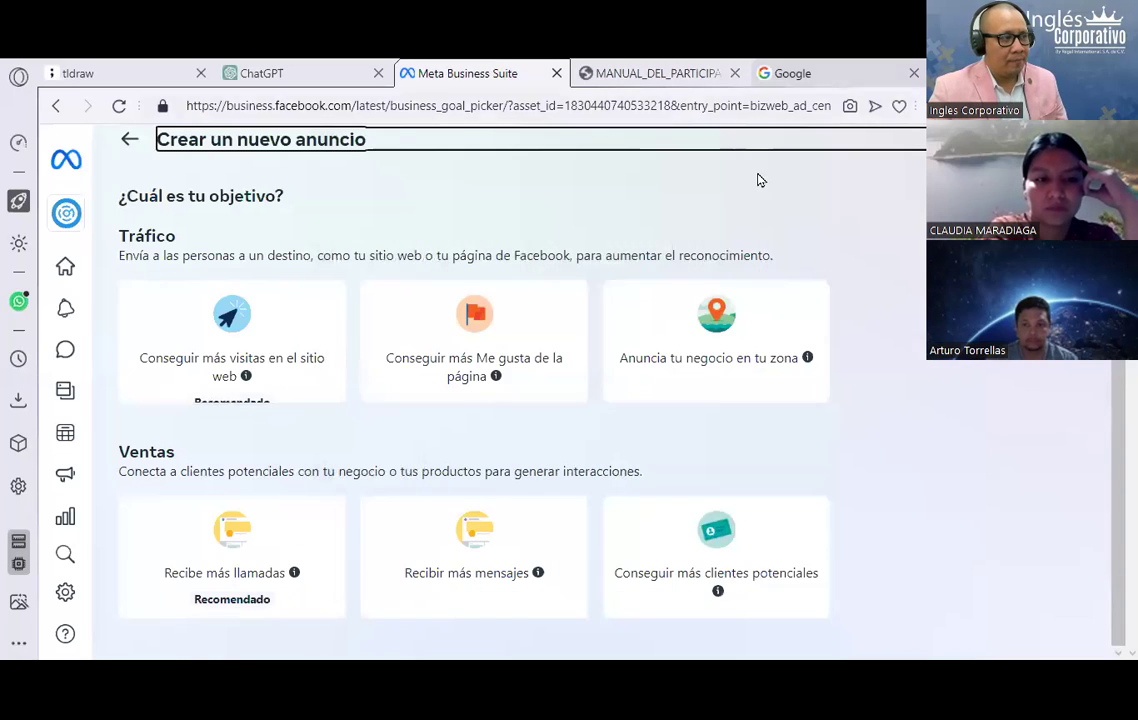
click(695, 68)
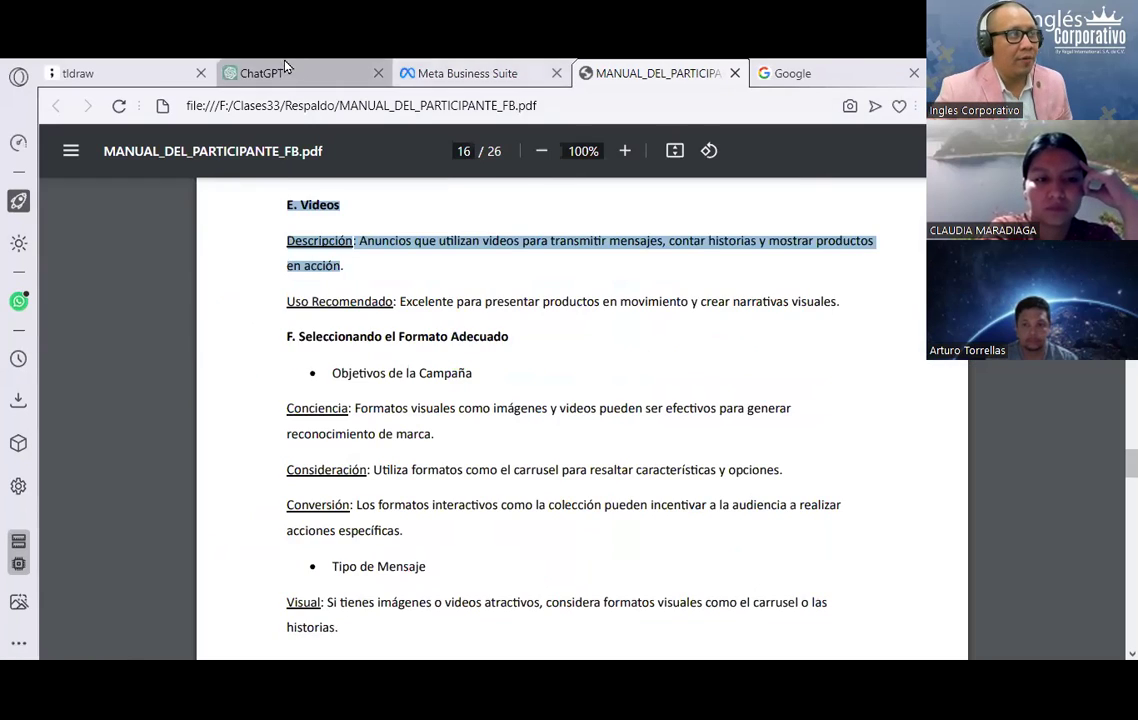
click(255, 66)
- Scroll ChatGPT's hot-traffic strategies to the answer's closing wishes, then return to the manual PDF
scroll(684, 450, down, 3)
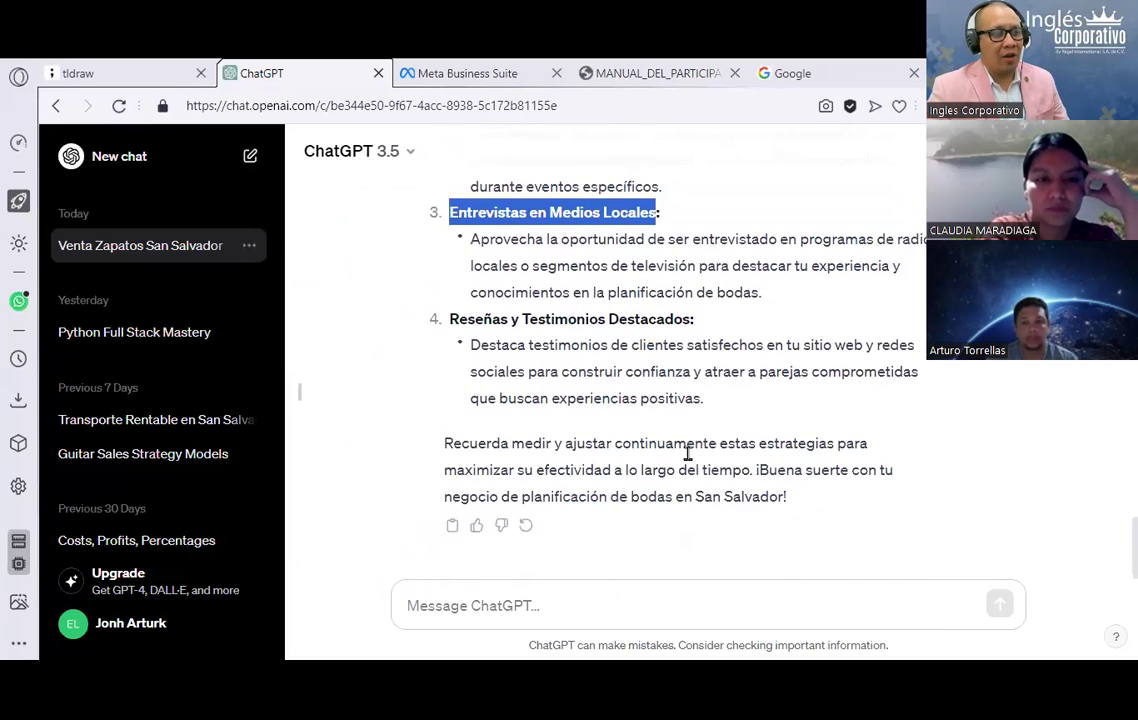
scroll(684, 450, up, 3)
scroll(690, 467, up, 2)
scroll(690, 467, up, 1)
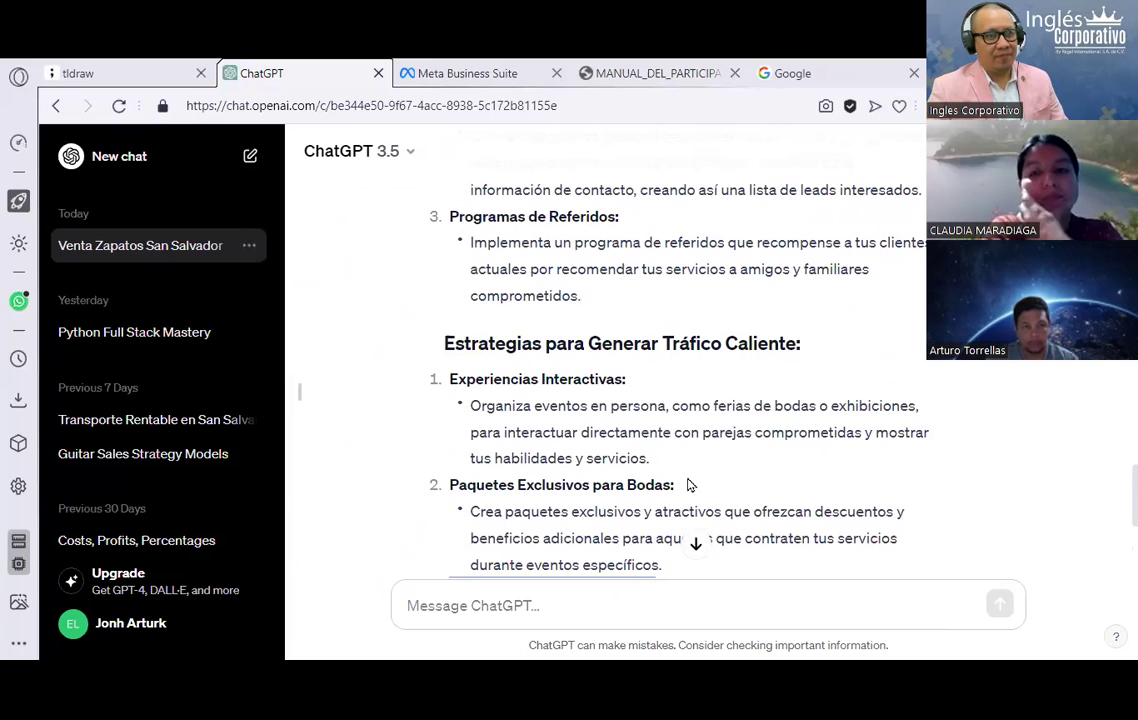
scroll(688, 485, down, 4)
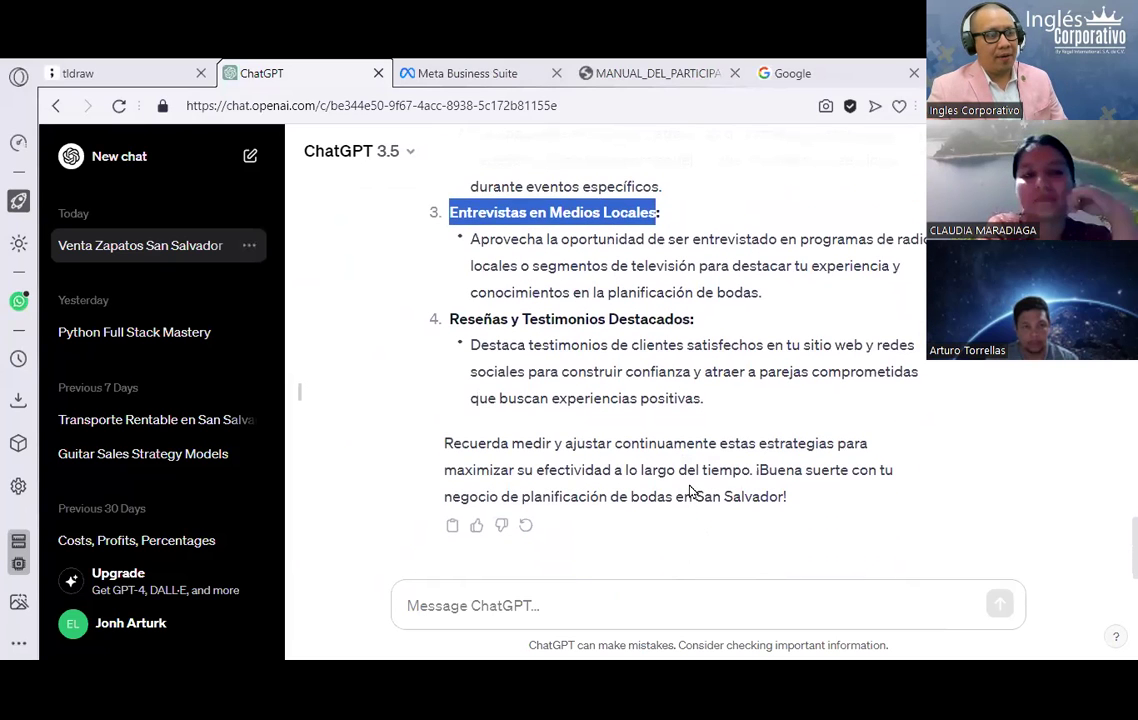
click(654, 604)
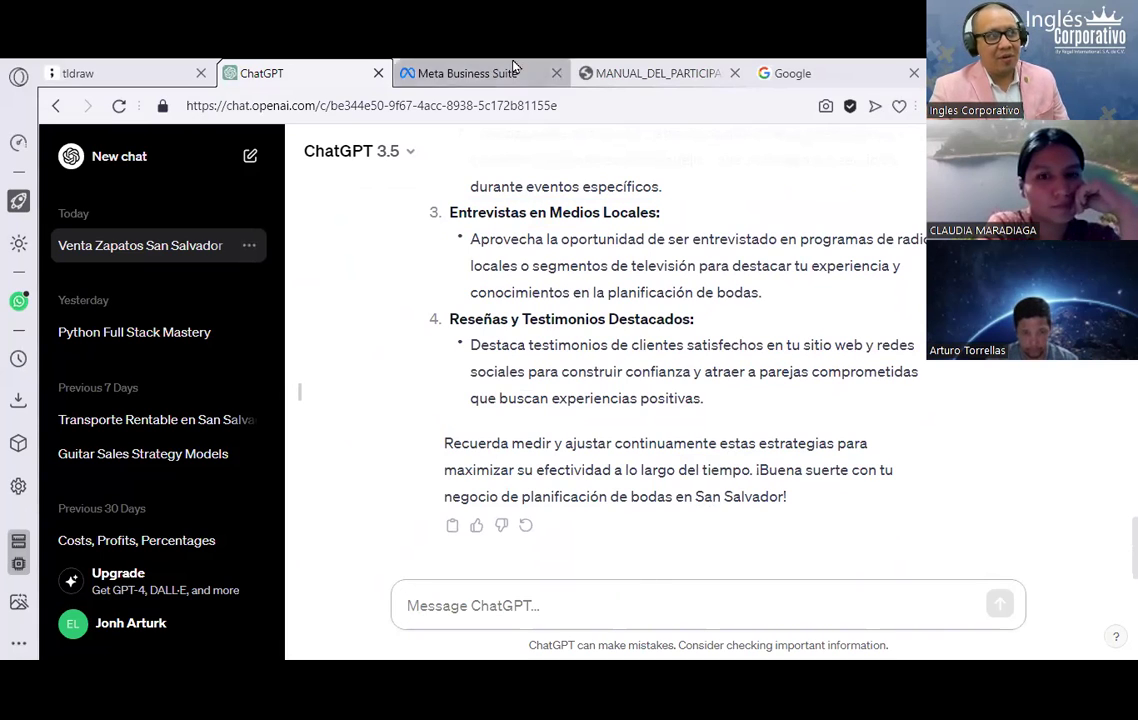
click(672, 68)
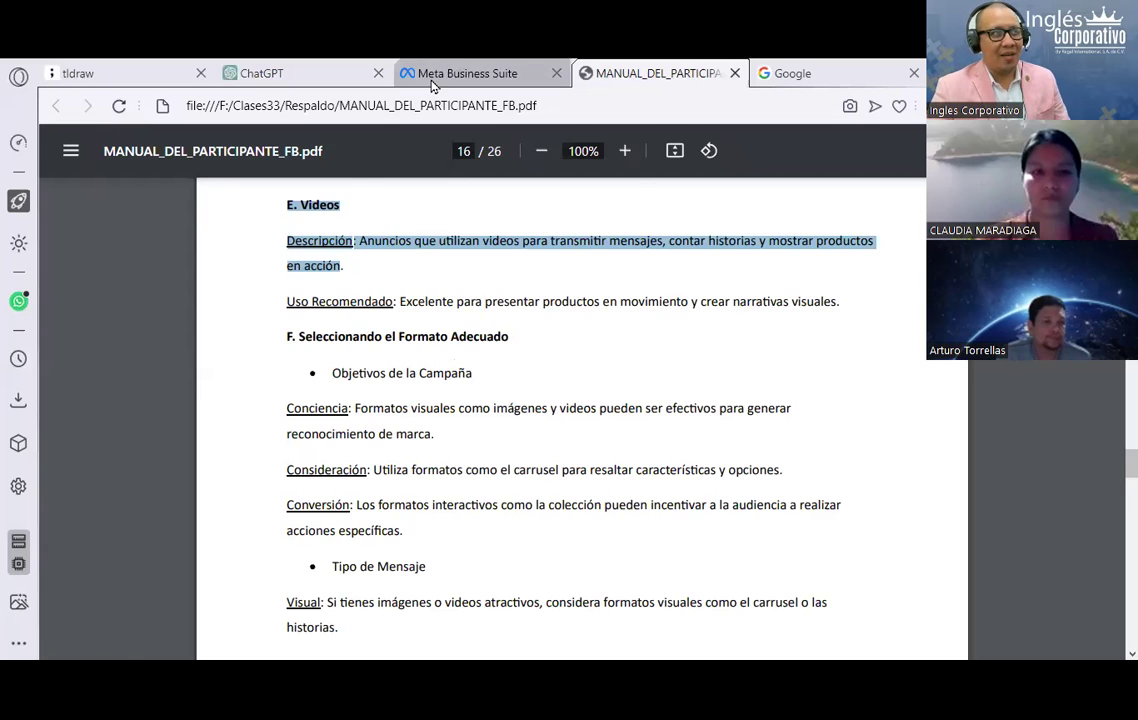
- Highlight the 'F. Seleccionando el Formato Adecuado' heading in the manual, then open the Meta Business Suite page
key(ctrl+Tab)
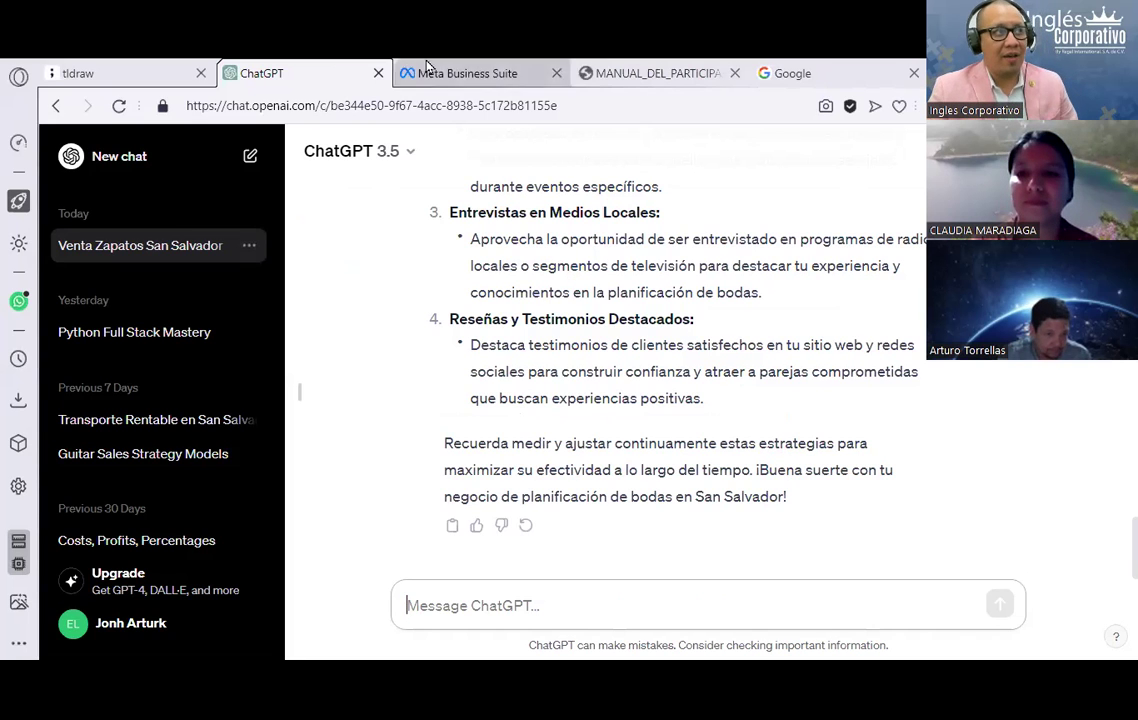
click(610, 65)
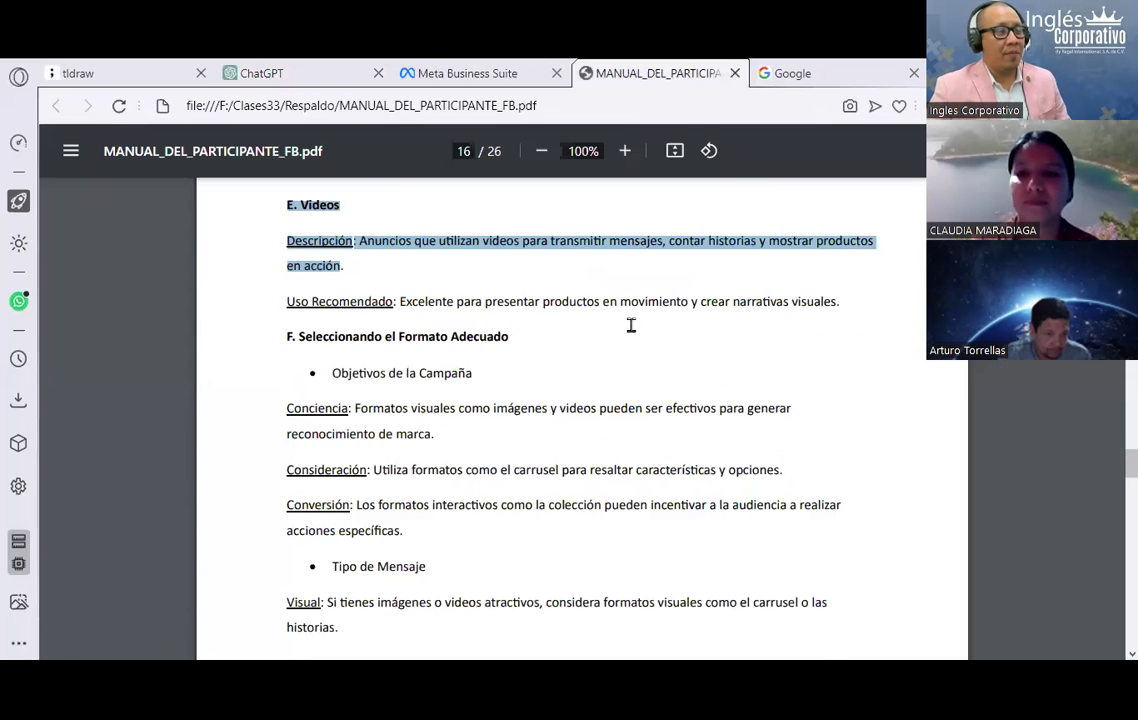
click(364, 268)
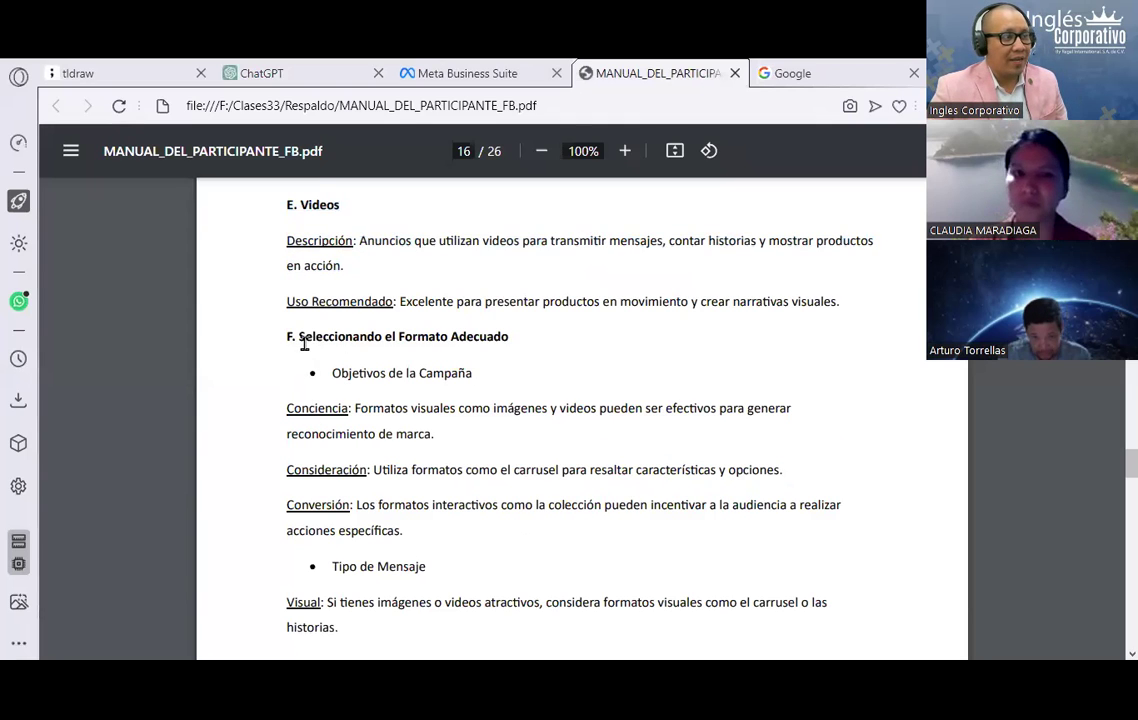
mouse_move(346, 342)
mouse_down()
mouse_move(519, 341)
mouse_move(330, 372)
mouse_up()
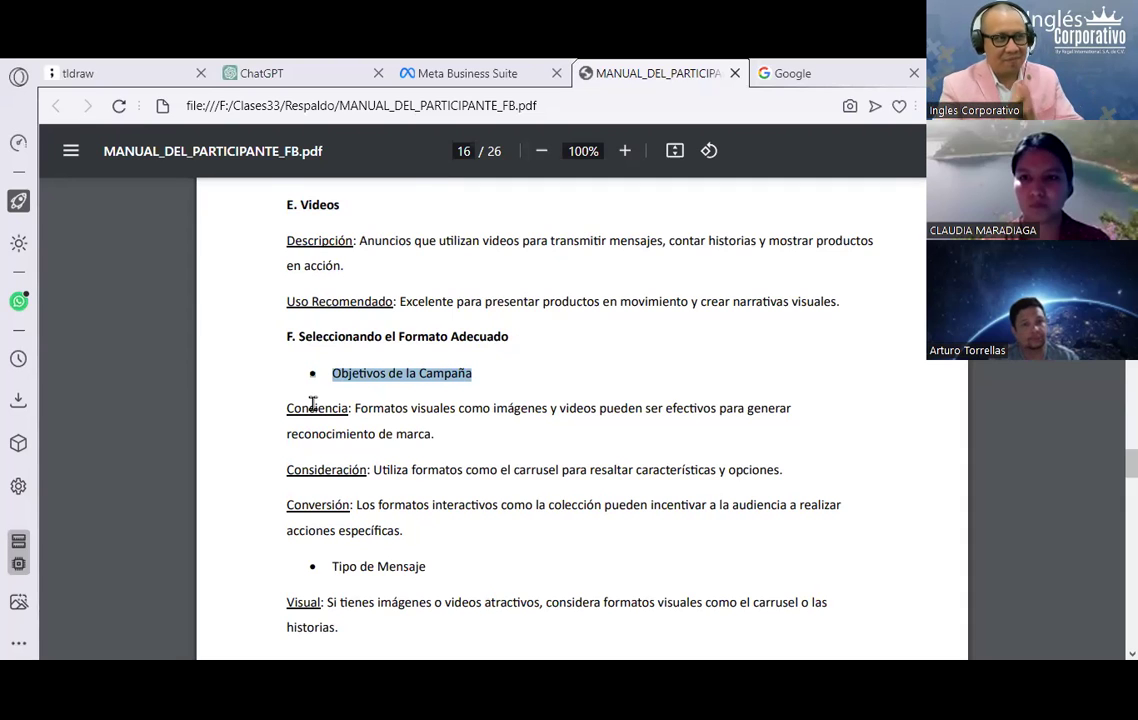
click(421, 62)
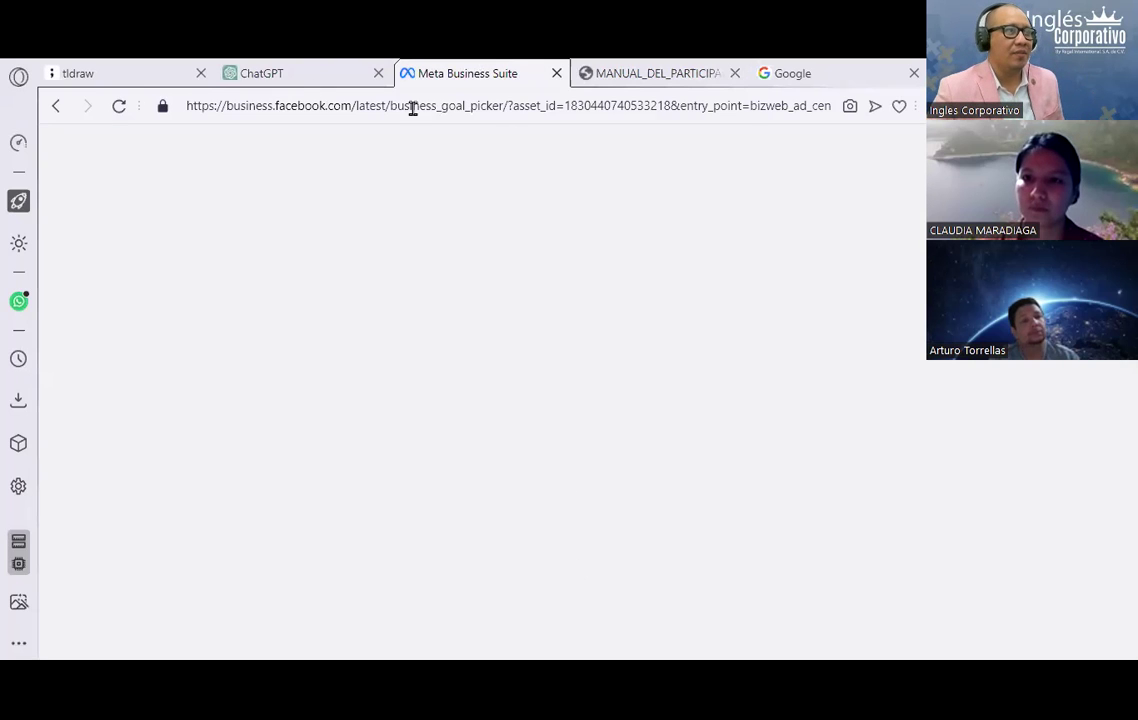
- Draft 'Definir una estrategia…' to sell a $5000 package to a Salvadoran client in Houston, Texas
click(310, 75)
click(587, 615)
text(Def)
text(ir una estr)
text(tye)
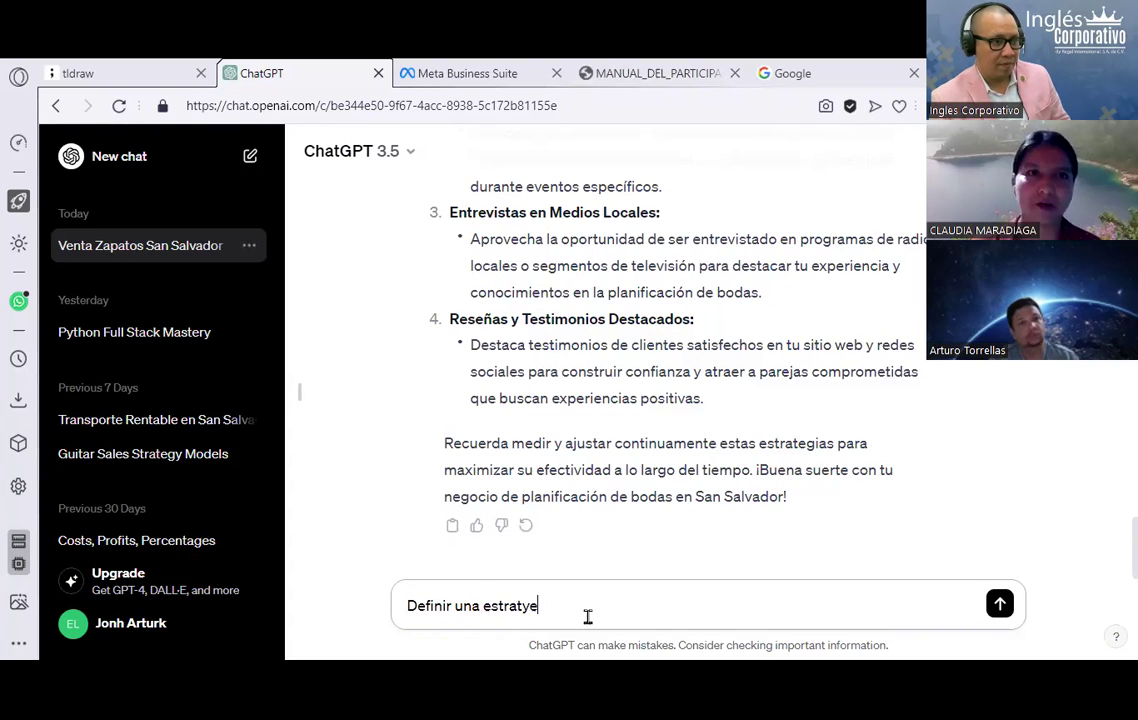
key(BackSpace)
key(BackSpace)
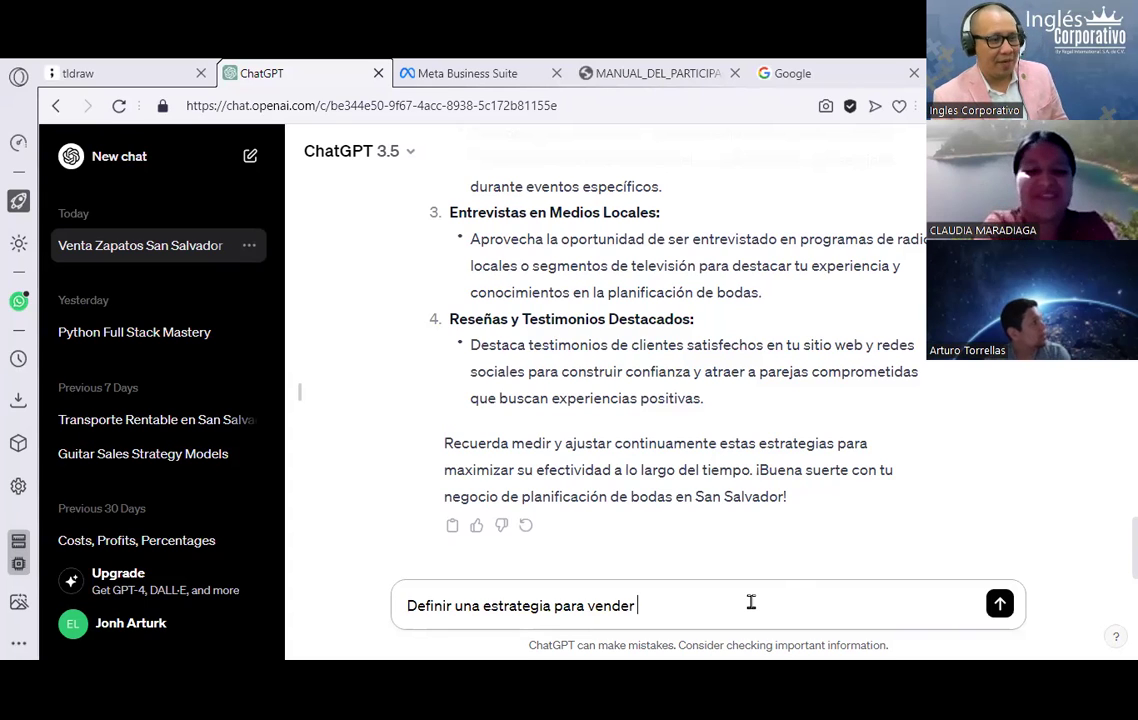
text(un p)
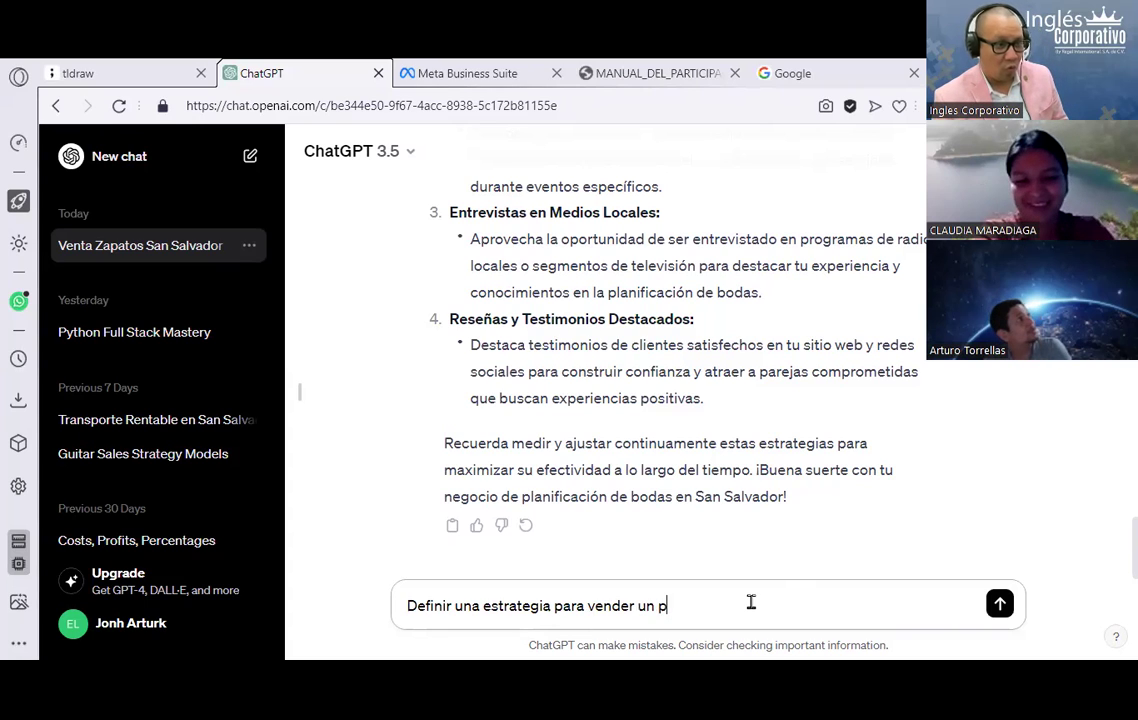
text(aquete de $)
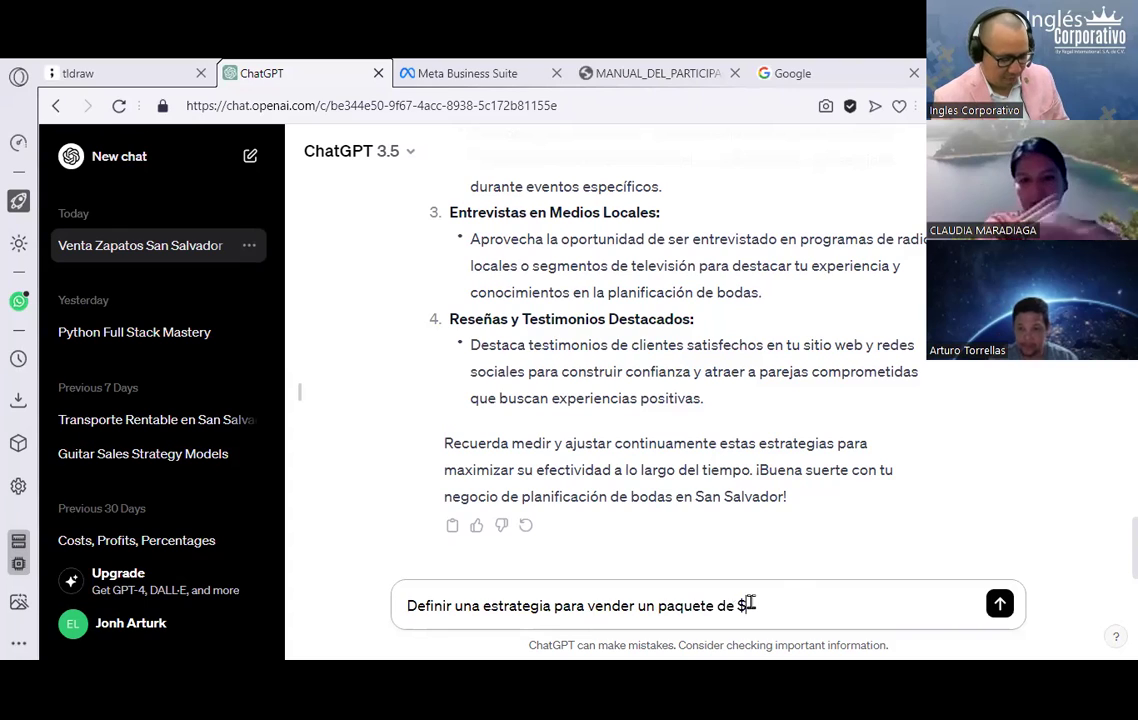
text(5000 dolares para un cliente d)
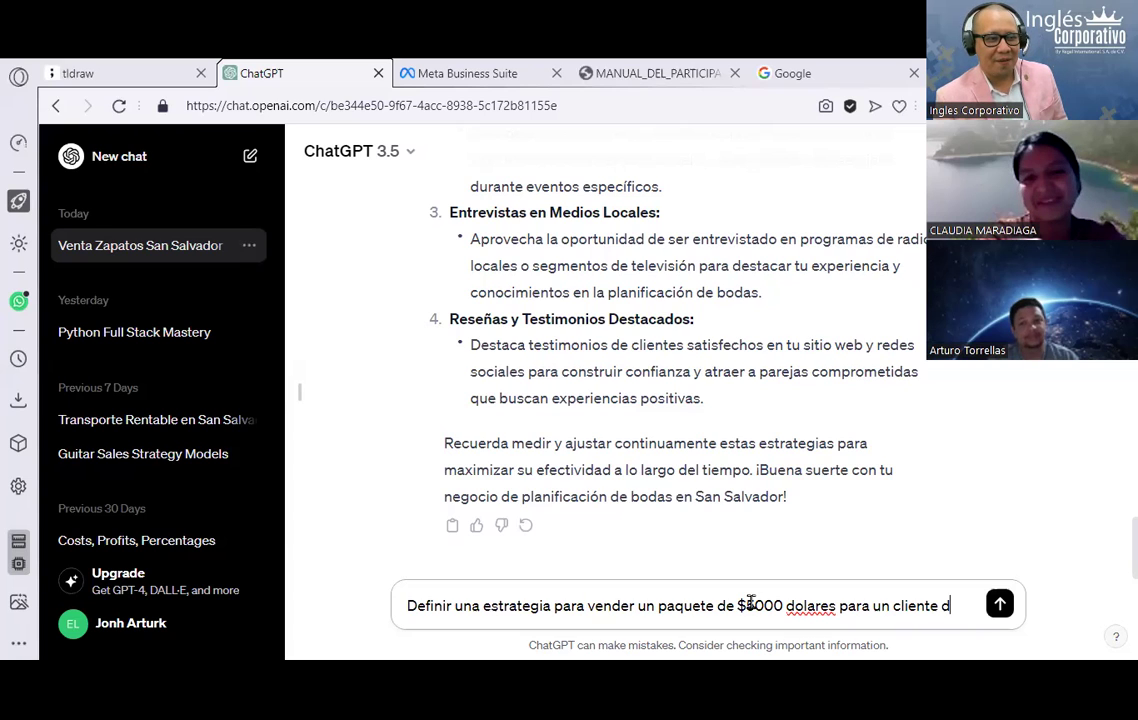
key(BackSpace)
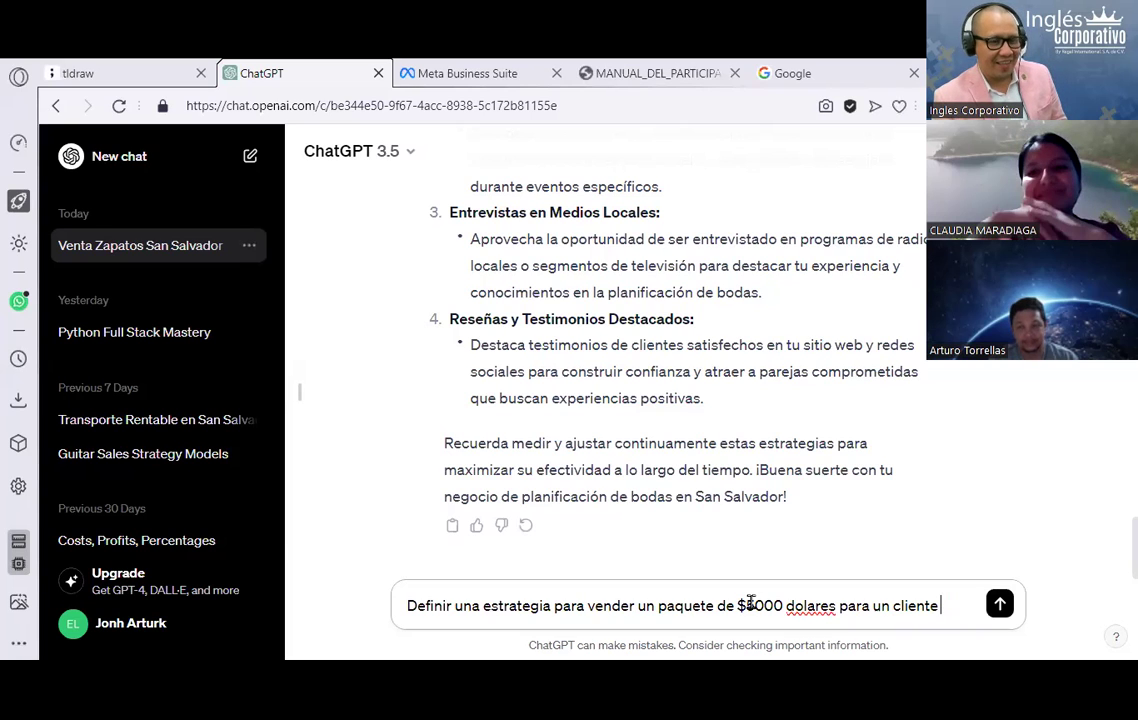
text(salvadoreño que vive)
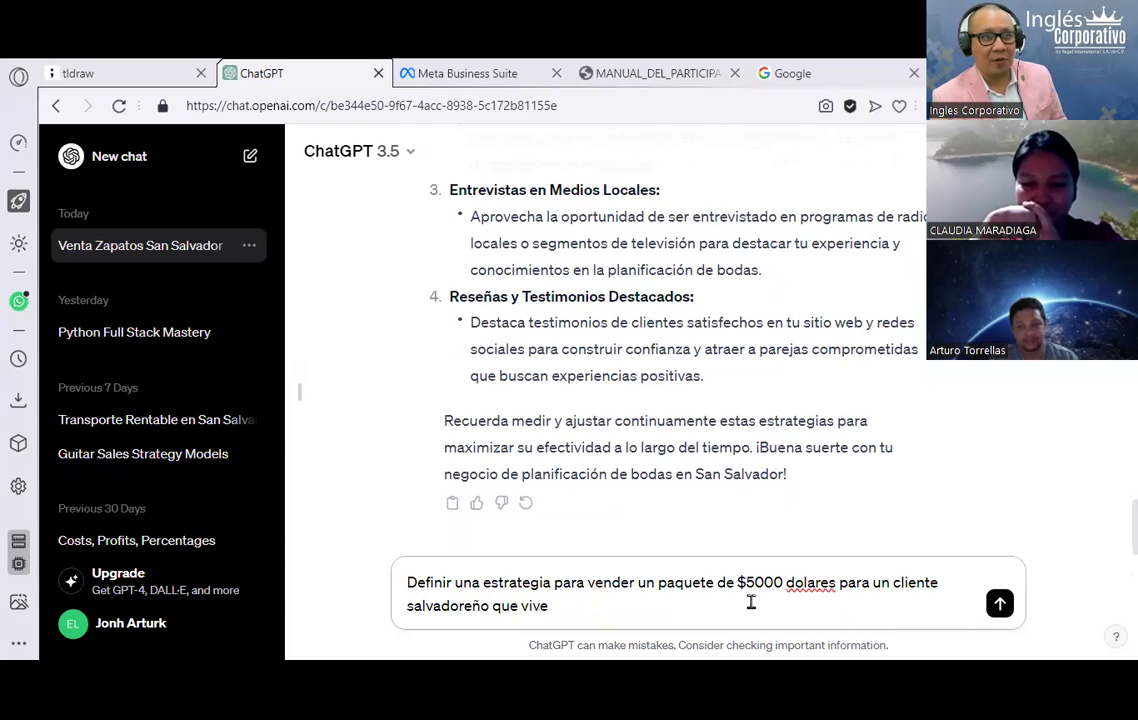
text( en h)
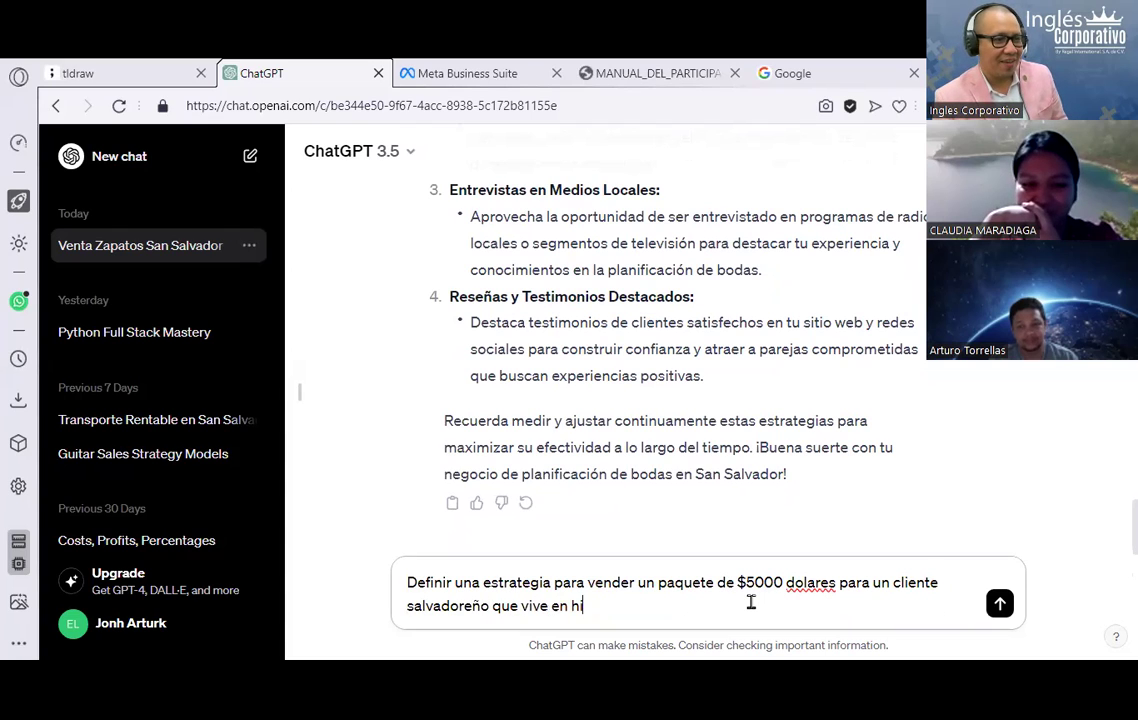
text(ouston)
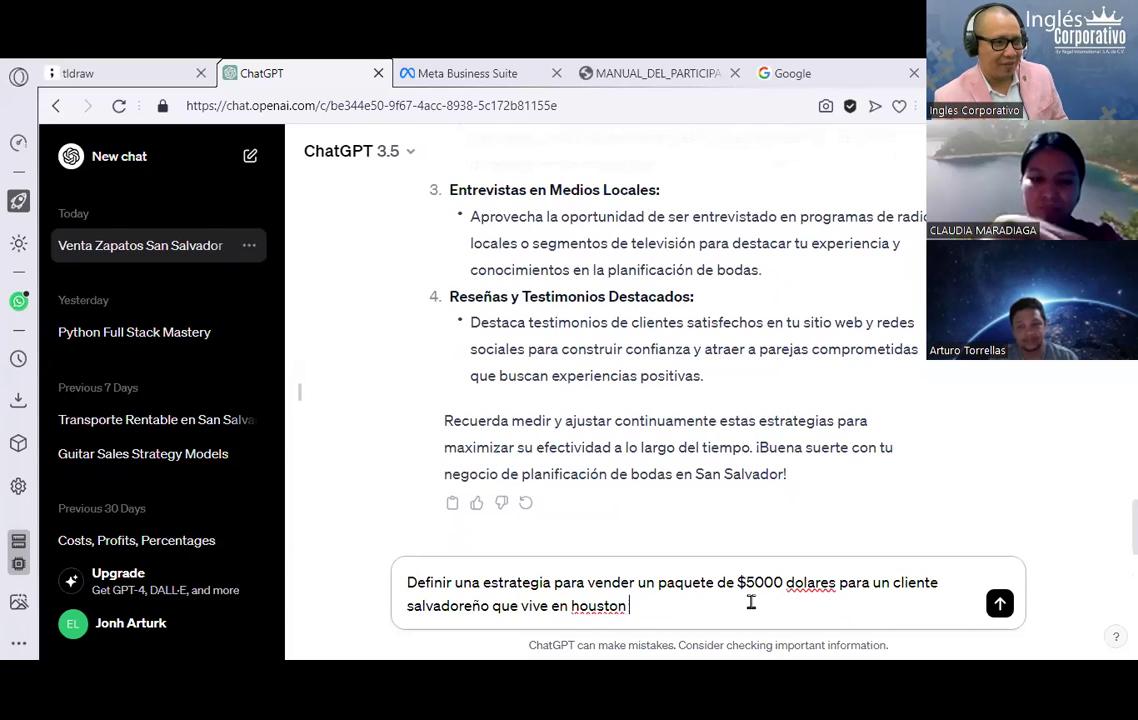
text(, texas.)
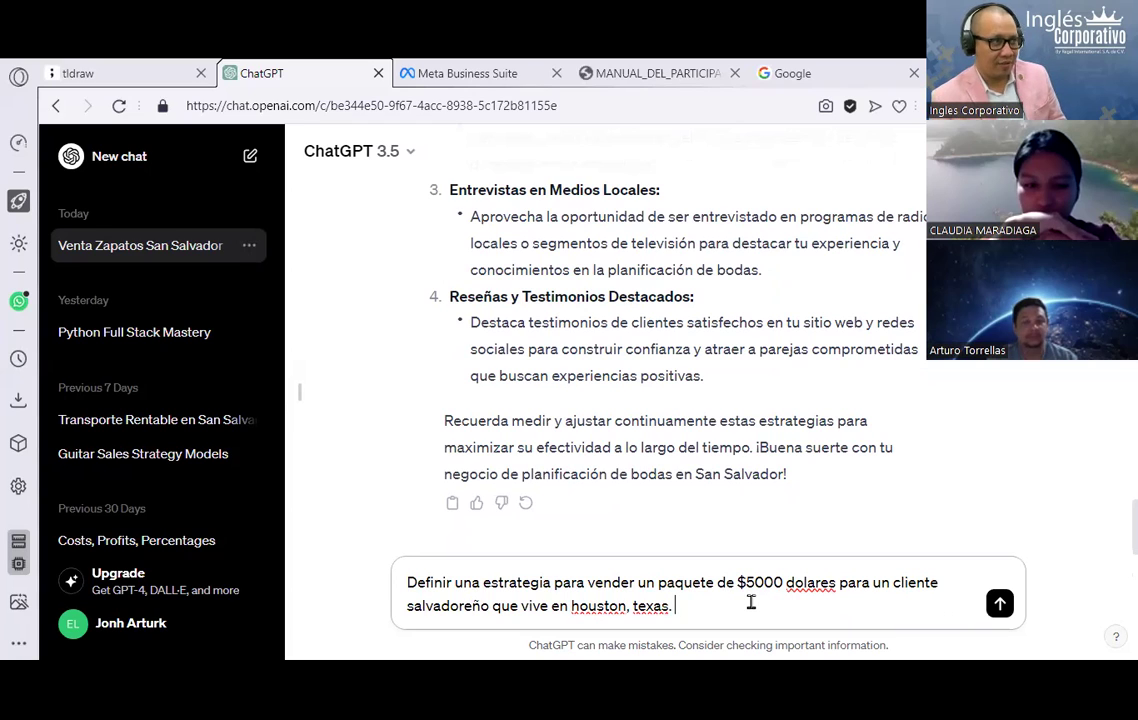
- Extend the prompt to ask for 30 'trafico caliente' strategies, each answered in 3 to 5 clear words
text( Definir 3)
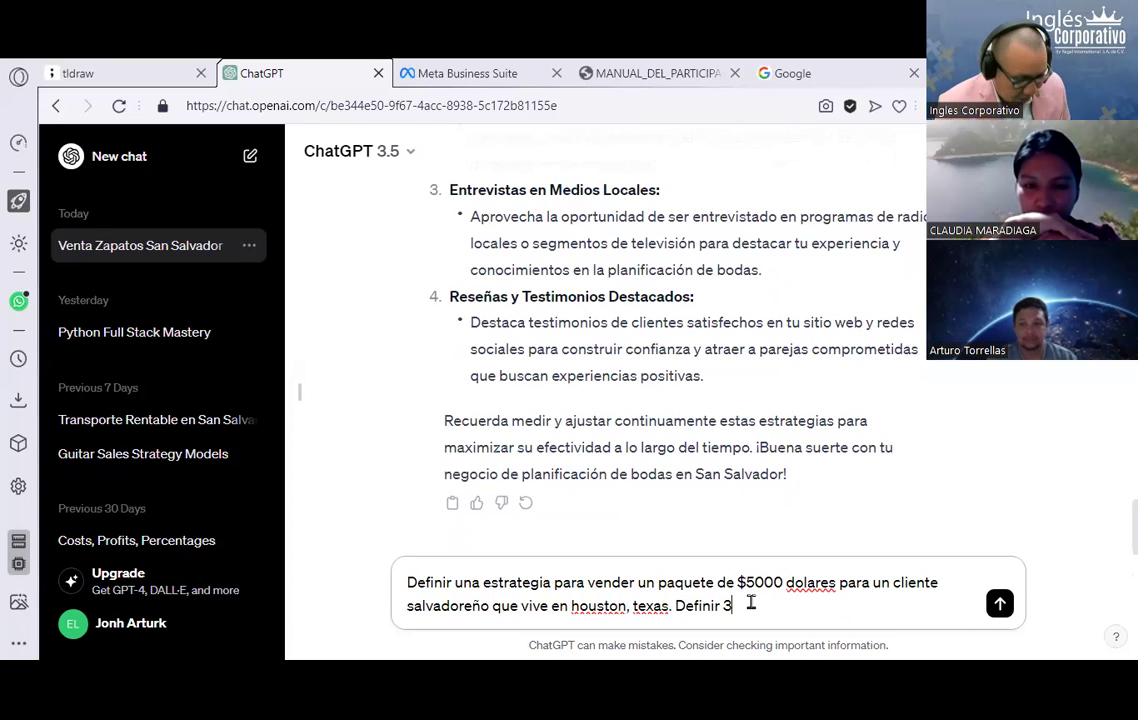
text(0 estrategias)
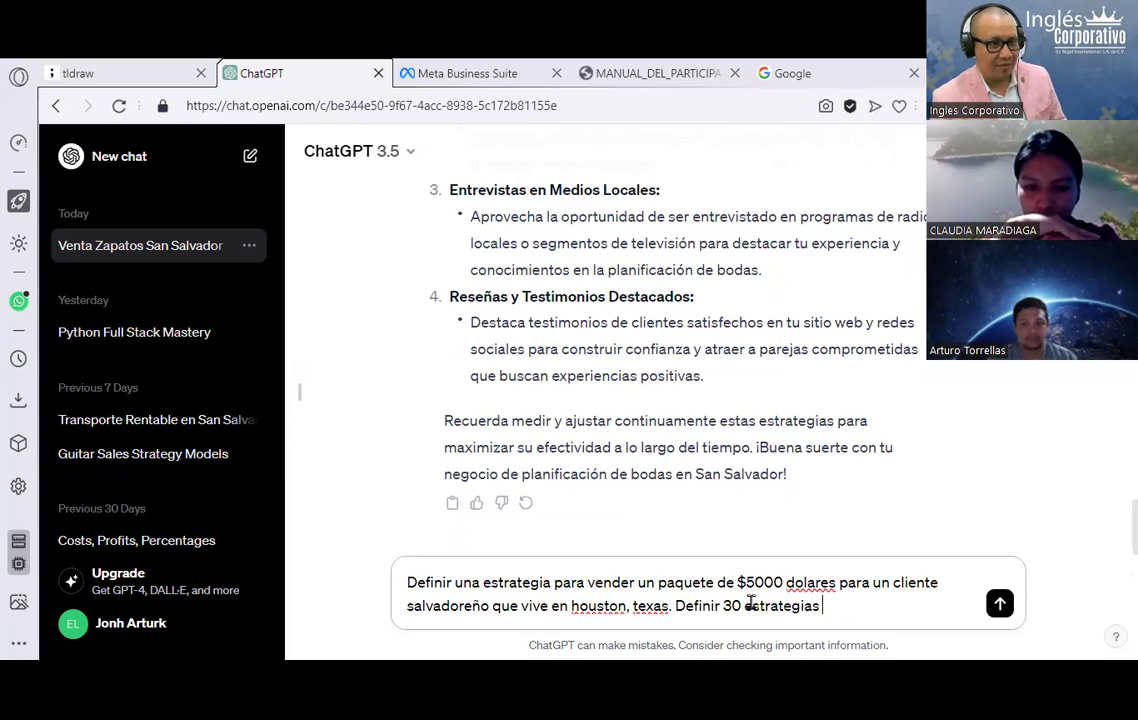
text(a g)
text(enerar trafico f)
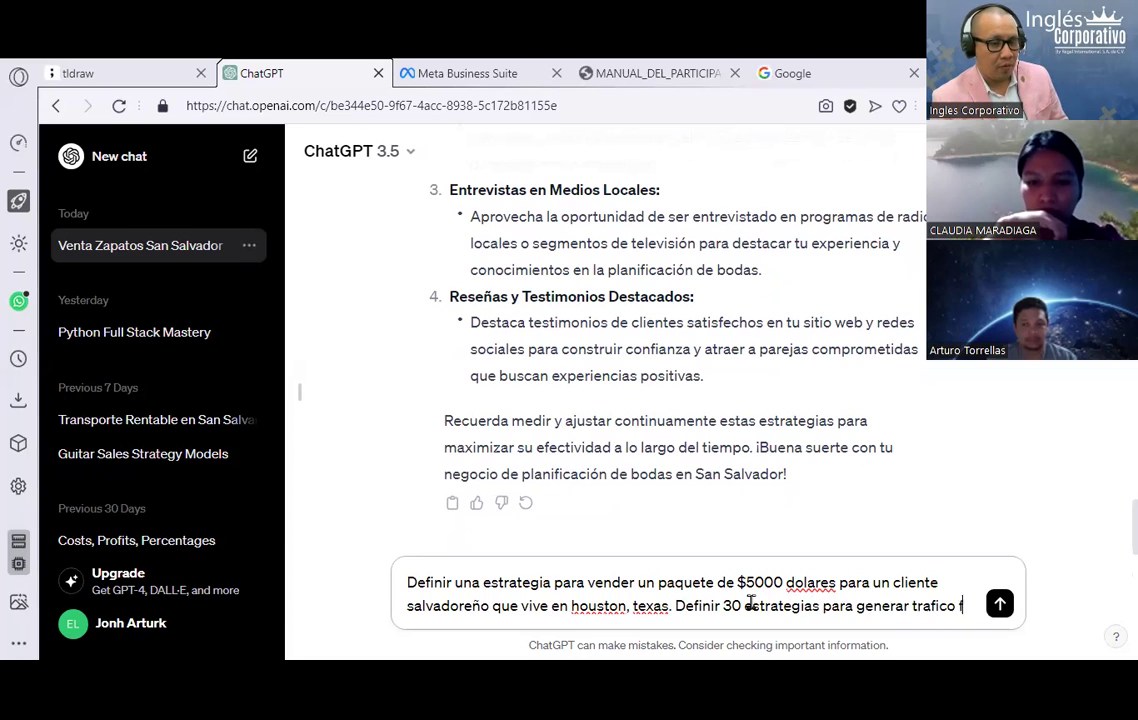
text(rio)
key(BackSpace)
key(BackSpace)
key(BackSpace)
key(BackSpace)
text(caliente y cada)
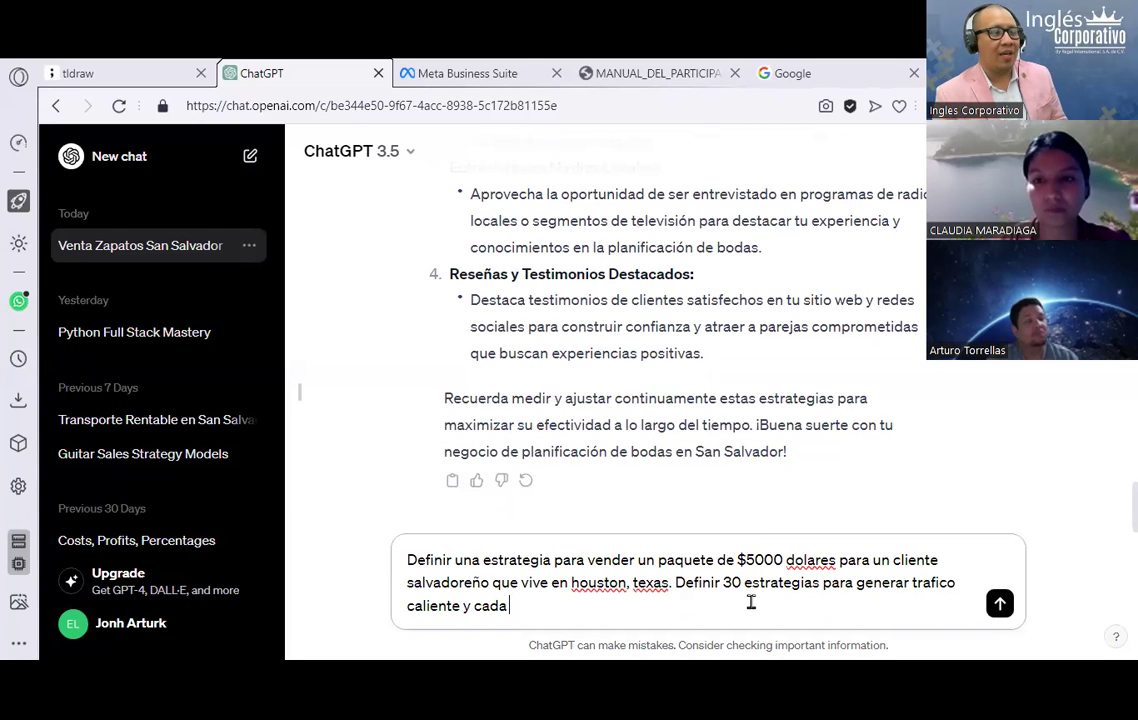
text(res)
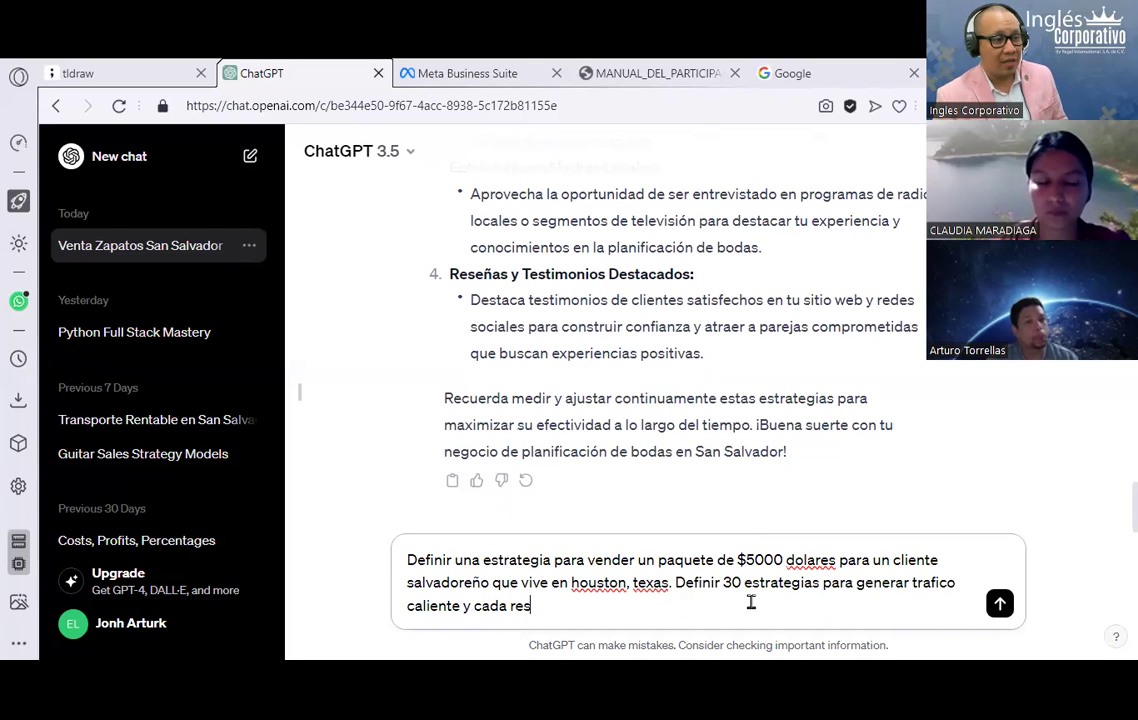
text(puesta tiene que ser 3 a 5 palabras )
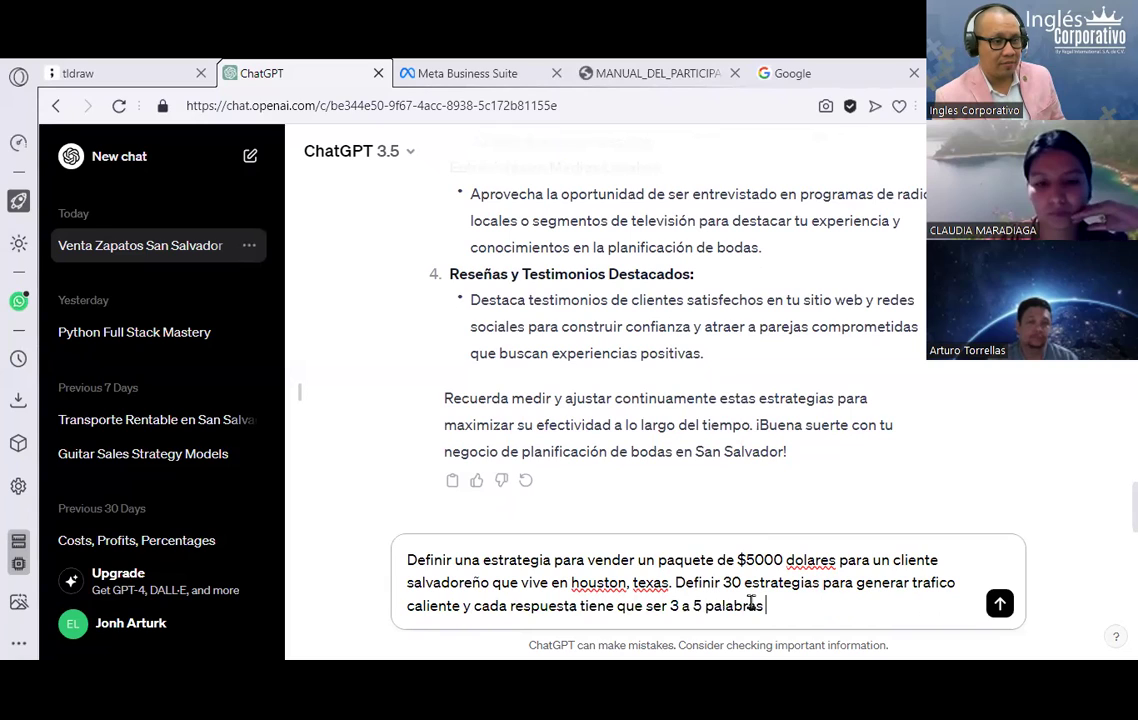
text(claras, breves, consisas)
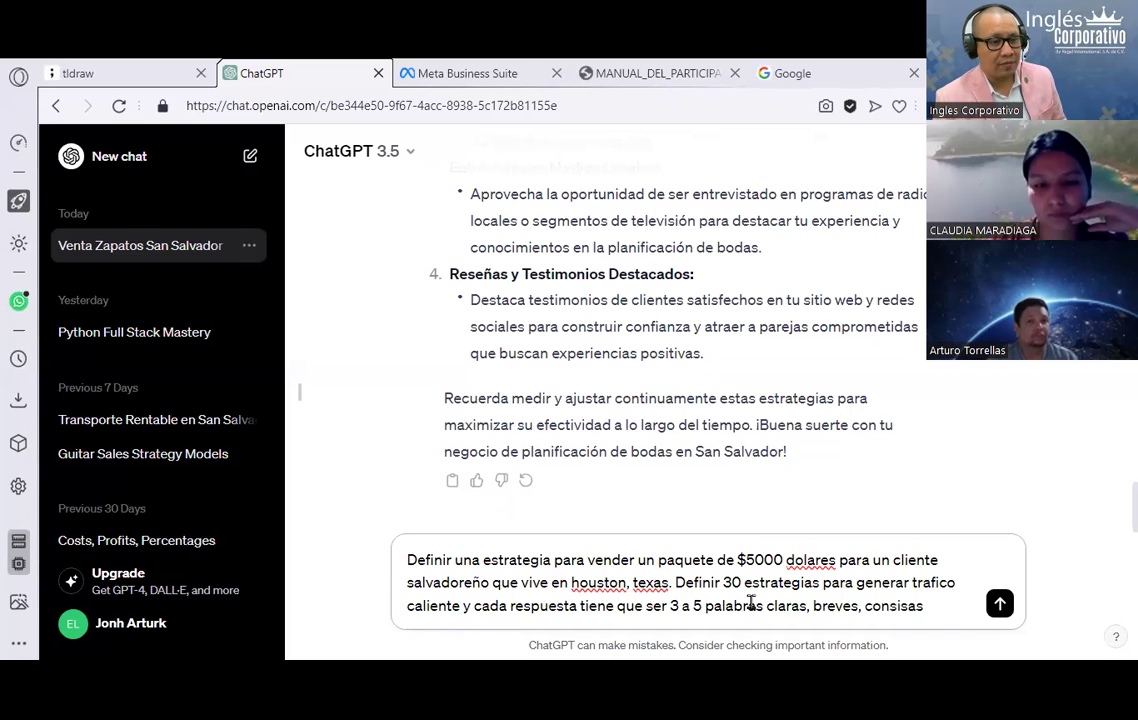
- Send the prompt and scroll back up through ChatGPT's list of strategies
key(Return)
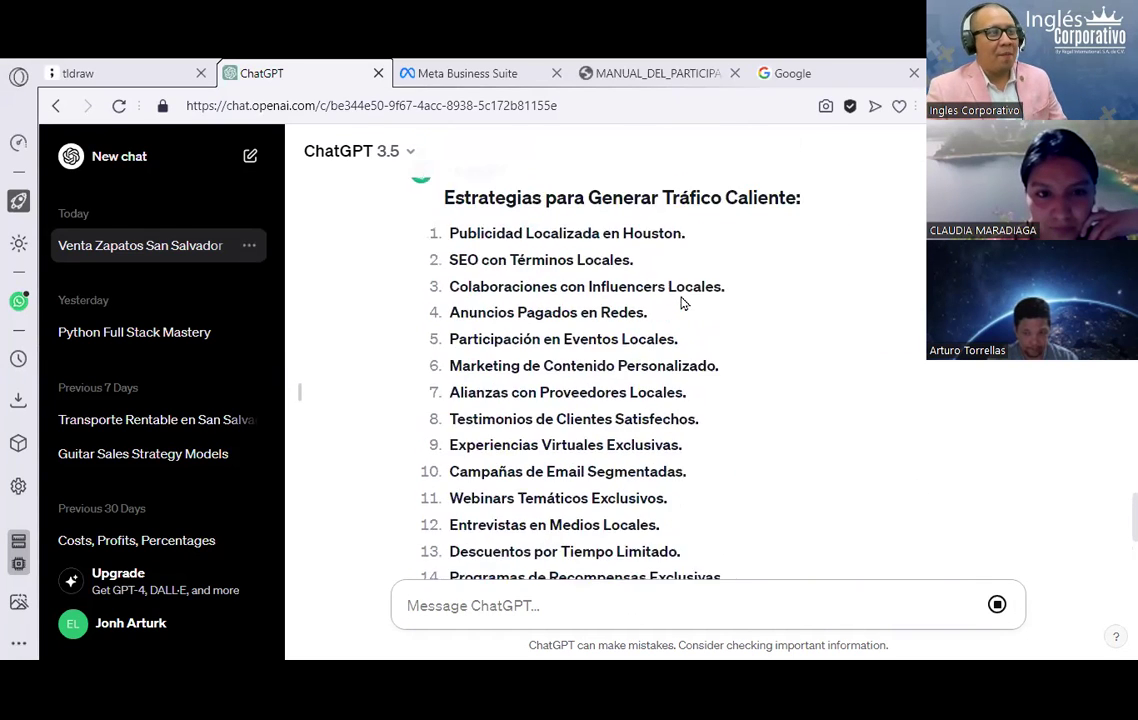
scroll(681, 302, up, 1)
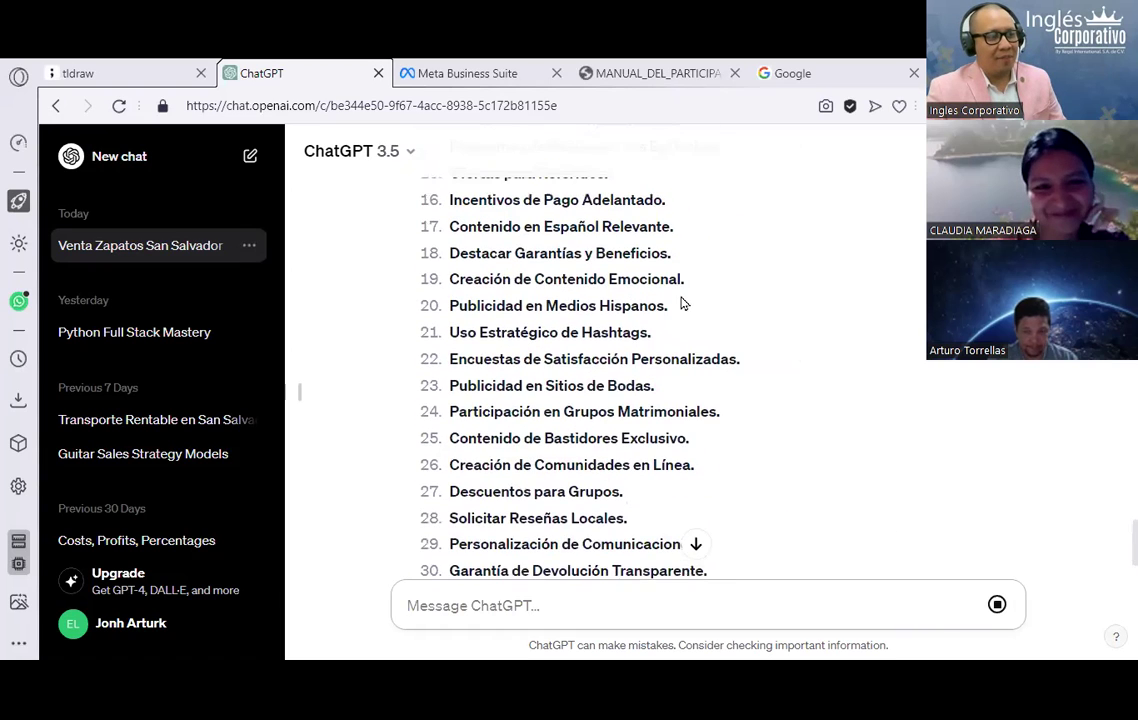
scroll(681, 302, up, 3)
scroll(681, 302, up, 2)
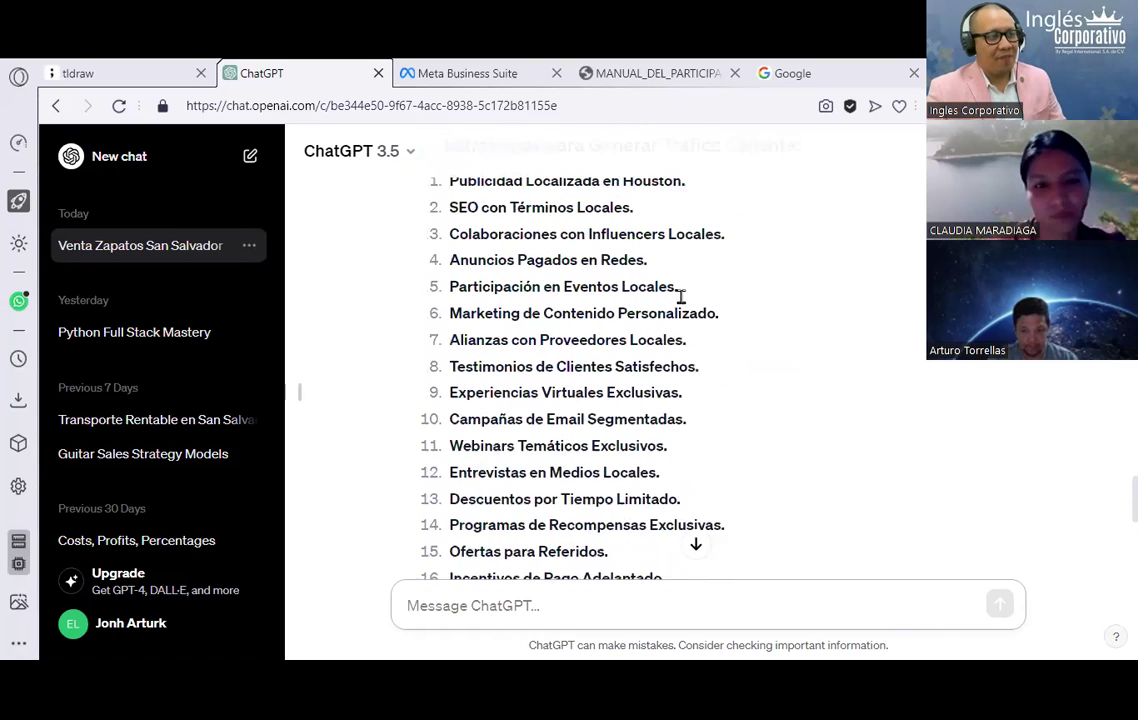
scroll(681, 297, up, 2)
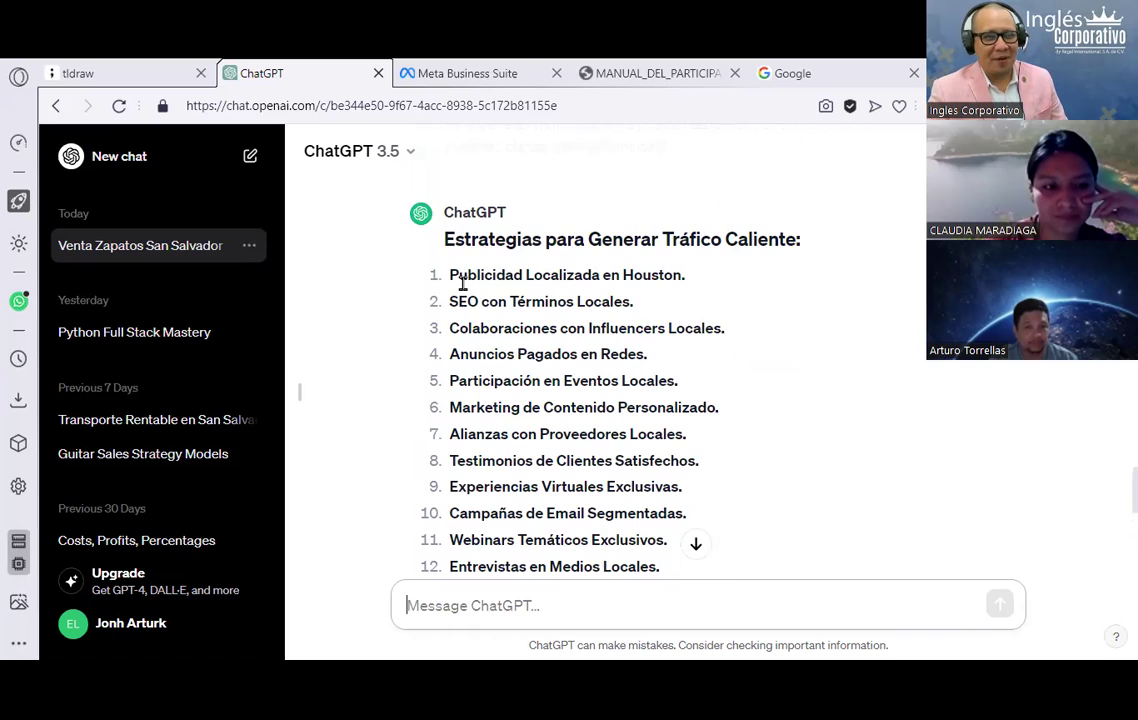
- Highlight the second strategy, 'SEO con Términos Locales', in the reply
drag(457, 301, 660, 307)
drag(452, 301, 697, 310)
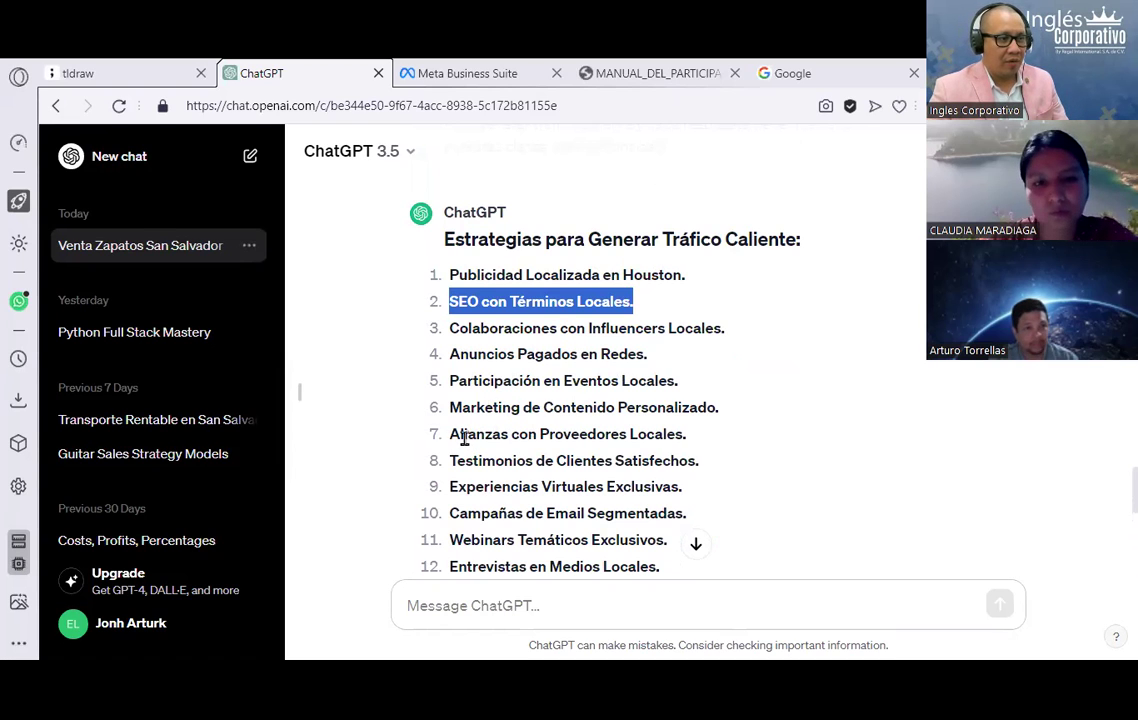
scroll(467, 408, down, 2)
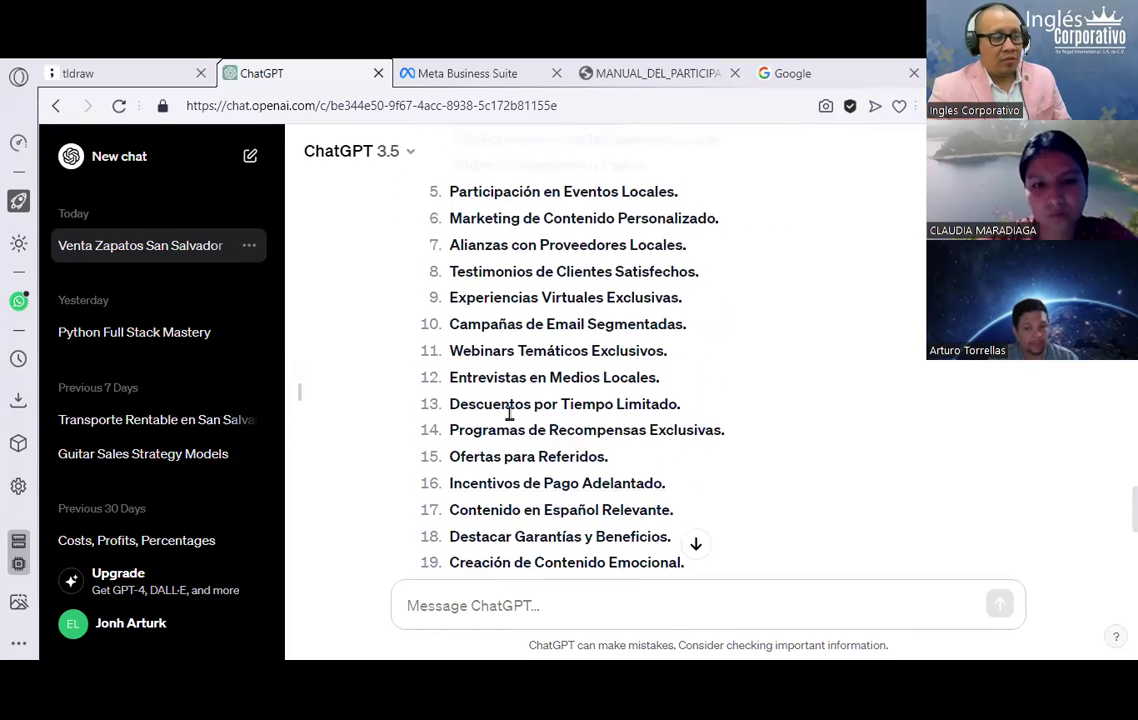
scroll(442, 414, up, 3)
click(469, 70)
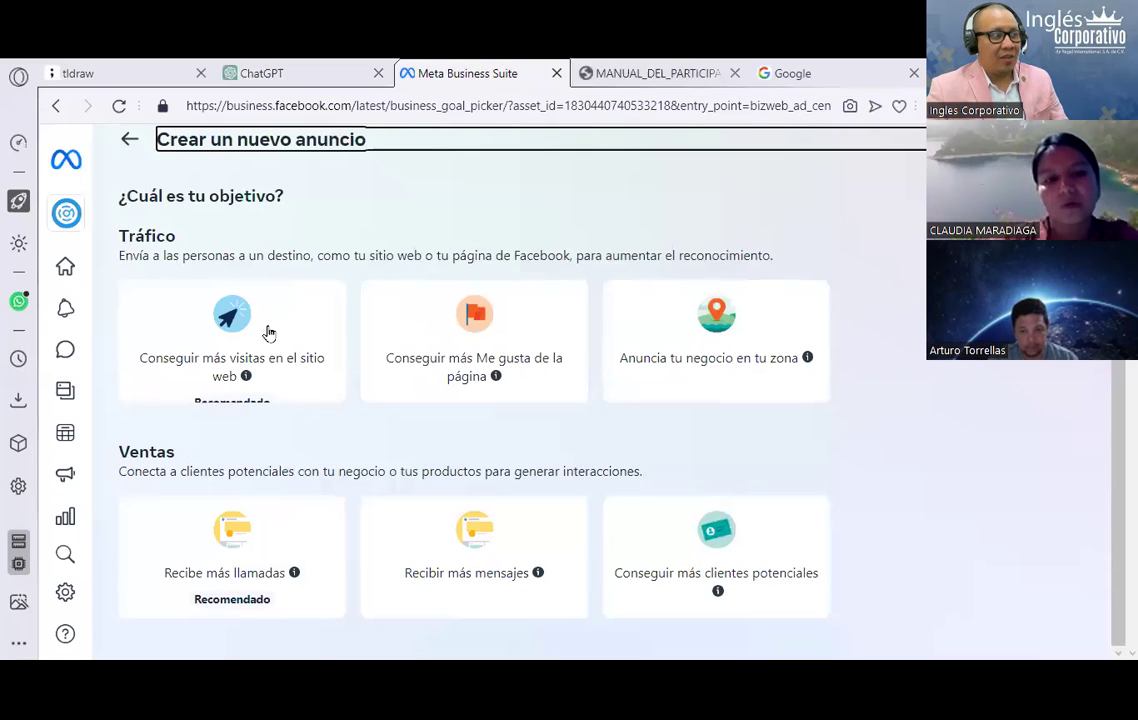
- Choose 'Conseguir más visitas en el sitio web' as the Meta ad objective, then return to ChatGPT
mouse_move(269, 333)
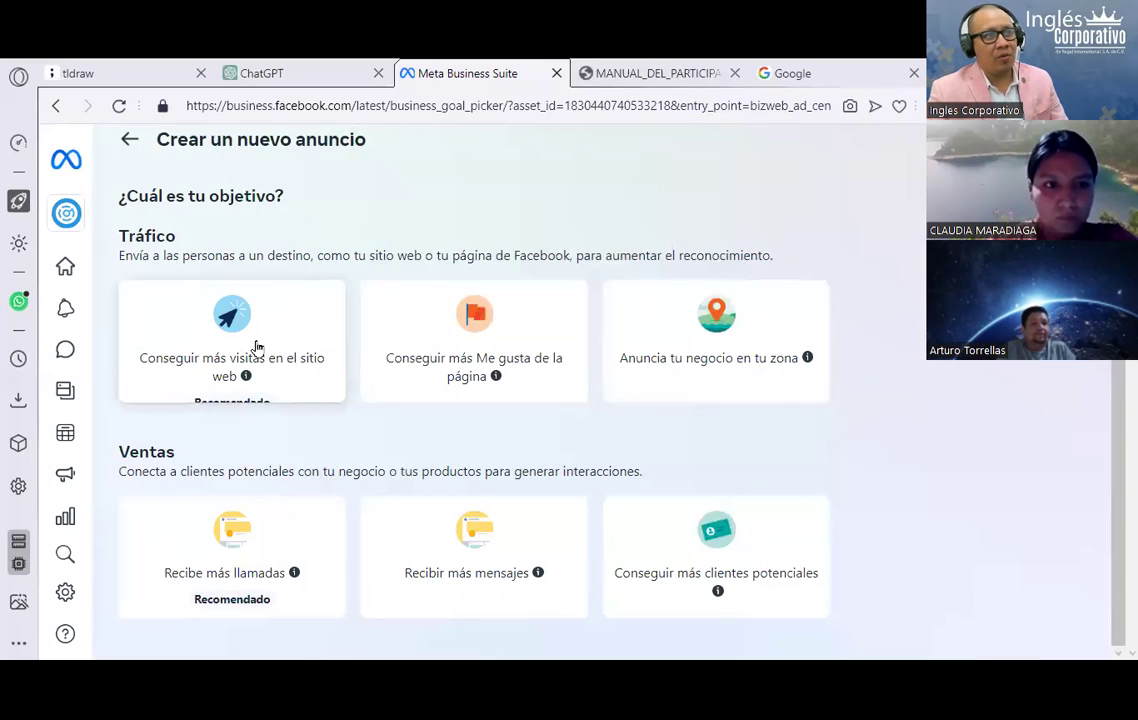
click(300, 355)
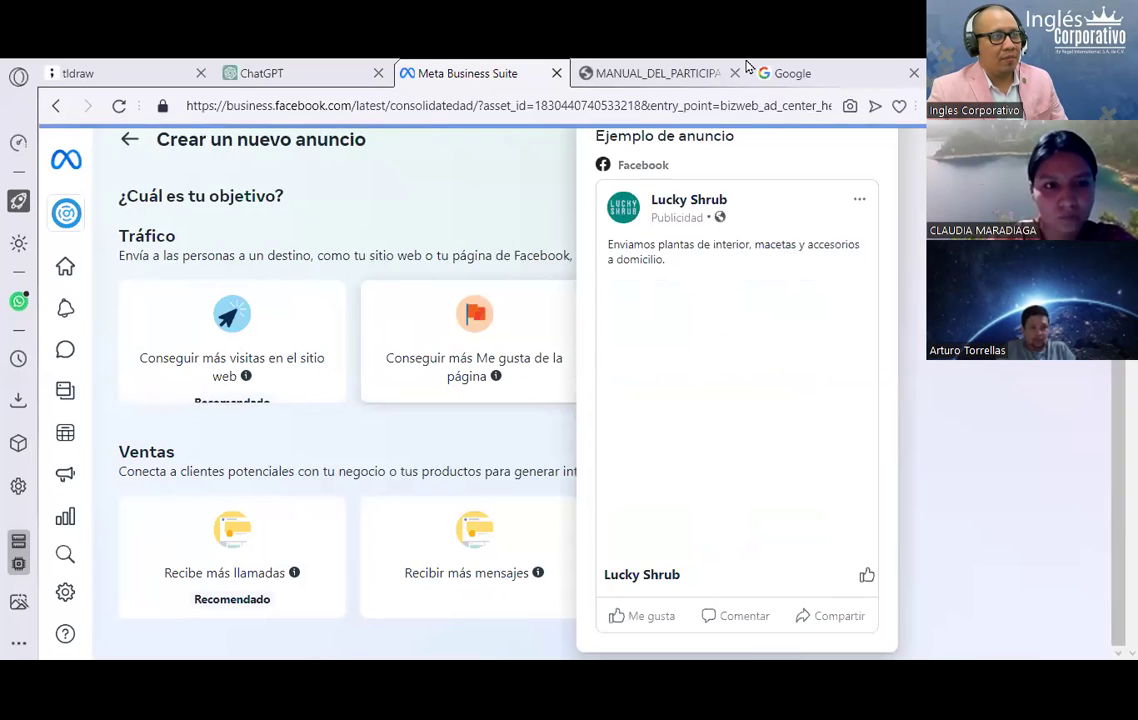
click(305, 72)
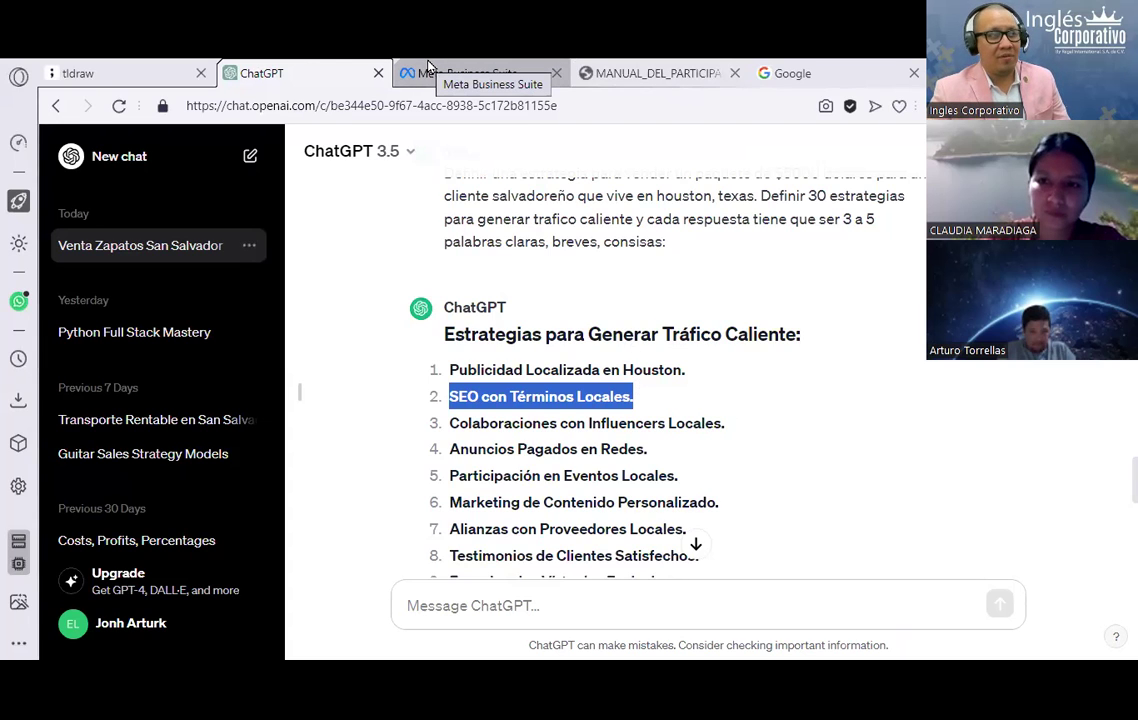
- Open the website-visits ad form, compare the ChatGPT list with the tldraw TRAFICO/VENTAS board, and return to Meta
click(465, 73)
click(235, 358)
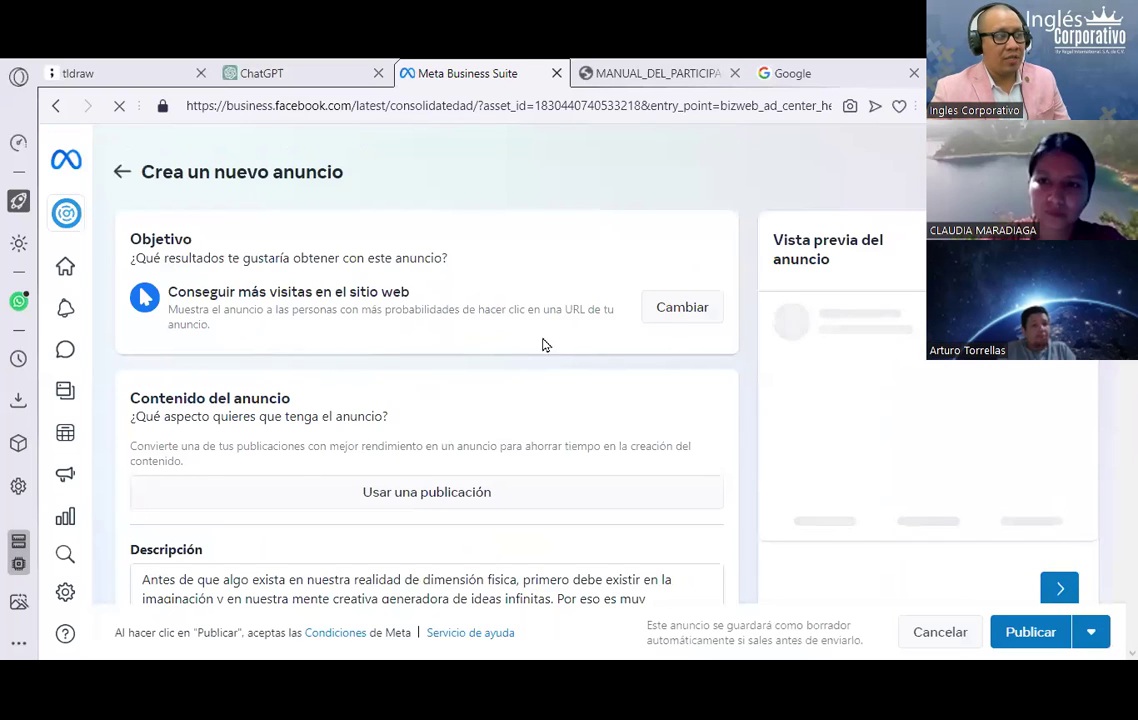
click(326, 75)
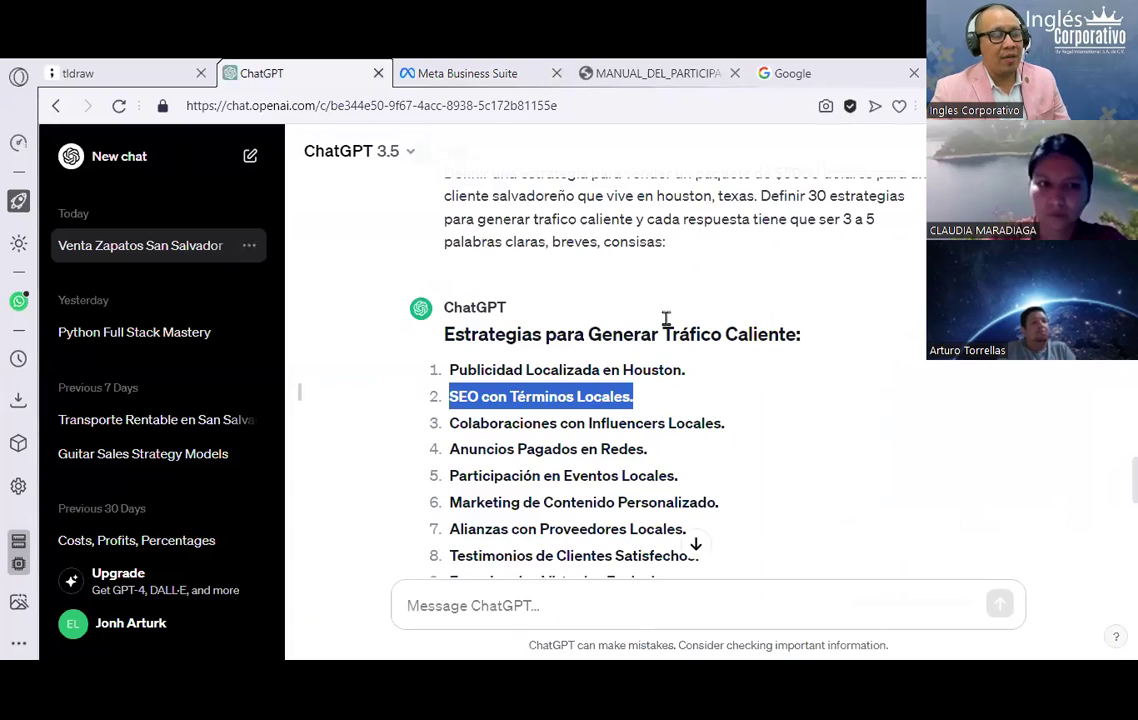
click(465, 73)
click(112, 70)
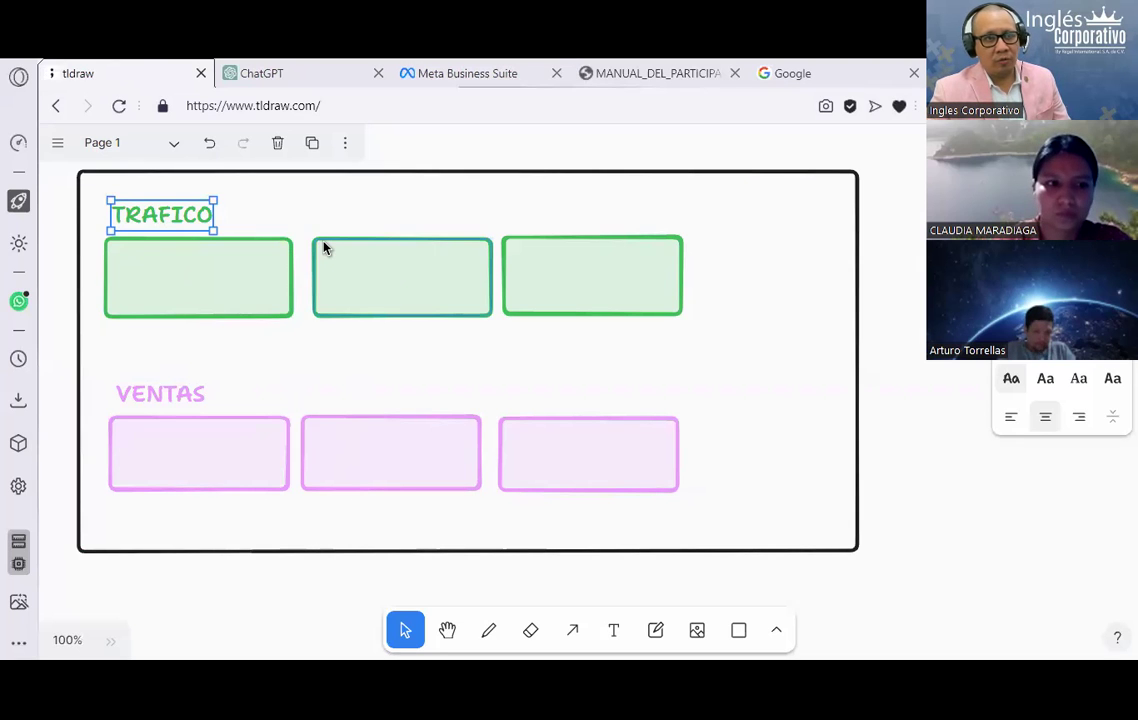
click(325, 70)
click(480, 72)
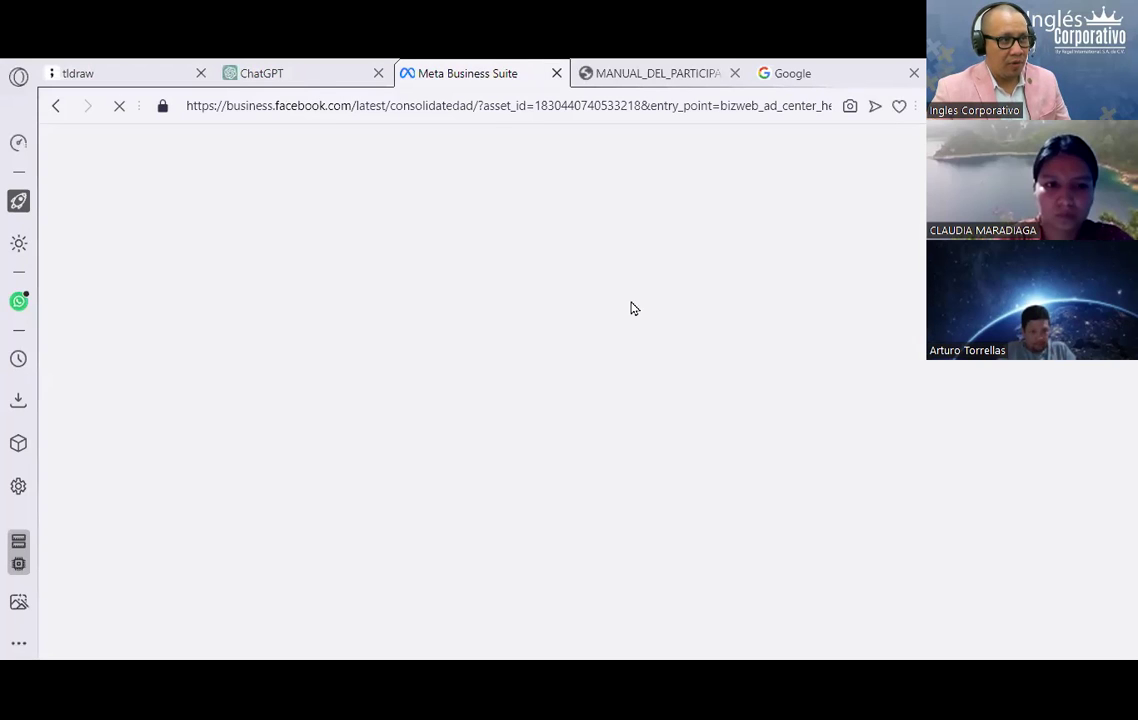
- Scroll down to Público and open Editar público from Características del público
scroll(652, 380, down, 2)
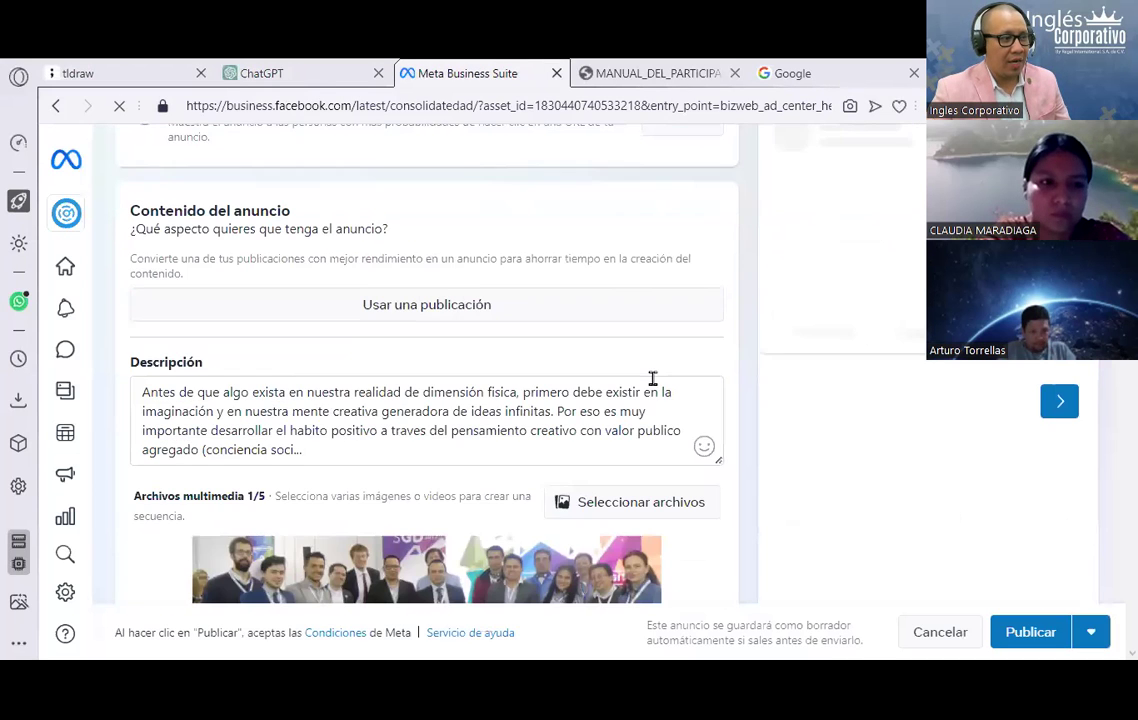
scroll(655, 394, down, 4)
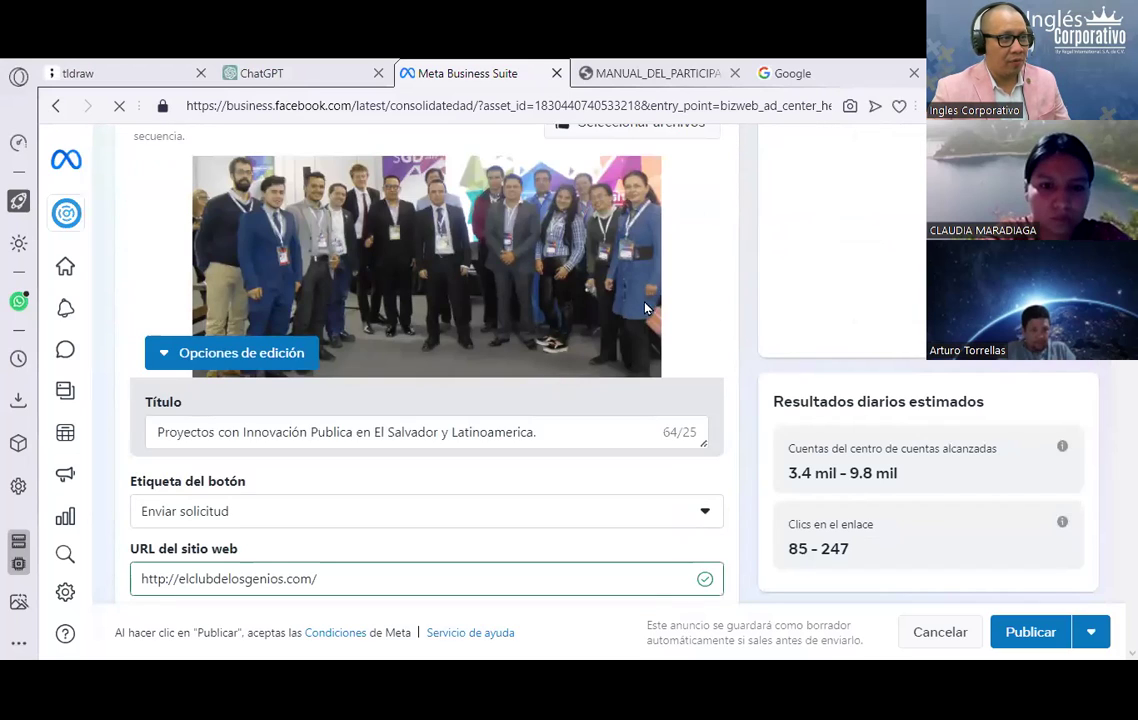
scroll(648, 311, down, 3)
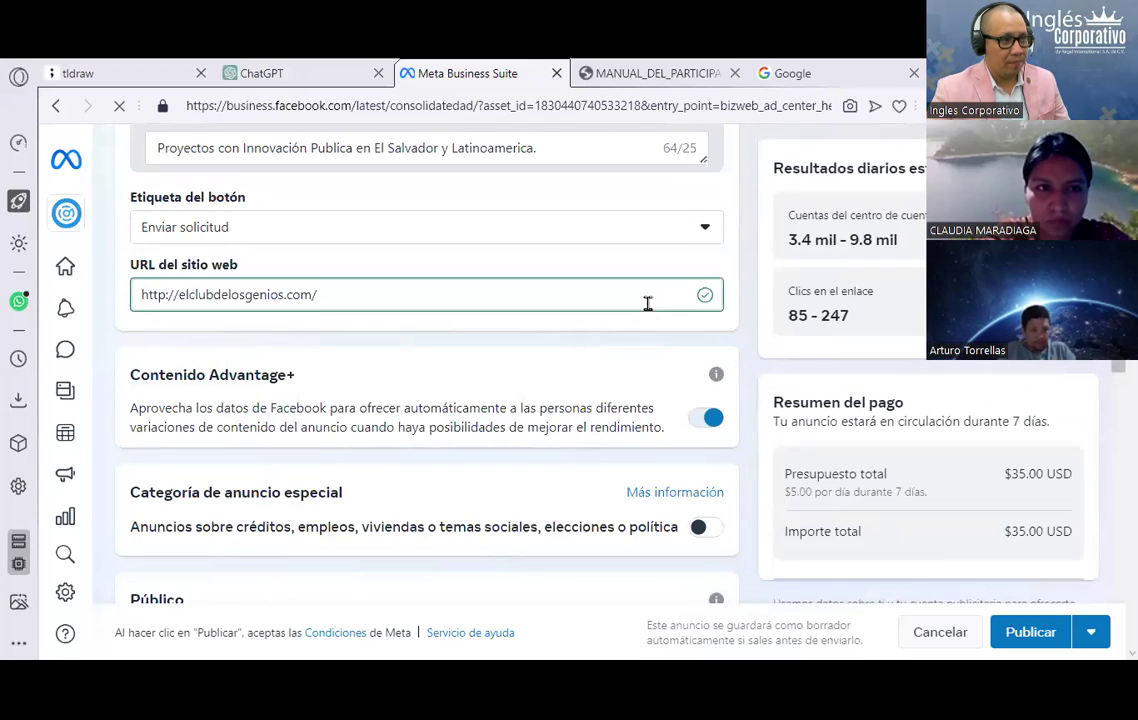
scroll(727, 383, down, 2)
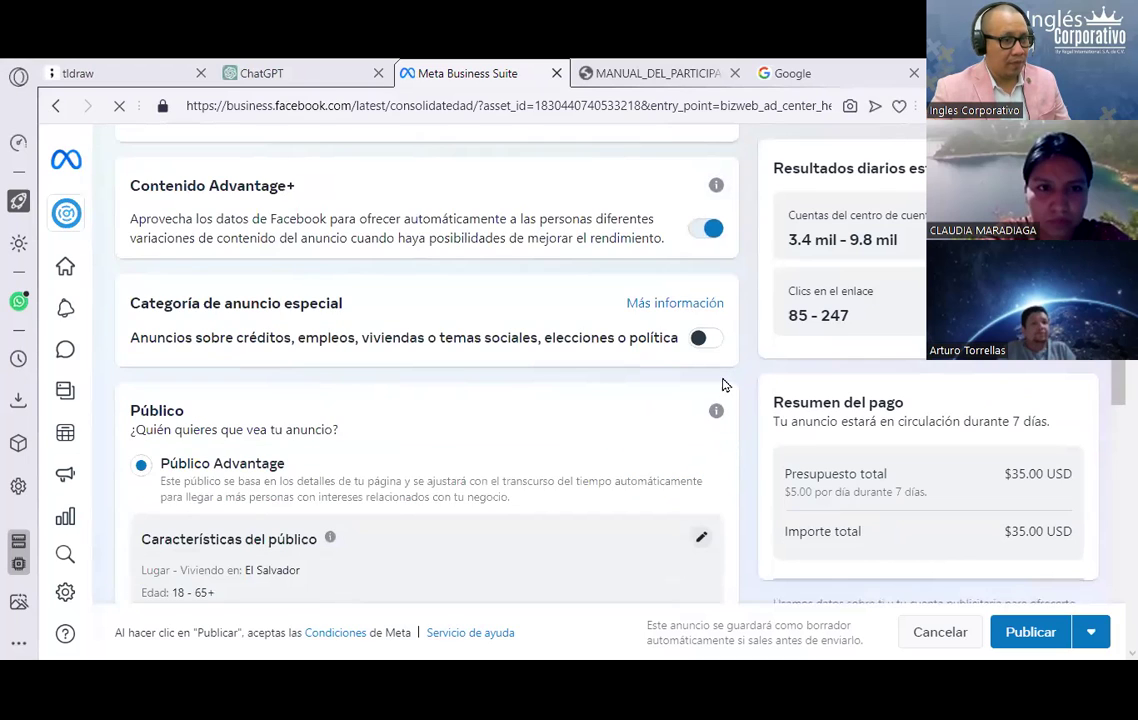
scroll(724, 383, down, 1)
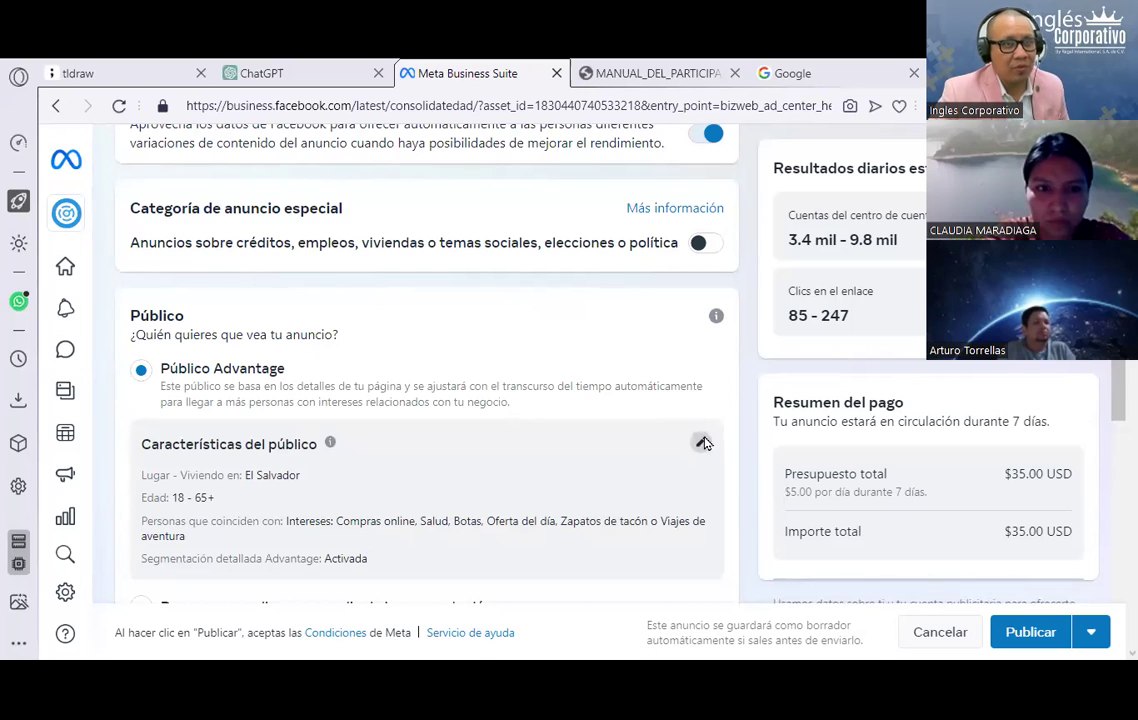
click(704, 443)
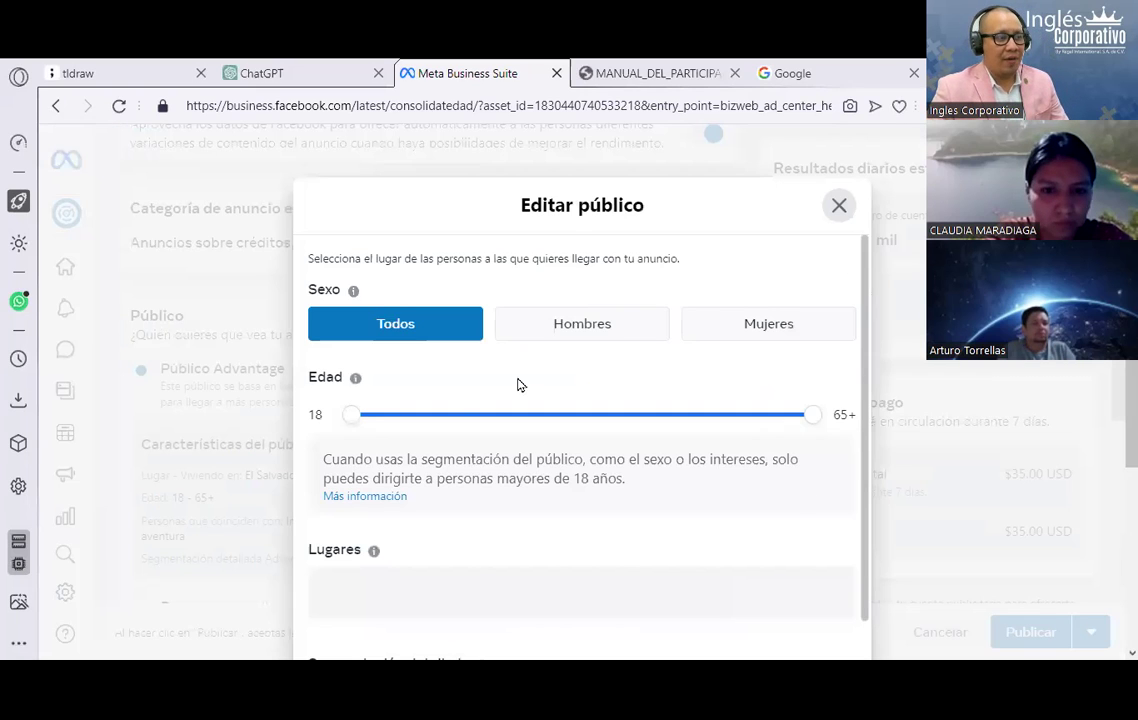
click(290, 73)
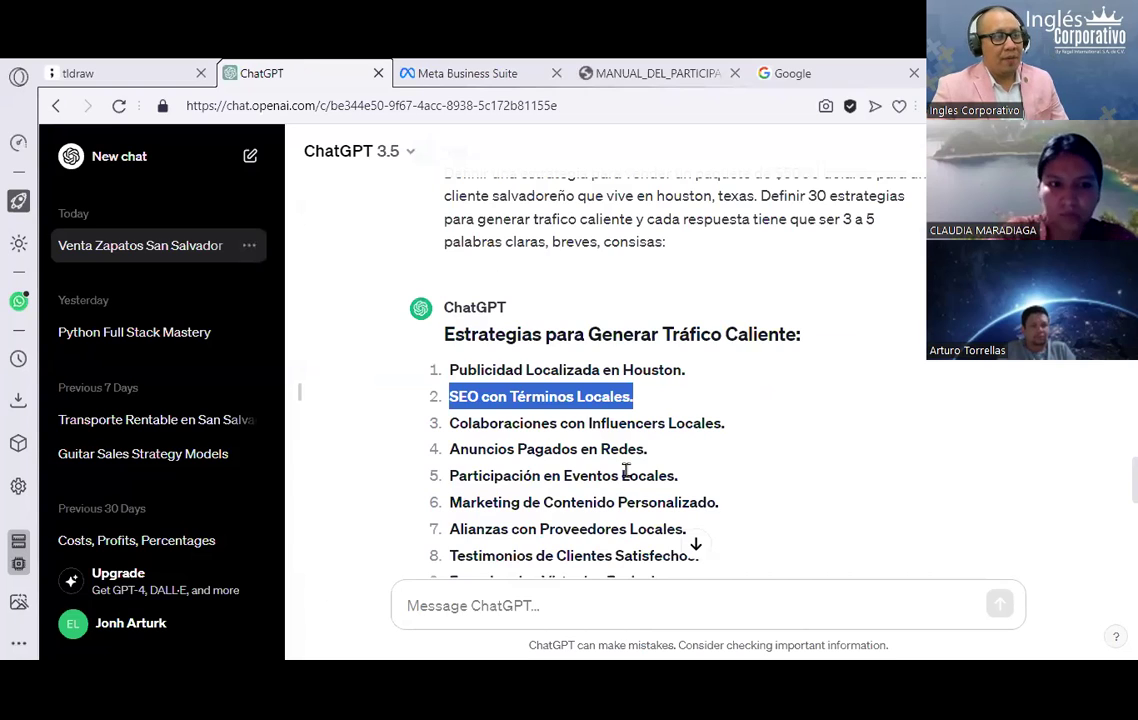
- Highlight the first strategy, 'Publicidad Localizada en Houston', in ChatGPT's list
scroll(647, 500, down, 2)
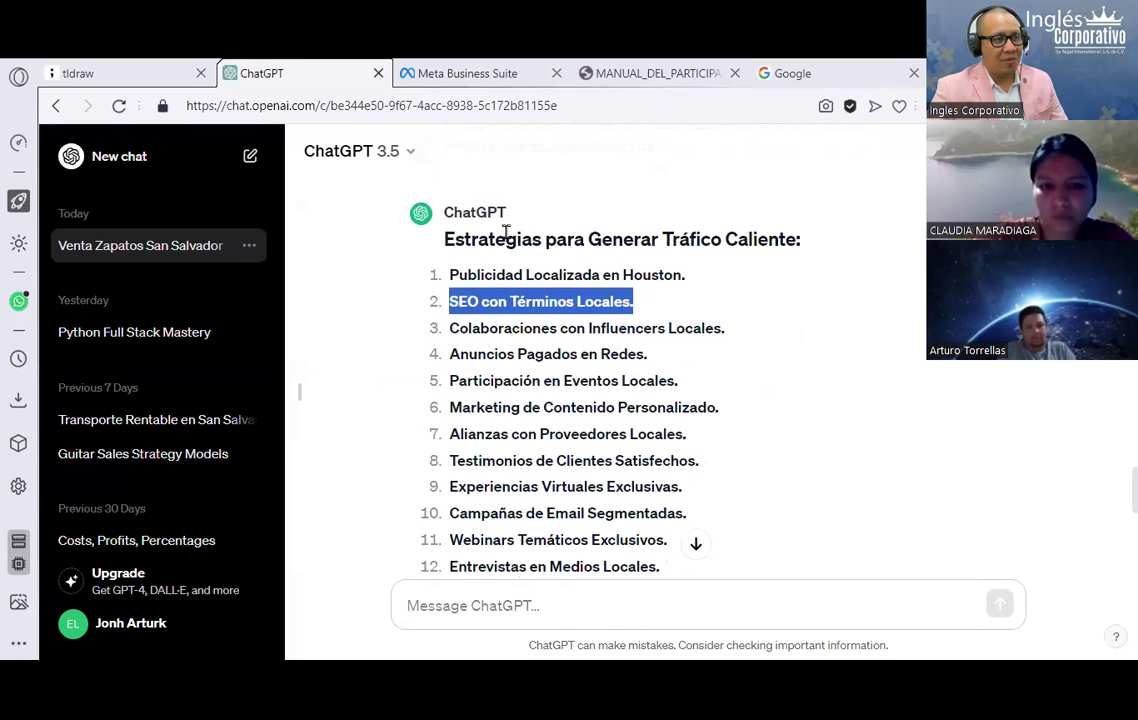
scroll(510, 290, down, 2)
scroll(484, 276, up, 2)
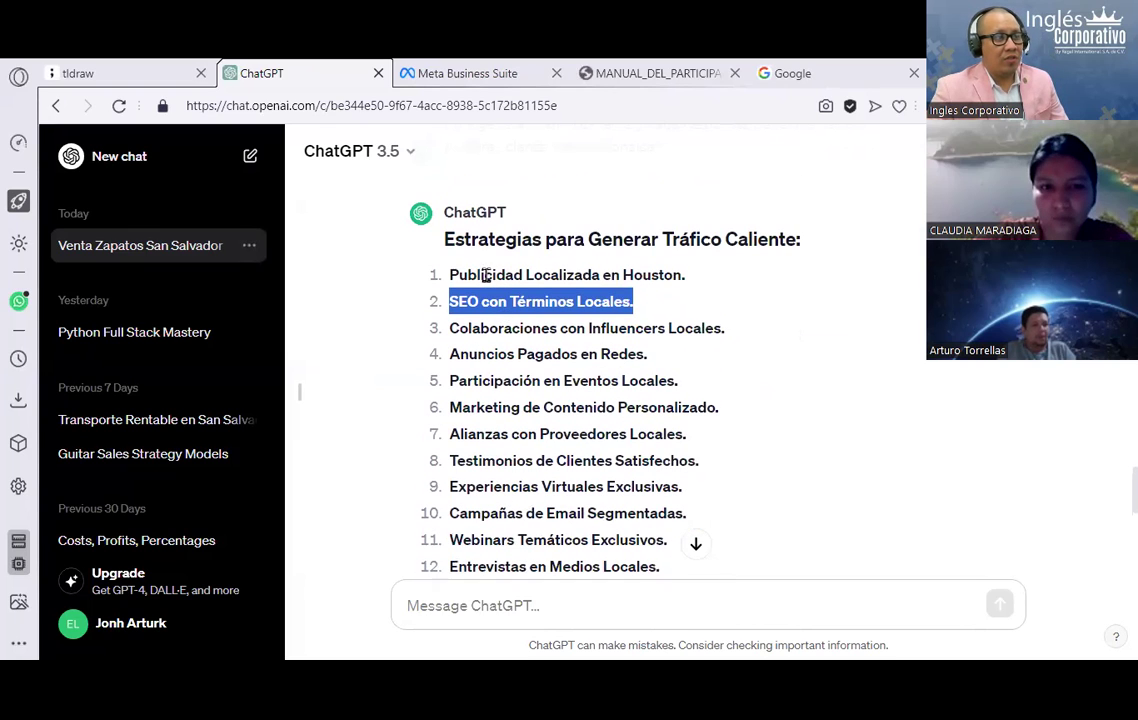
drag(456, 274, 717, 278)
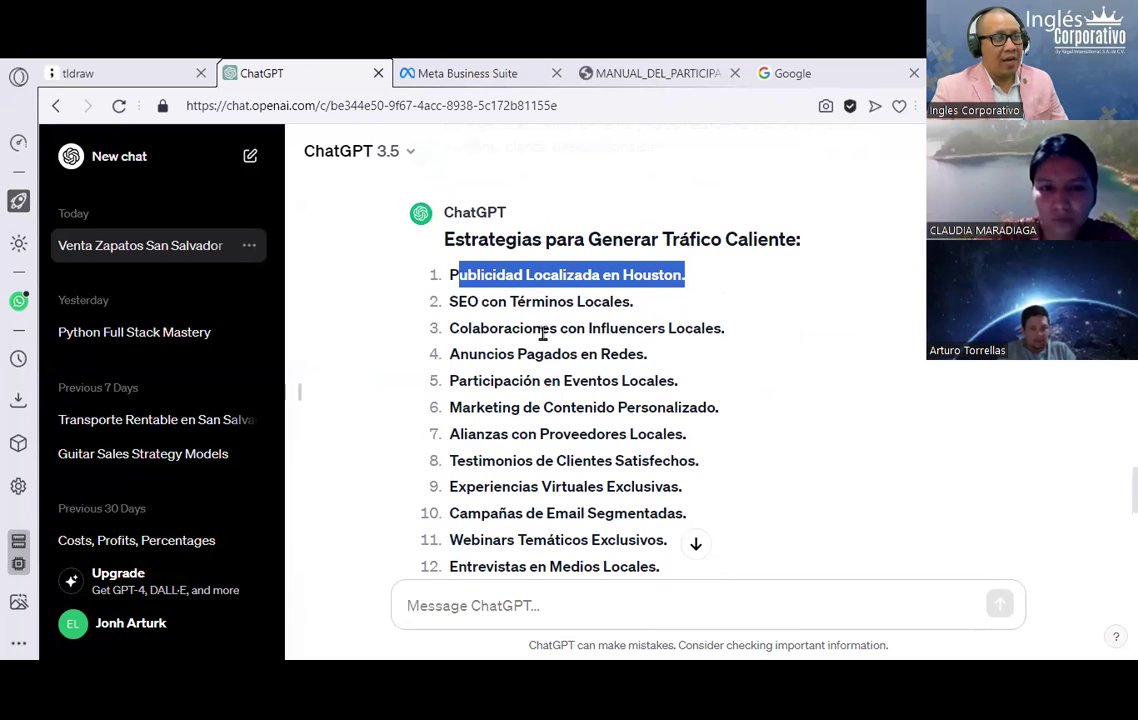
- Move the TRAFICO heading to the top and retype it as 'ESTRATEGIA DIGITAL+ ESTRATEGIA TRADICIONAL'
click(135, 71)
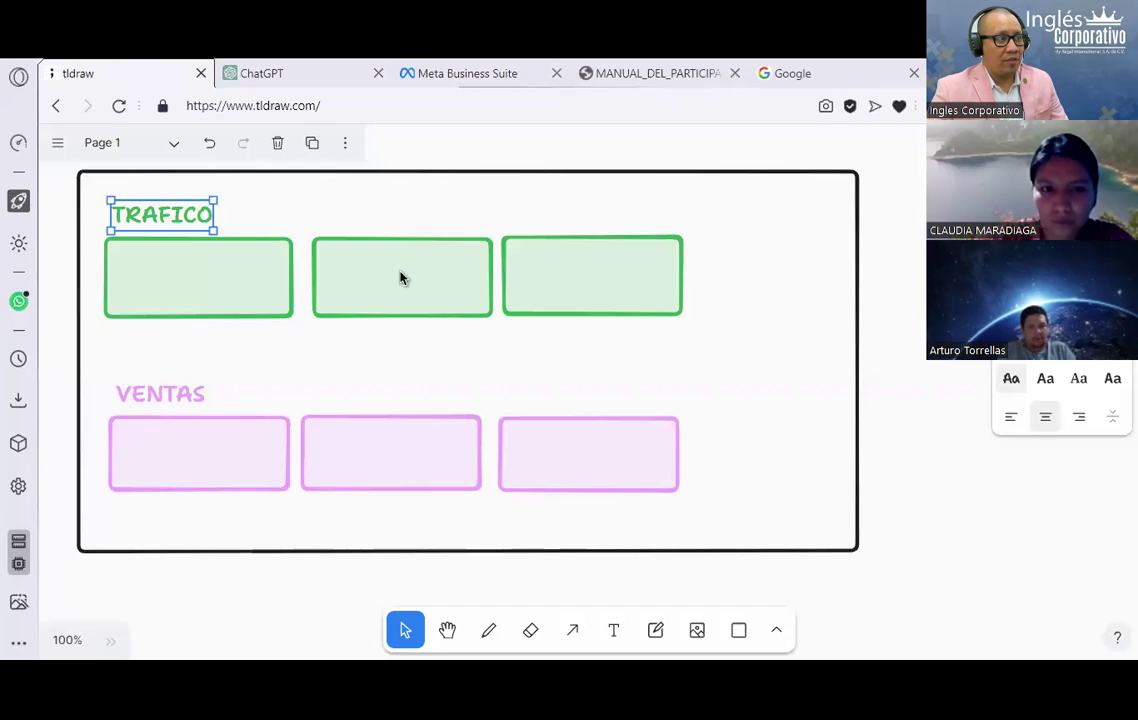
mouse_move(190, 217)
mouse_down()
mouse_move(520, 164)
mouse_move(240, 213)
mouse_up()
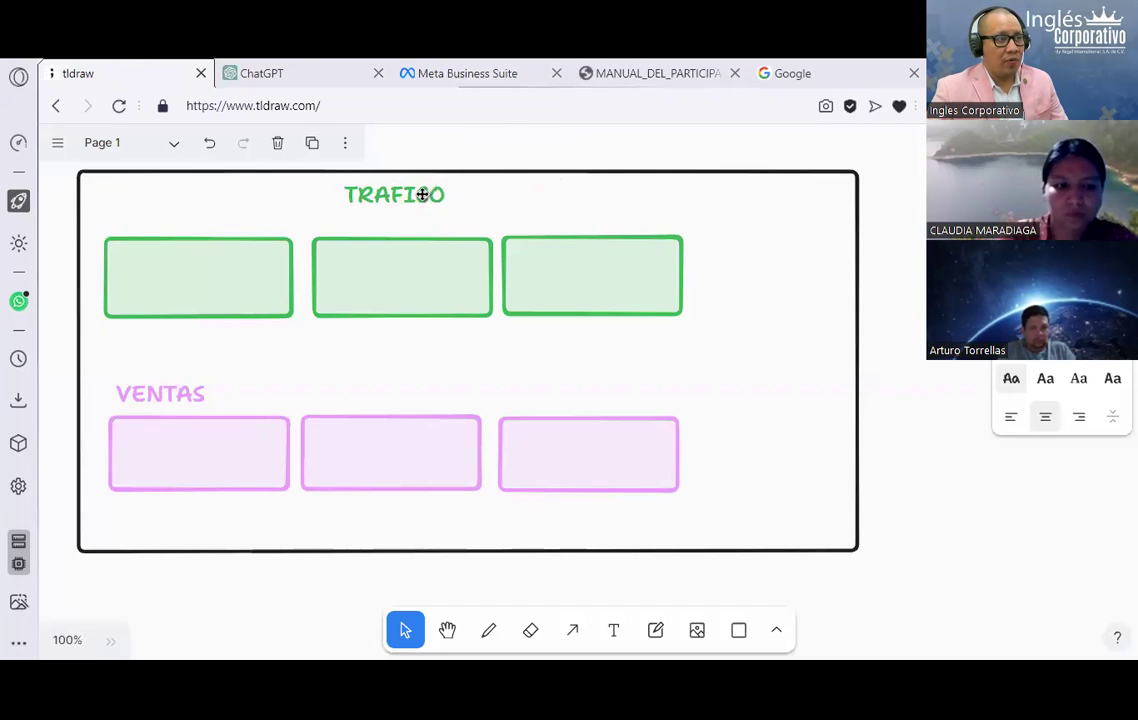
double_click(240, 213)
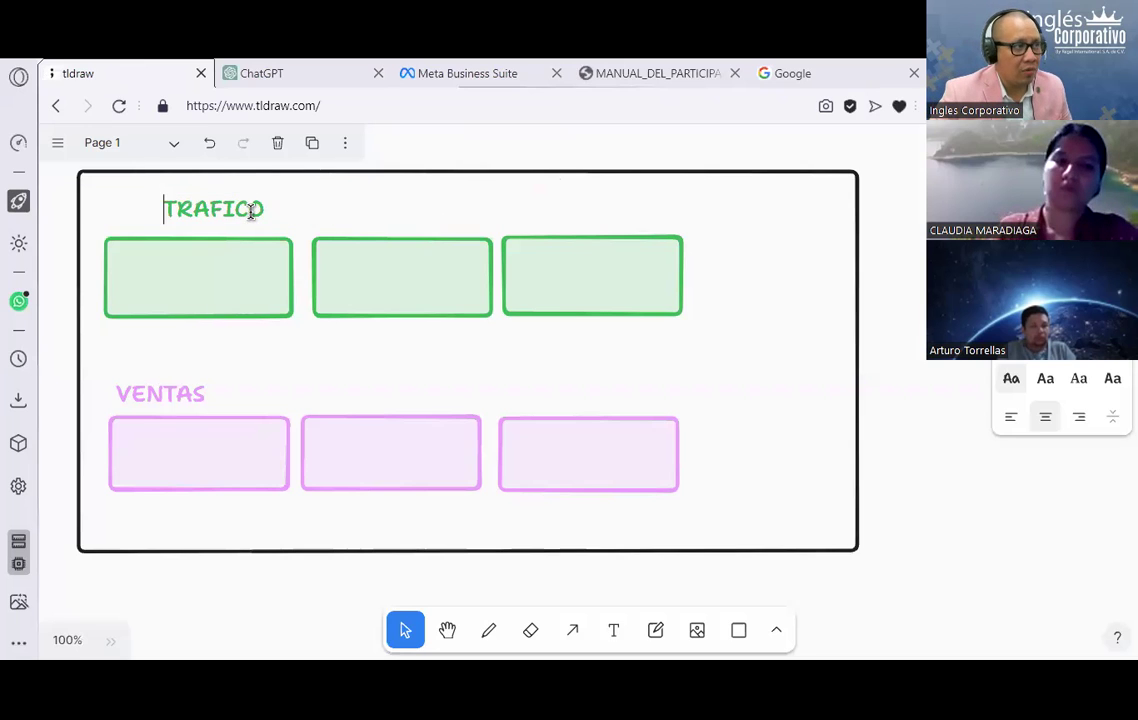
drag(259, 211, 248, 210)
drag(173, 207, 176, 207)
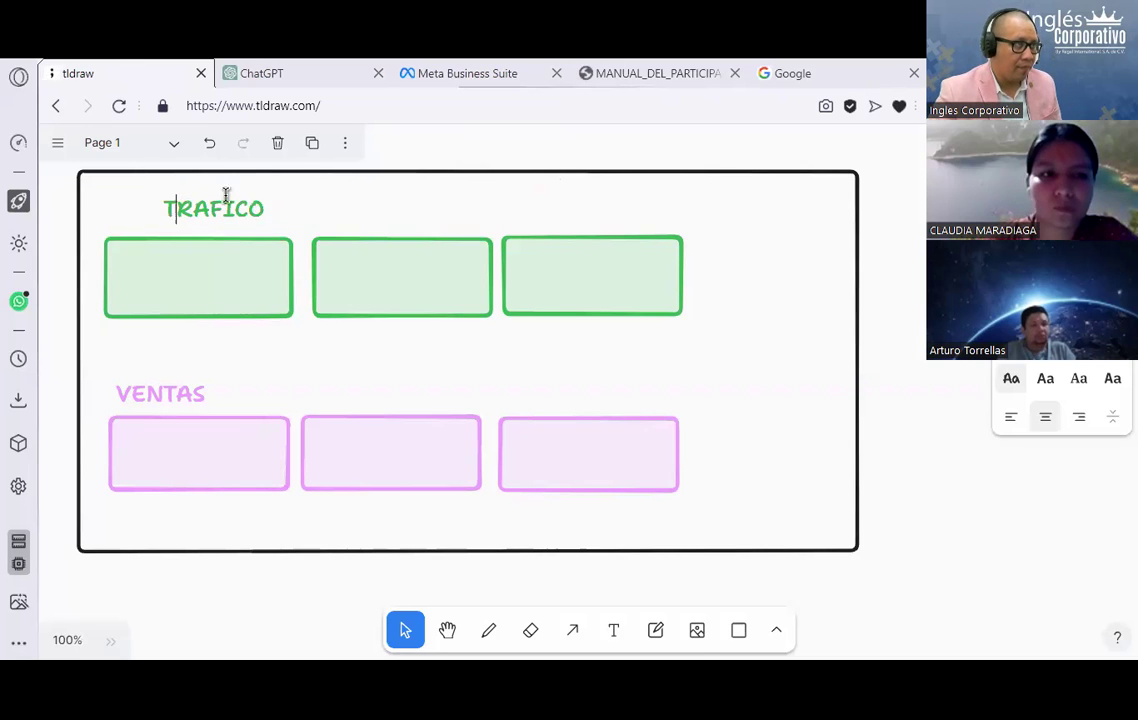
text(ESTRATEGIA DIGITAL+ ESTRATEGIA TRA)
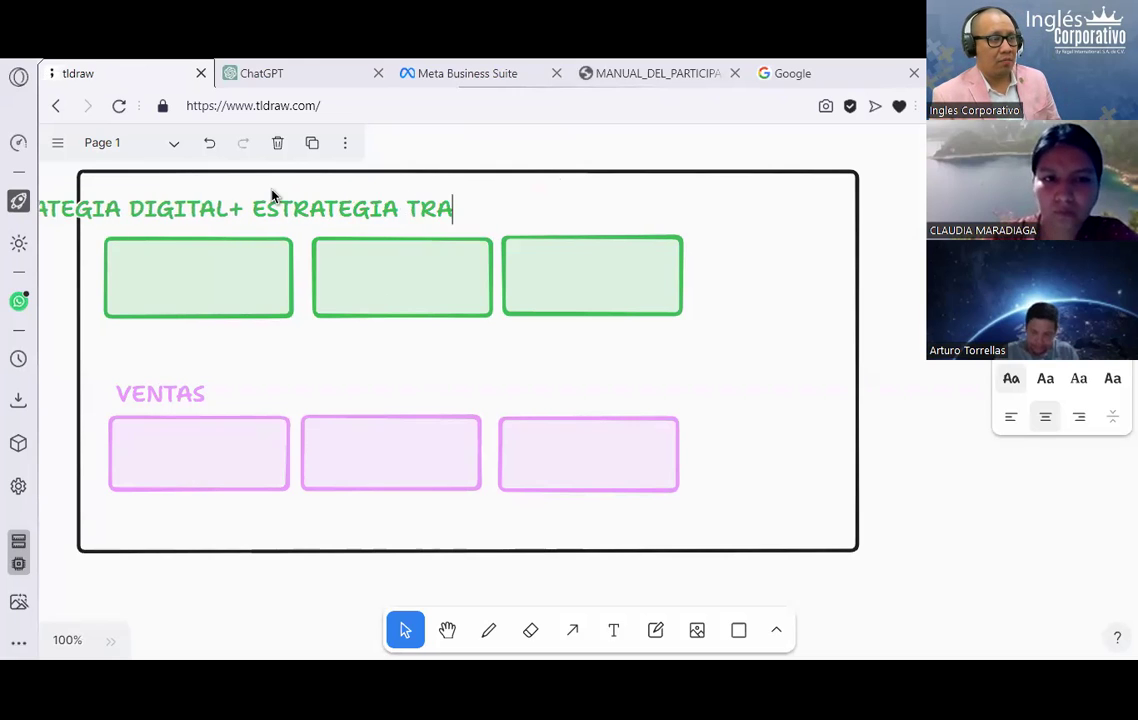
text(DICIONAL)
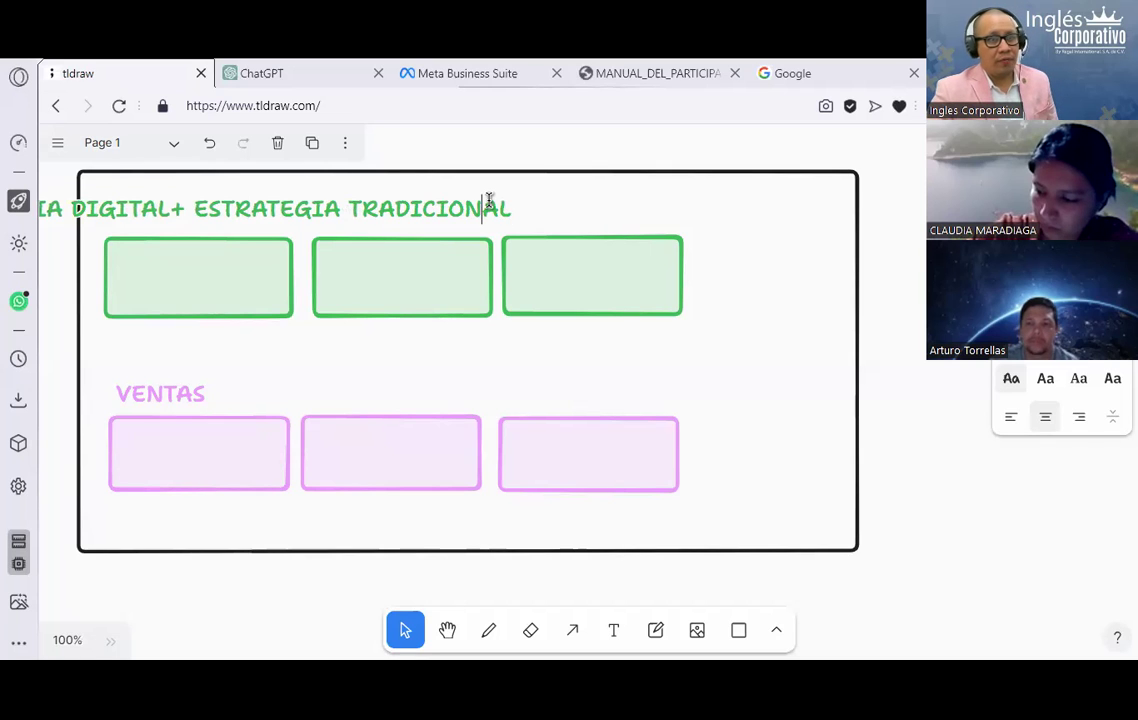
- Center the new title, delete the third green box and spread the remaining two apart
key(Escape)
drag(485, 210, 731, 201)
click(574, 302)
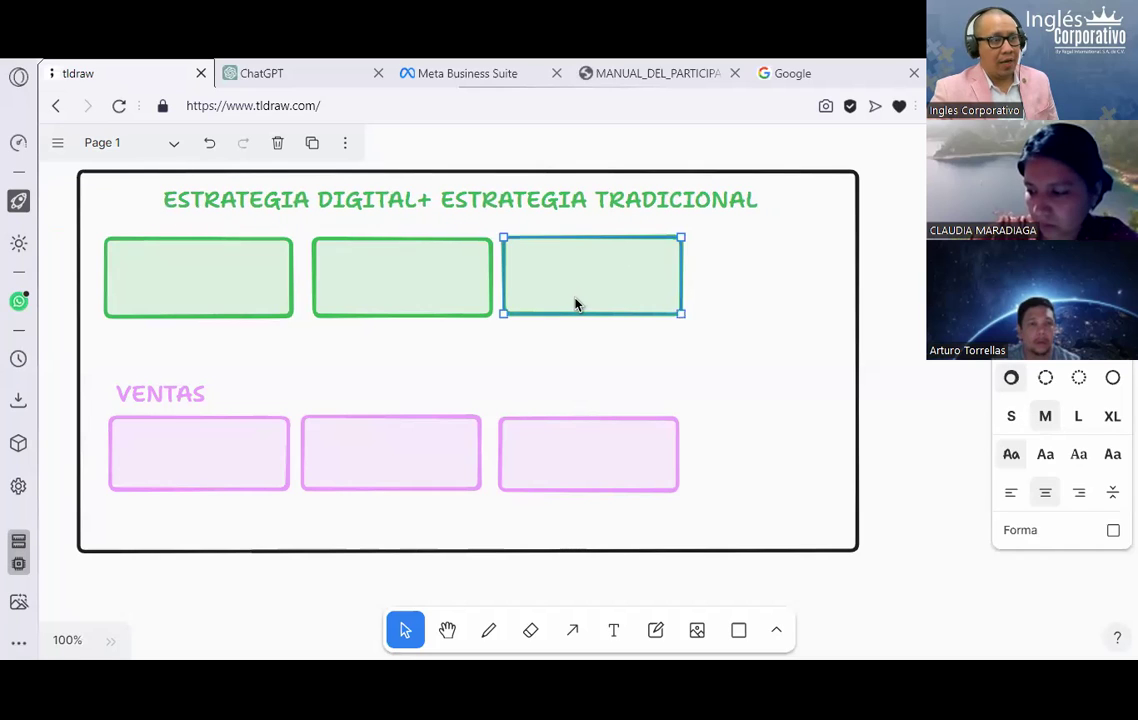
key(Delete)
drag(383, 318, 704, 330)
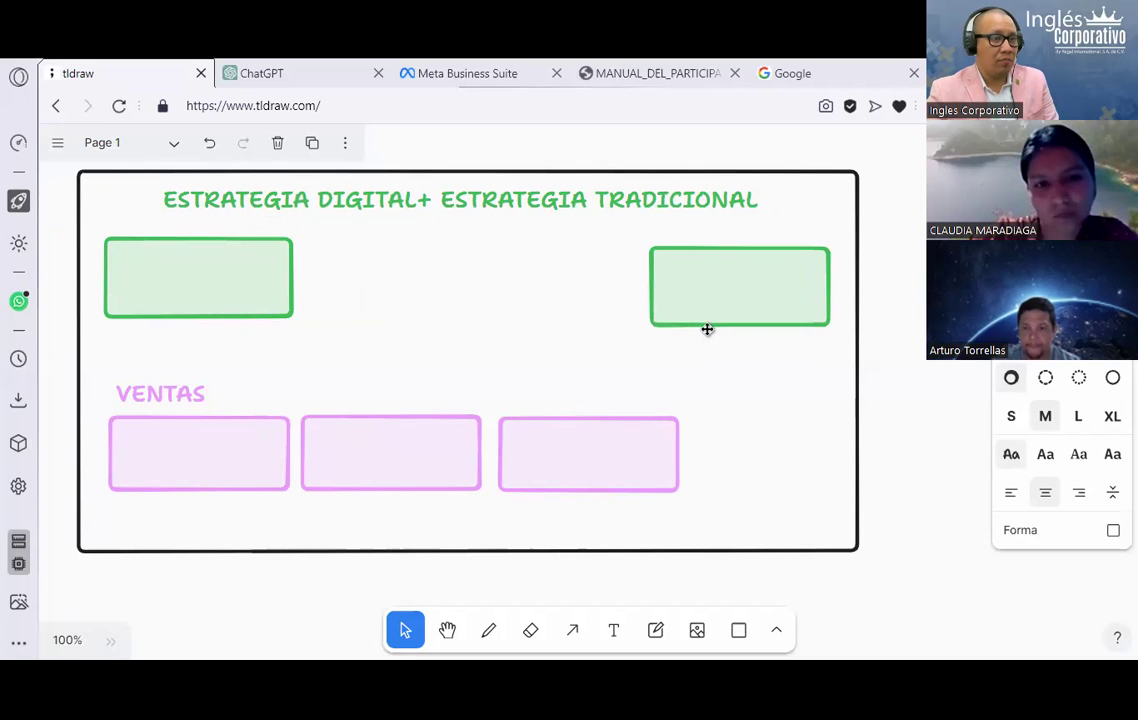
drag(234, 290, 240, 310)
- Rearrange the pink boxes and place the VENTAS label under the left pink box
click(208, 432)
drag(430, 458, 473, 332)
mouse_move(615, 448)
mouse_down()
mouse_move(757, 399)
mouse_move(744, 409)
mouse_up()
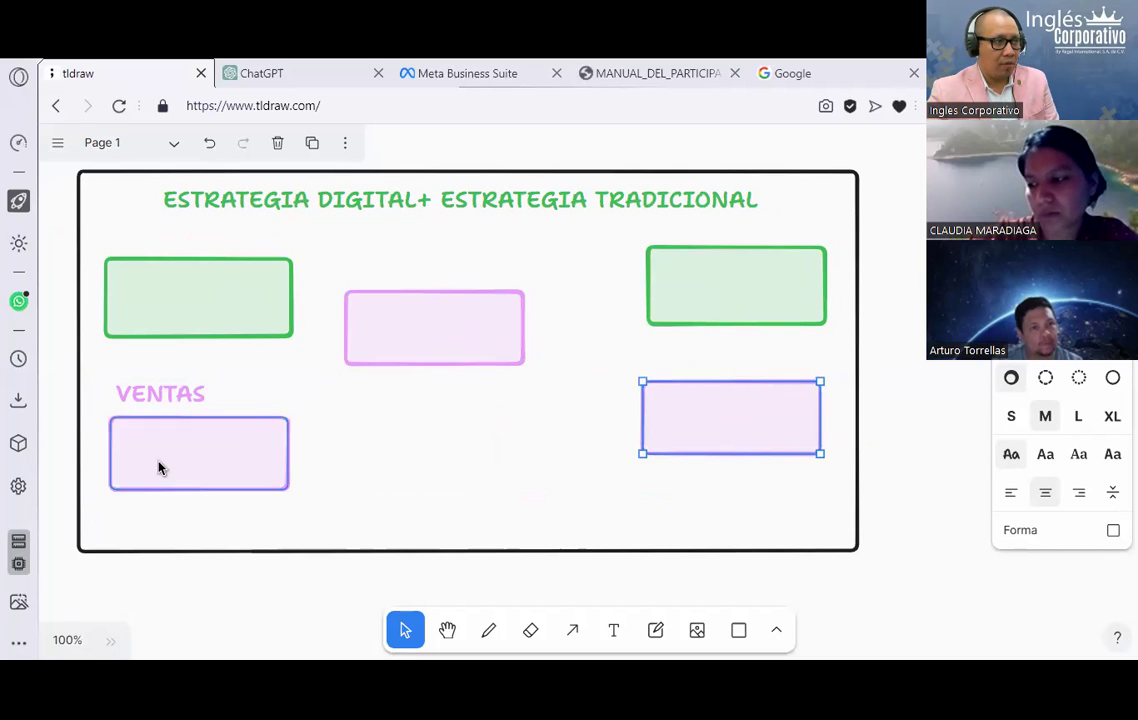
drag(430, 326, 463, 388)
drag(193, 403, 401, 507)
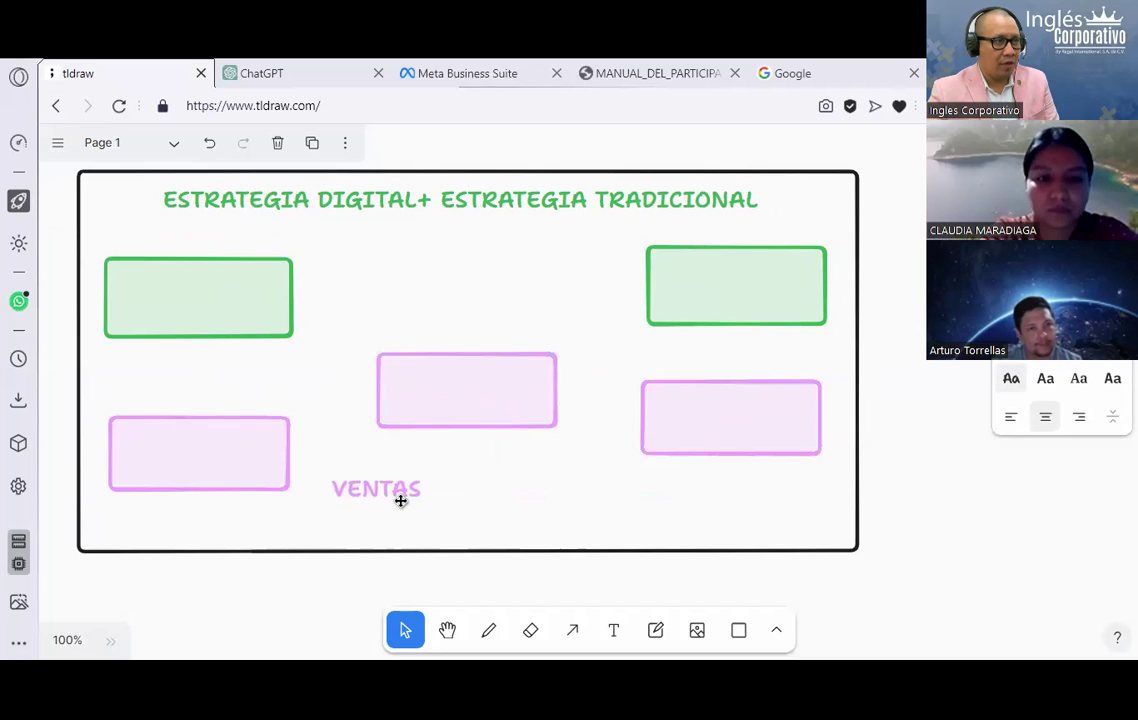
drag(255, 481, 258, 433)
drag(378, 509, 191, 503)
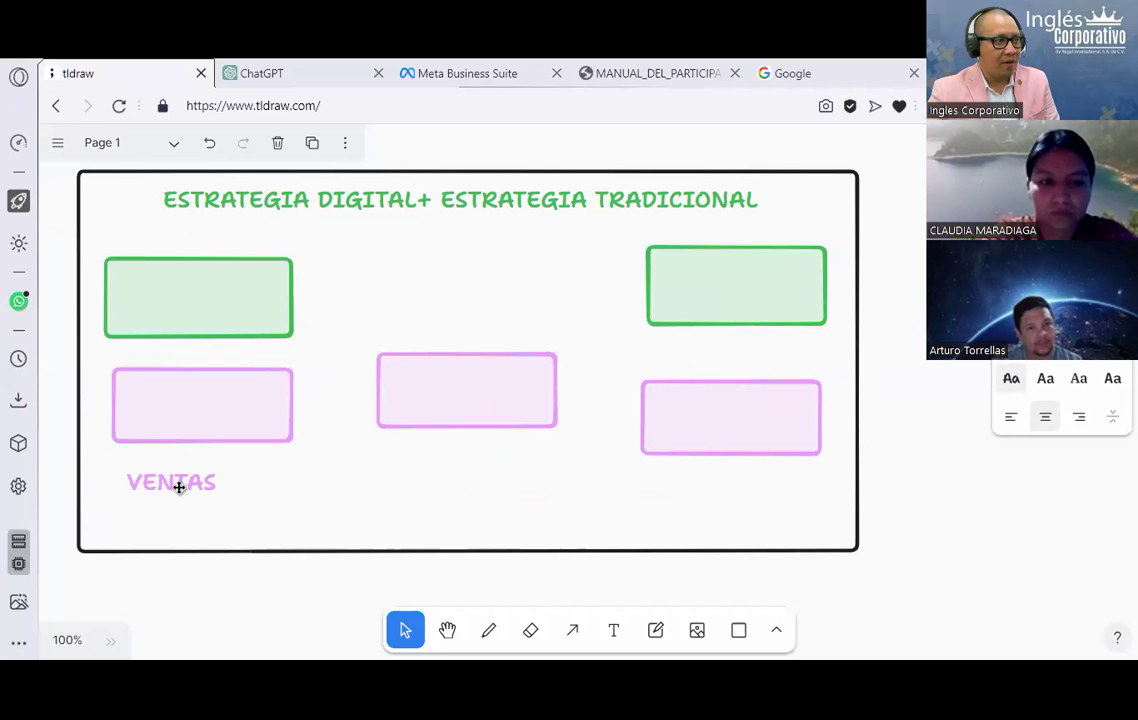
- Rename VENTAS to 'ATL- BTL' and place a copy of it under the right pink box
double_click(197, 494)
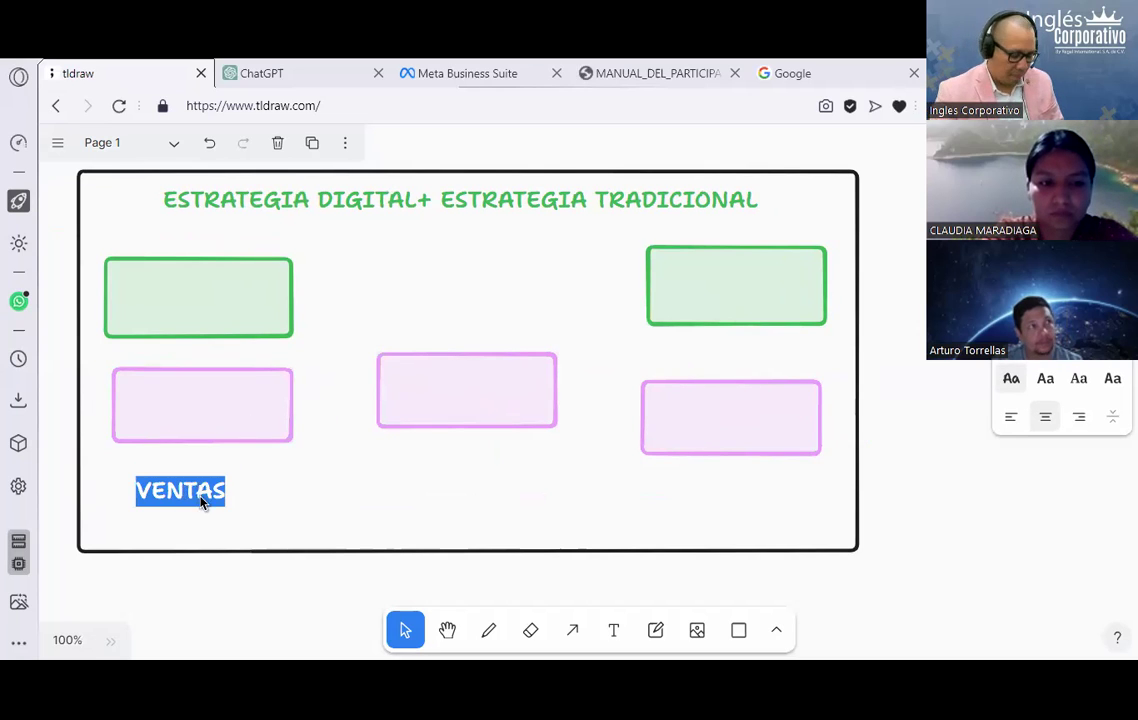
text(ATL)
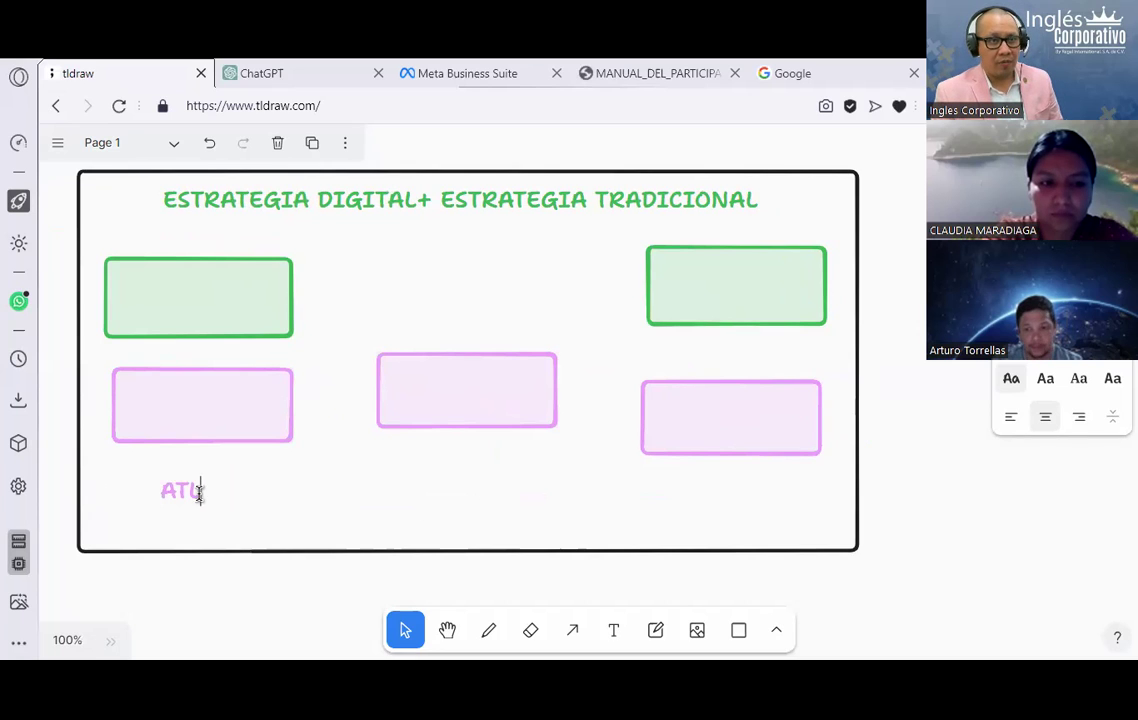
text(- BTL)
key(Escape)
click(287, 507)
click(218, 494)
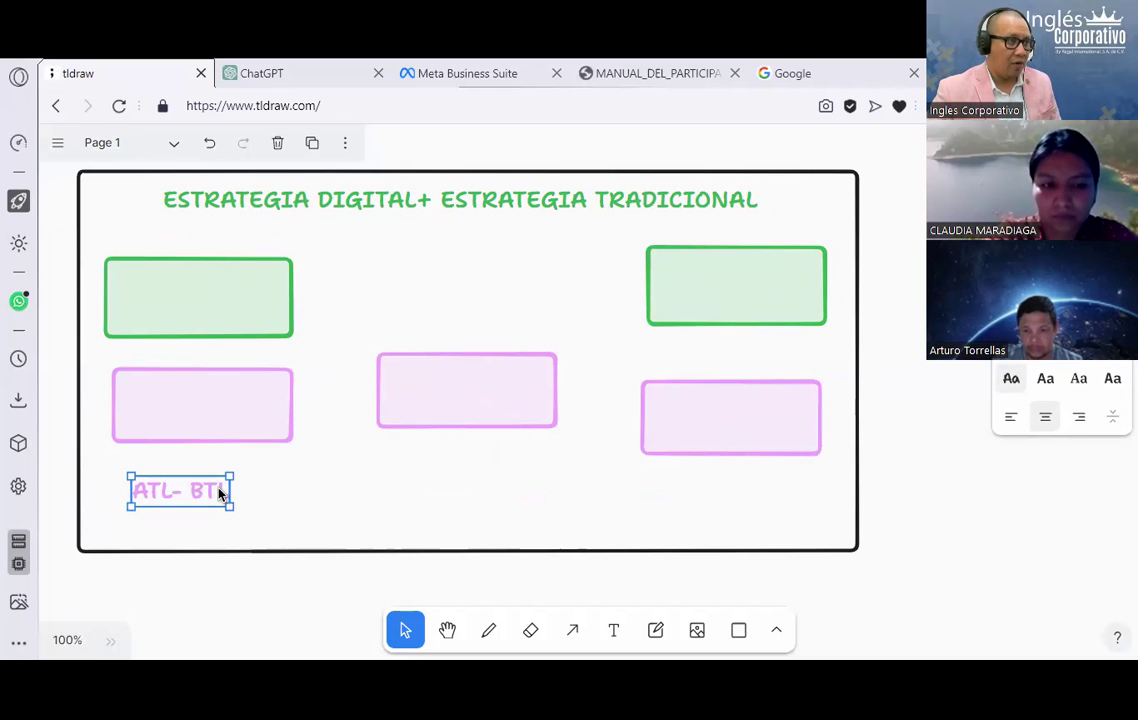
mouse_move(200, 500)
mouse_down()
mouse_move(782, 499)
mouse_move(759, 505)
mouse_up()
drag(696, 432, 704, 428)
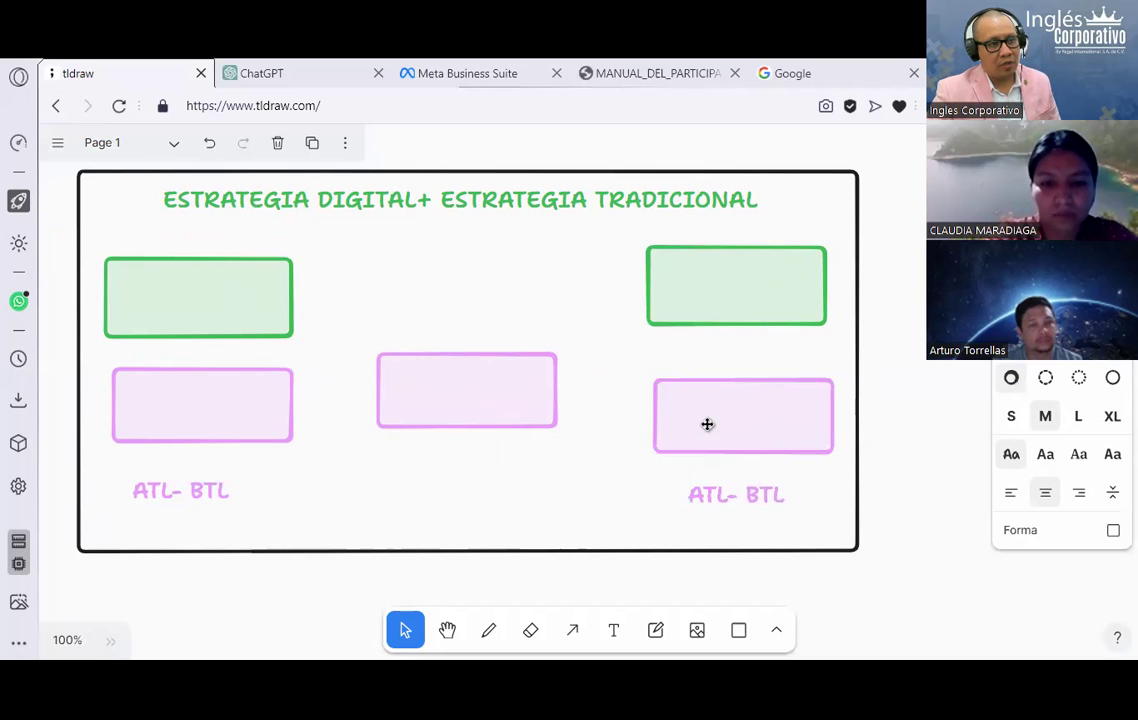
click(490, 68)
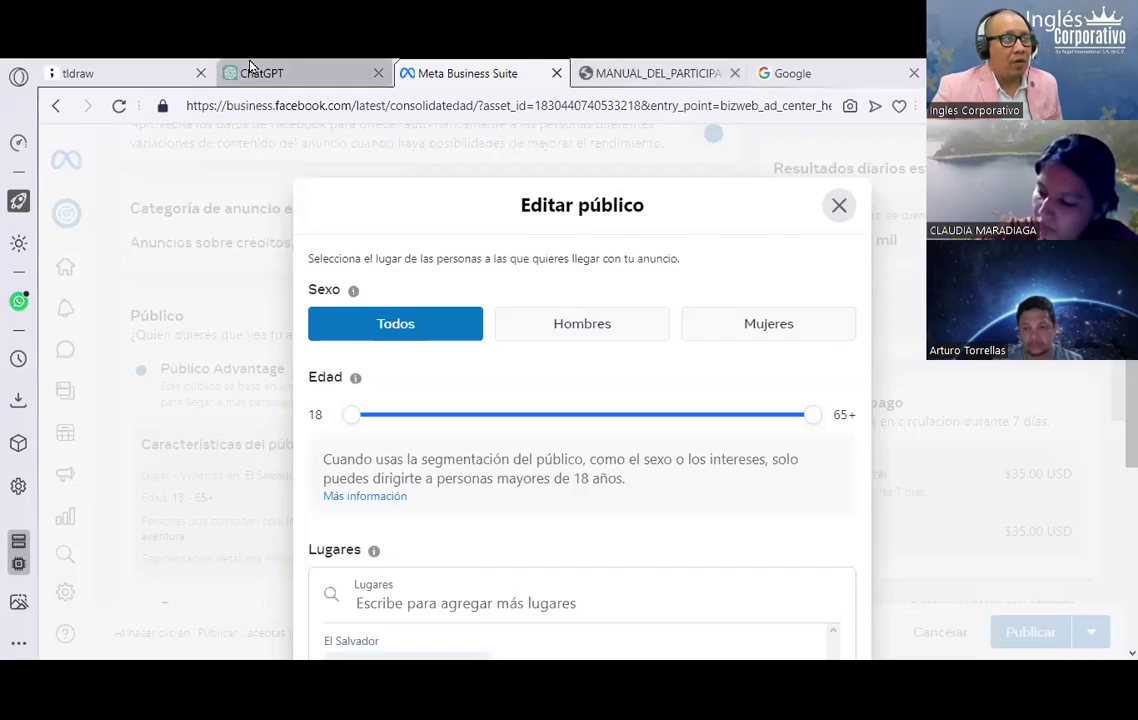
click(252, 70)
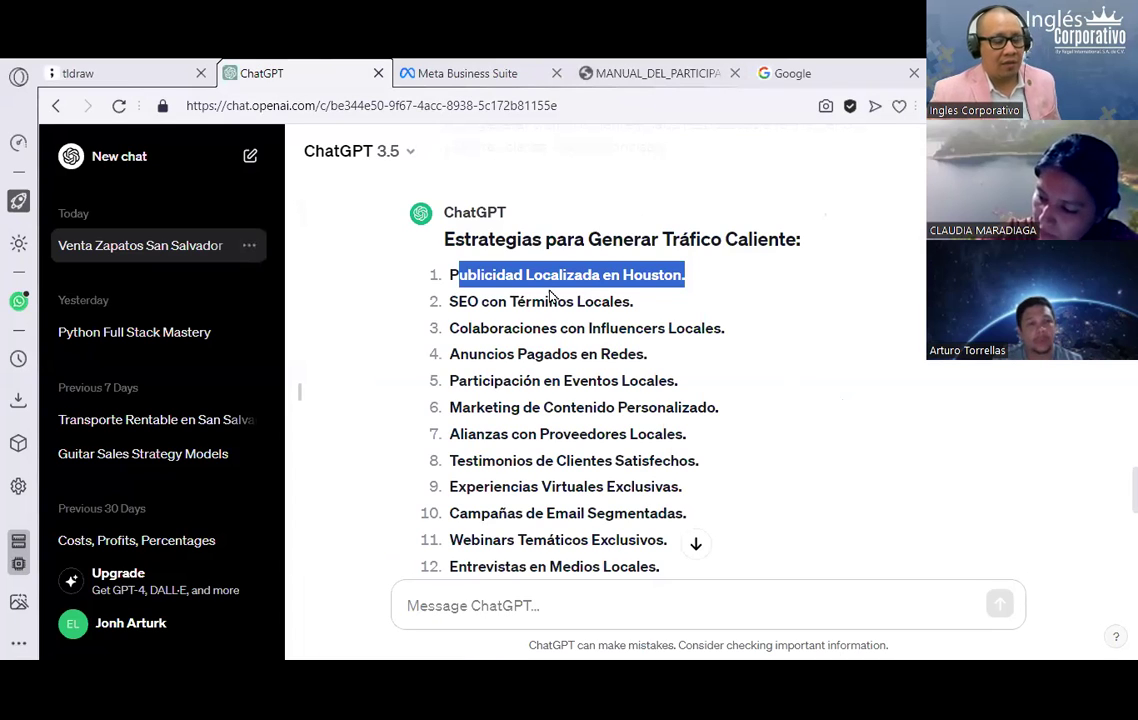
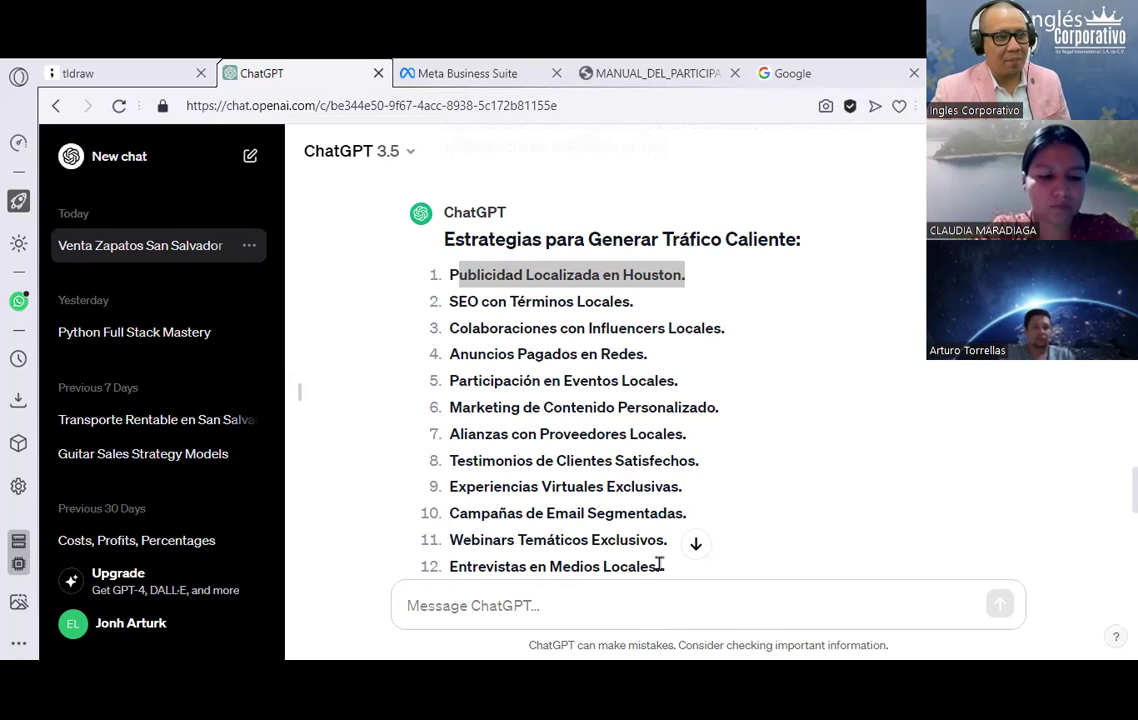
- Bring up the tldraw strategy board and place it after the ChatGPT page
click(485, 68)
click(260, 66)
drag(157, 66, 307, 61)
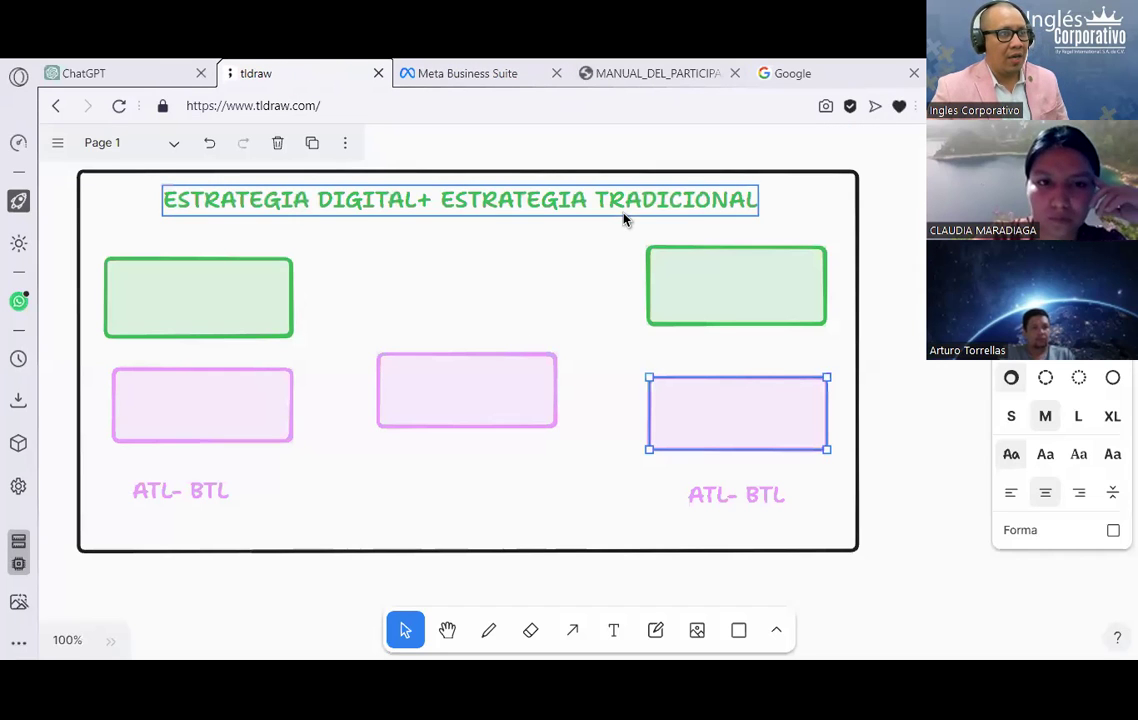
- Move the left label under the middle box, cut it to 'ATL' and enlarge it
mouse_move(212, 503)
mouse_down()
mouse_move(586, 503)
mouse_move(500, 479)
mouse_up()
double_click(472, 468)
click(477, 468)
key(BackSpace)
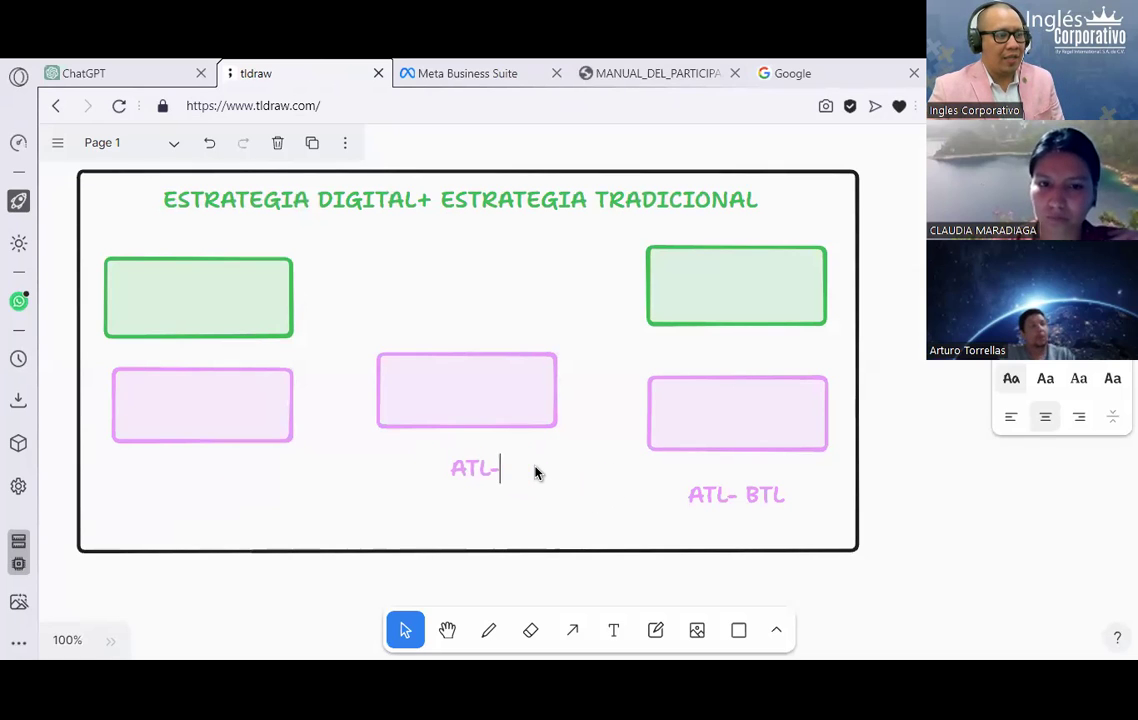
key(BackSpace)
key(BackSpace)
key(Escape)
mouse_move(498, 485)
mouse_down()
mouse_move(525, 498)
mouse_move(506, 462)
mouse_up()
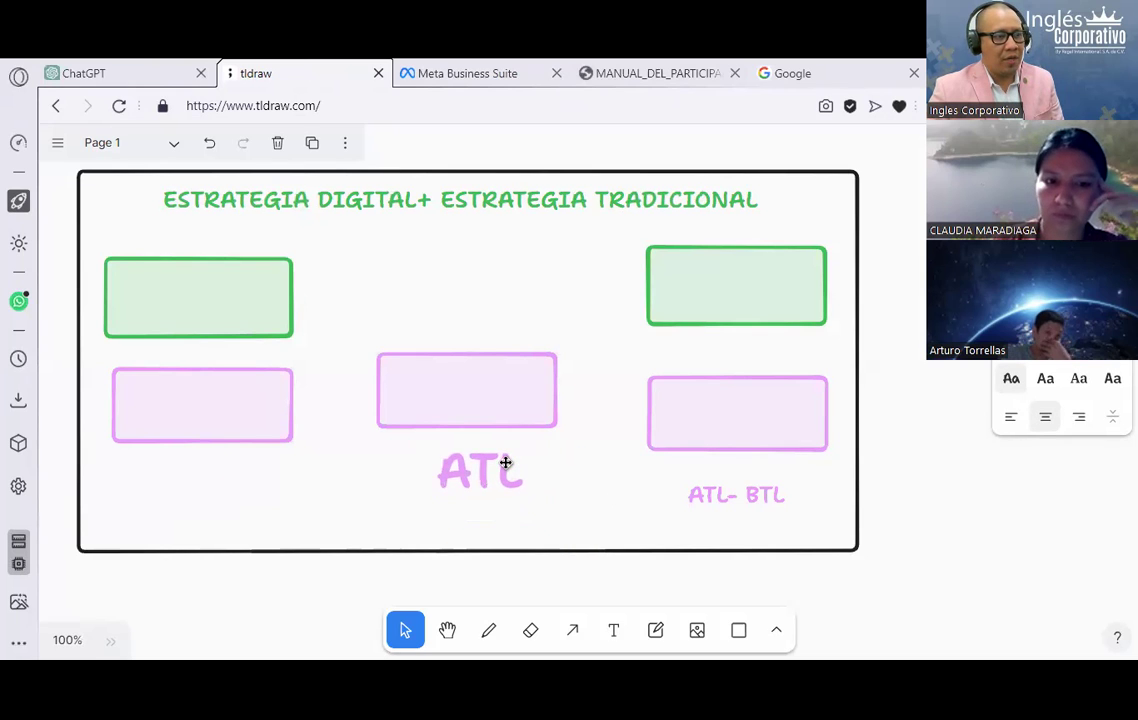
- Trim the right label to 'BTL' and enlarge it
click(696, 496)
double_click(721, 492)
click(727, 493)
key(shift+End)
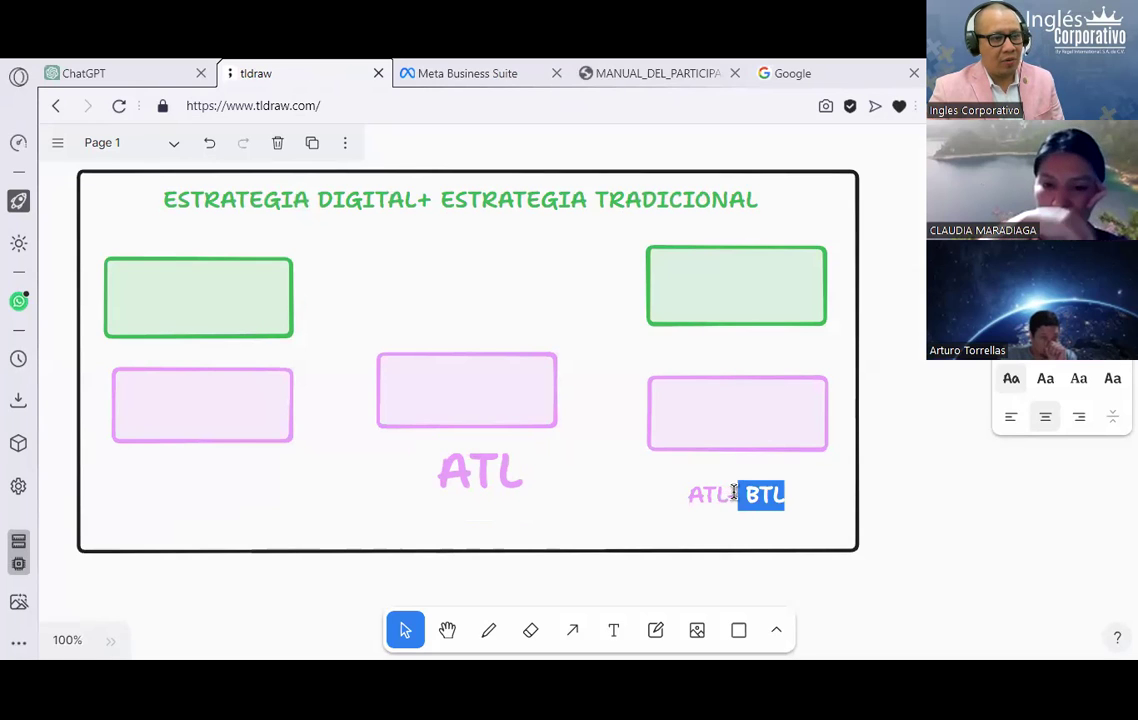
drag(737, 494, 702, 497)
key(BackSpace)
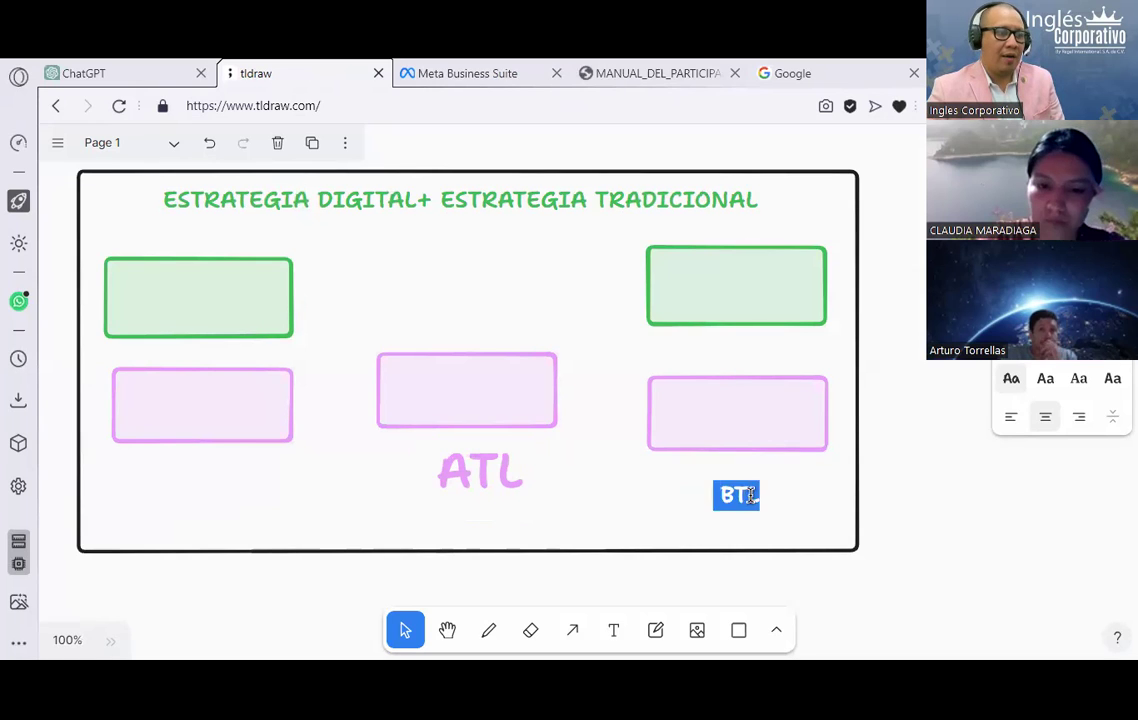
double_click(734, 490)
key(Escape)
mouse_move(760, 510)
mouse_down()
mouse_move(795, 516)
mouse_move(750, 497)
mouse_up()
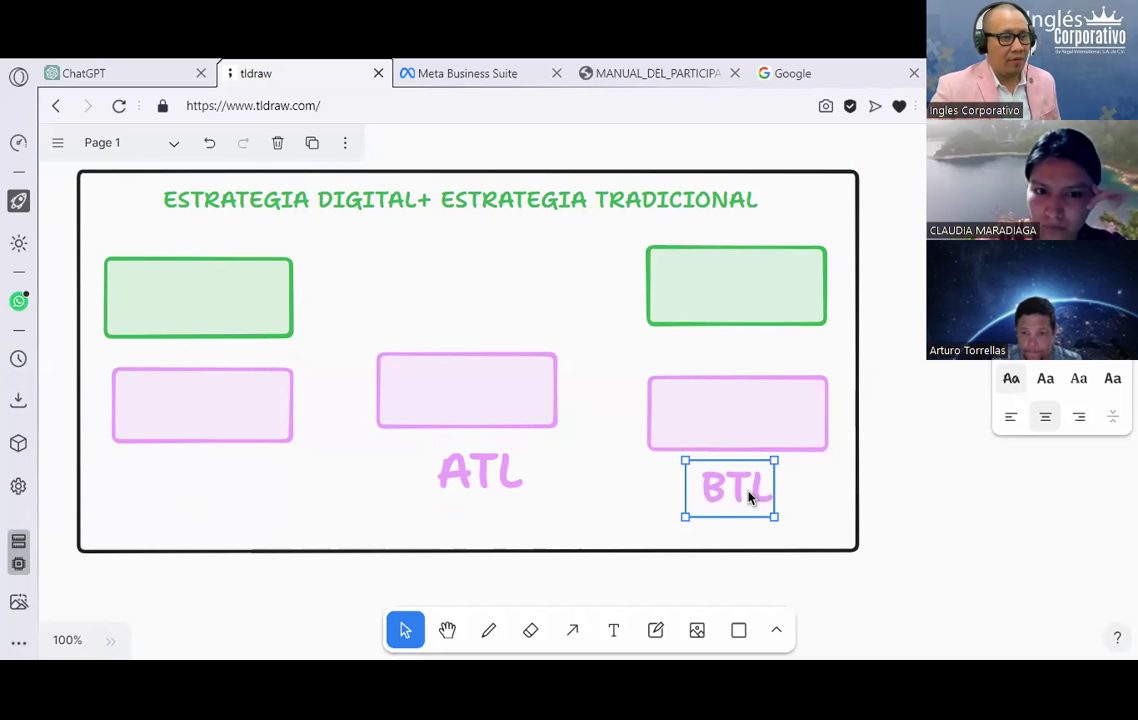
- Copy BTL under the left box as 'PAUTA EN FACEBOOK ADS', shrunk and centred
drag(750, 497, 205, 493)
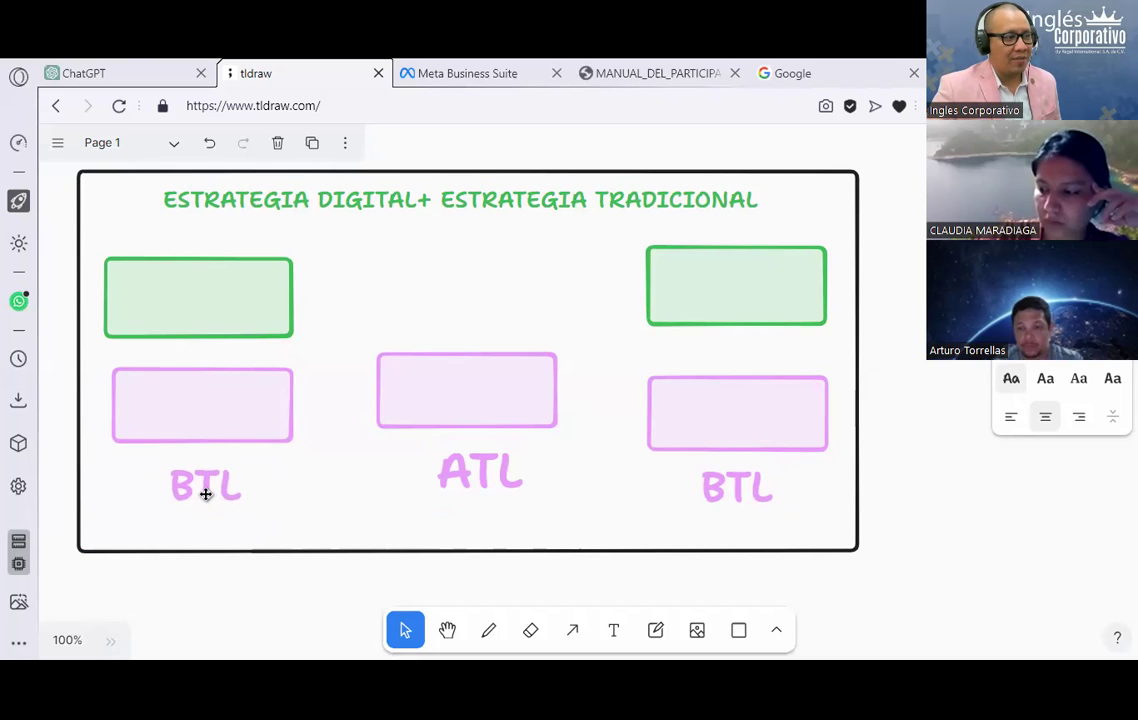
double_click(205, 490)
text(PAUTA ADIS)
key(BackSpace)
key(BackSpace)
text(S)
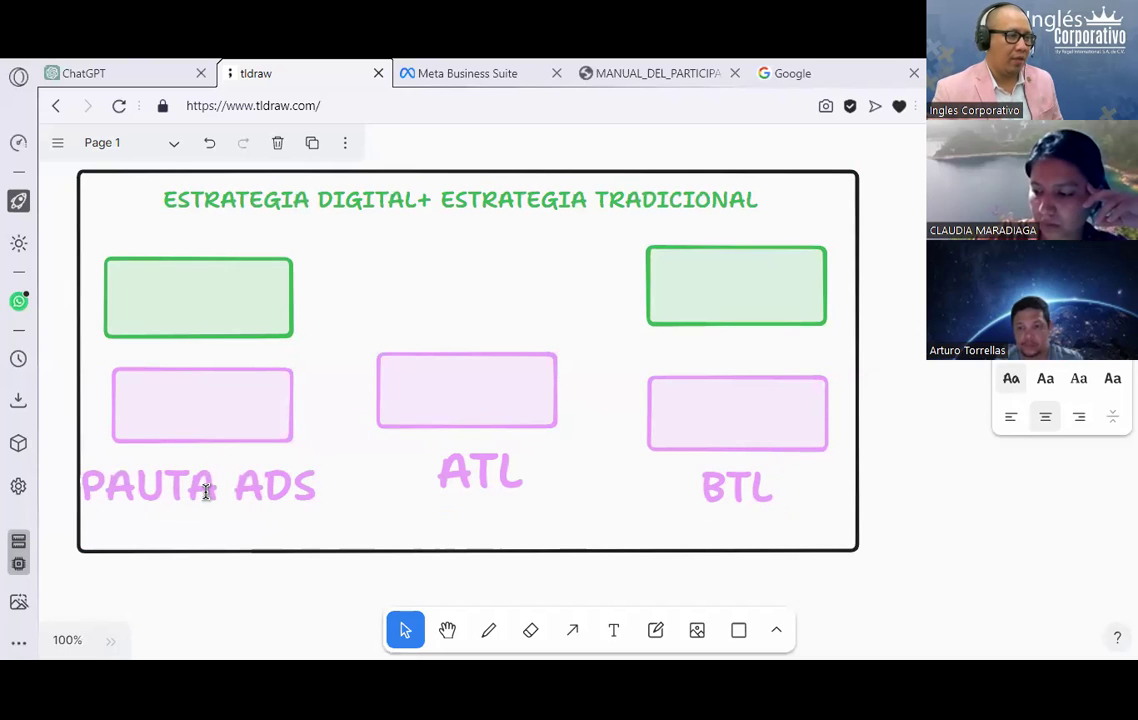
key(BackSpace)
key(BackSpace)
key(BackSpace)
key(BackSpace)
text(EN)
key(Return)
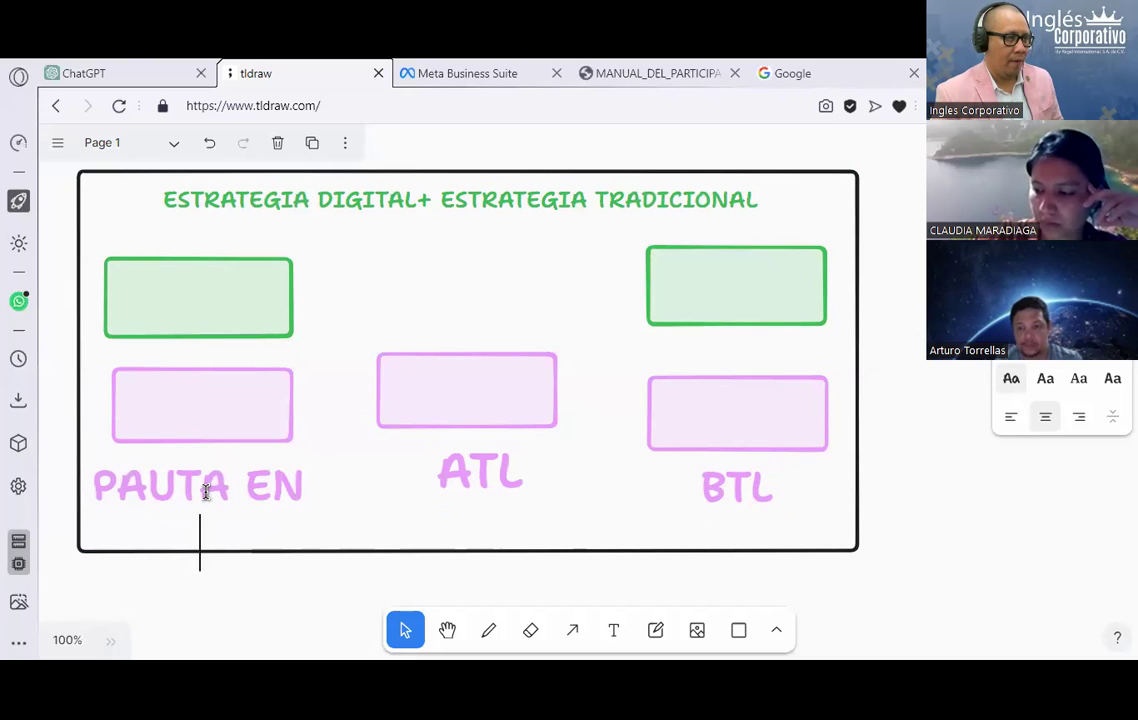
text(FACEBOOK ADS)
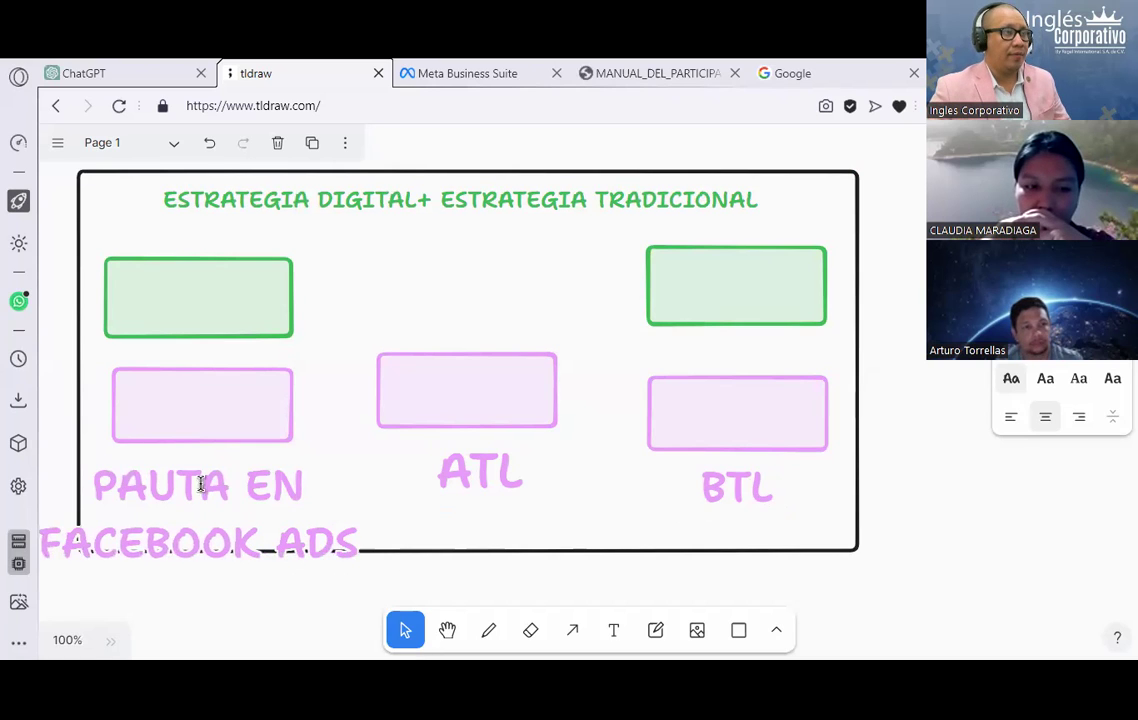
key(Escape)
mouse_move(345, 563)
mouse_down()
mouse_move(208, 500)
mouse_move(265, 487)
mouse_up()
- Colour the lower-left box green, the top-right box violet and the middle box light red
click(272, 409)
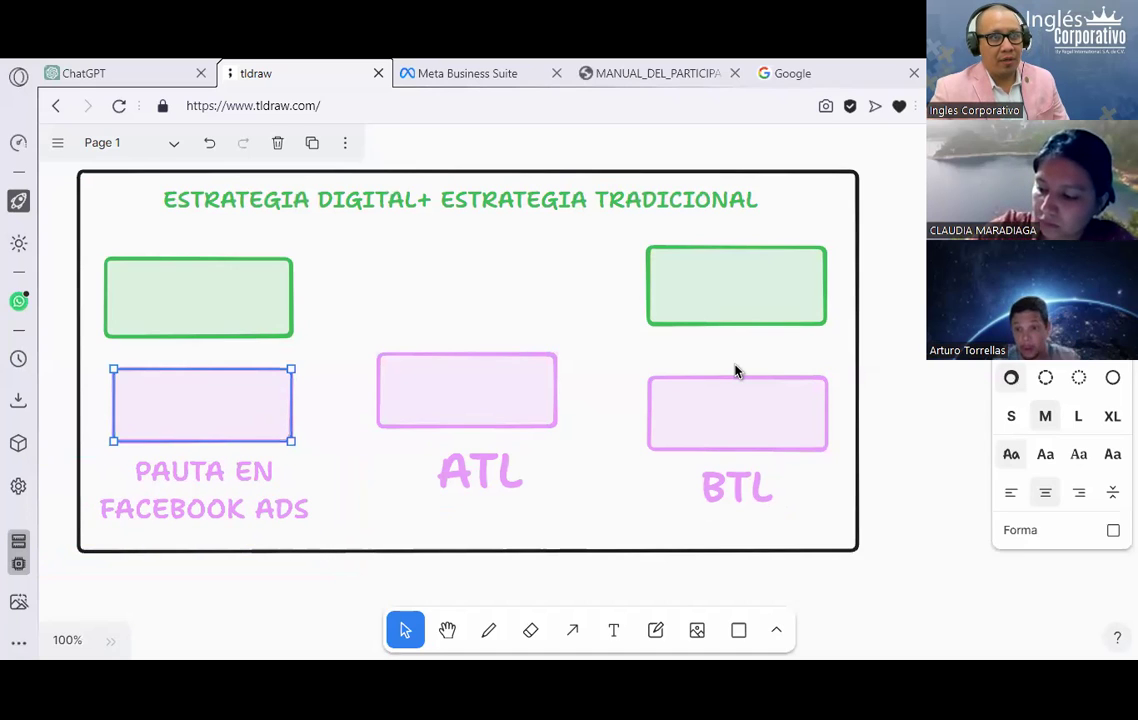
click(1045, 253)
click(825, 398)
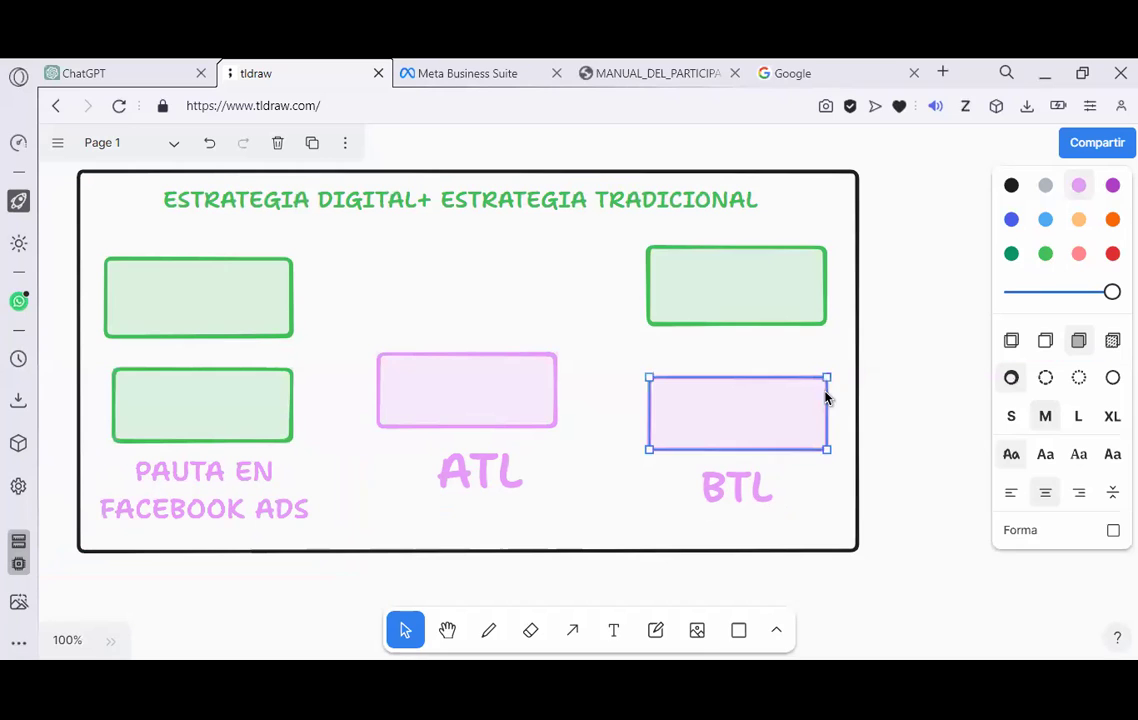
click(790, 305)
click(1078, 185)
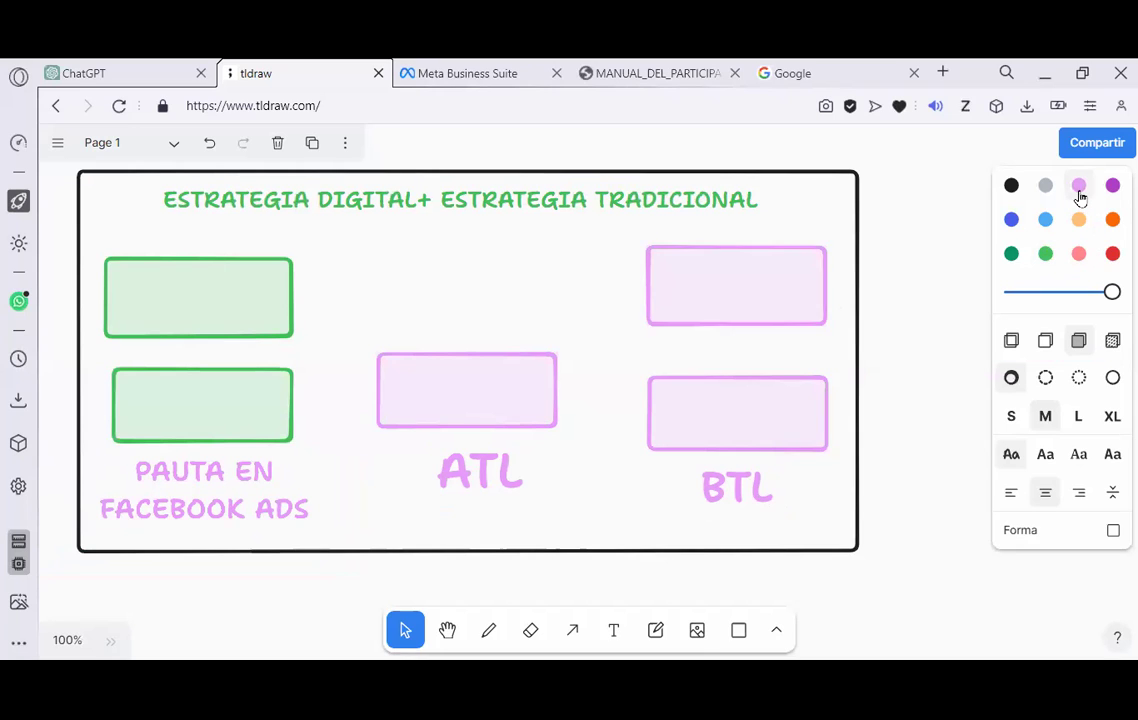
click(518, 399)
click(1078, 253)
- Make the ATL label light red and the Facebook label light green, then open the manual PDF
click(463, 487)
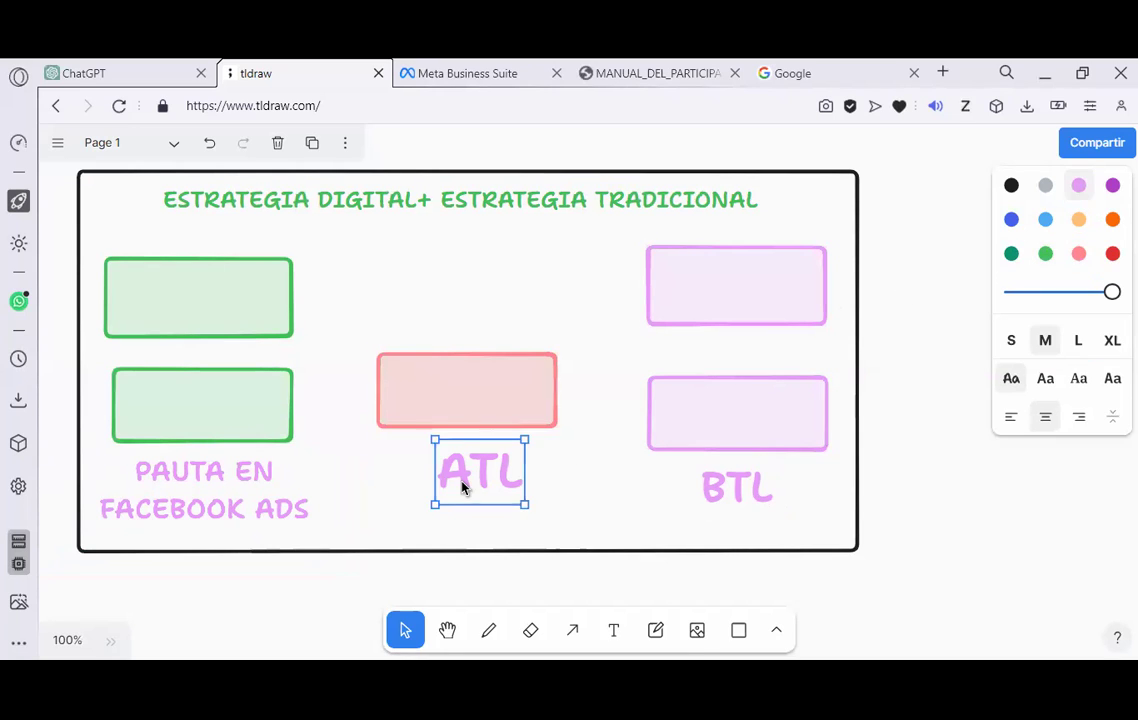
click(1080, 254)
click(241, 522)
click(1012, 254)
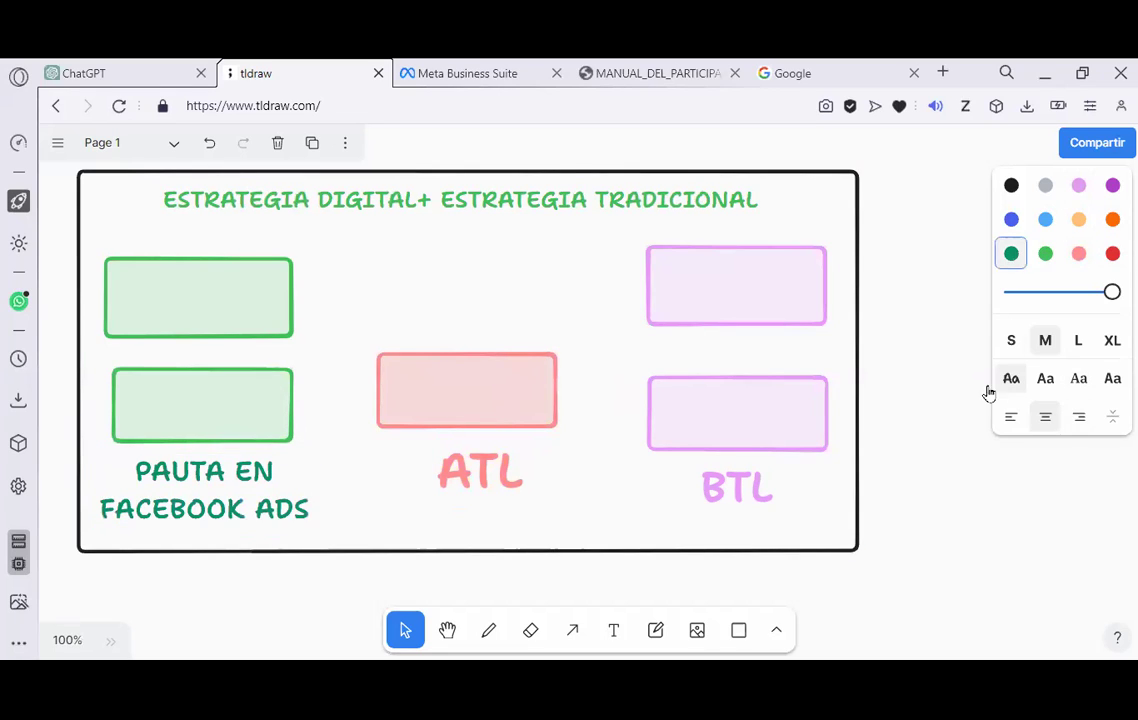
click(1047, 253)
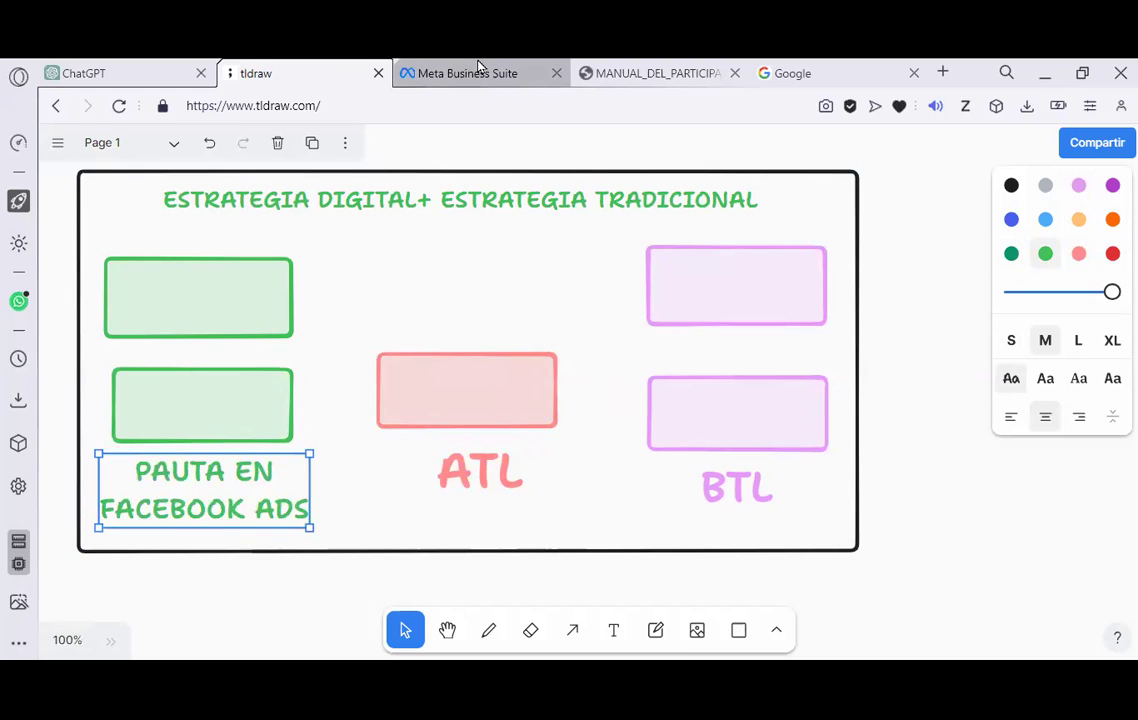
click(479, 67)
click(600, 74)
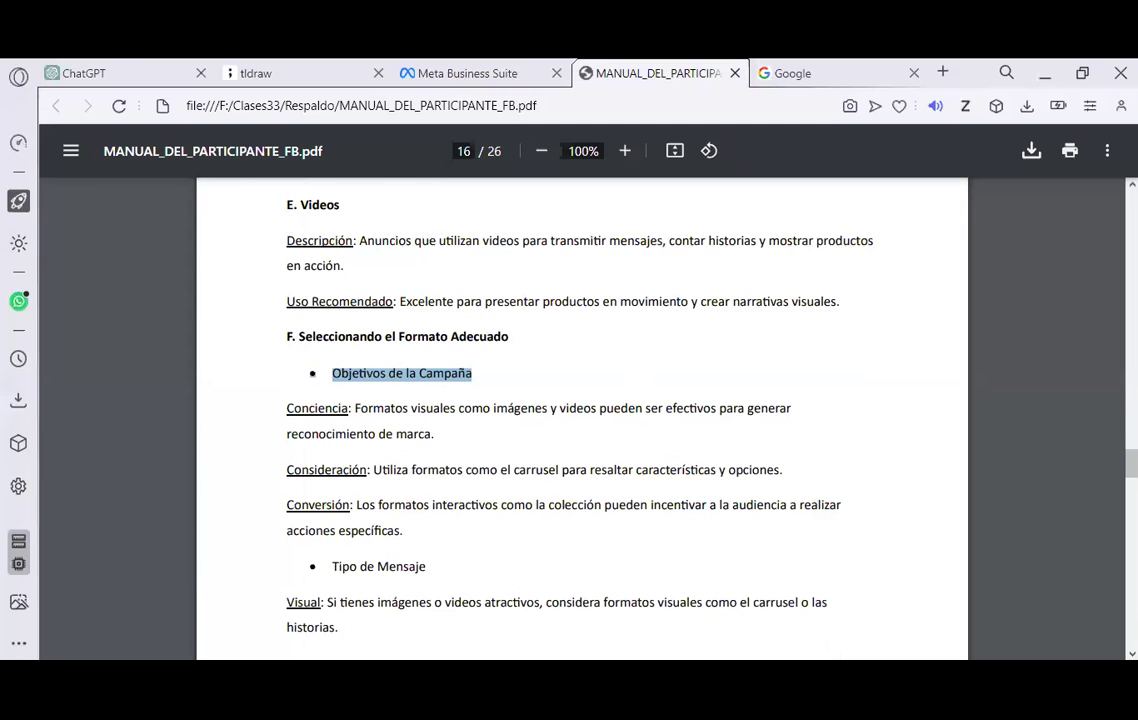
- Compare the participant manual with the Meta 'Editar público' dialog, ending on the tldraw board
click(479, 62)
click(640, 67)
click(500, 71)
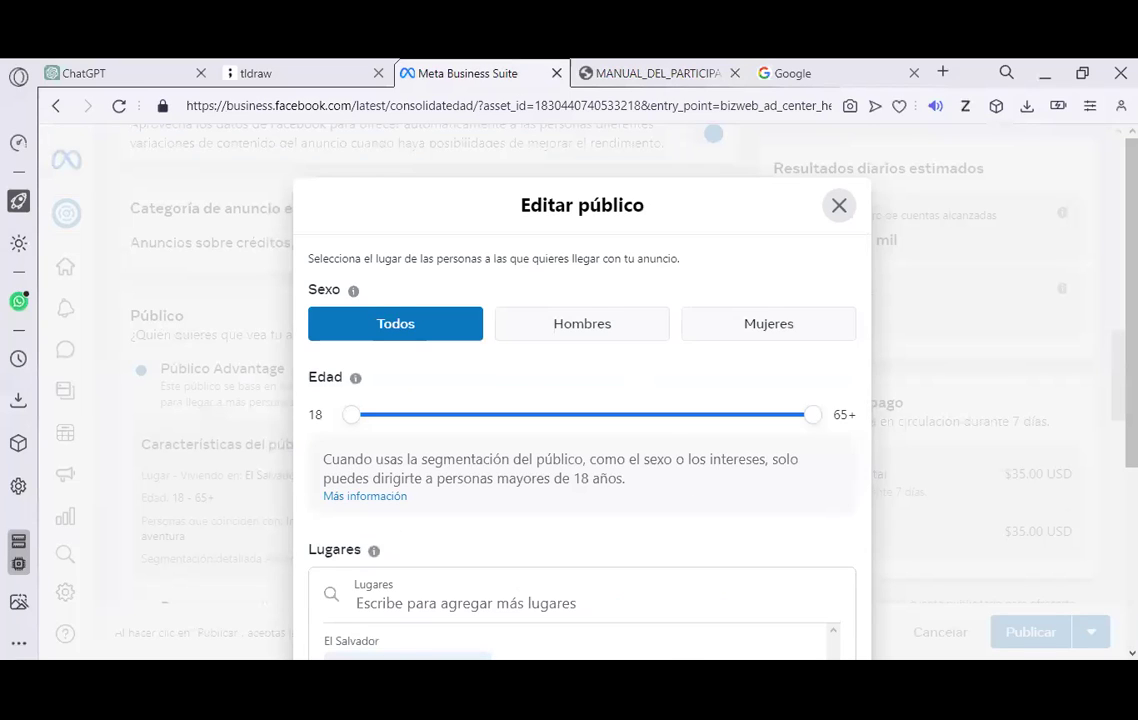
click(655, 68)
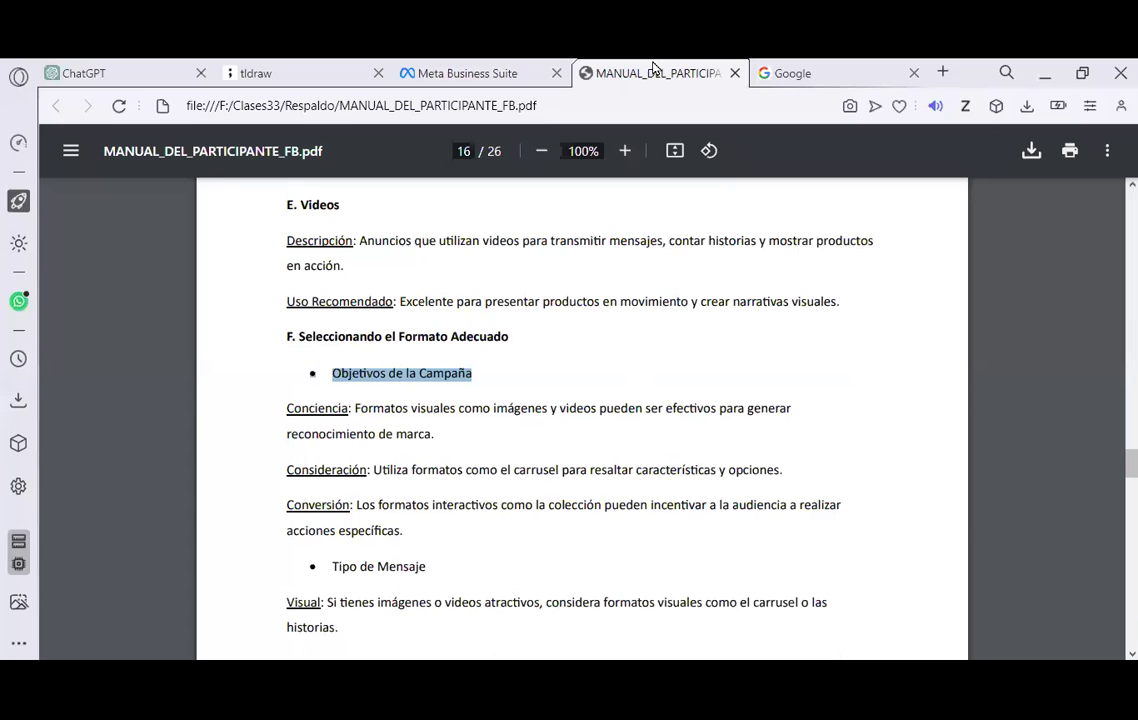
click(458, 68)
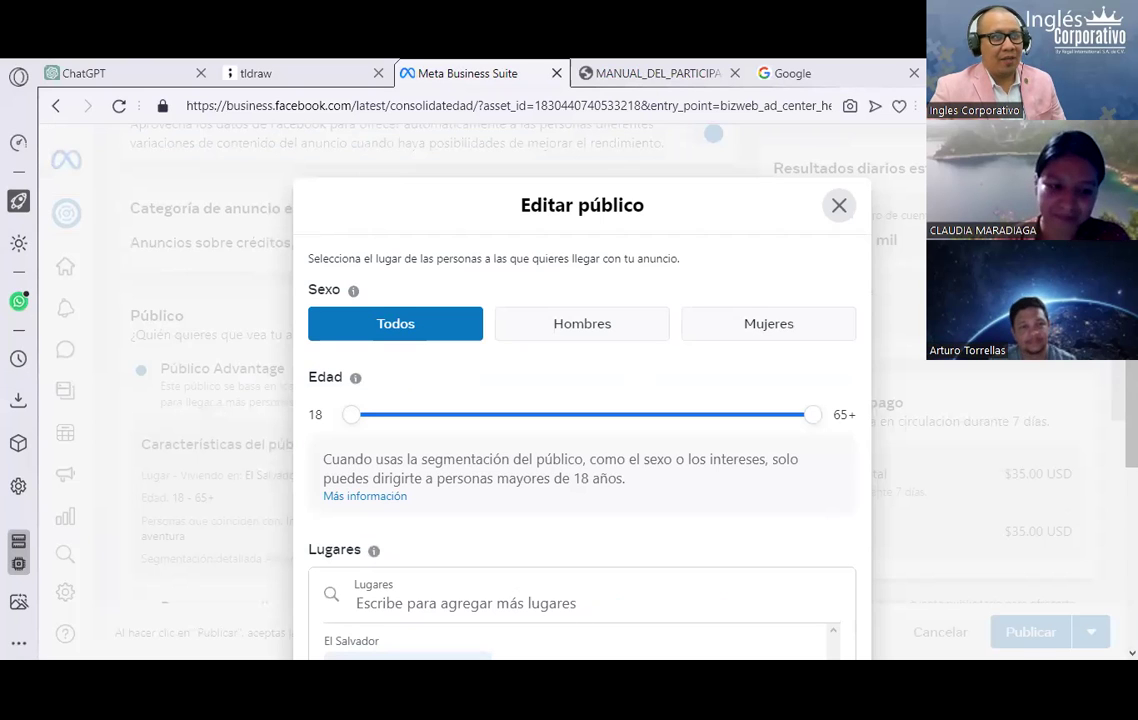
click(300, 70)
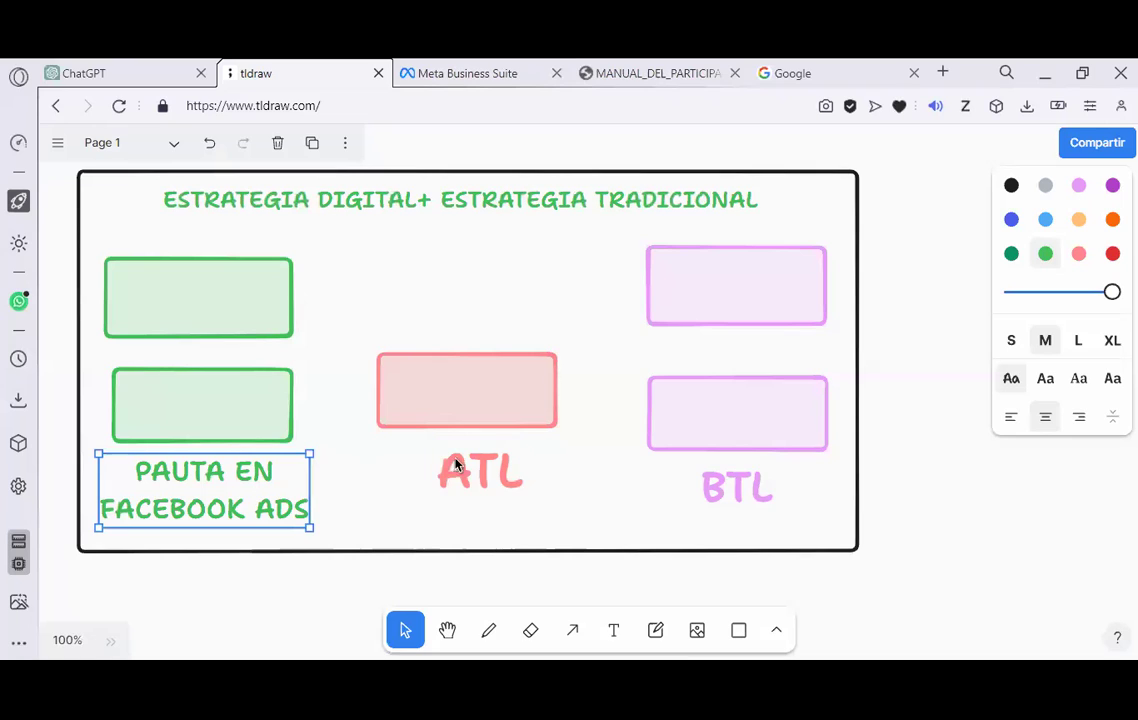
- Google 'marketing de guerrilla', then return to the participant manual PDF
click(765, 73)
click(563, 309)
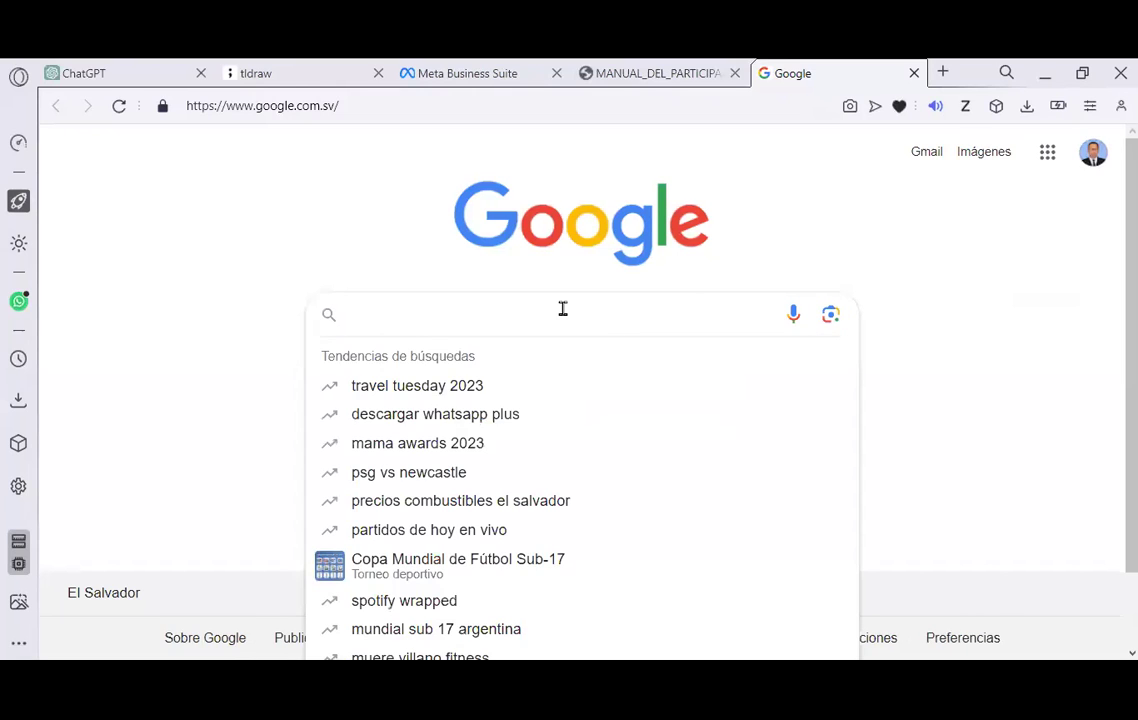
text(marke)
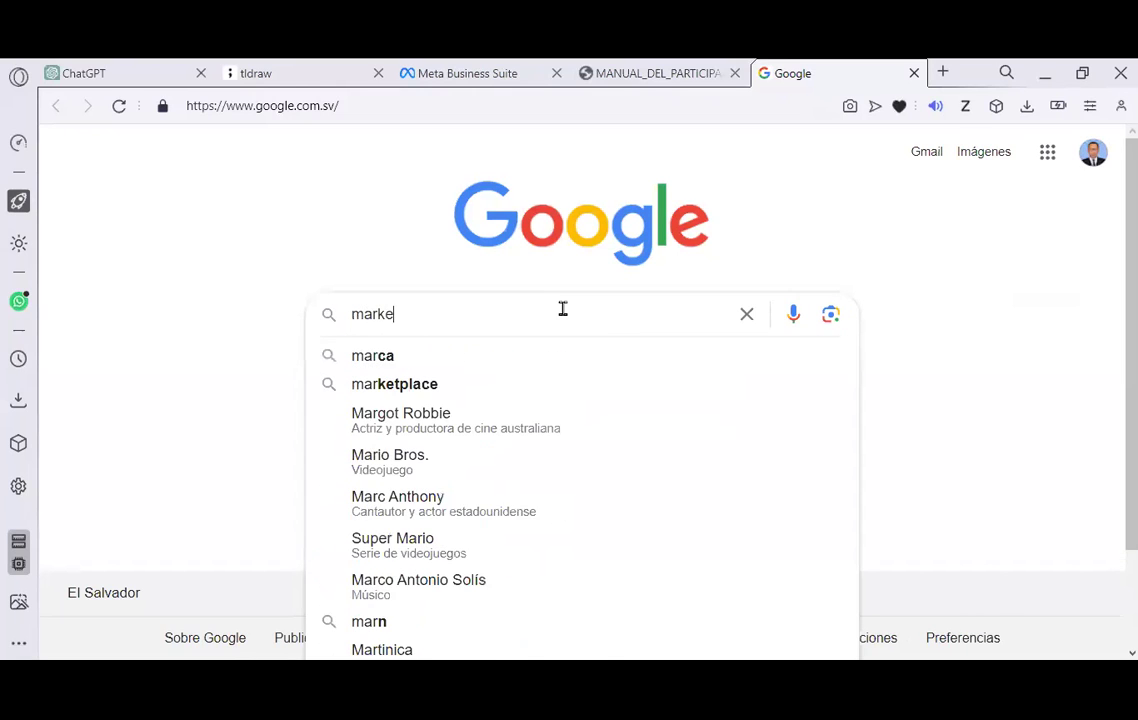
text(ting de )
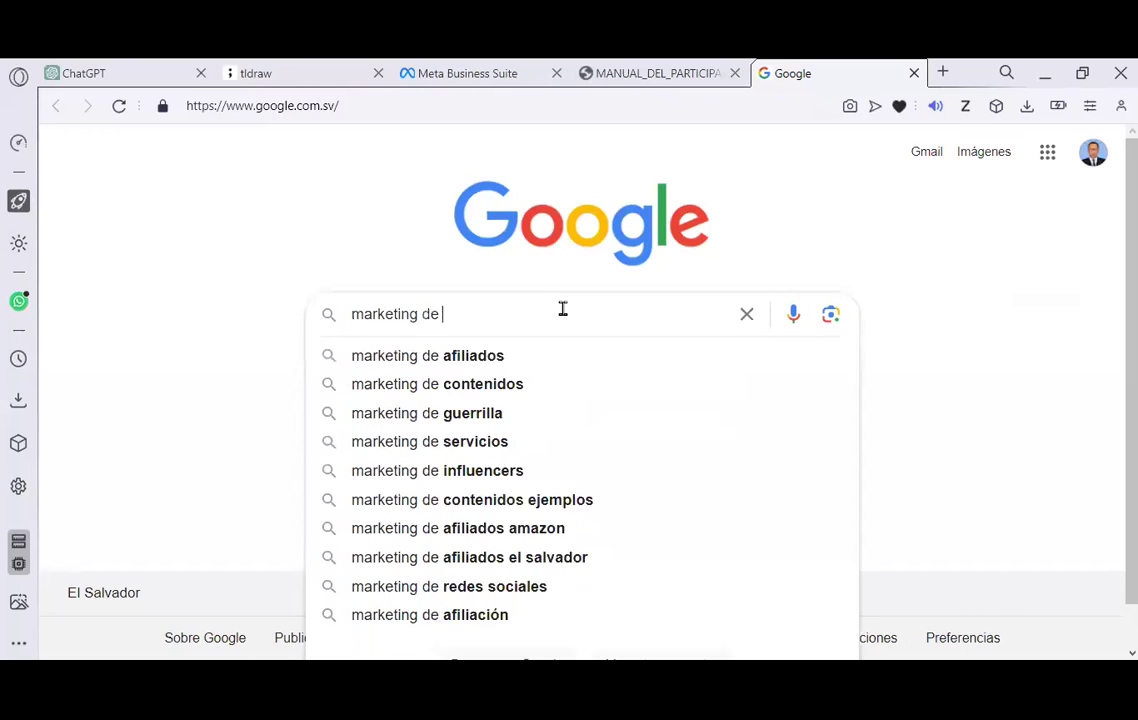
text(guerri)
text(illa)
key(Return)
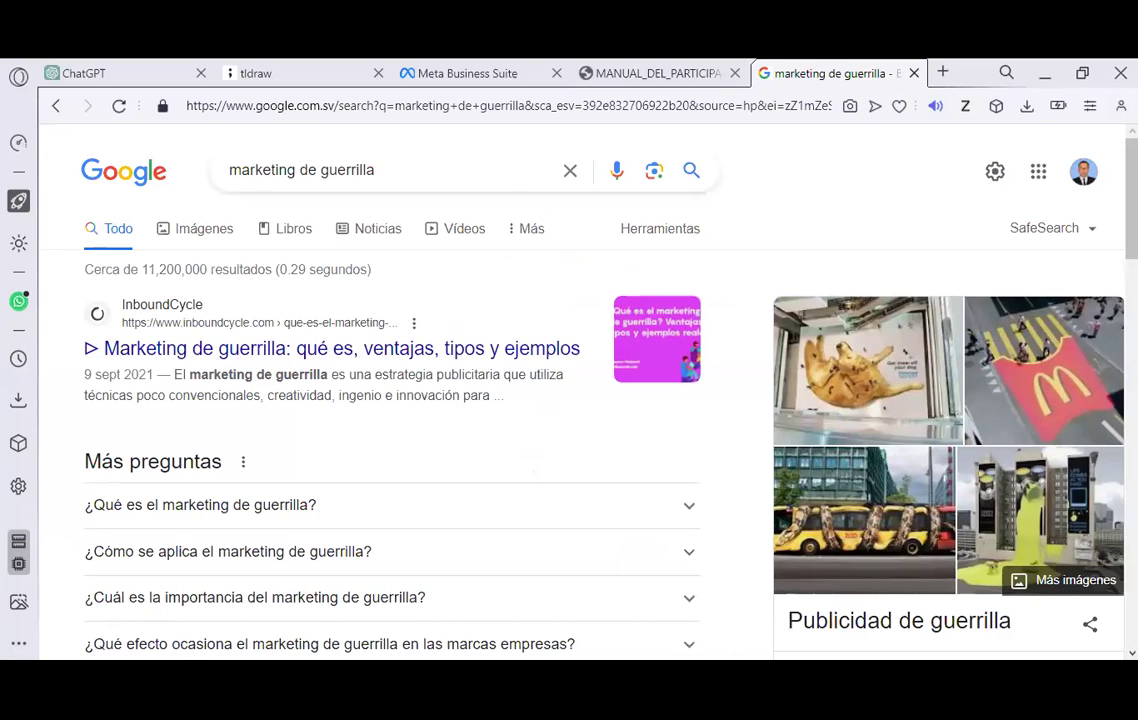
click(655, 73)
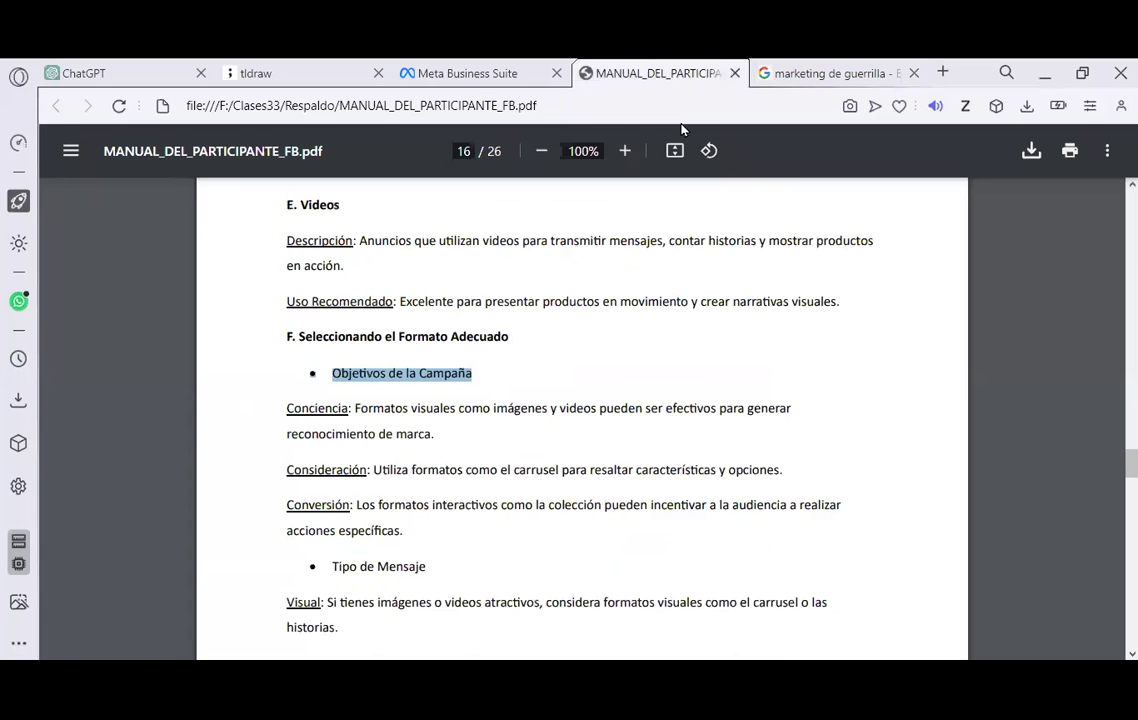
click(525, 68)
click(250, 70)
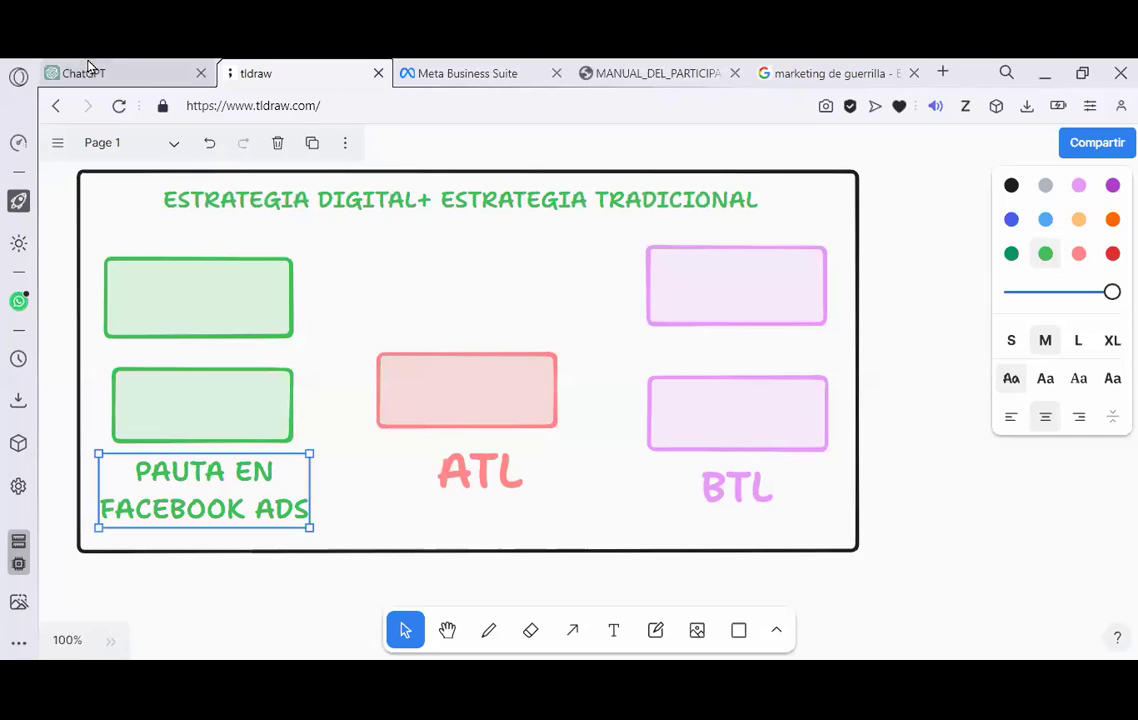
click(90, 67)
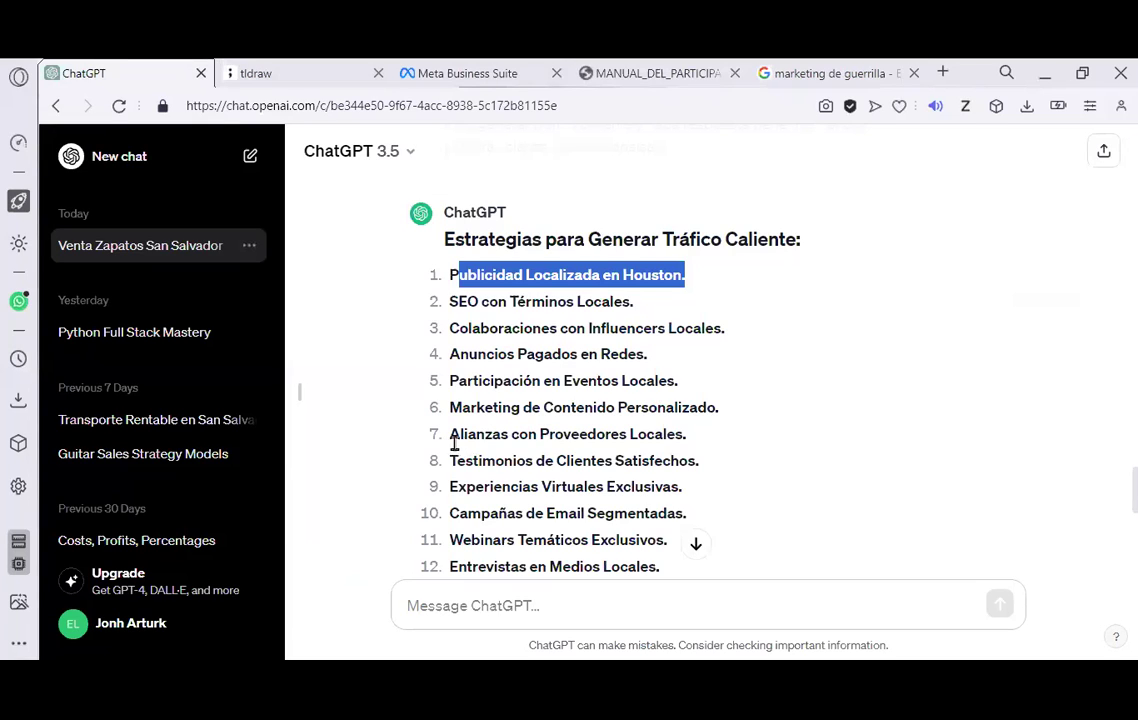
scroll(619, 457, down, 1)
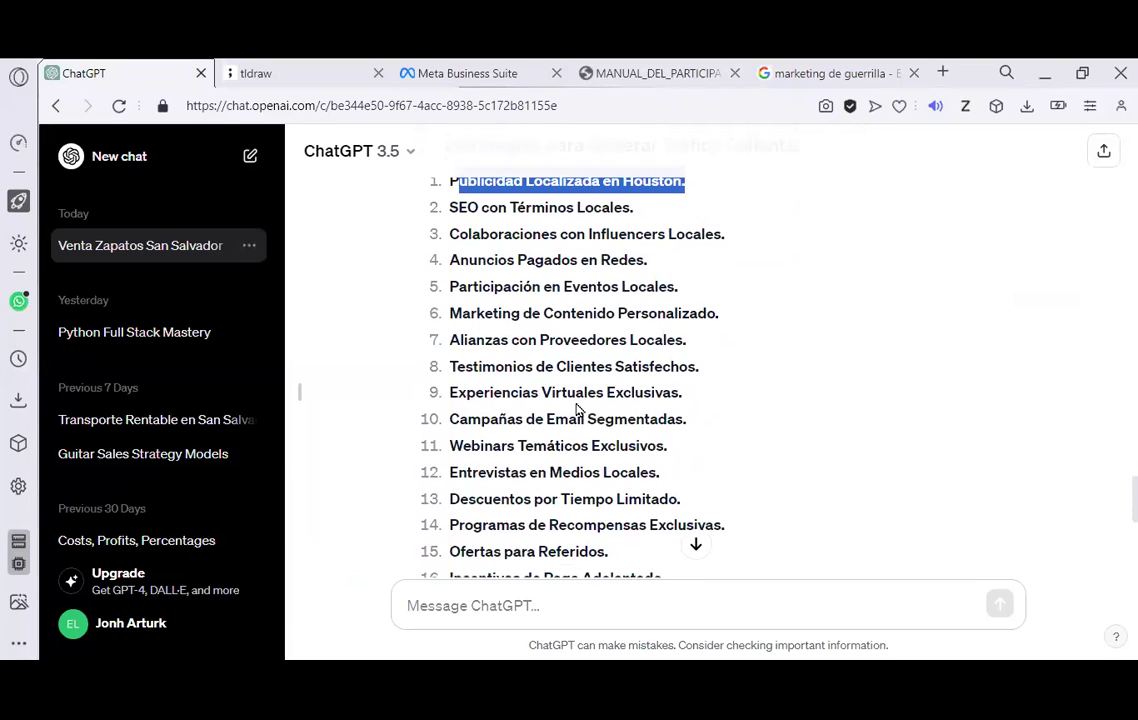
mouse_move(687, 428)
mouse_down()
mouse_move(450, 451)
mouse_move(689, 458)
mouse_up()
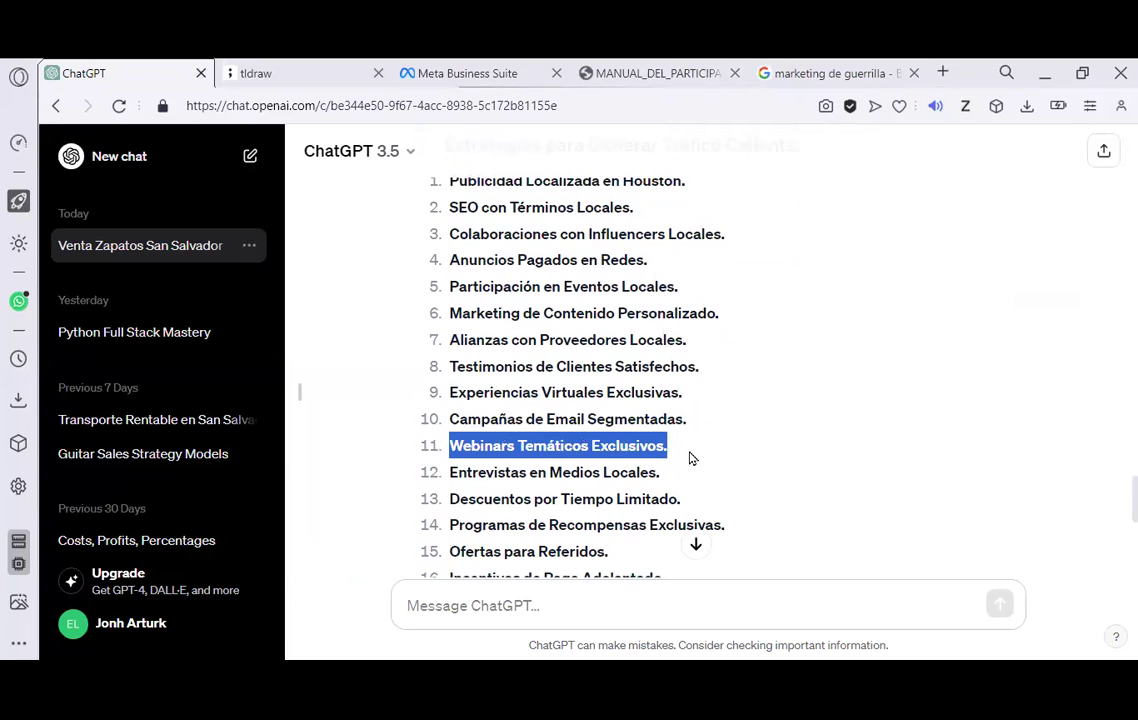
drag(460, 475, 683, 481)
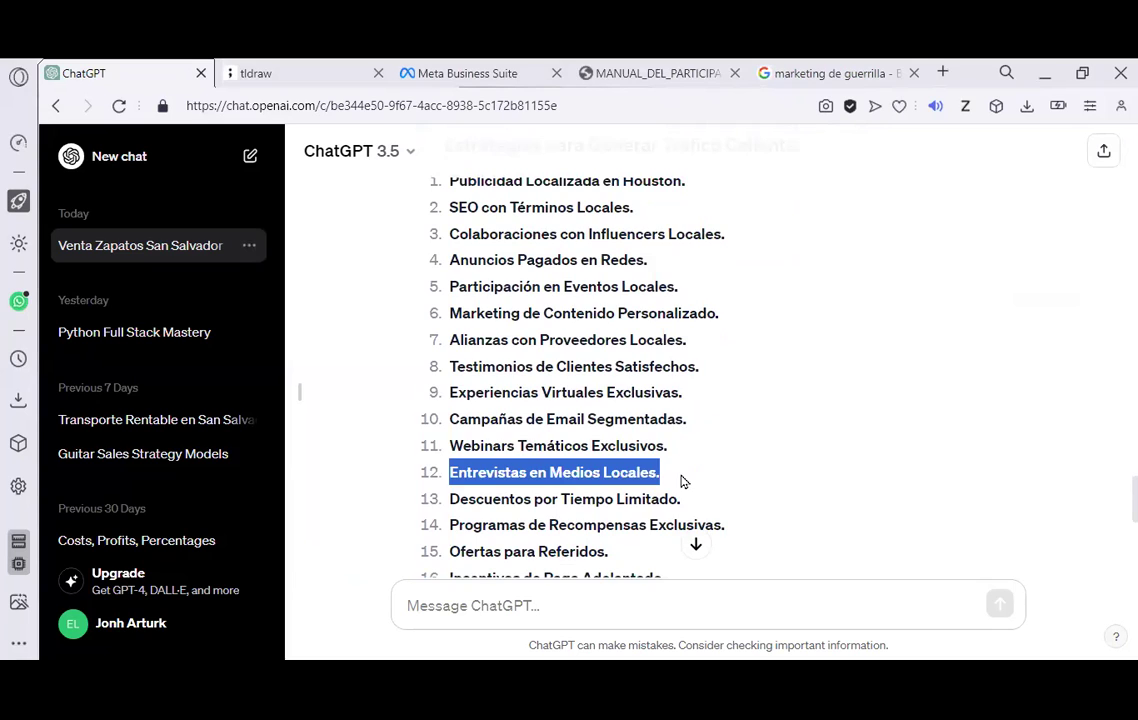
scroll(683, 481, down, 2)
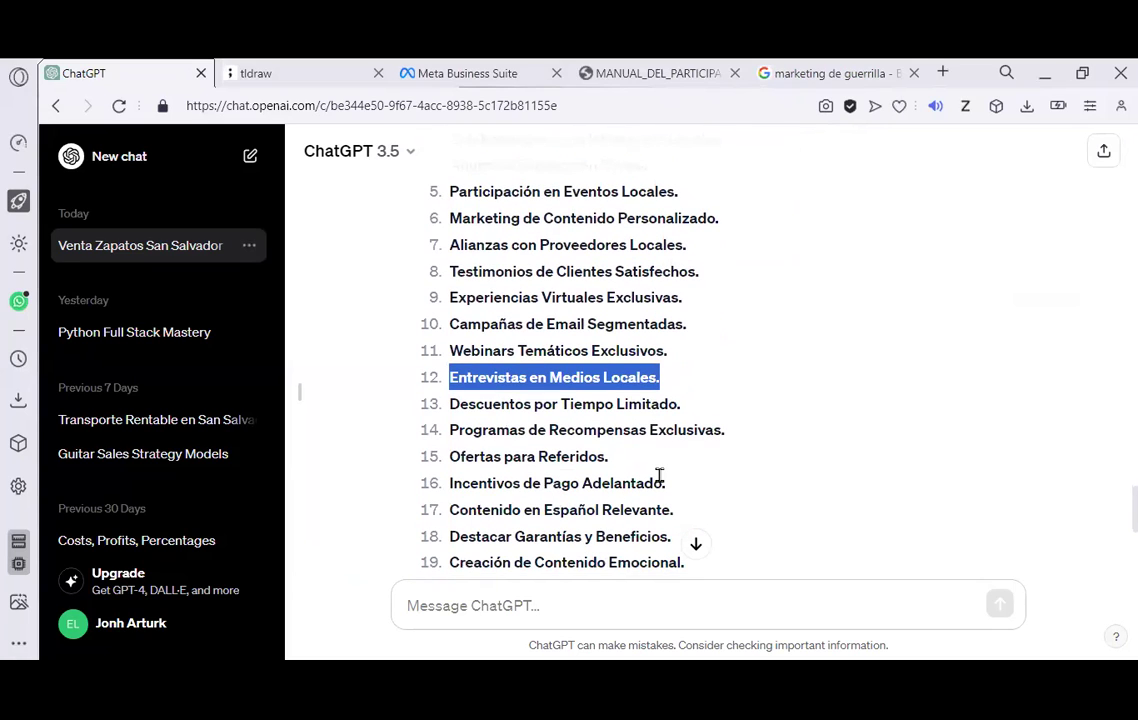
scroll(659, 475, down, 2)
scroll(659, 475, down, 1)
scroll(659, 475, down, 3)
scroll(659, 475, up, 5)
scroll(659, 475, up, 4)
scroll(660, 470, down, 2)
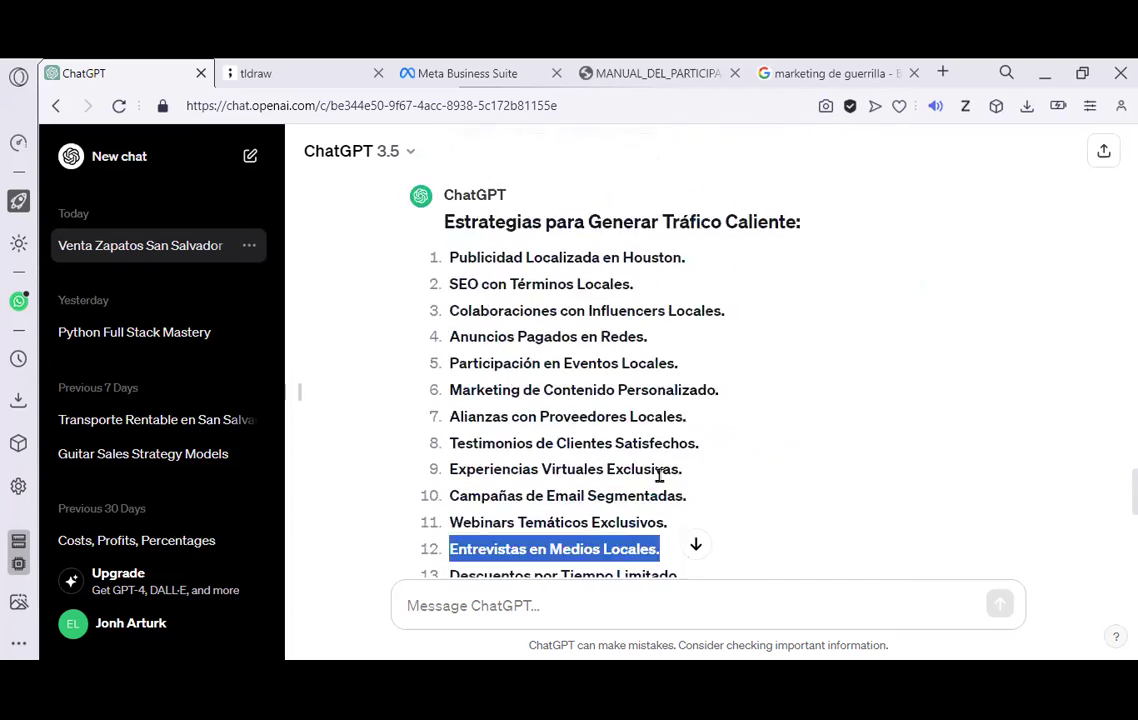
scroll(473, 350, up, 2)
drag(451, 349, 824, 360)
scroll(743, 470, down, 4)
click(639, 617)
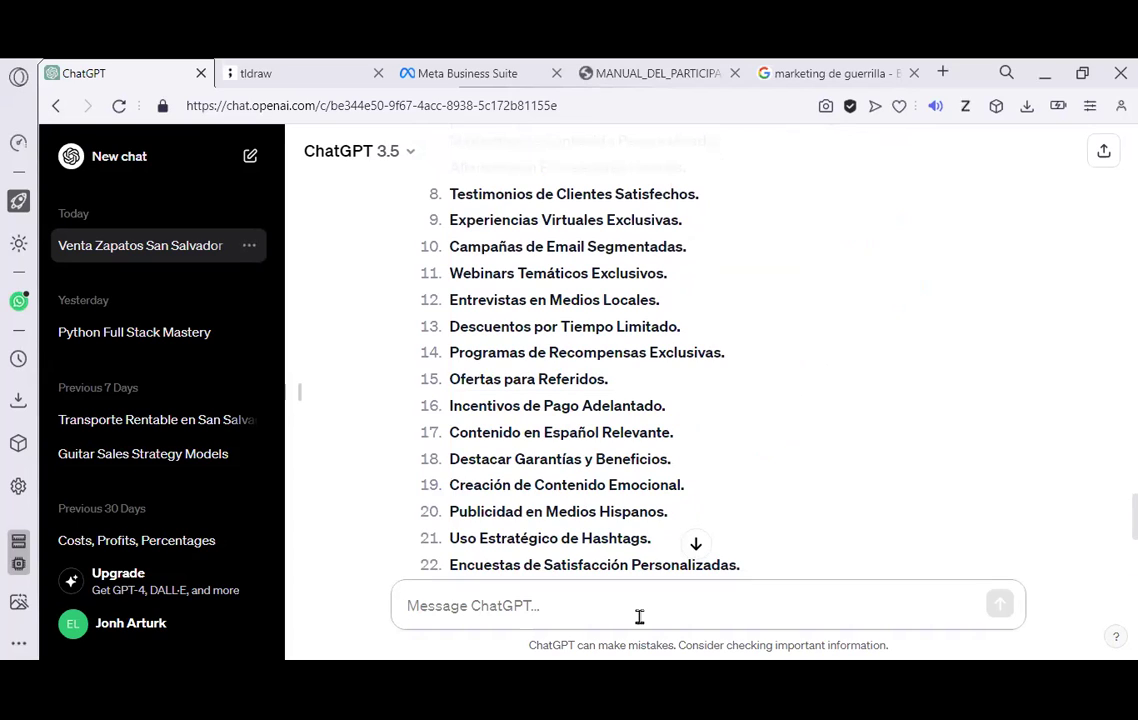
- Ask ChatGPT for audiences to sell $5000 wedding planning to a Salvadoran in Houston, Texas
text(Ge)
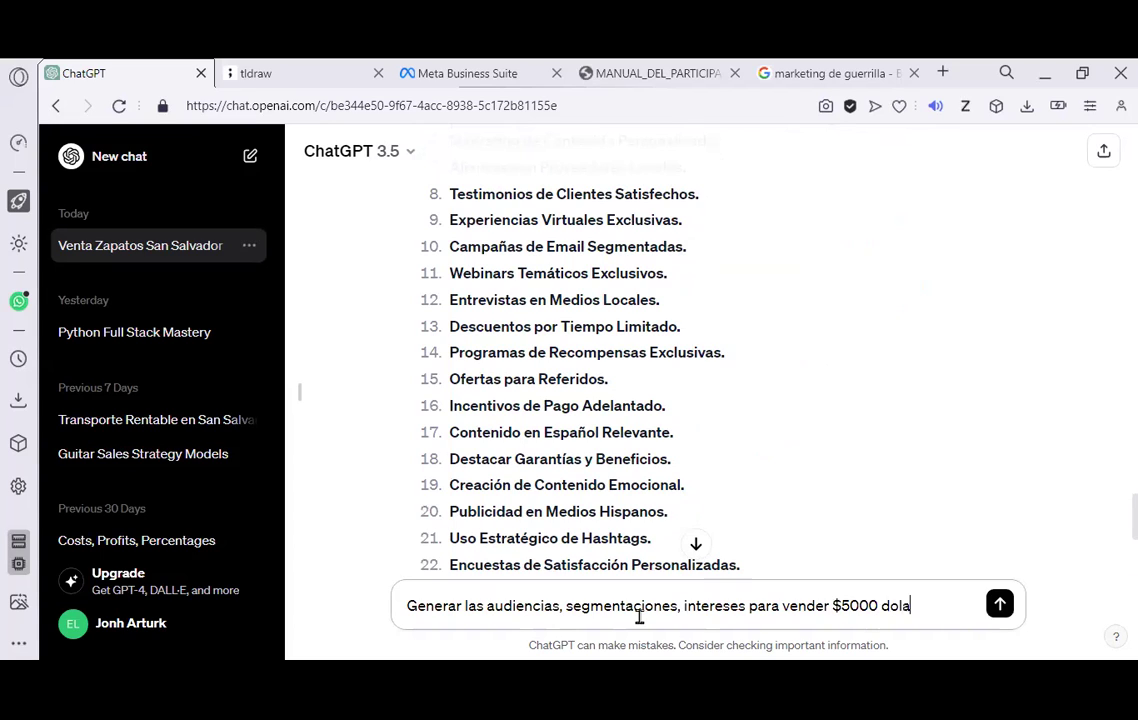
text(aut)
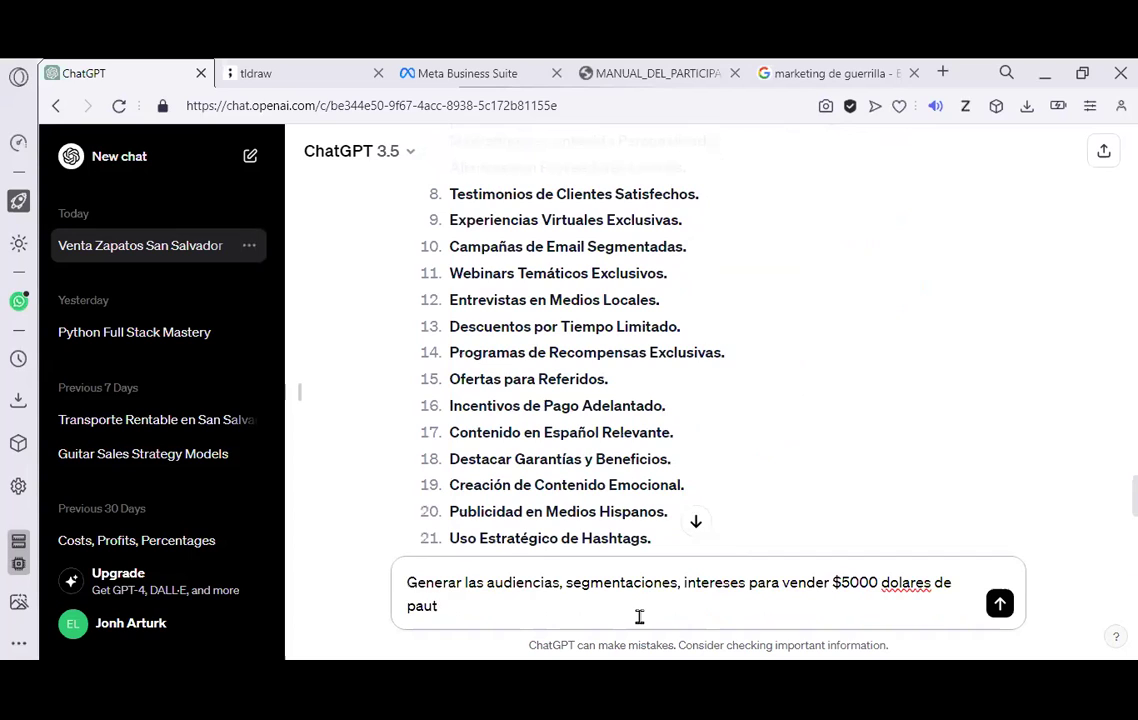
key(BackSpace)
key(BackSpace)
key(BackSpace)
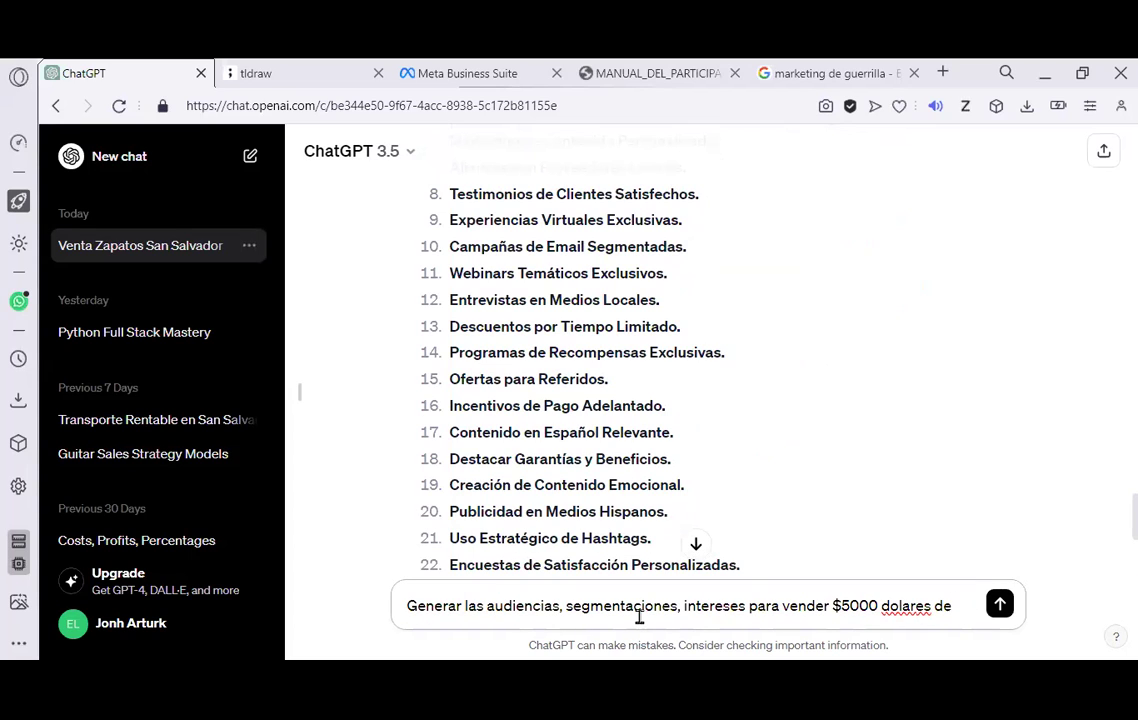
text(planifica)
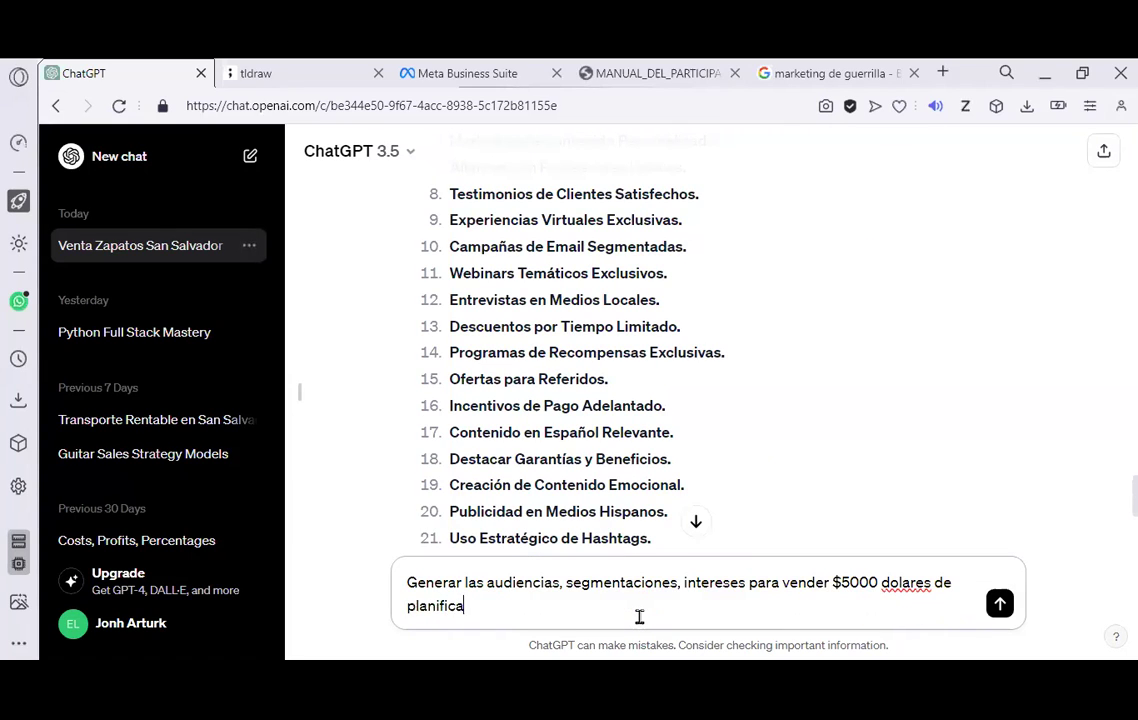
text(cion de boda, para un salvadoreño que vive en houston texas:)
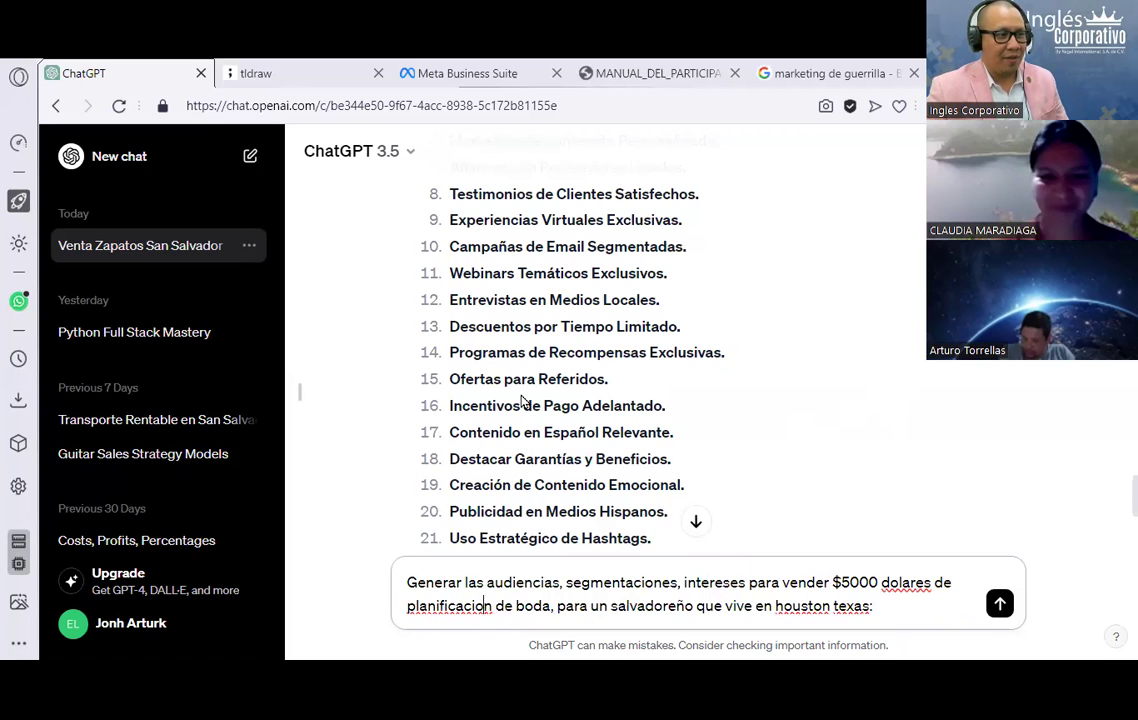
right_click(481, 605)
click(522, 376)
click(894, 607)
key(Return)
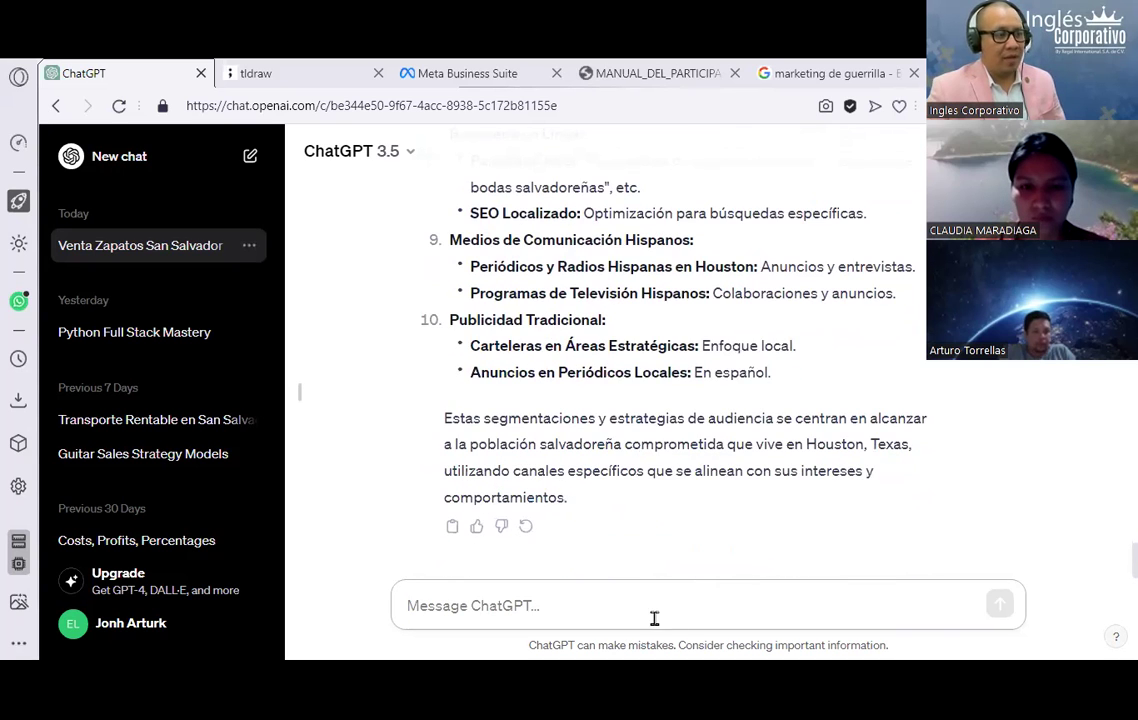
- Ask ChatGPT to summarize the plan in 1 to 2 words per item
text(Resumir en 34)
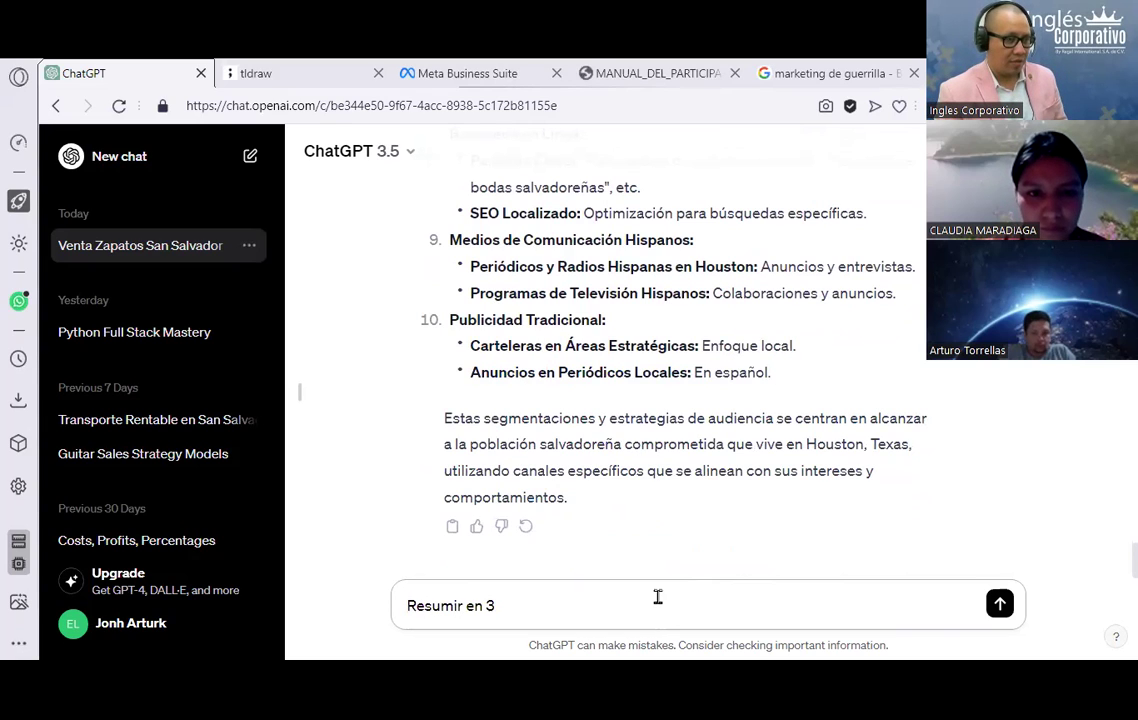
key(BackSpace)
text(1 a 2 palabras todo lo anterior:)
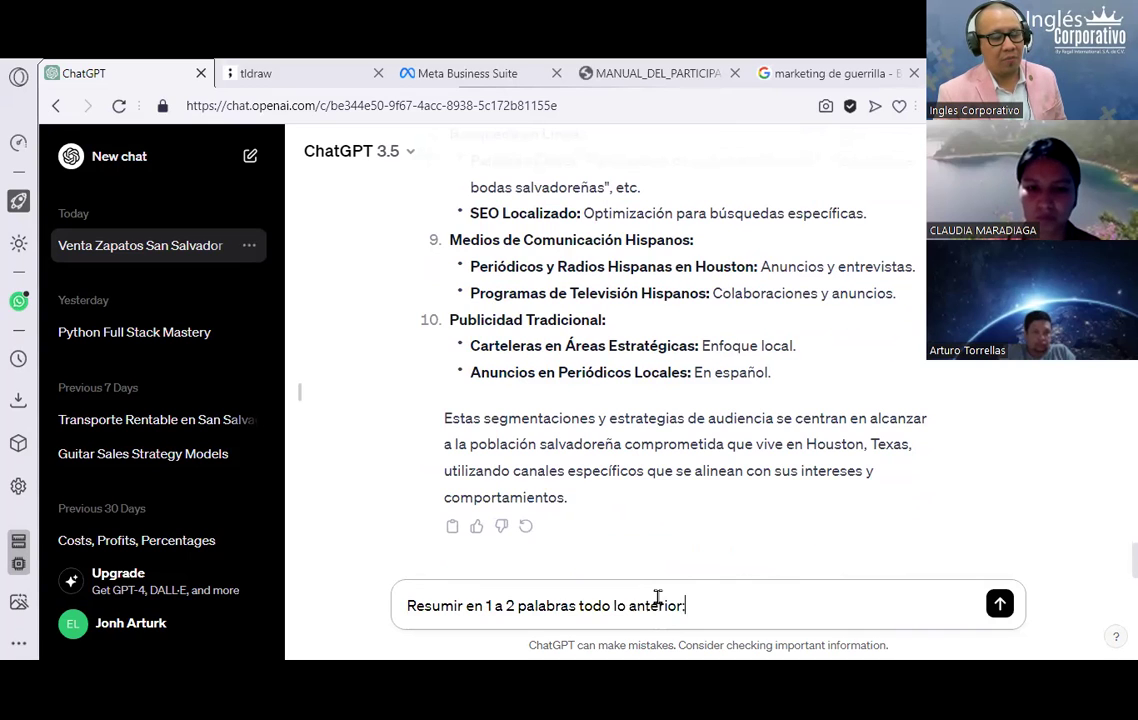
key(Return)
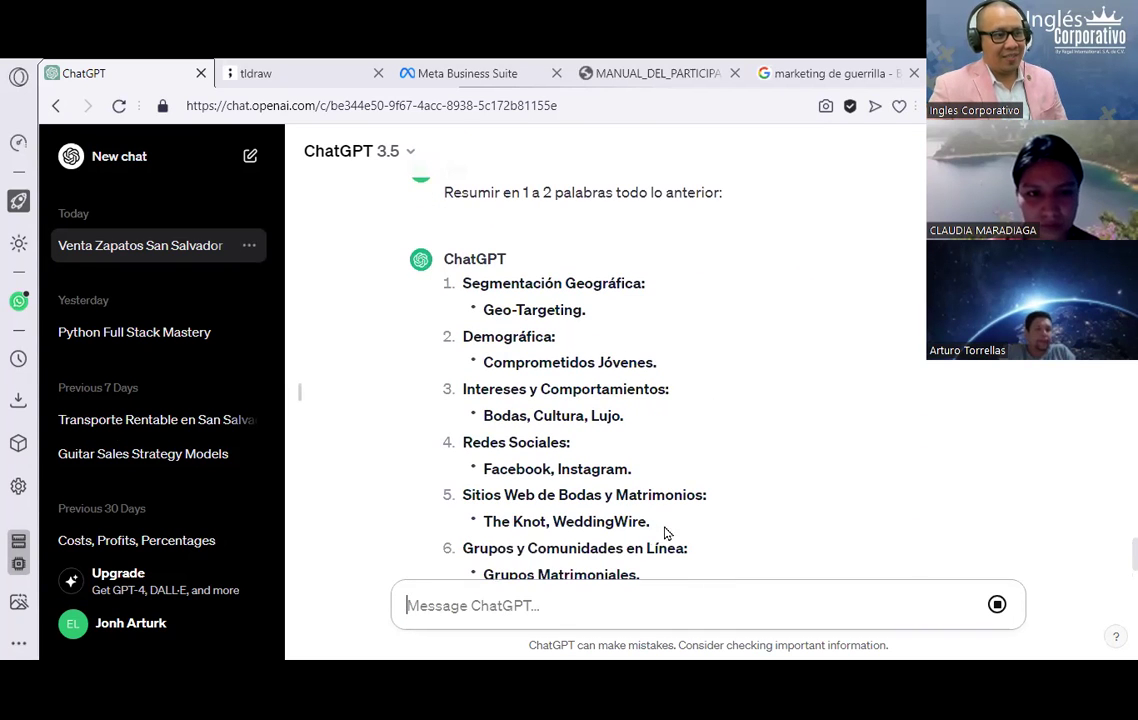
- Review the summary and highlight the suggested interests Bodas, Cultura, Lujo
scroll(666, 438, down, 5)
scroll(600, 455, up, 3)
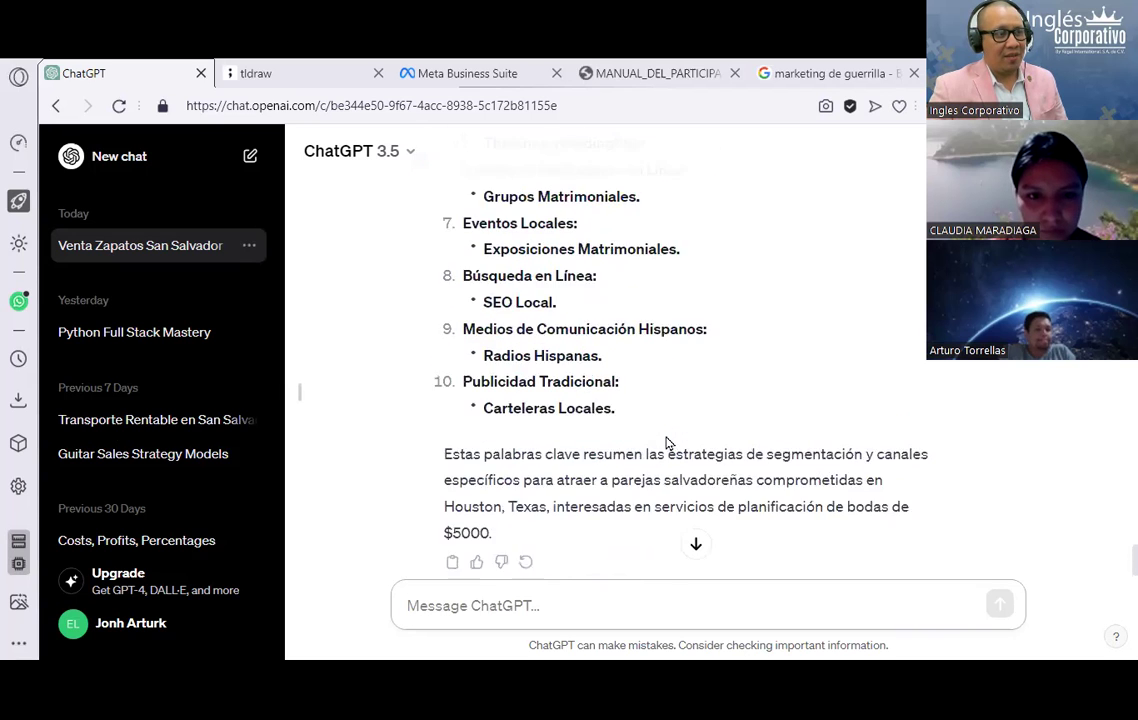
scroll(560, 467, up, 3)
scroll(564, 477, up, 5)
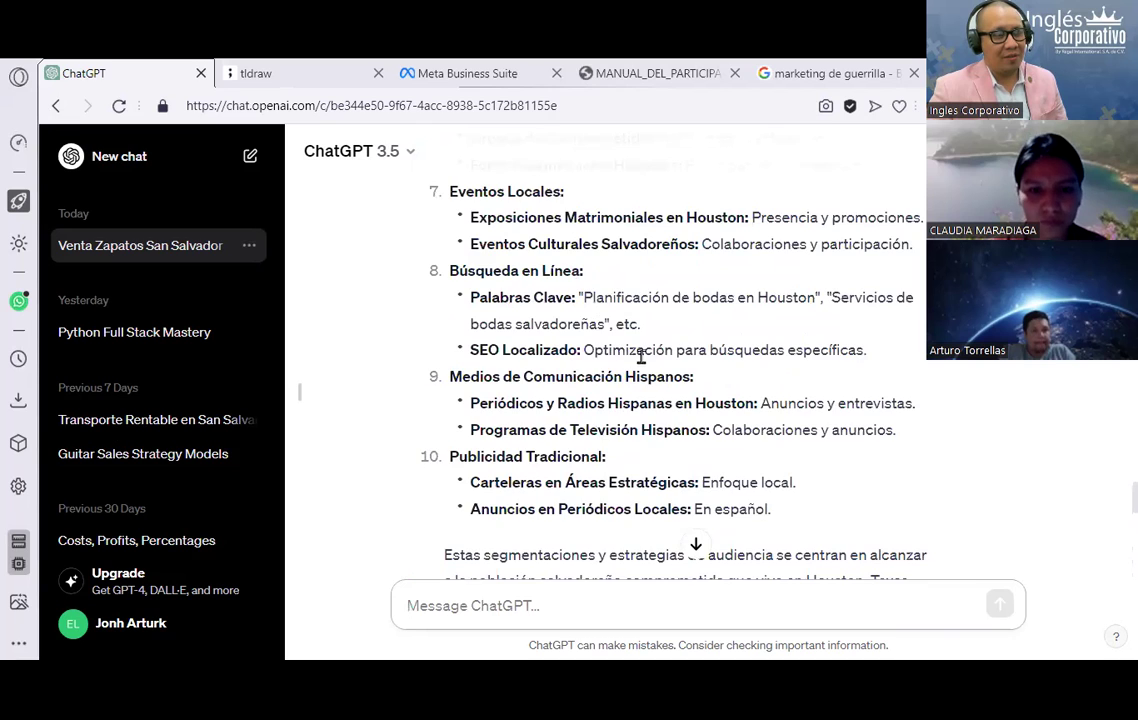
scroll(643, 450, down, 2)
scroll(643, 376, down, 2)
scroll(643, 376, down, 1)
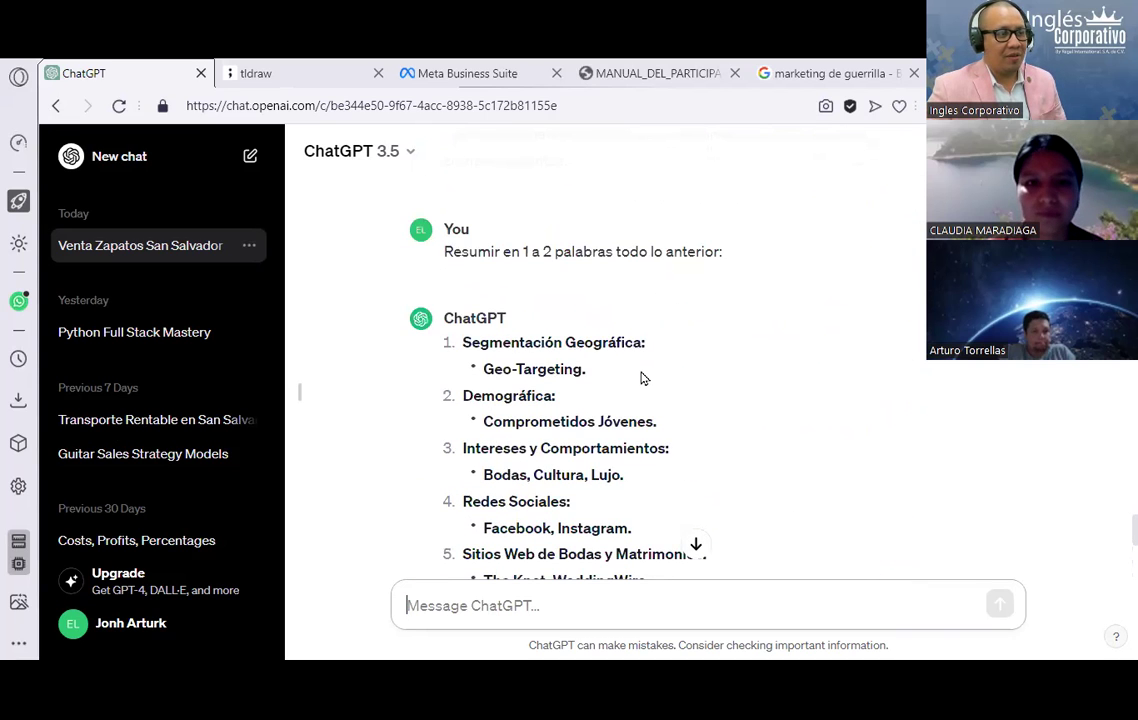
scroll(643, 378, down, 1)
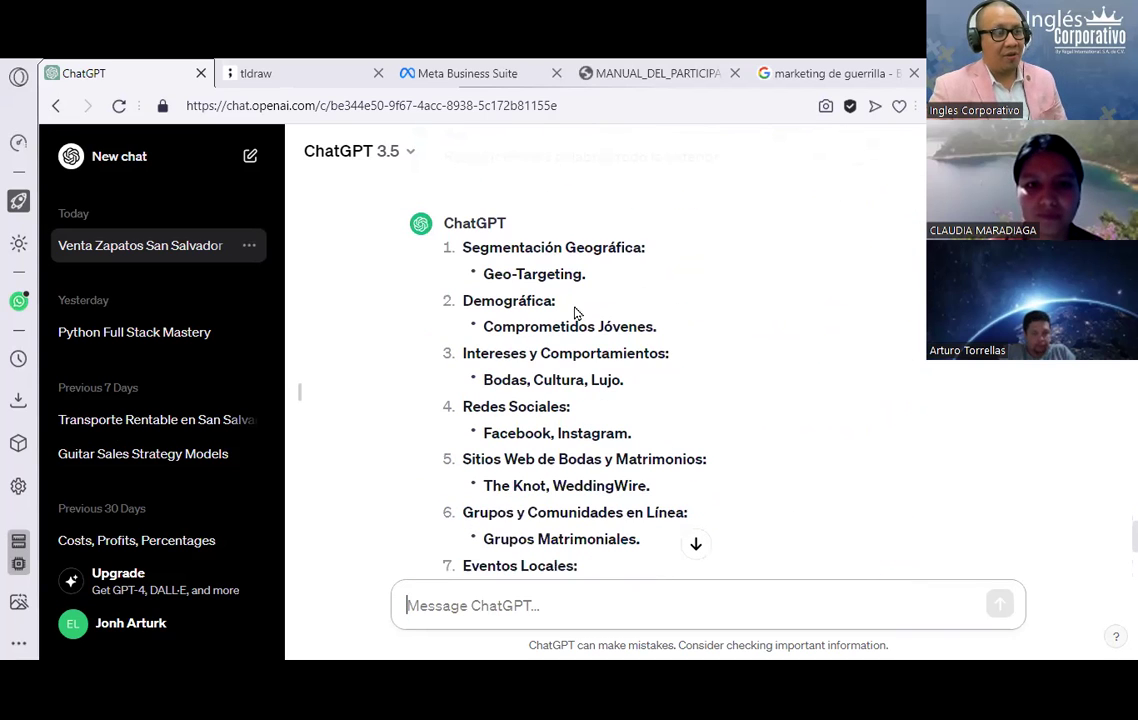
drag(492, 381, 645, 386)
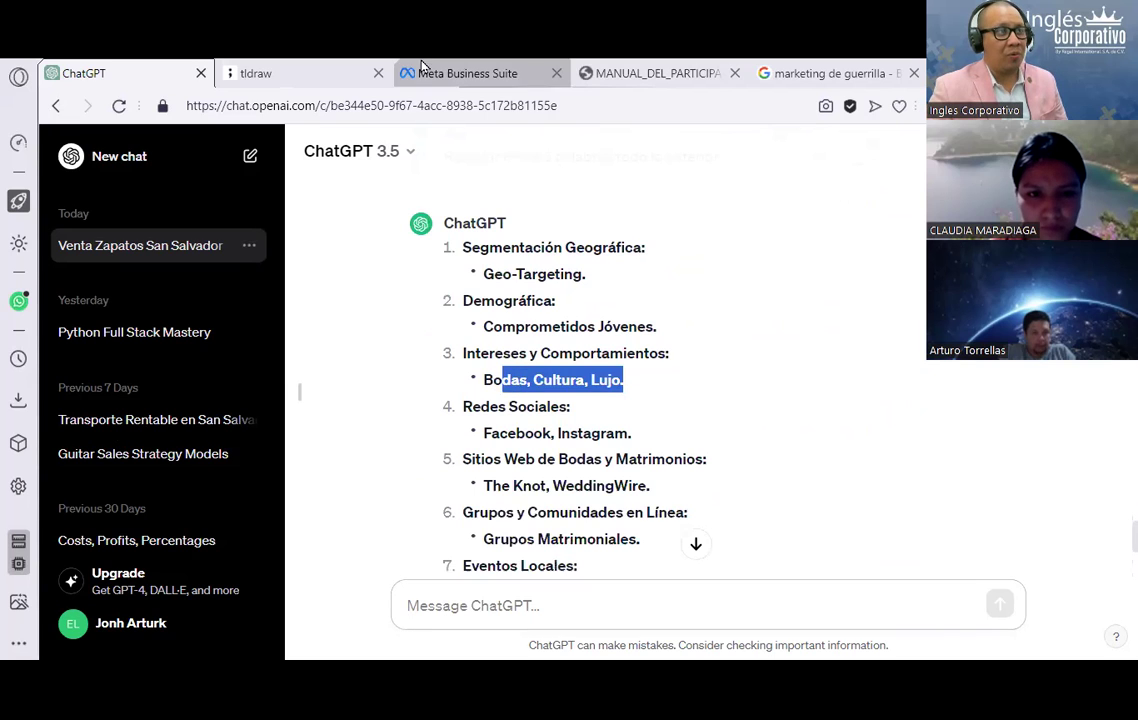
click(425, 72)
- Drag the Edad slider handles to a 25–56 age range
mouse_move(350, 414)
mouse_down()
mouse_move(436, 421)
mouse_move(422, 421)
mouse_up()
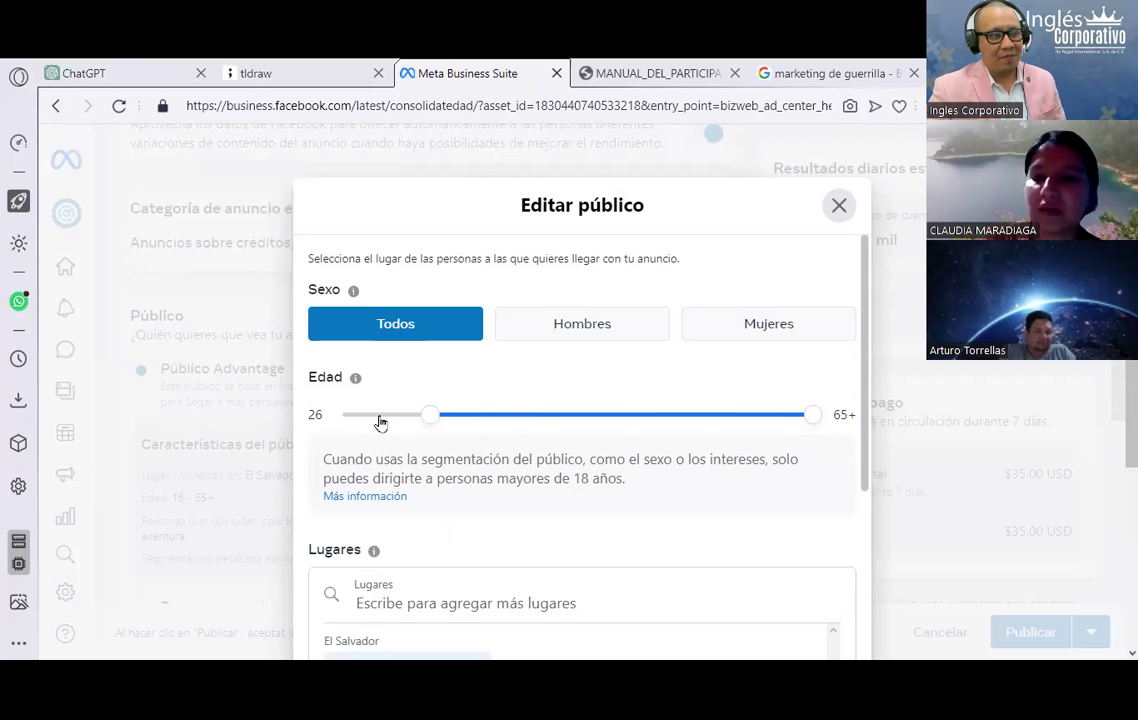
drag(432, 414, 419, 421)
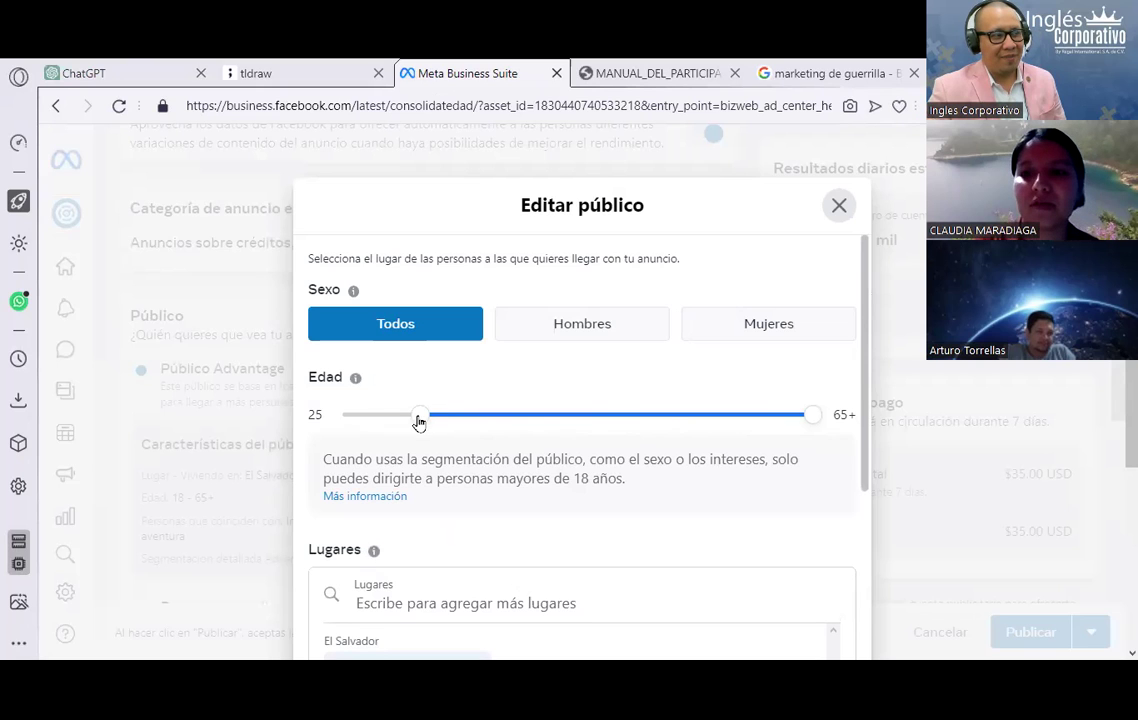
mouse_move(812, 415)
mouse_down()
mouse_move(704, 424)
mouse_move(735, 428)
mouse_up()
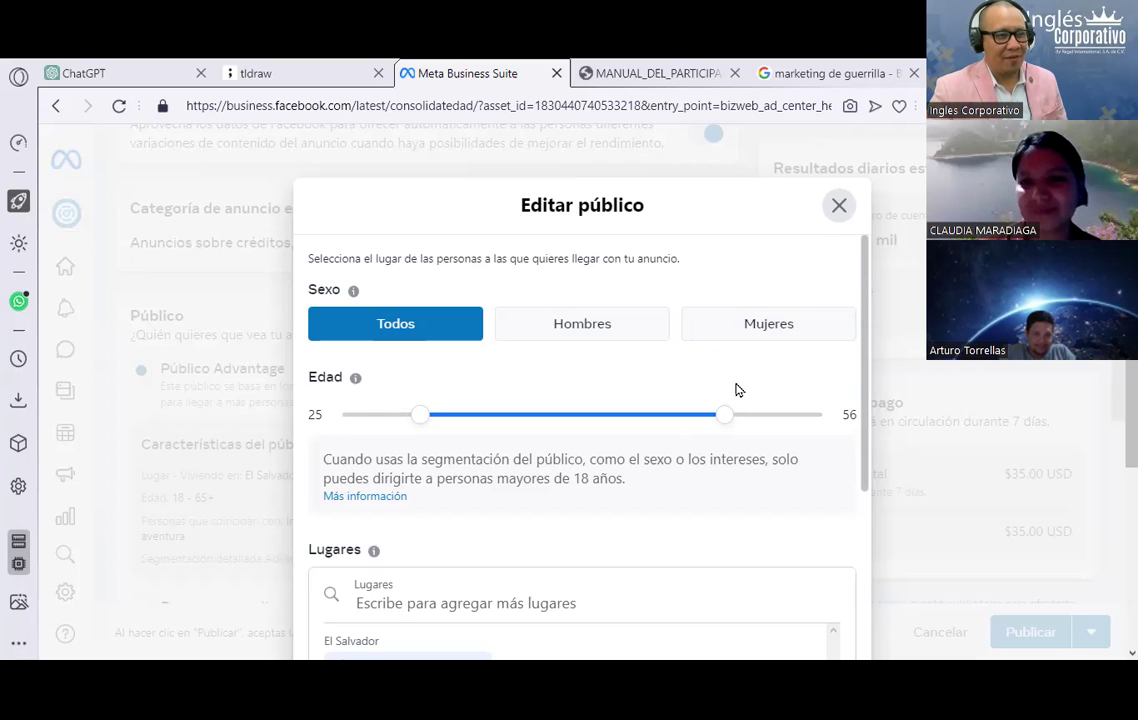
scroll(736, 389, down, 1)
scroll(738, 388, up, 1)
scroll(738, 388, down, 2)
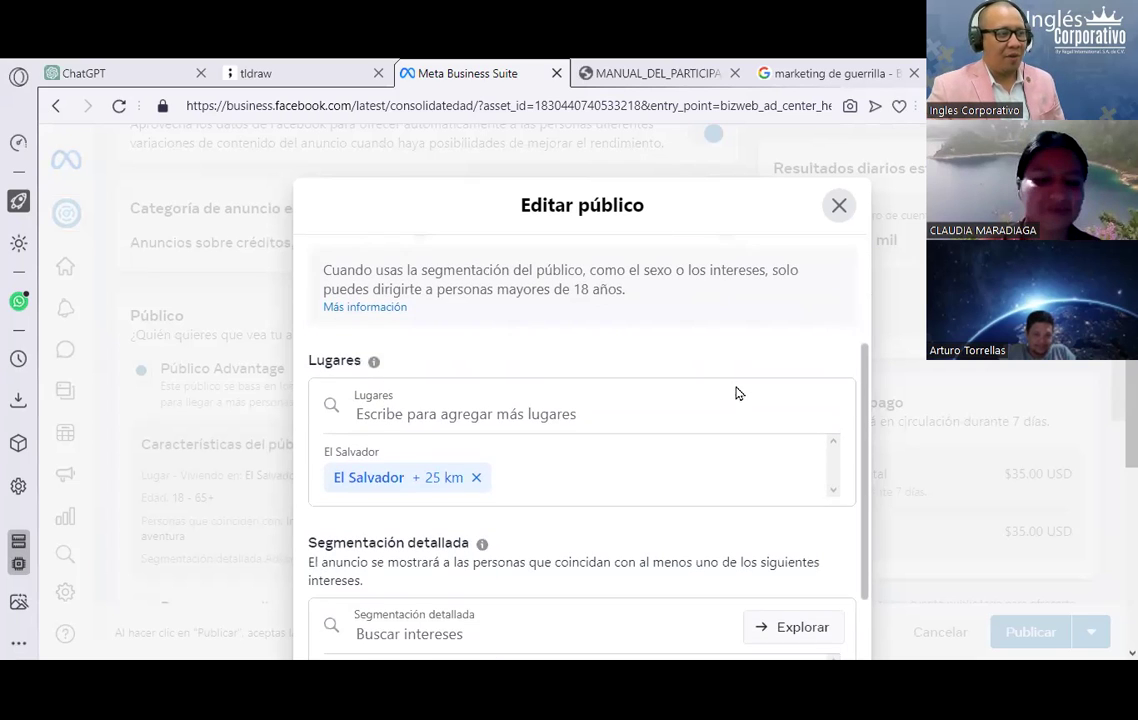
scroll(717, 397, down, 2)
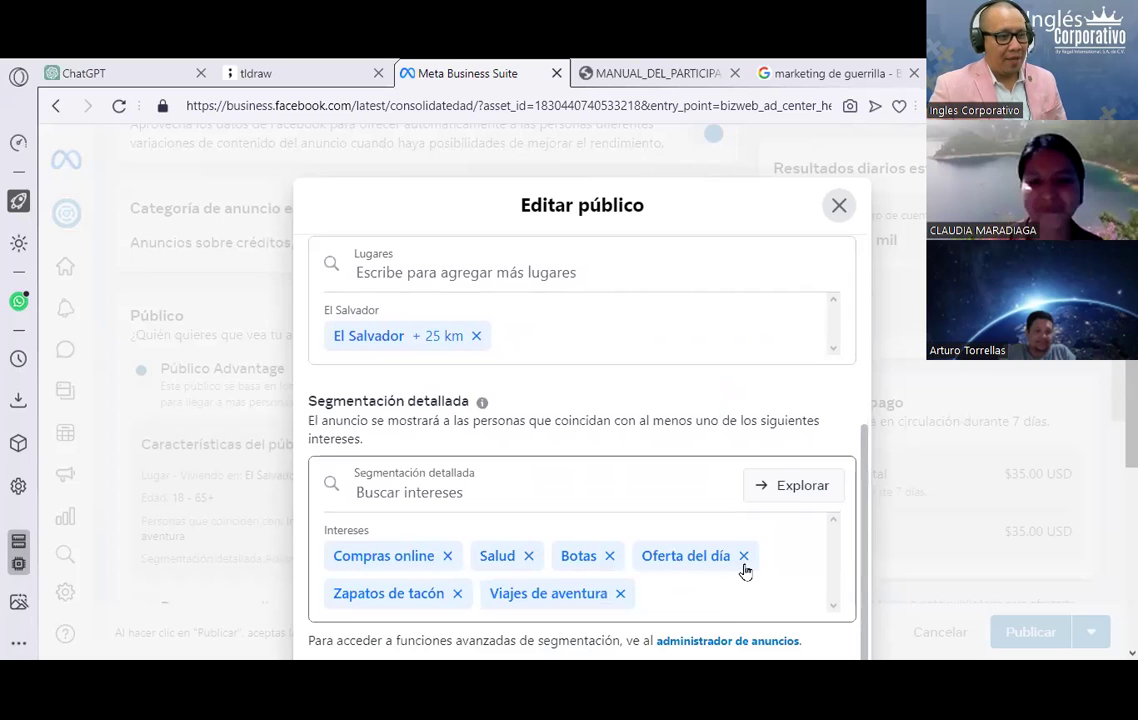
- Remove Oferta del día, Botas, Zapatos de tacón, Salud, Compras online and Viajes de aventura
click(742, 556)
click(609, 556)
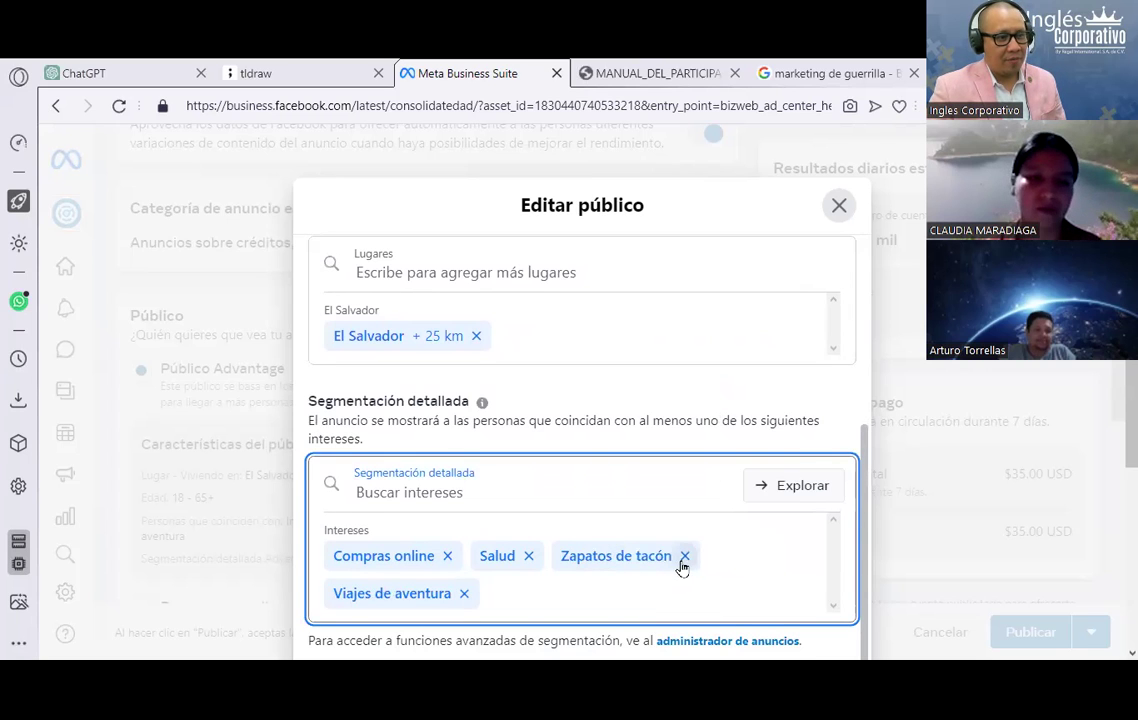
click(681, 556)
click(528, 593)
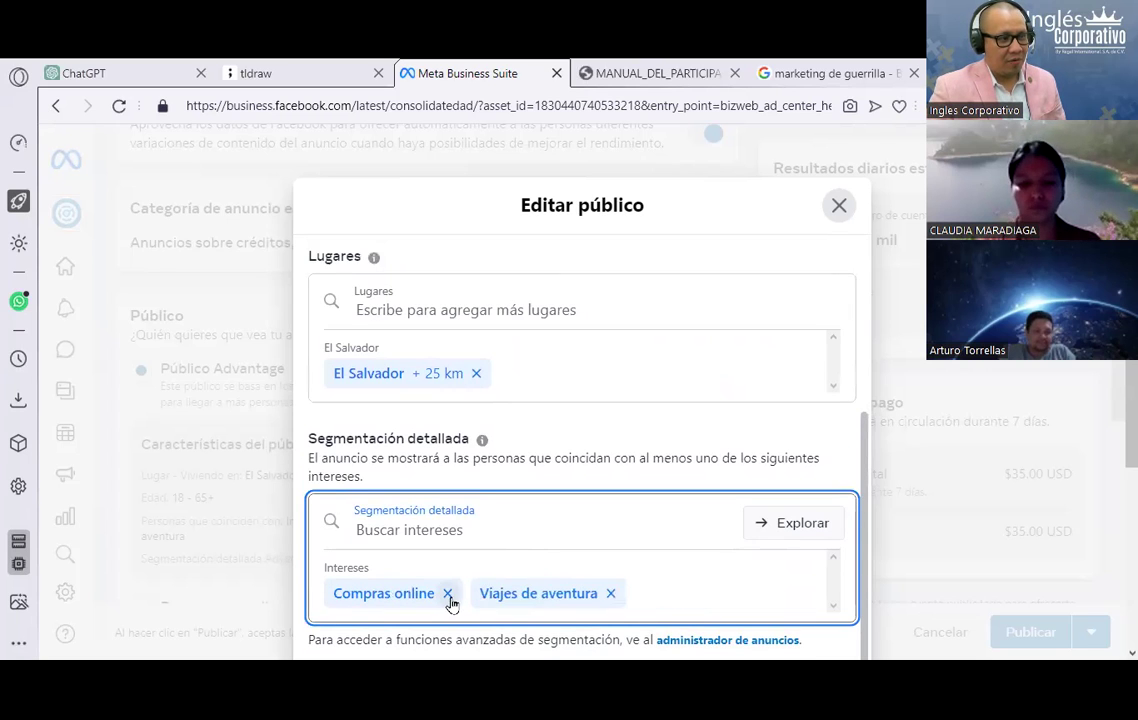
click(447, 593)
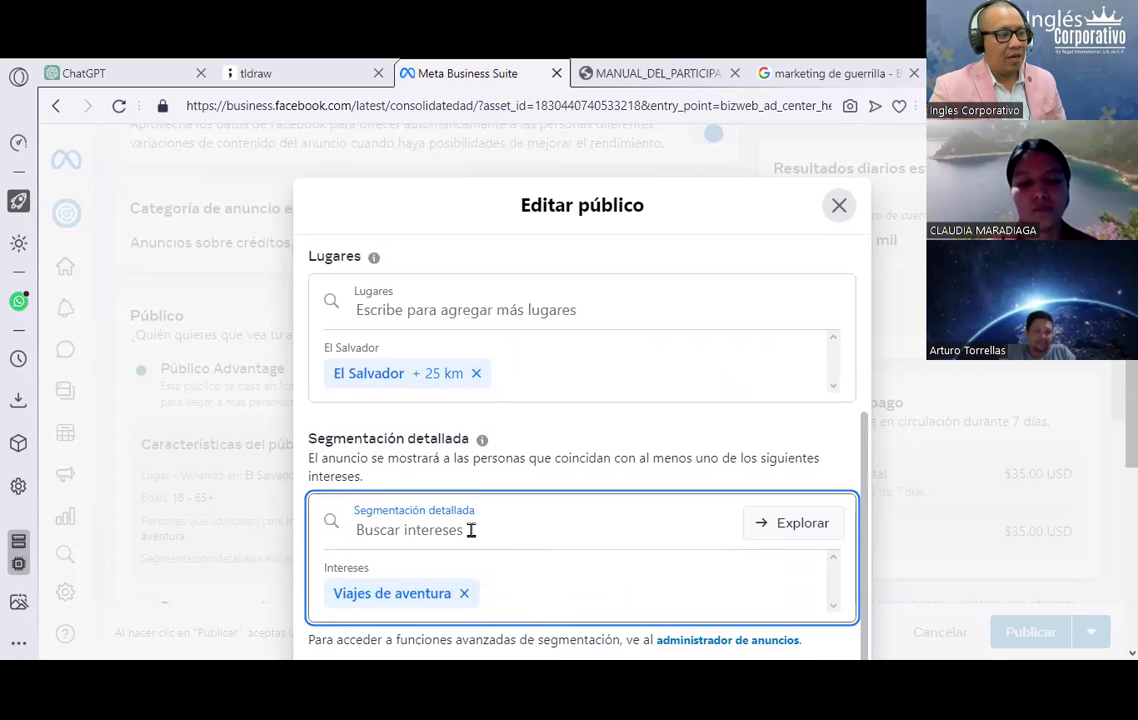
click(463, 594)
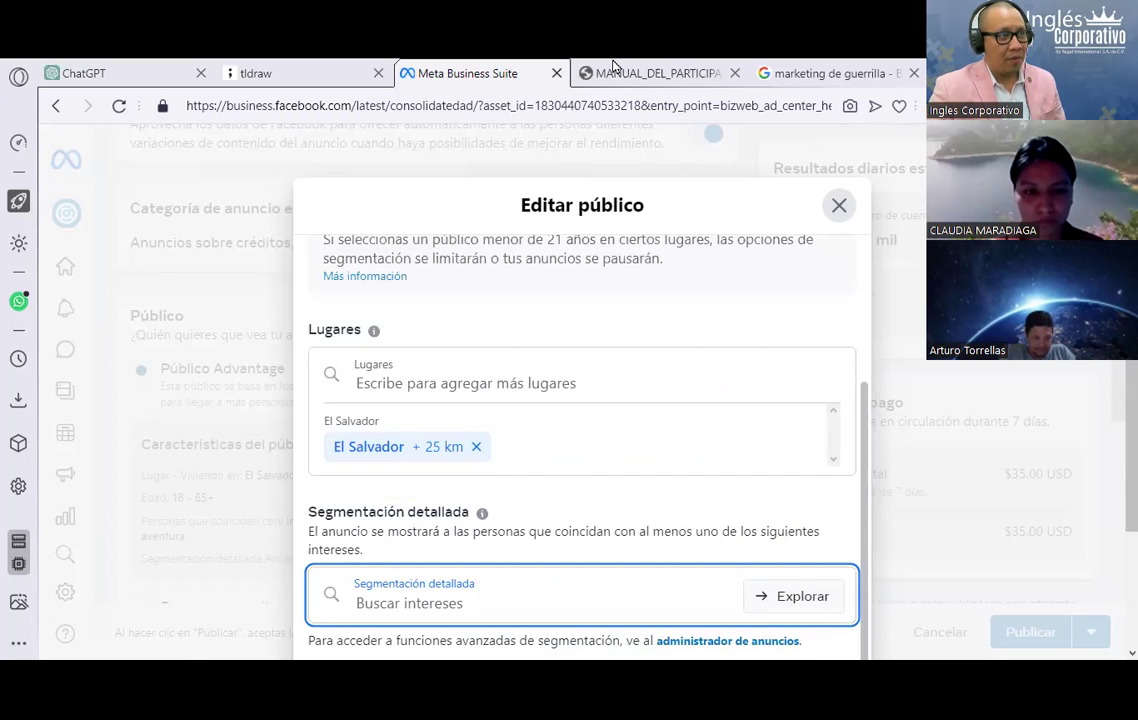
- Glance at the manual, whiteboard and ChatGPT, then return to the audience editor
click(614, 70)
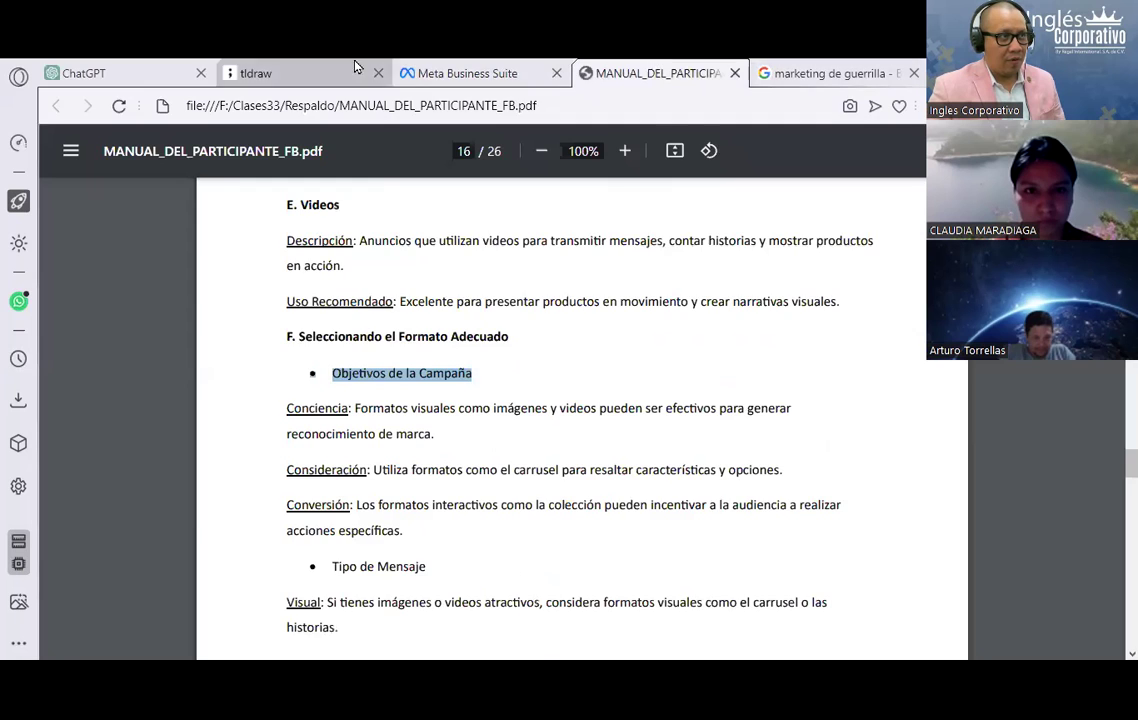
click(355, 68)
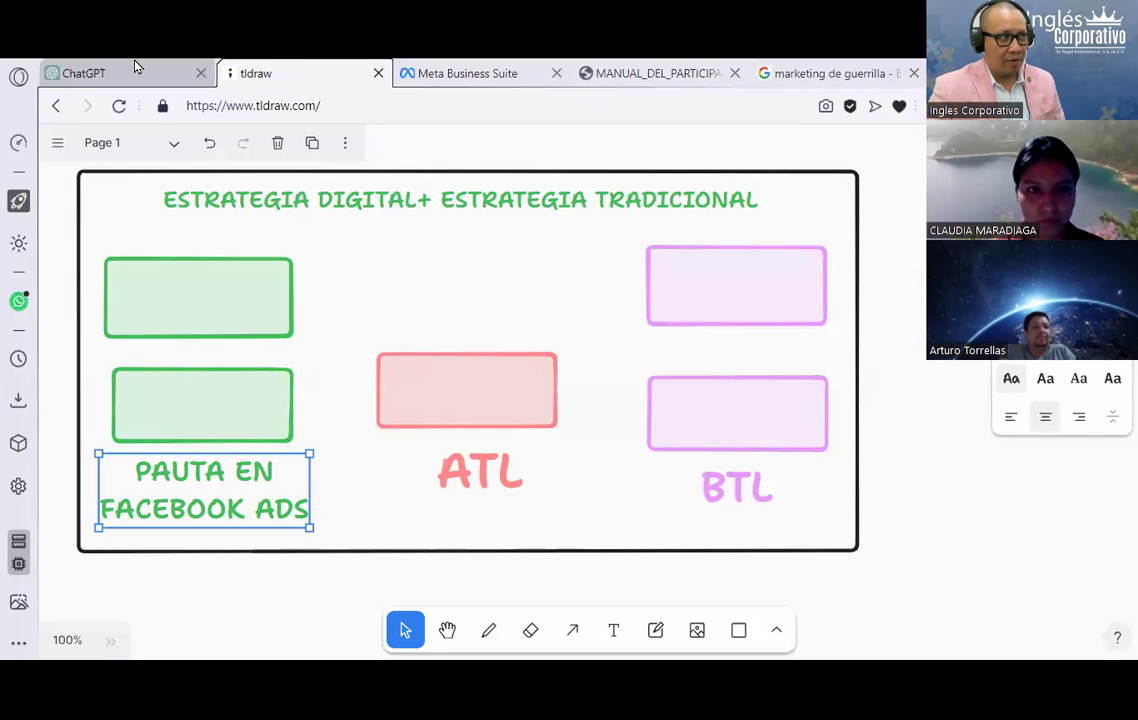
click(137, 68)
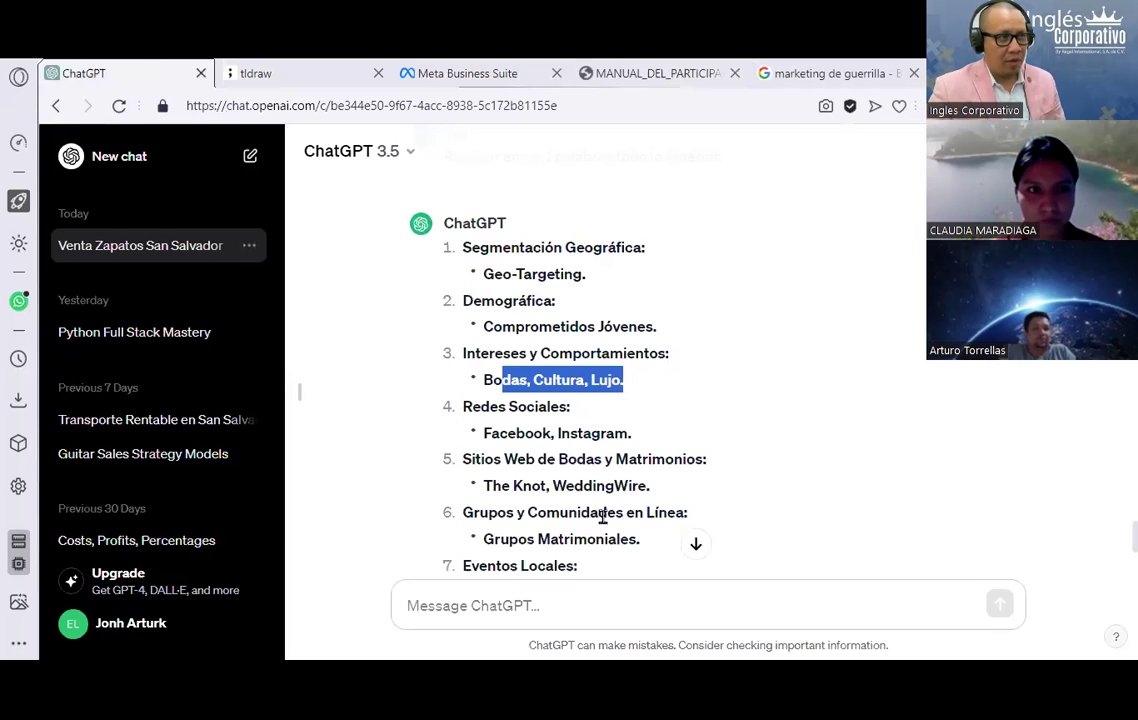
click(500, 71)
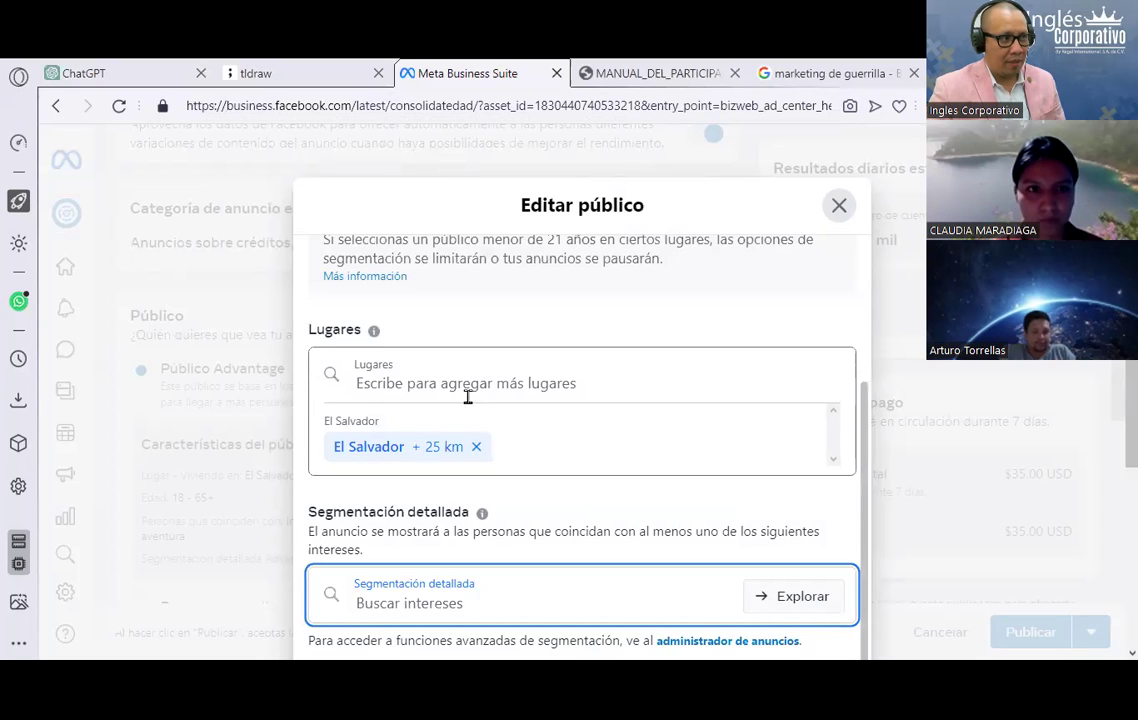
- Search 'boda' and add Bodas as a detailed-targeting interest
click(535, 607)
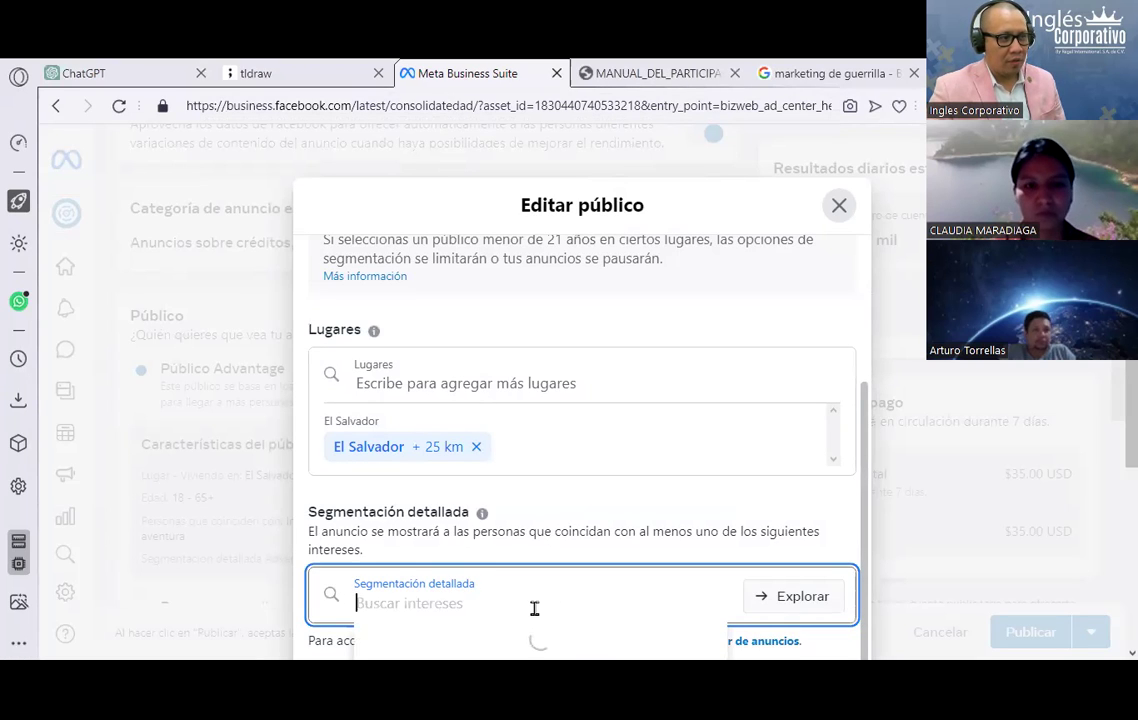
text(boda)
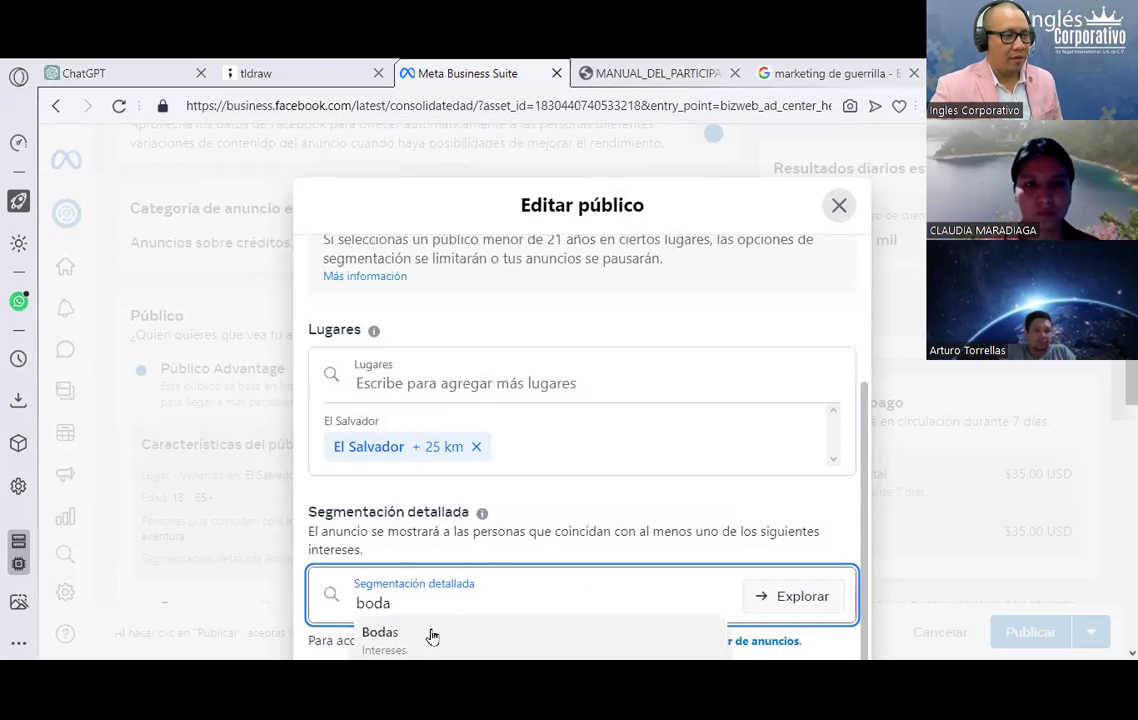
click(432, 632)
scroll(483, 587, down, 1)
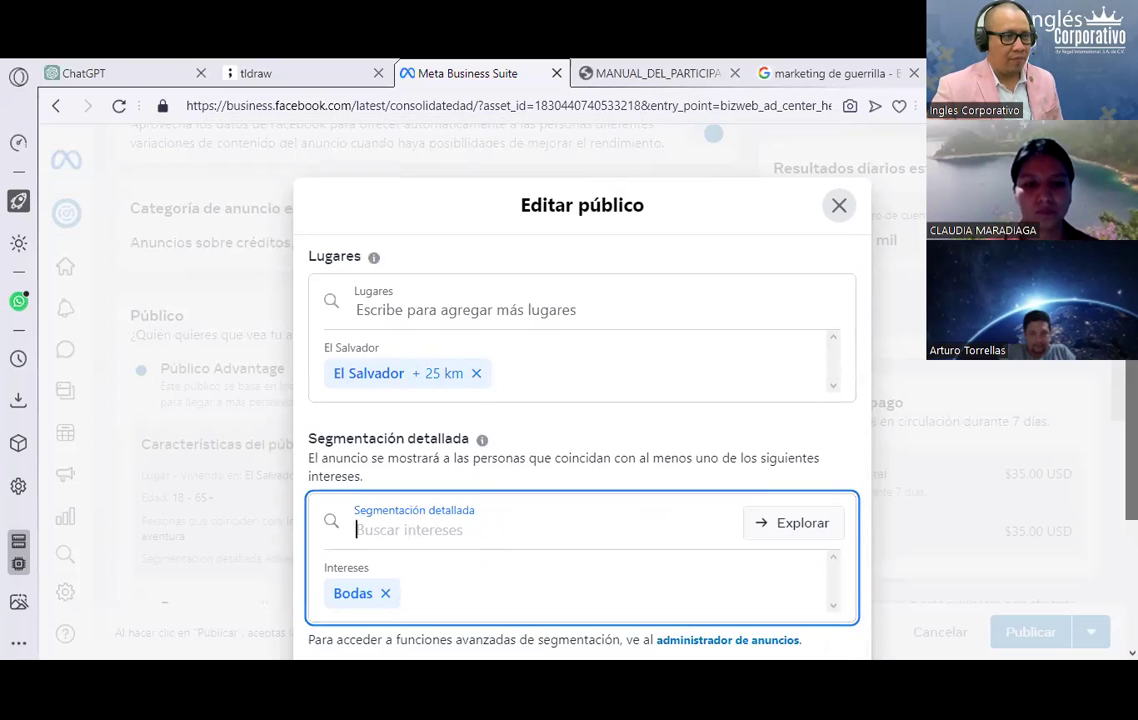
scroll(543, 412, down, 3)
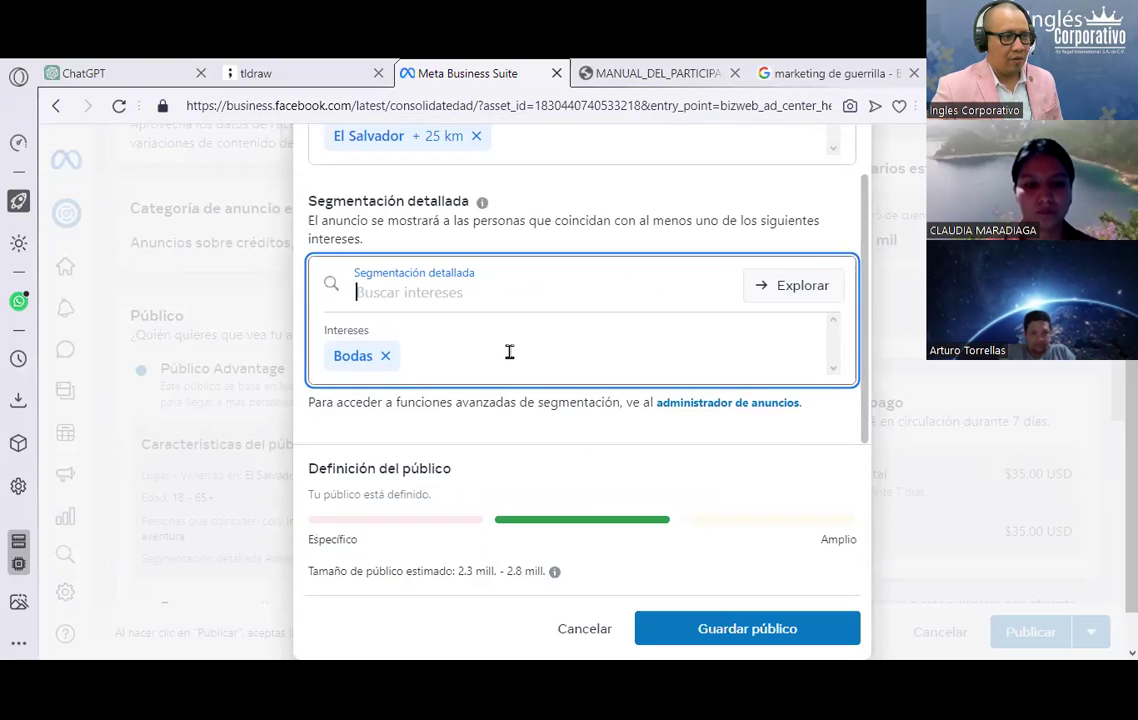
- Add Cultura and Artículos de lujo as interests, then return to ChatGPT's suggestions
text(cultura)
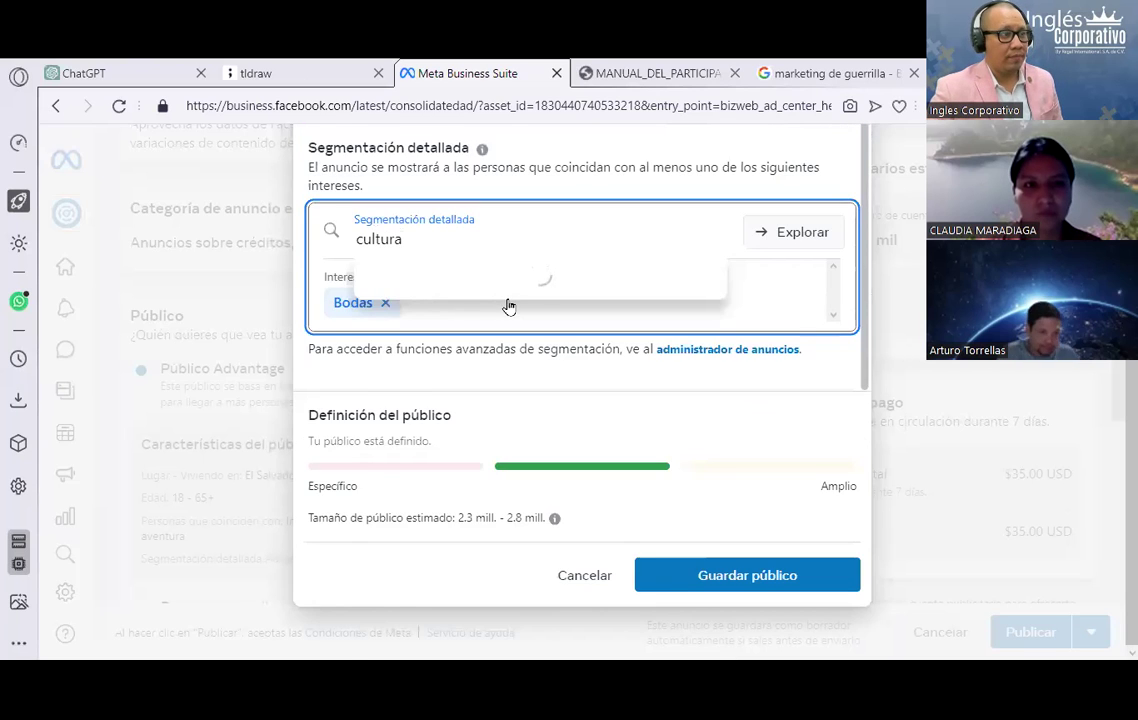
click(417, 176)
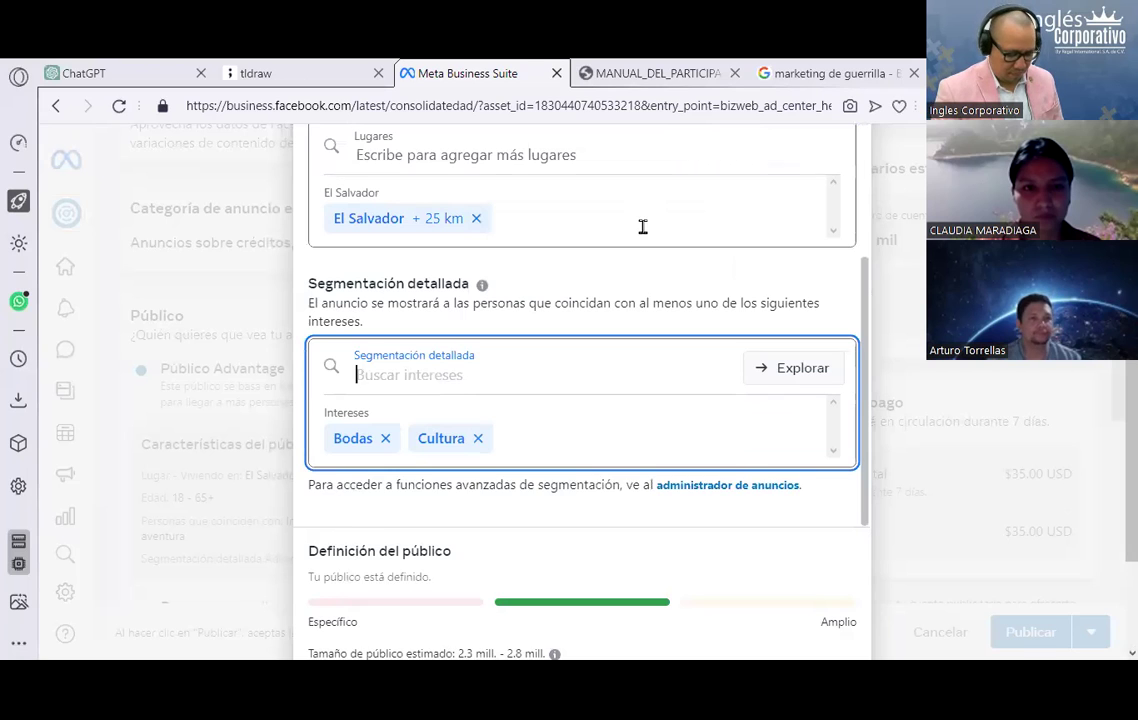
text(lujo)
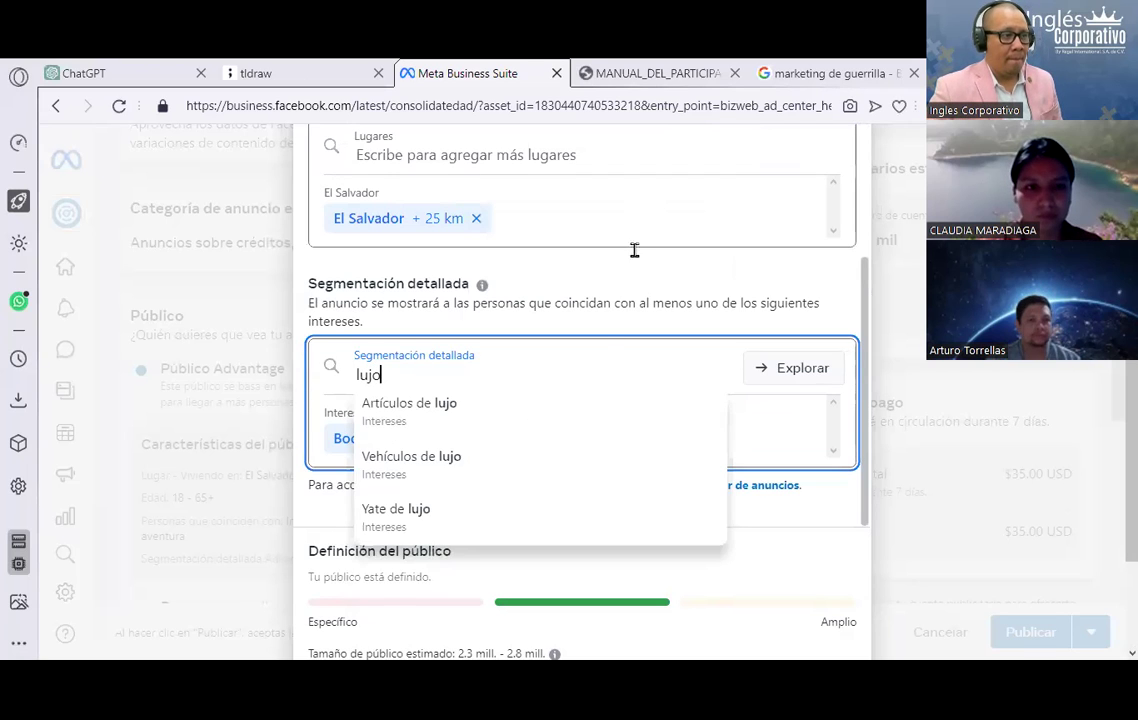
click(452, 418)
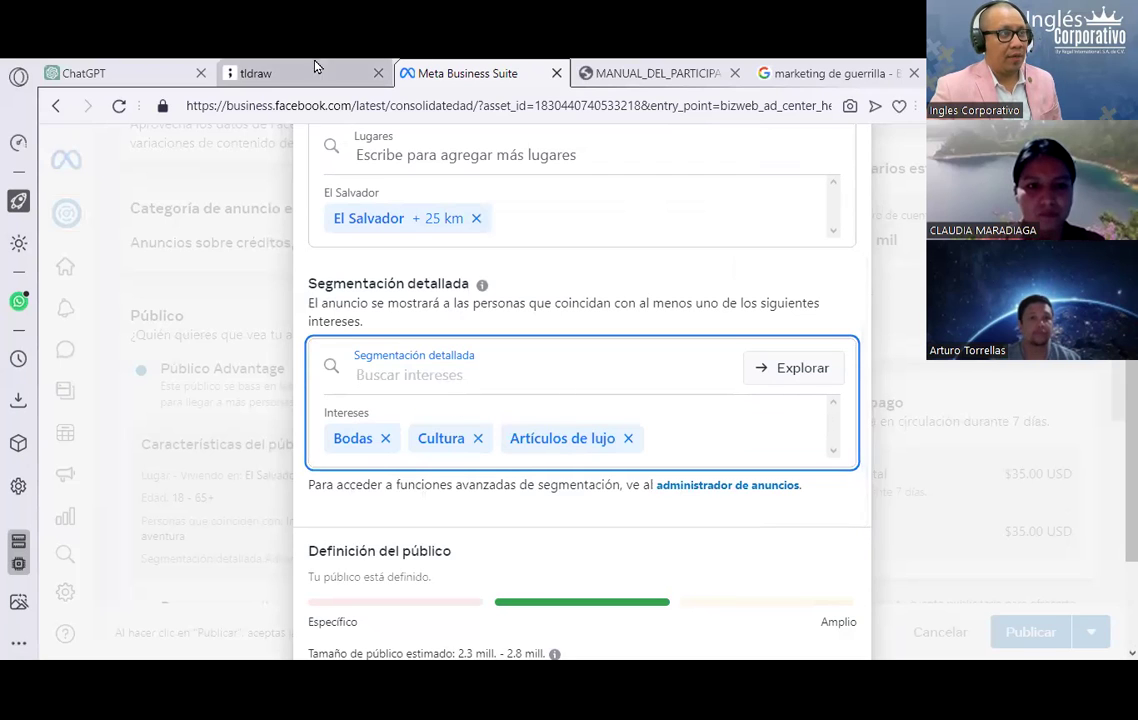
click(106, 70)
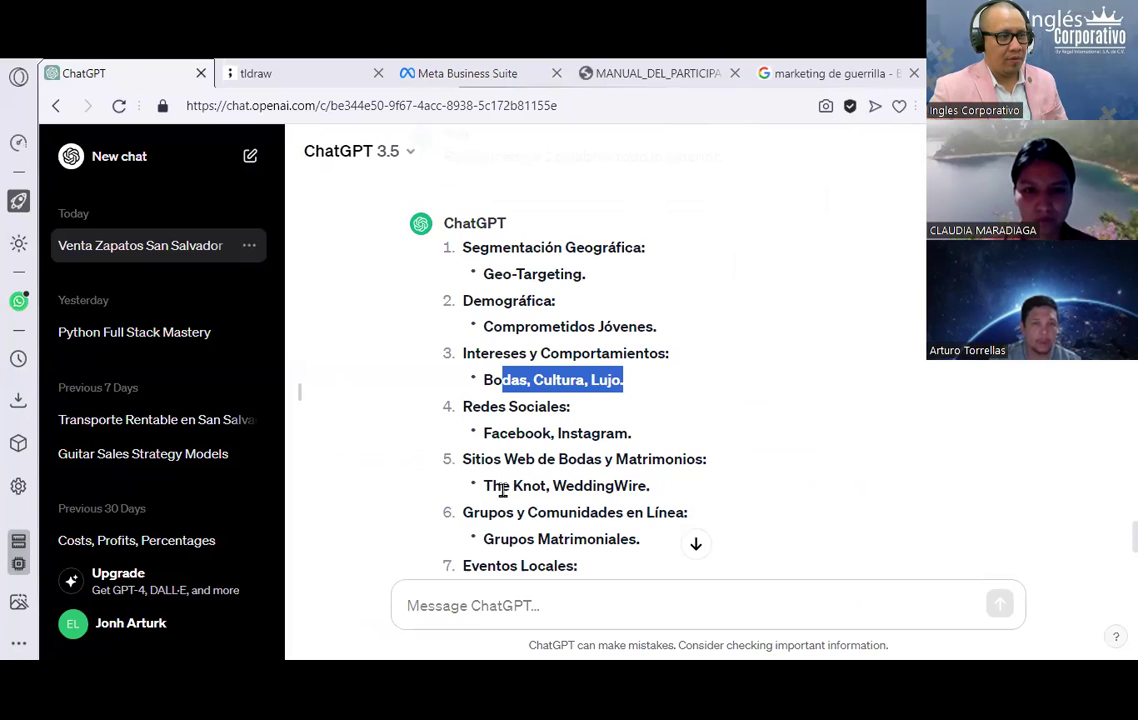
- After checking ChatGPT's list, search 'matrimoni' and add the Matrimonio interest
scroll(626, 519, down, 1)
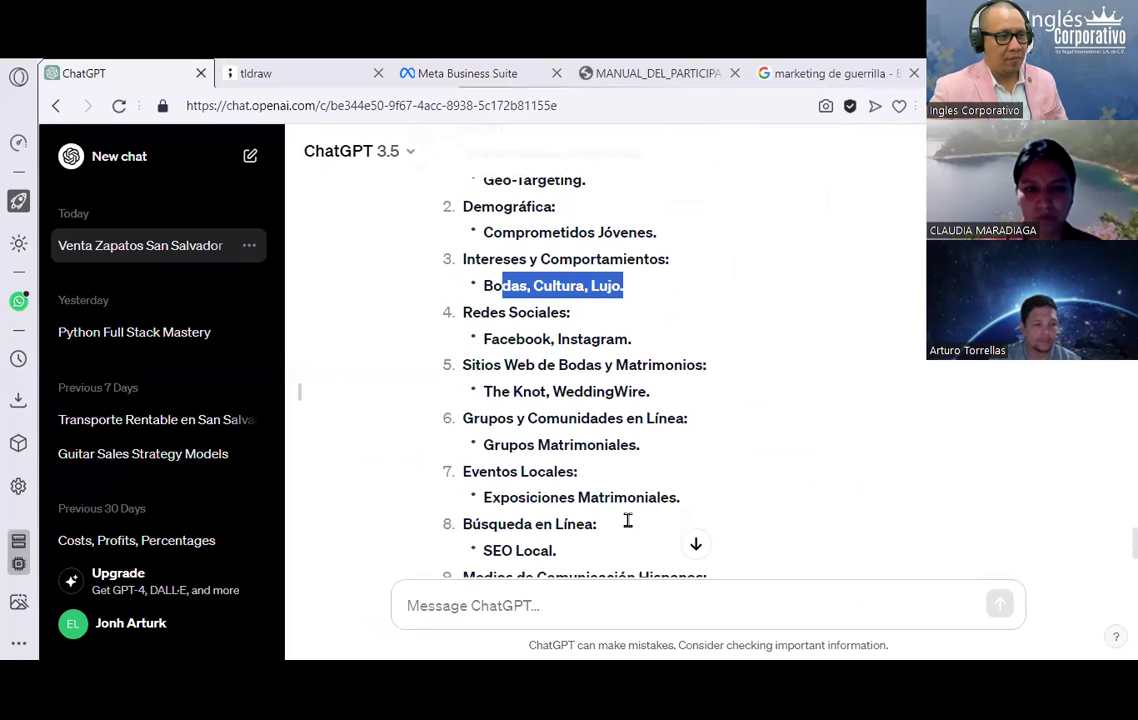
click(440, 71)
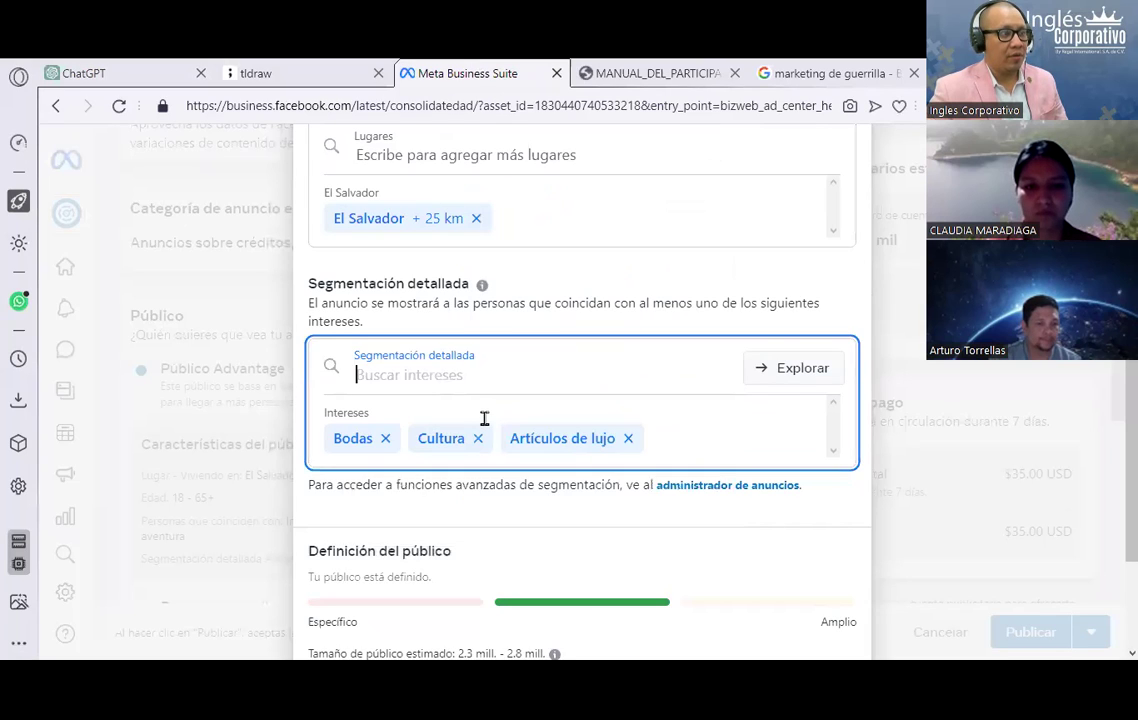
text(grupos mar)
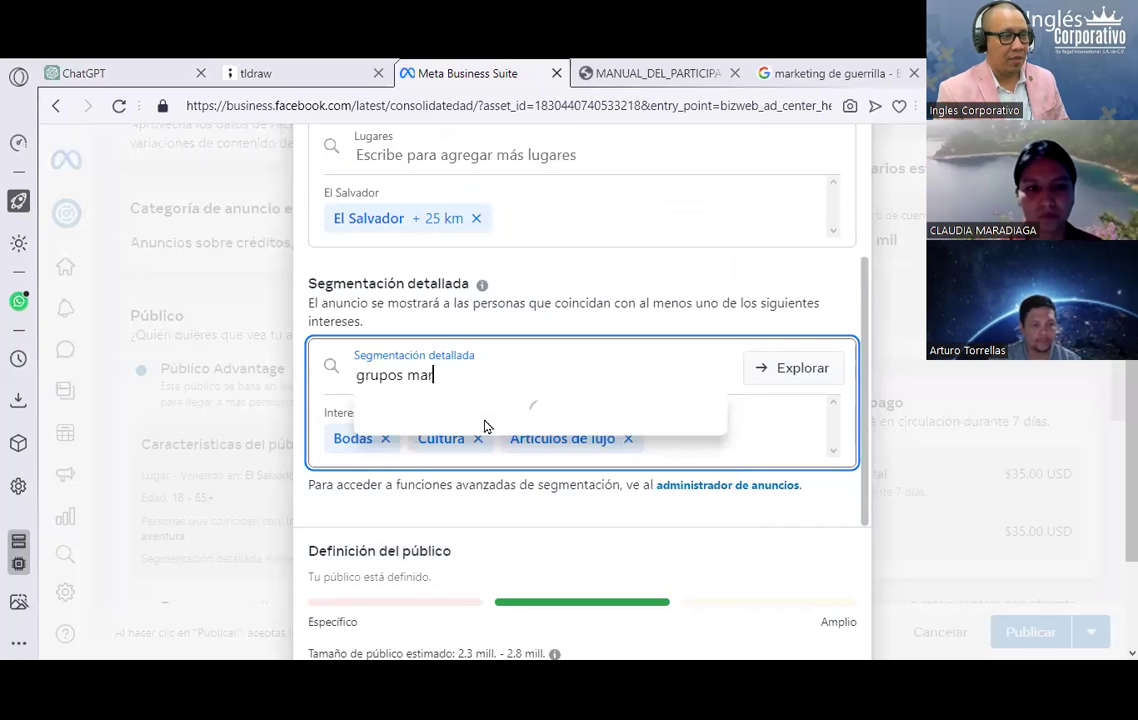
key(BackSpace)
text(trimonial)
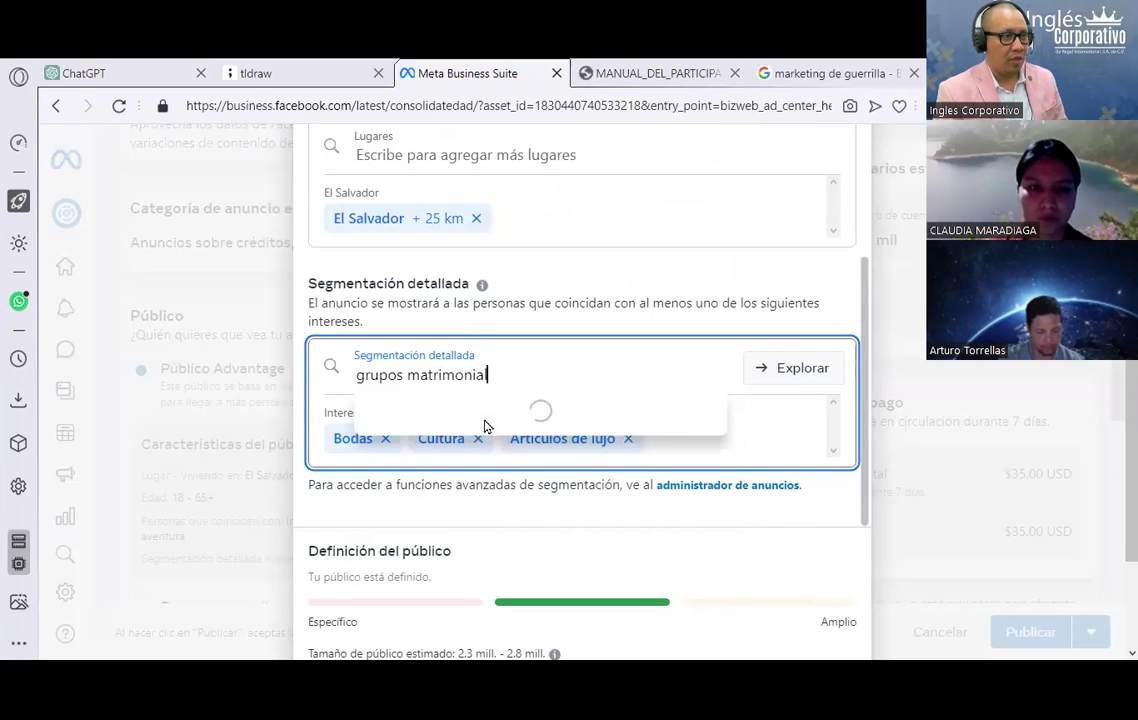
key(BackSpace)
key(BackSpace)
key(BackSpace)
key(BackSpace)
key(BackSpace)
key(BackSpace)
key(BackSpace)
key(BackSpace)
text(m)
key(BackSpace)
text(ni)
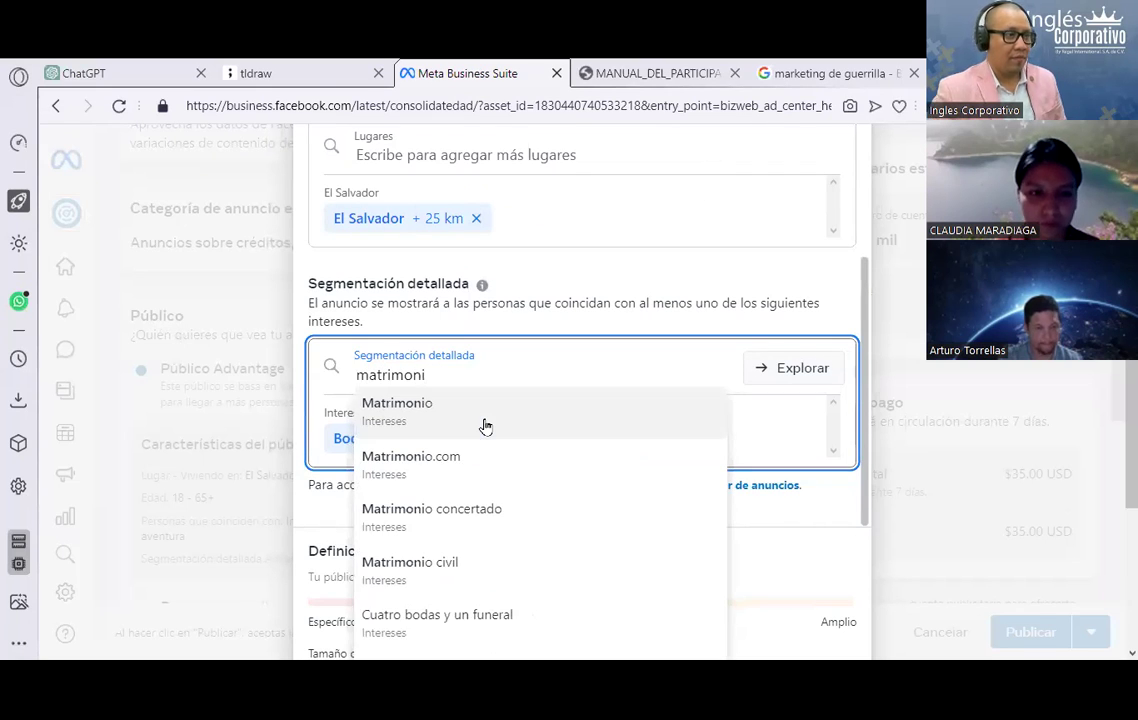
click(486, 417)
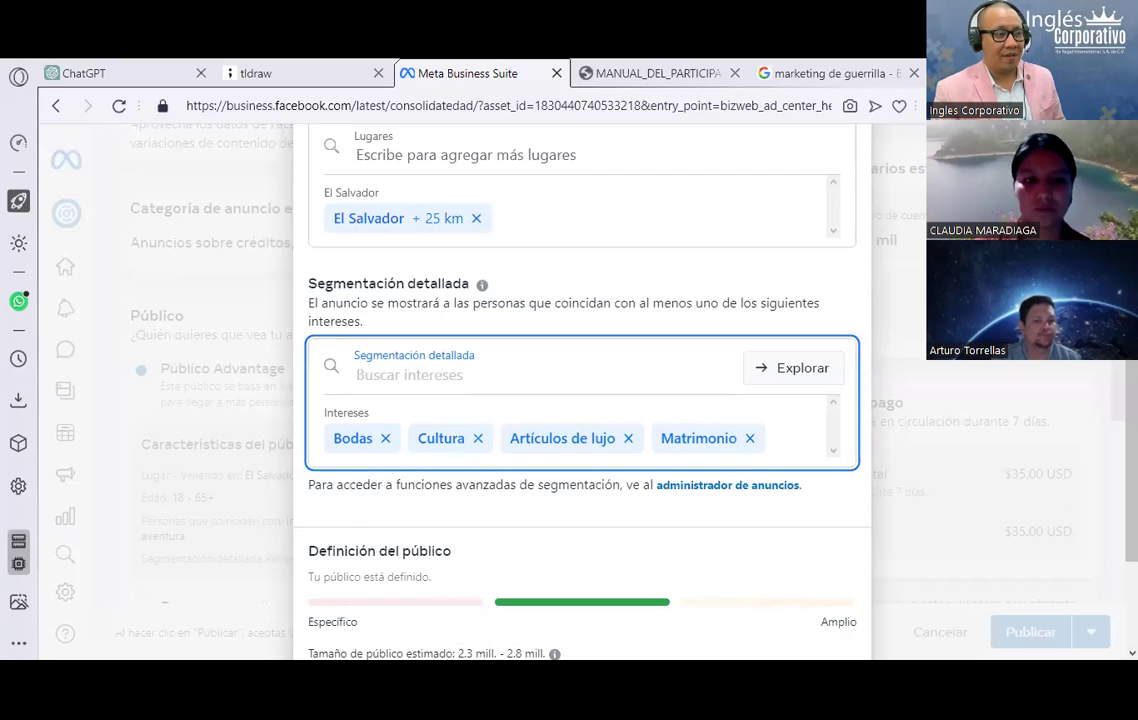
- Try detailed-targeting searches for católico, religión and evangélico
text(catolico)
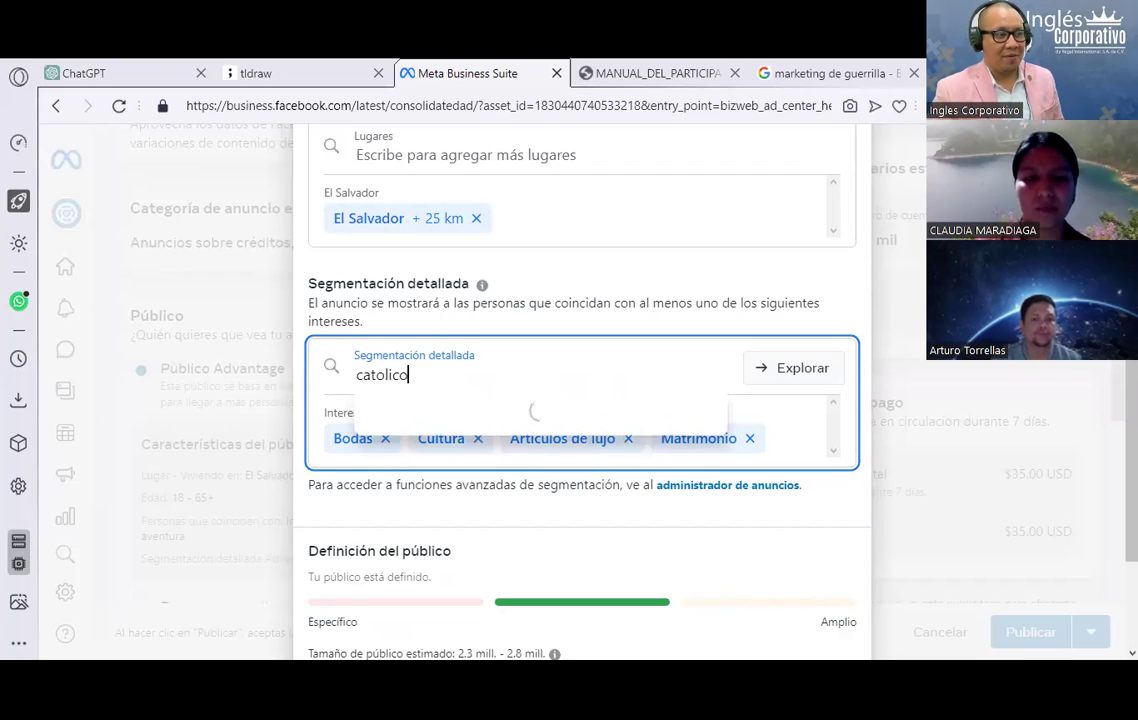
drag(465, 376, 365, 375)
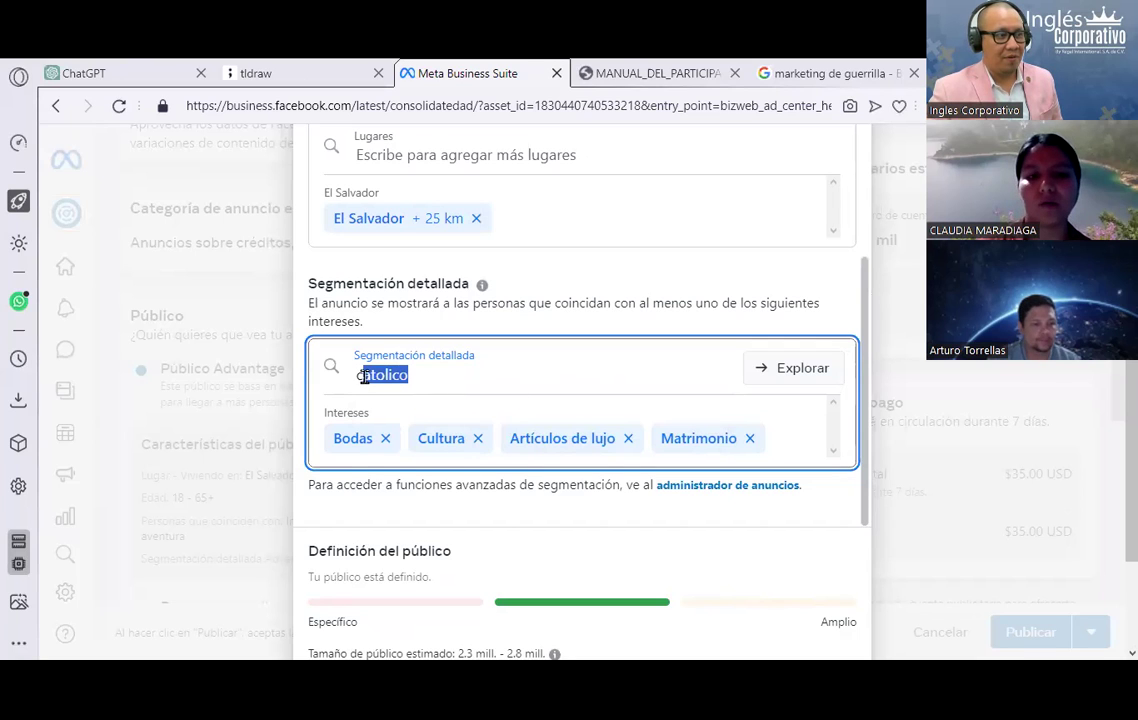
key(BackSpace)
key(BackSpace)
text(re)
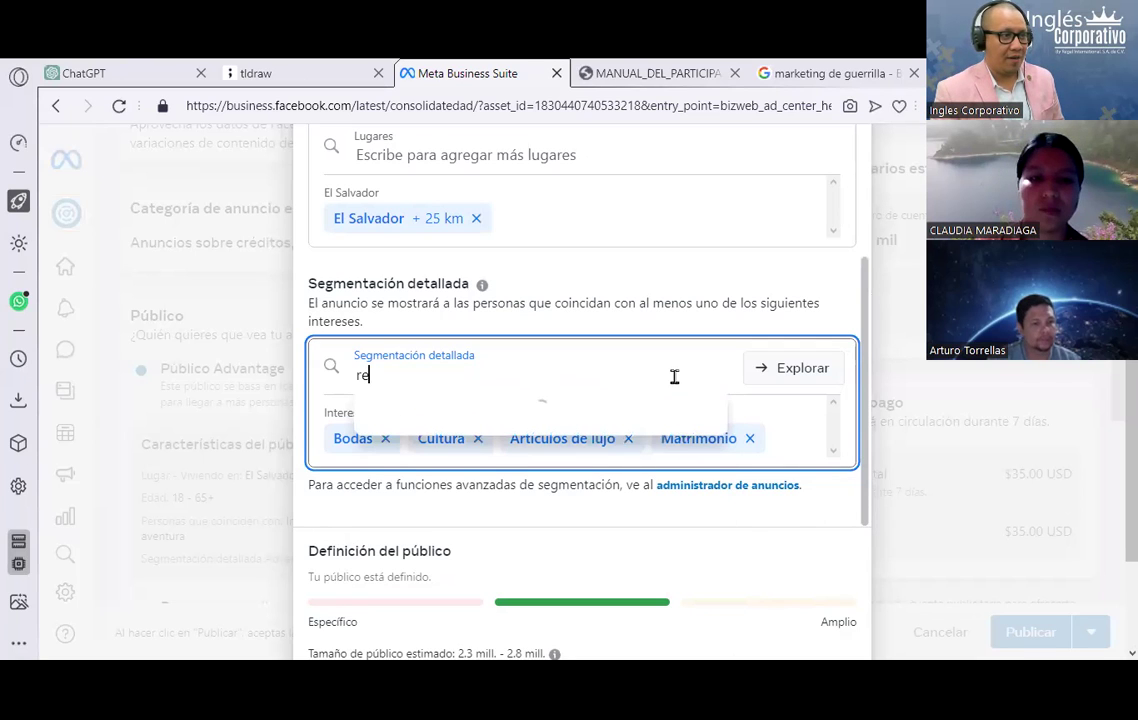
text(ligion)
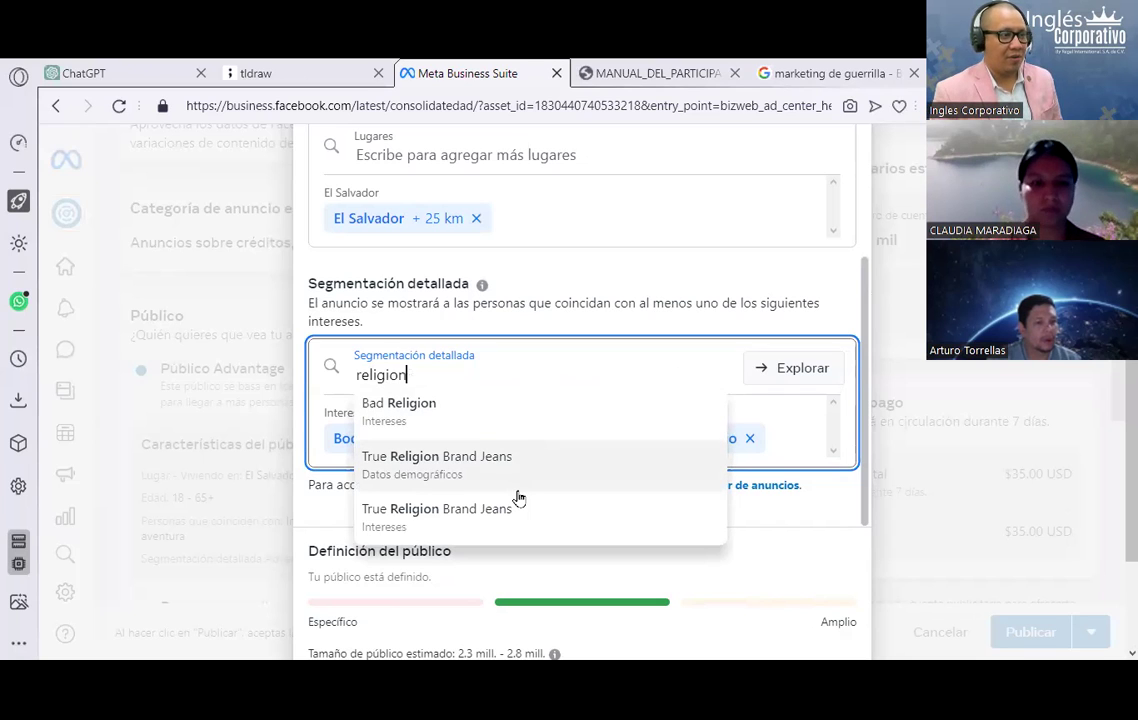
key(BackSpace)
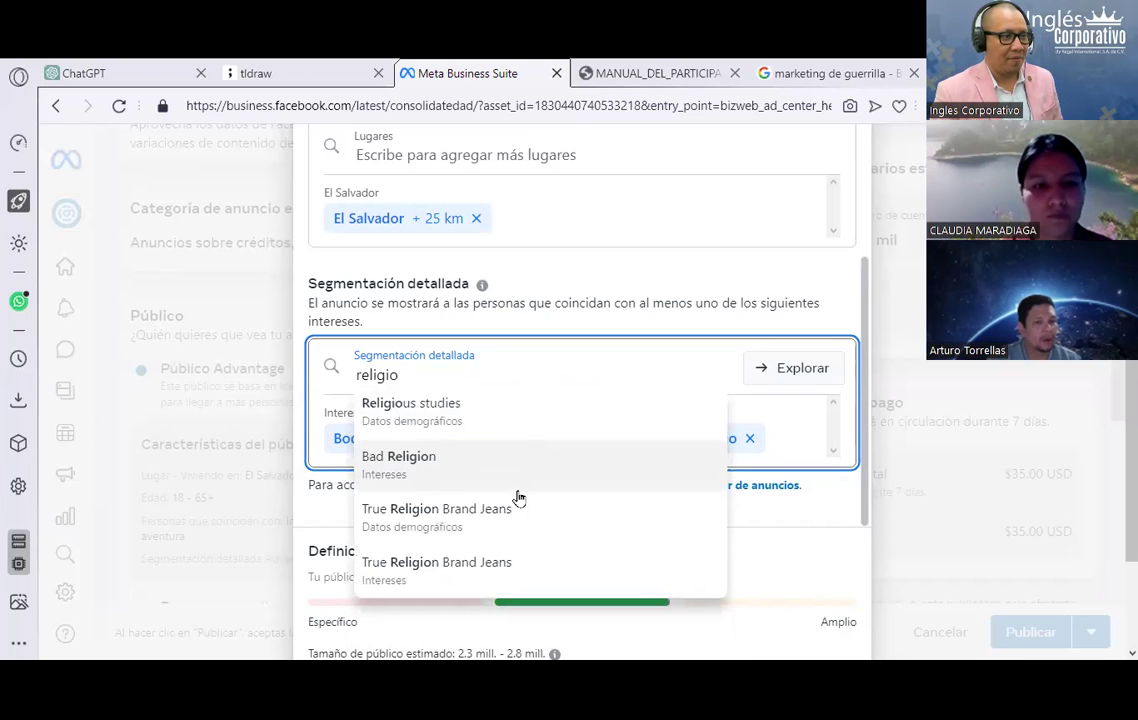
key(BackSpace)
key(BackSpace)
key(BackSpace)
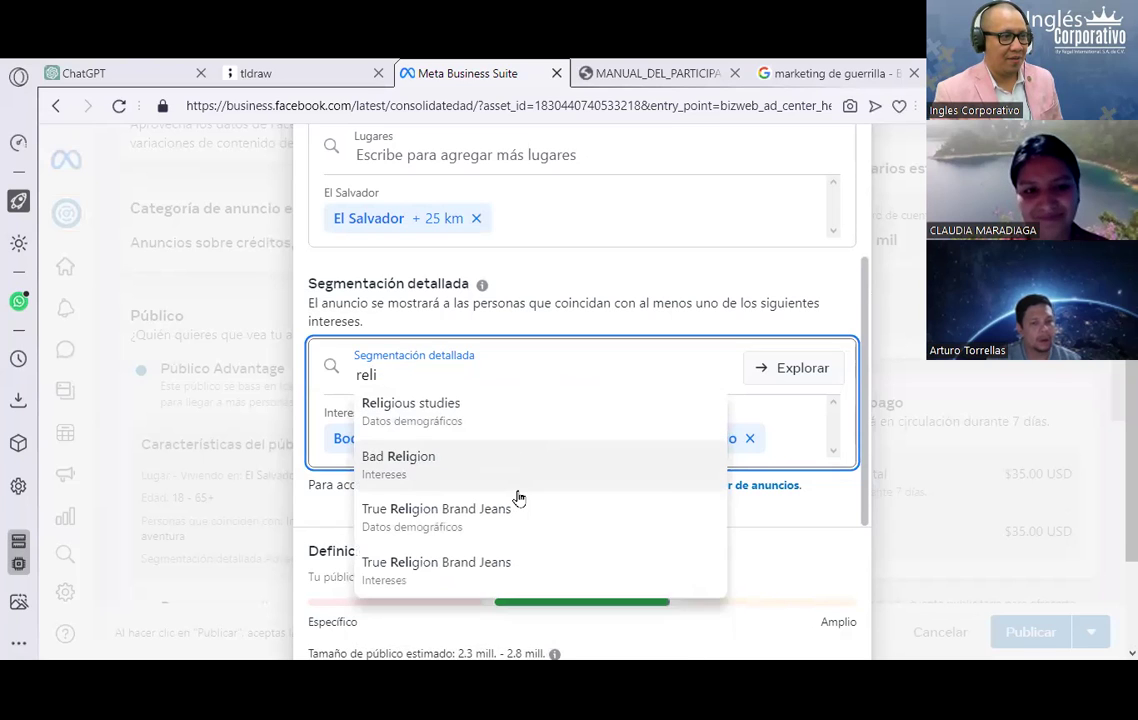
key(BackSpace)
key(BackSpace)
key(BackSpace)
key(BackSpace)
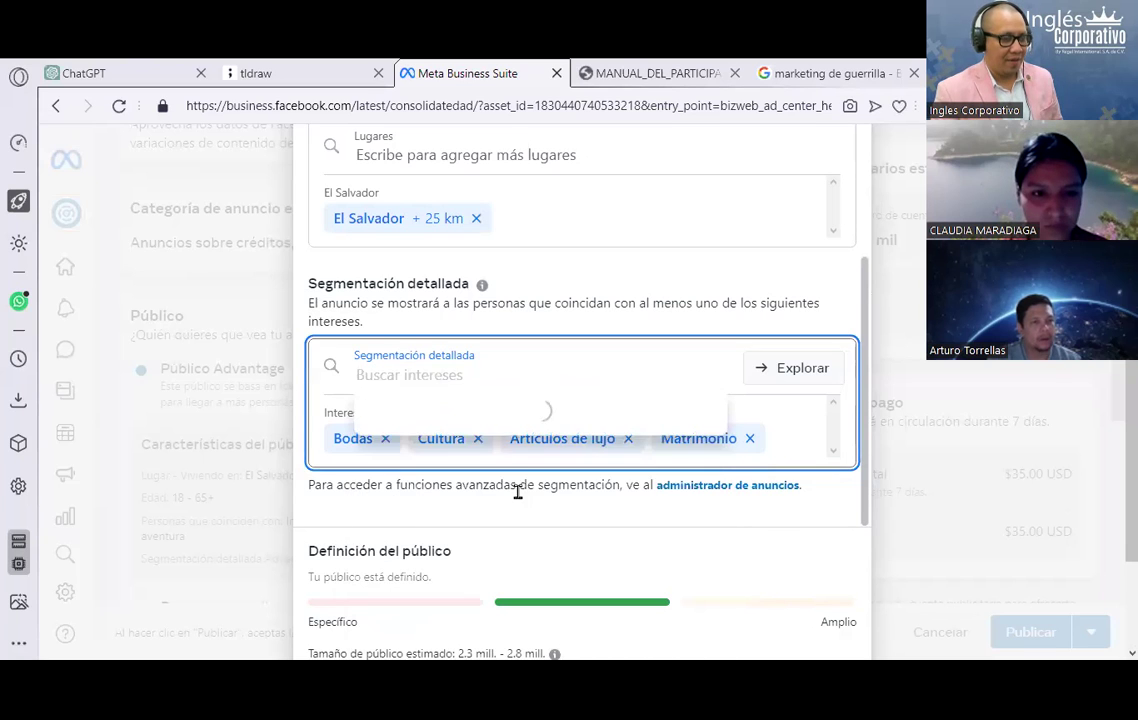
text(evang)
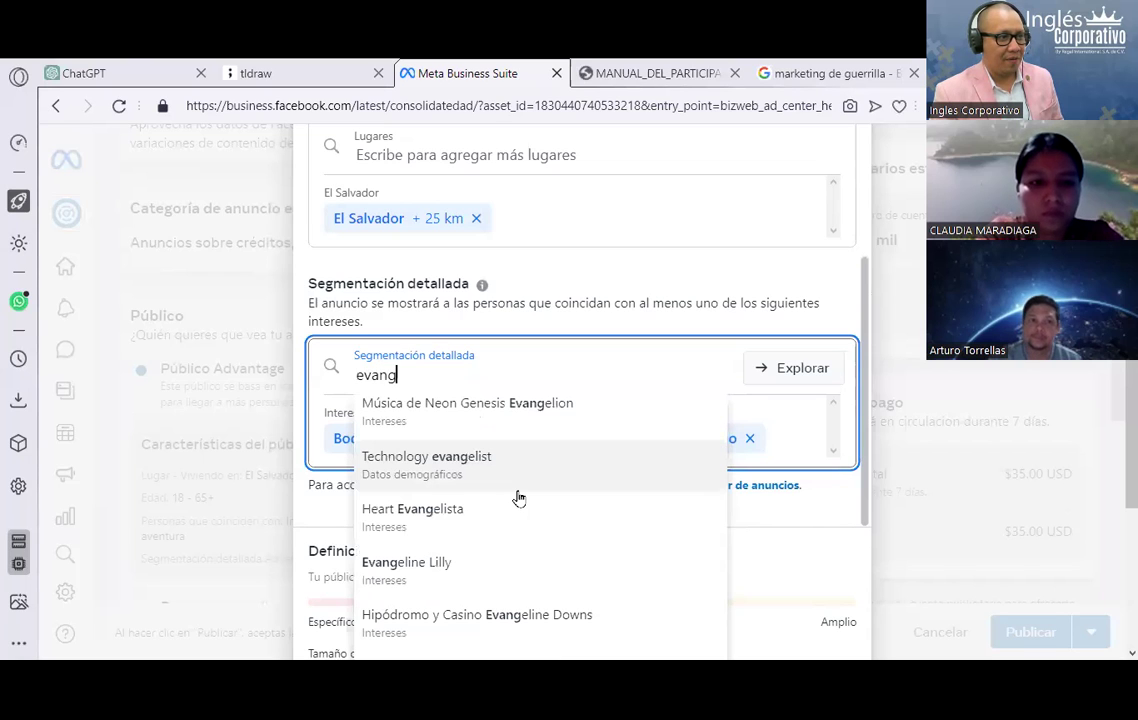
text(elc)
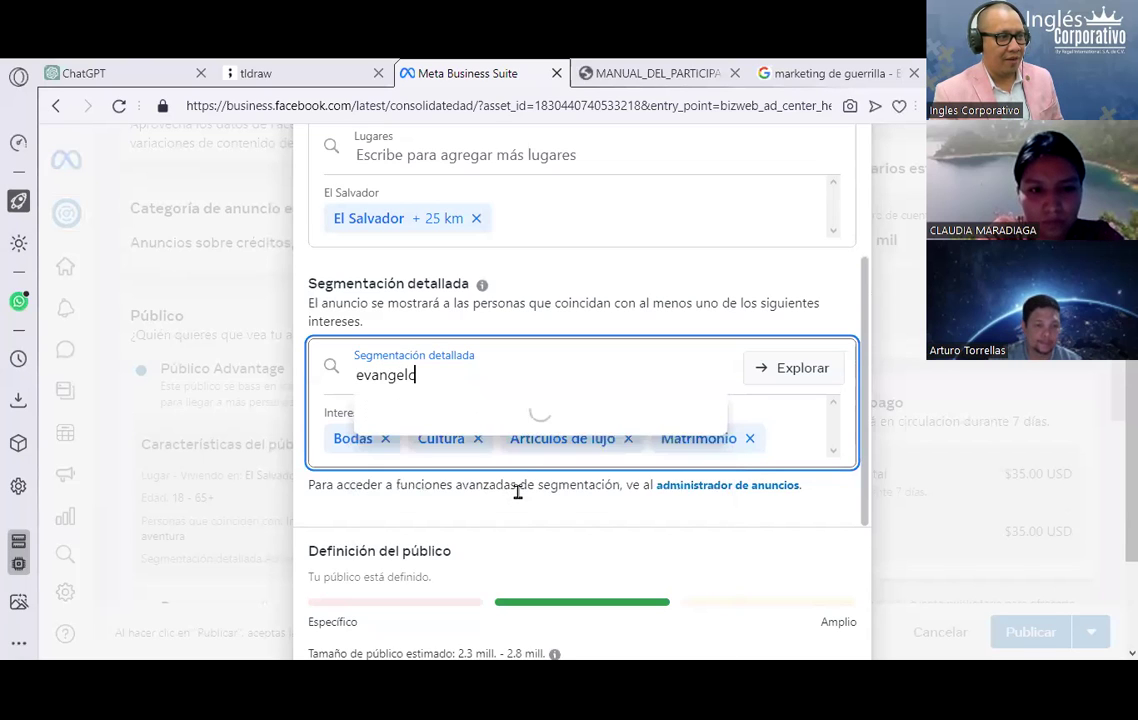
key(BackSpace)
text(ic)
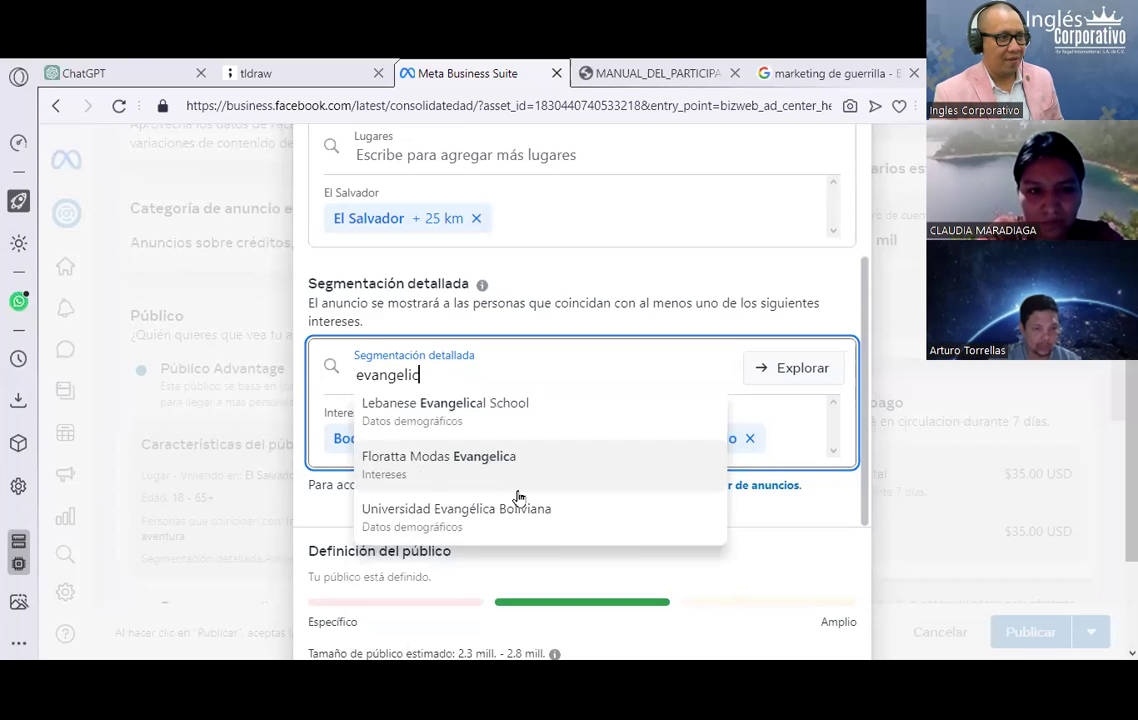
text(o)
key(BackSpace)
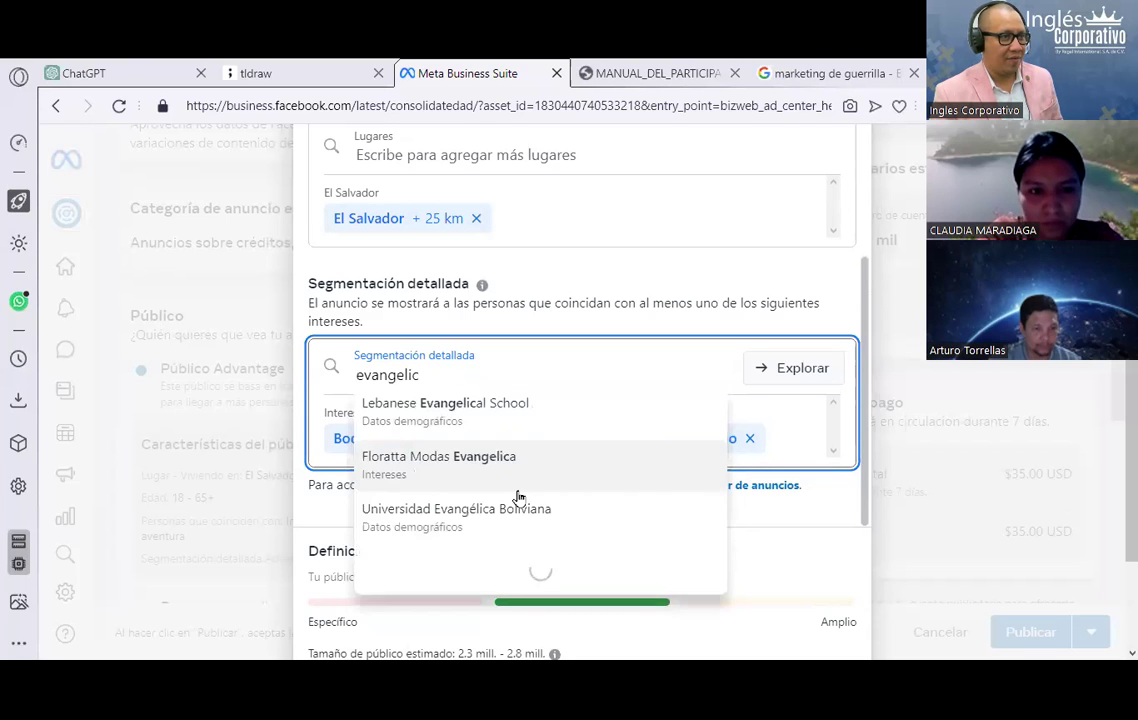
key(BackSpace)
key(BackSpace)
key(BackSpace)
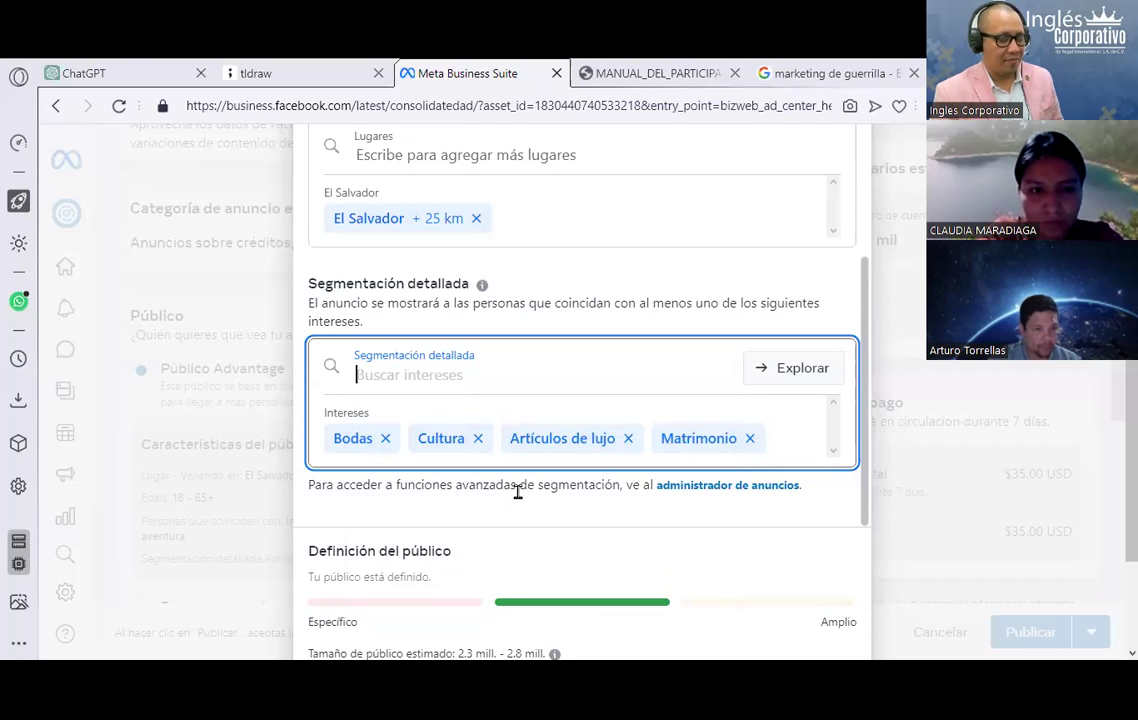
- After trying religioso, add Soltero as a demographic and Felicidad as an interest
text(reli)
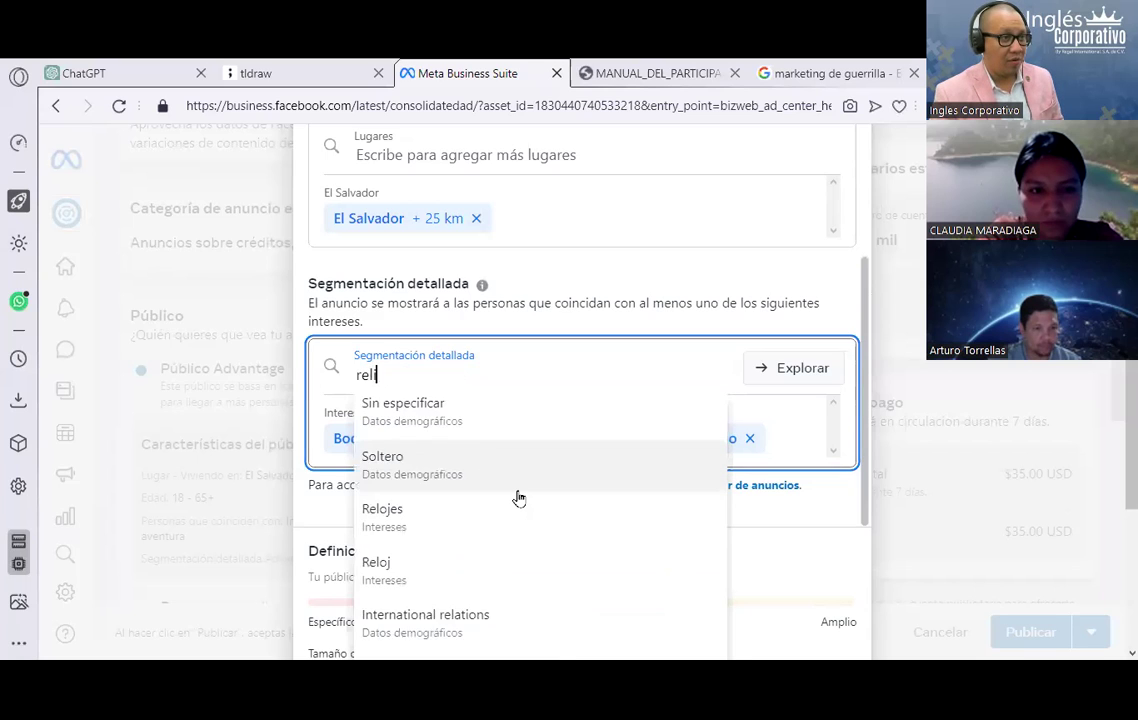
text(gion)
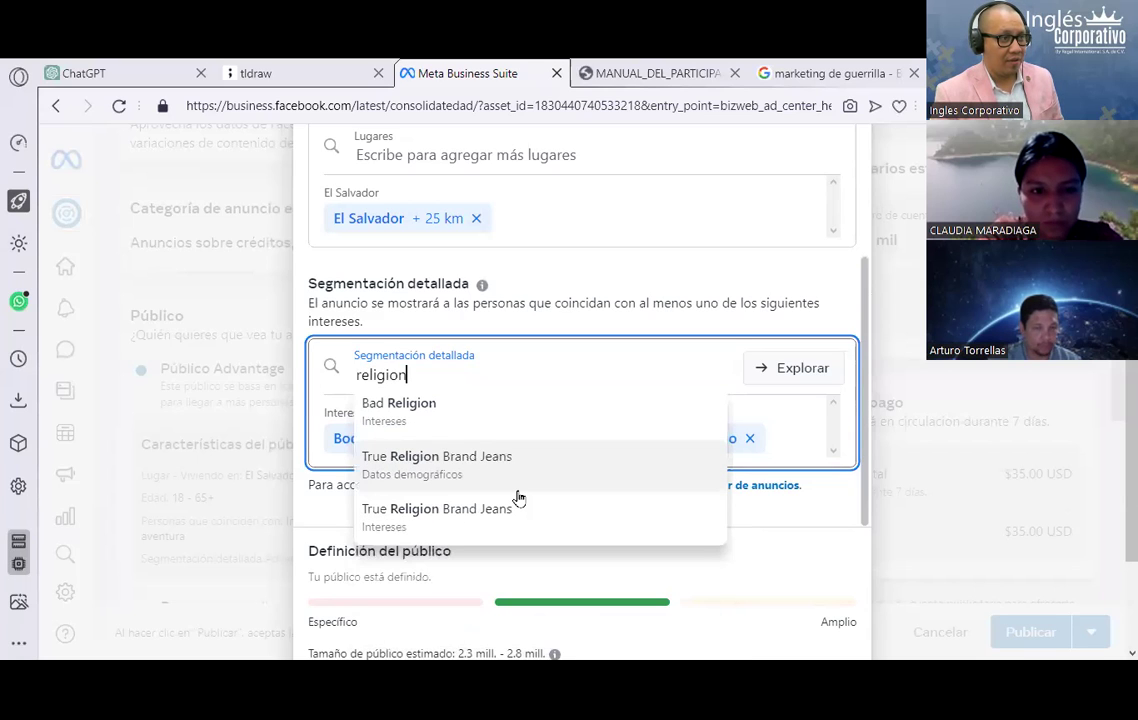
key(BackSpace)
key(BackSpace)
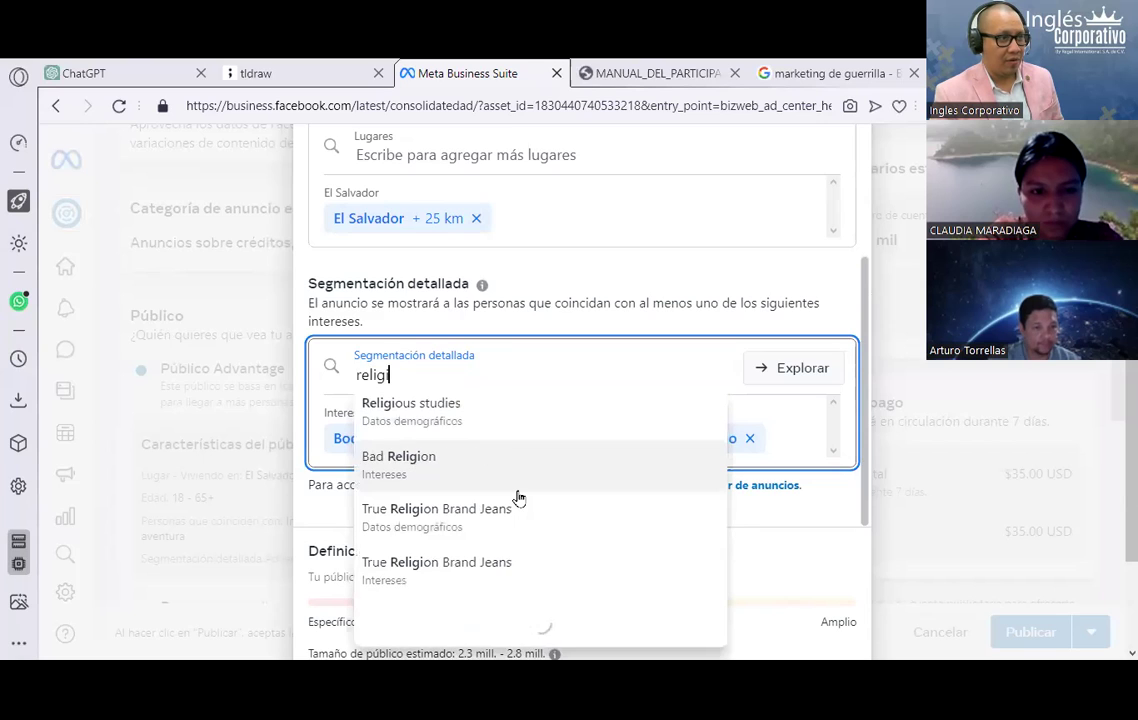
key(BackSpace)
key(BackSpace)
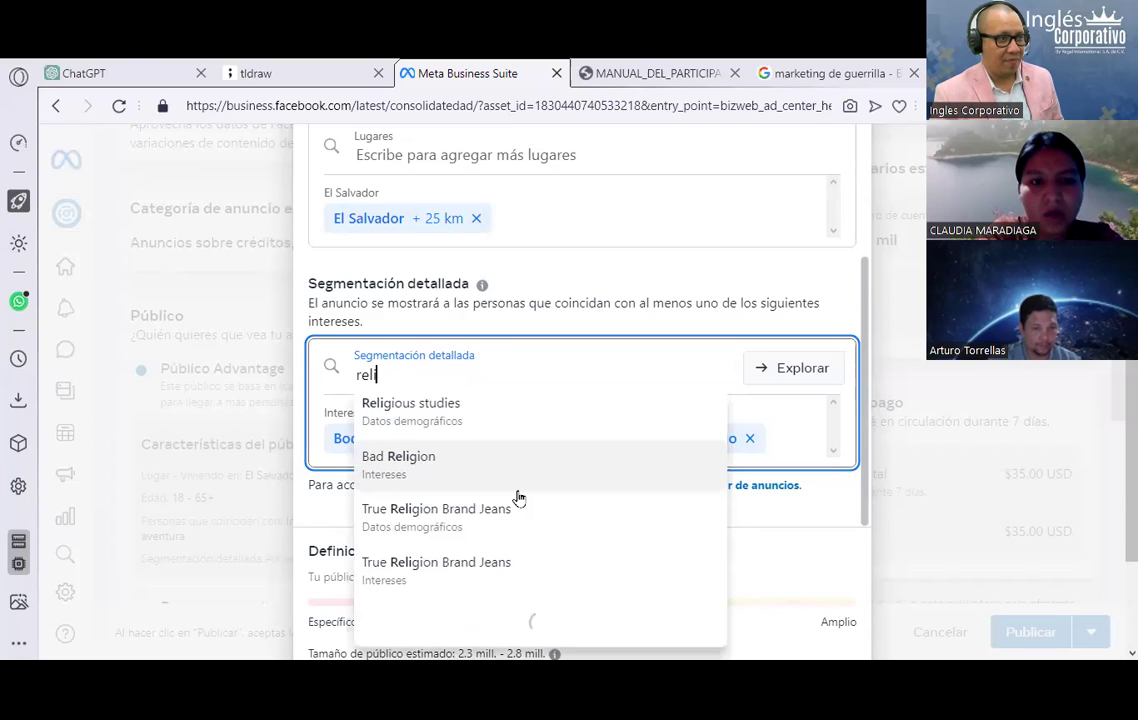
key(BackSpace)
key(BackSpace)
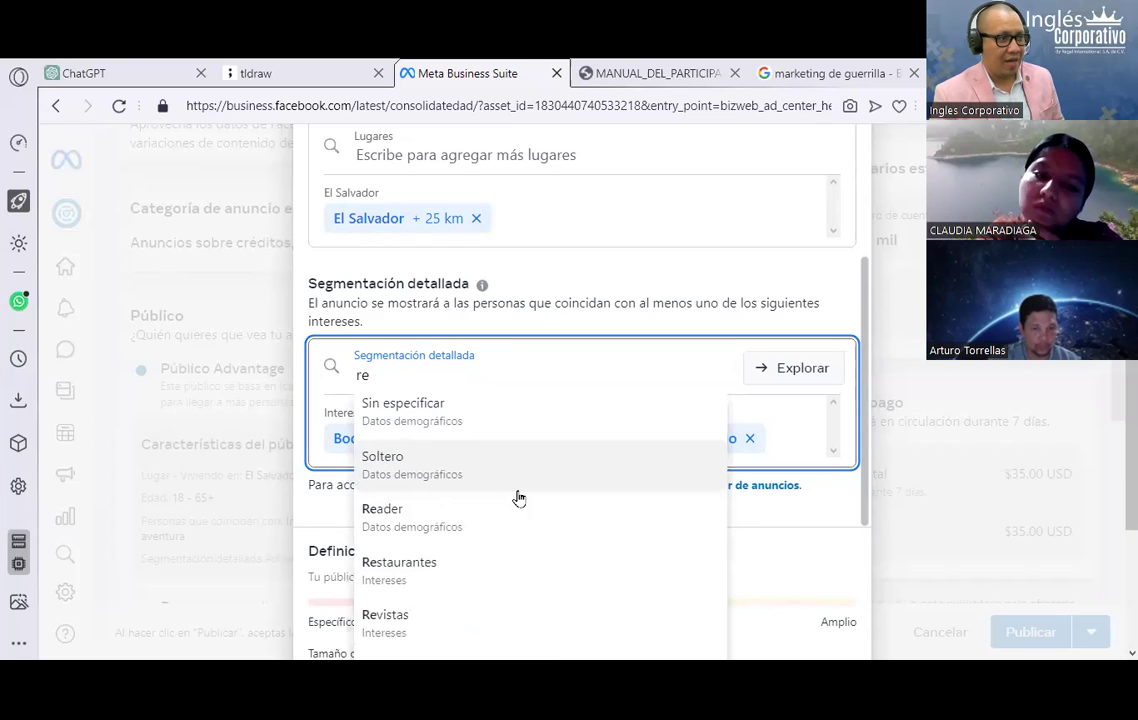
text(ligio)
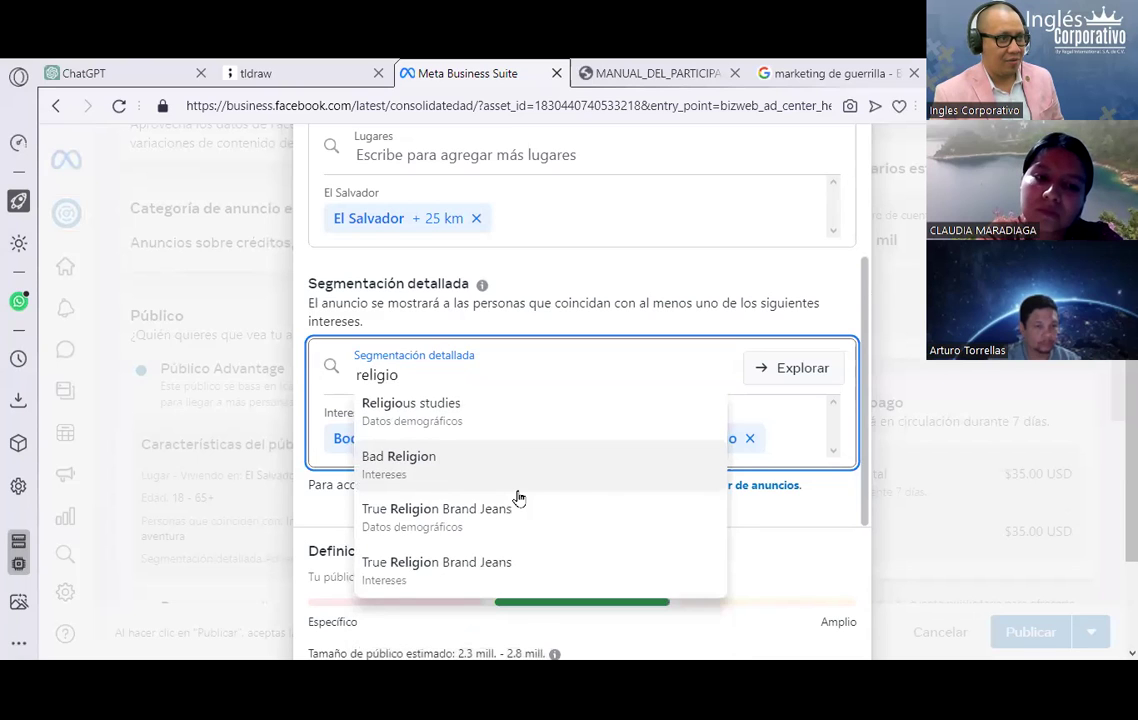
text(so)
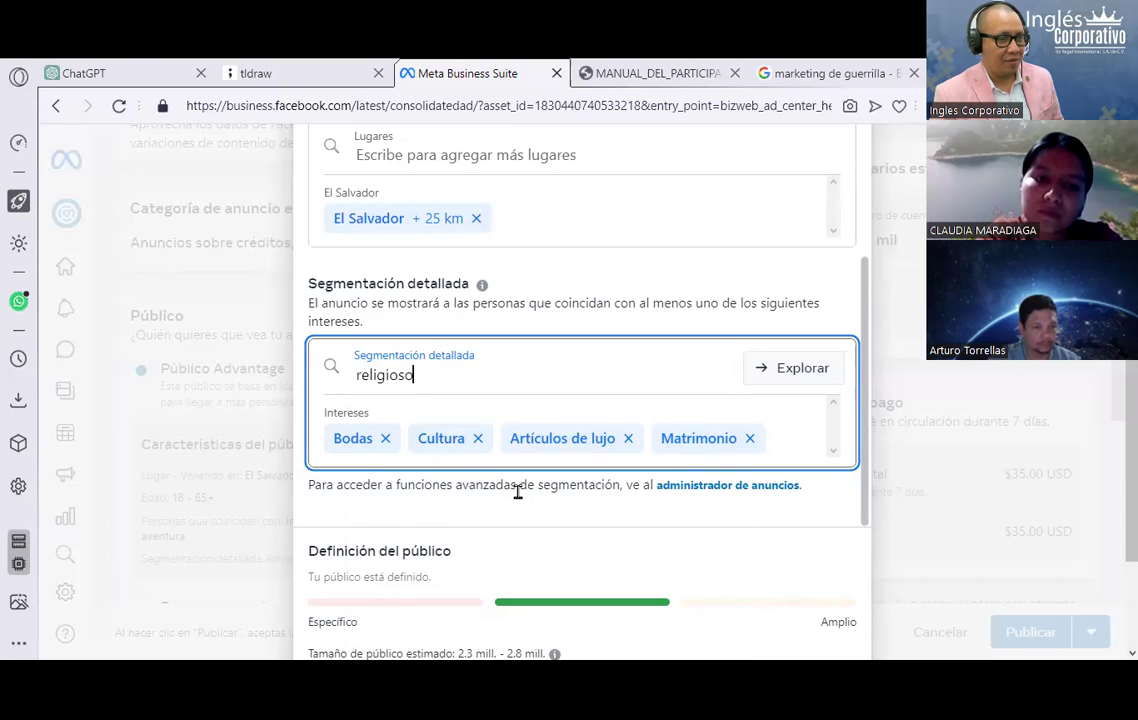
key(BackSpace)
key(BackSpace)
key(BackSpace)
key(BackSpace)
key(BackSpace)
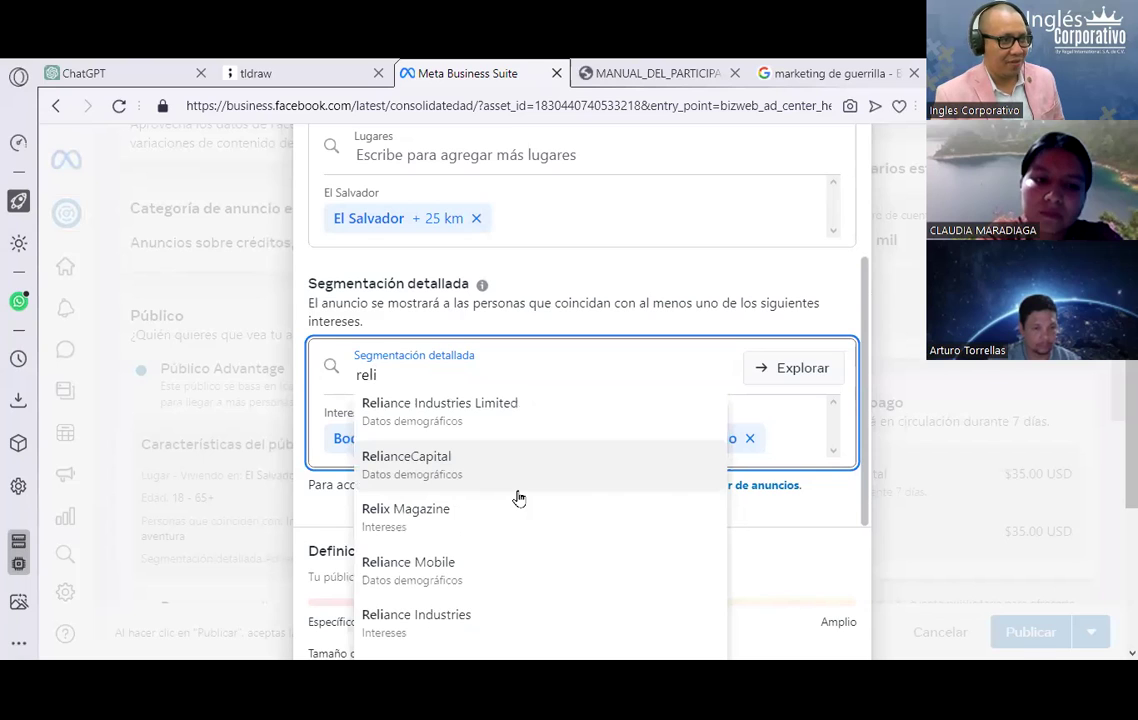
key(BackSpace)
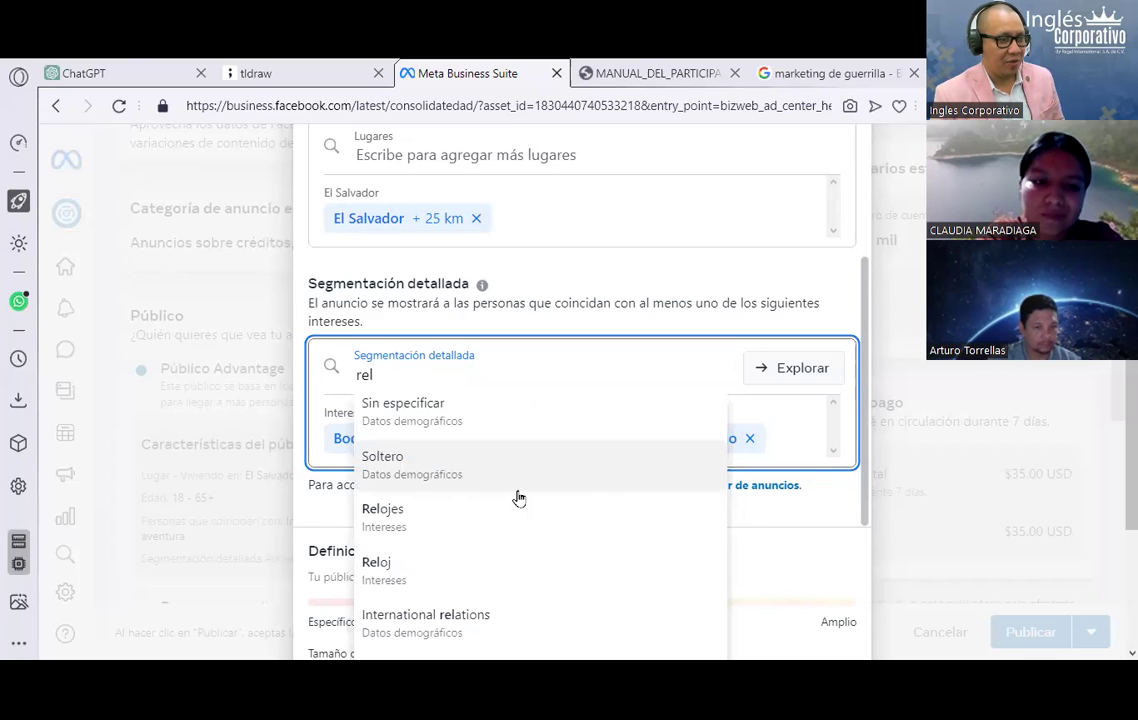
click(443, 467)
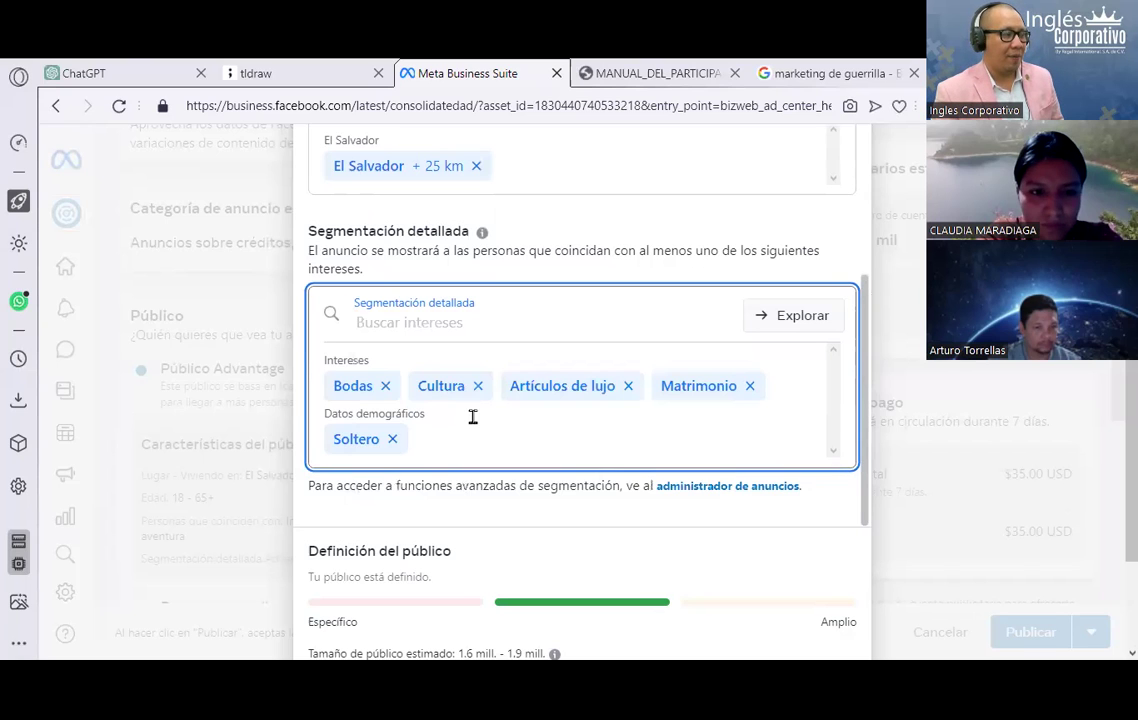
text(fe)
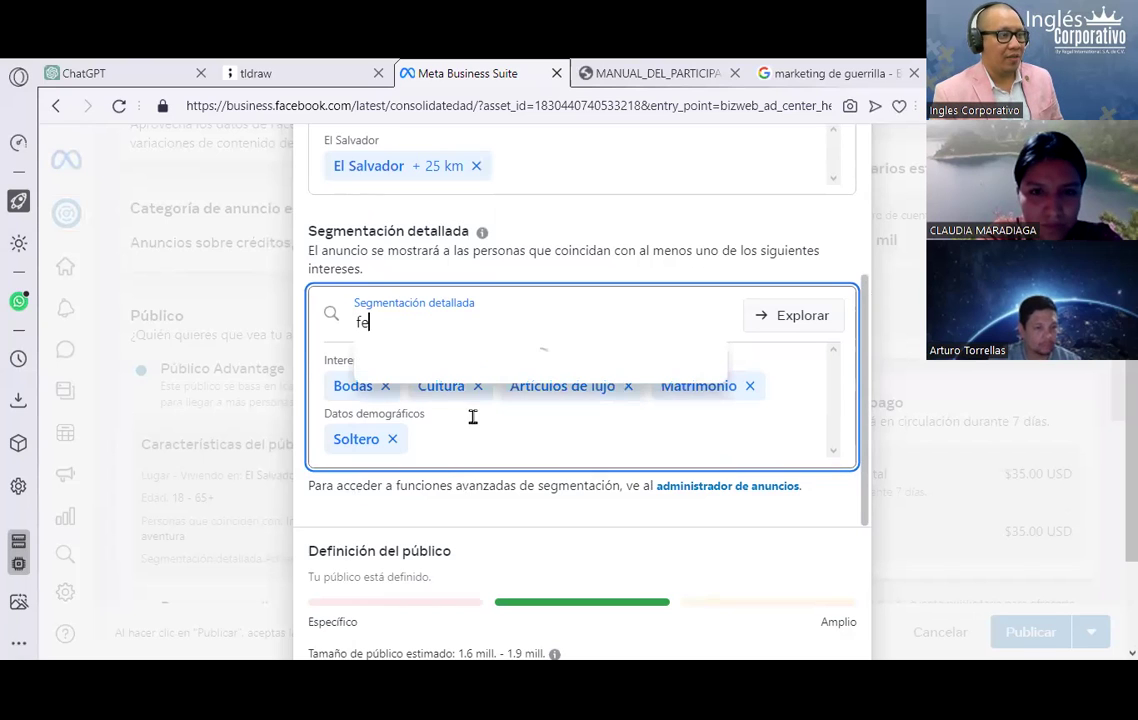
text(licidad)
click(448, 361)
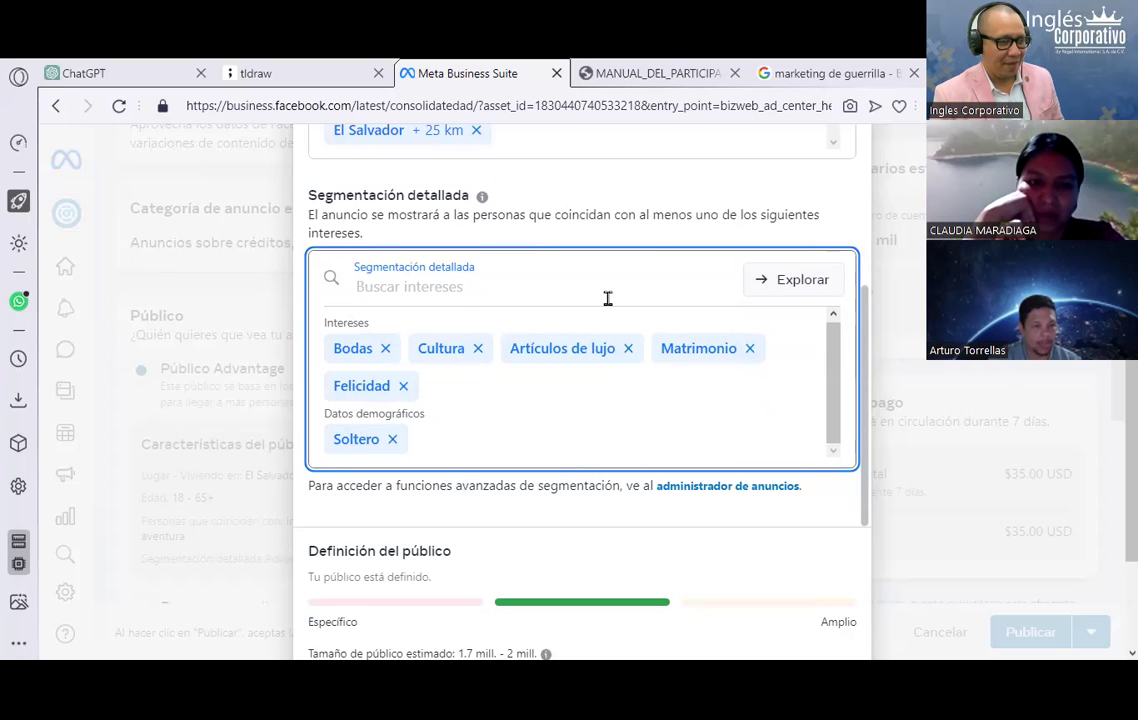
- Add Economía and Fiestas as interests and Ventas as a demographic, then search Viajes
text(economia)
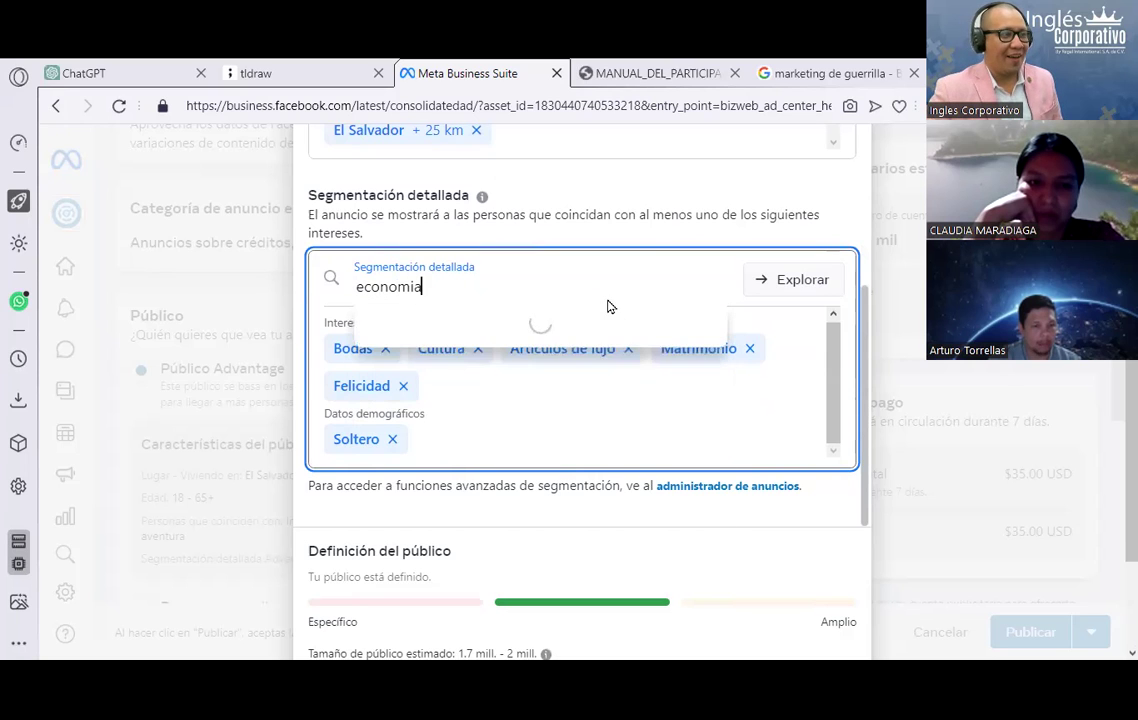
key(BackSpace)
text(a)
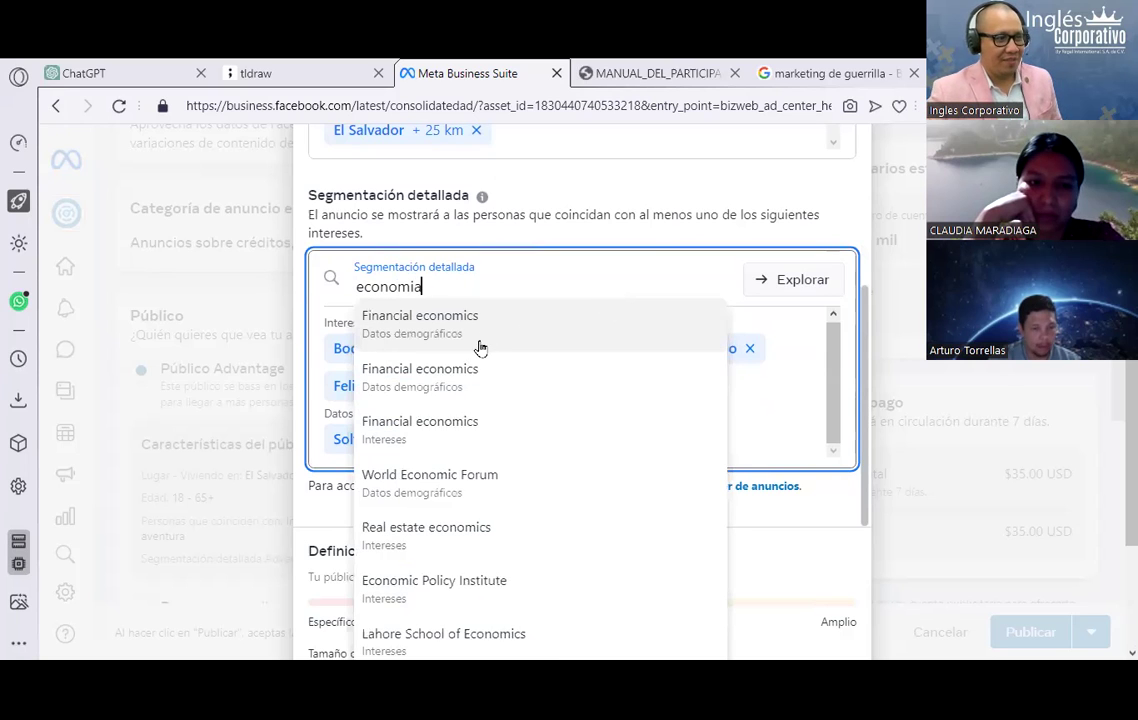
click(428, 375)
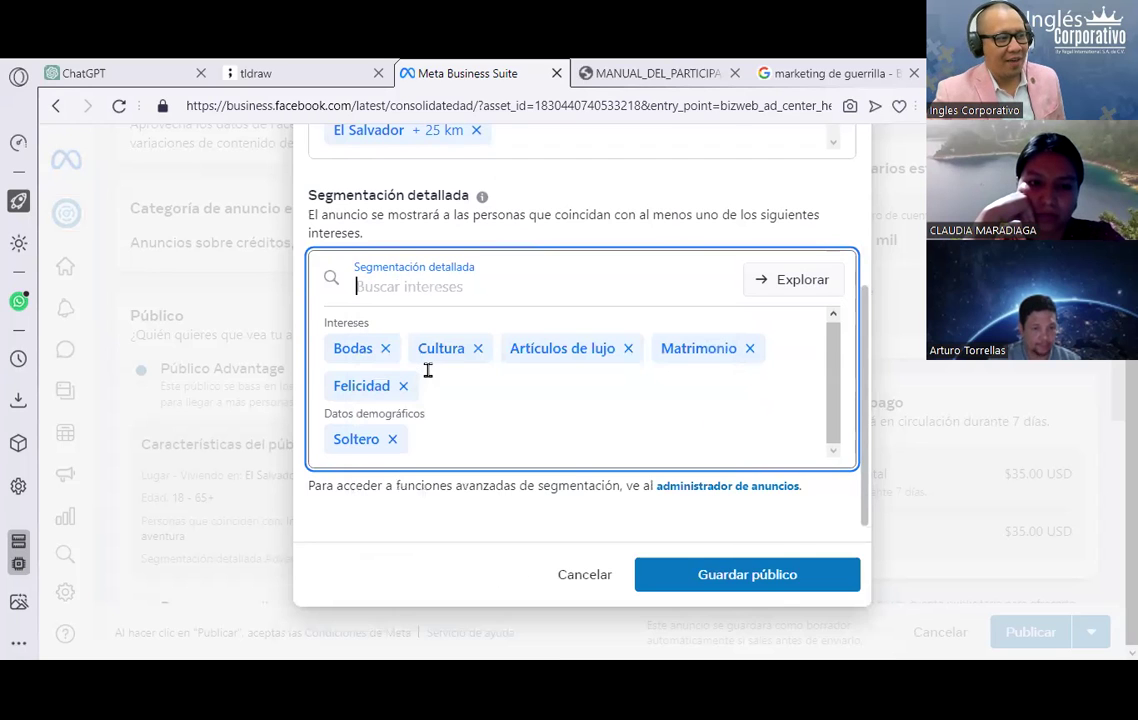
text(ven)
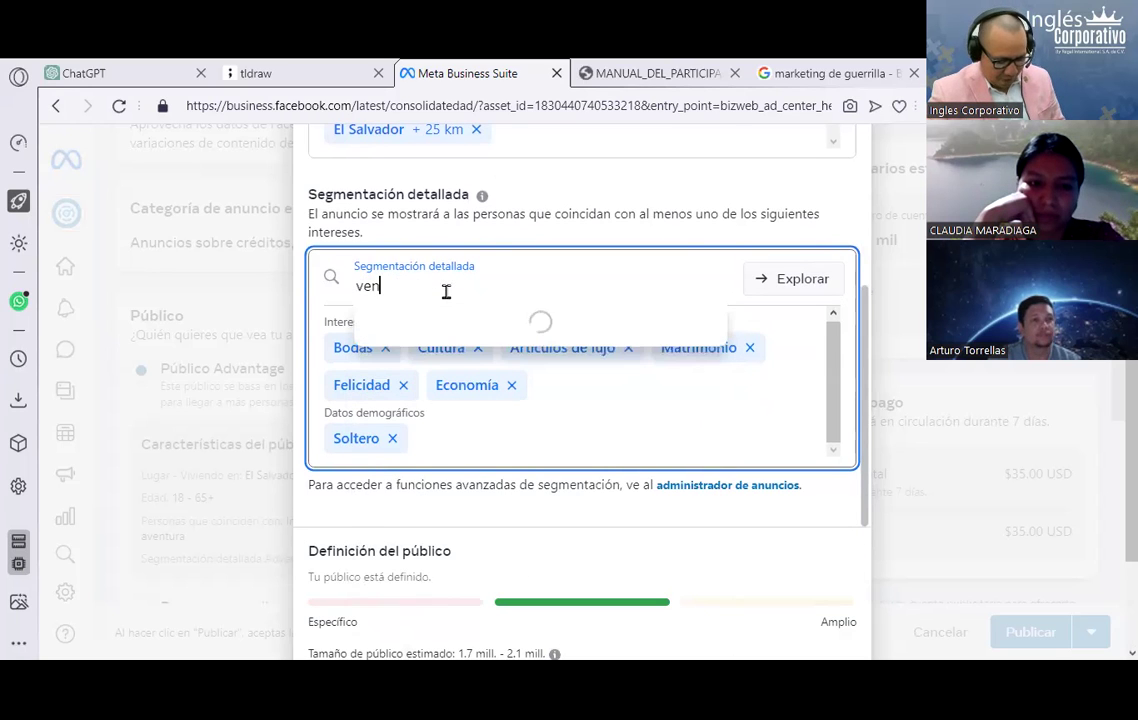
text(tas)
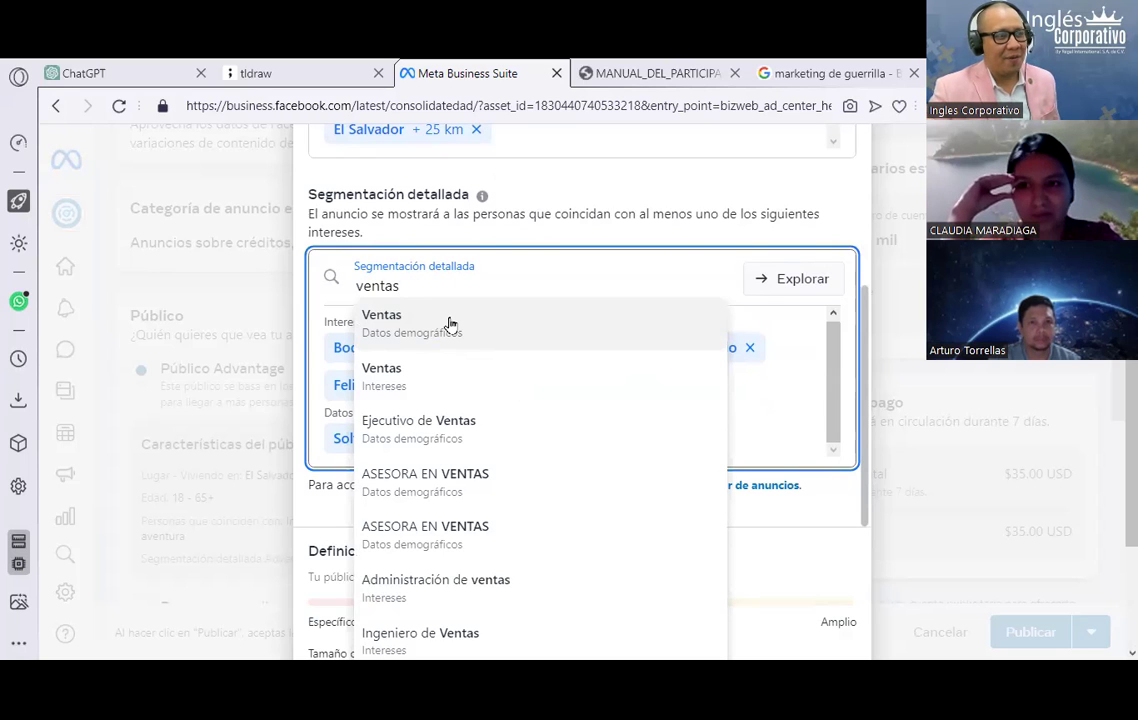
click(462, 322)
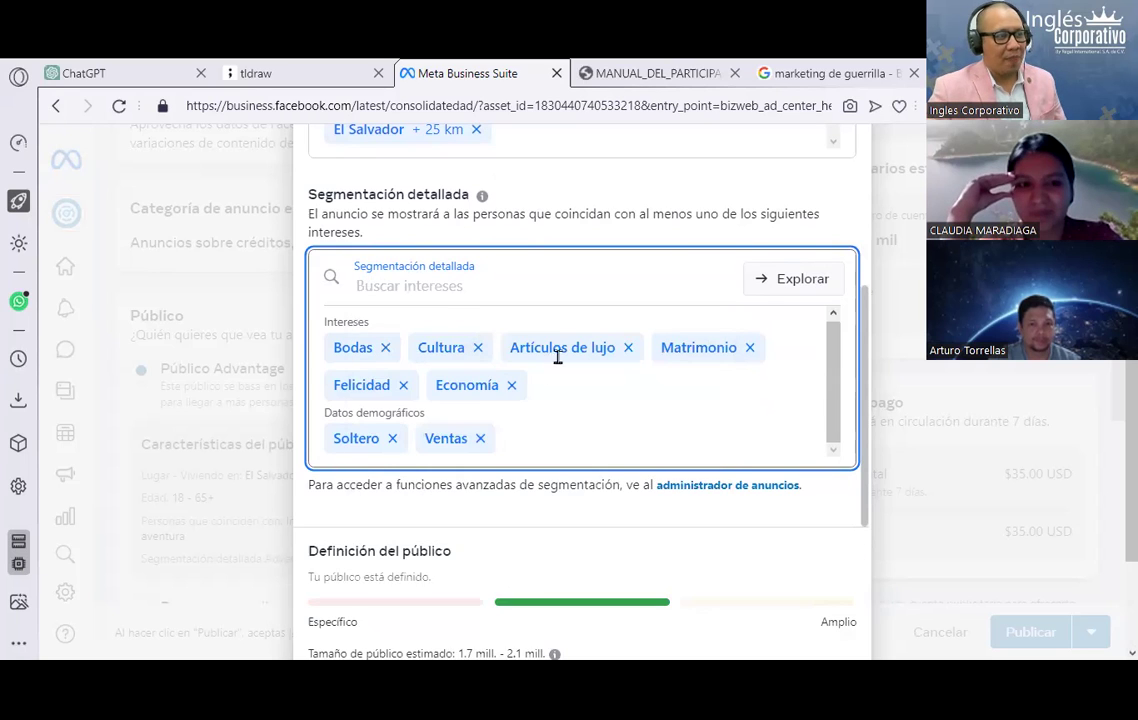
text(eventos)
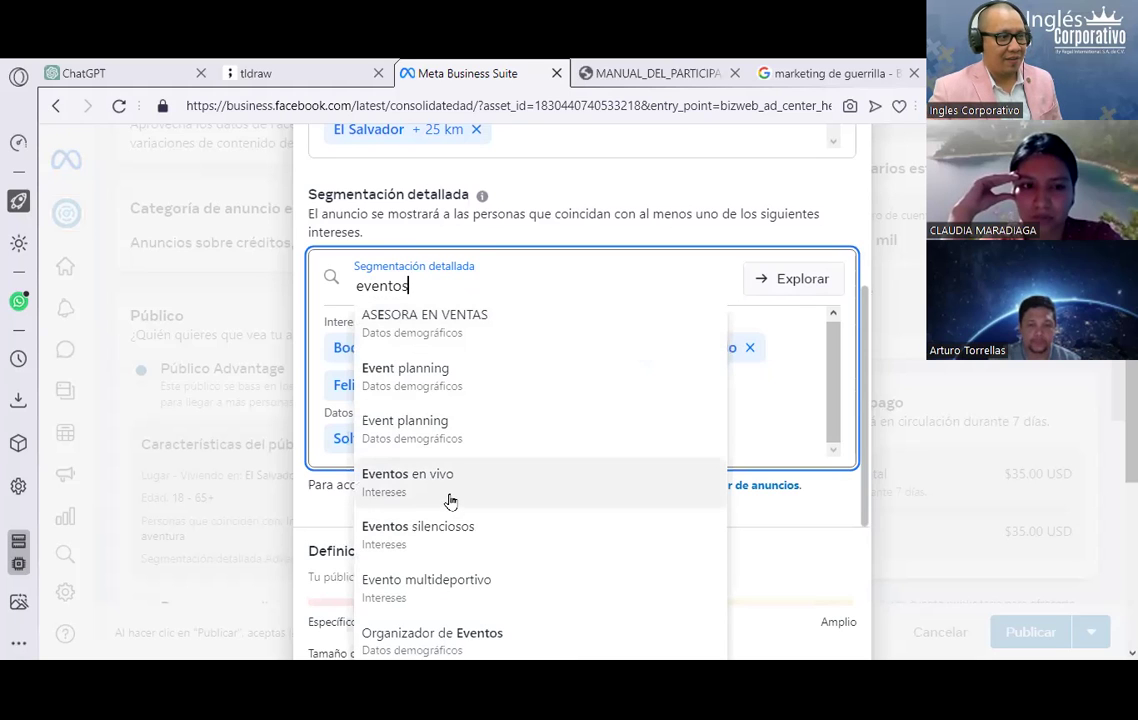
double_click(457, 284)
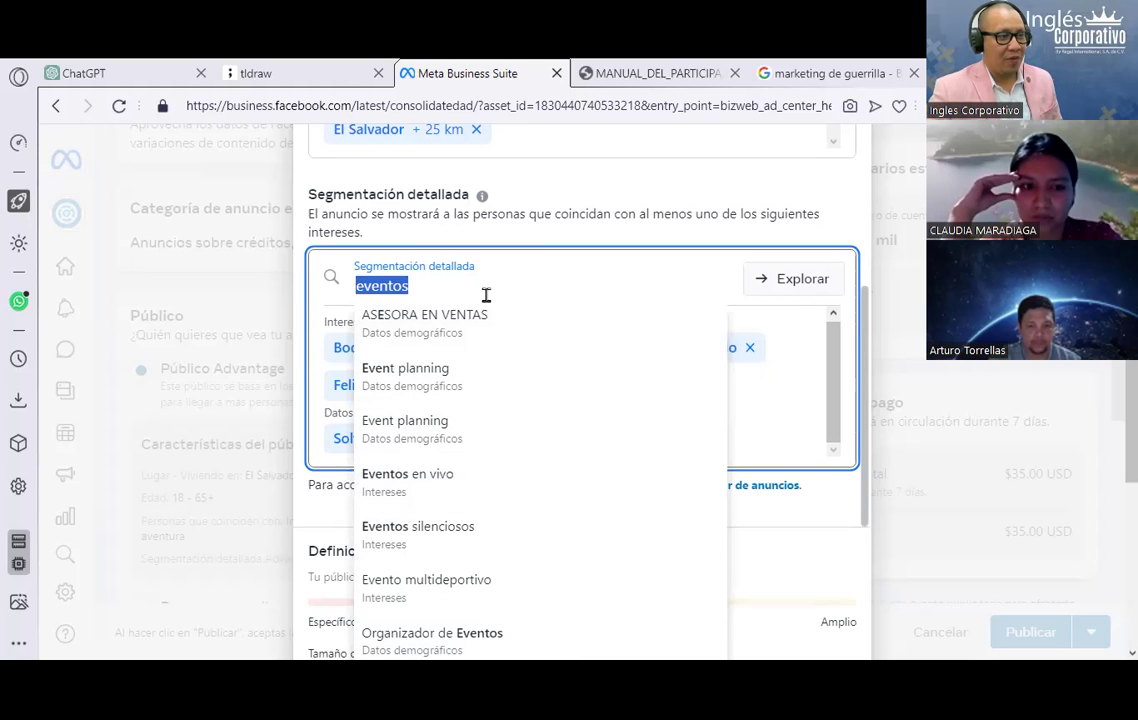
text(fiestas)
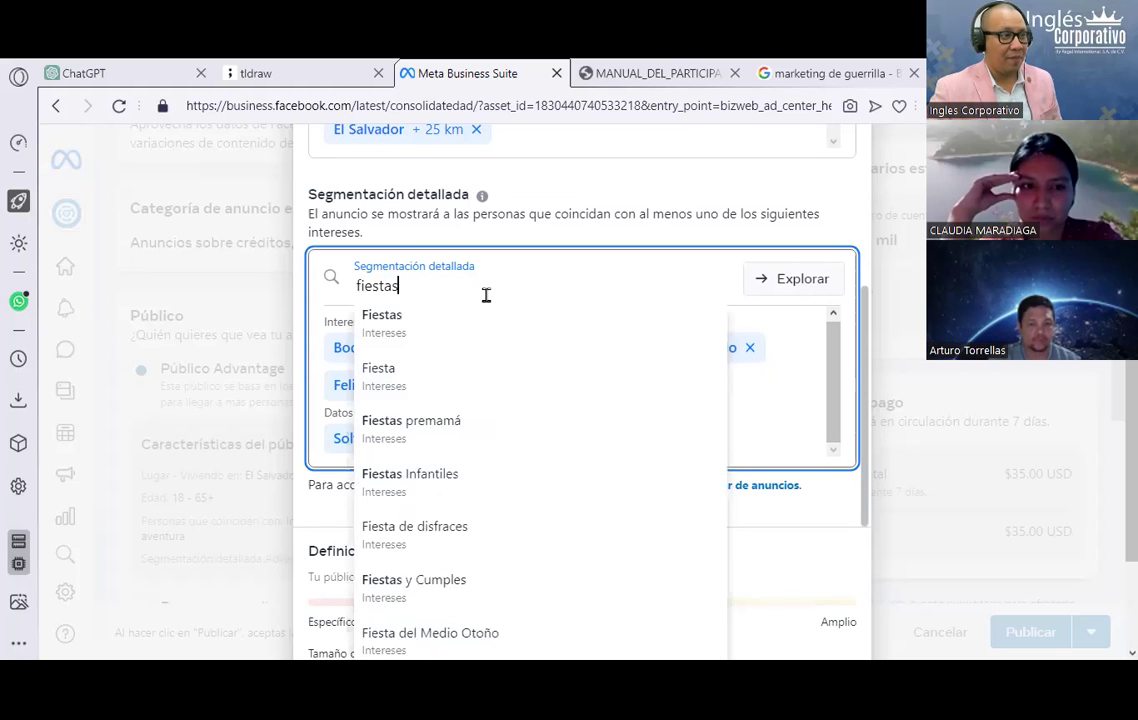
click(462, 330)
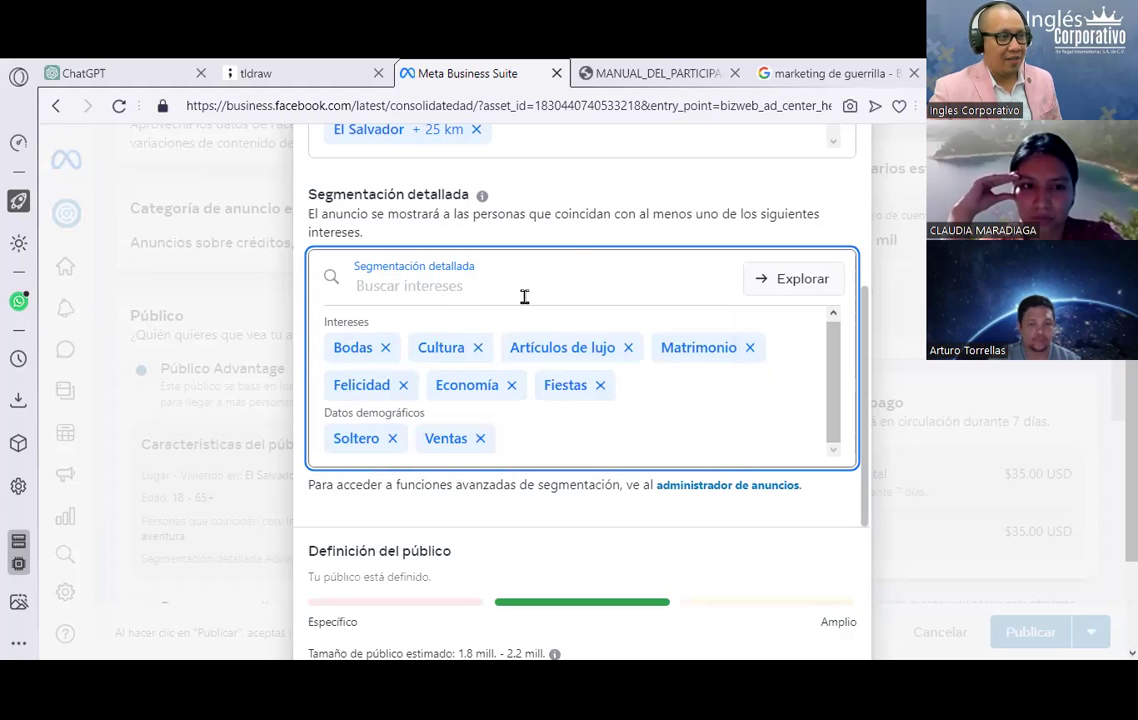
text(Viaje)
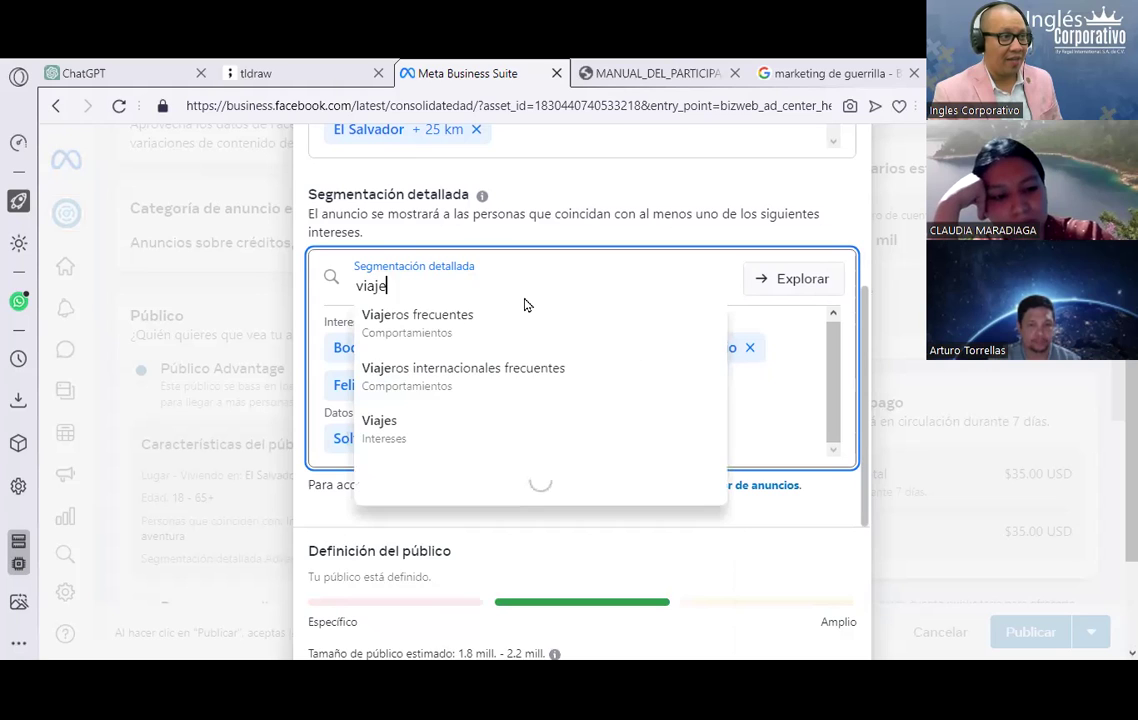
text(s)
- Add Viajes as an interest and try honeymoon searches like 'luna de miel'
click(482, 316)
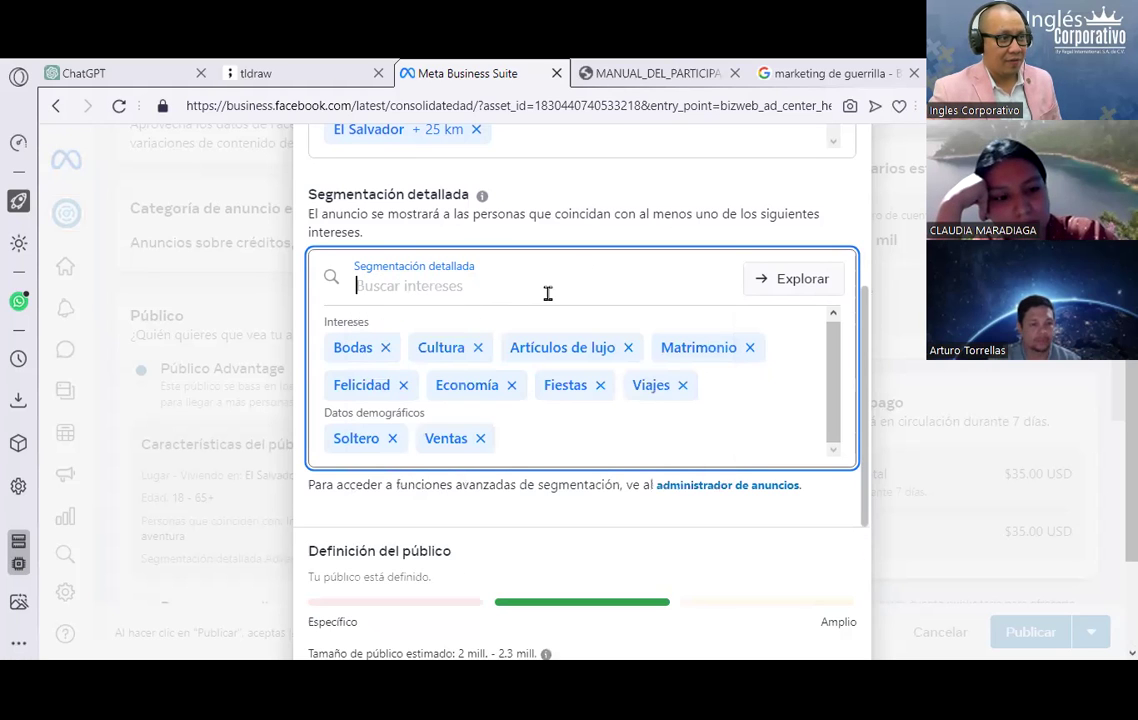
text(miel de luna)
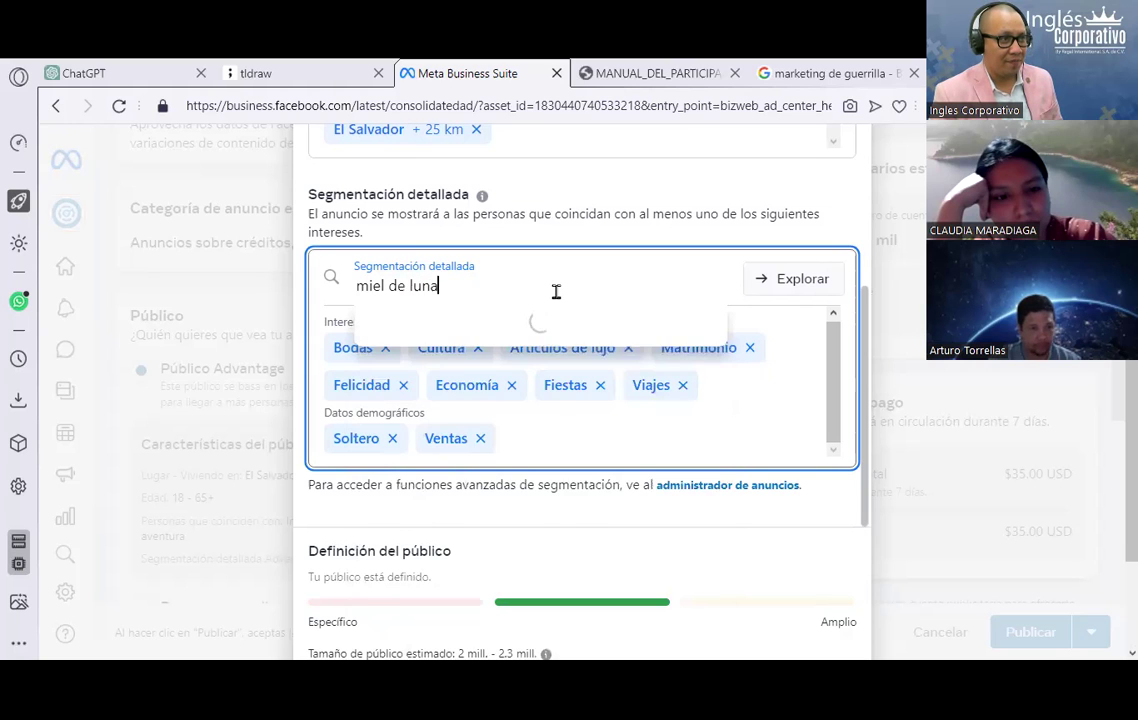
key(BackSpace)
key(BackSpace)
key(BackSpace)
key(BackSpace)
text(luna de miel)
key(BackSpace)
key(BackSpace)
key(BackSpace)
key(BackSpace)
key(BackSpace)
text(miel)
key(BackSpace)
key(BackSpace)
key(BackSpace)
text(luna)
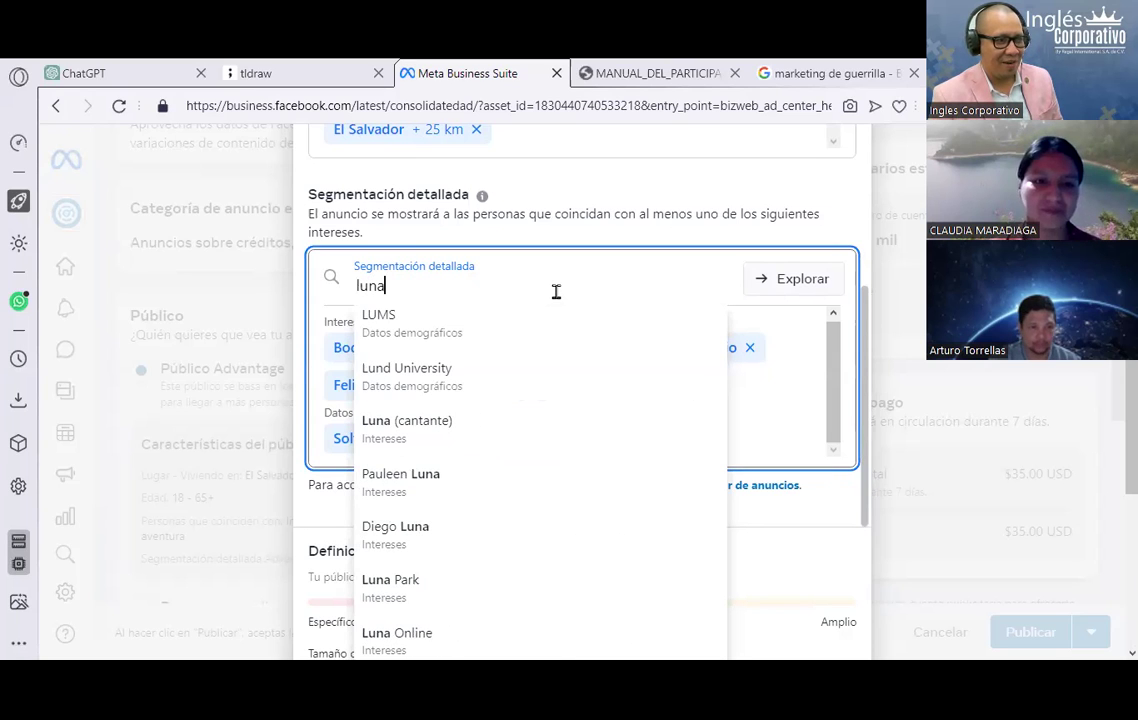
key(BackSpace)
key(BackSpace)
key(BackSpace)
key(BackSpace)
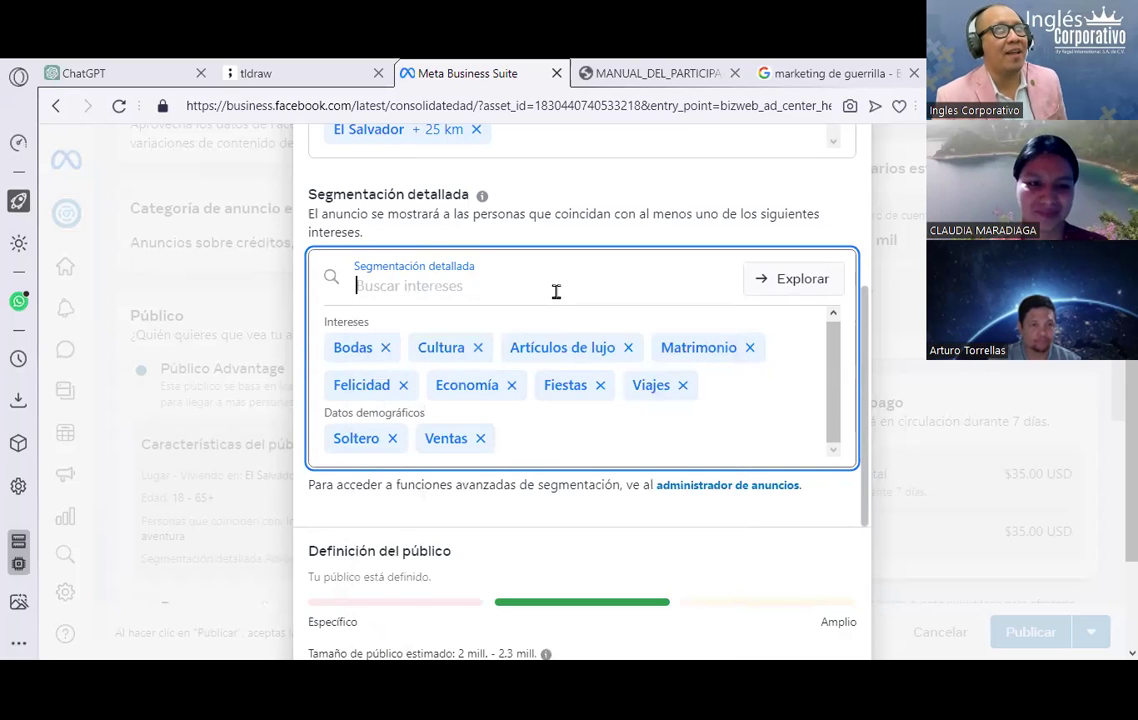
- Add Mar, Cruceros and Naturaleza as interests
text(mara)
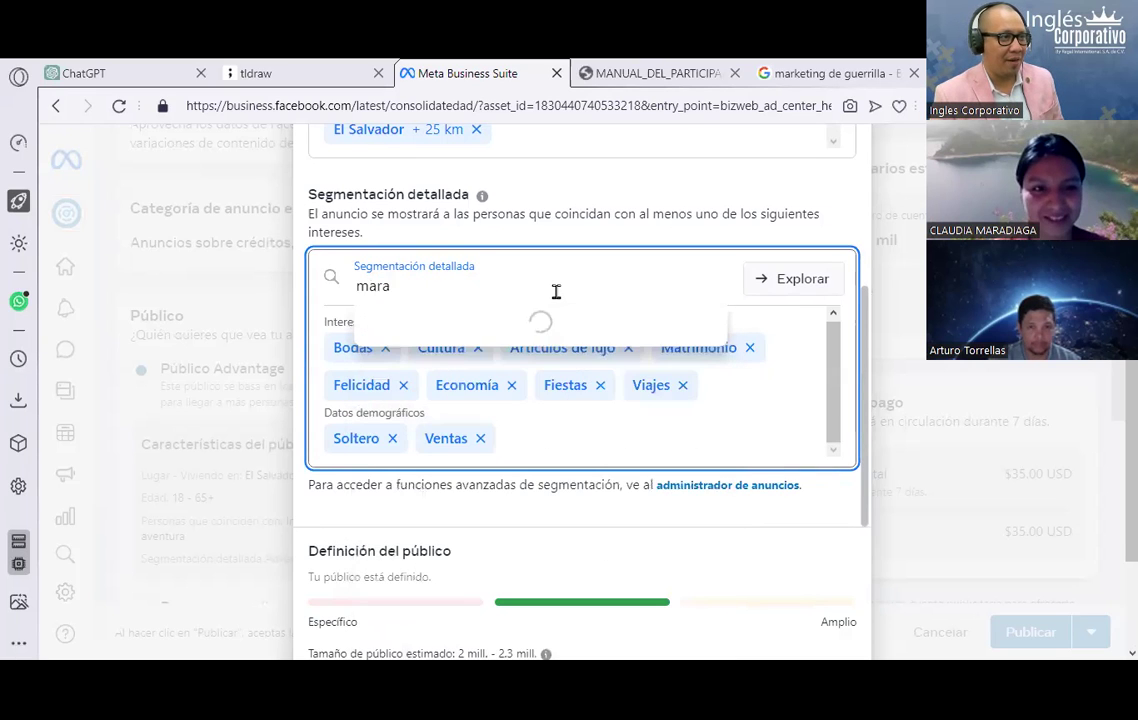
key(BackSpace)
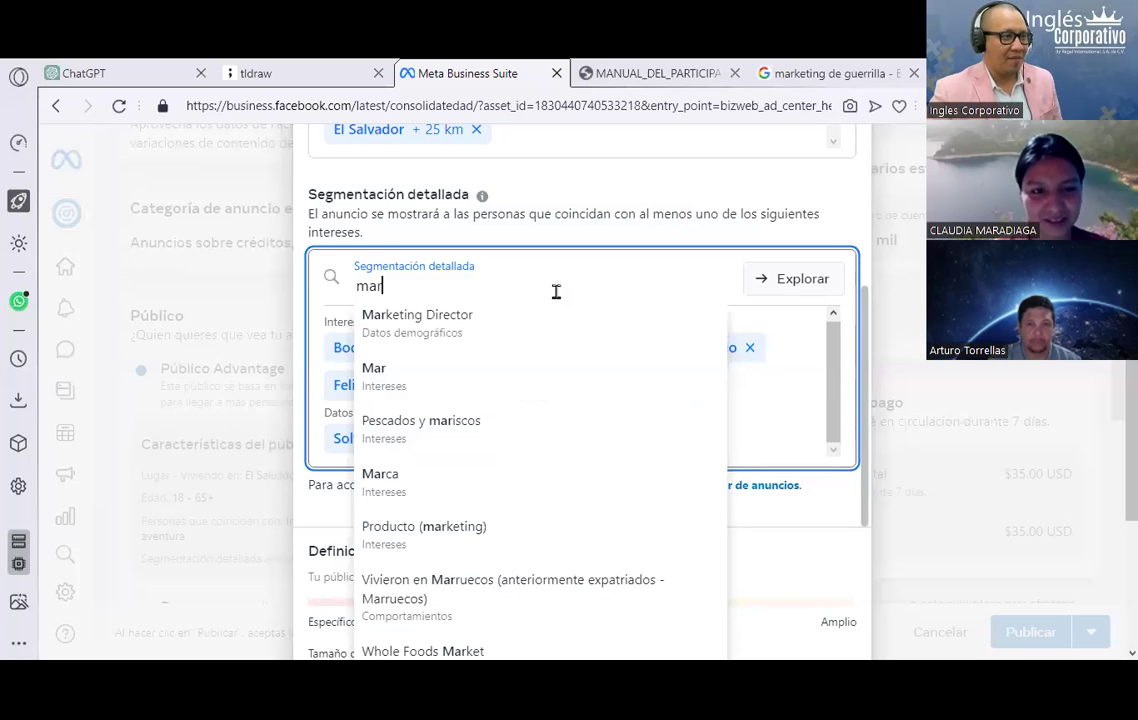
click(405, 387)
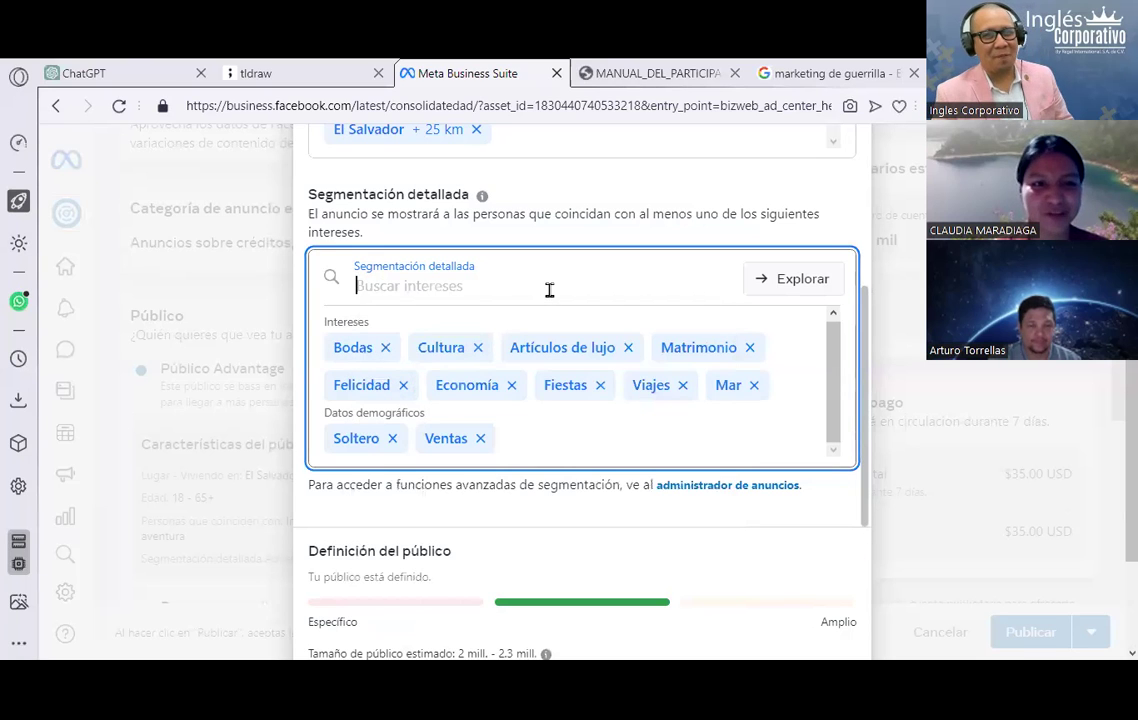
text(crucer)
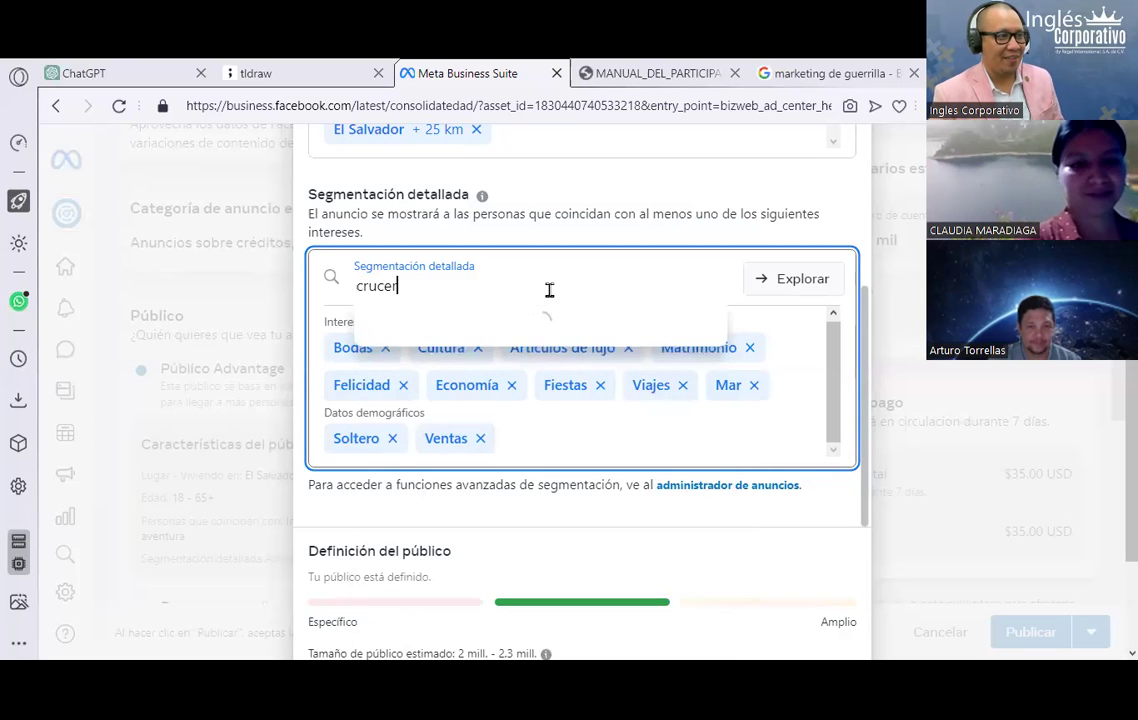
text(o)
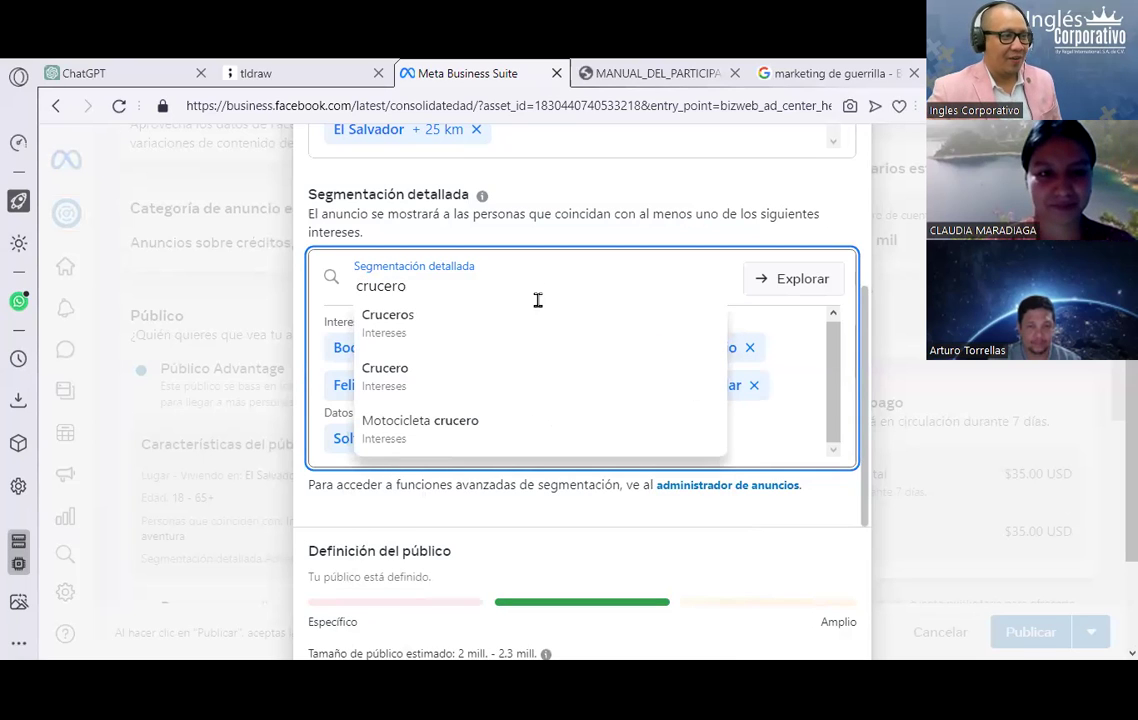
click(463, 322)
text(n)
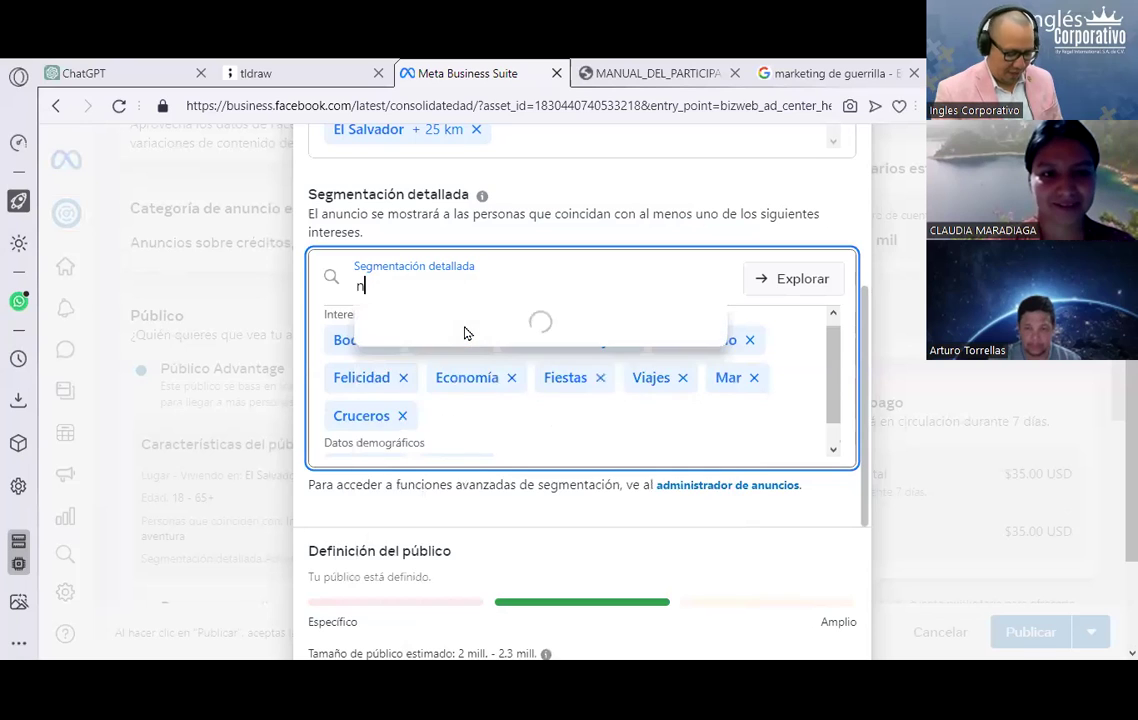
text(atur)
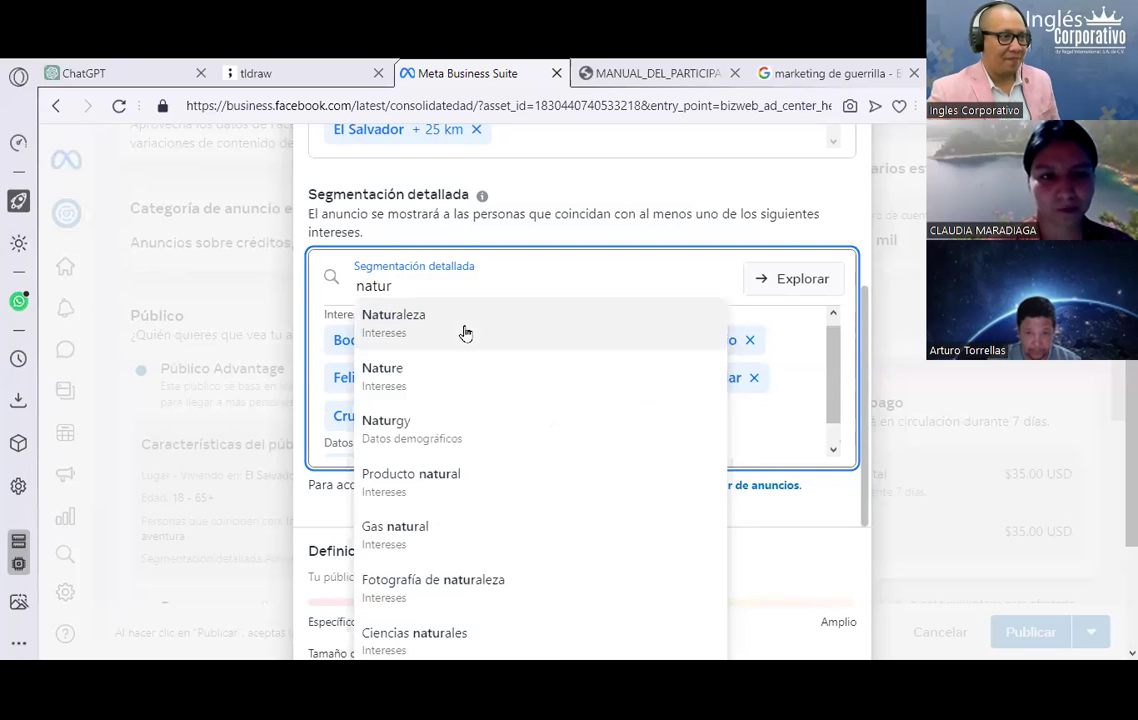
click(464, 325)
- Return to ChatGPT and scroll to the 10-item keyword summary led by Geo-Targeting
click(255, 73)
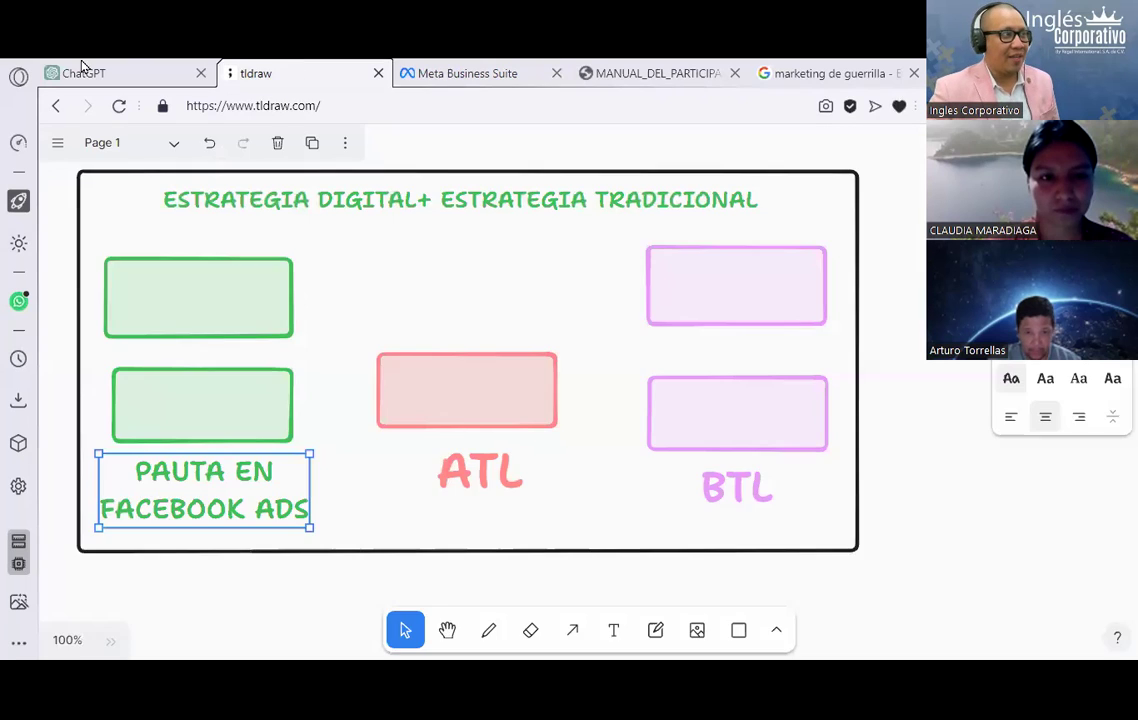
click(85, 73)
scroll(517, 291, down, 2)
scroll(497, 373, down, 2)
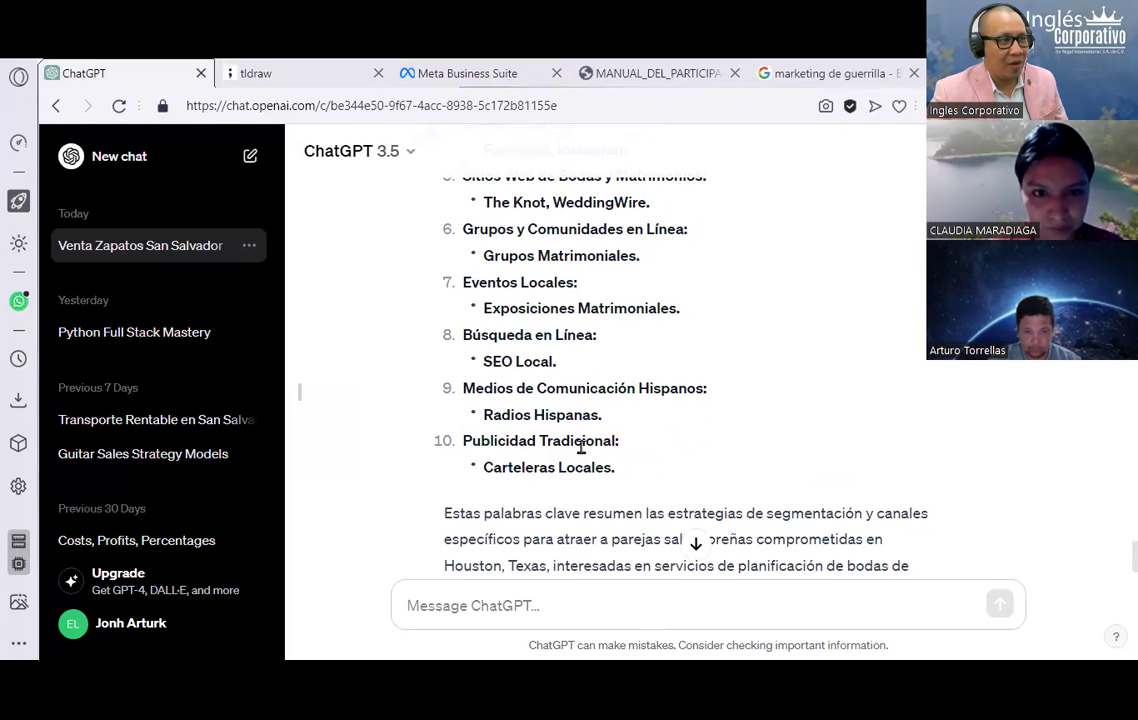
scroll(581, 447, up, 4)
scroll(582, 450, up, 2)
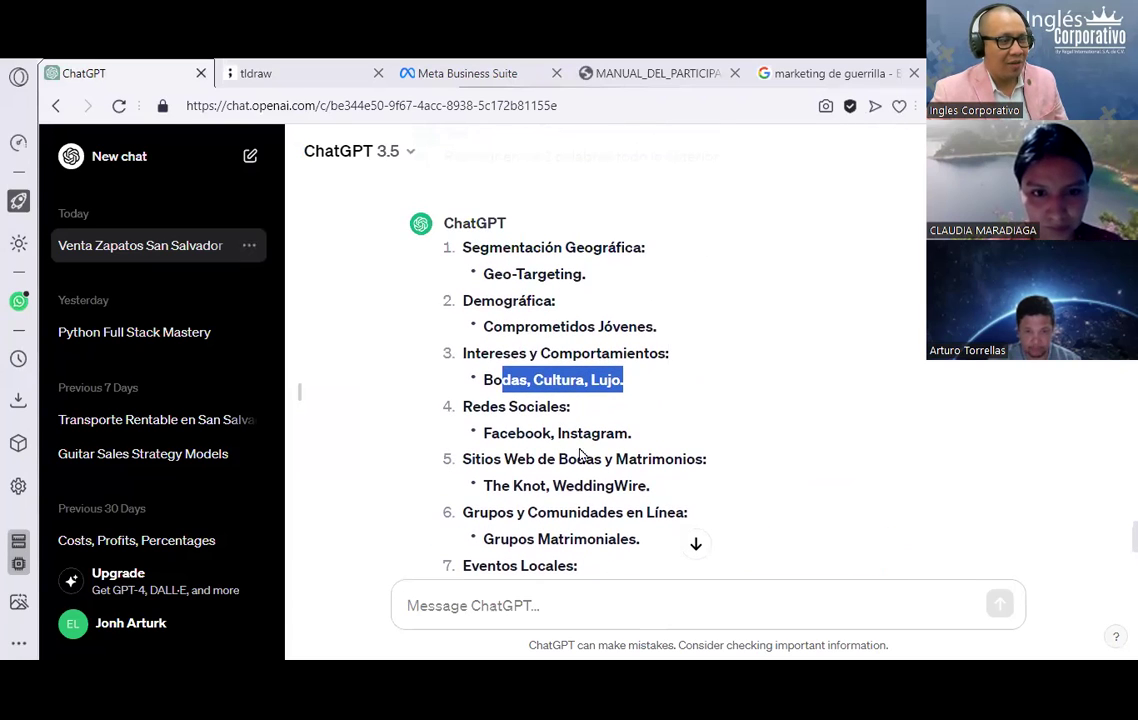
scroll(581, 455, down, 4)
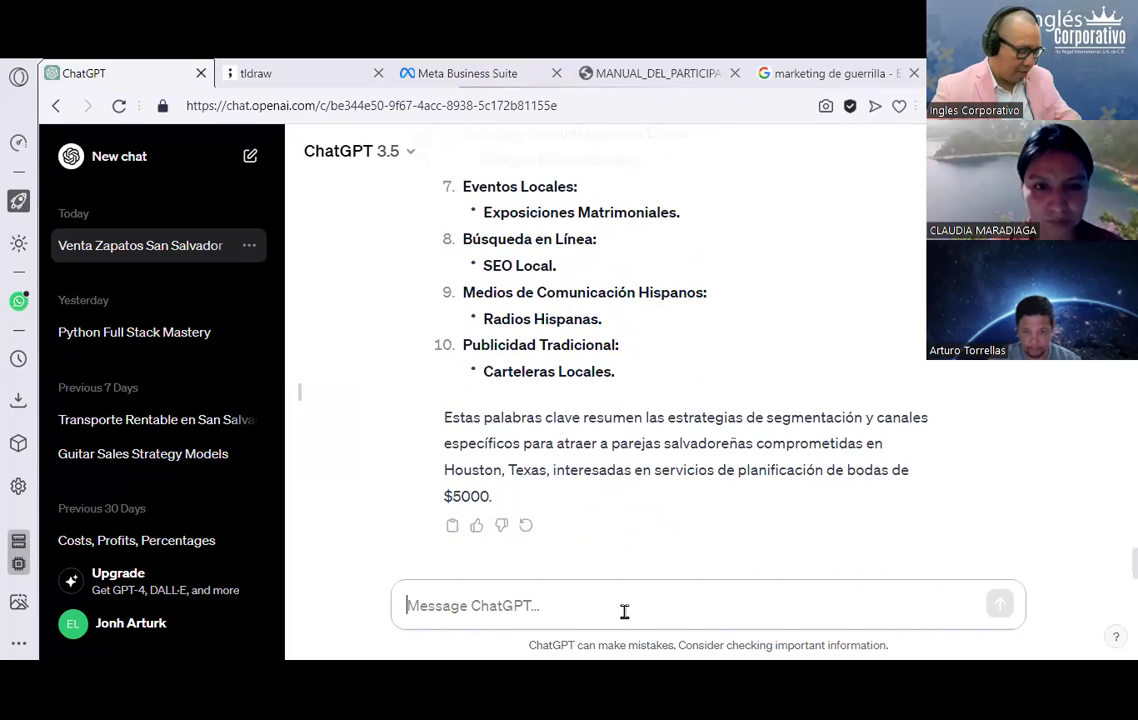
- Ask ChatGPT for 10 Facebook Ads demographic categories based on the earlier data
text(Con los datos)
text(res)
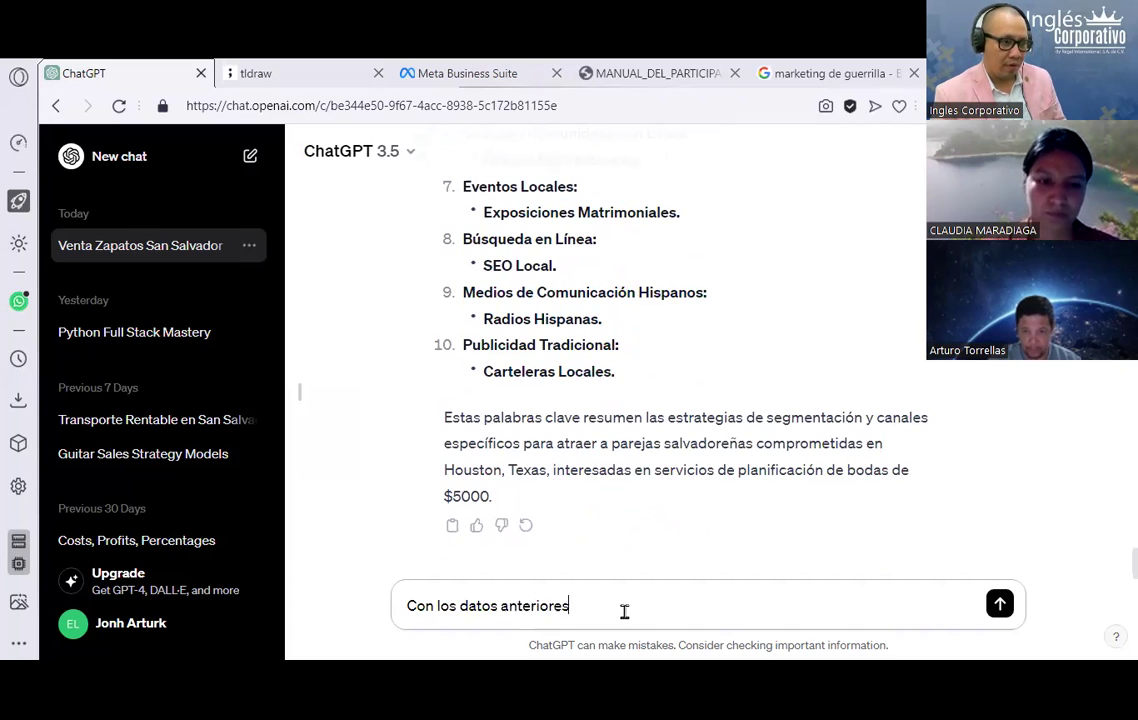
text(brindarme 10)
key(BackSpace)
key(BackSpace)
text(2)
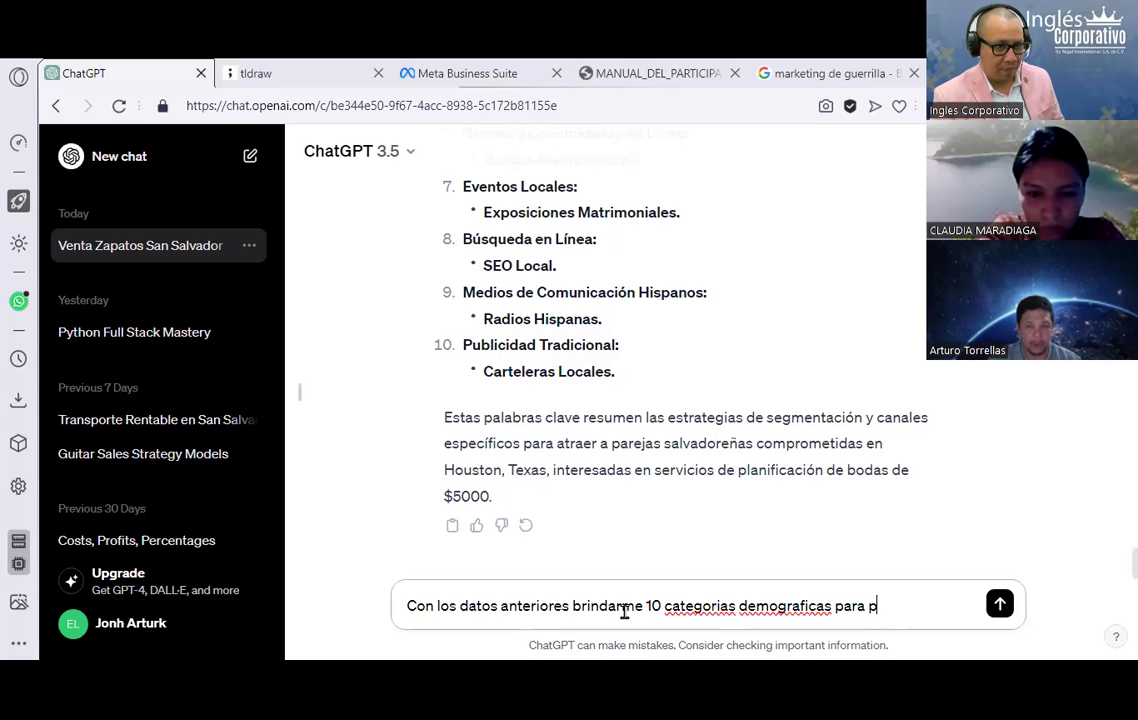
text(bo)
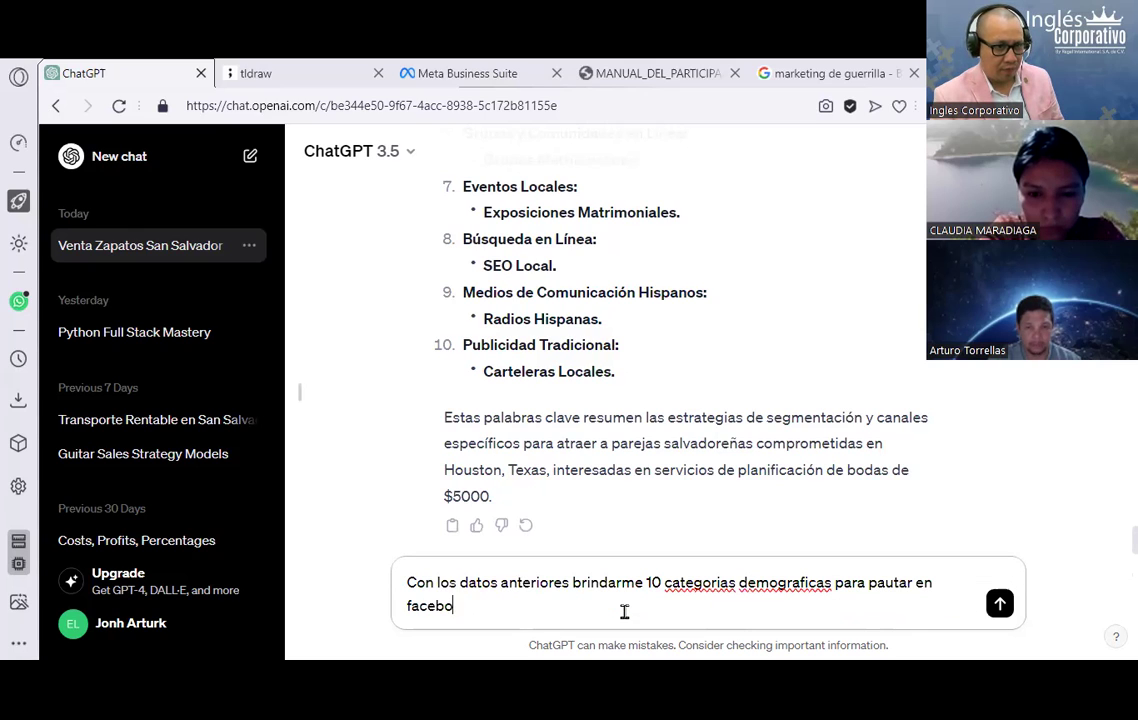
text(ok ads:)
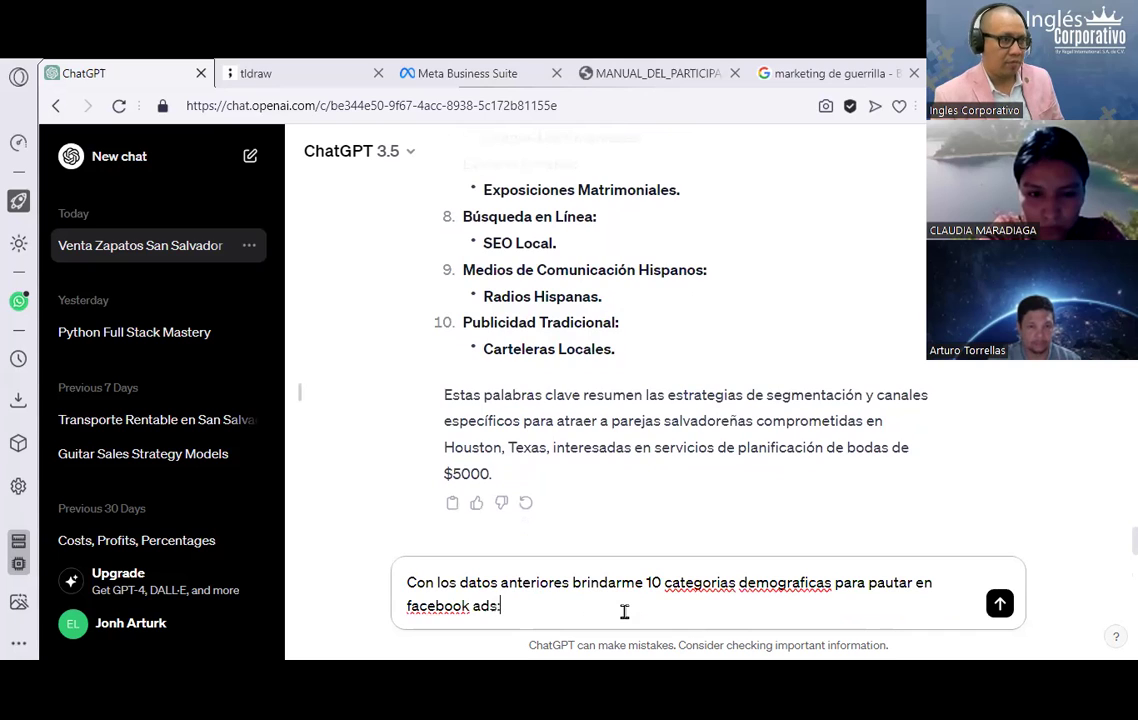
key(Return)
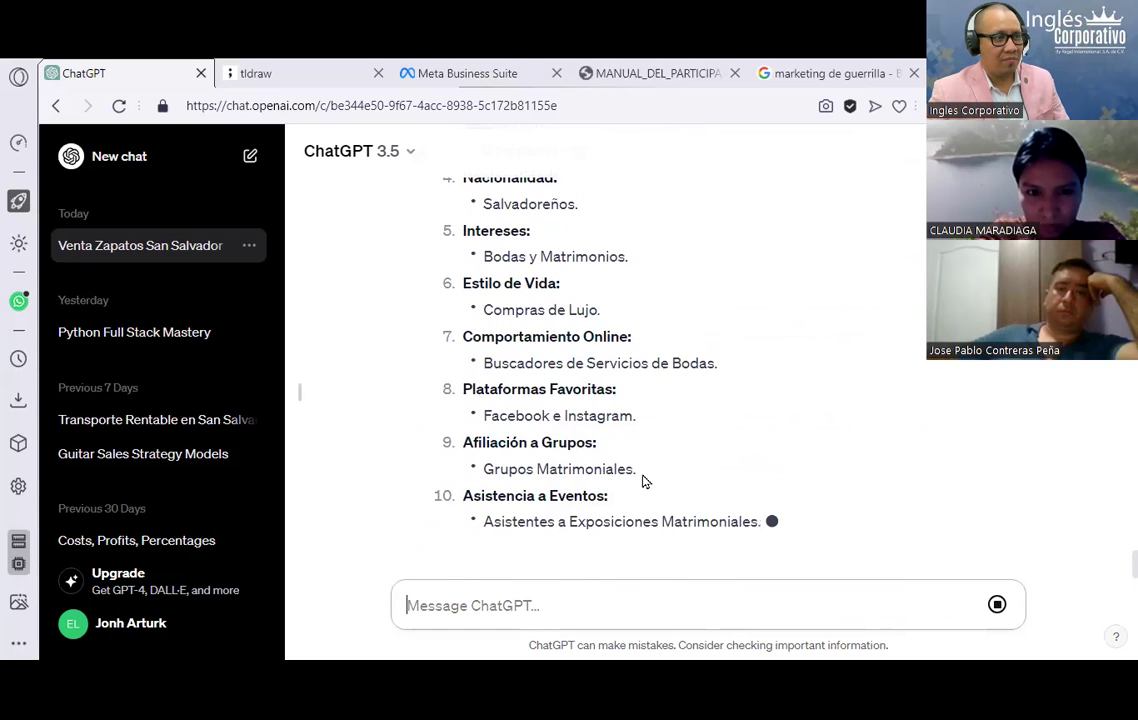
- Review the reply's categories, from Houston, Texas to wedding-expo attendees, and return to Meta Business Suite
scroll(681, 500, up, 2)
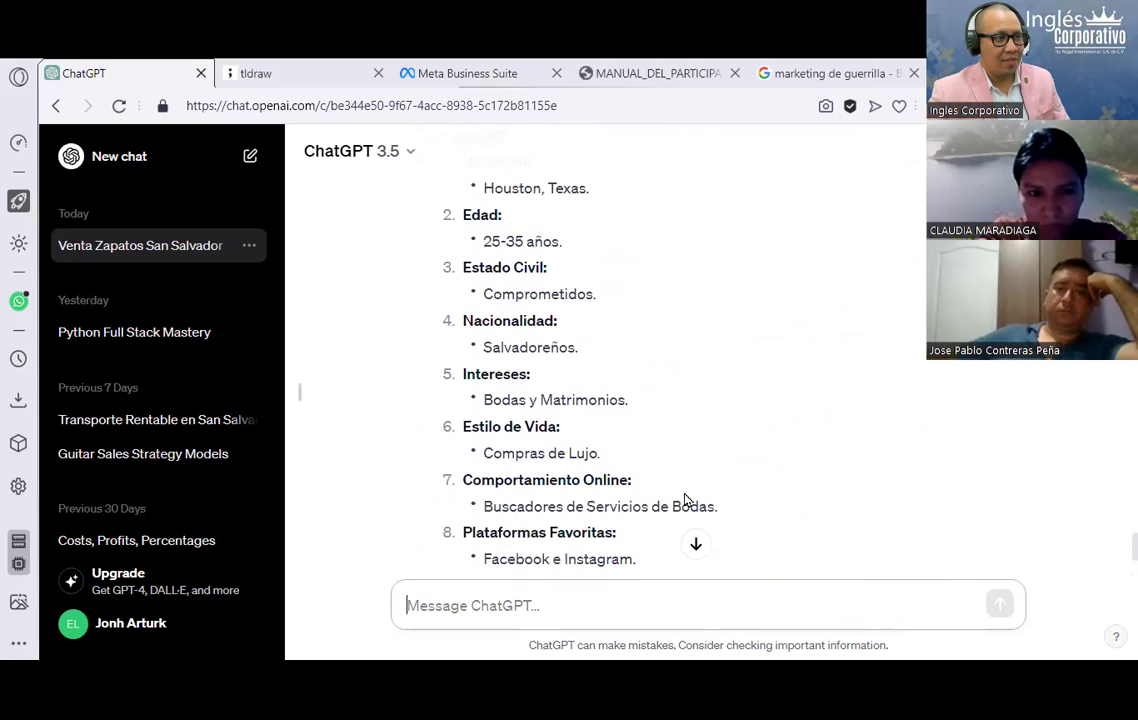
scroll(686, 500, up, 2)
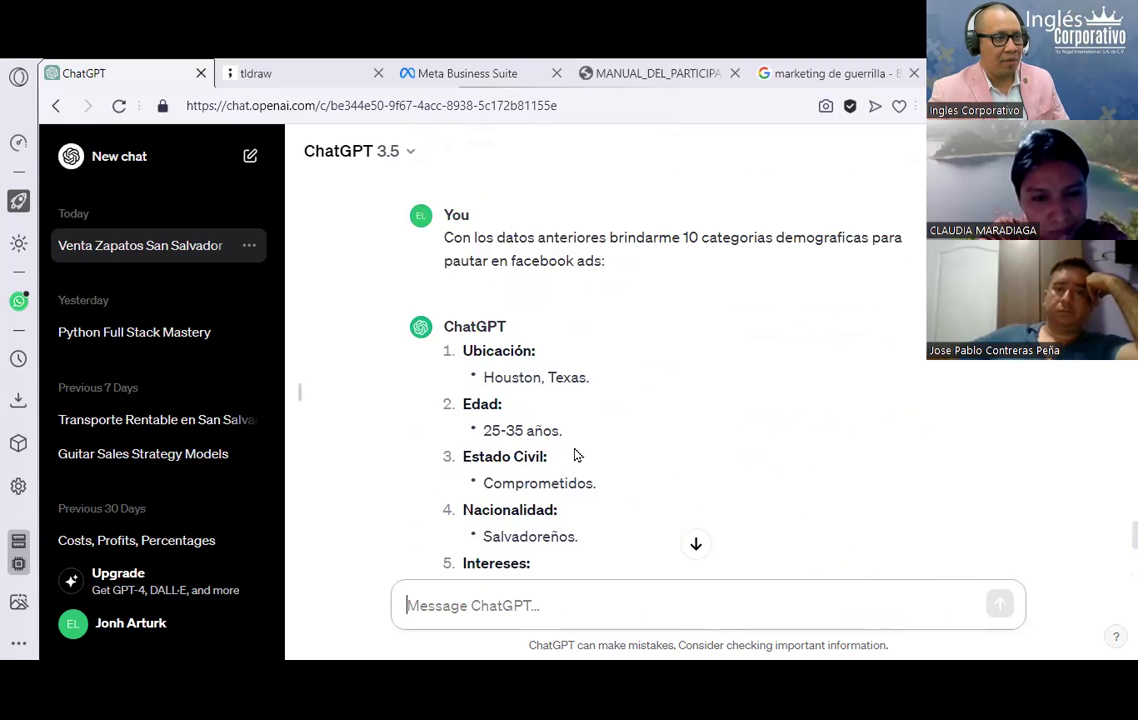
scroll(543, 394, down, 2)
click(460, 73)
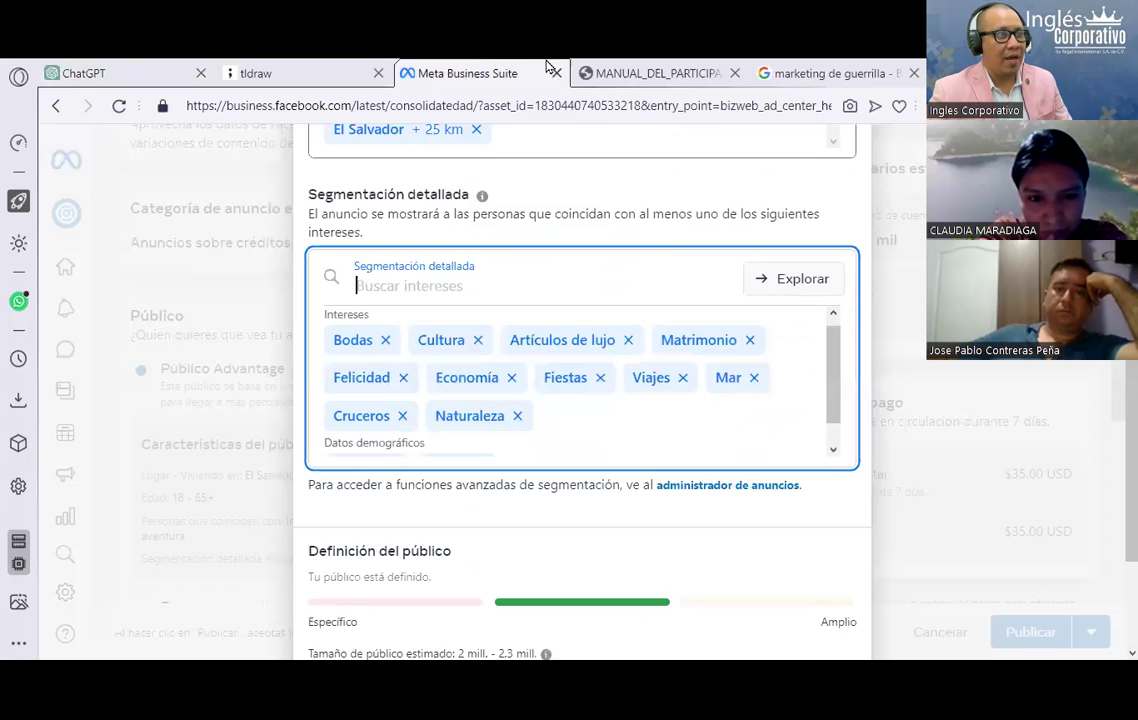
scroll(681, 325, up, 2)
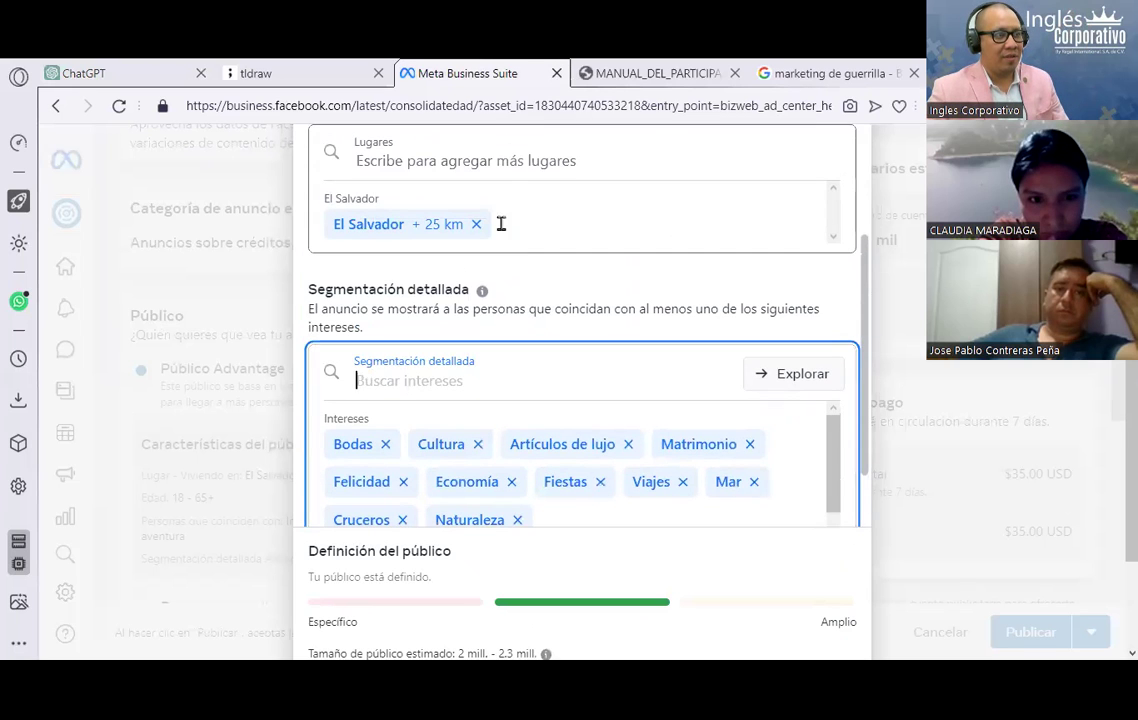
- Add Houston, Texas, Estados Unidos as a location with an 80 km radius
click(449, 161)
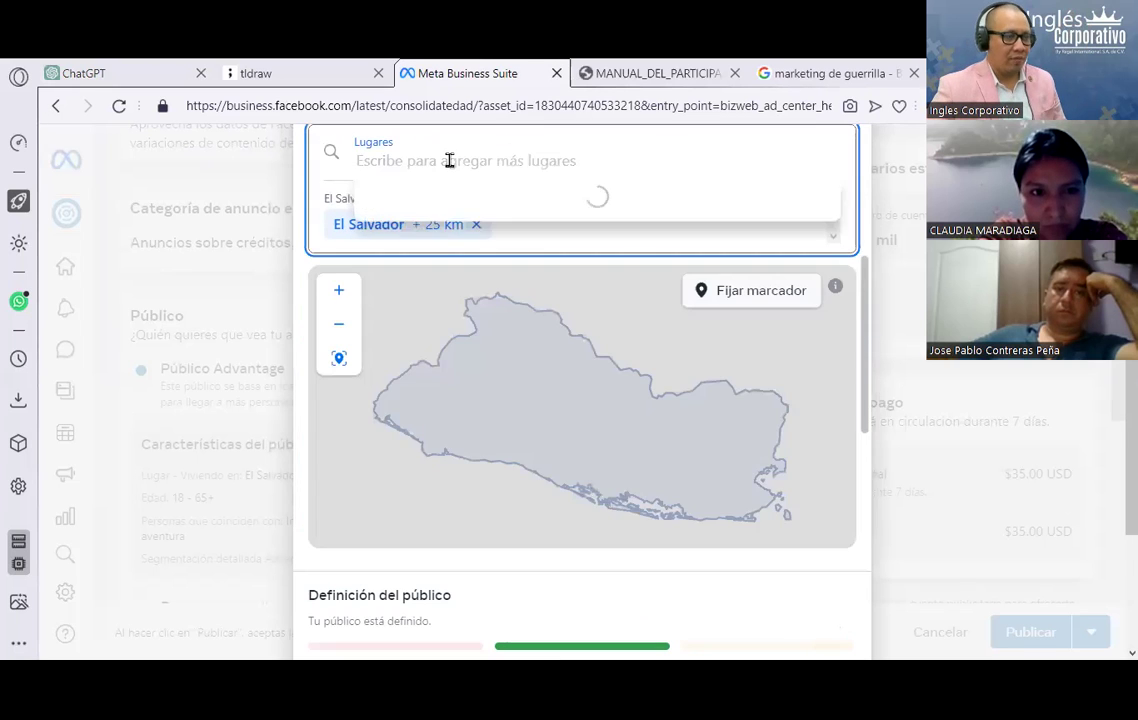
text(h)
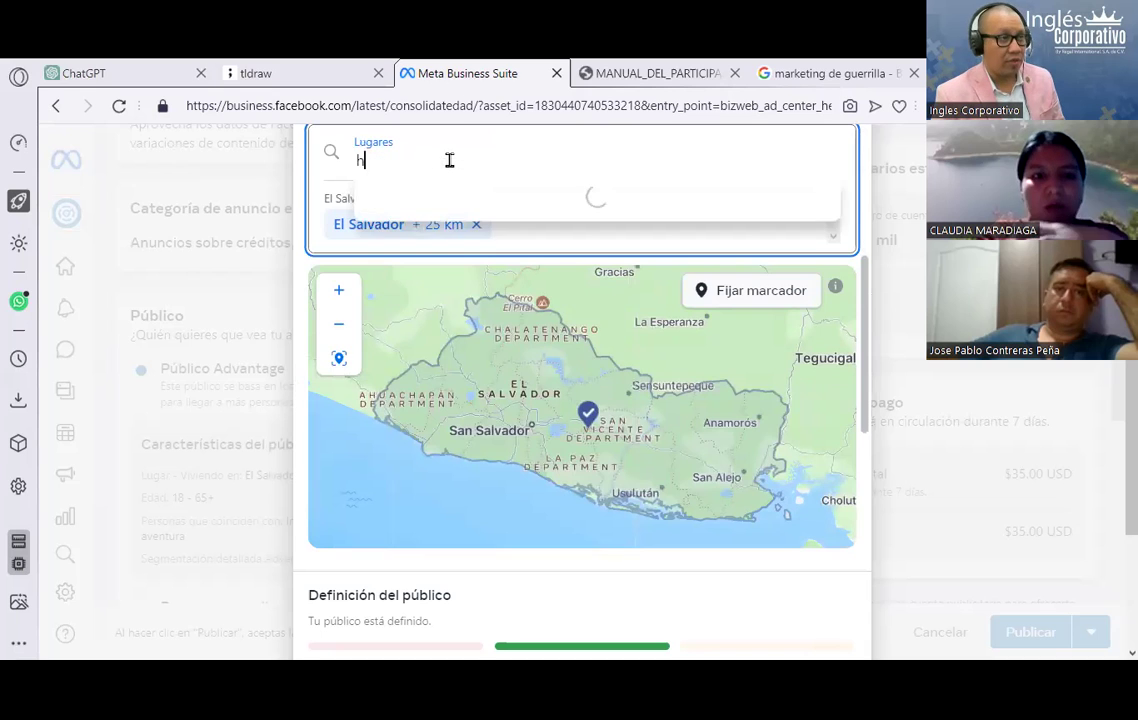
text(ouston te)
text(px)
key(BackSpace)
key(BackSpace)
text(xz)
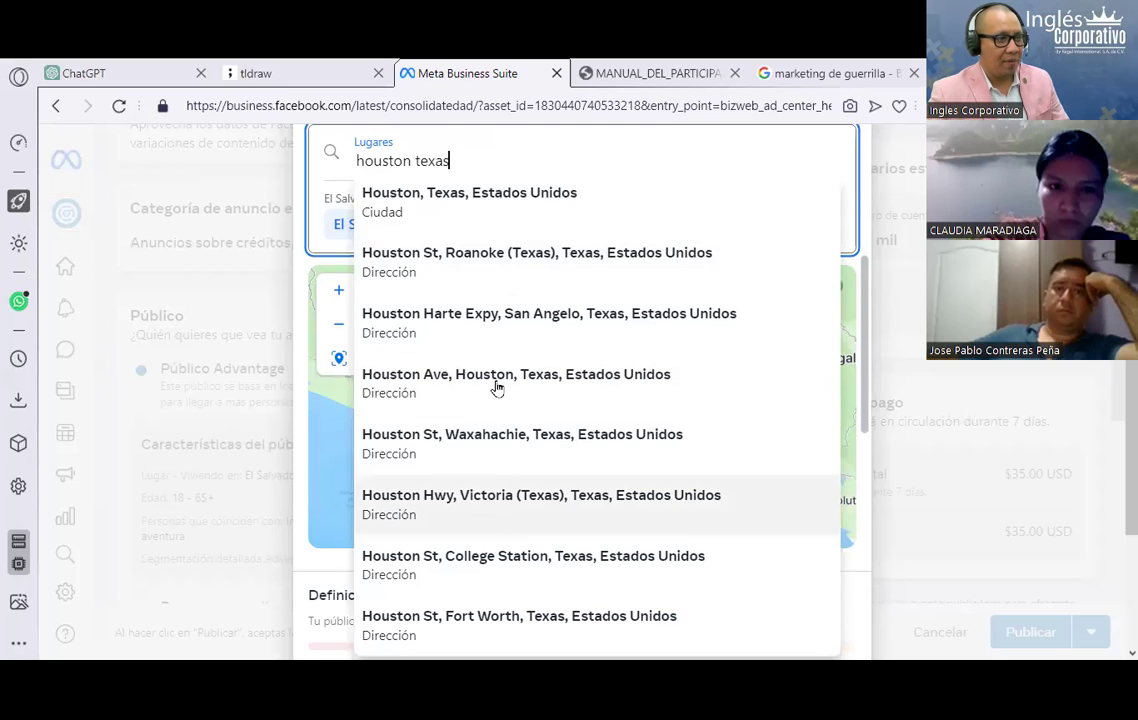
click(446, 206)
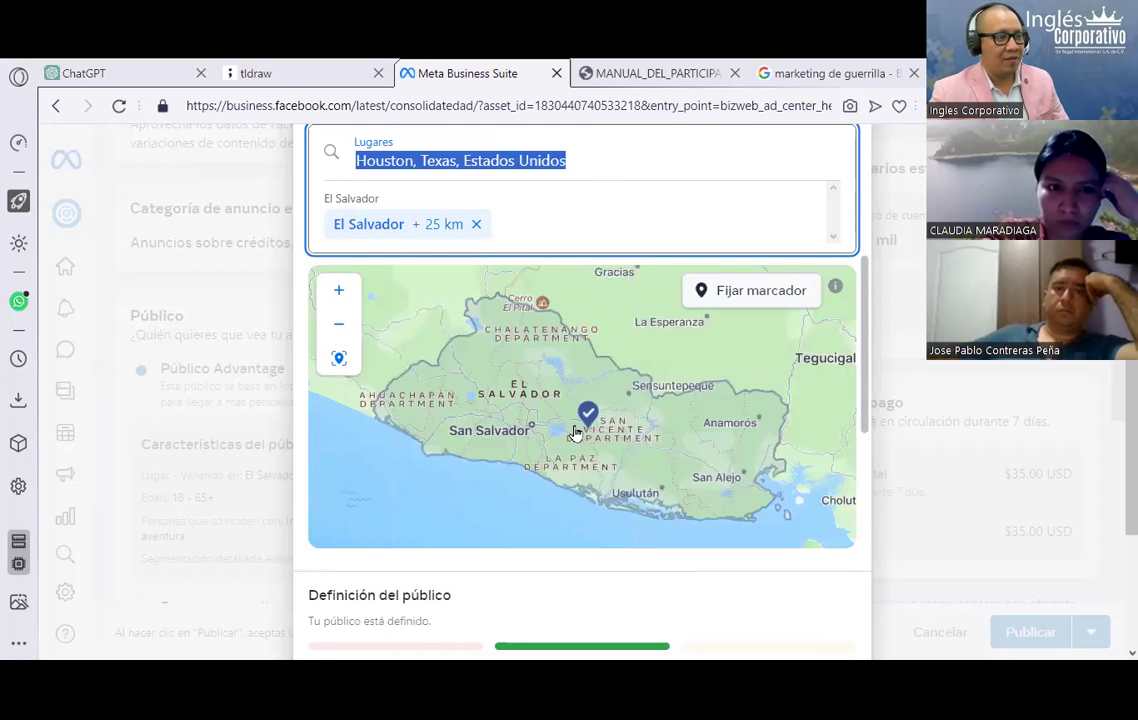
drag(562, 456, 856, 457)
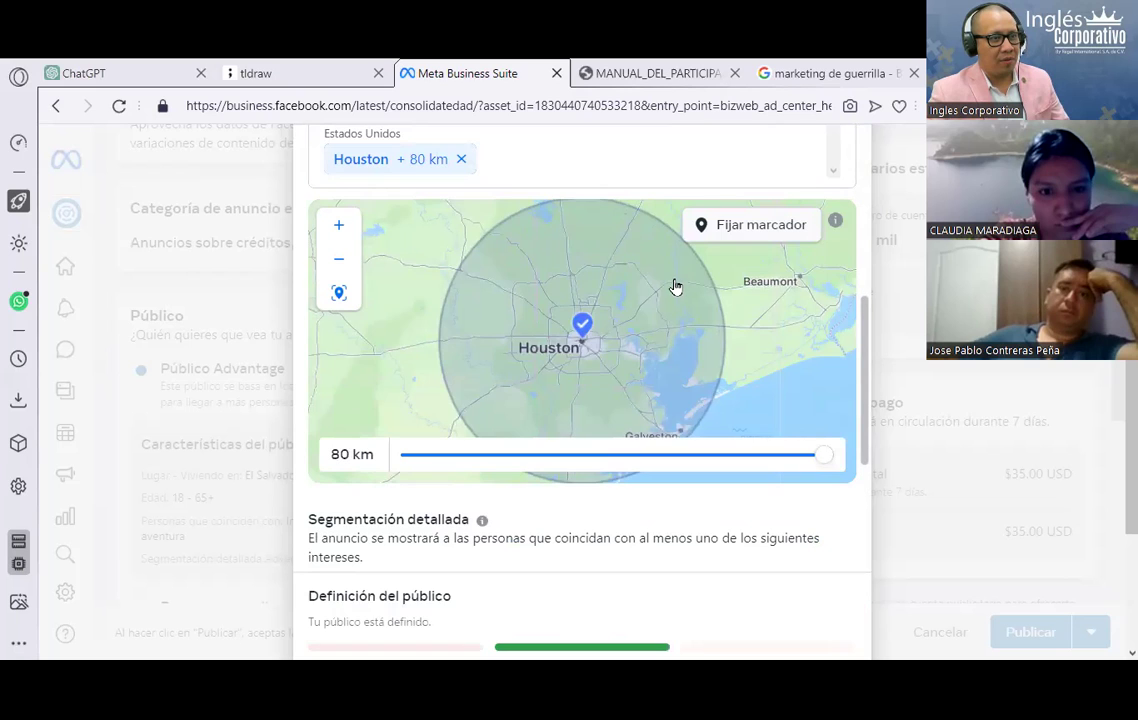
- Scroll down to check the estimated audience of 4.3–5 million
scroll(675, 293, down, 1)
scroll(677, 294, down, 1)
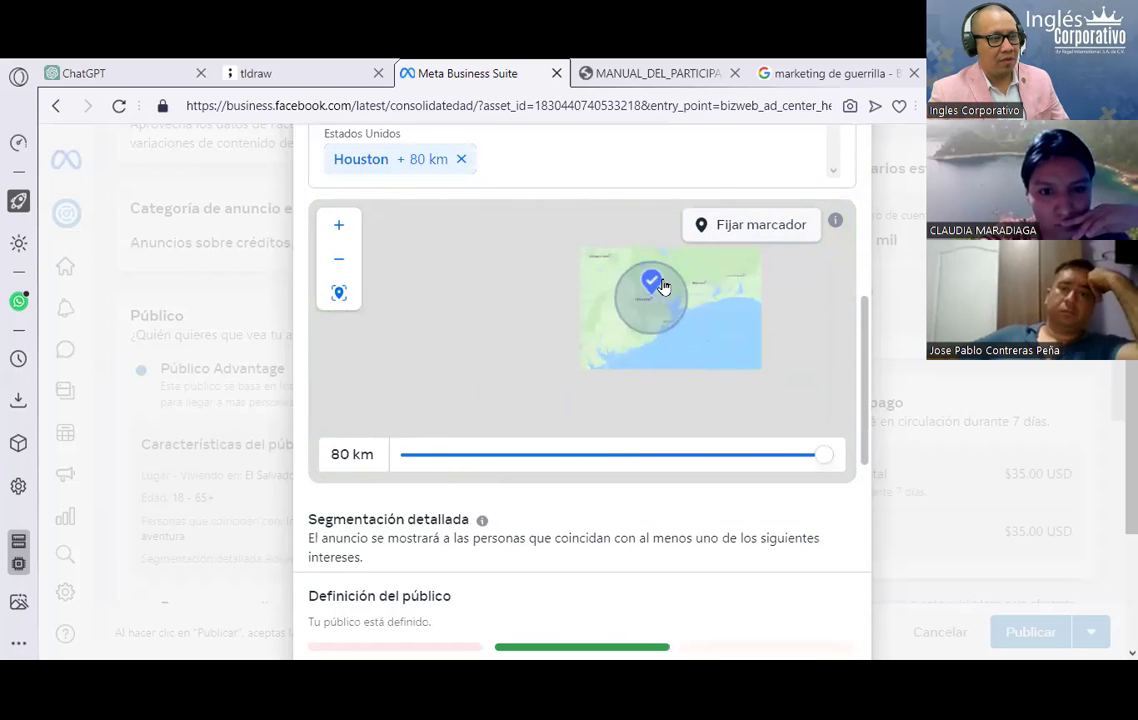
scroll(653, 292, down, 1)
scroll(389, 427, down, 1)
scroll(655, 366, down, 1)
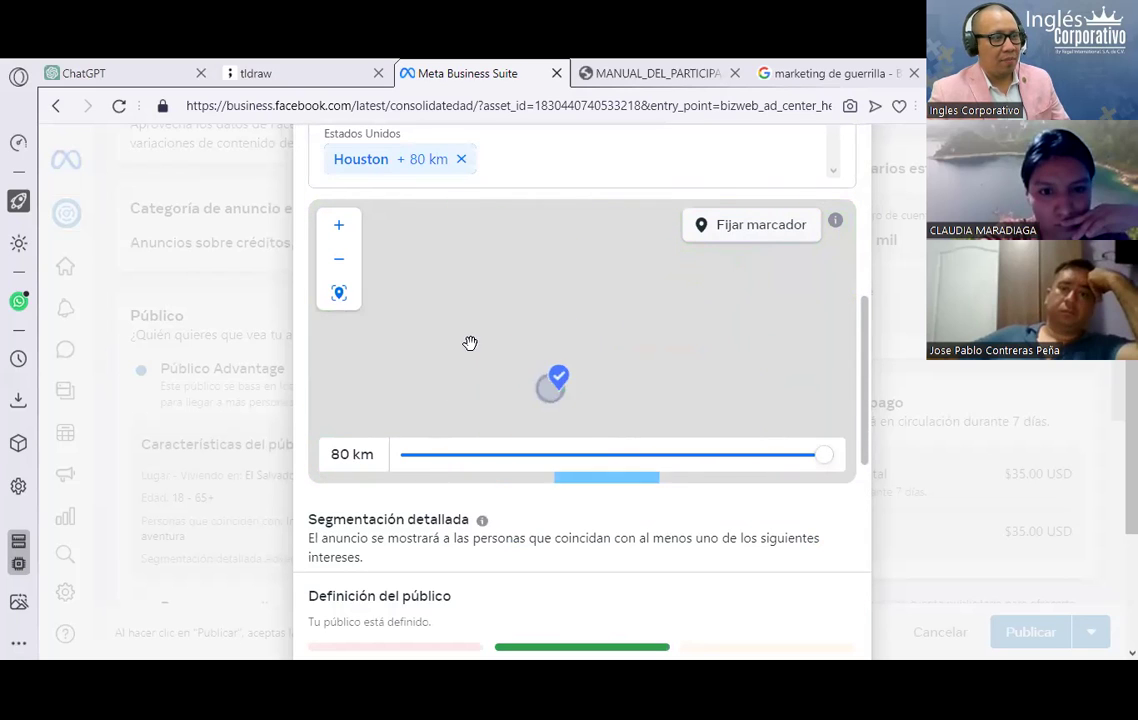
scroll(866, 381, down, 2)
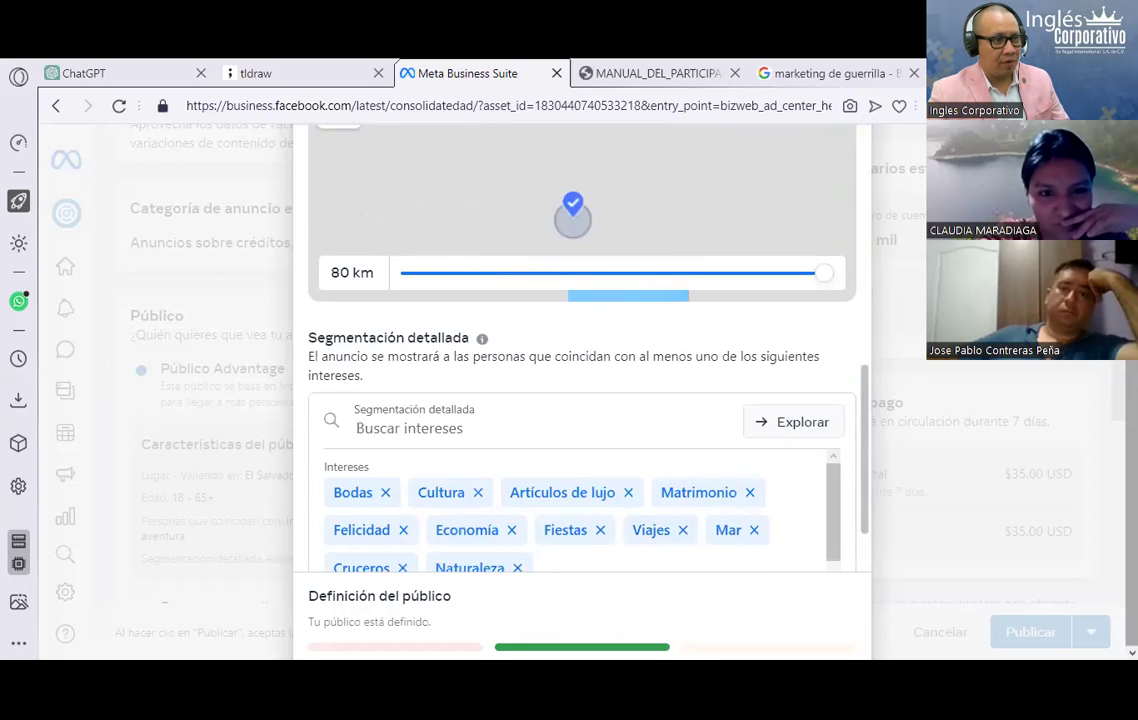
scroll(509, 522, down, 2)
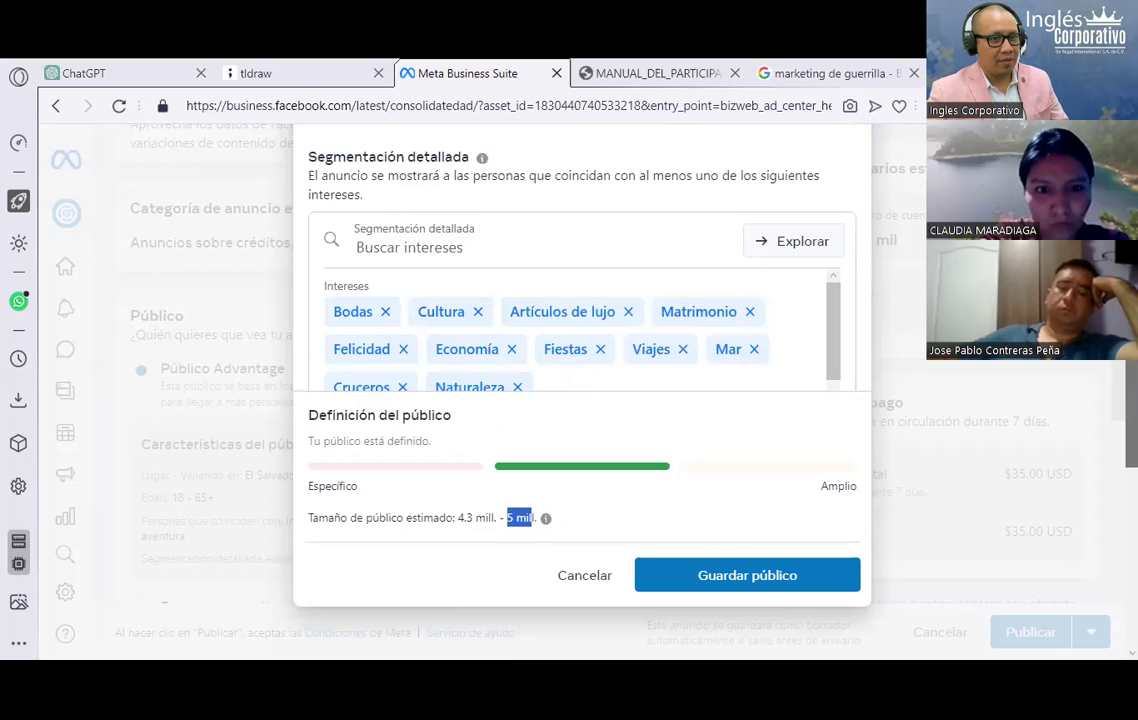
scroll(857, 266, up, 1)
scroll(855, 263, up, 3)
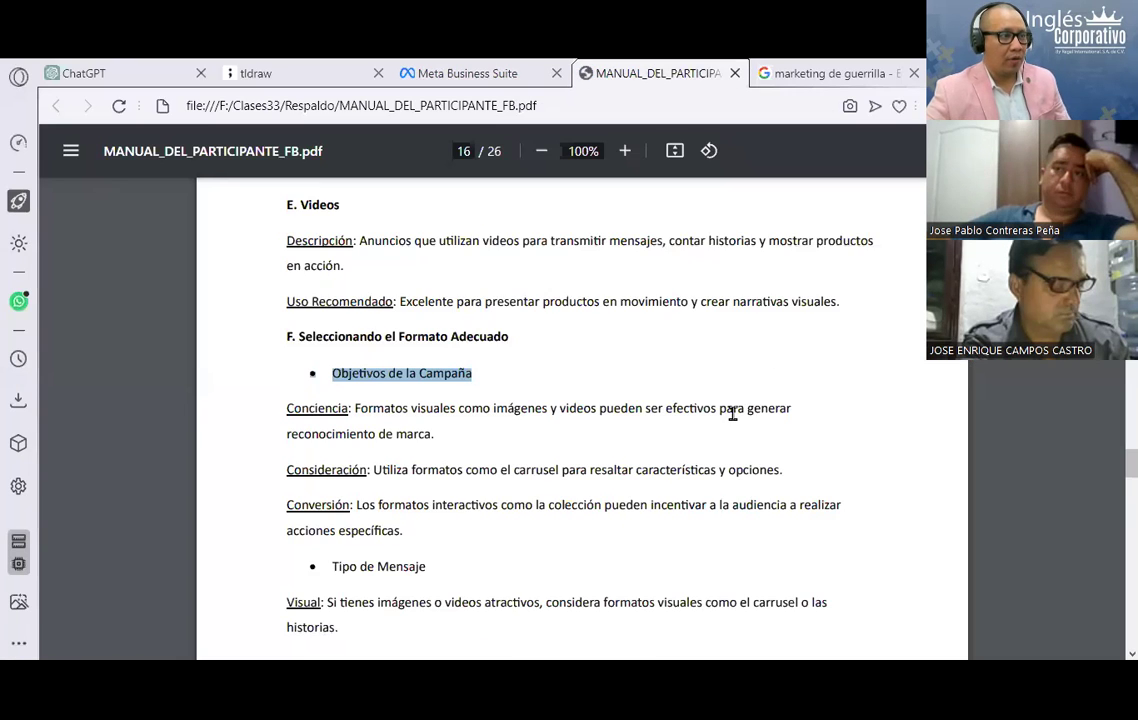
- Select the manual's 3.1 ad-format heading on page 15, then switch back to Meta Business Suite
scroll(733, 413, down, 1)
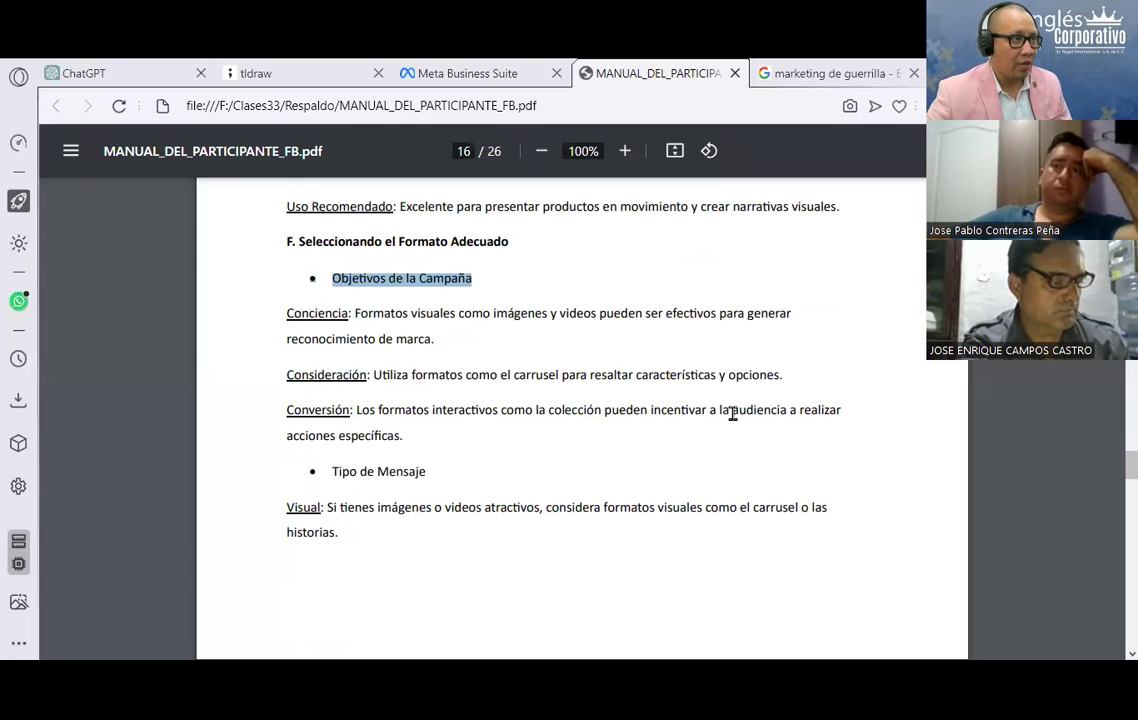
scroll(728, 410, up, 2)
scroll(724, 406, up, 3)
scroll(724, 422, up, 2)
scroll(724, 422, up, 2)
scroll(306, 385, up, 4)
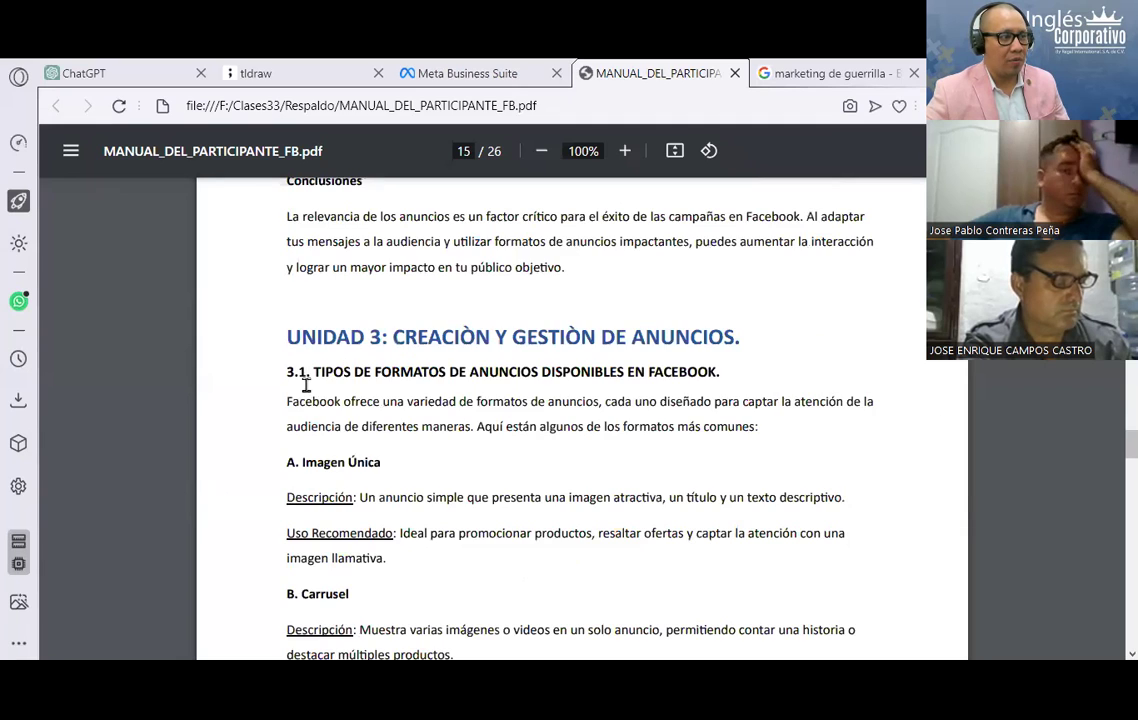
drag(299, 372, 724, 372)
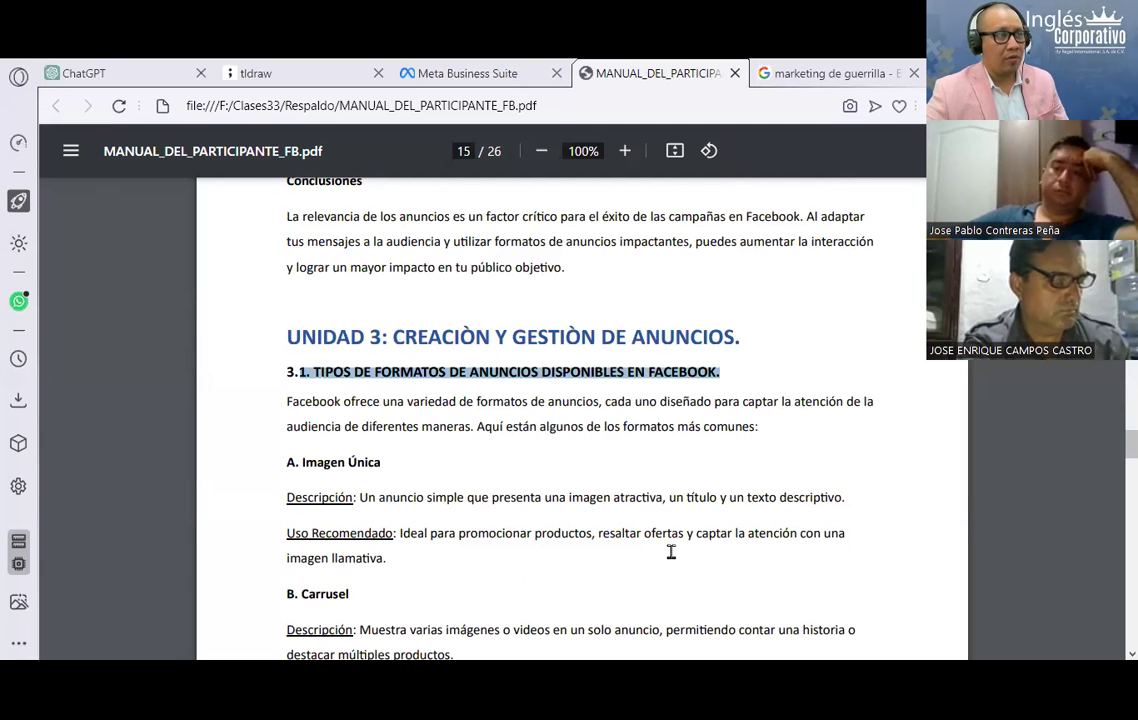
key(ctrl+shift+Tab)
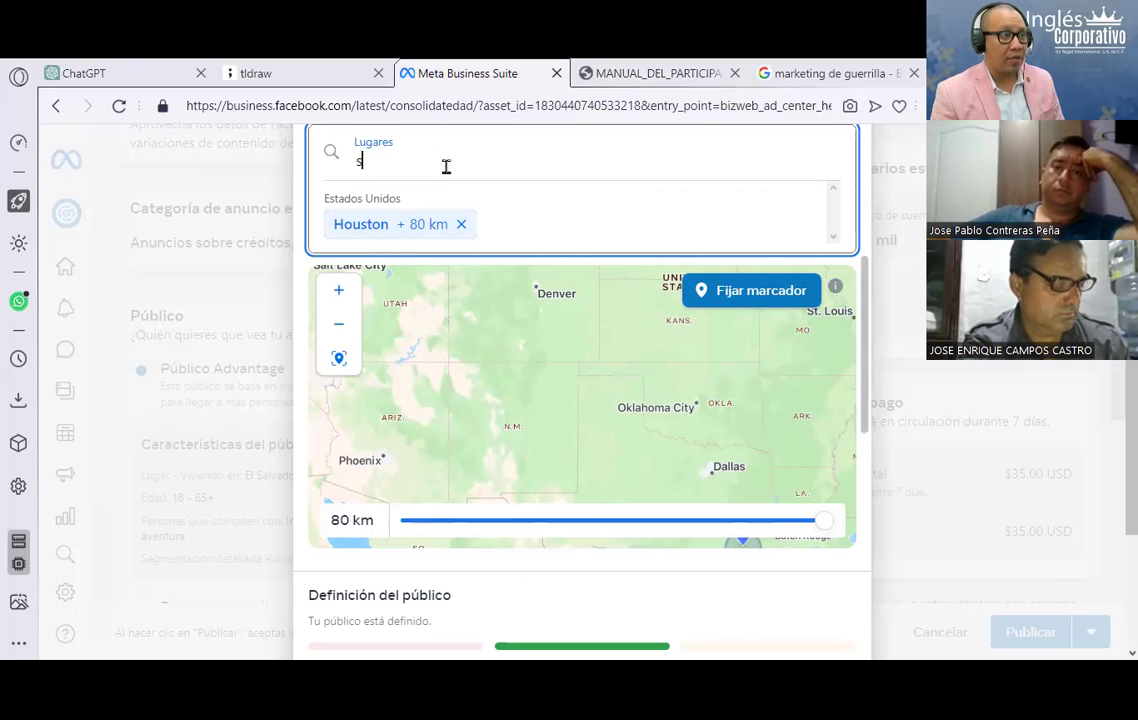
- Add Santa Tecla, El Salvador as a location with a 62 km radius
text(santa tecla)
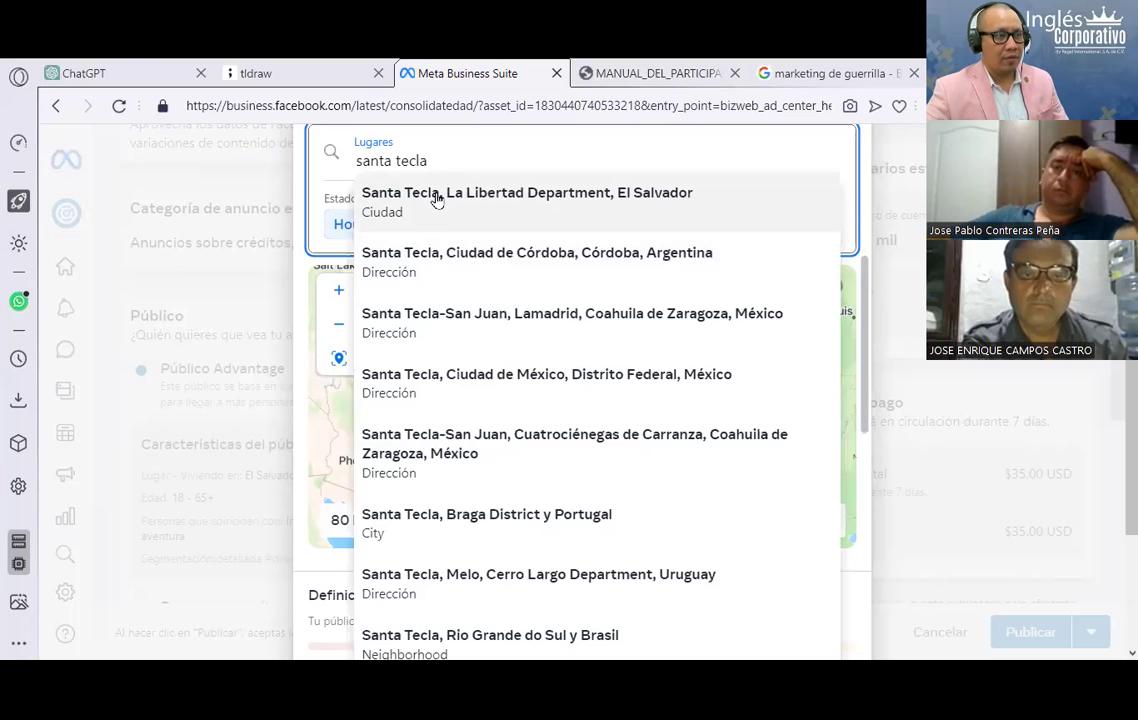
click(436, 193)
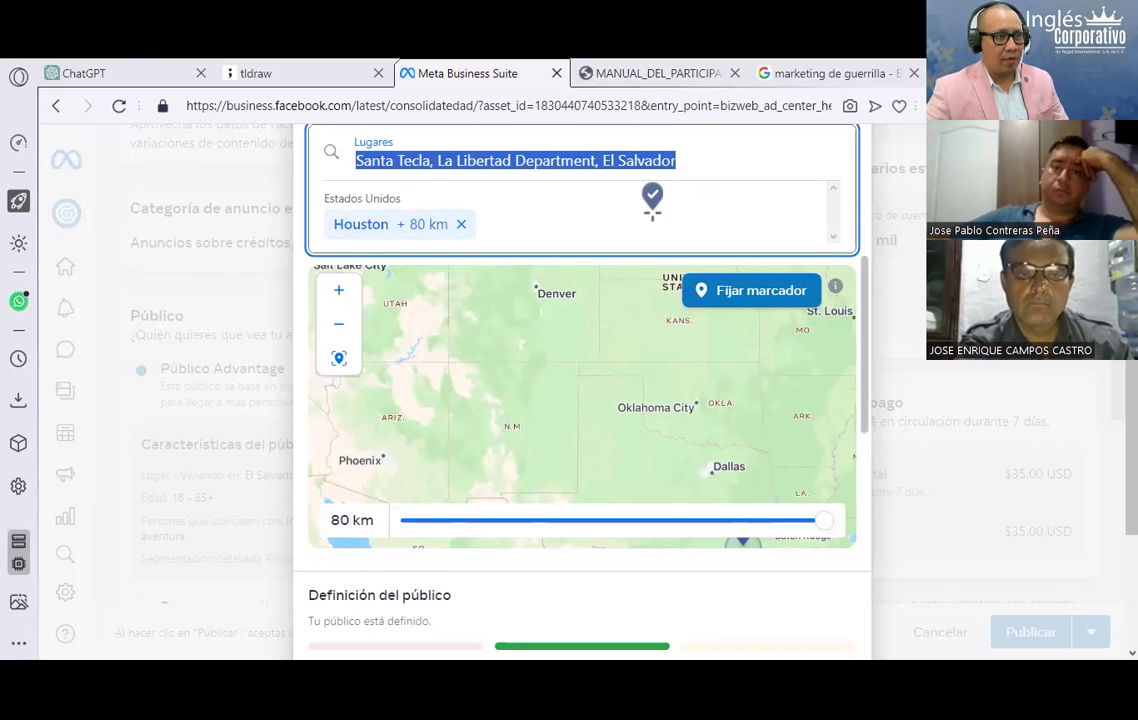
drag(665, 465, 706, 455)
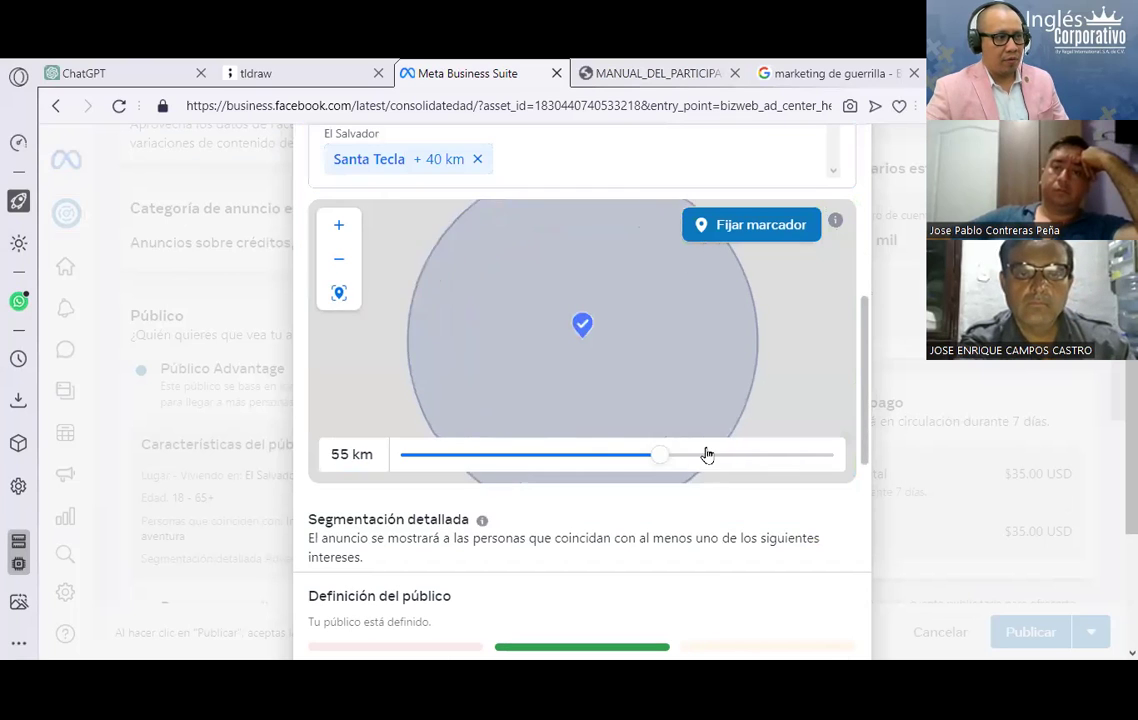
double_click(341, 262)
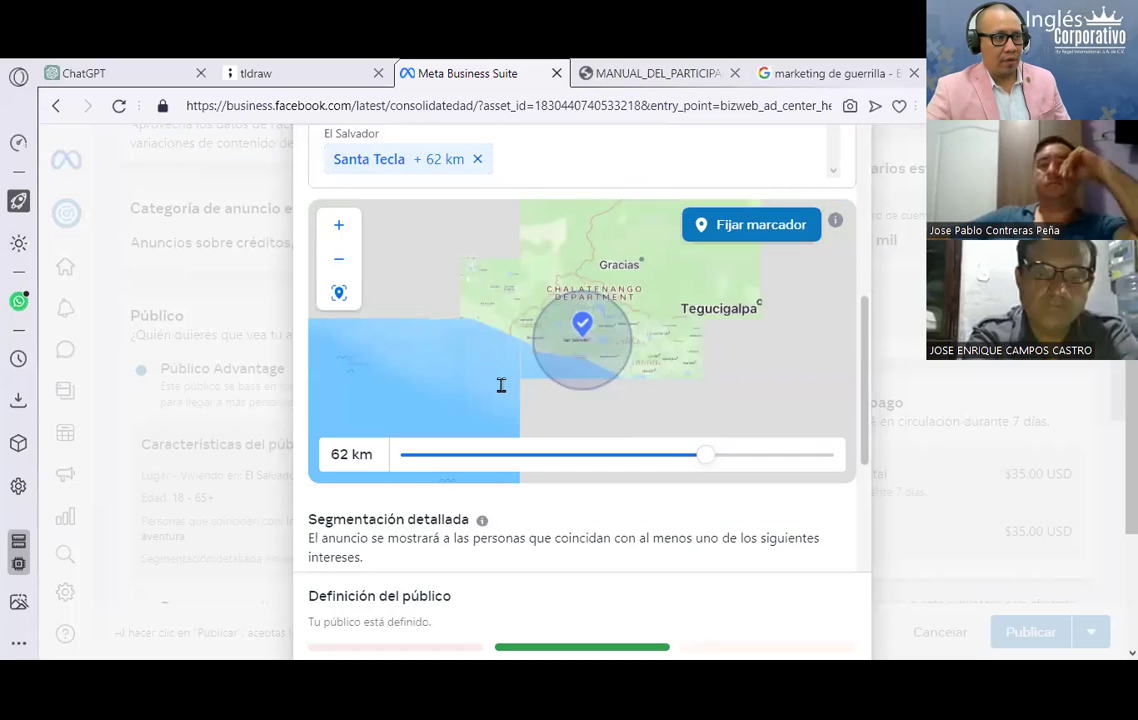
scroll(437, 470, up, 5)
scroll(439, 470, down, 3)
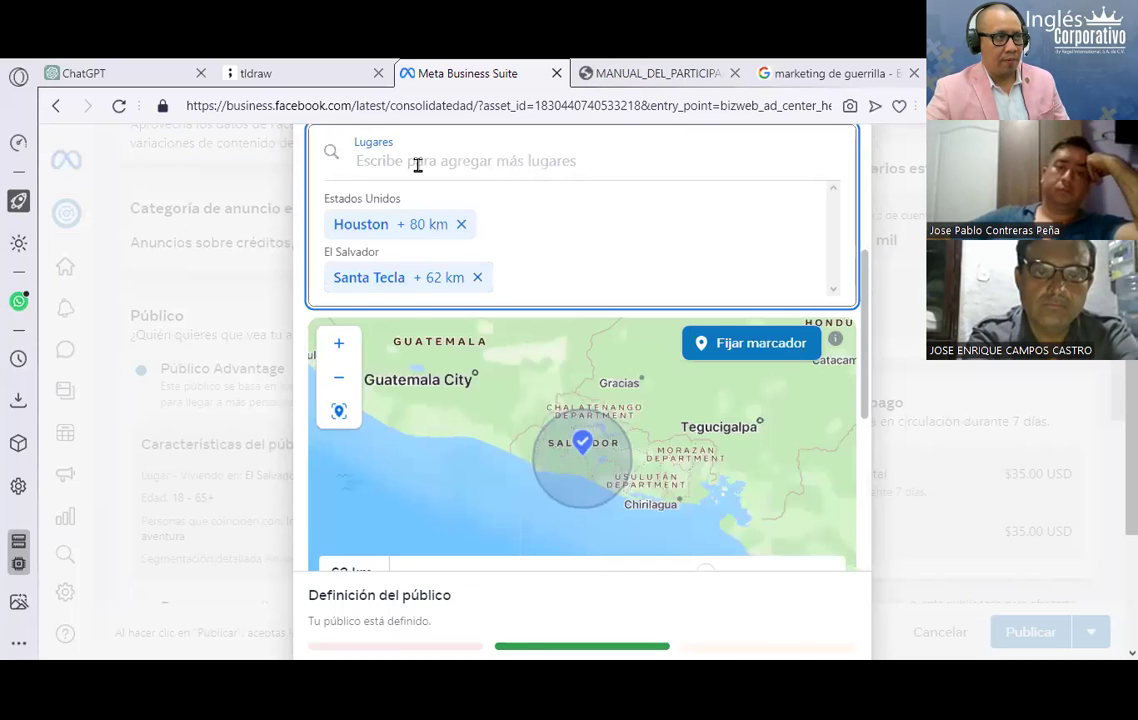
- Add Ciudad Merliot, Santa Tecla as a location and widen its radius to 38 km
text(co)
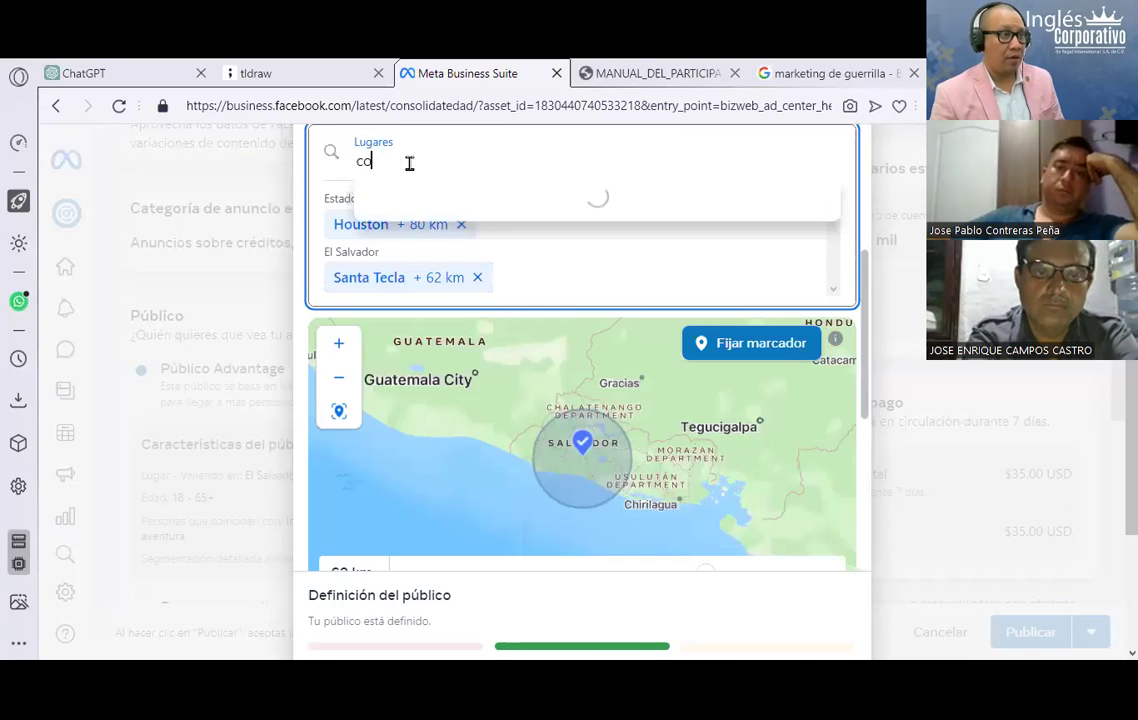
key(BackSpace)
key(BackSpace)
key(BackSpace)
text(ciudad merl)
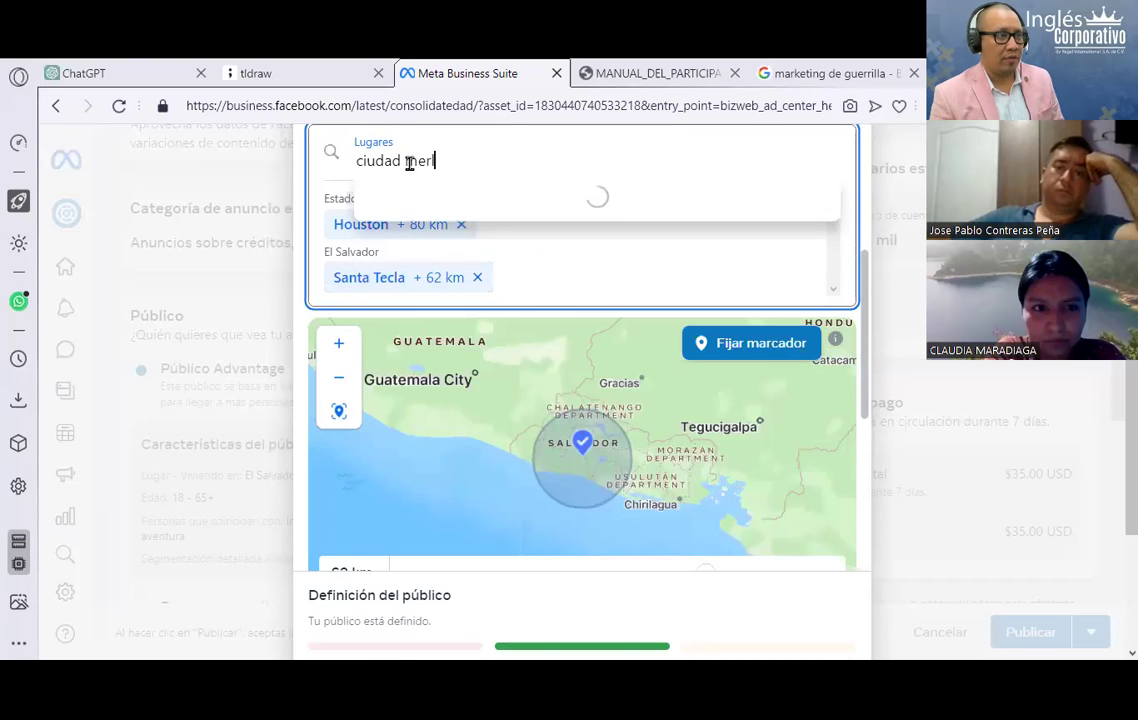
text(iot)
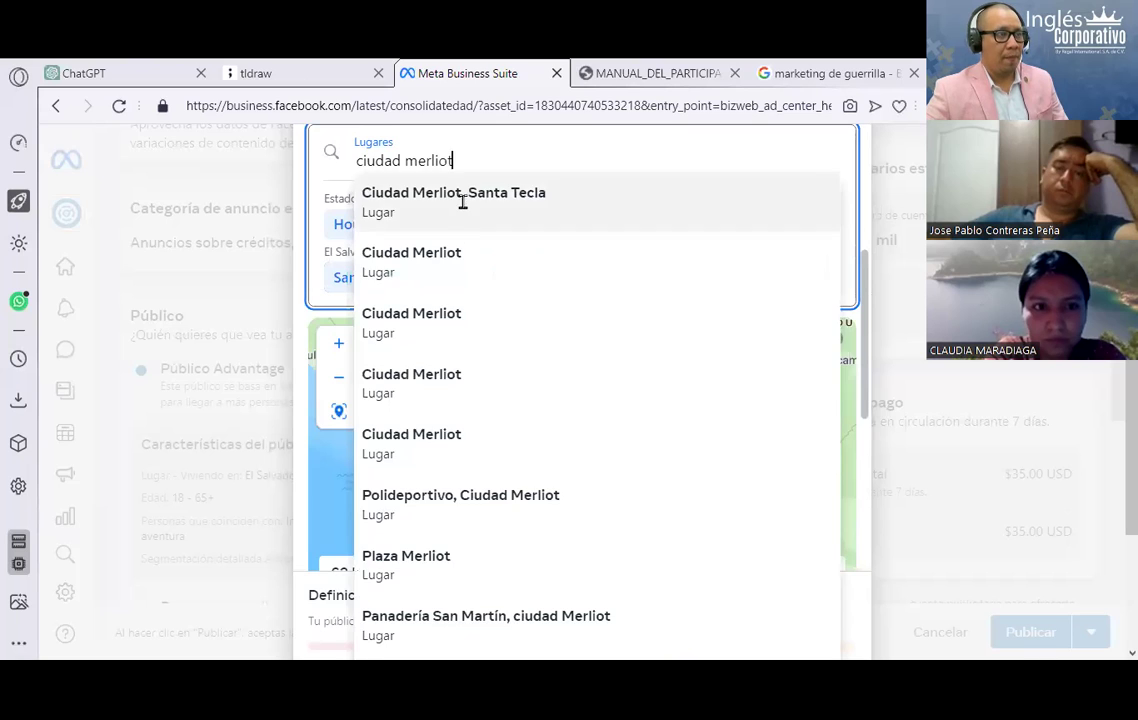
click(462, 196)
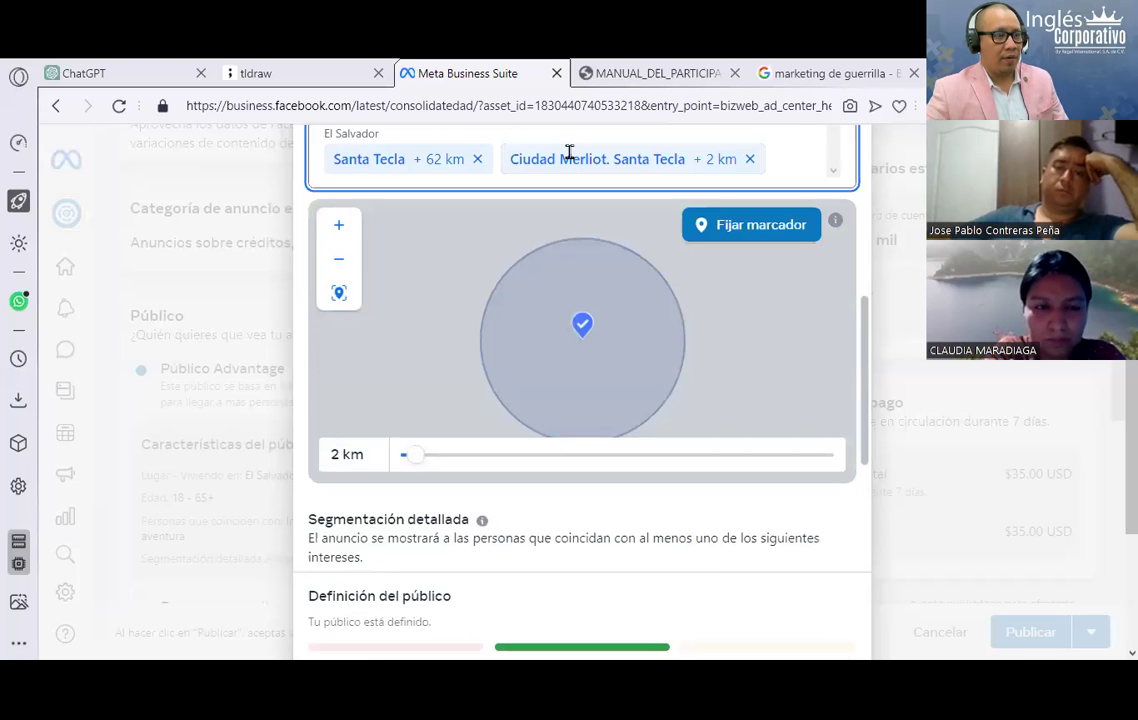
click(493, 464)
click(560, 462)
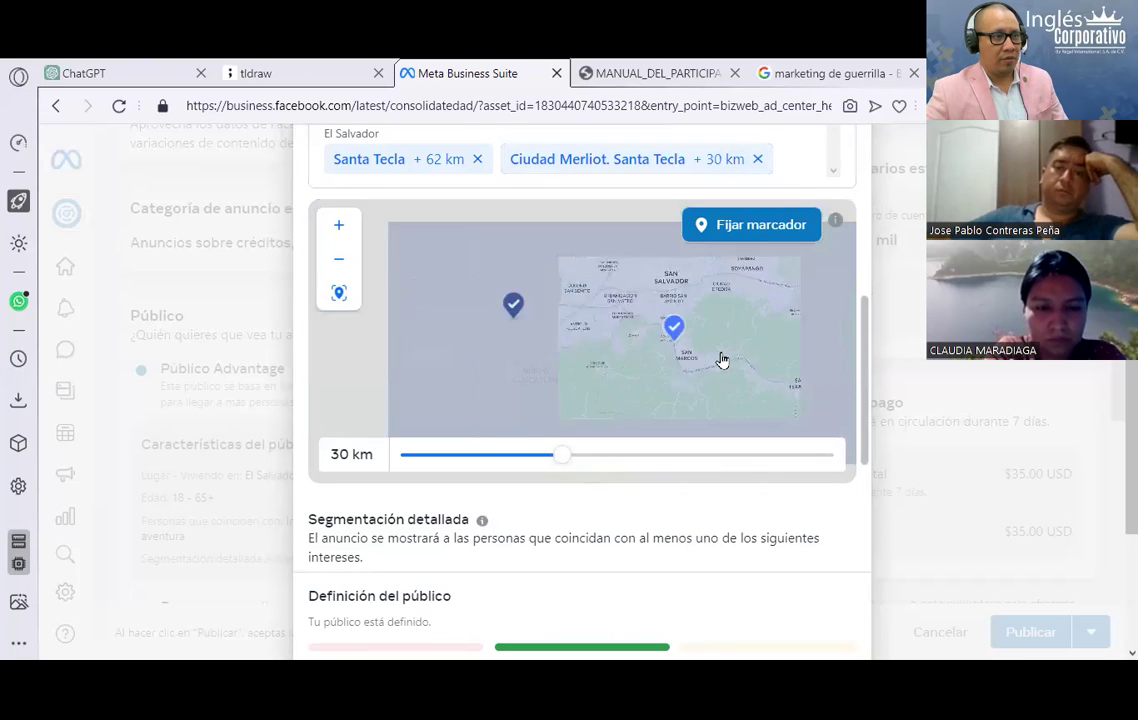
drag(560, 459, 584, 459)
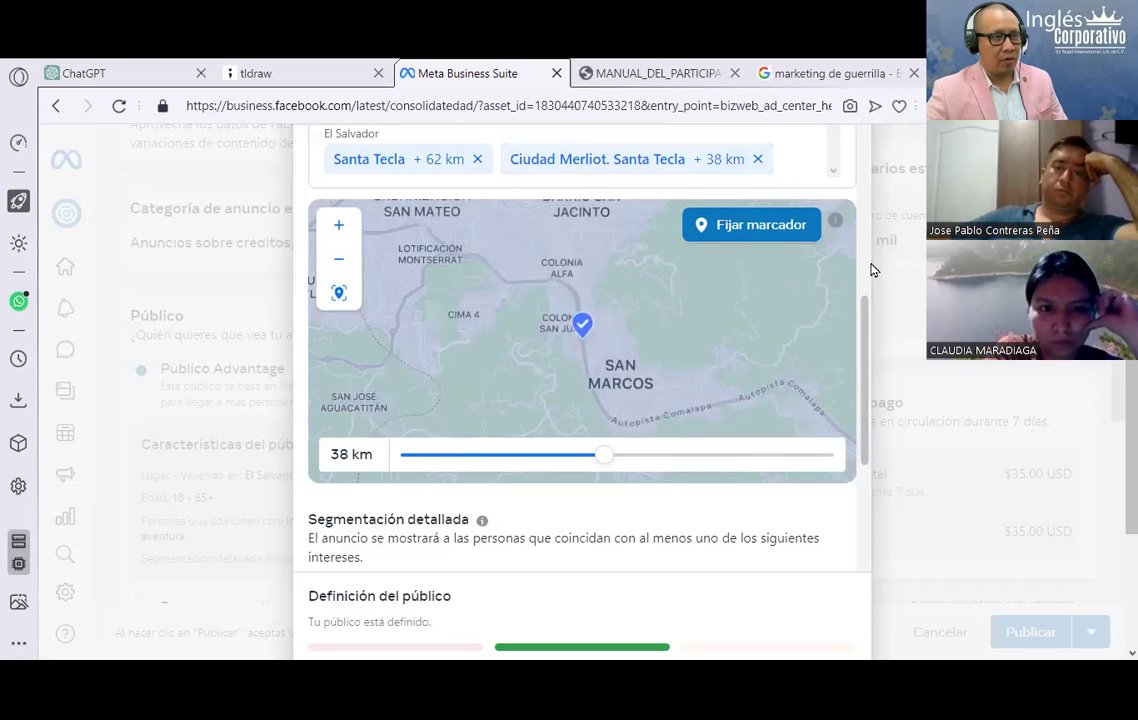
drag(867, 343, 870, 270)
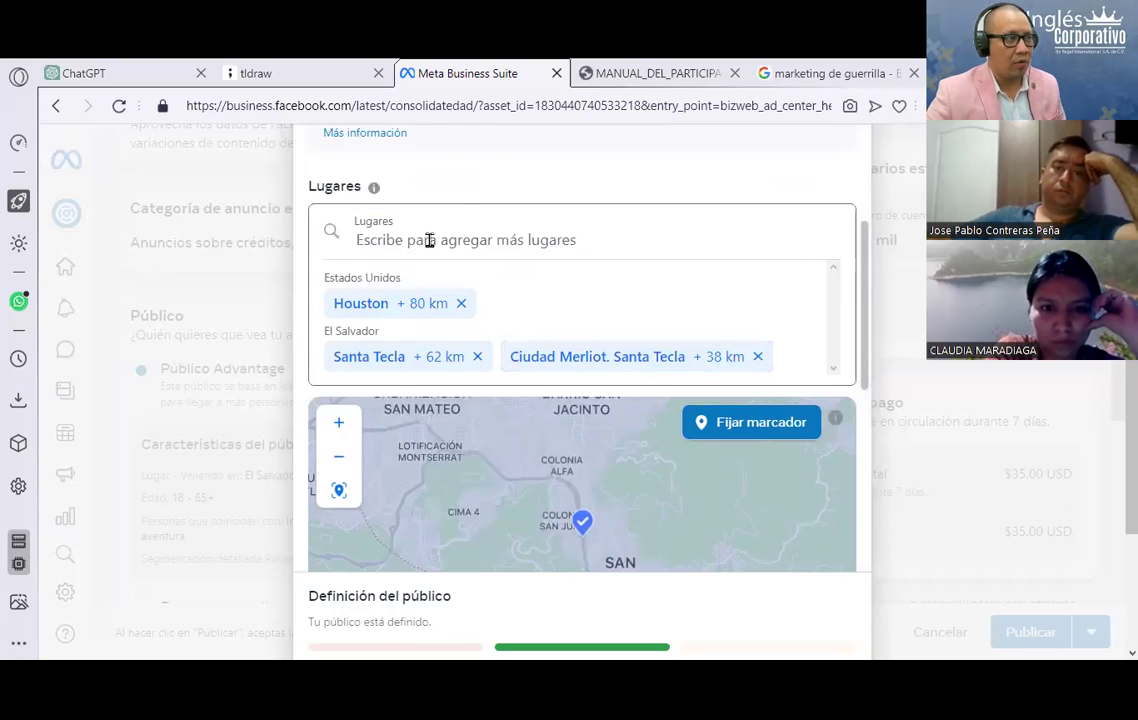
- Add Nuevo Cuscatlán, La Libertad as a location with a 49 km radius
click(431, 234)
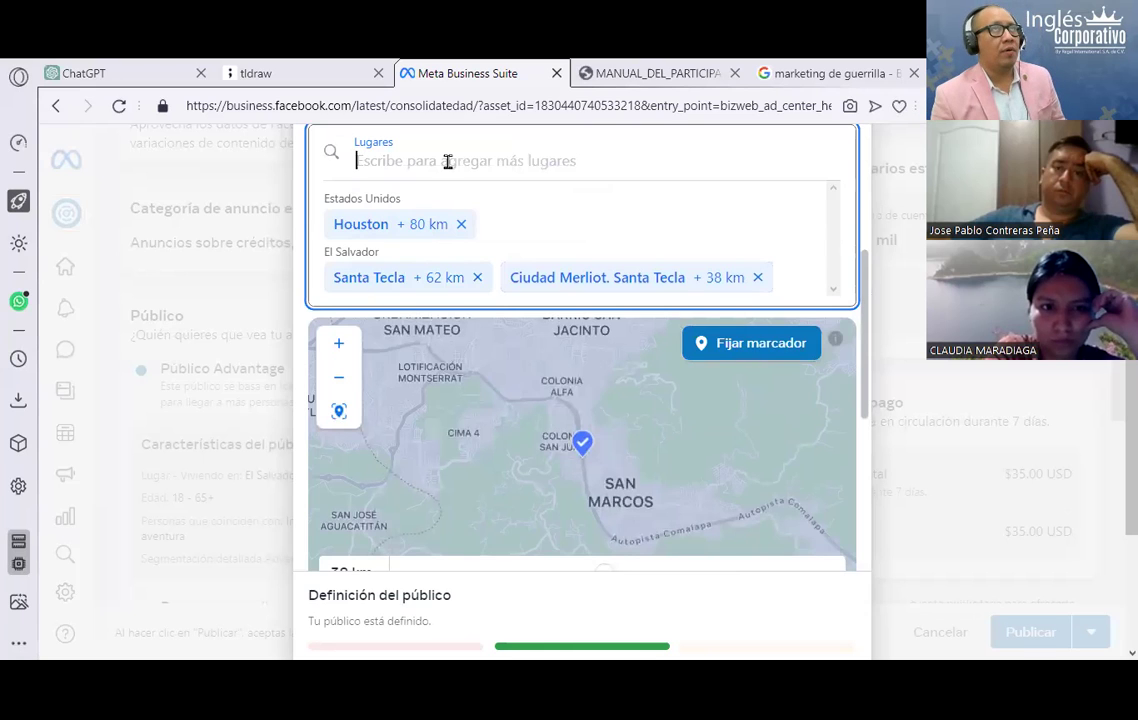
text(nuevo cua)
text(sc)
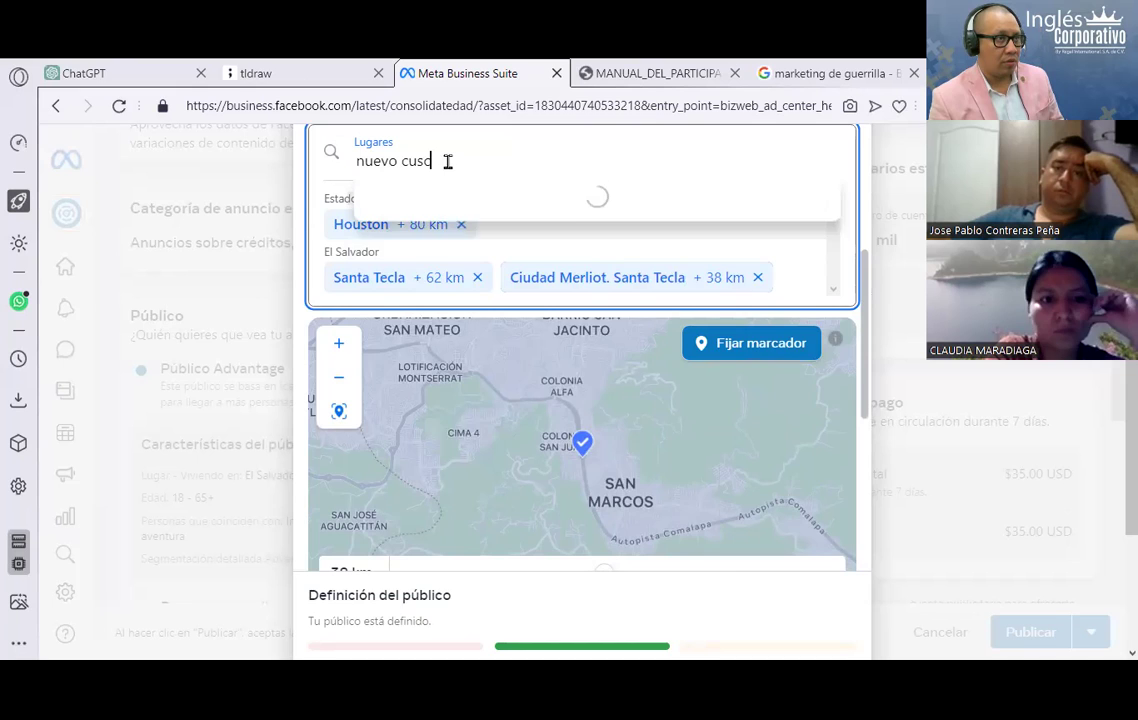
text(at)
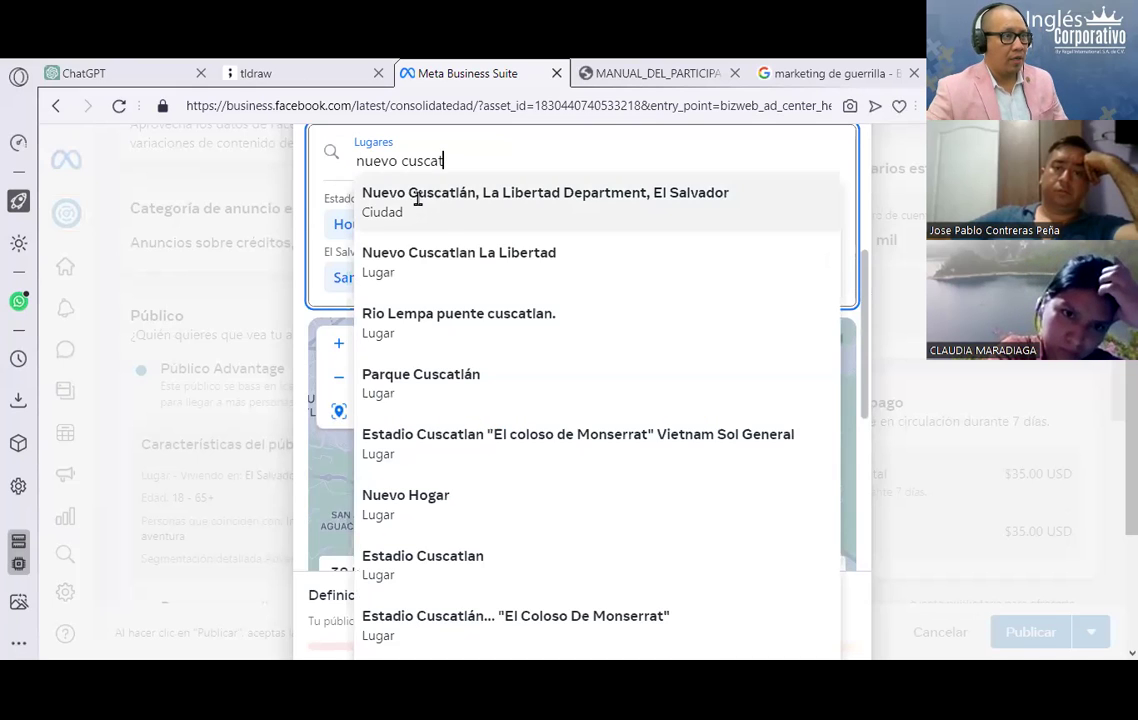
click(414, 197)
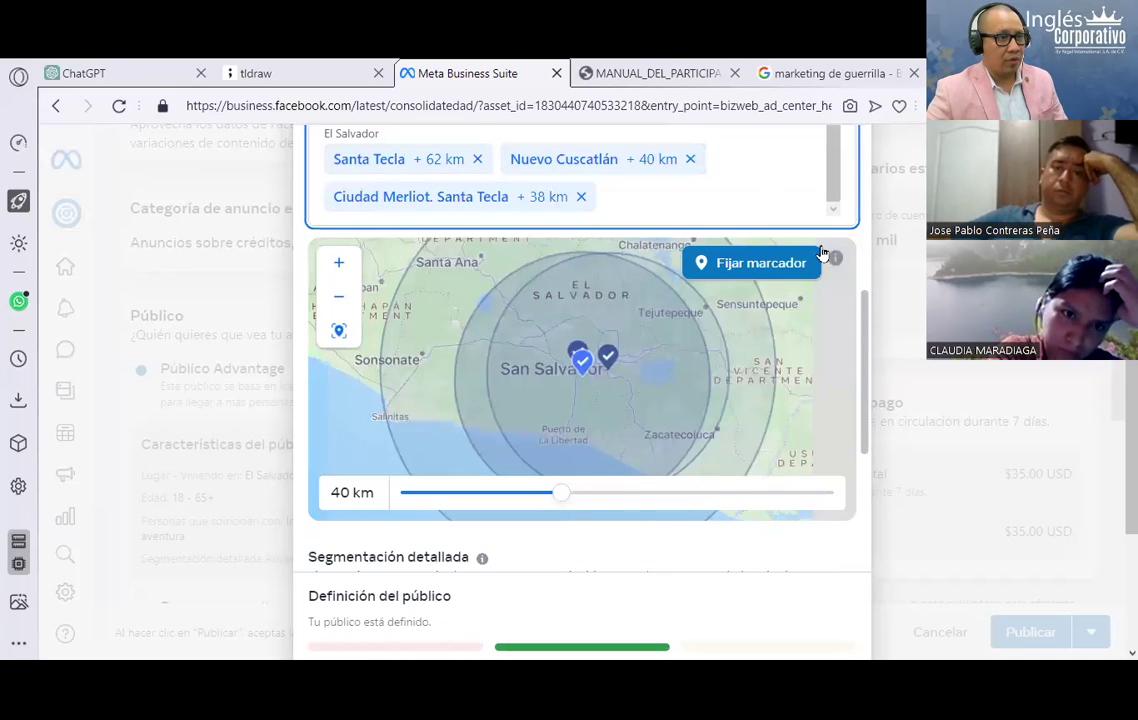
drag(554, 495, 621, 492)
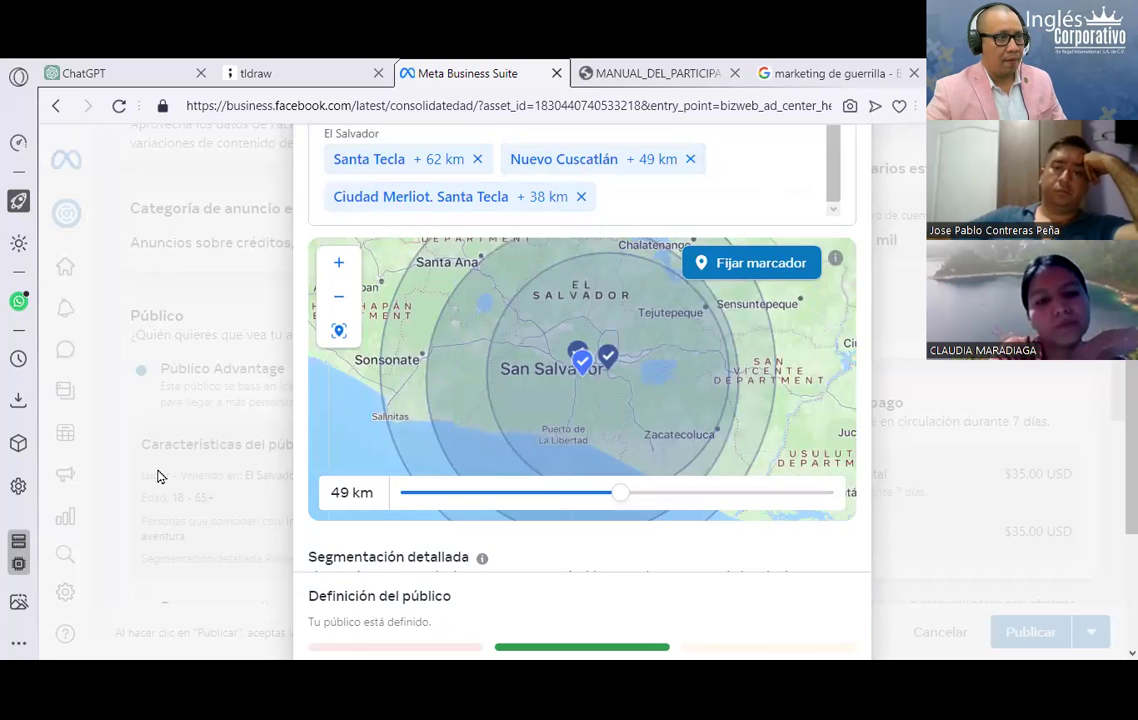
drag(867, 443, 866, 325)
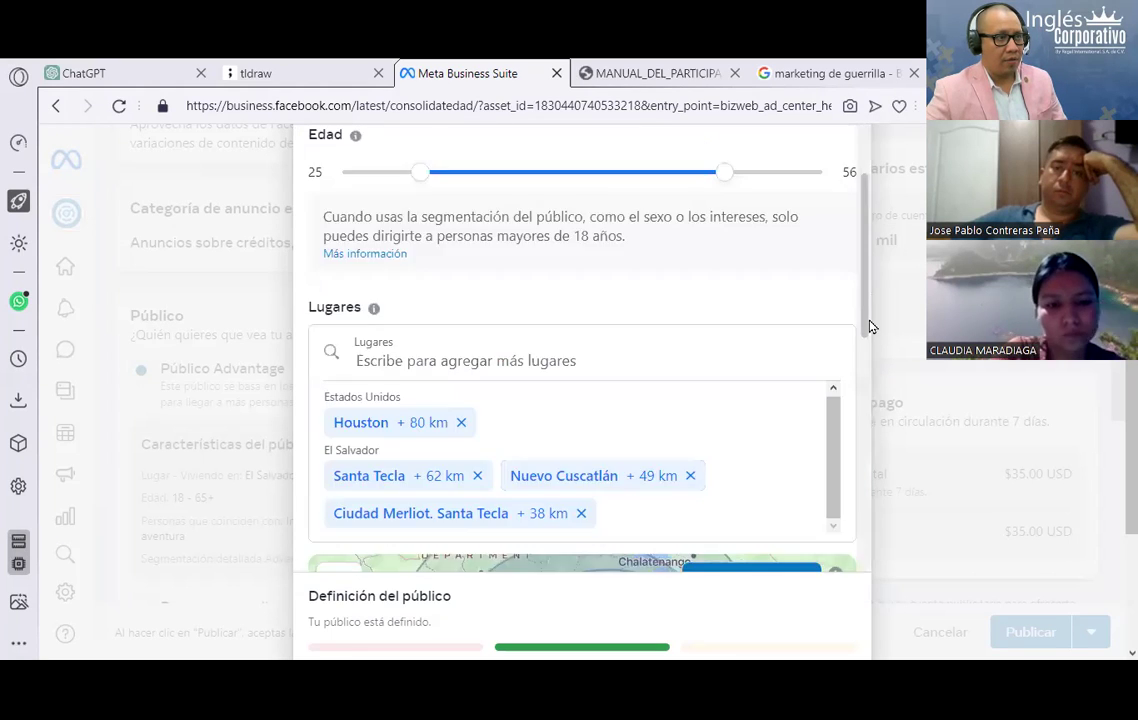
scroll(406, 361, down, 2)
- Add Antiguo Cuscatlán as a location with a 46 km radius
click(420, 167)
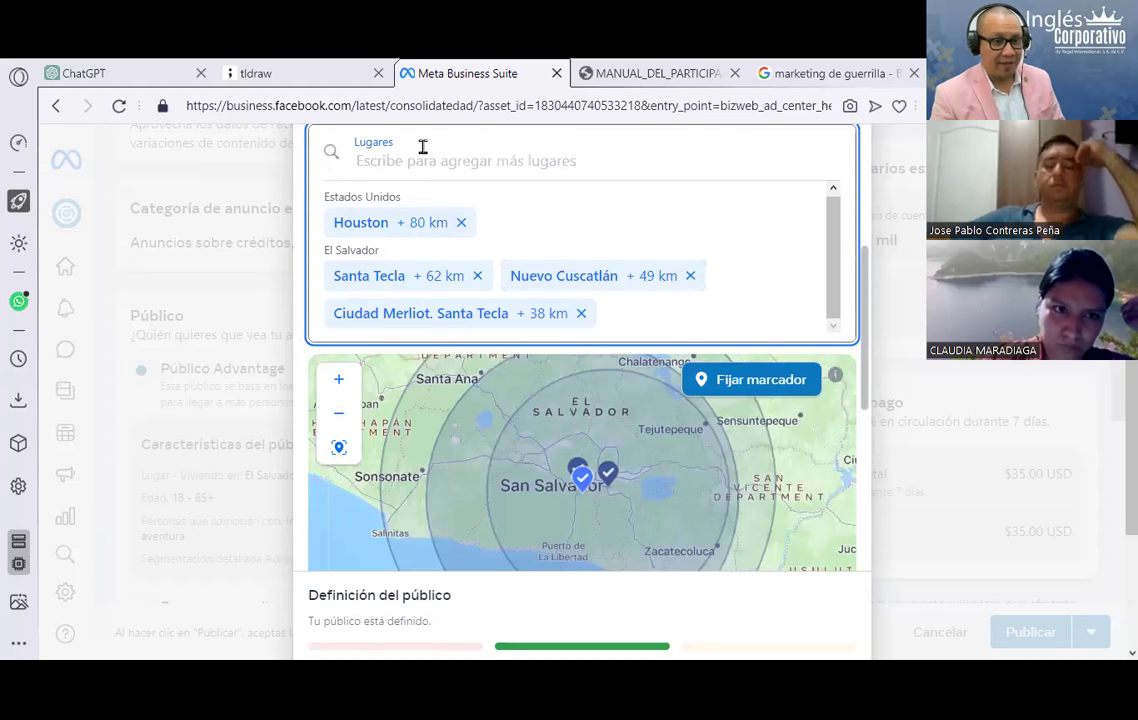
text(antiguo c)
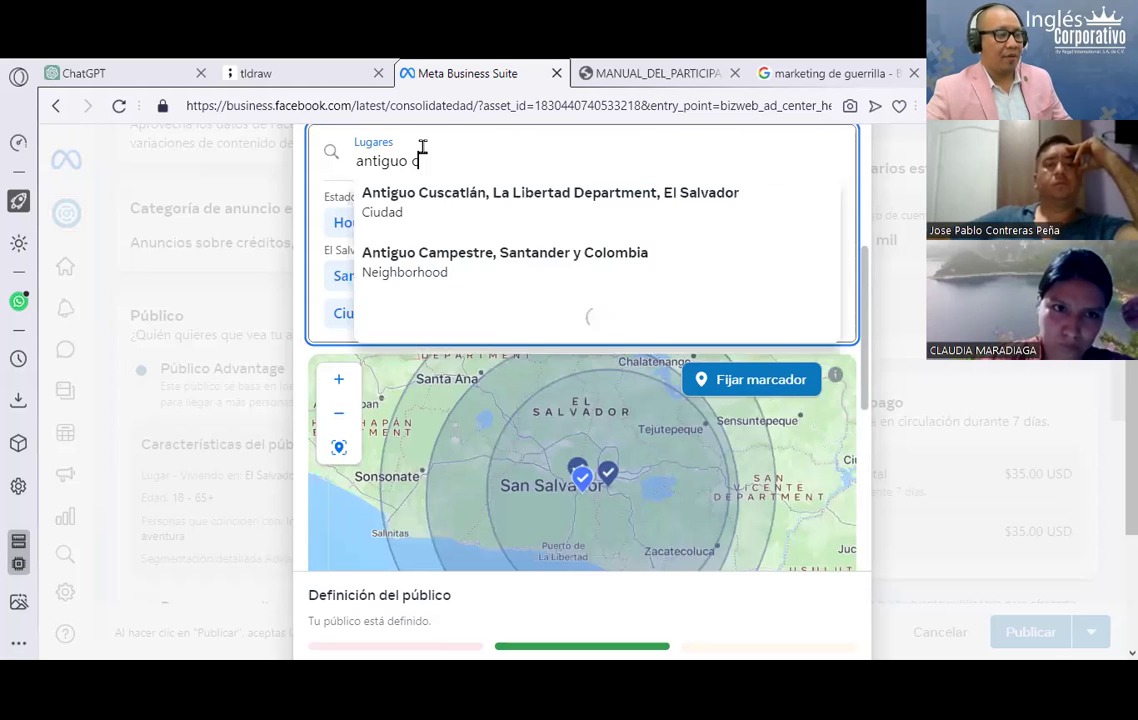
click(592, 208)
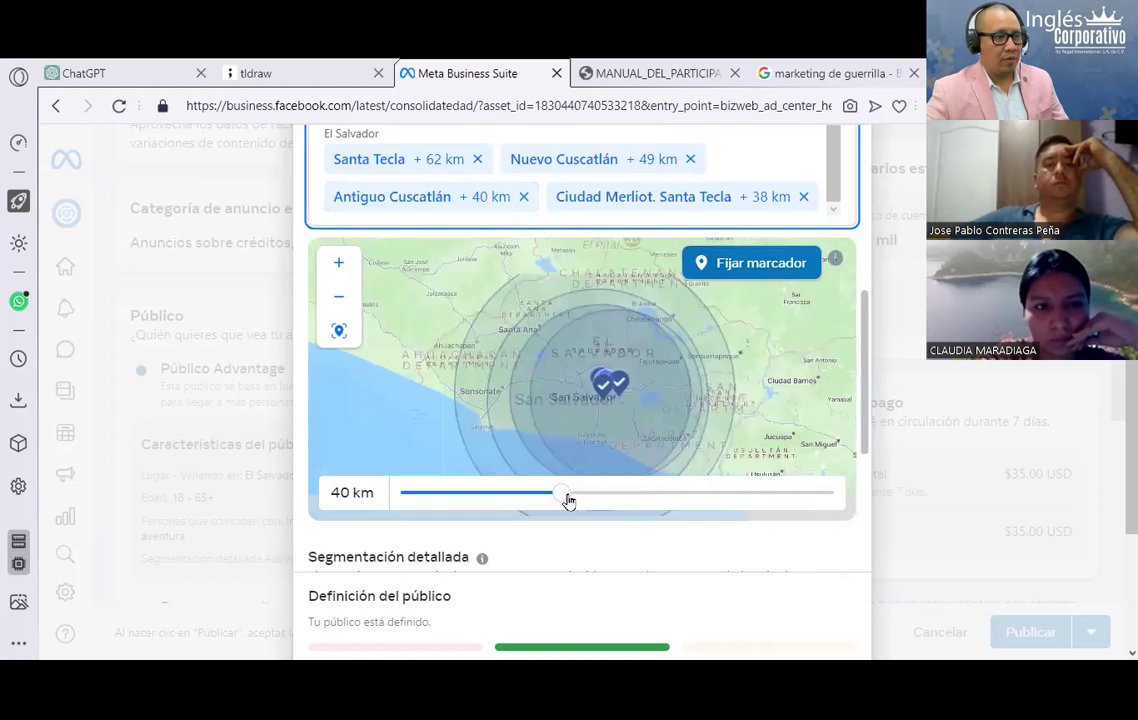
click(600, 493)
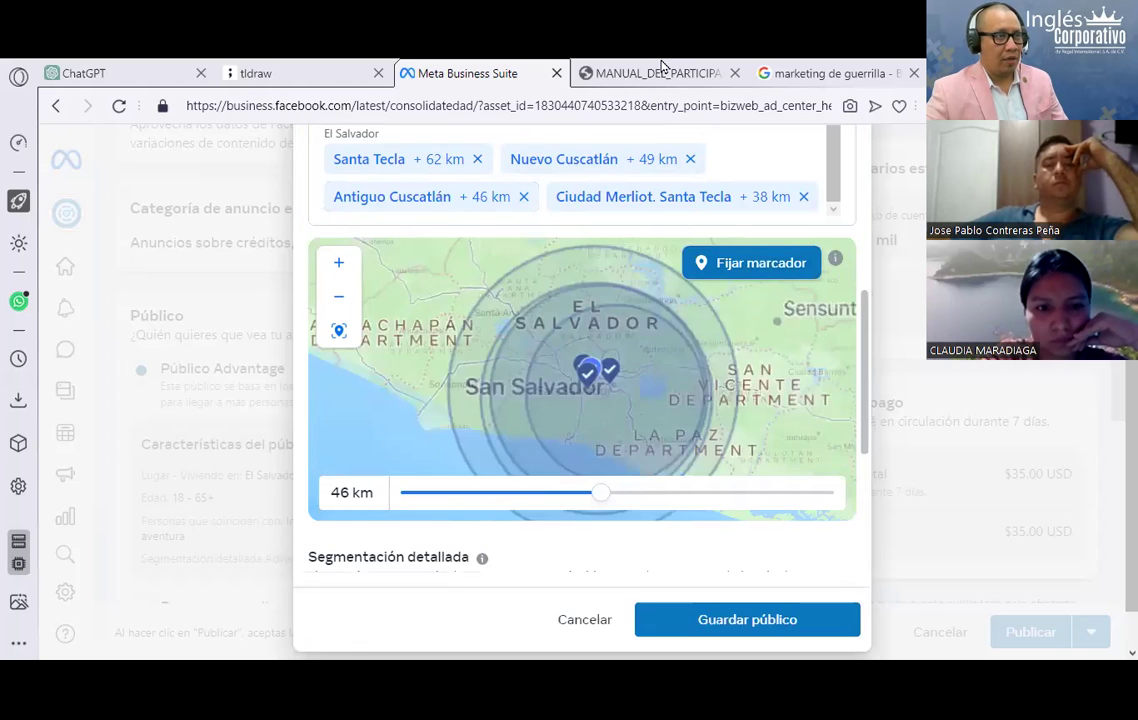
click(660, 68)
scroll(428, 400, down, 2)
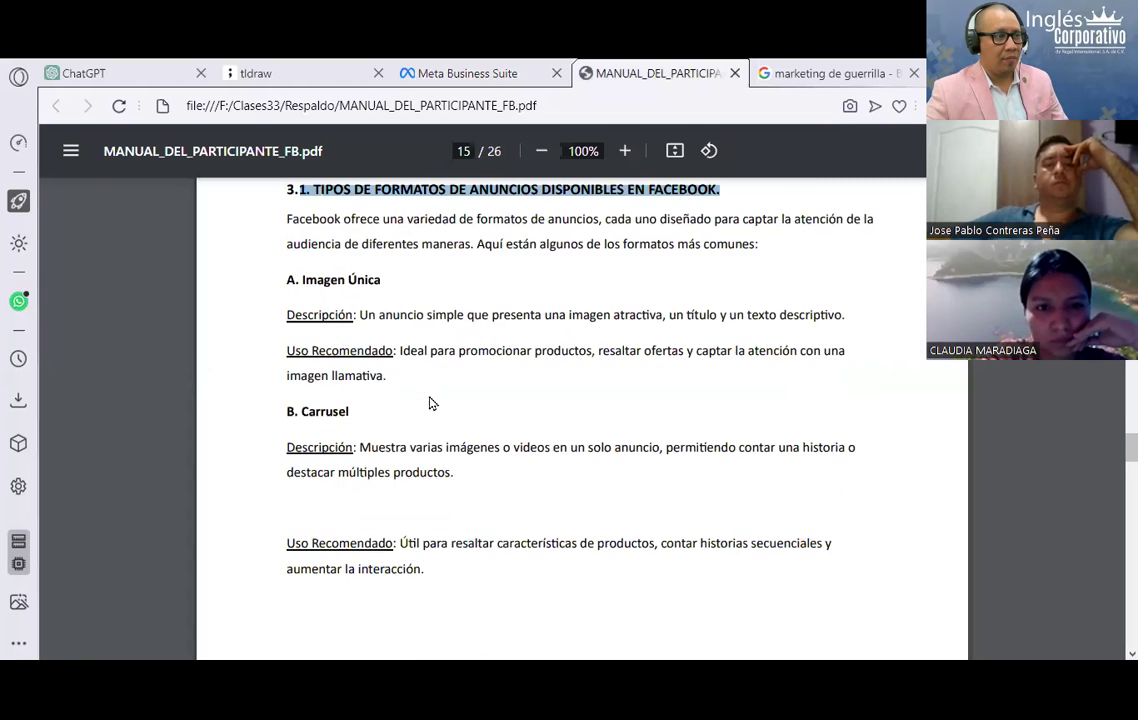
scroll(430, 402, down, 1)
scroll(429, 398, down, 3)
scroll(429, 398, down, 2)
scroll(380, 330, down, 1)
scroll(410, 325, down, 1)
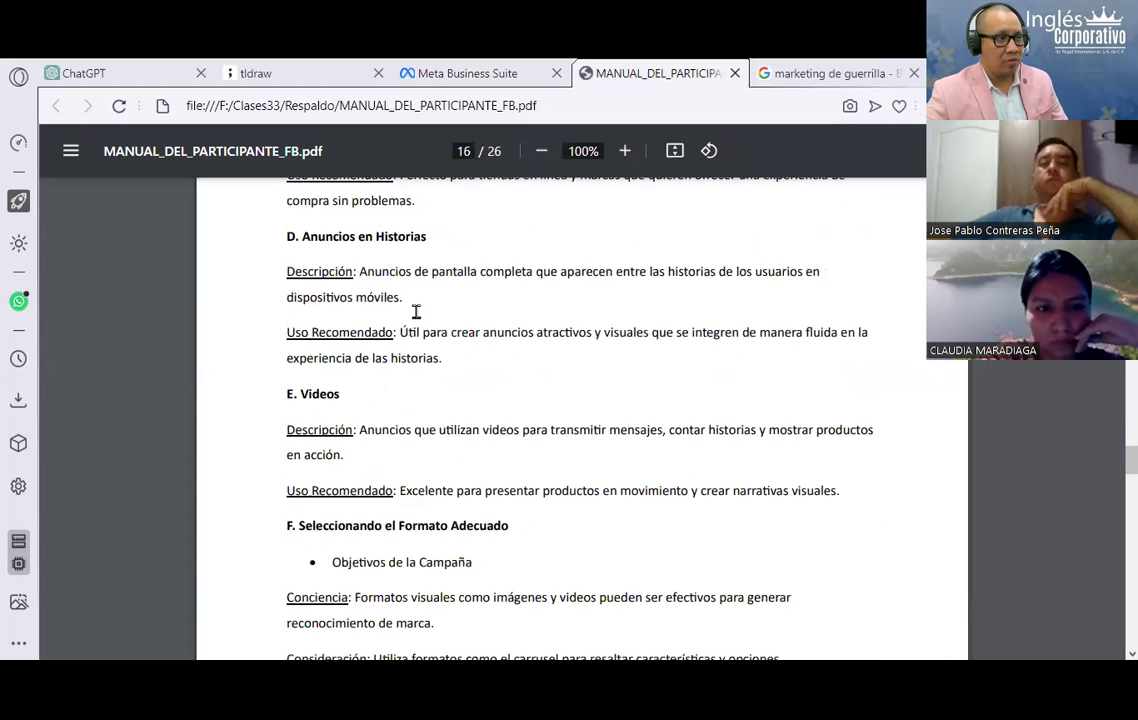
scroll(416, 315, down, 2)
scroll(418, 318, down, 1)
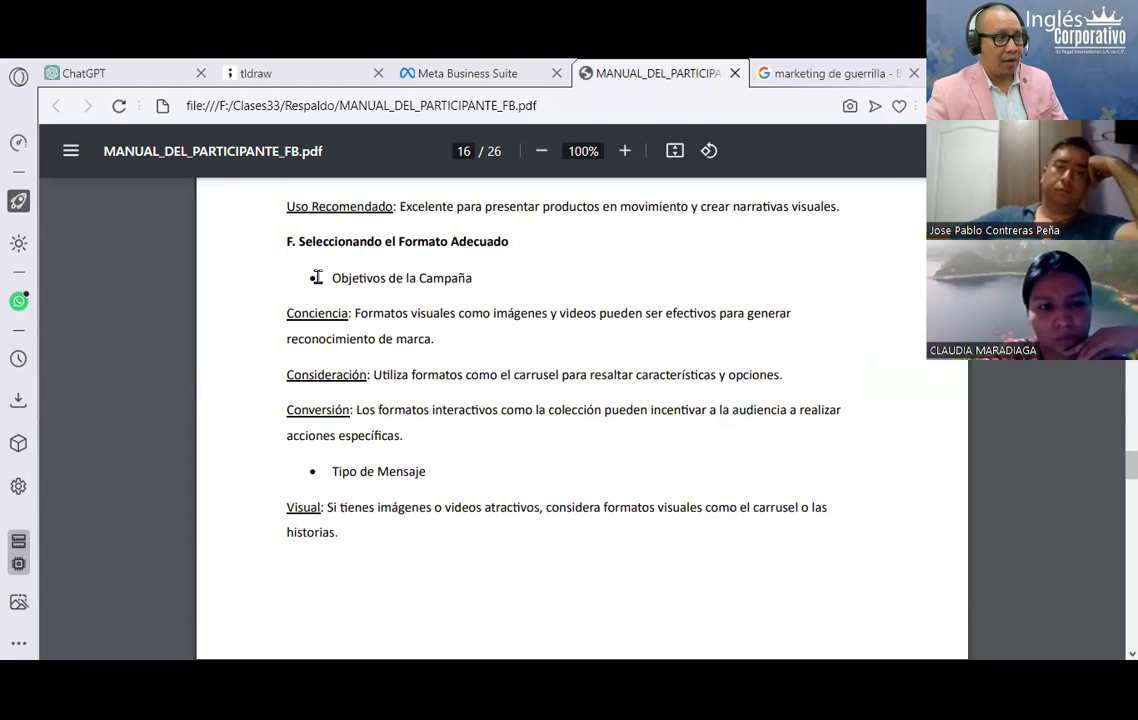
triple_click(554, 277)
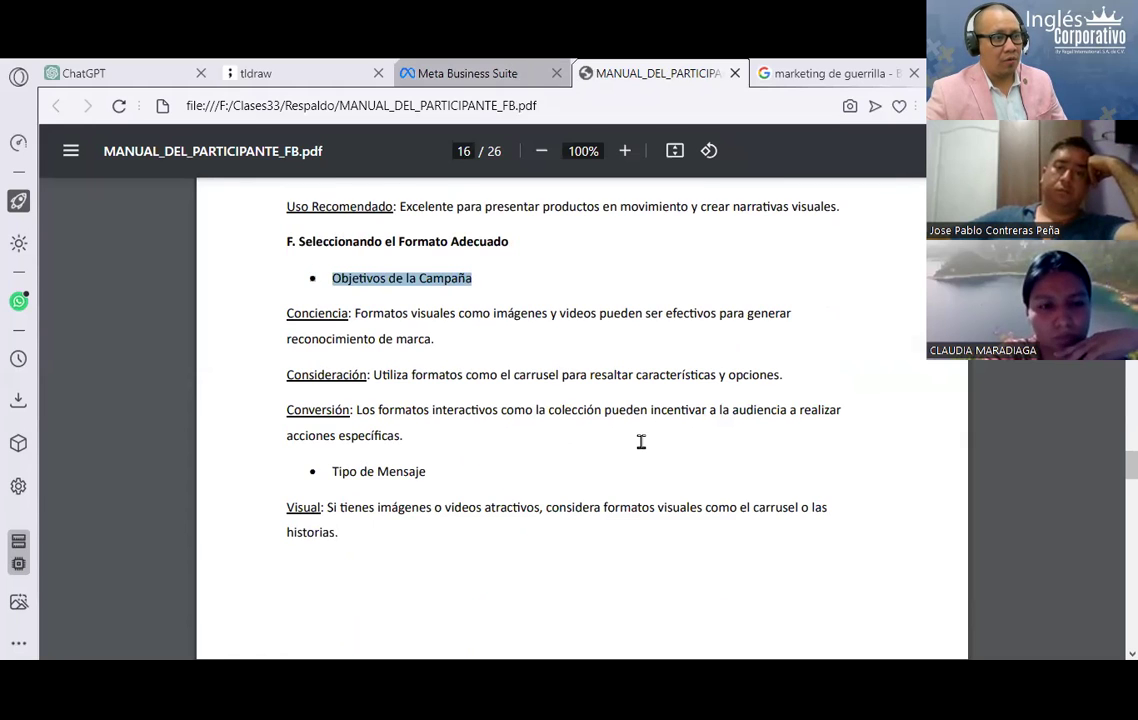
key(ctrl+shift+Tab)
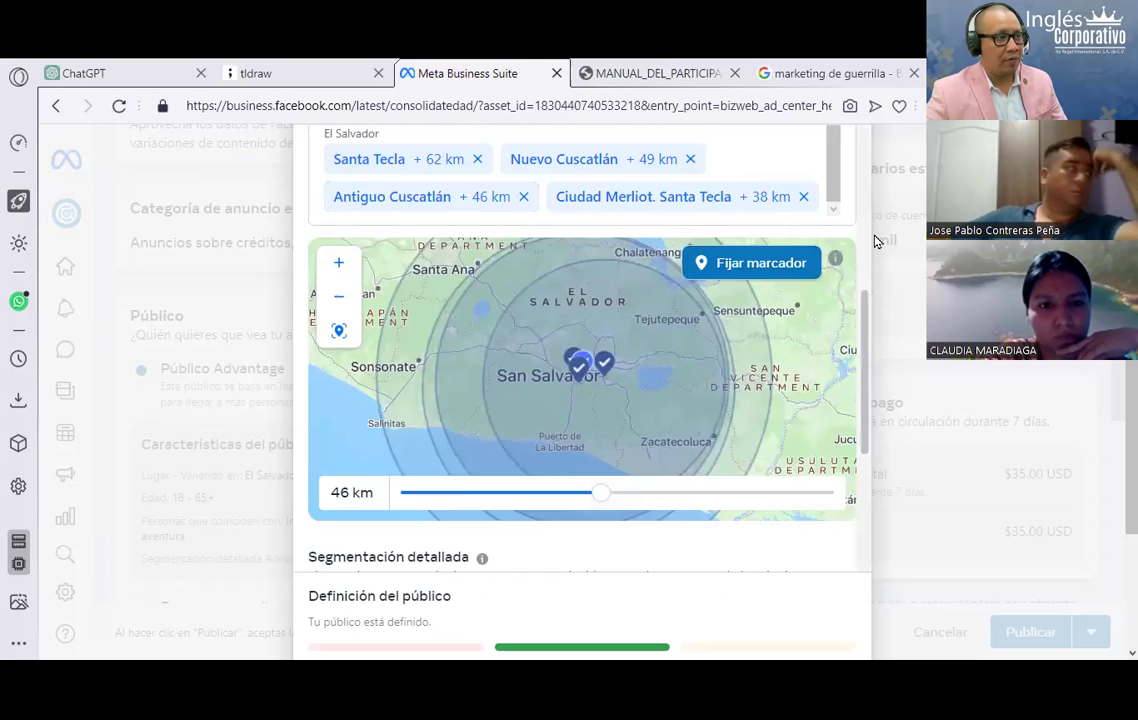
- Add Fiesta and the food and restaurant page admins suggestion to detailed targeting
scroll(879, 252, up, 3)
scroll(879, 252, down, 6)
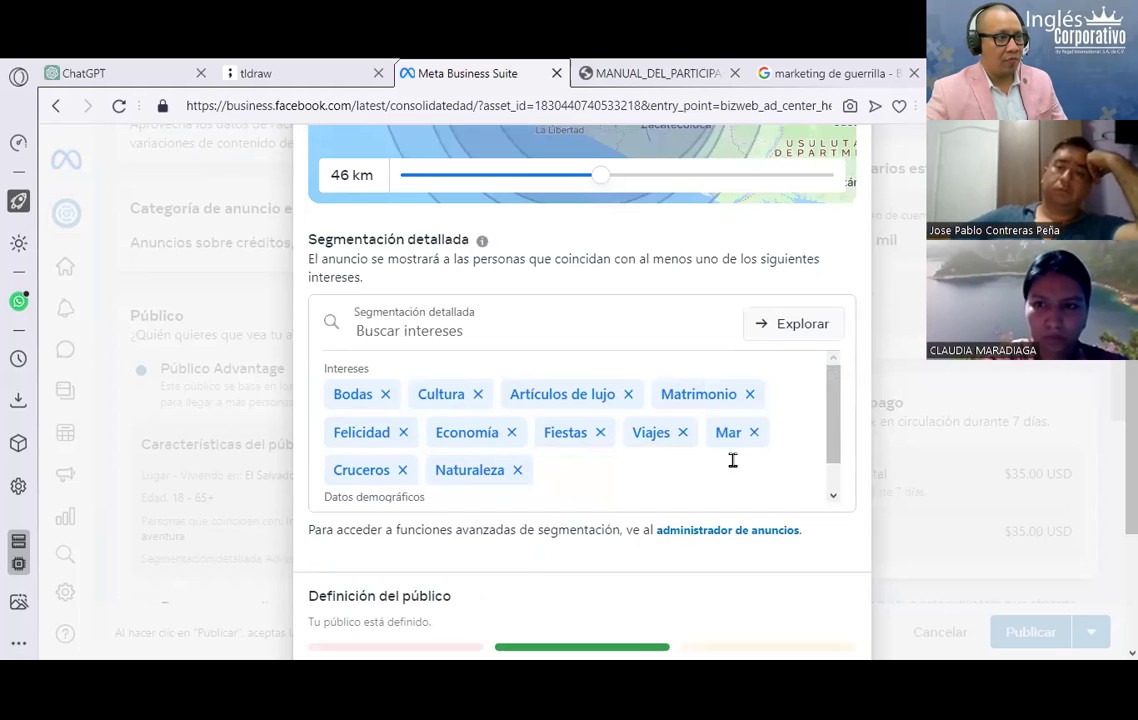
click(504, 333)
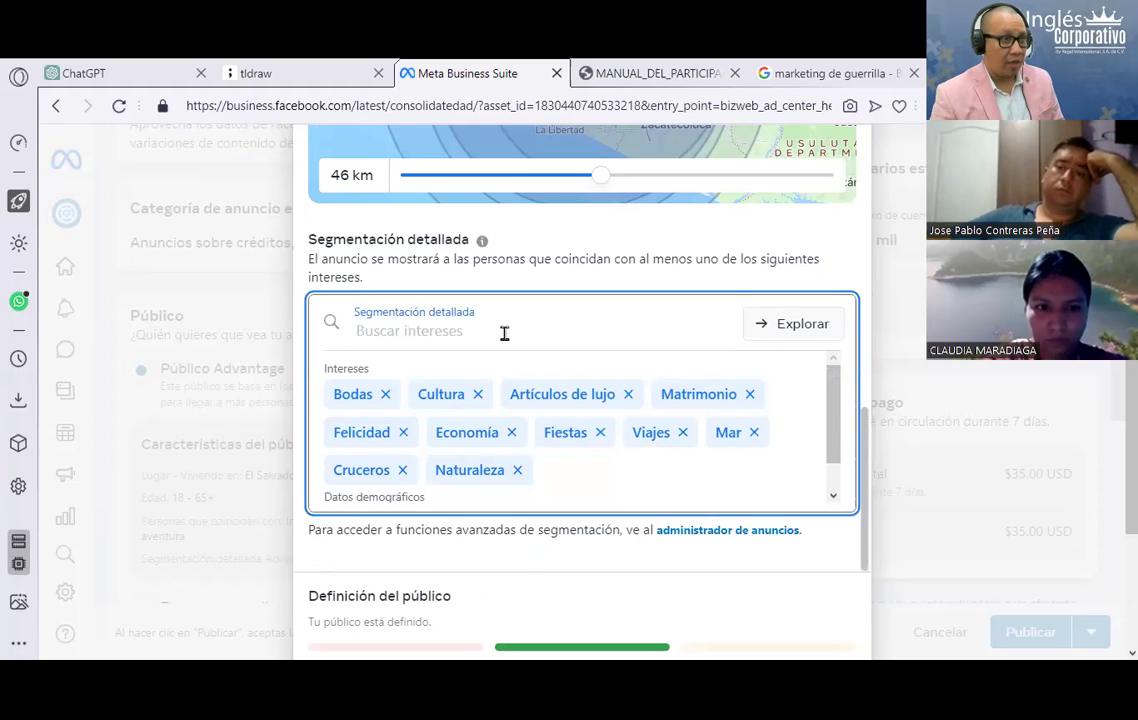
text(fiesta)
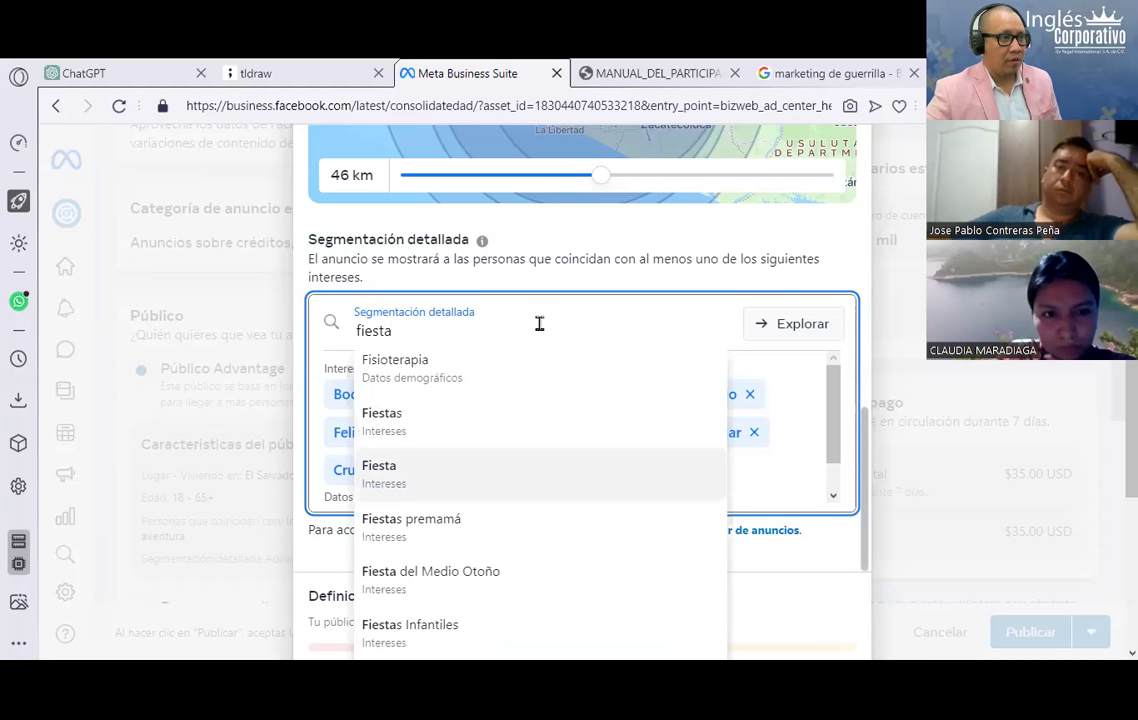
key(Return)
text(comida)
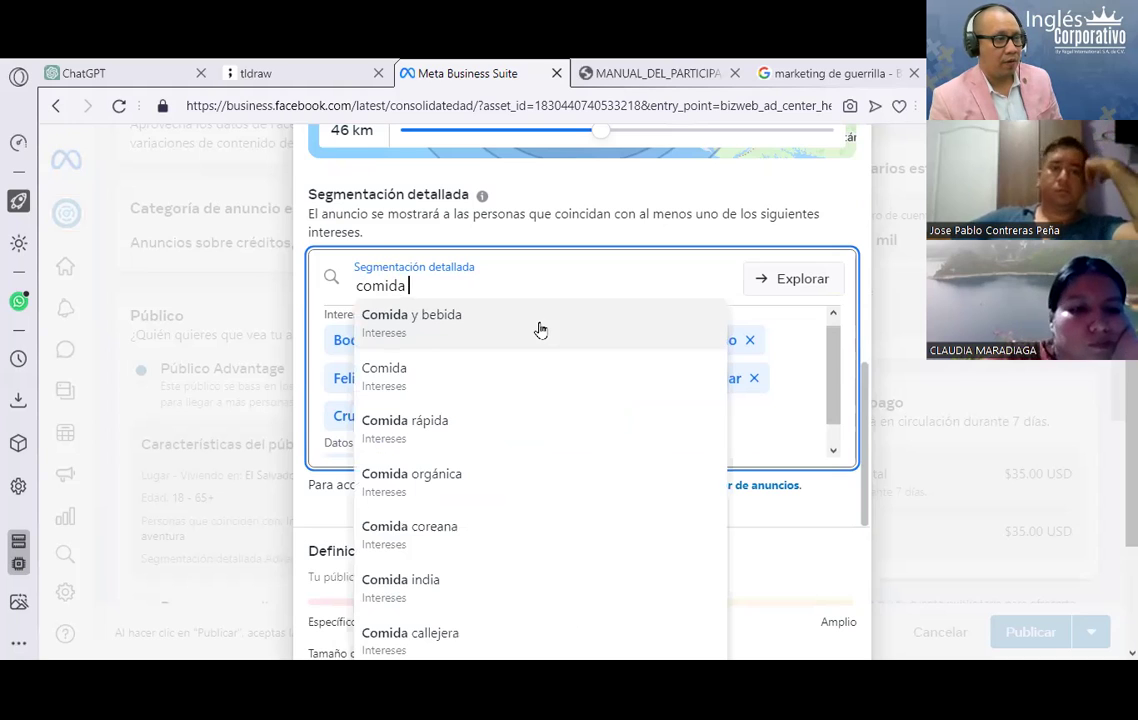
text( budd)
key(BackSpace)
key(BackSpace)
text(ffe)
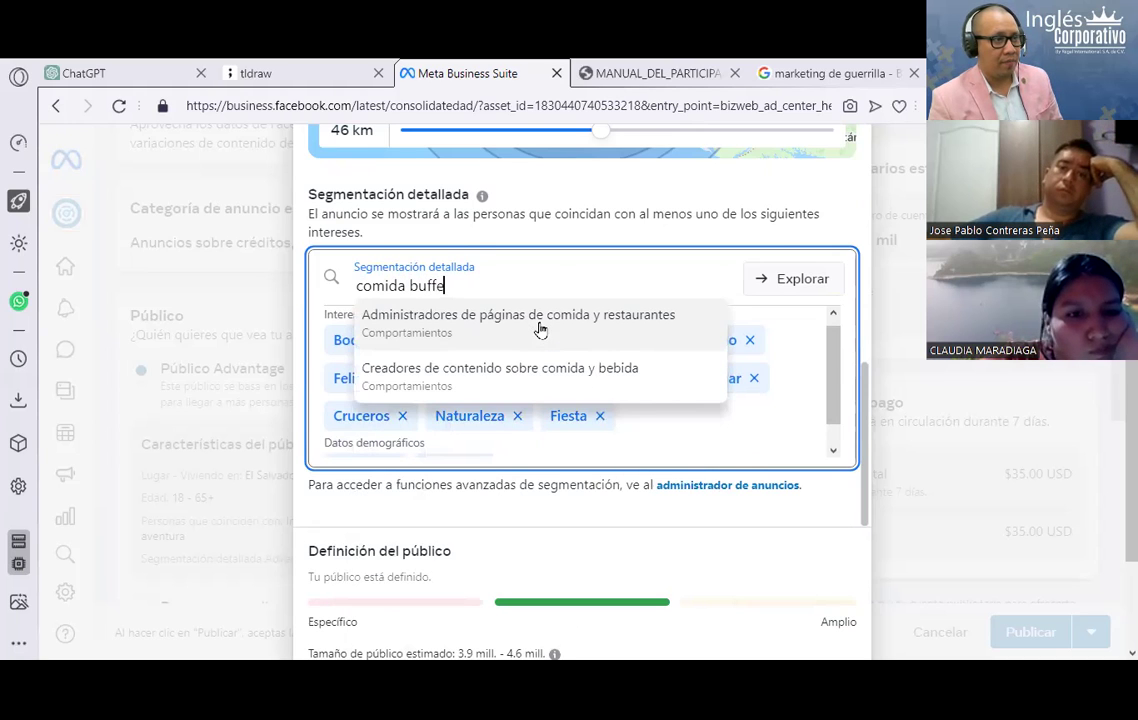
click(538, 328)
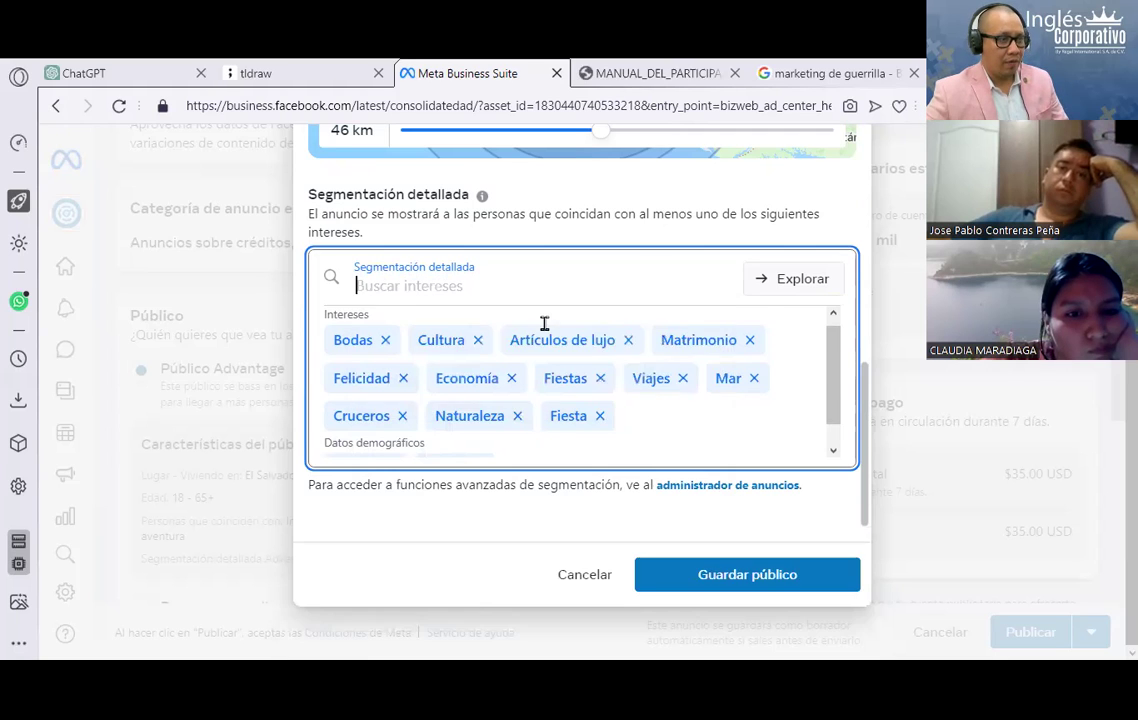
- Add Discoteca to the detailed targeting
text(pista de baile)
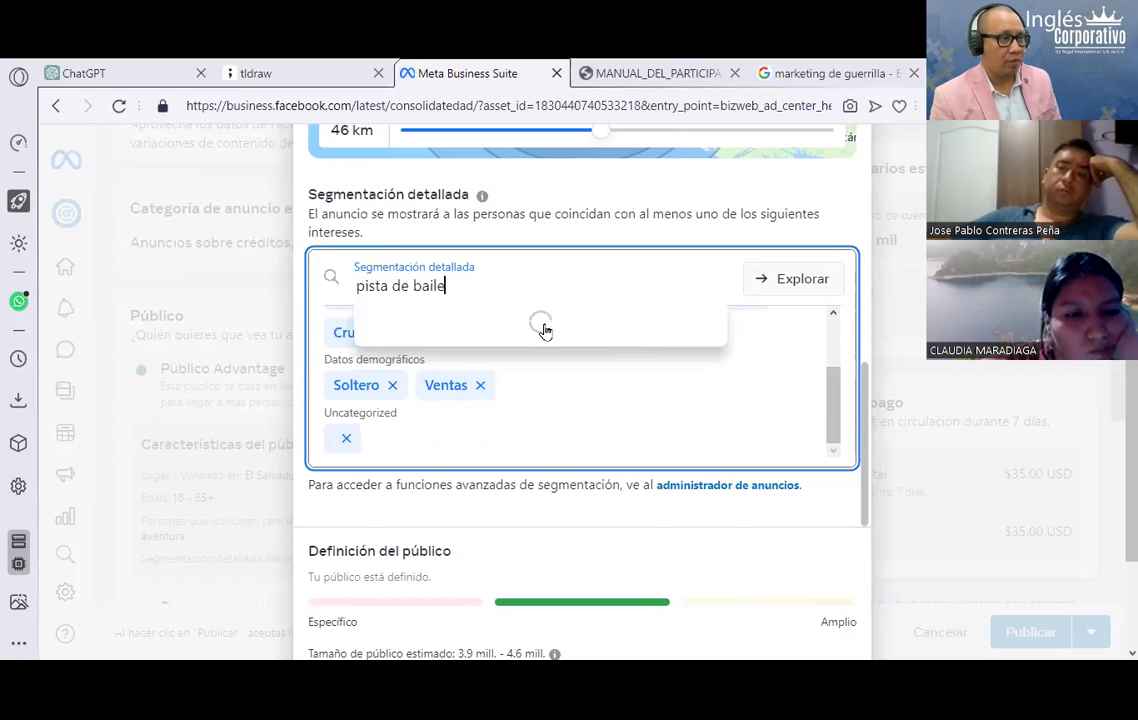
key(BackSpace)
key(BackSpace)
key(BackSpace)
key(BackSpace)
key(BackSpace)
key(BackSpace)
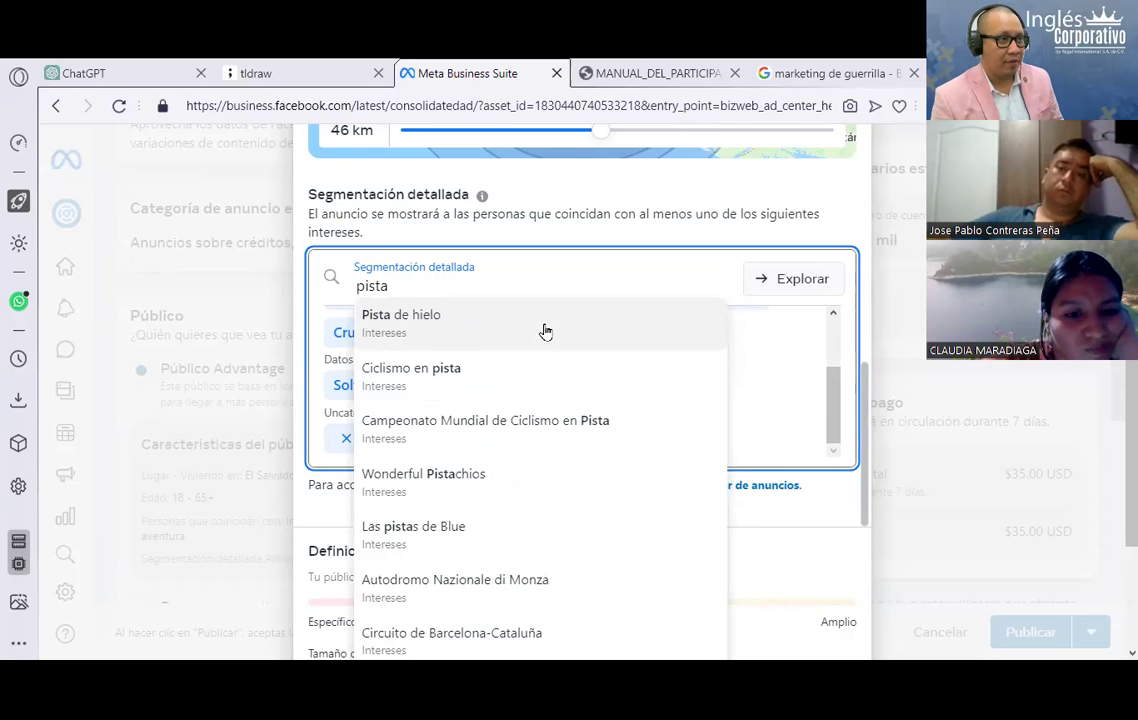
key(BackSpace)
key(BackSpace)
key(BackSpace)
key(BackSpace)
key(BackSpace)
text(discotec)
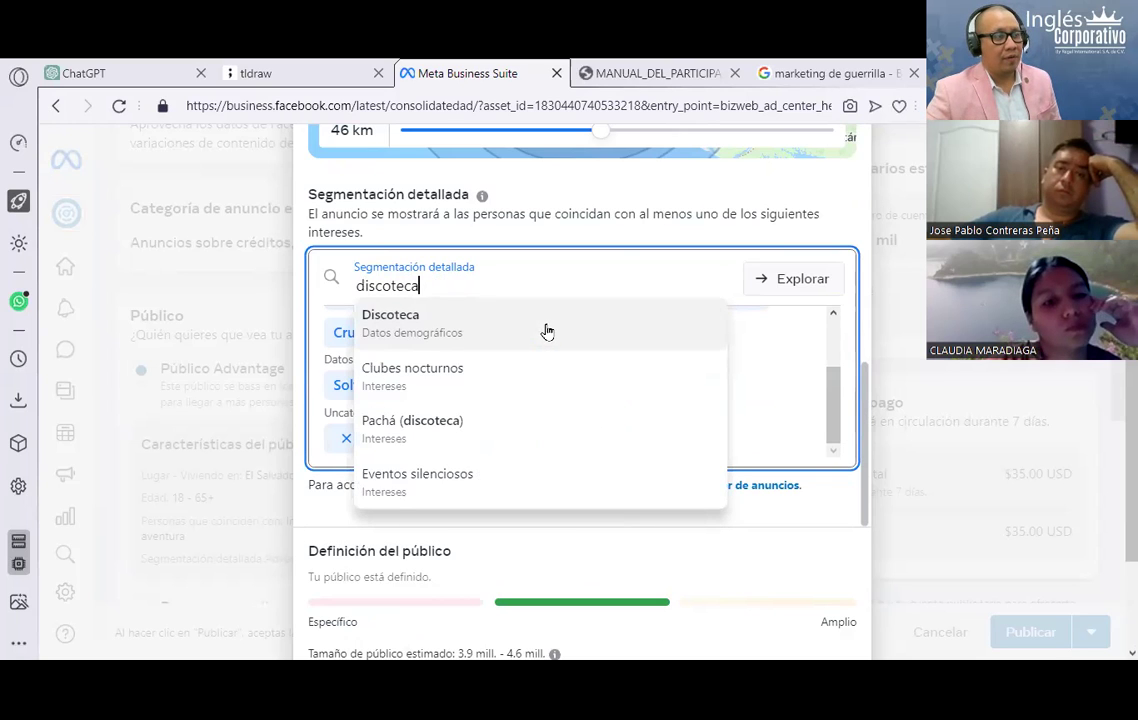
click(545, 325)
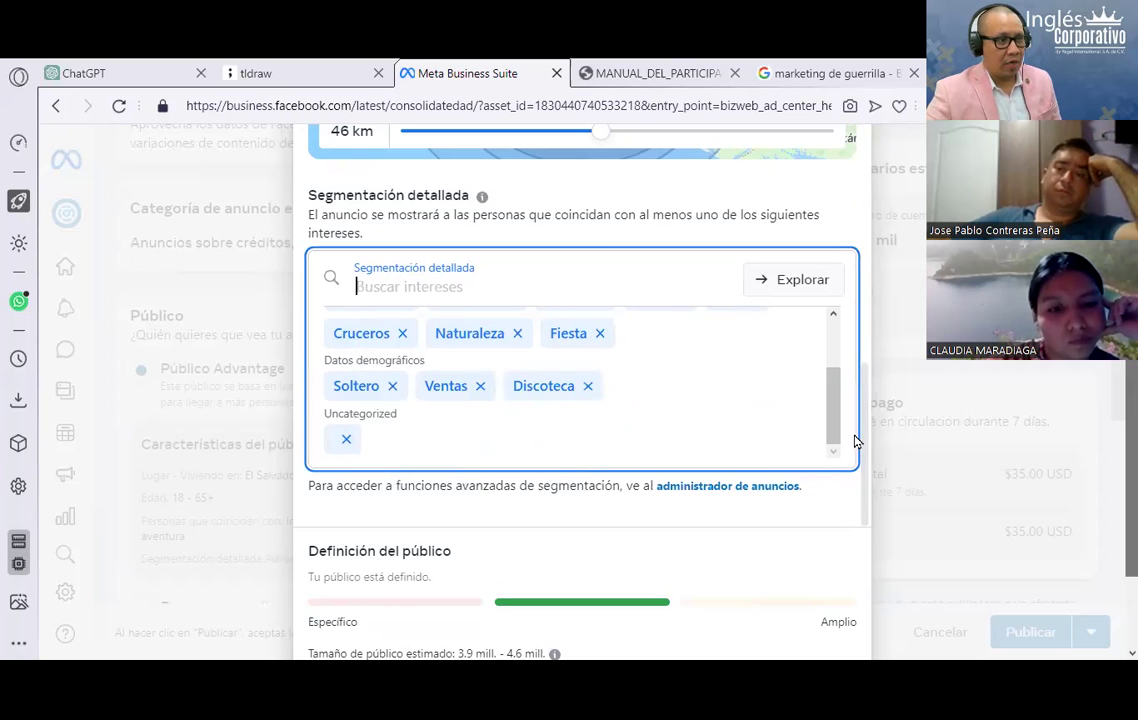
- Check the estimated audience size of 3.9–4.6 million
scroll(798, 437, down, 2)
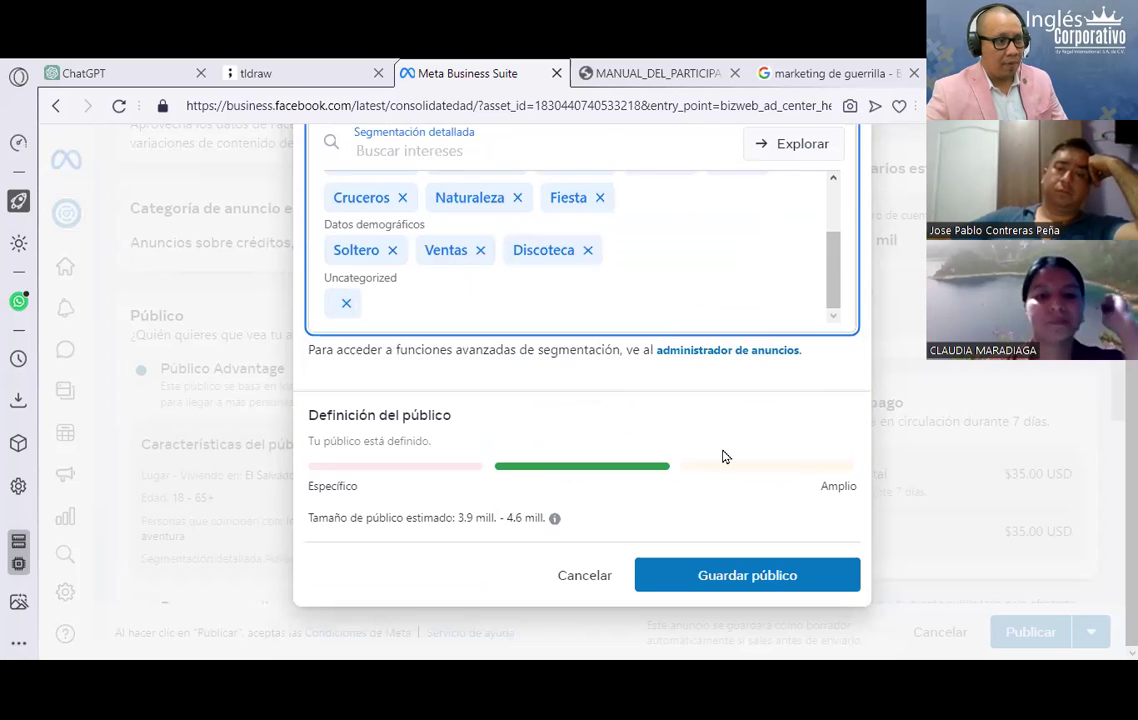
double_click(544, 519)
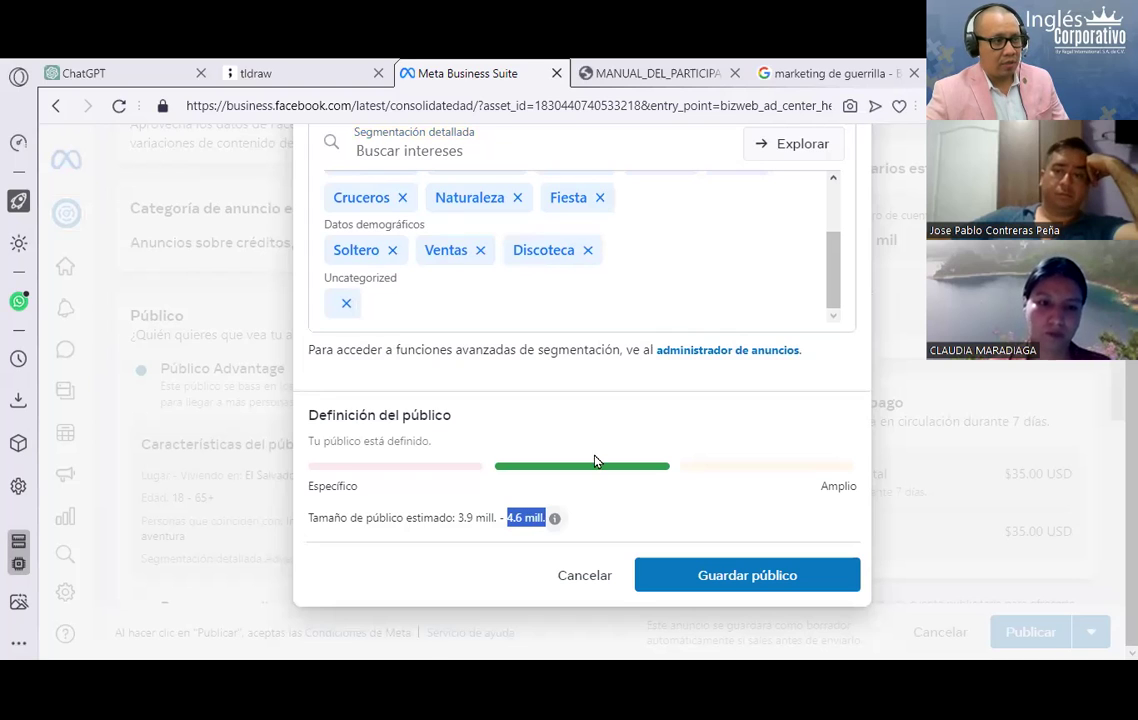
scroll(811, 406, up, 1)
scroll(811, 406, up, 3)
scroll(813, 420, up, 1)
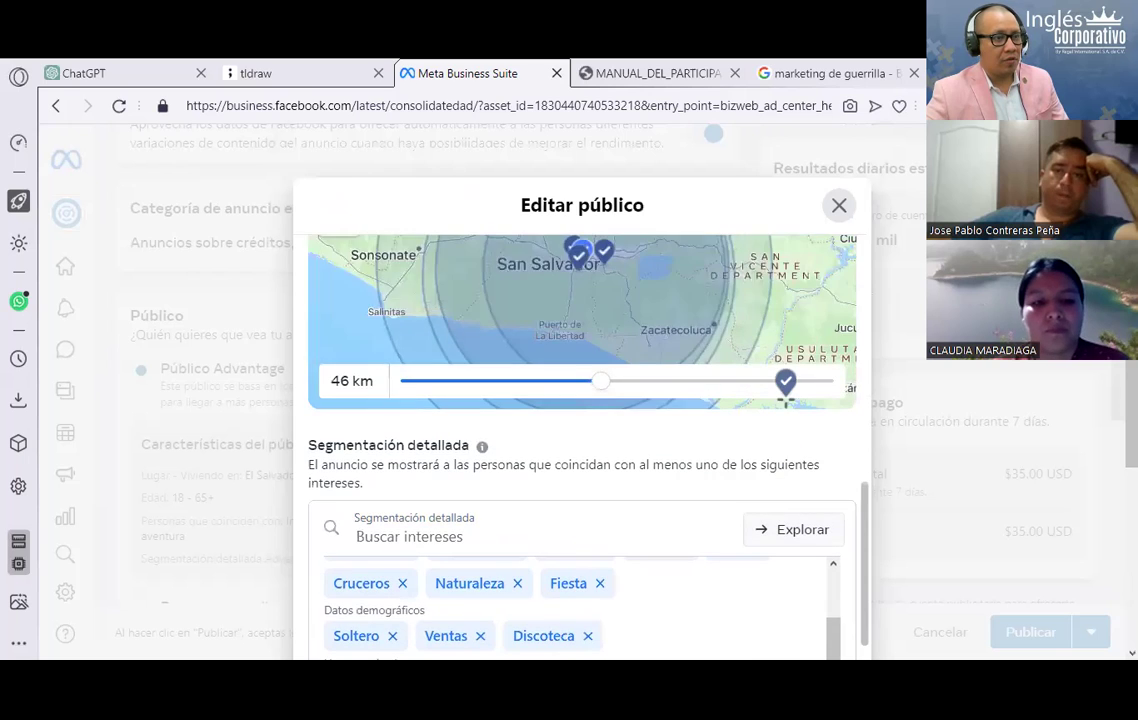
scroll(820, 463, down, 1)
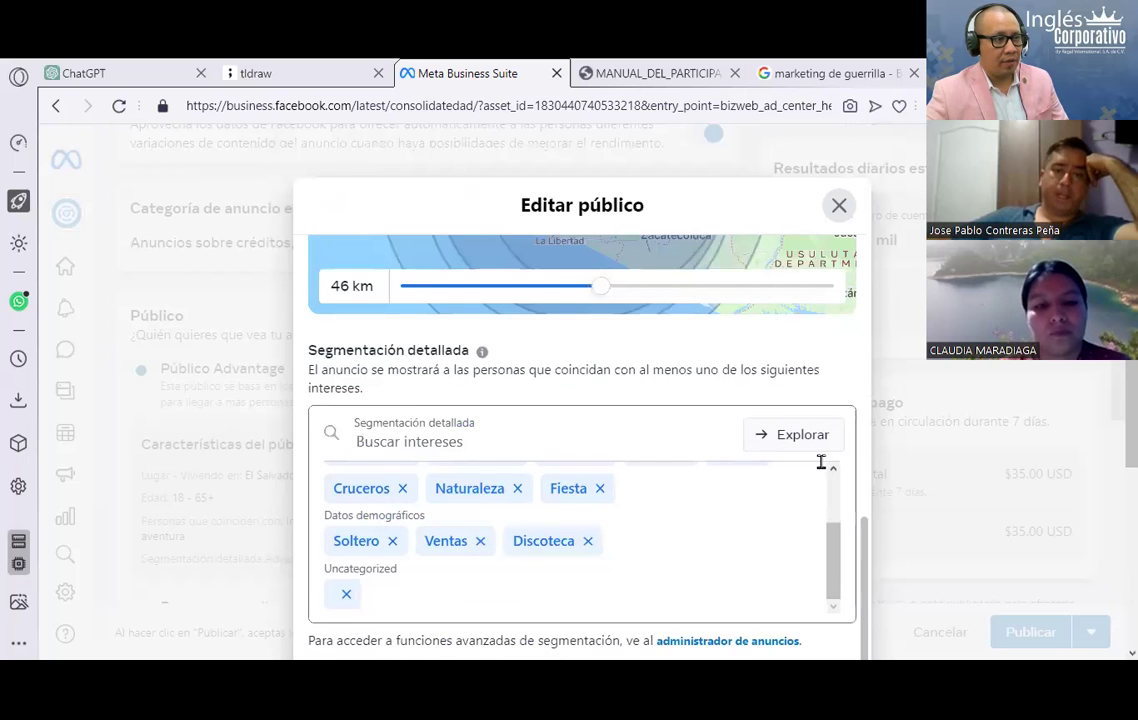
scroll(808, 470, down, 3)
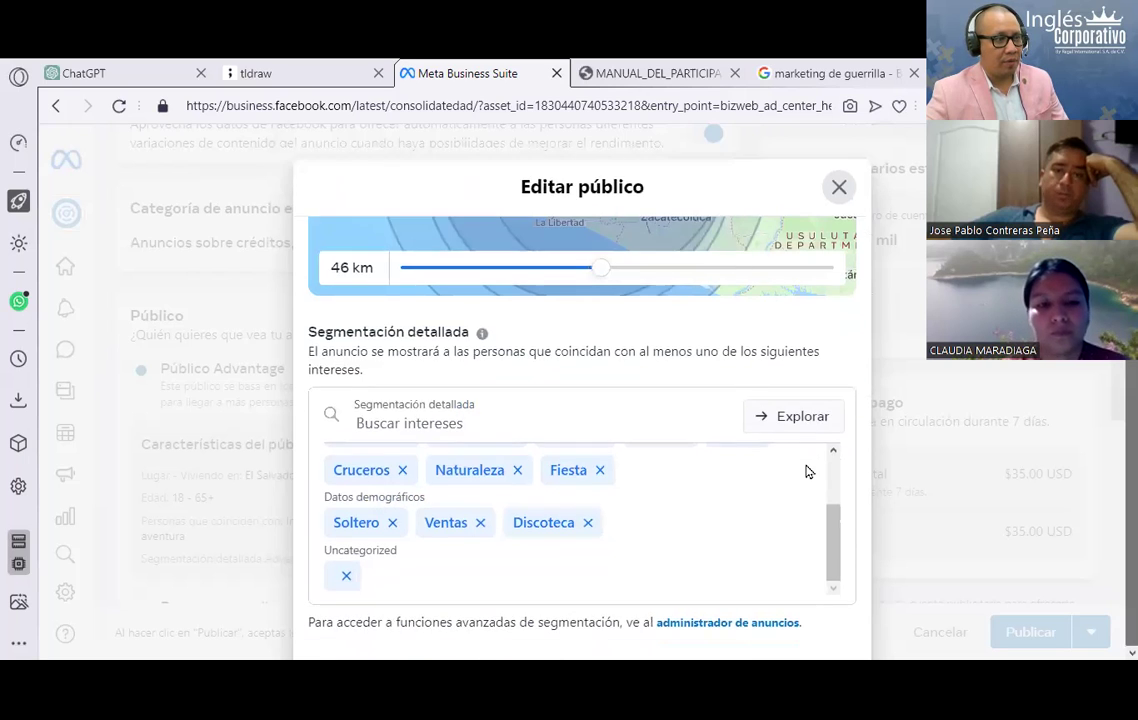
click(284, 70)
- Ask ChatGPT for 25 one-word Facebook ad interests for the wedding-planning audience
click(140, 66)
scroll(598, 400, down, 2)
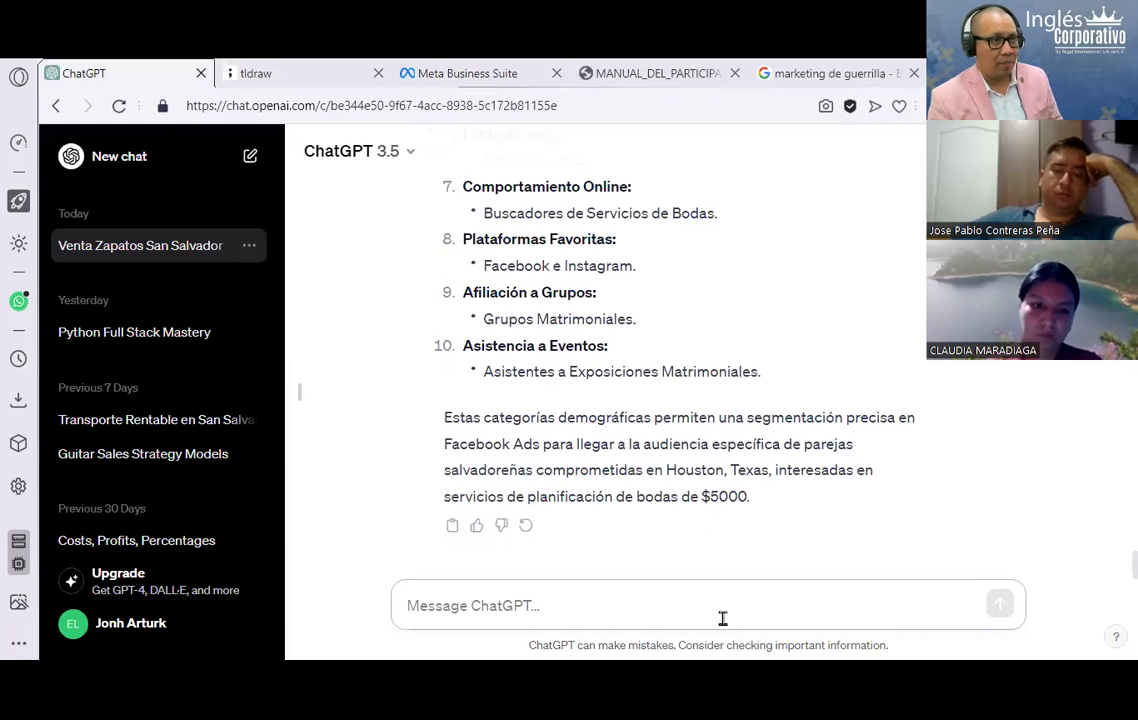
text(Pa)
text(ar 2)
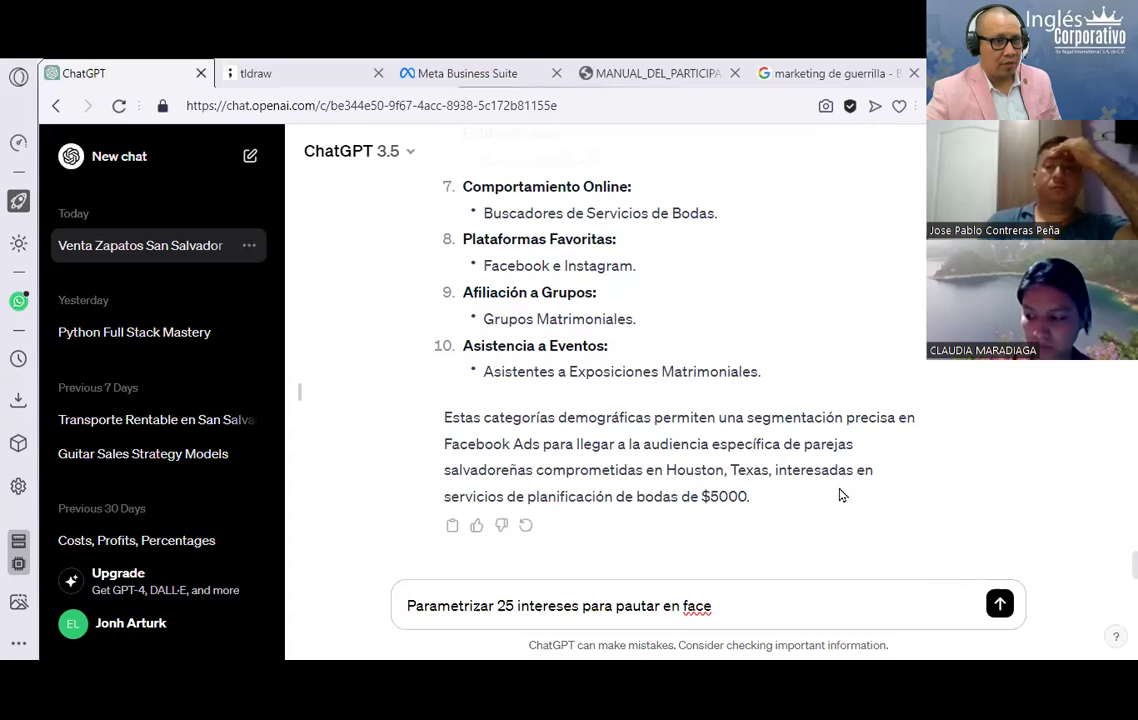
text(book en 1)
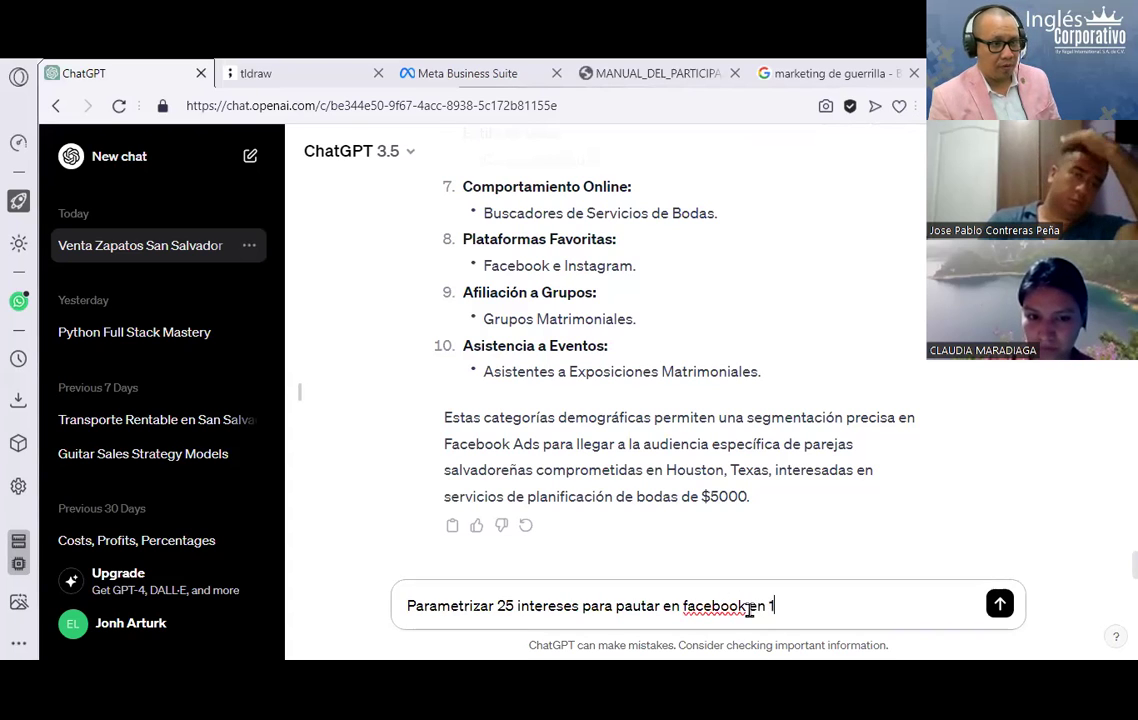
text( pañlab)
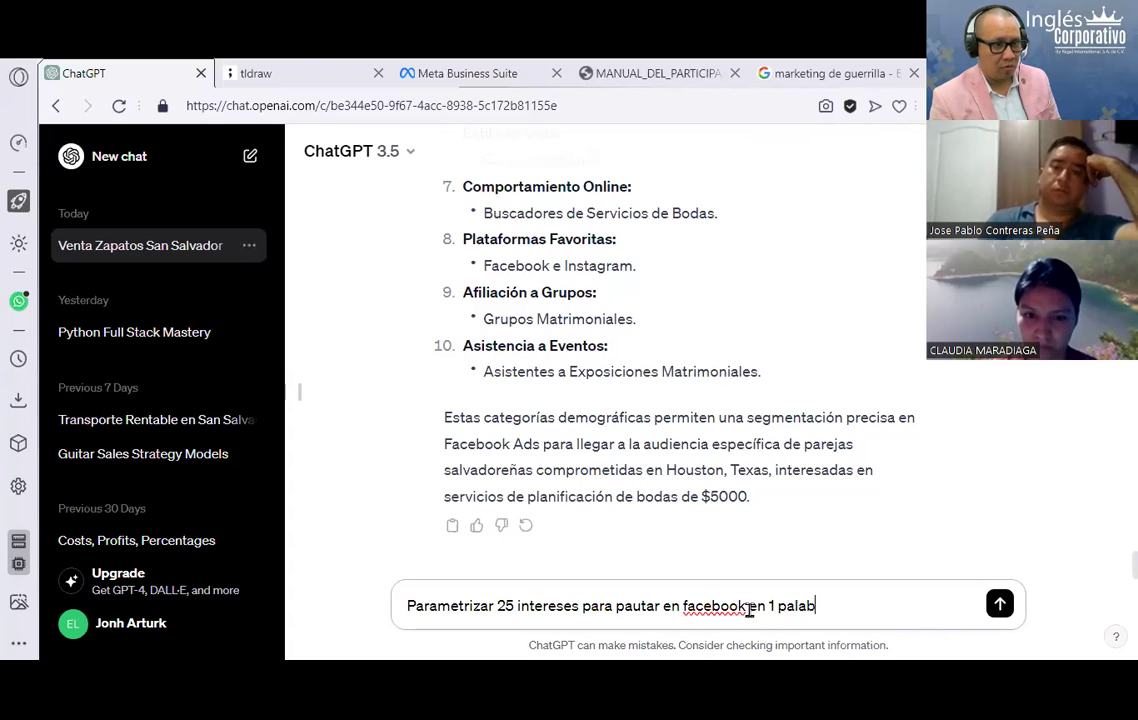
text(cada uno:)
key(Return)
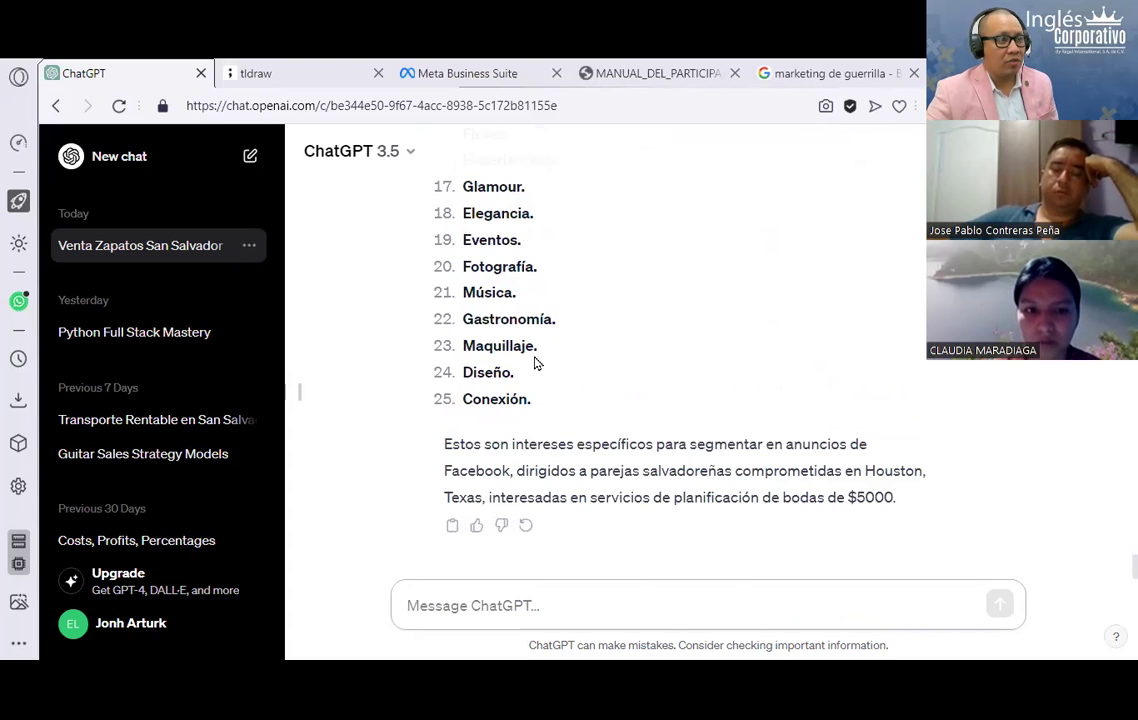
- Scroll through ChatGPT's 25-item reply, from Bodas and Compromiso to Conexión
scroll(535, 361, up, 2)
scroll(535, 361, up, 5)
scroll(537, 365, up, 2)
scroll(540, 372, up, 2)
scroll(543, 384, down, 4)
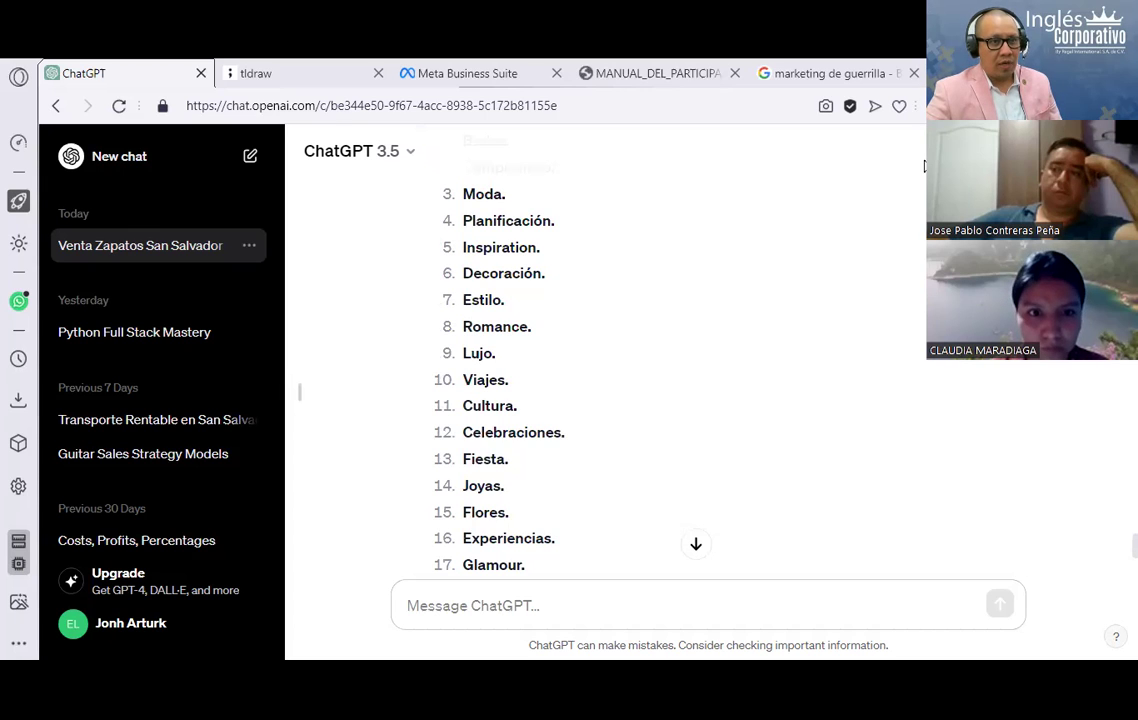
scroll(713, 425, down, 4)
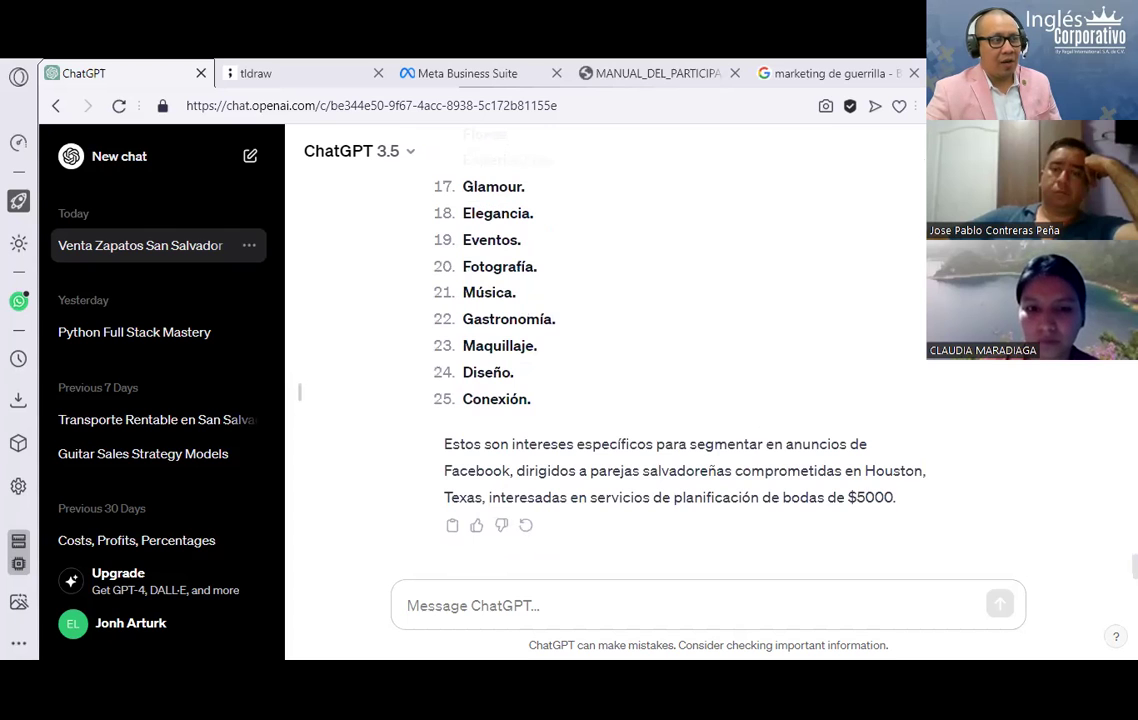
scroll(677, 418, up, 3)
scroll(676, 419, up, 3)
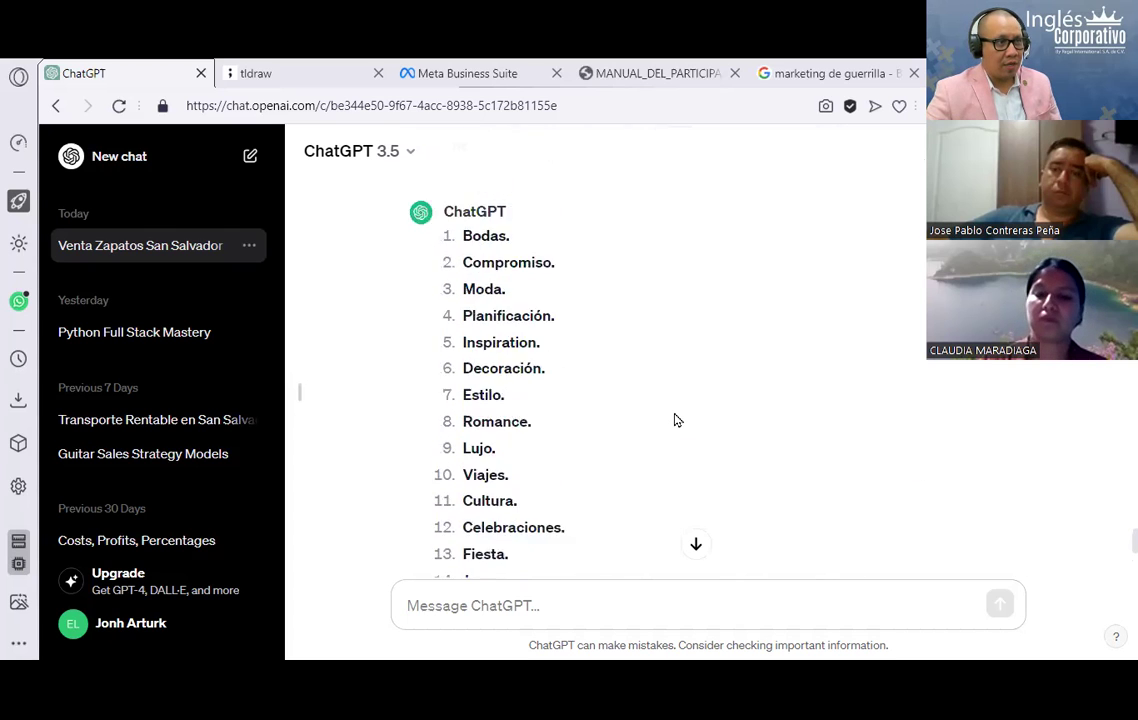
scroll(495, 325, down, 1)
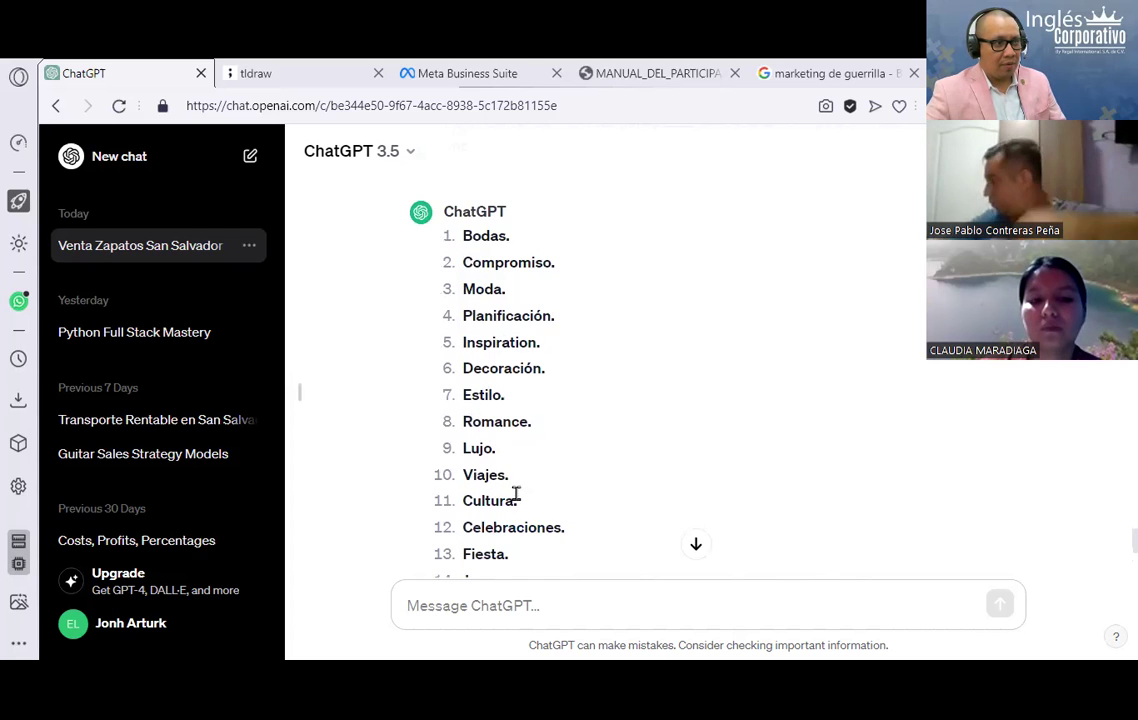
scroll(517, 521, down, 1)
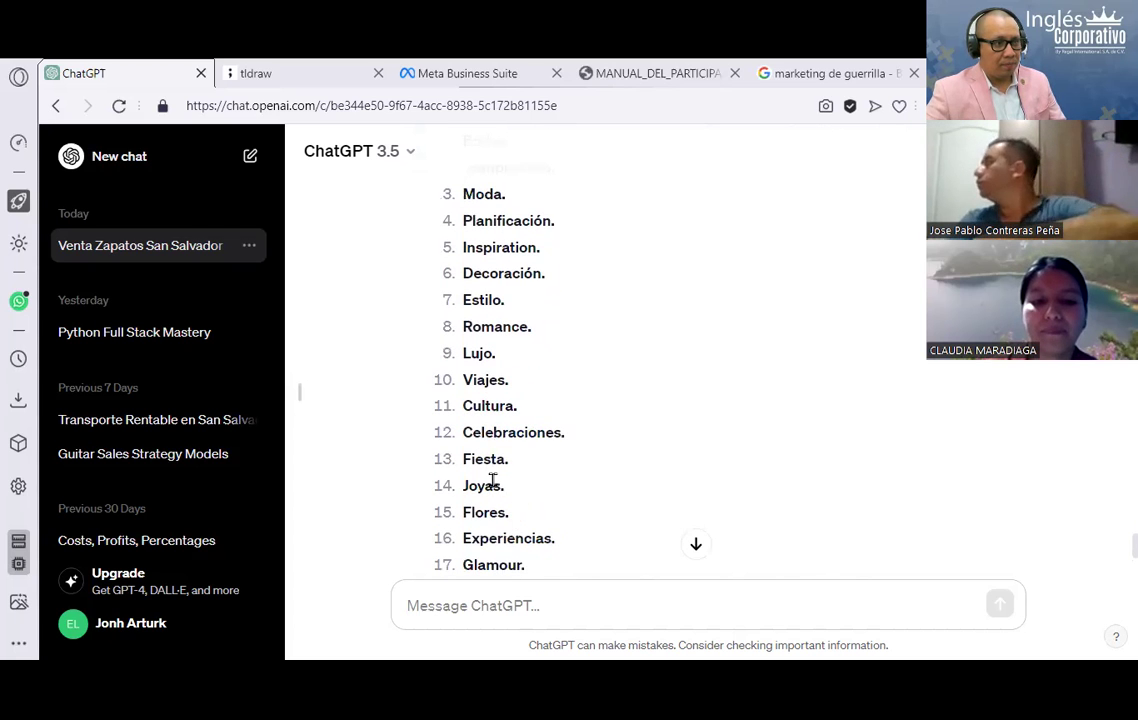
- Add Joyas as a detailed-targeting interest in the Meta Business Suite audience
click(452, 75)
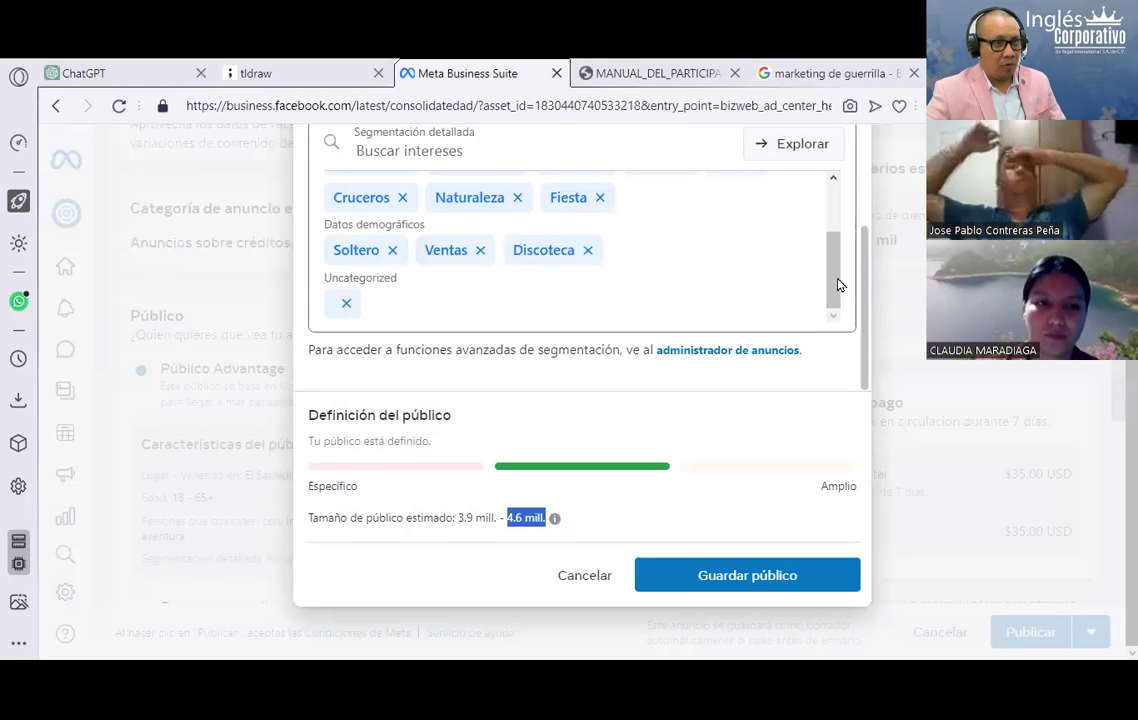
drag(838, 285, 842, 235)
scroll(842, 236, up, 1)
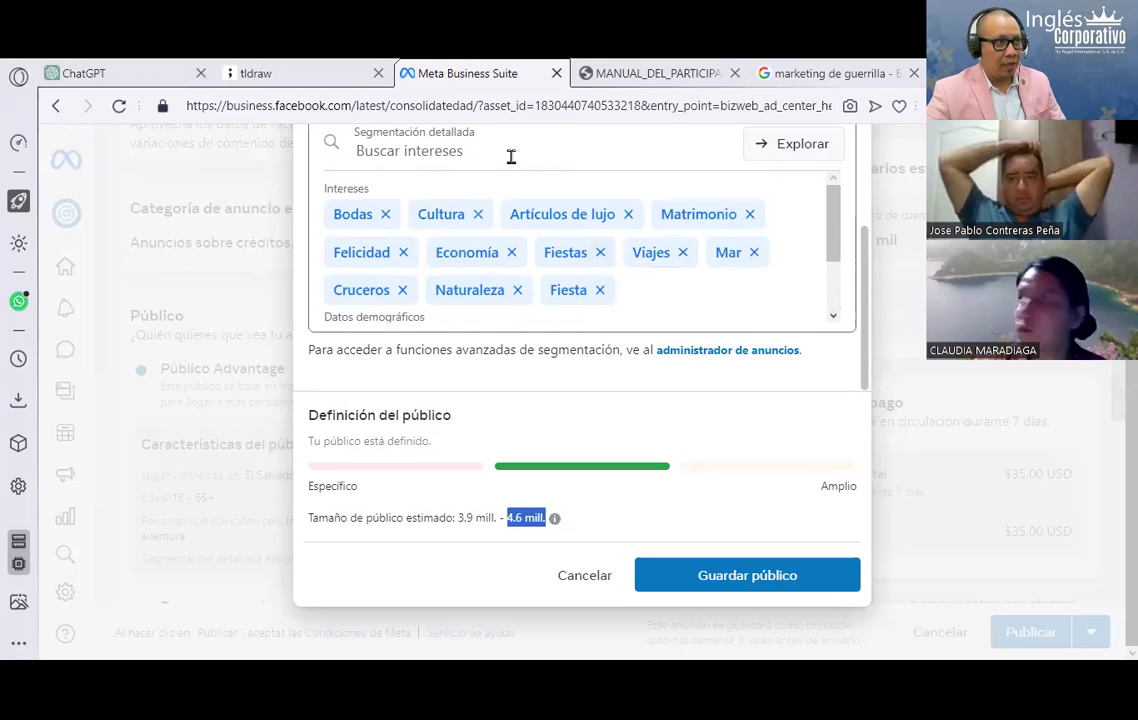
click(510, 156)
text(joyas)
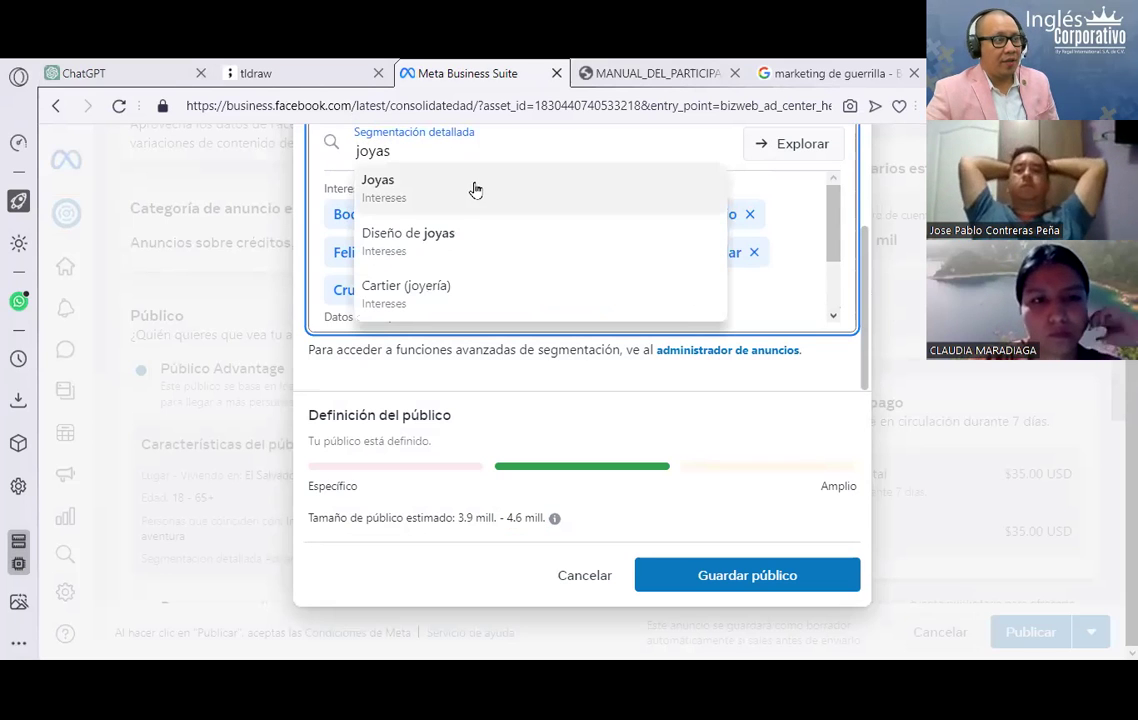
click(475, 187)
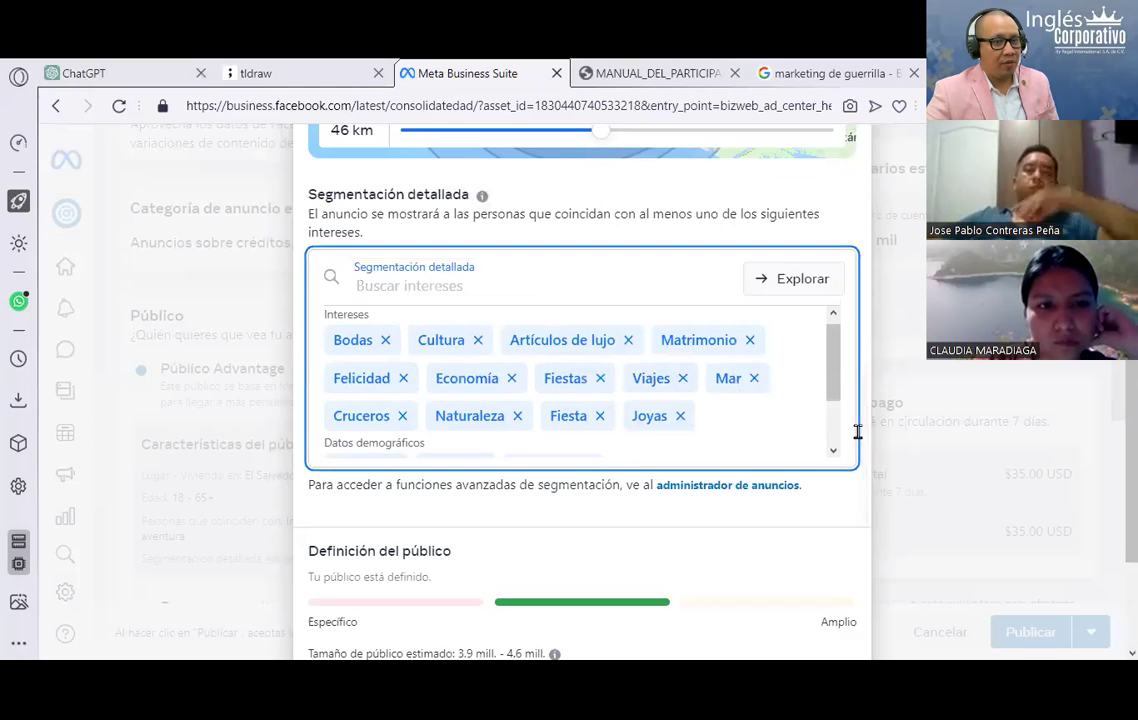
scroll(688, 422, down, 3)
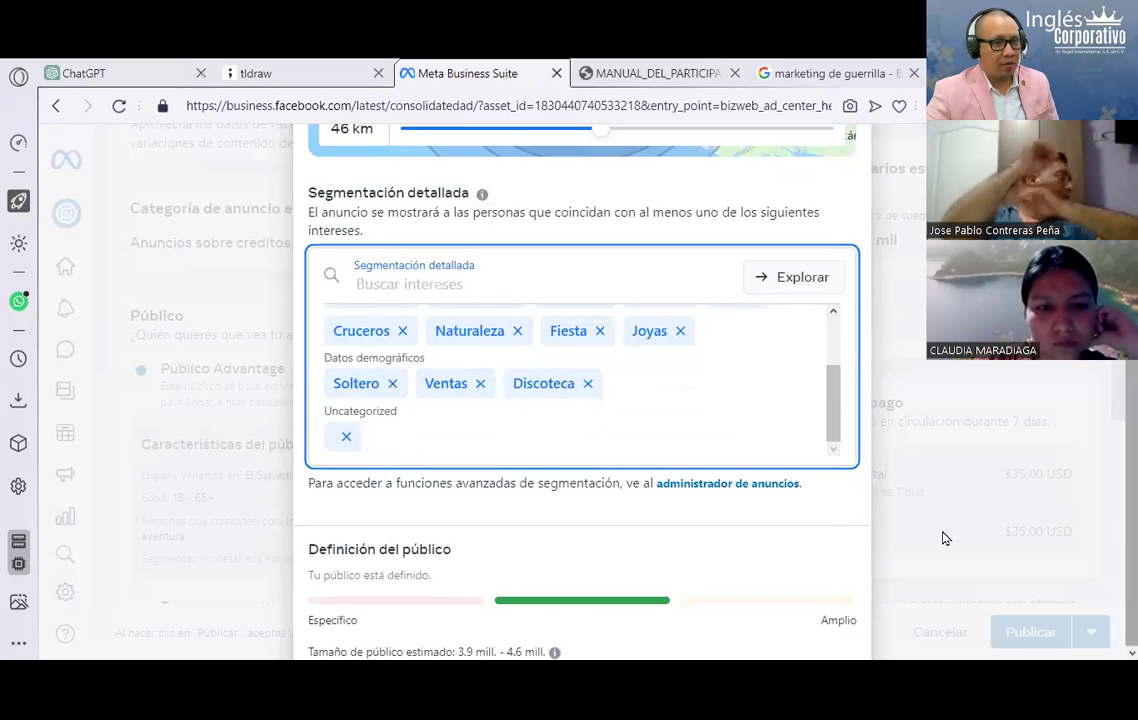
scroll(733, 533, down, 2)
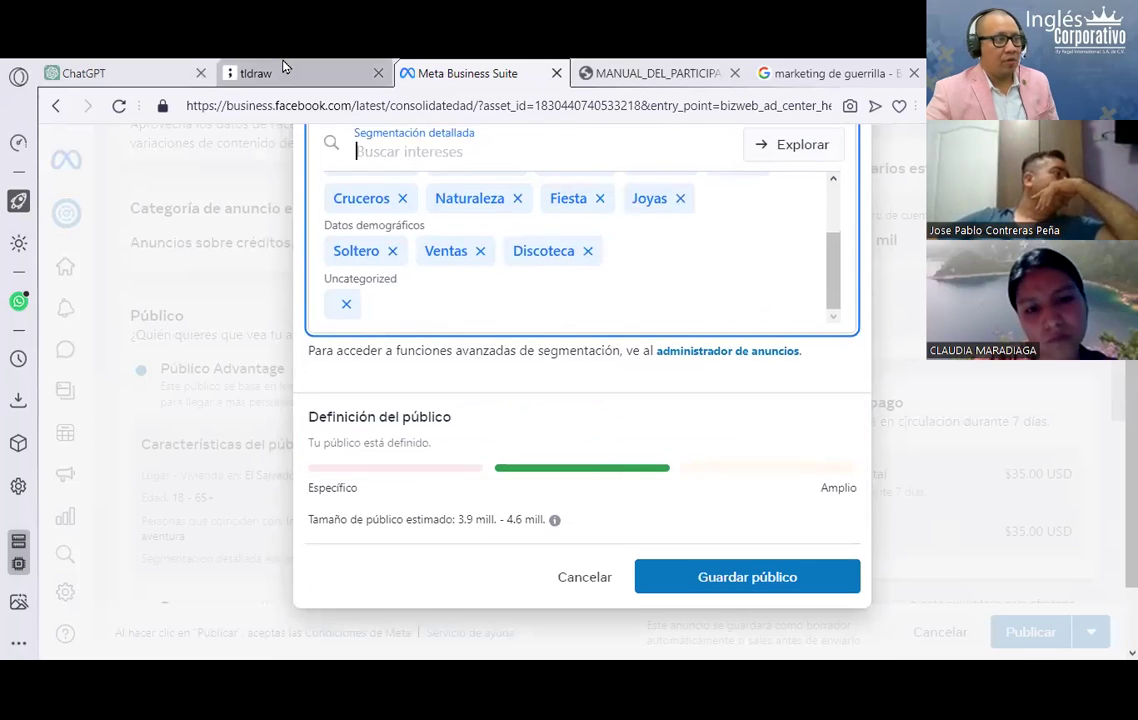
- Check the participant manual PDF and ChatGPT's suggested interest list
click(285, 70)
click(620, 72)
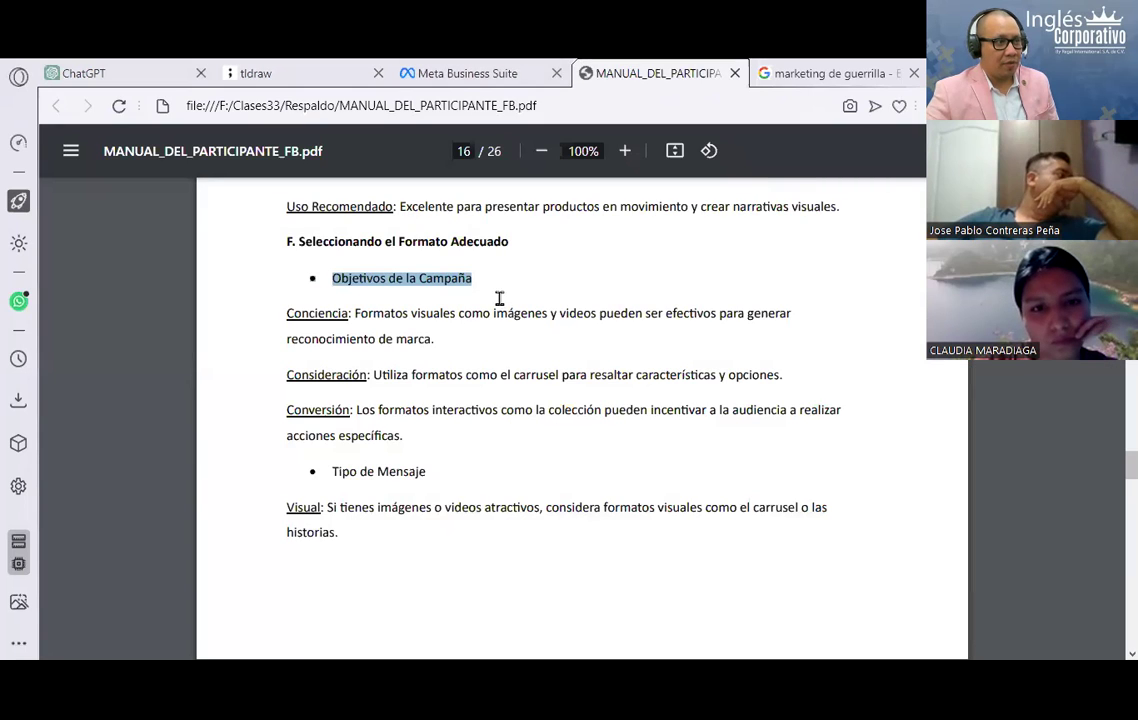
click(465, 72)
click(120, 73)
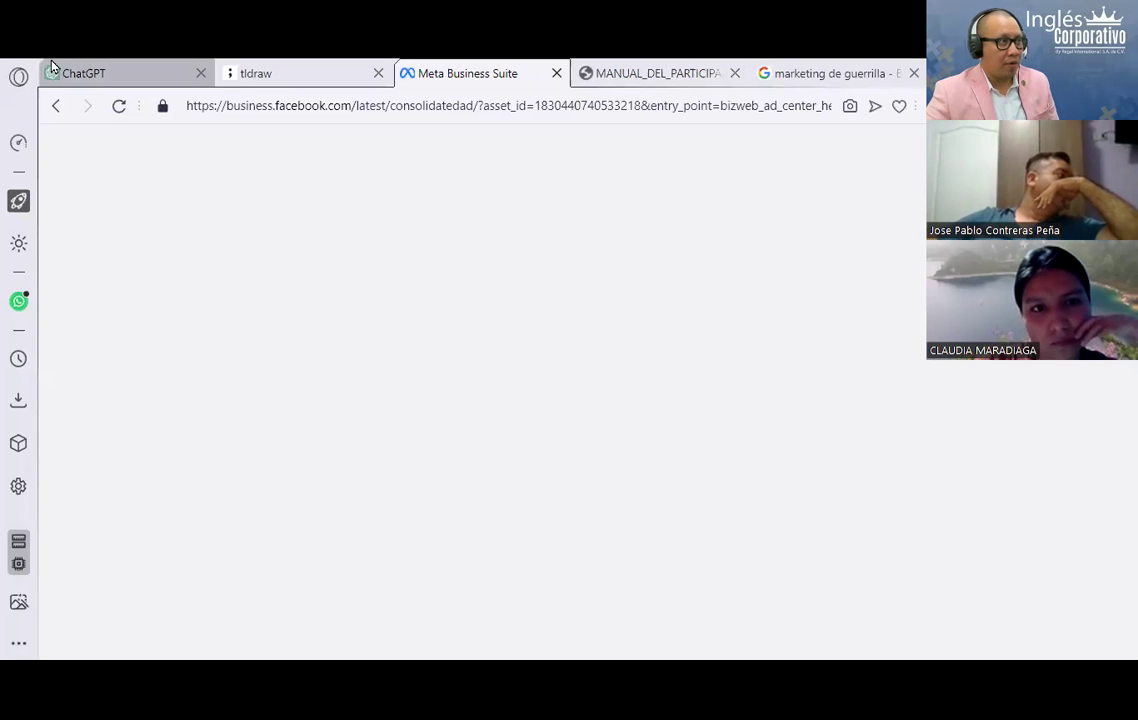
scroll(501, 462, down, 2)
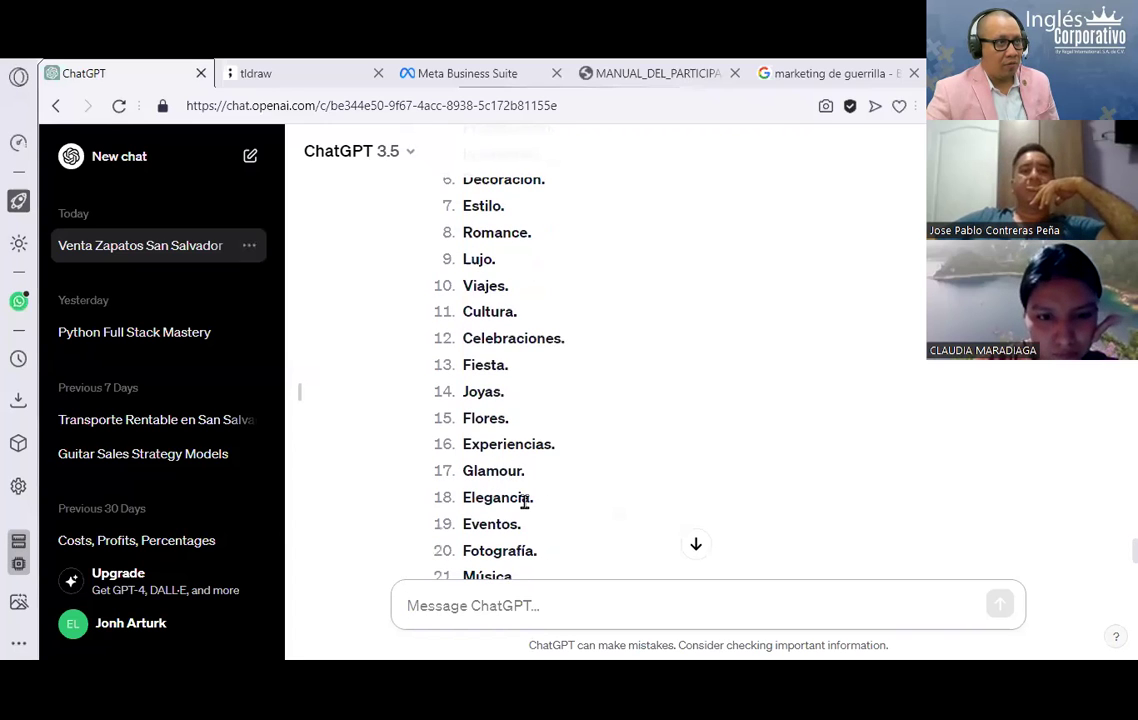
- Add Glamour (revista) as an interest, then go back to ChatGPT's 25-interest list
key(ctrl+3)
text(g)
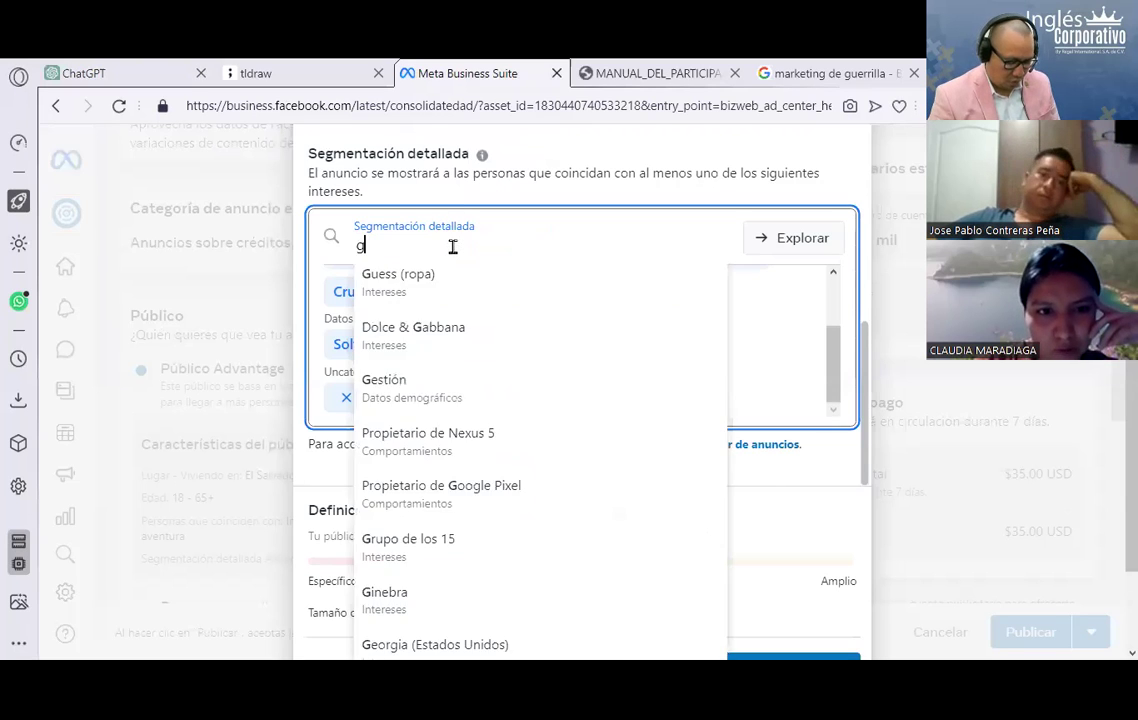
text(lo)
key(BackSpace)
key(BackSpace)
text(am)
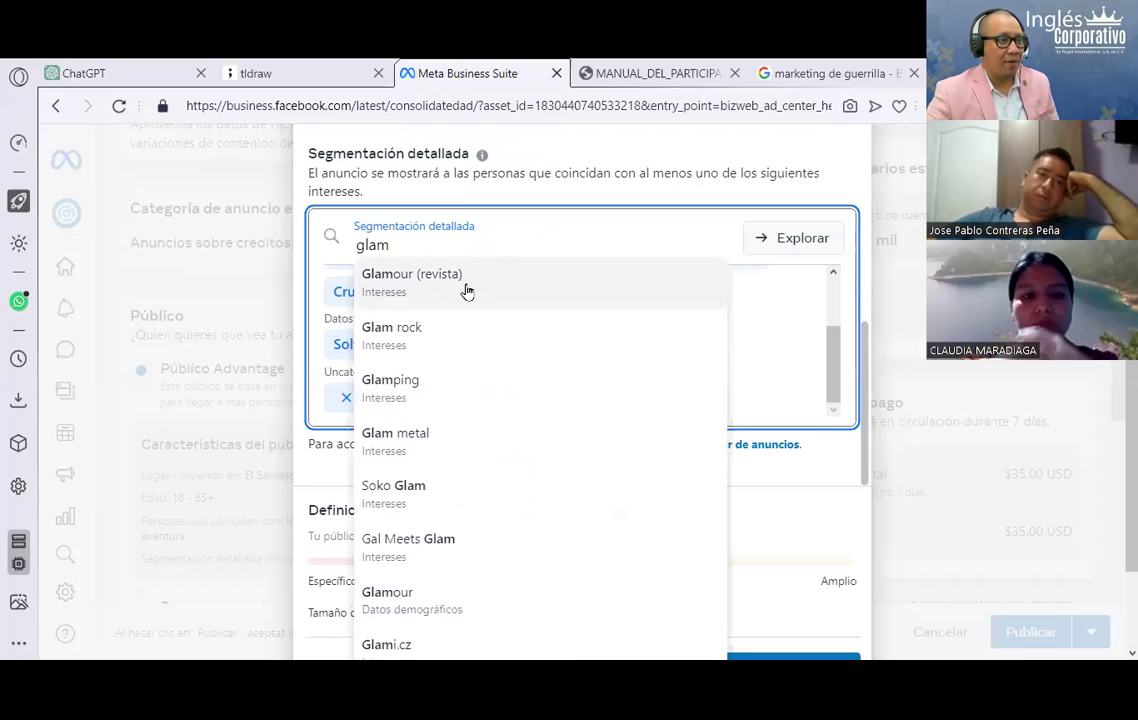
key(Return)
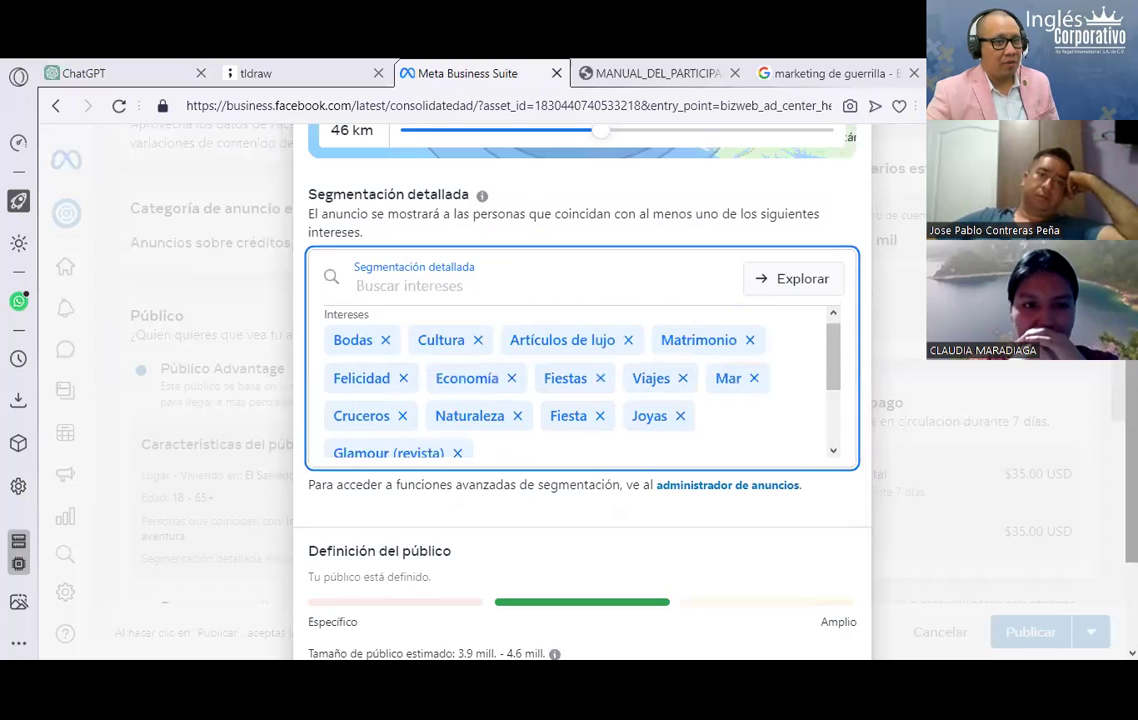
scroll(826, 430, down, 2)
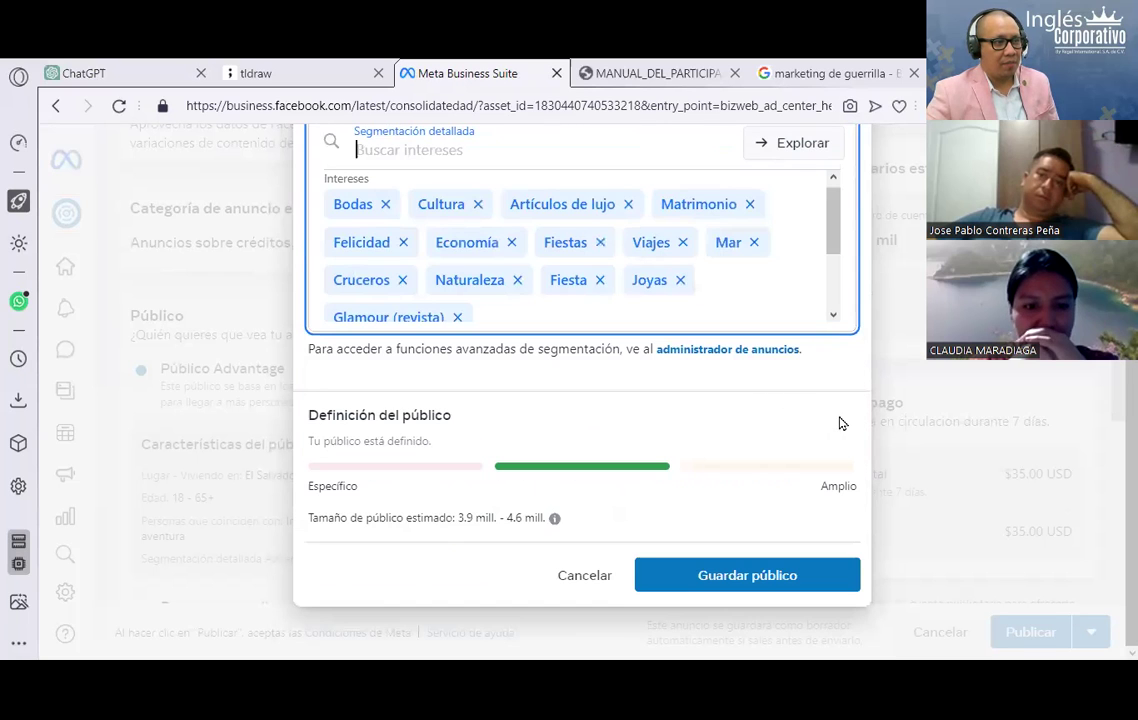
click(255, 73)
click(100, 73)
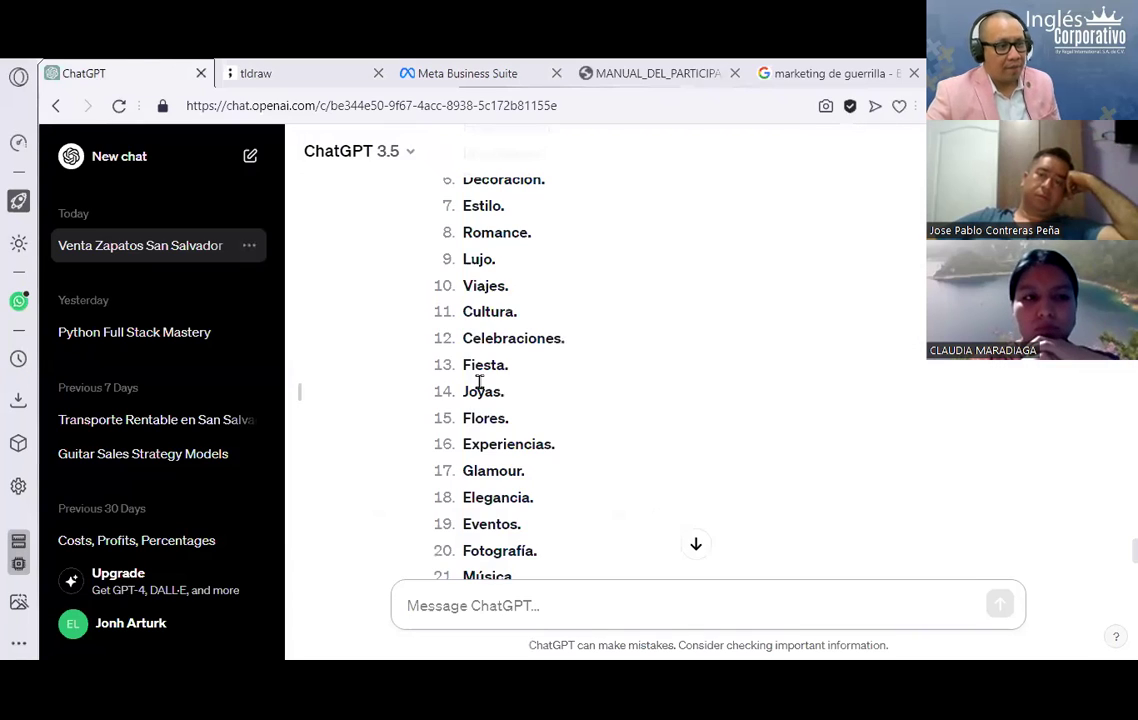
scroll(479, 383, down, 3)
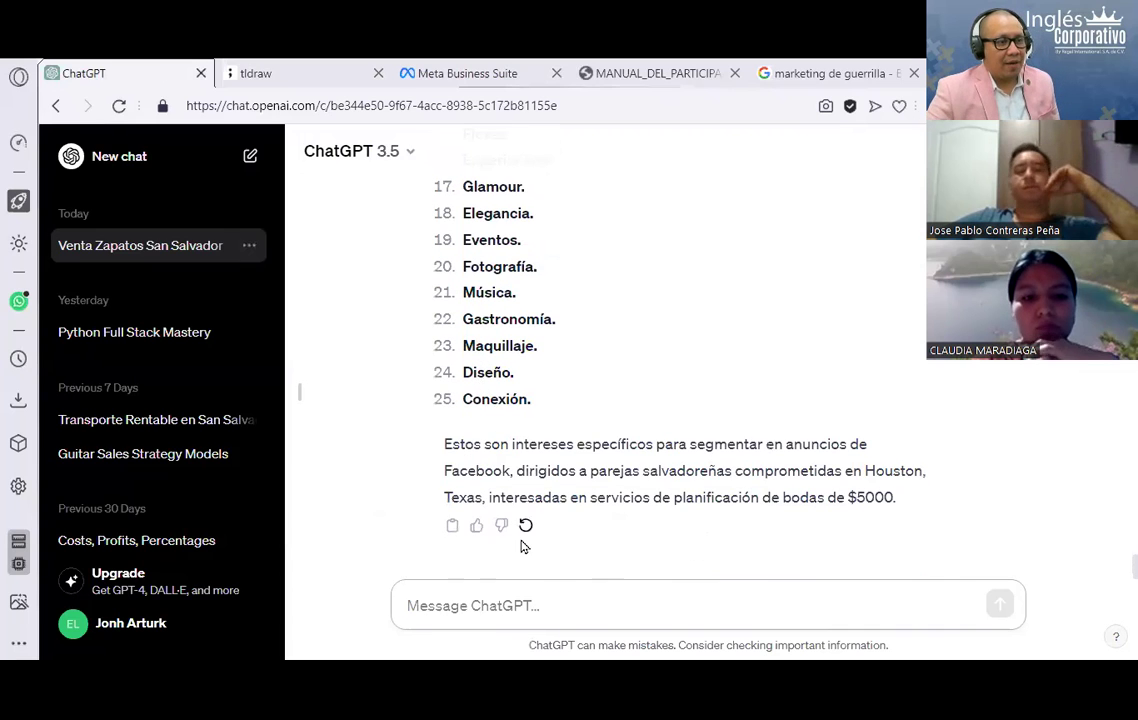
click(598, 68)
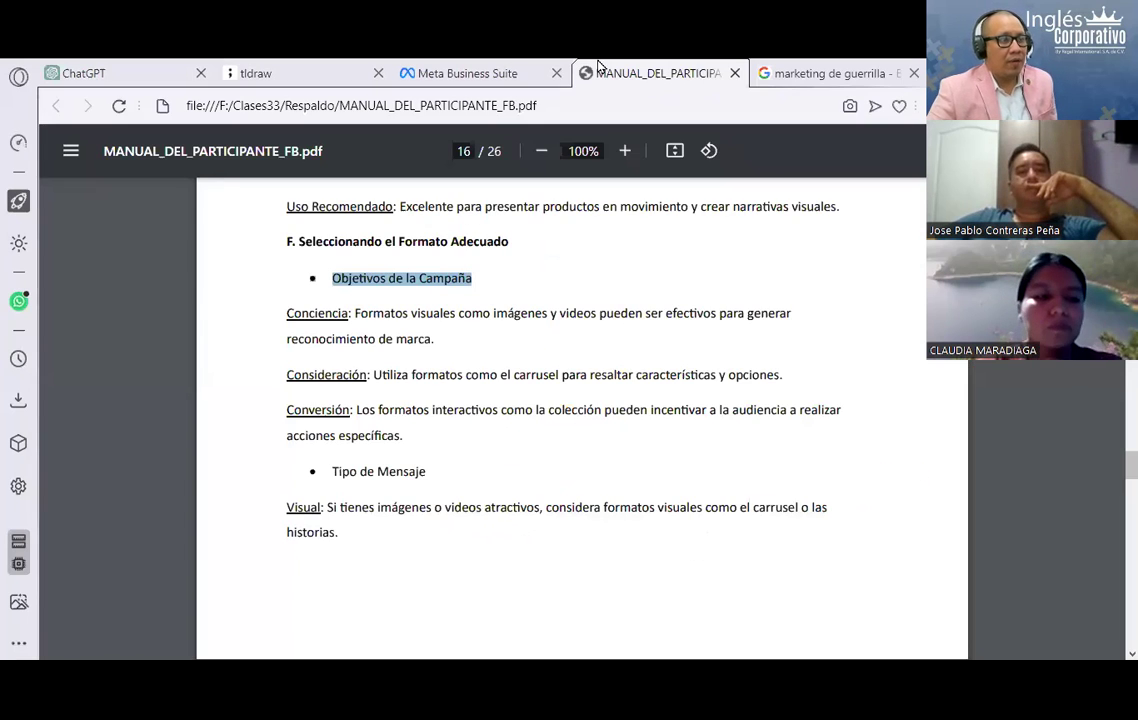
click(440, 73)
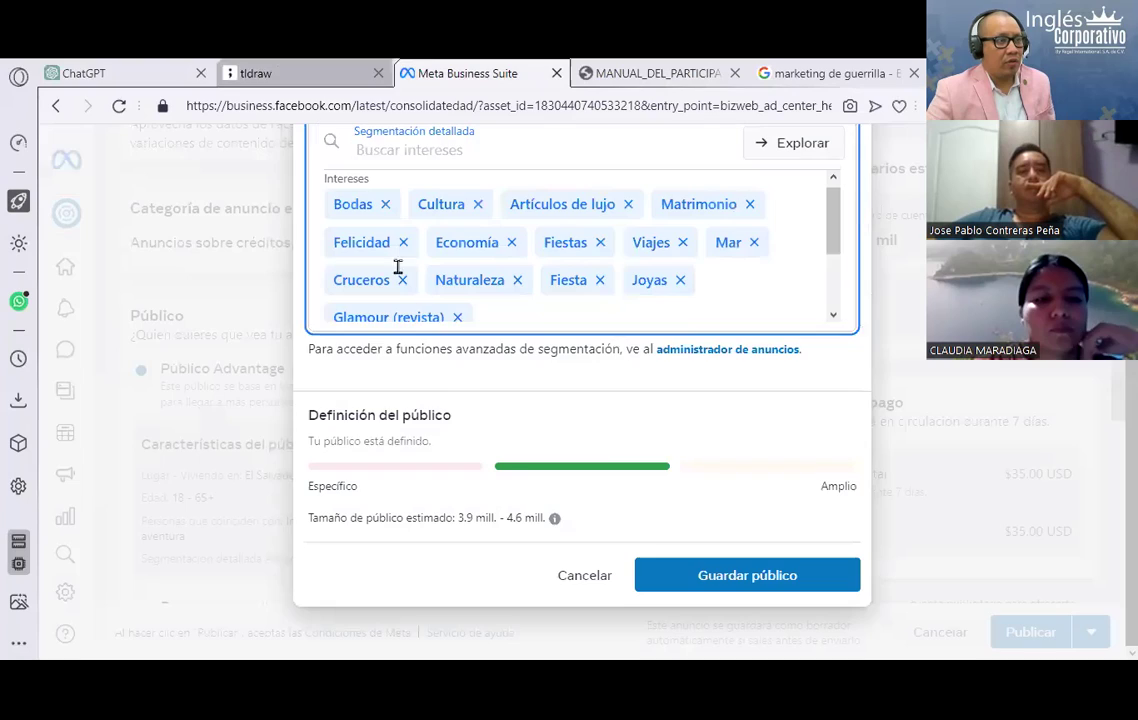
click(112, 70)
click(617, 68)
scroll(688, 305, up, 4)
scroll(688, 305, up, 2)
scroll(688, 310, up, 3)
scroll(690, 322, up, 4)
scroll(691, 320, down, 1)
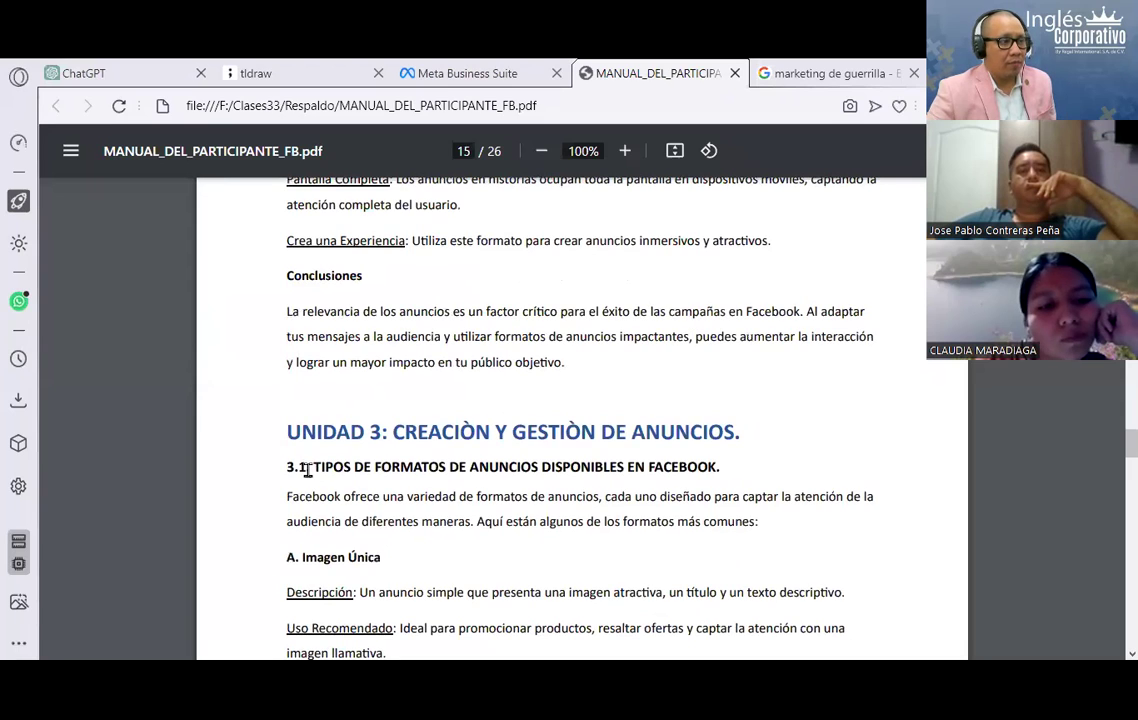
drag(548, 469, 719, 465)
click(465, 70)
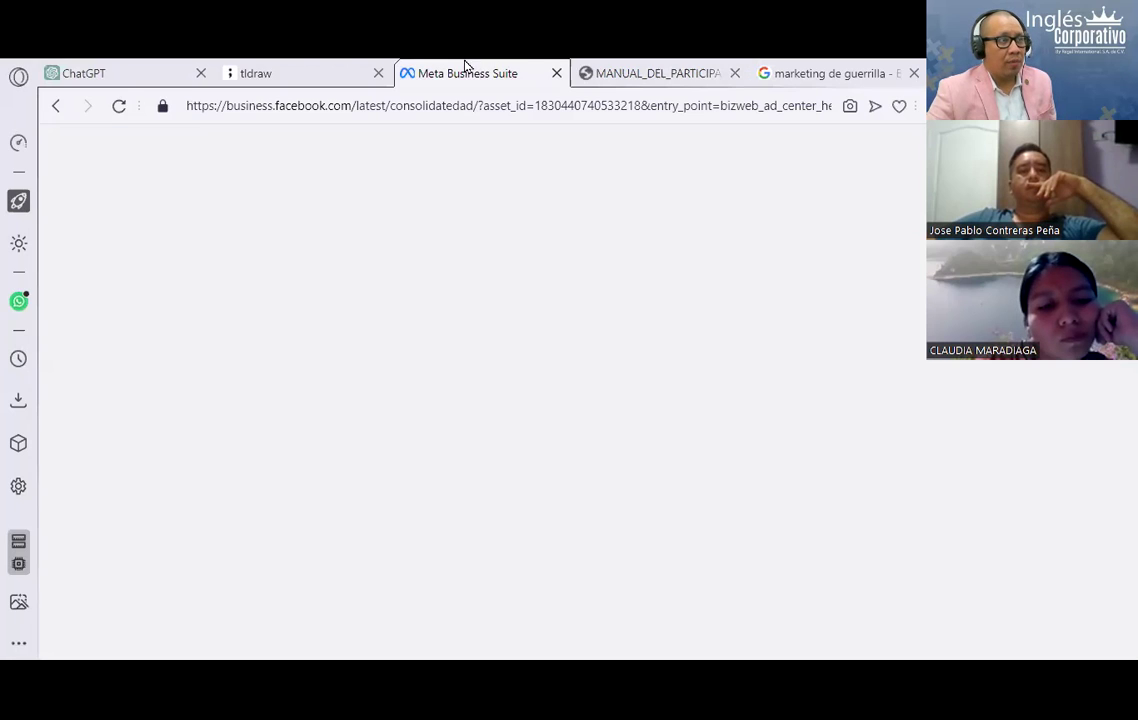
click(167, 70)
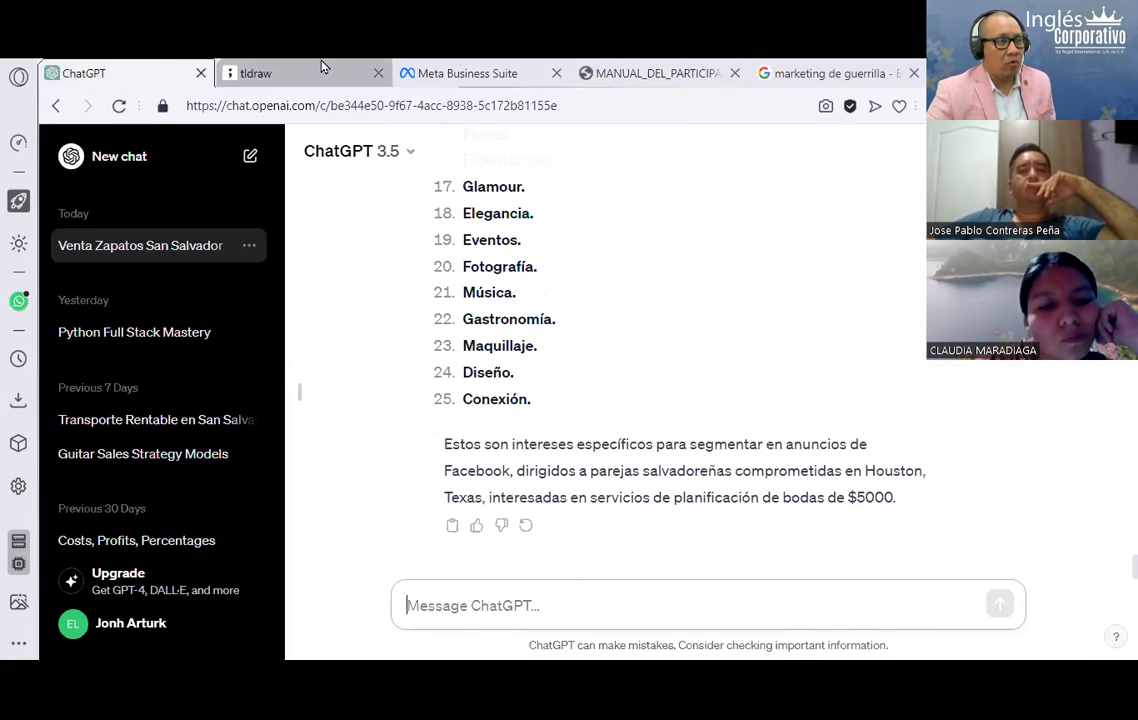
click(305, 70)
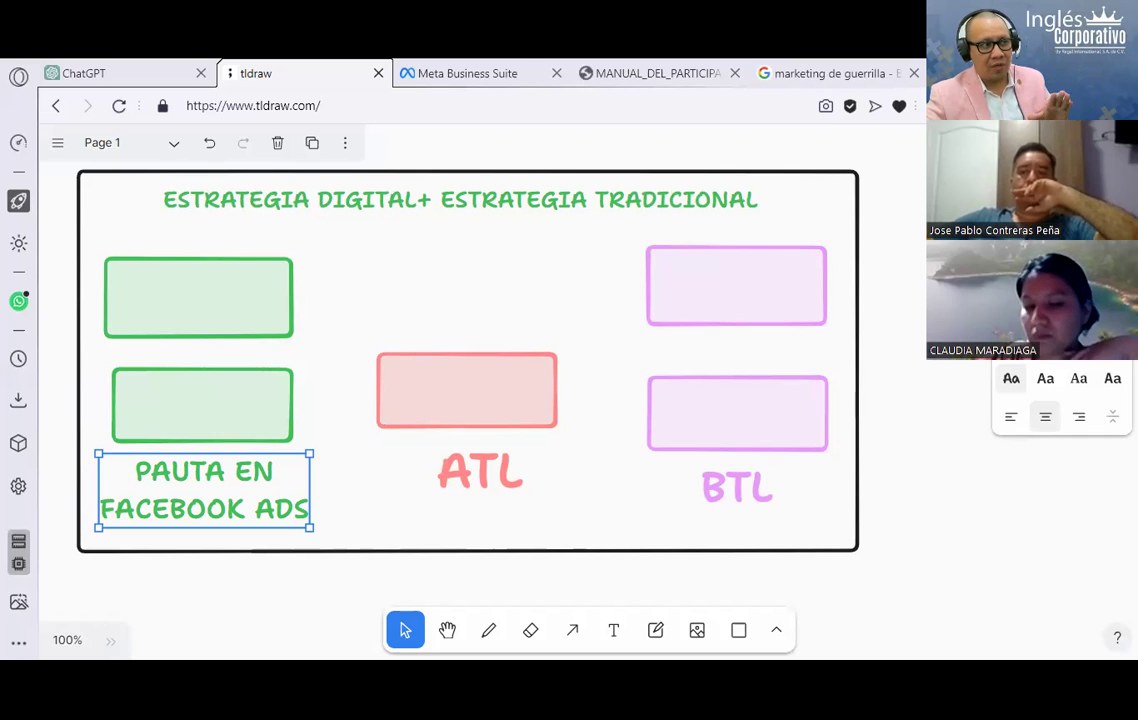
click(931, 580)
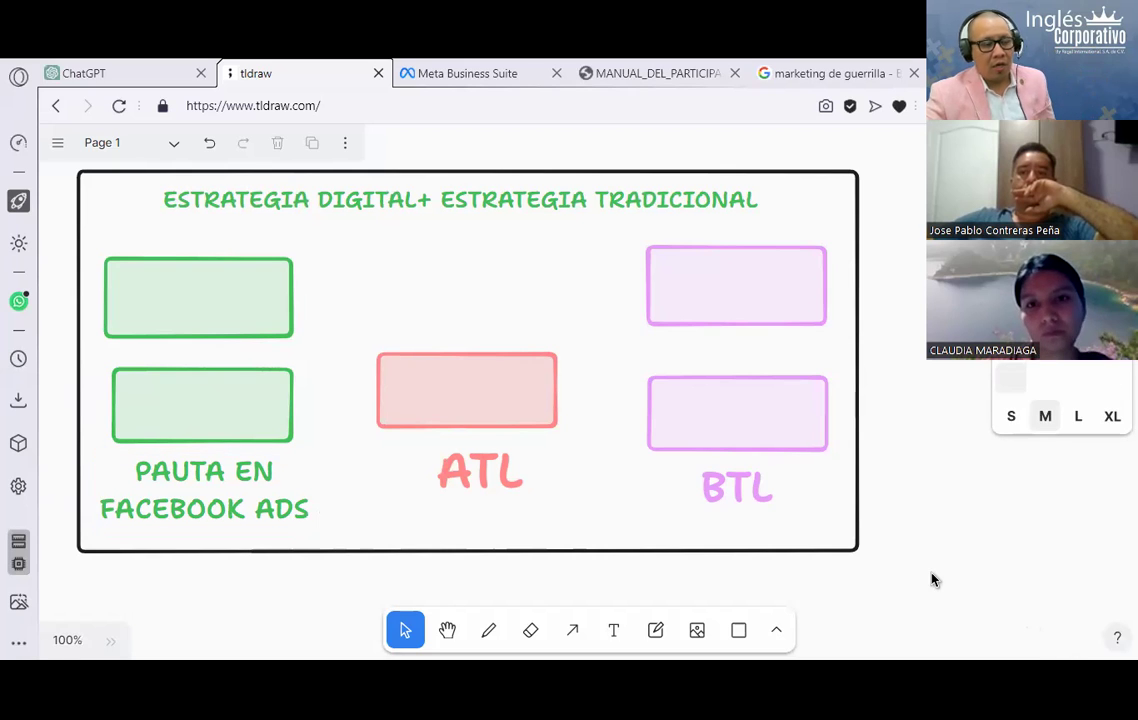